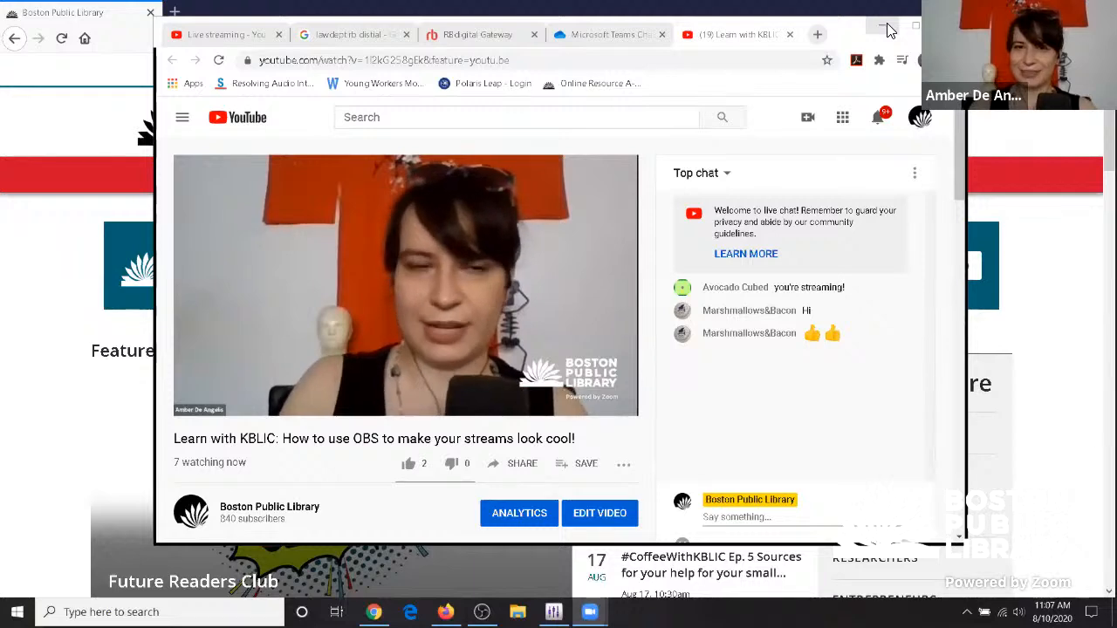
- Clear away the YouTube stream window and the PT IO Control Panel, and switch to OBS Studio
click(887, 29)
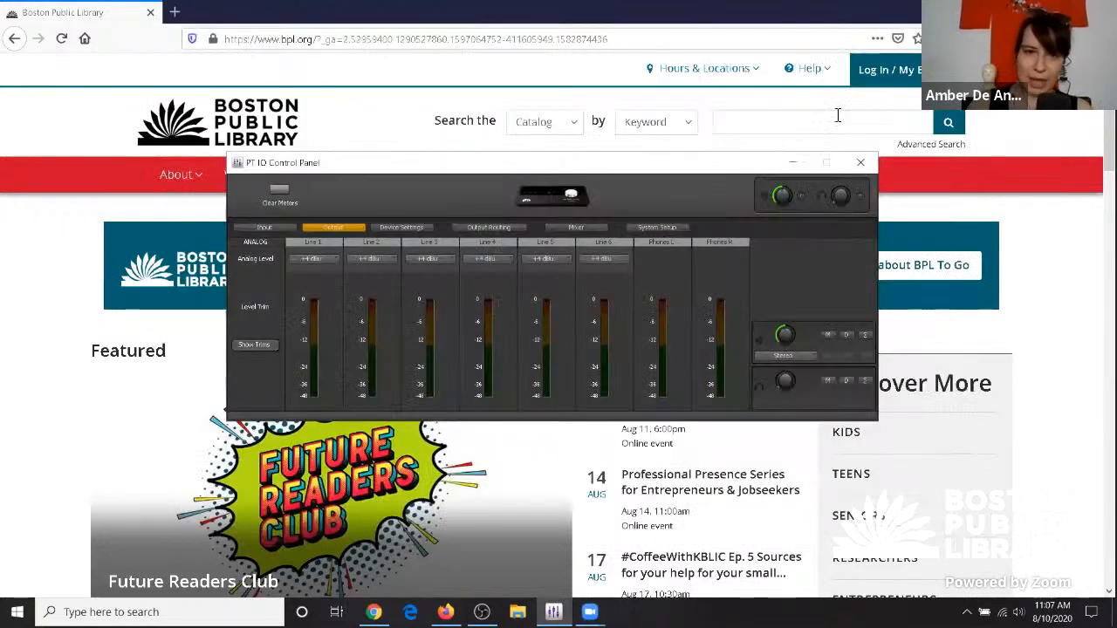
click(862, 165)
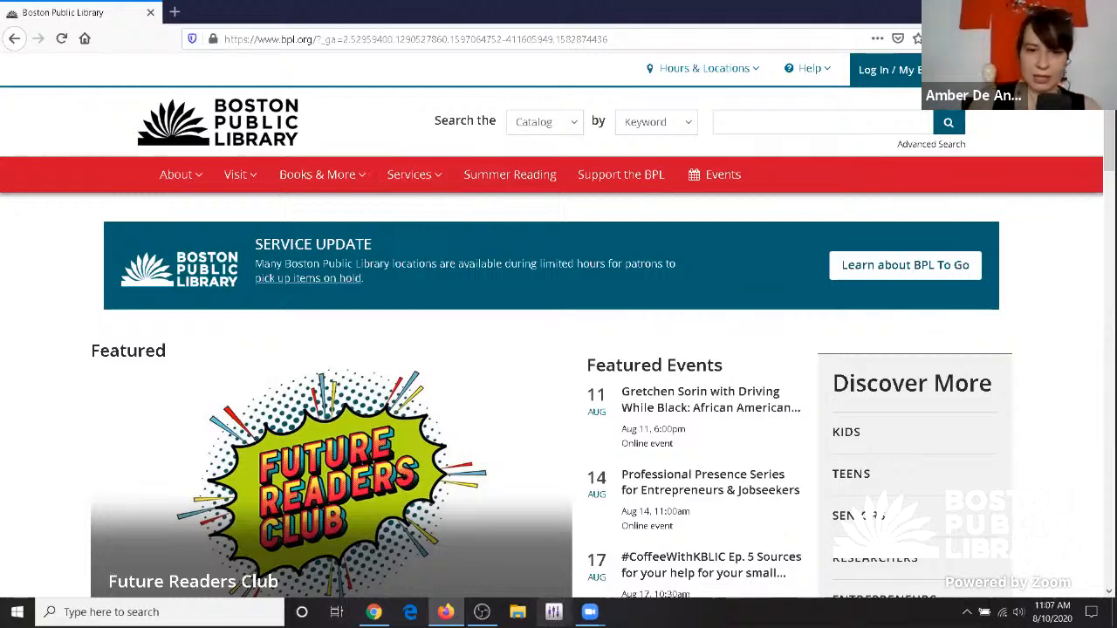
click(482, 612)
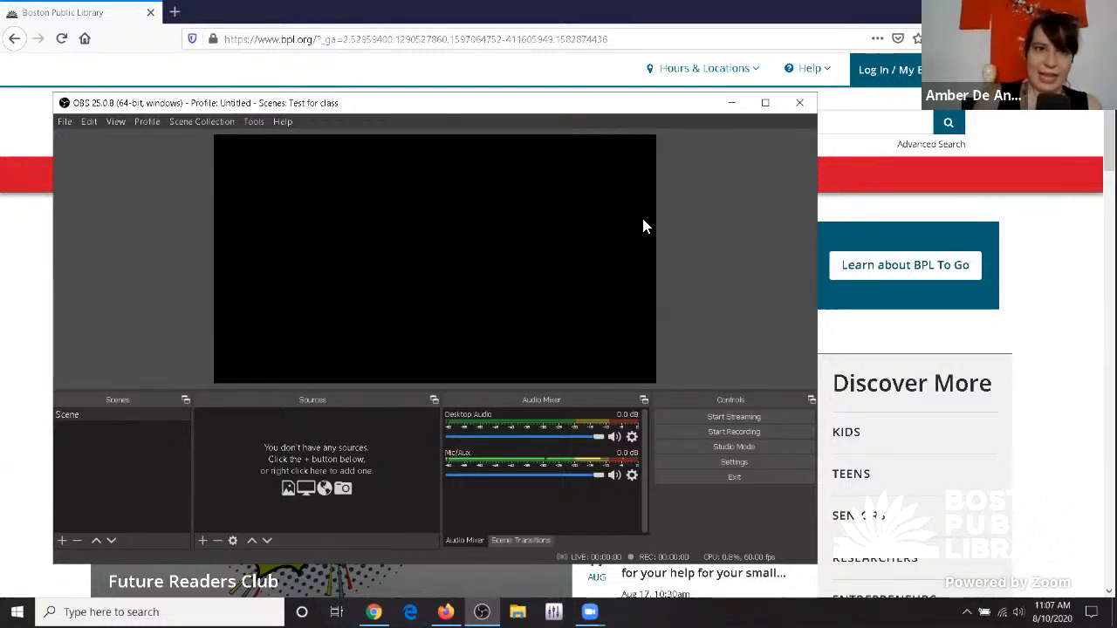
- Search the web for "obs download" in a new Firefox tab and open the obsproject.com download page
click(175, 12)
text(obs d)
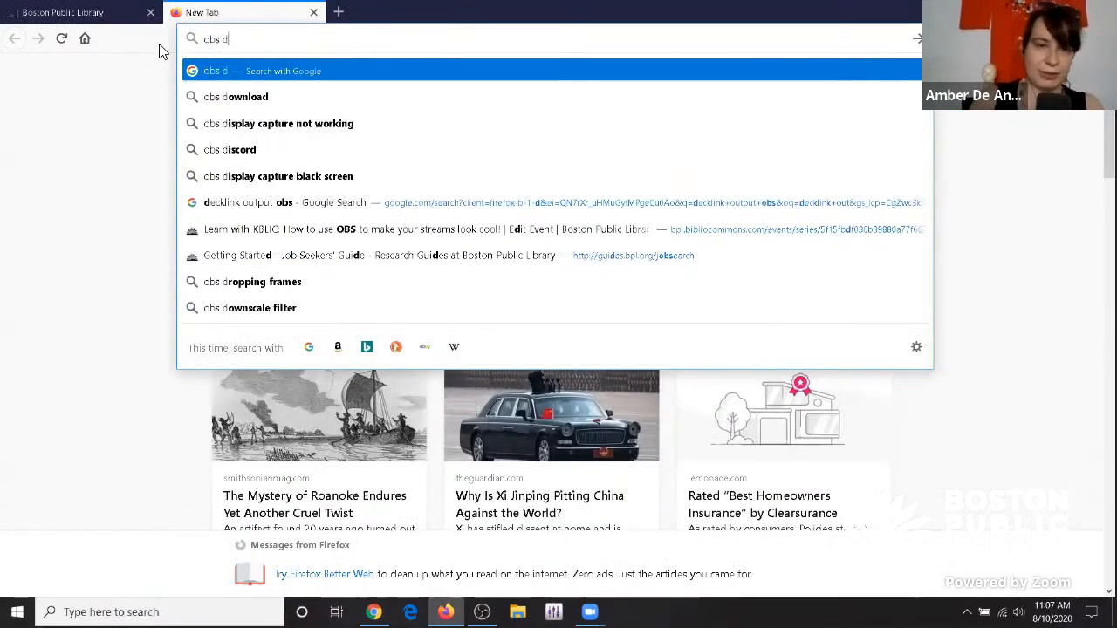
click(238, 94)
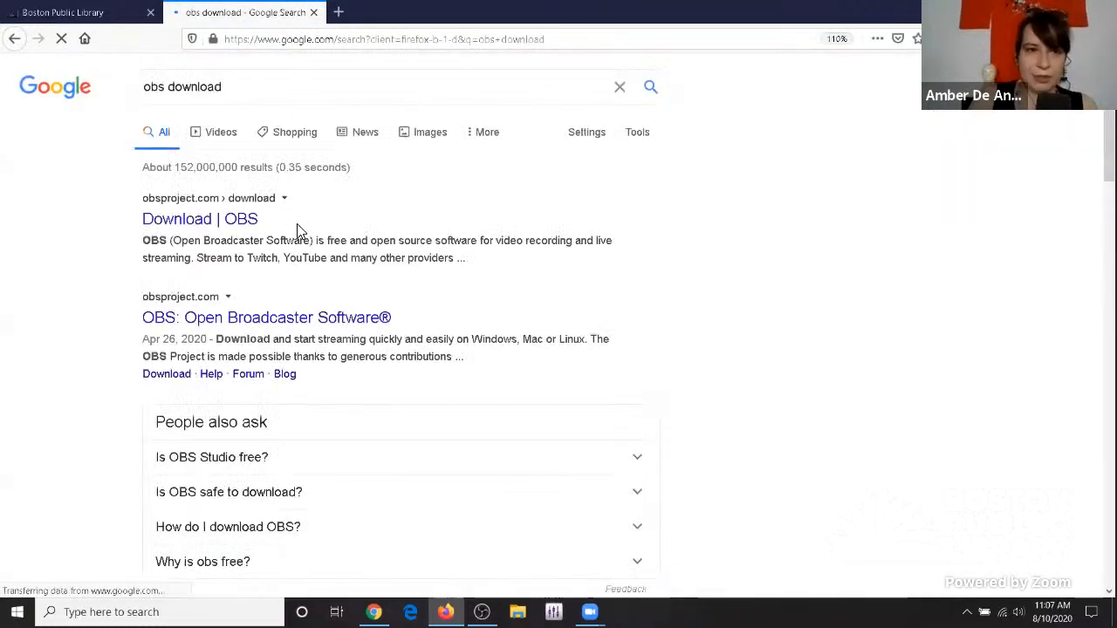
click(247, 227)
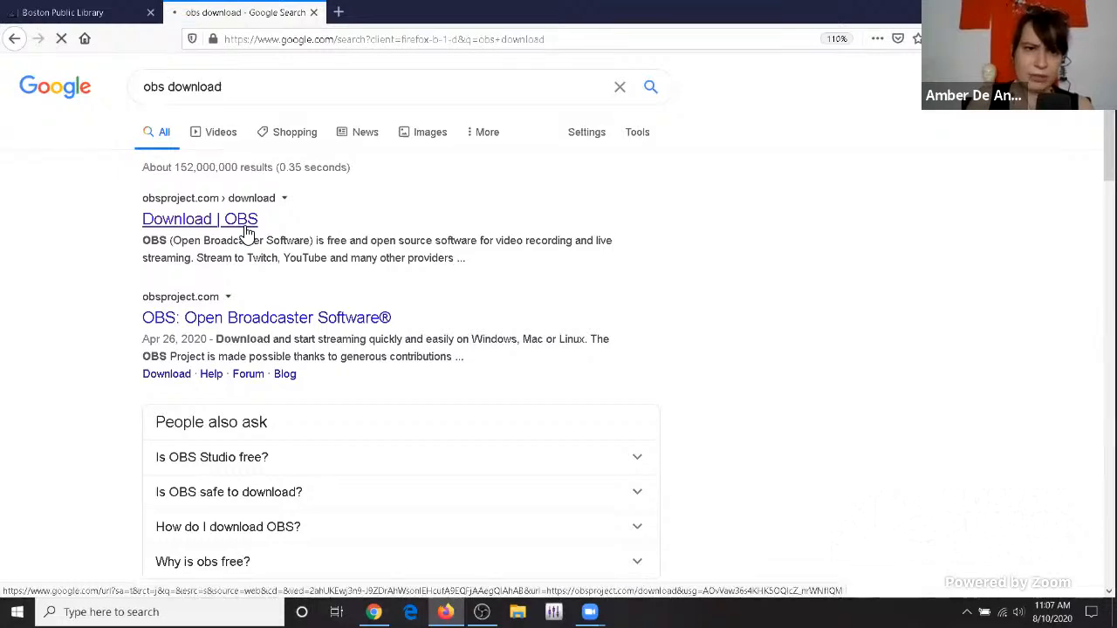
- Examine the operating system choices and the Windows installer options on the OBS download page
scroll(793, 203, down, 3)
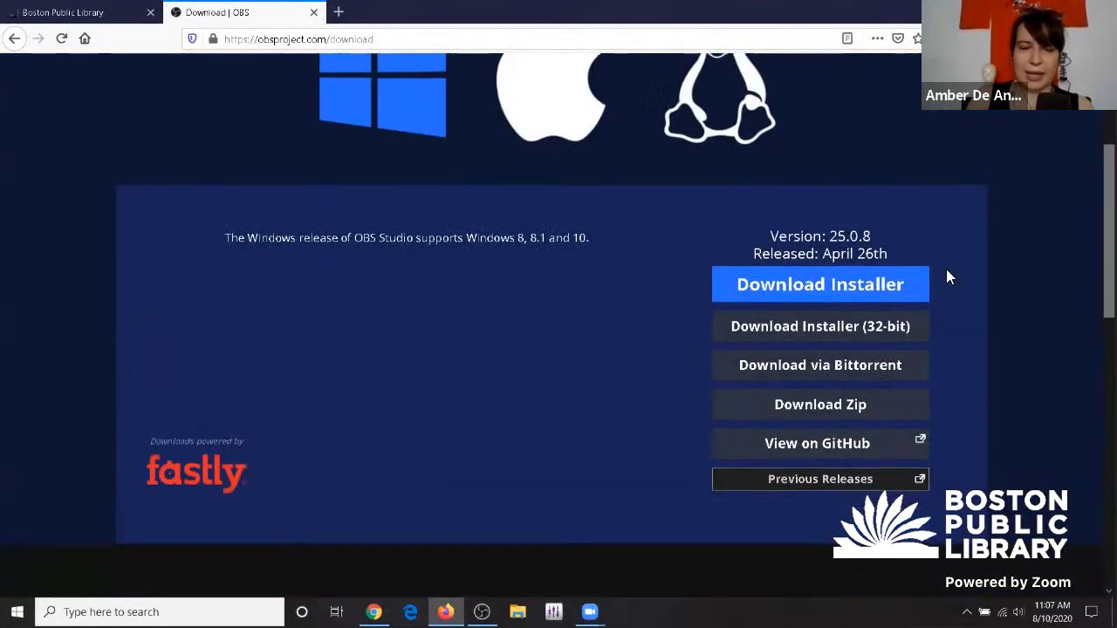
scroll(864, 279, up, 3)
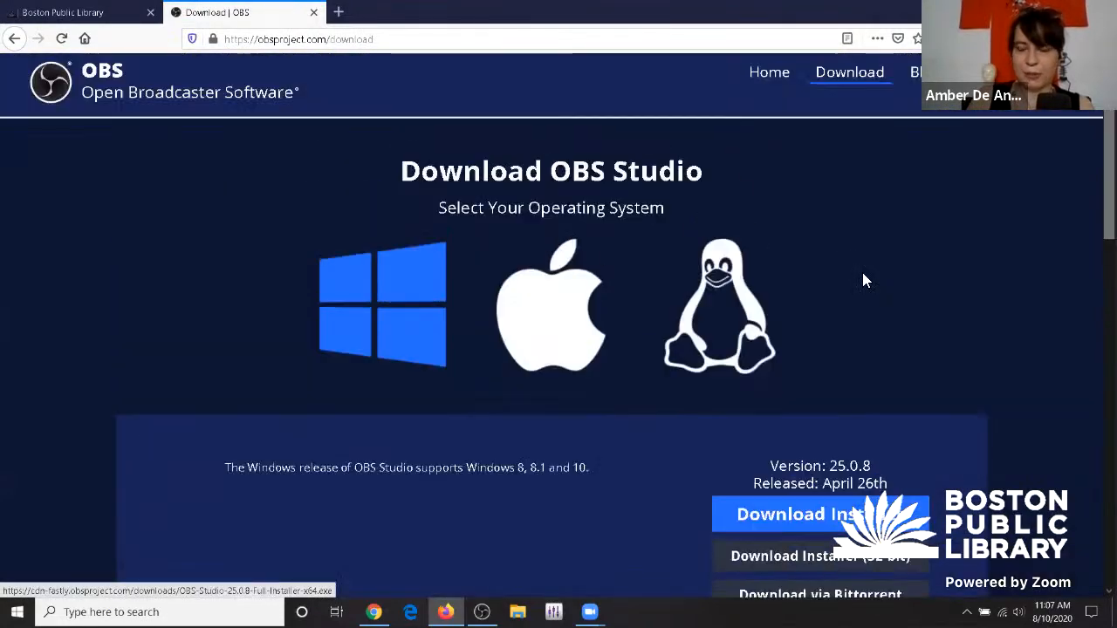
scroll(862, 267, down, 3)
scroll(939, 231, up, 3)
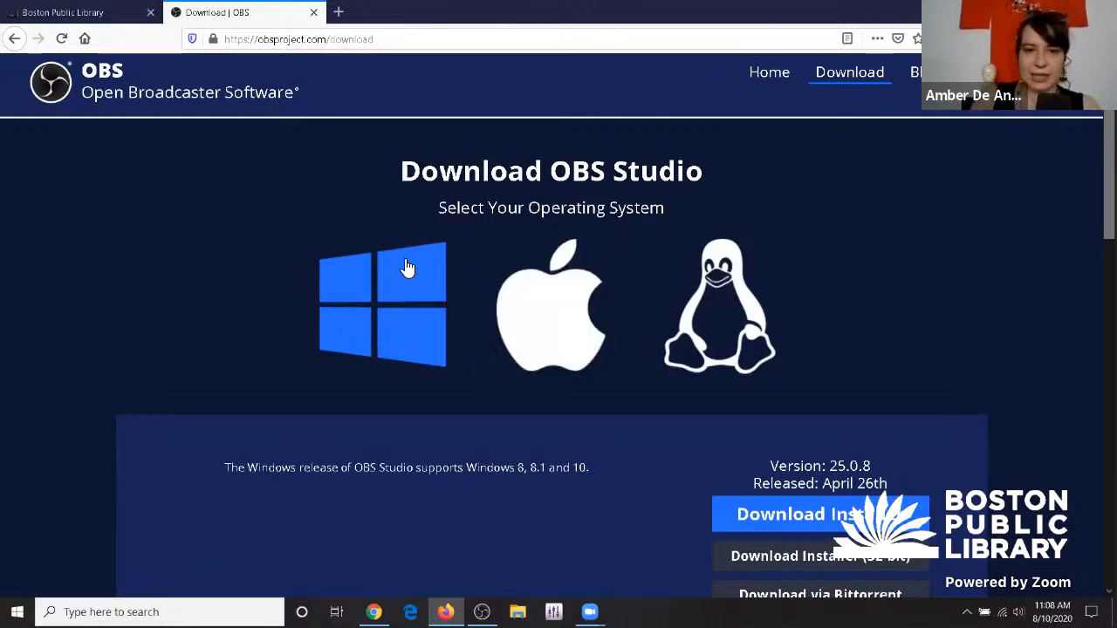
scroll(903, 359, down, 3)
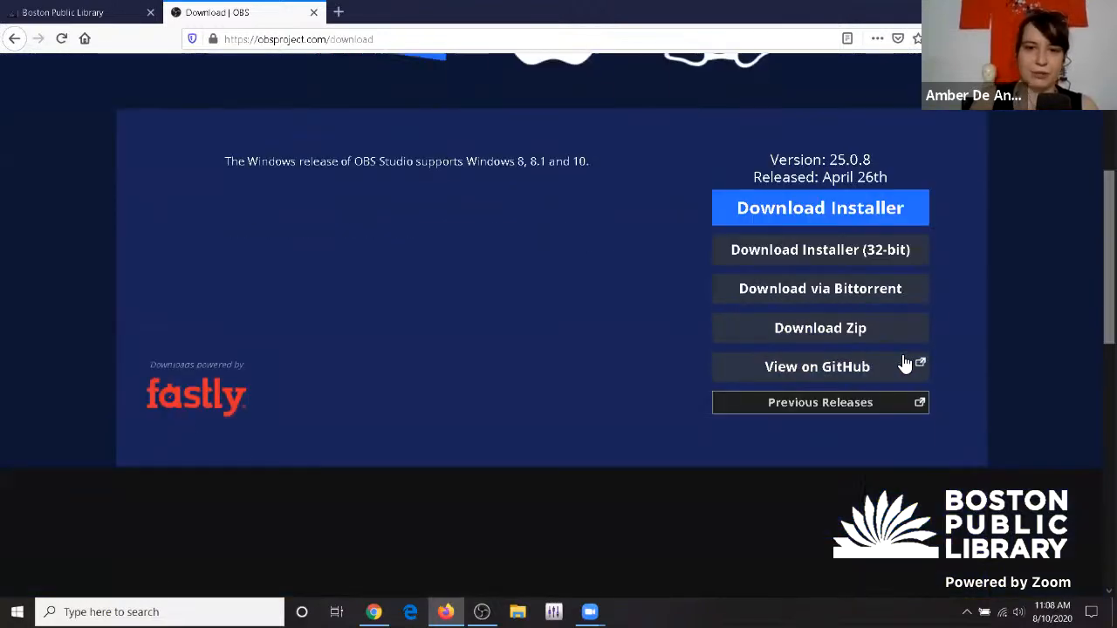
scroll(903, 363, up, 3)
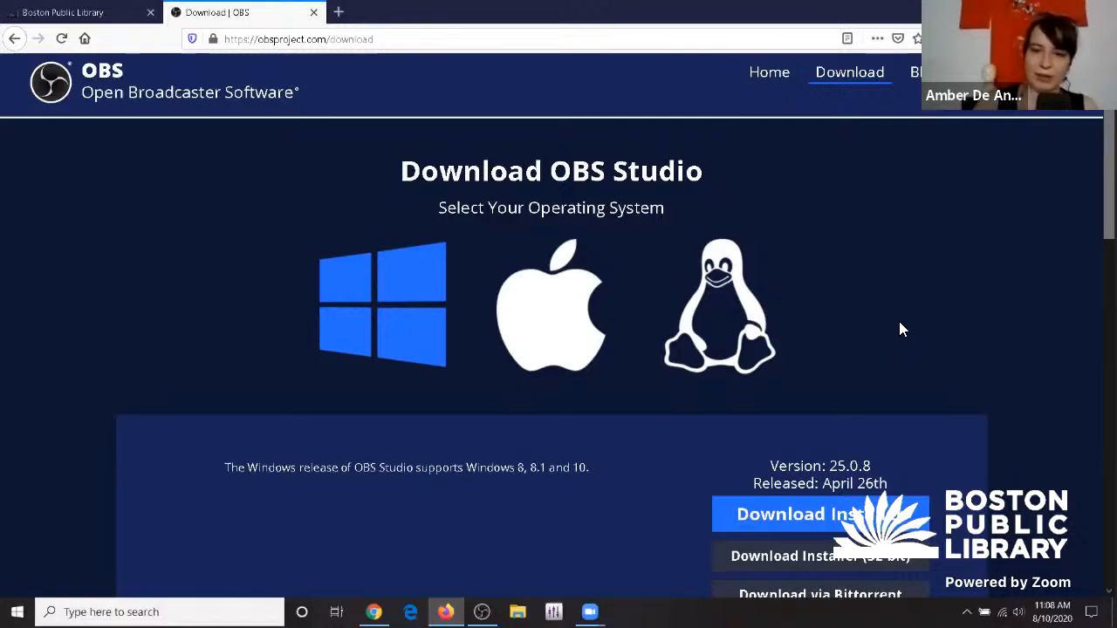
scroll(1012, 450, down, 3)
scroll(1002, 462, up, 5)
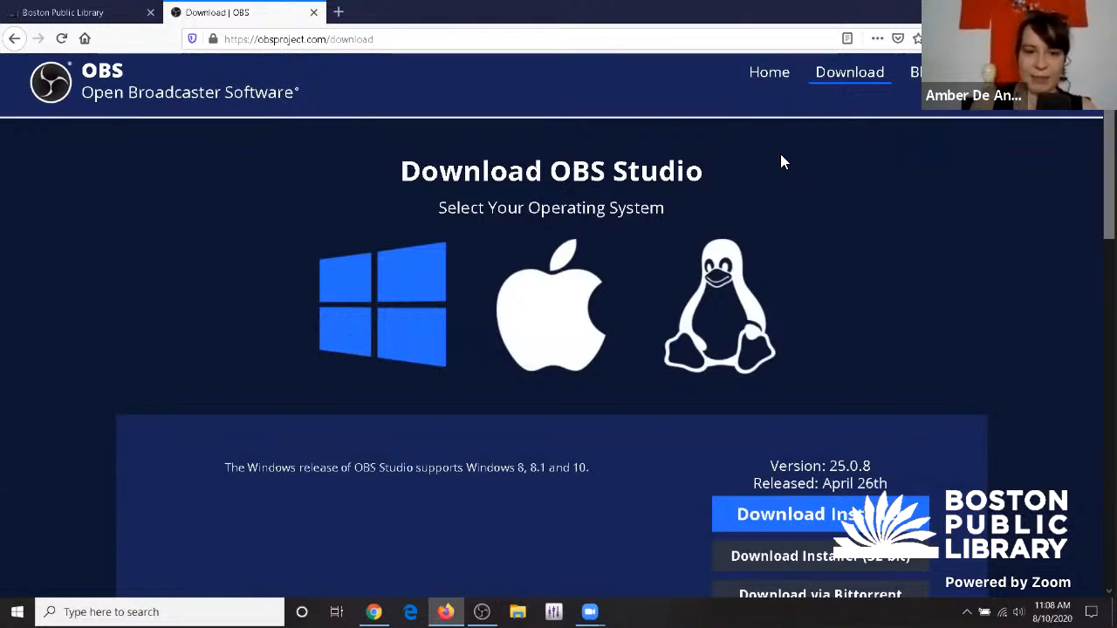
- Switch to OBS Studio and reposition its window below the download page's header
click(482, 612)
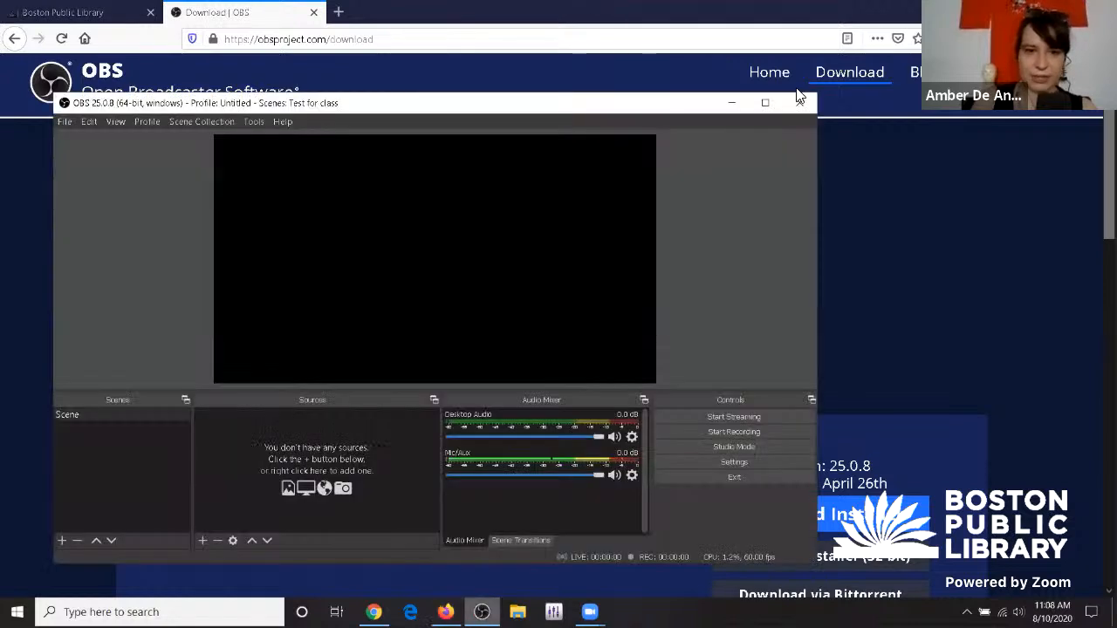
drag(600, 110, 730, 137)
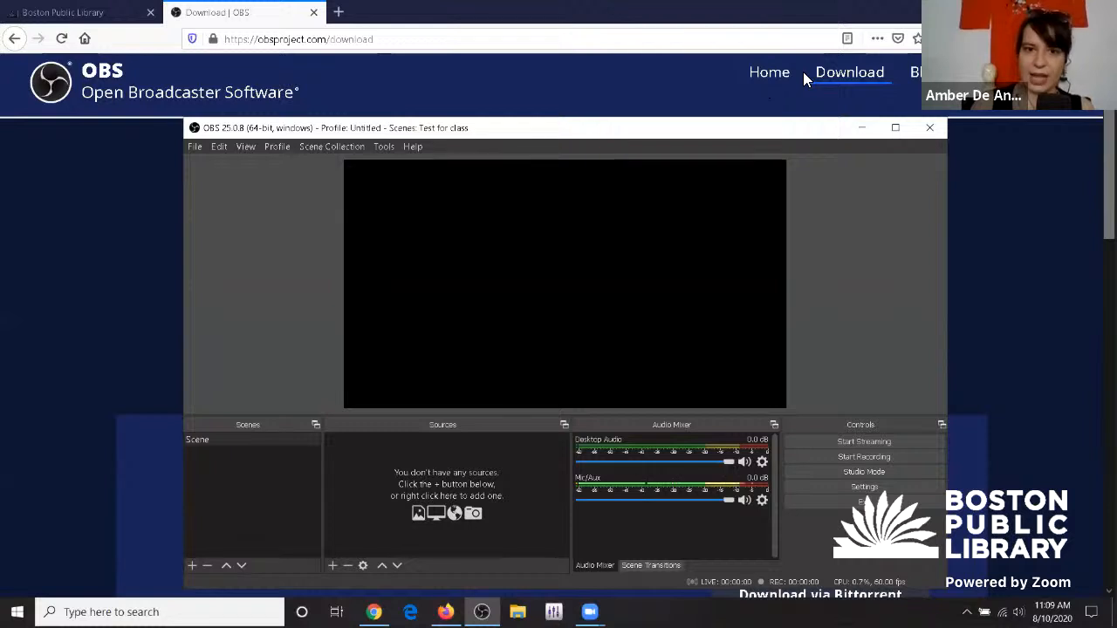
click(752, 65)
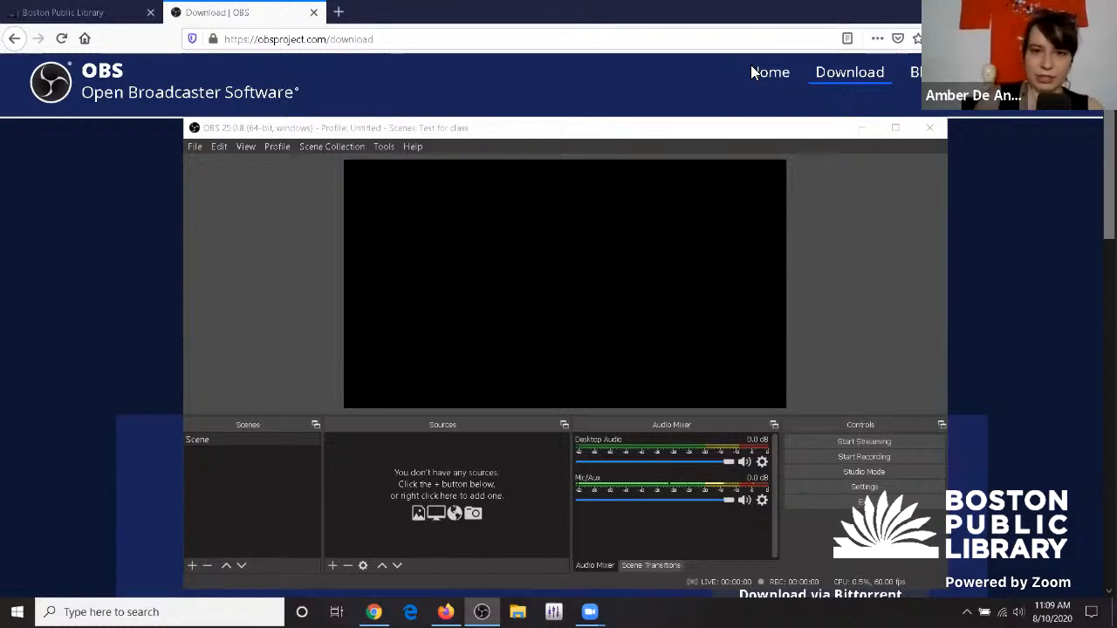
click(225, 272)
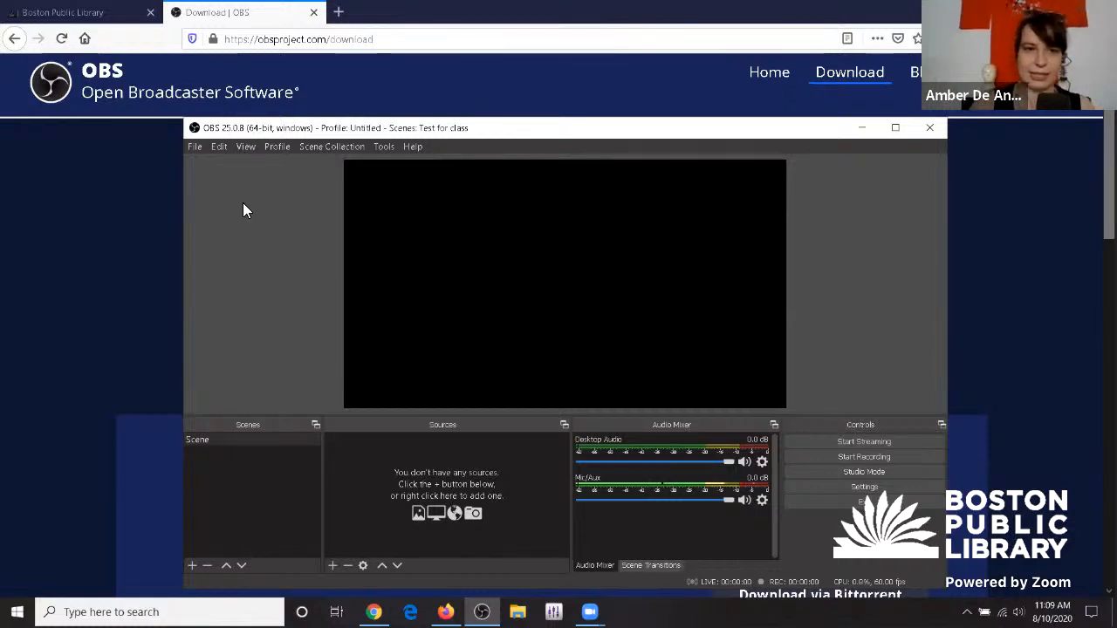
- Review the available file, editing, view, scene collection and tools commands in OBS
click(197, 146)
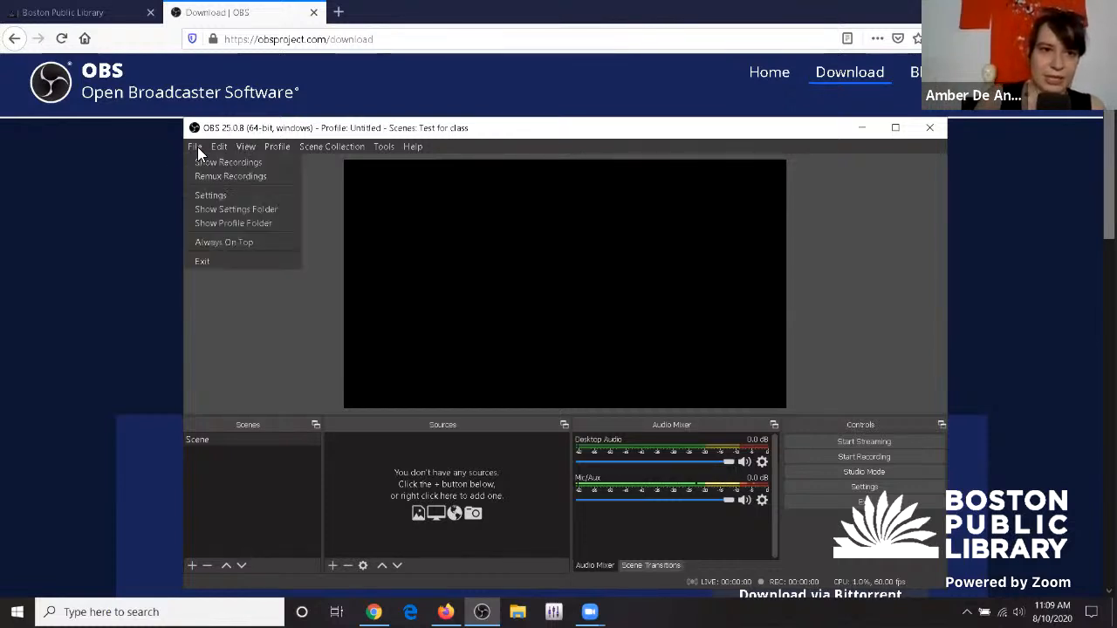
click(305, 167)
click(229, 149)
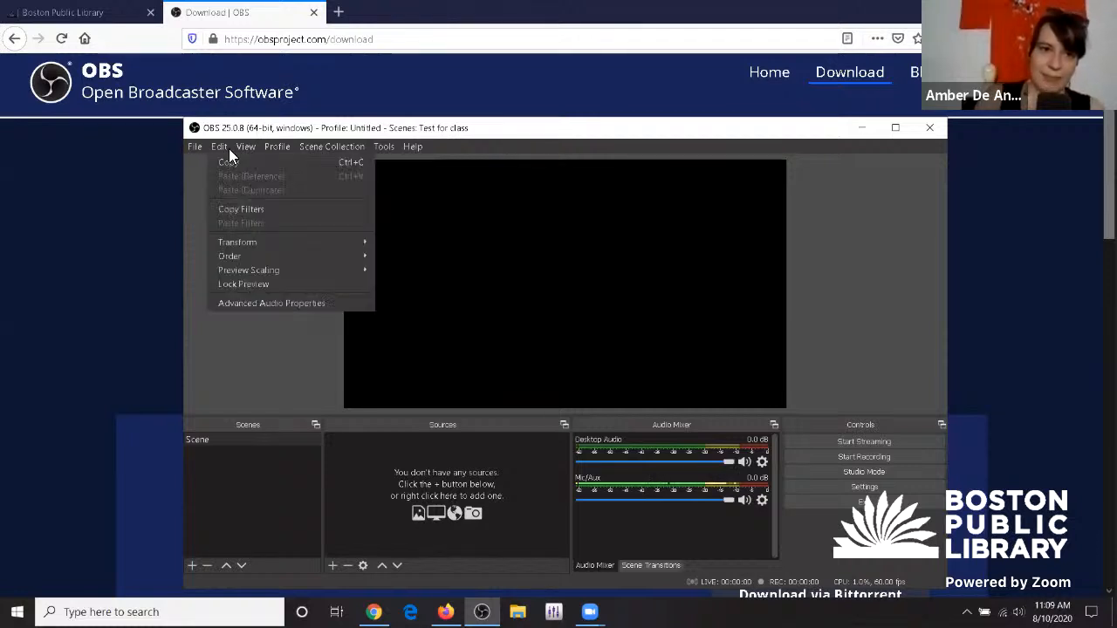
click(244, 147)
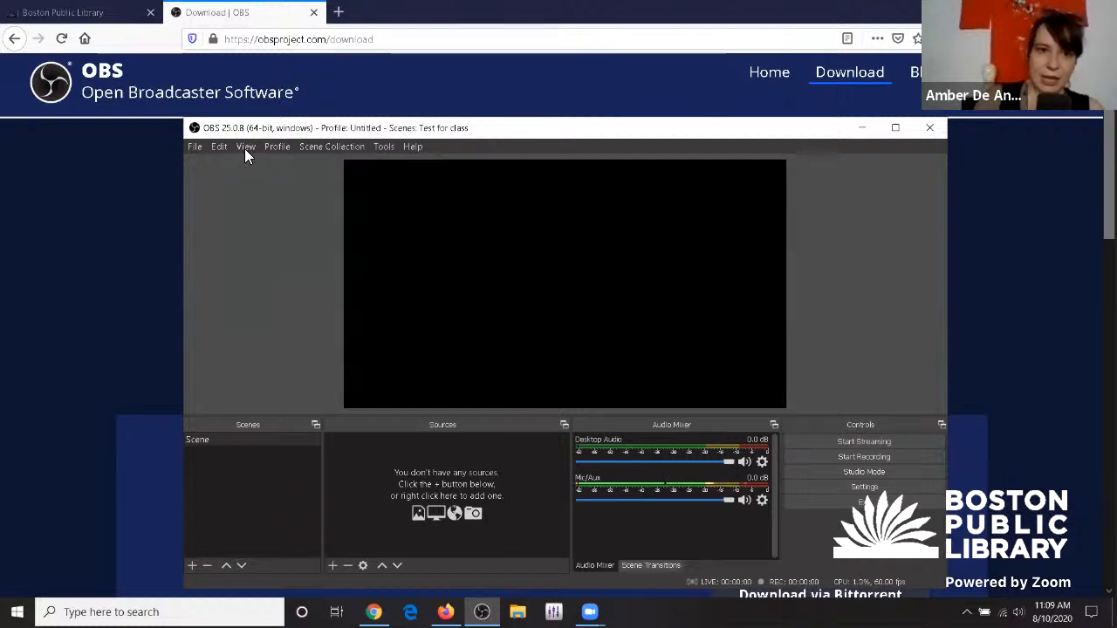
click(244, 148)
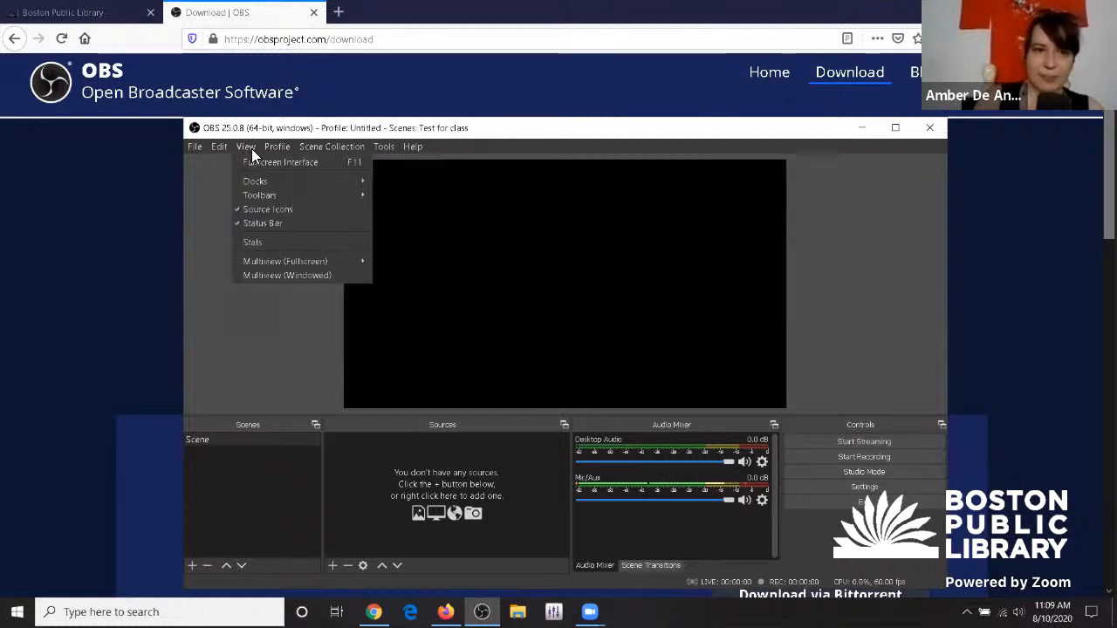
mouse_move(279, 147)
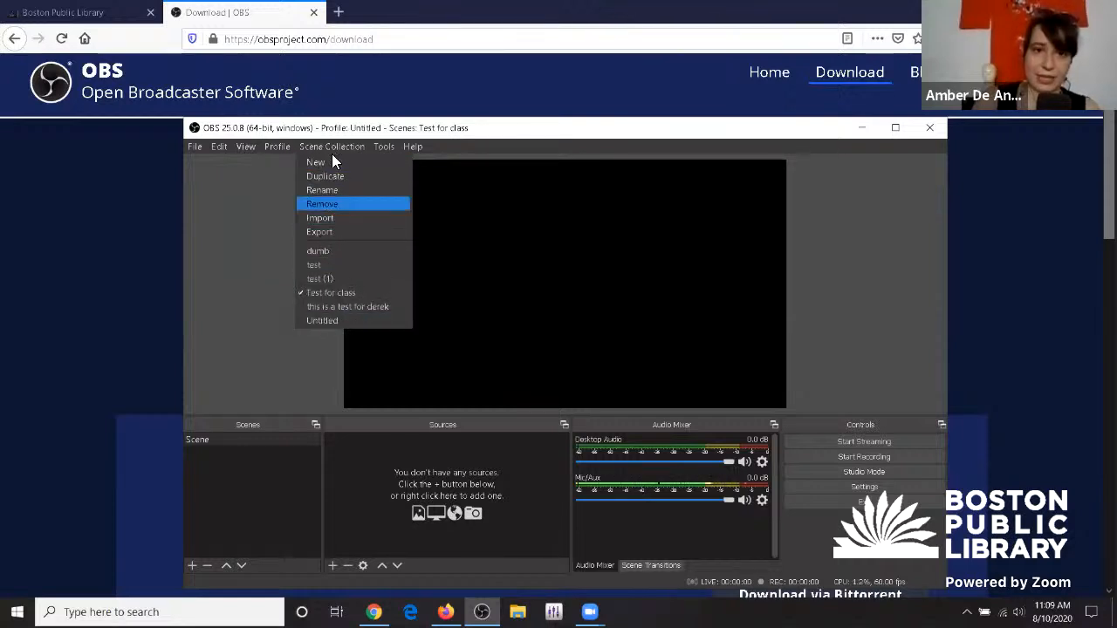
mouse_move(394, 144)
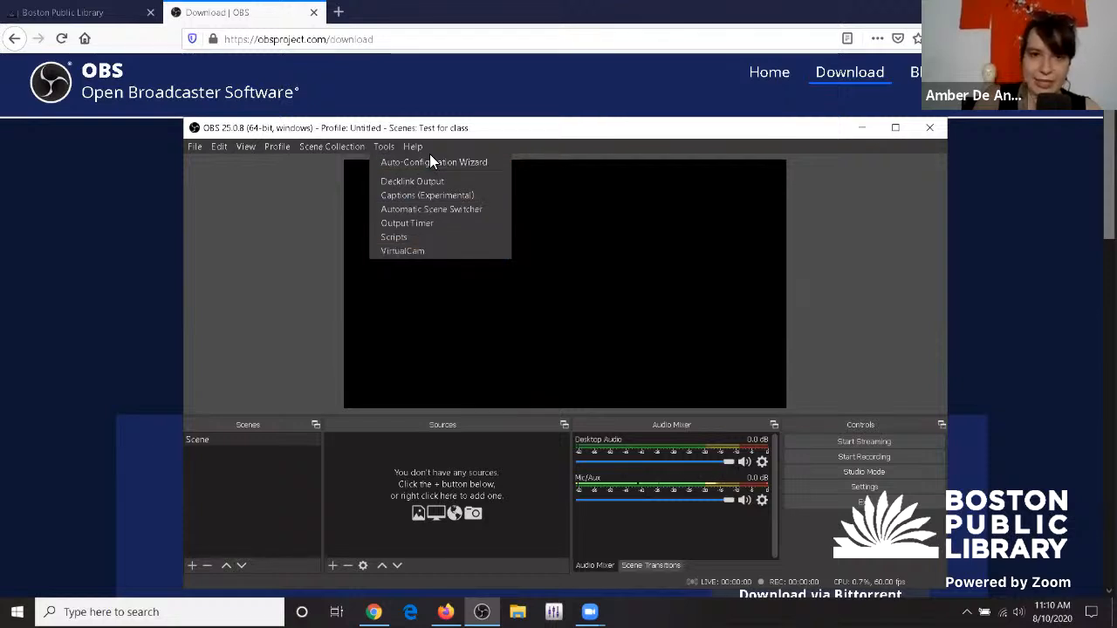
click(702, 140)
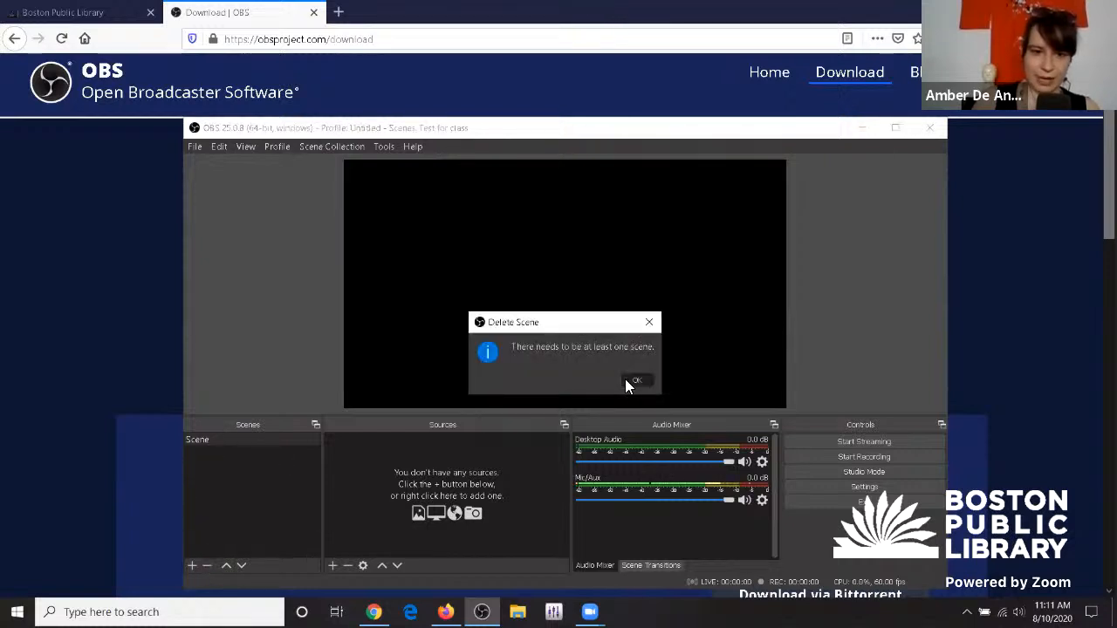
- Try to remove the only scene in the scene collection and dismiss the notice
click(625, 381)
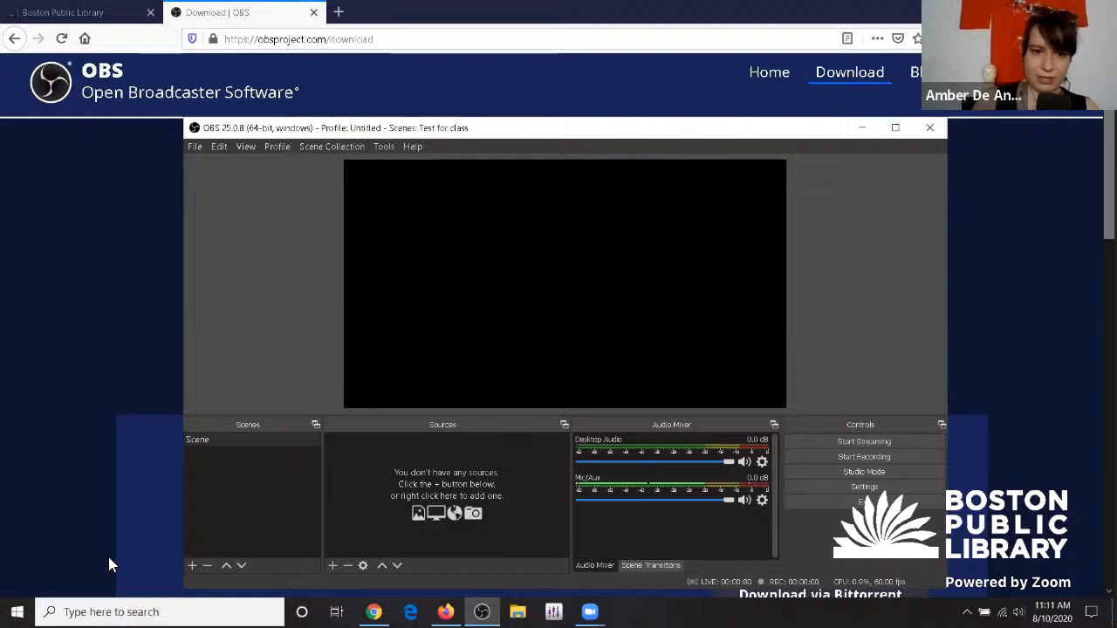
click(207, 565)
click(638, 381)
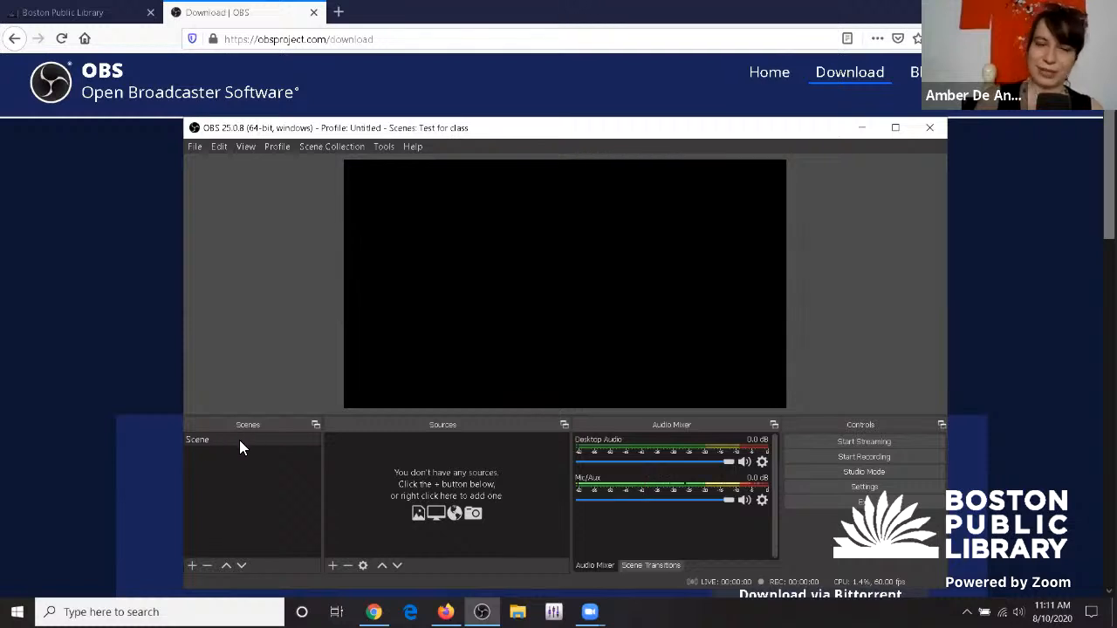
- Select the existing scene and view the source types available for it
click(207, 440)
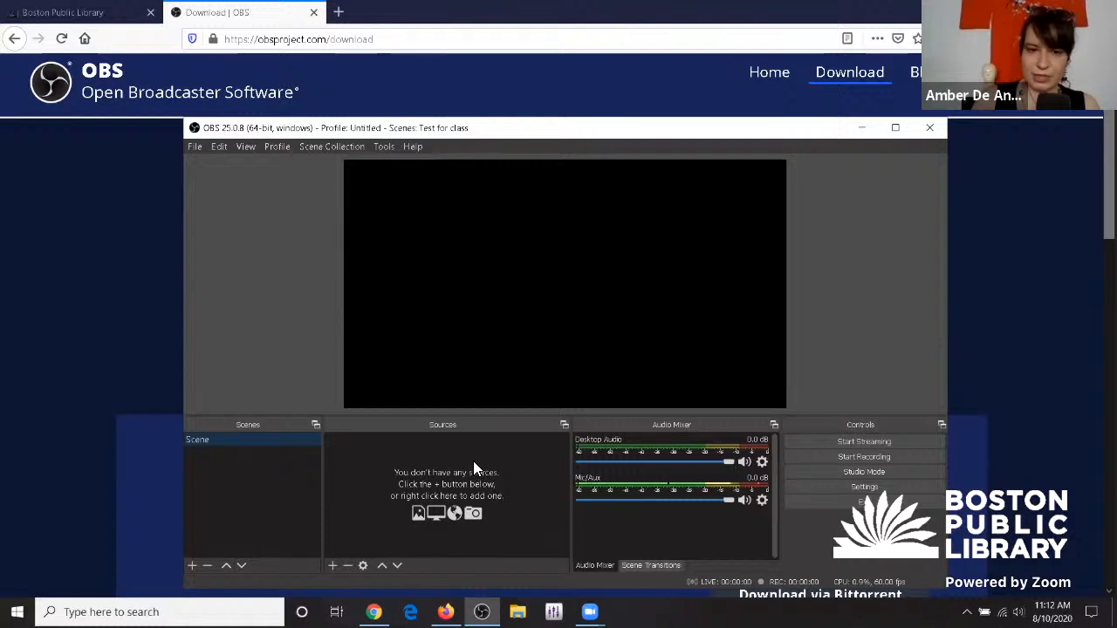
click(330, 565)
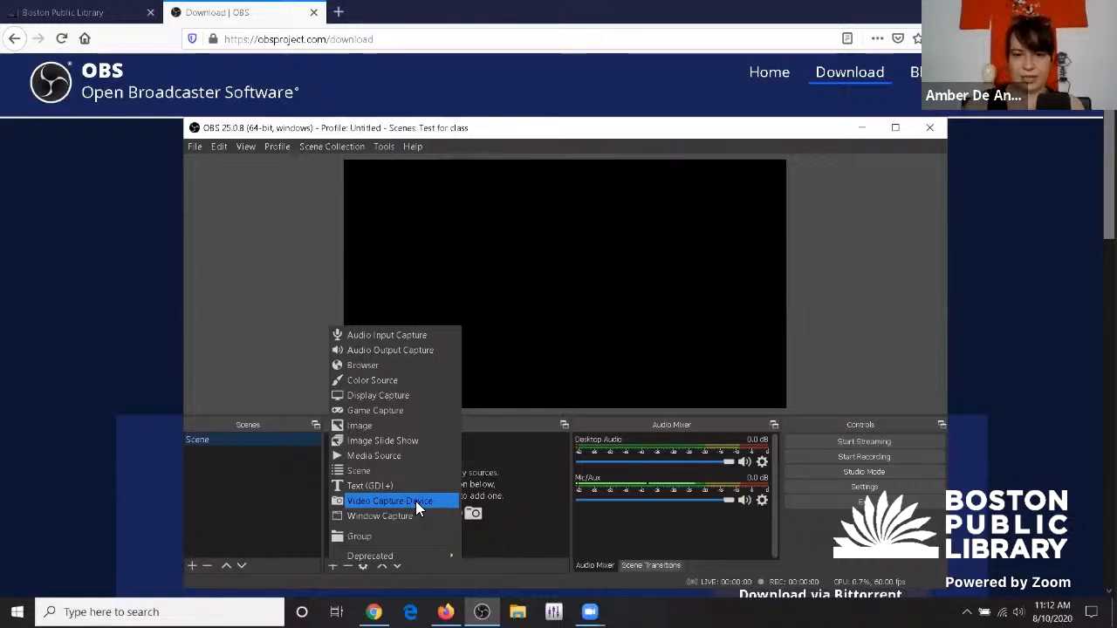
- Bring up the Zoom meeting controls and return to the OBS Studio window
click(590, 612)
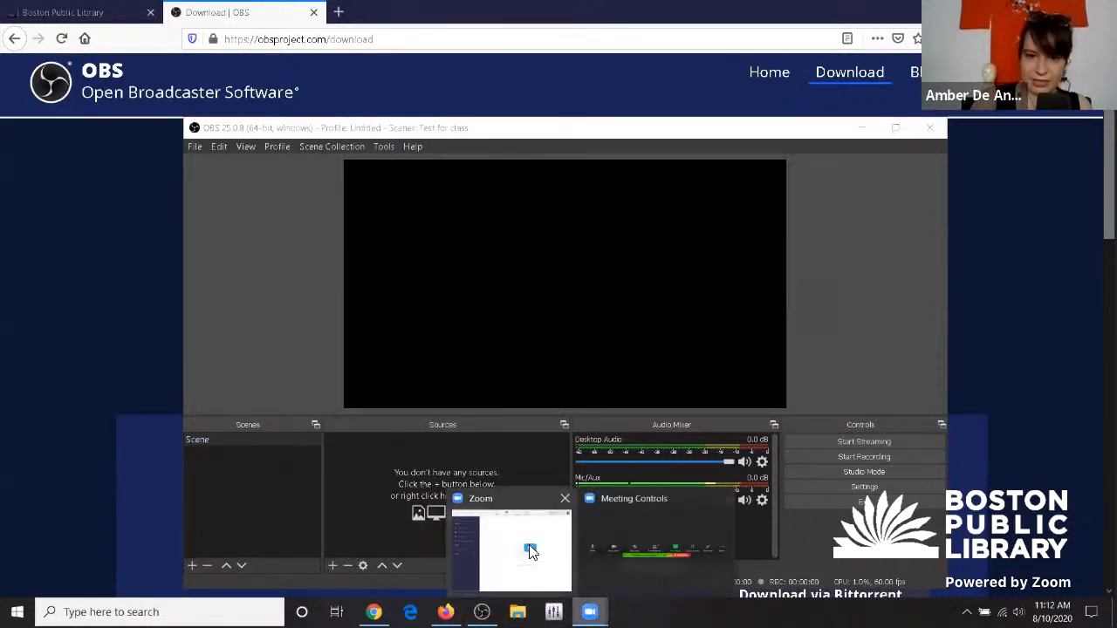
click(559, 526)
click(592, 611)
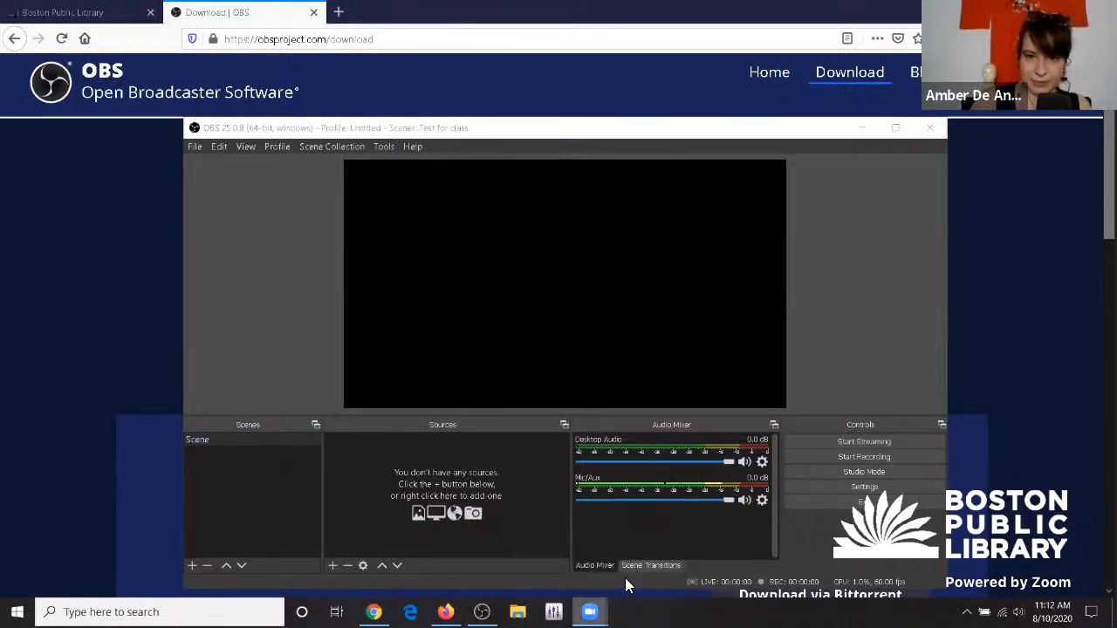
click(632, 516)
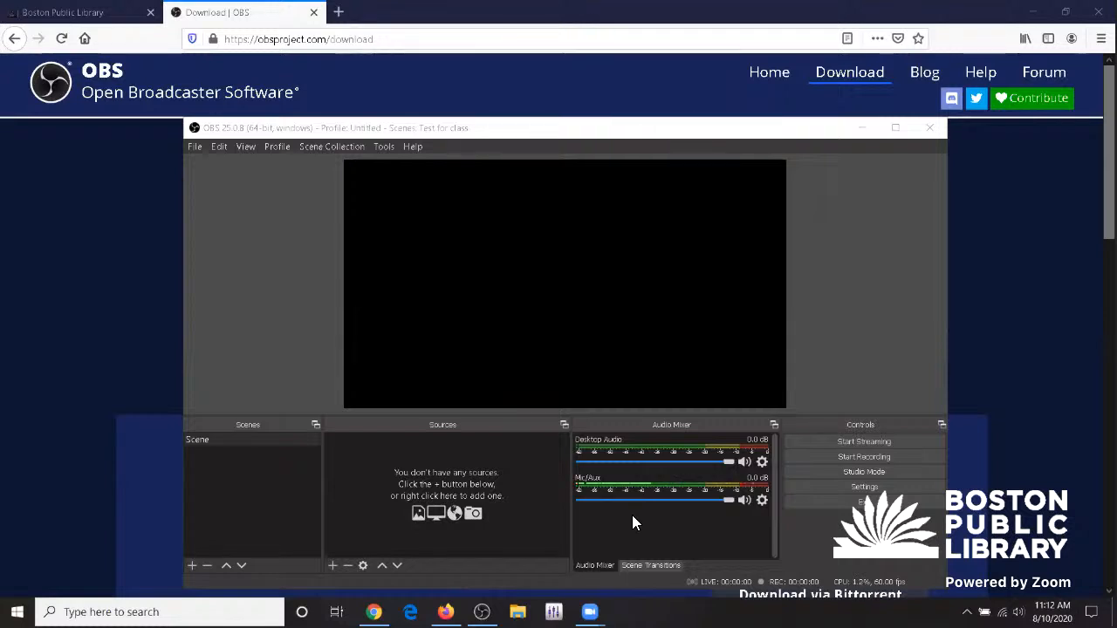
click(634, 521)
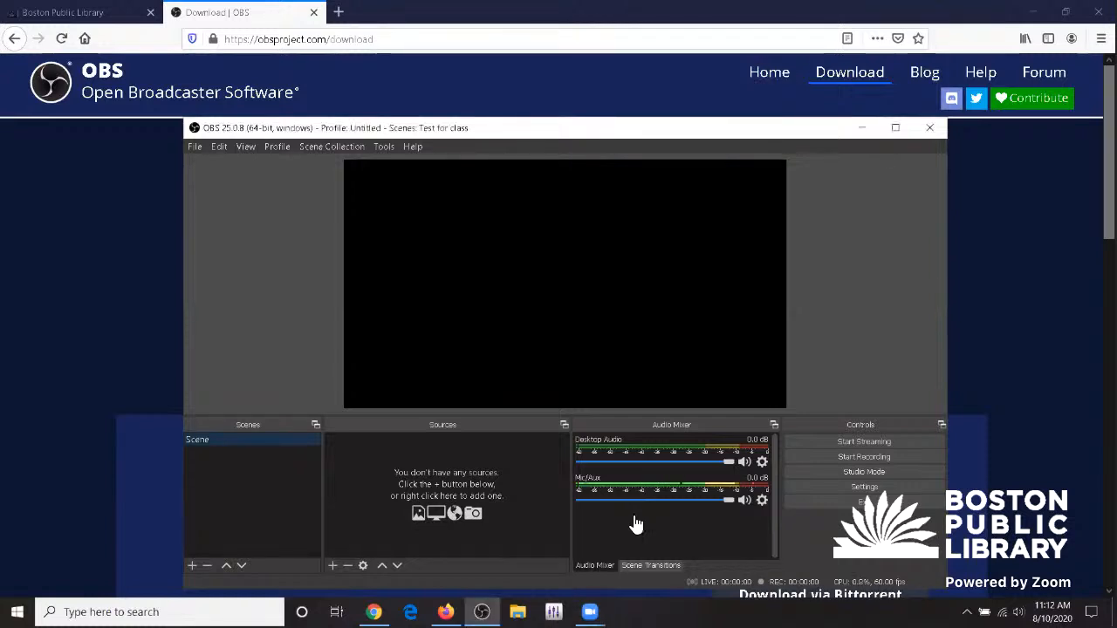
click(267, 65)
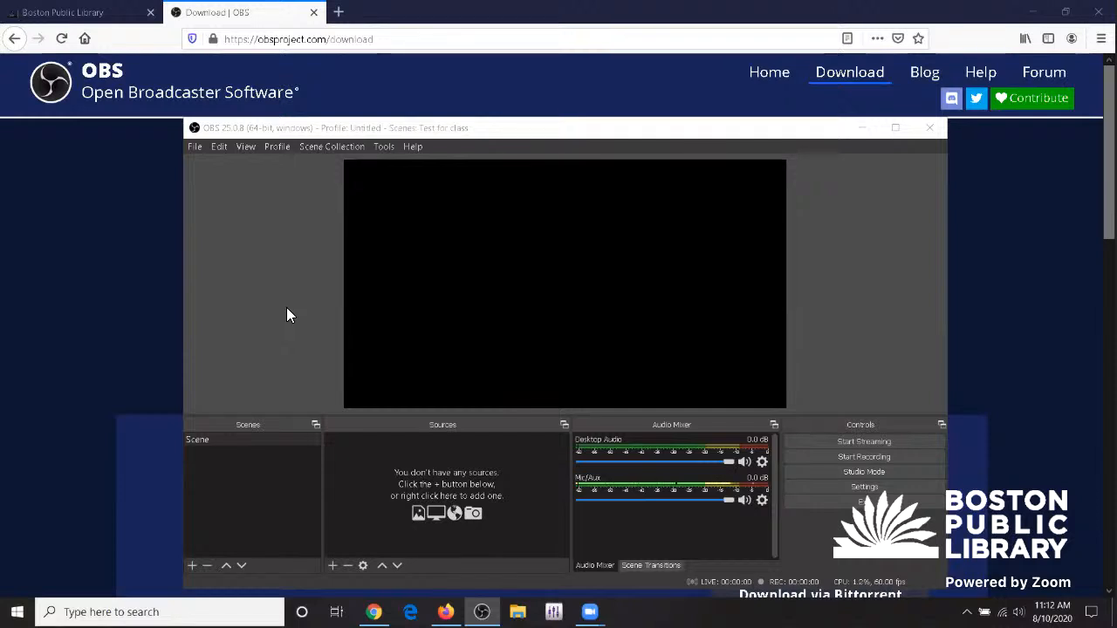
- Add a new Video Capture Device source named "Lenovo Web Cam" to the scene
click(332, 565)
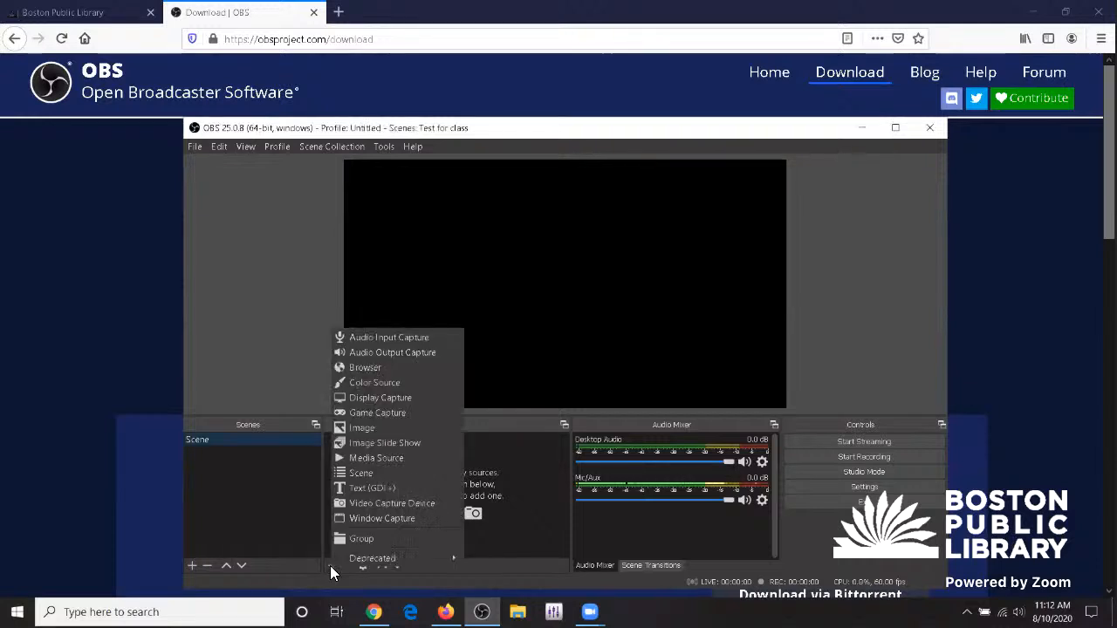
click(329, 566)
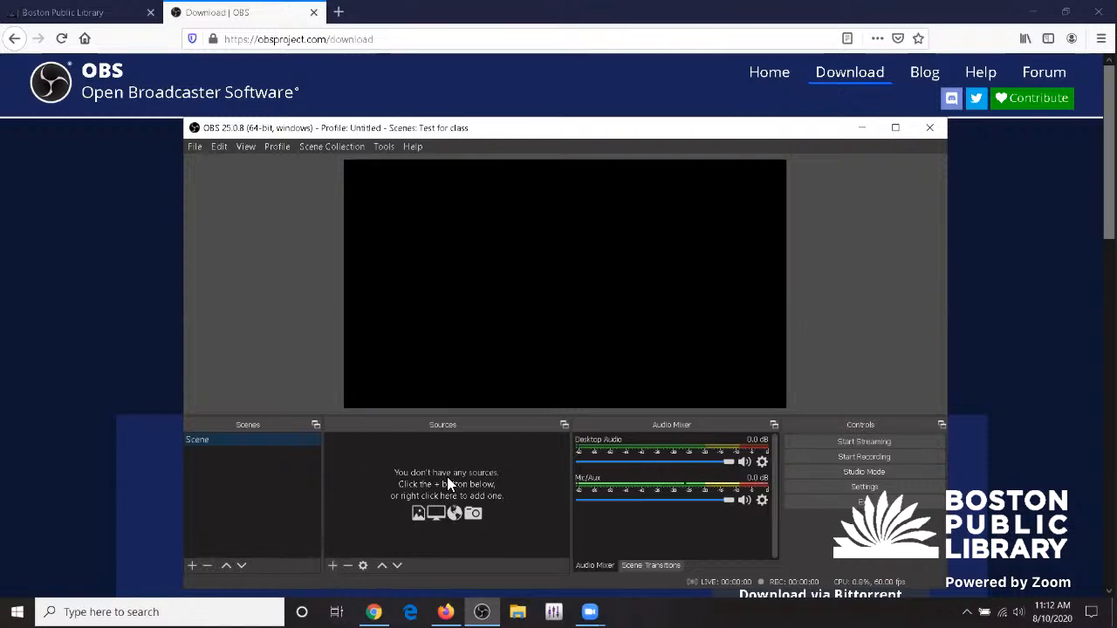
click(332, 568)
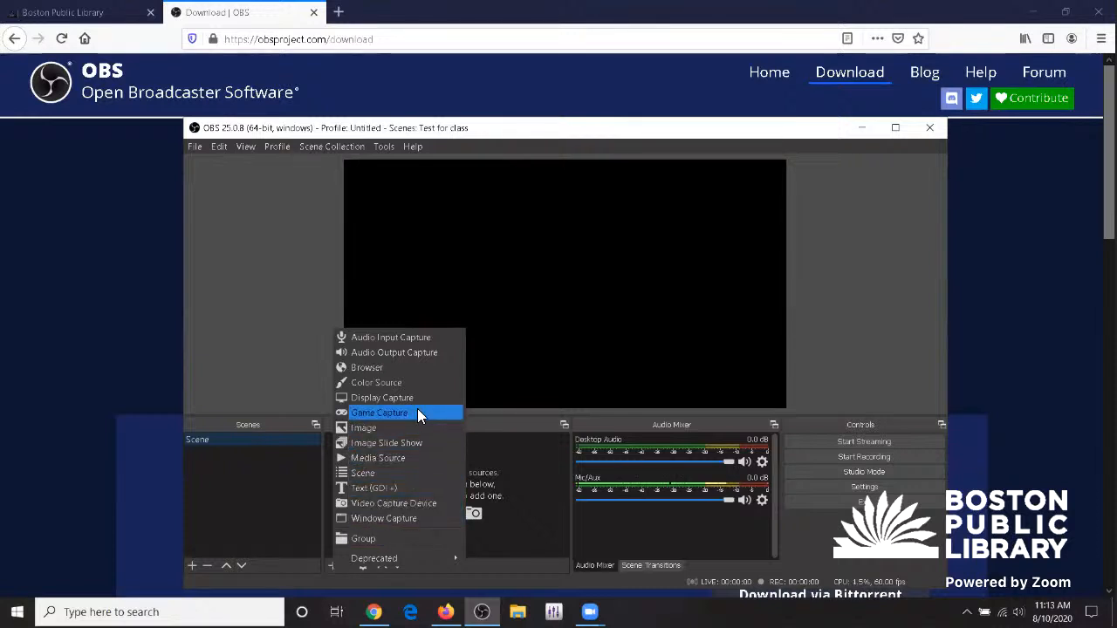
click(400, 504)
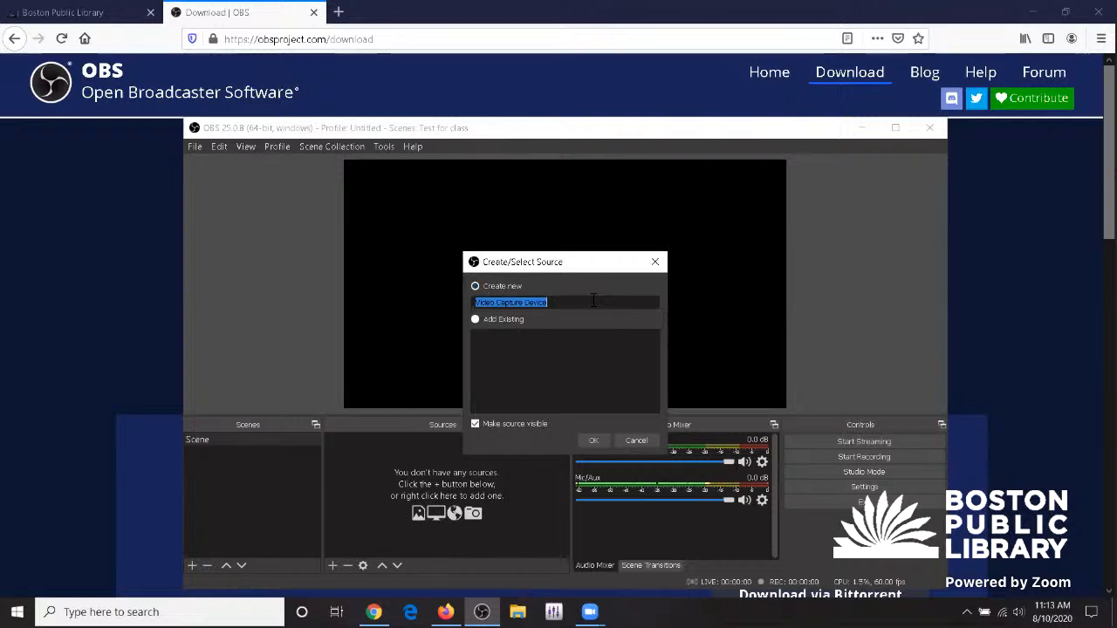
key(BackSpace)
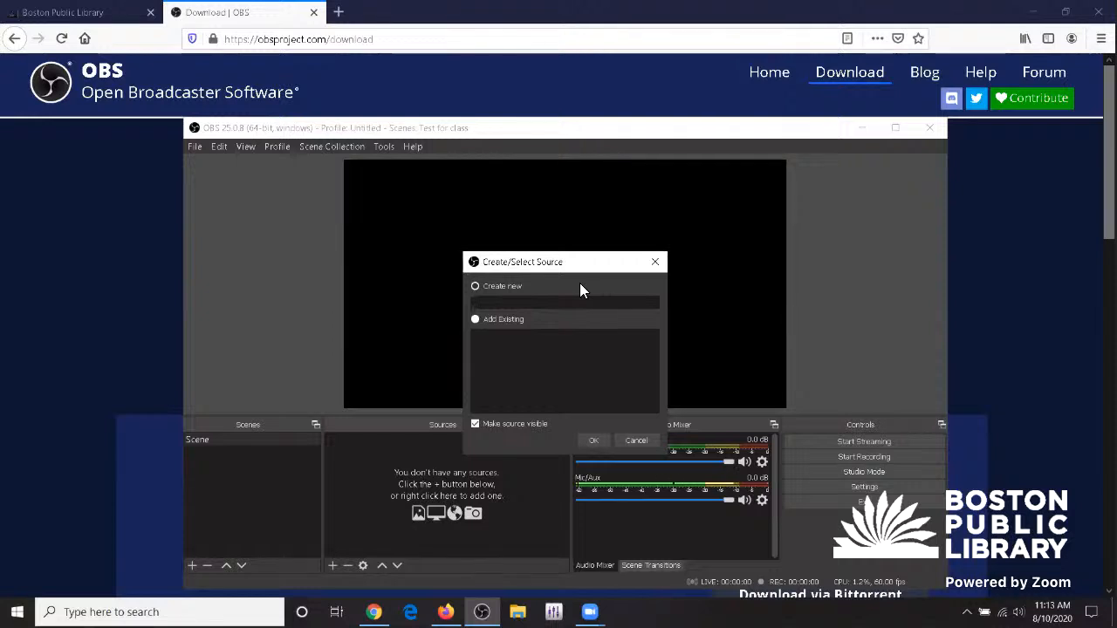
text(Lenovo Web Cam)
drag(540, 303, 417, 299)
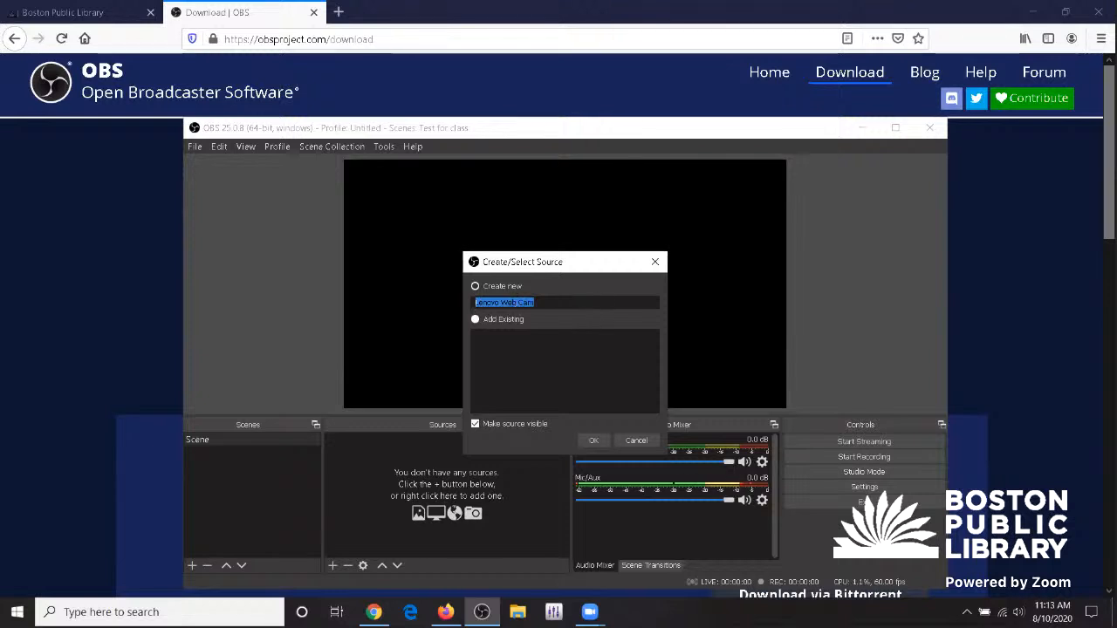
click(559, 305)
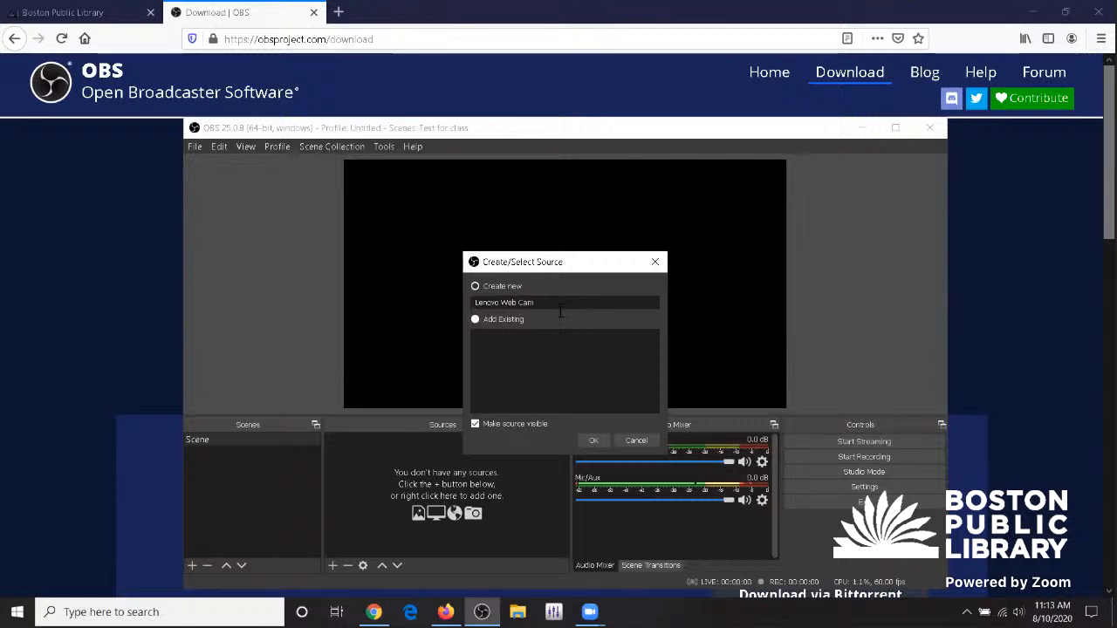
click(589, 440)
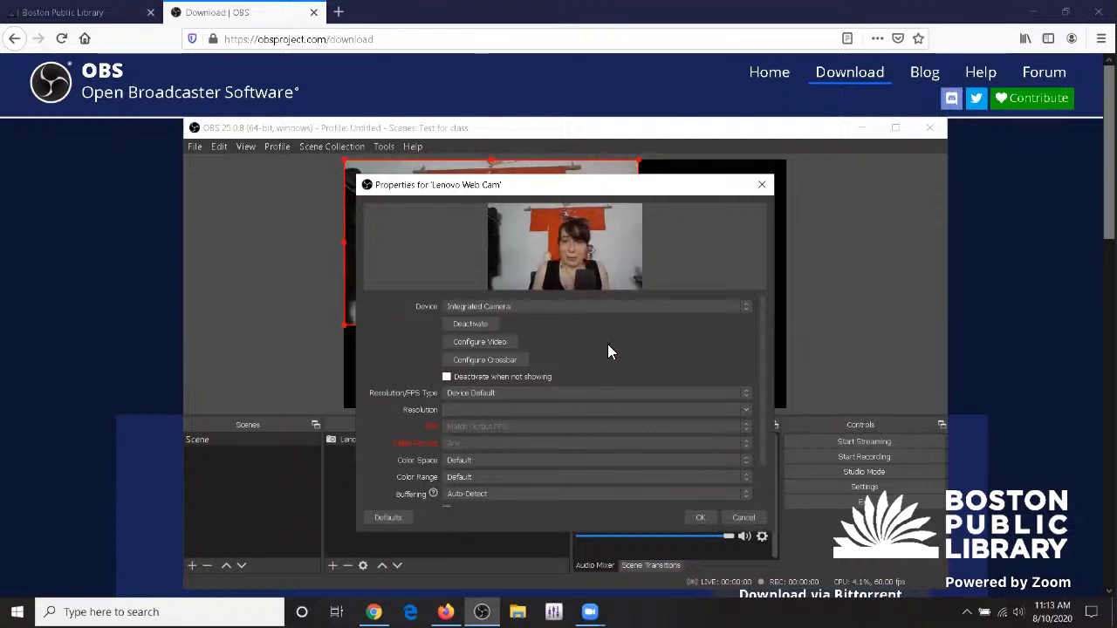
- Choose Integrated Camera as the webcam source's device and keep the resolution/FPS type at Device Default
click(550, 305)
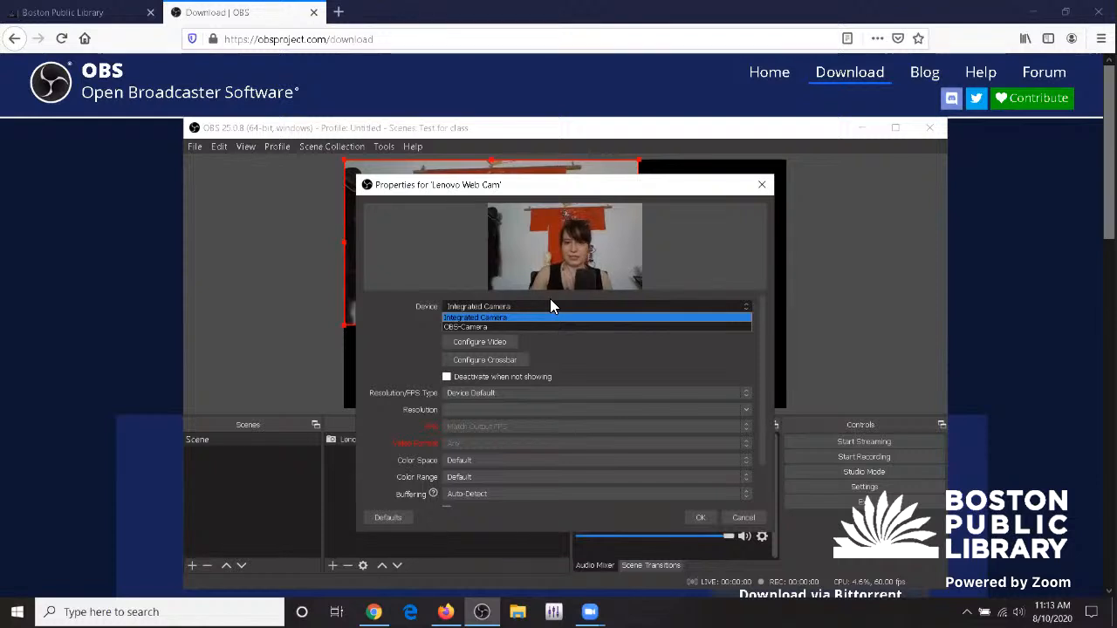
click(485, 317)
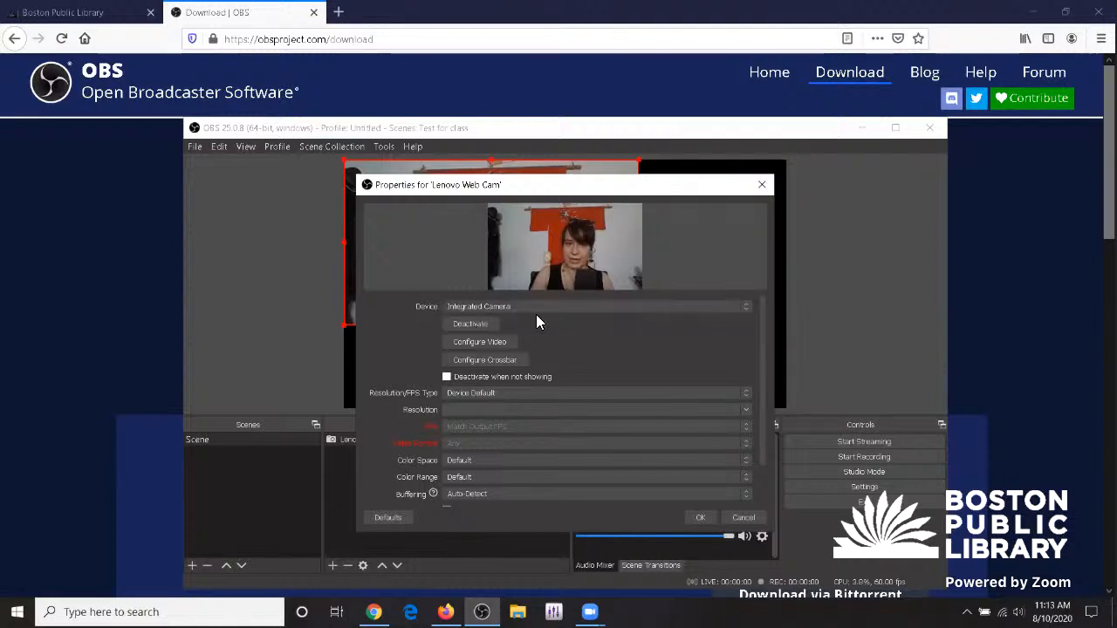
click(562, 395)
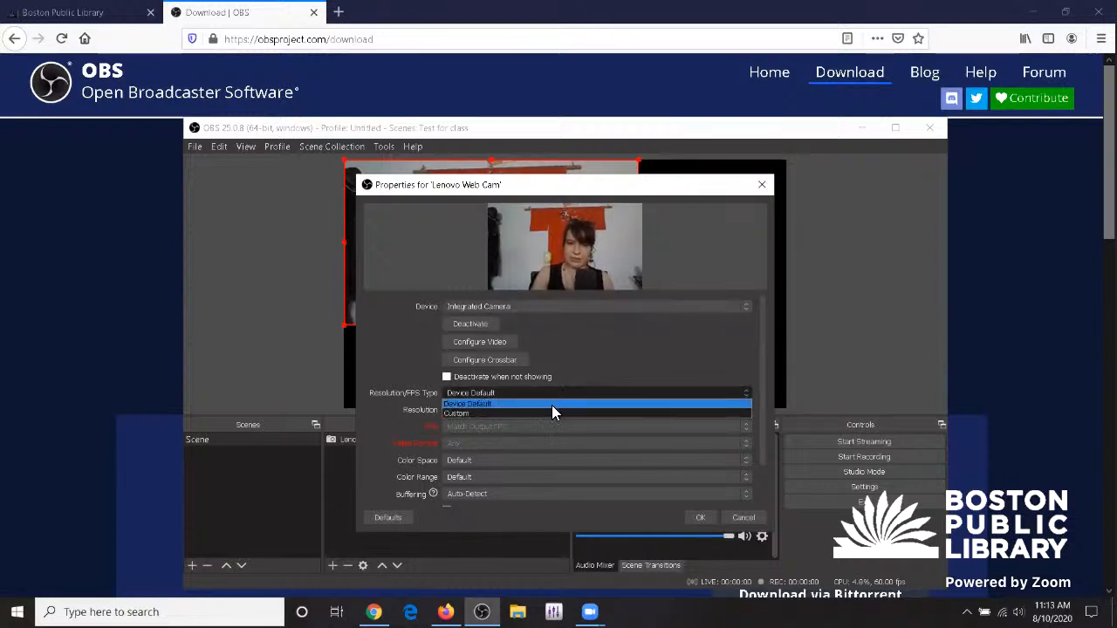
click(528, 382)
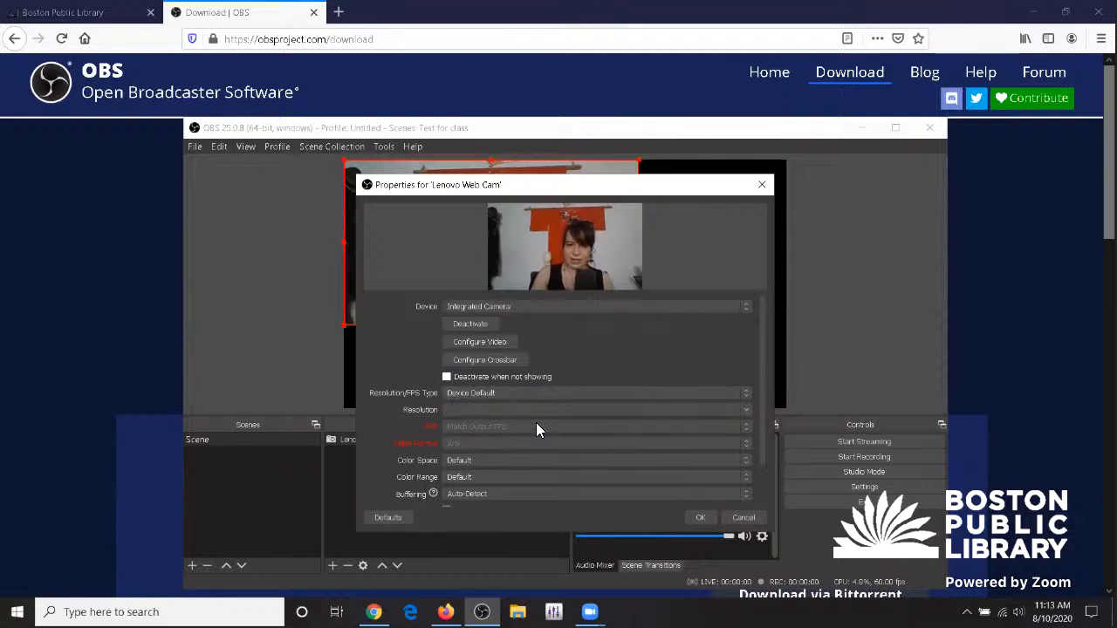
- Try flipping the webcam image vertically and turn the flip back off
scroll(536, 432, down, 2)
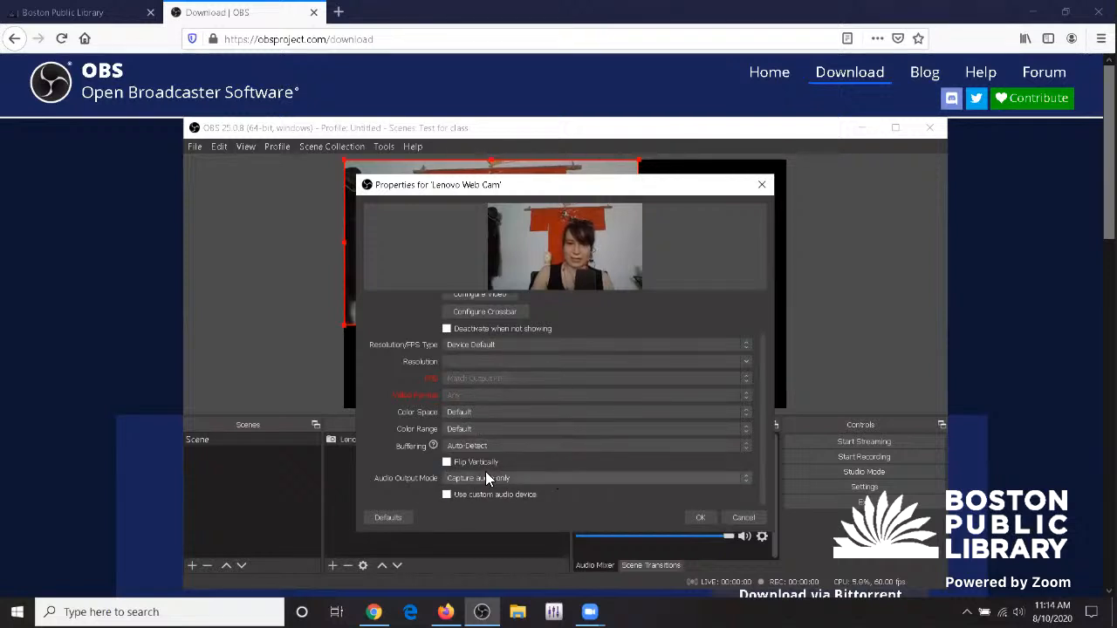
click(447, 463)
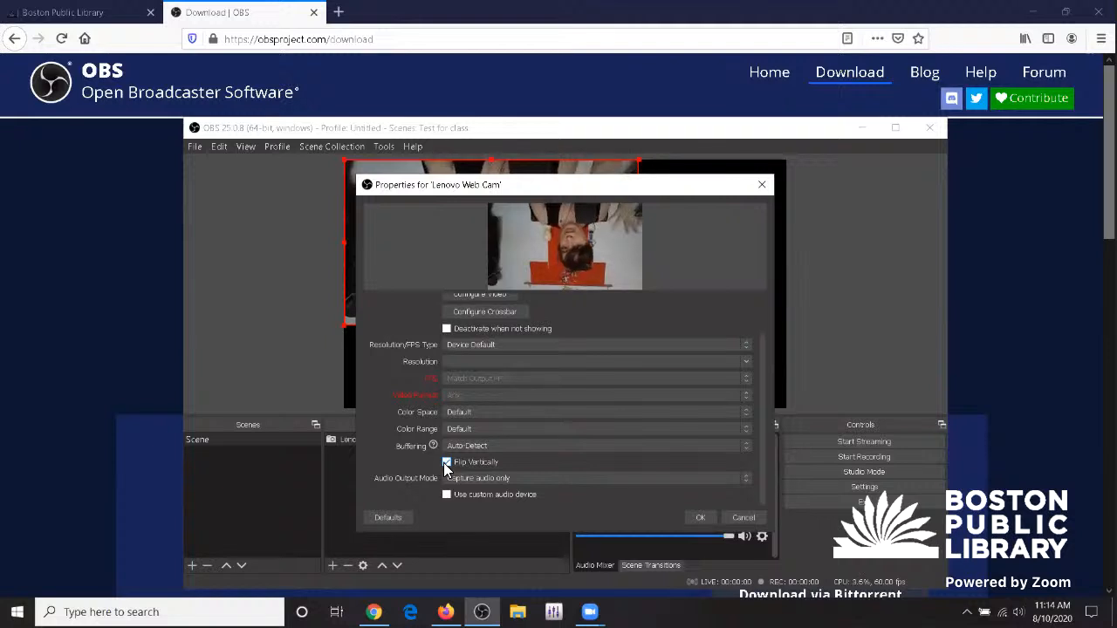
click(445, 464)
click(445, 465)
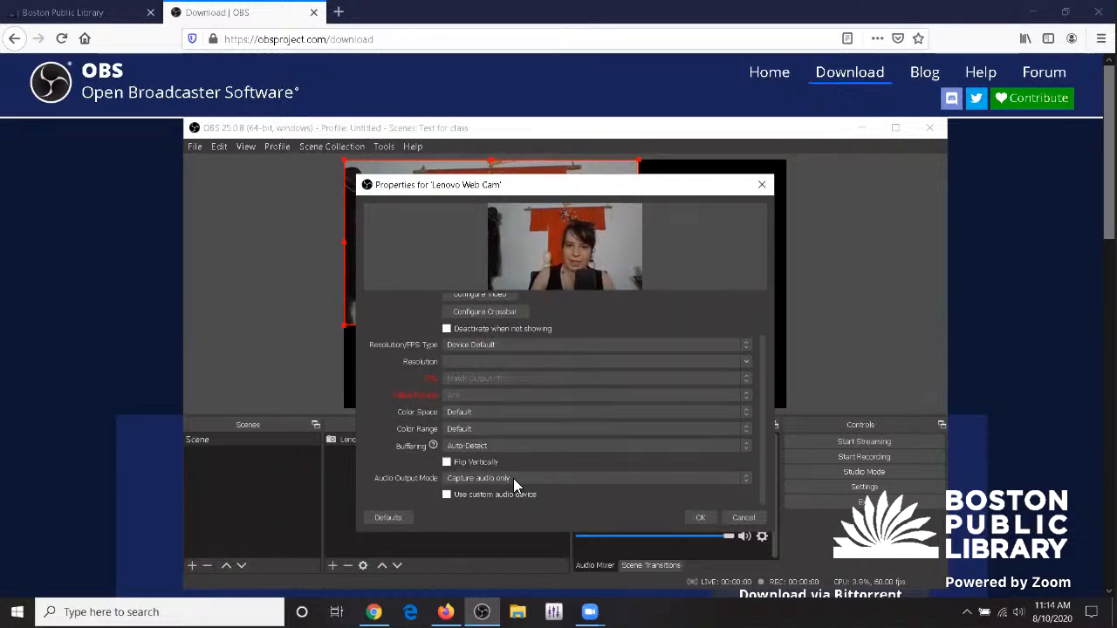
- Check the audio output modes, keep Capture audio only, and accept the webcam source's properties
click(623, 478)
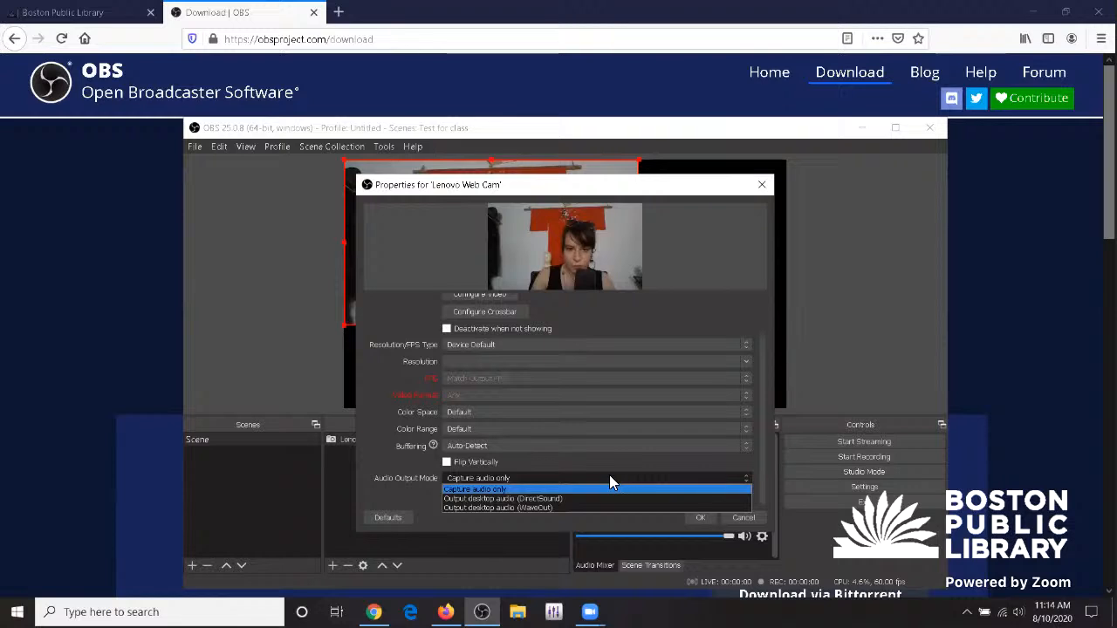
click(593, 449)
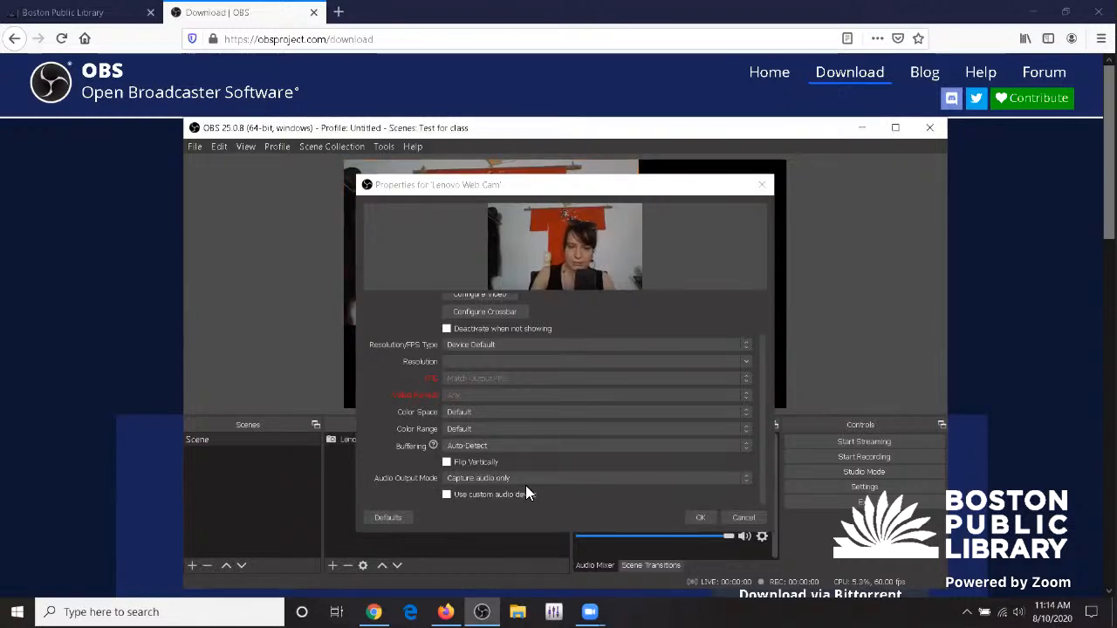
scroll(529, 485, up, 2)
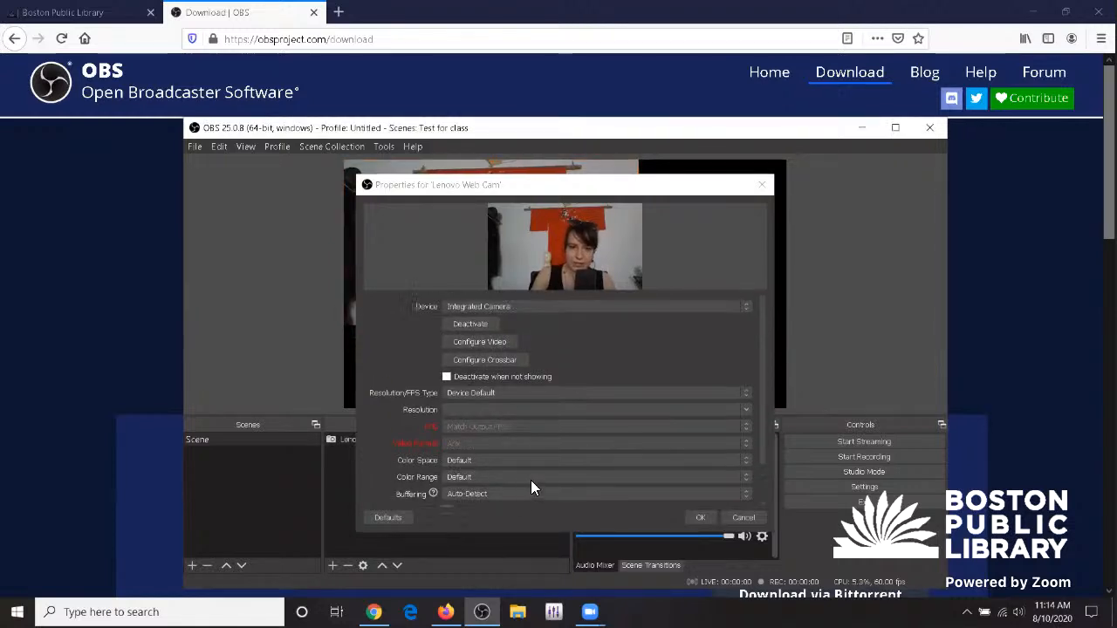
click(700, 519)
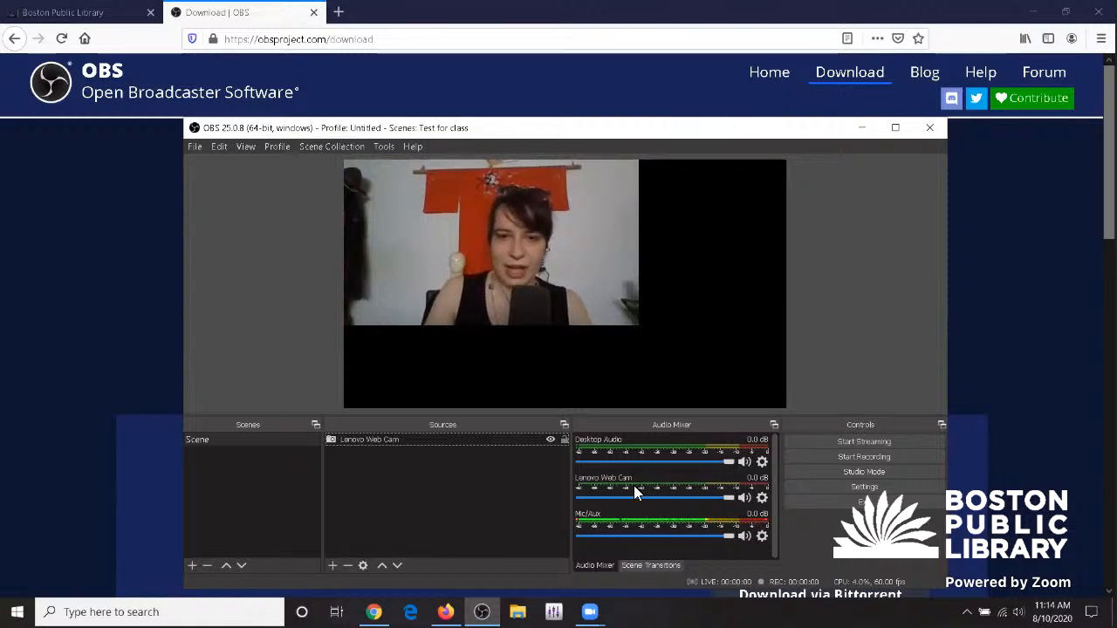
- Transform the webcam source in the preview with Fit to screen
click(546, 229)
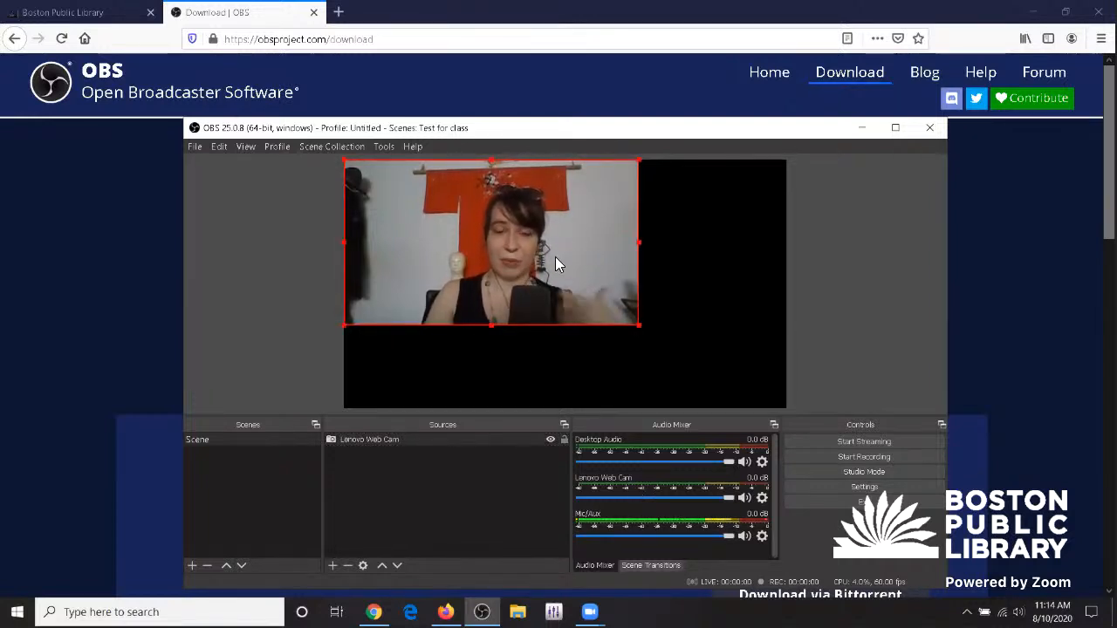
right_click(556, 251)
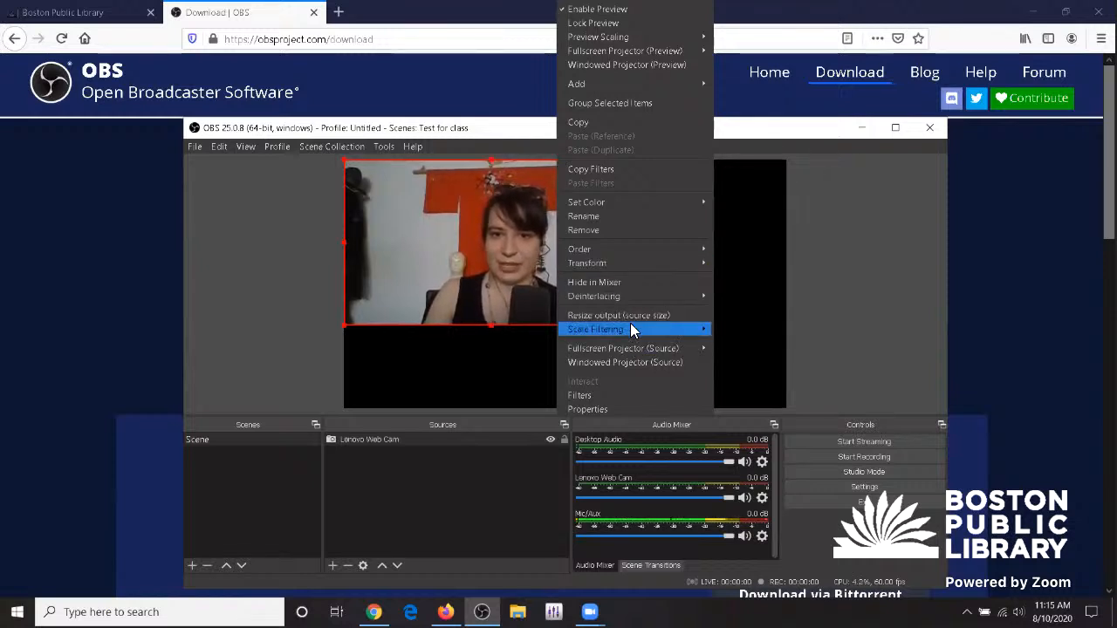
mouse_move(636, 329)
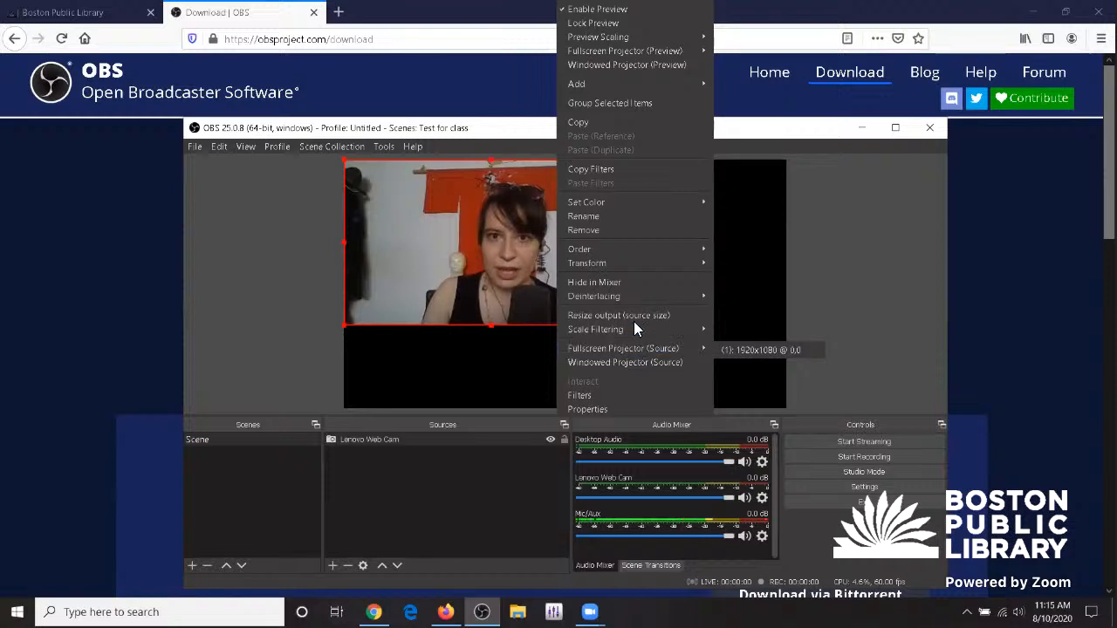
mouse_move(625, 264)
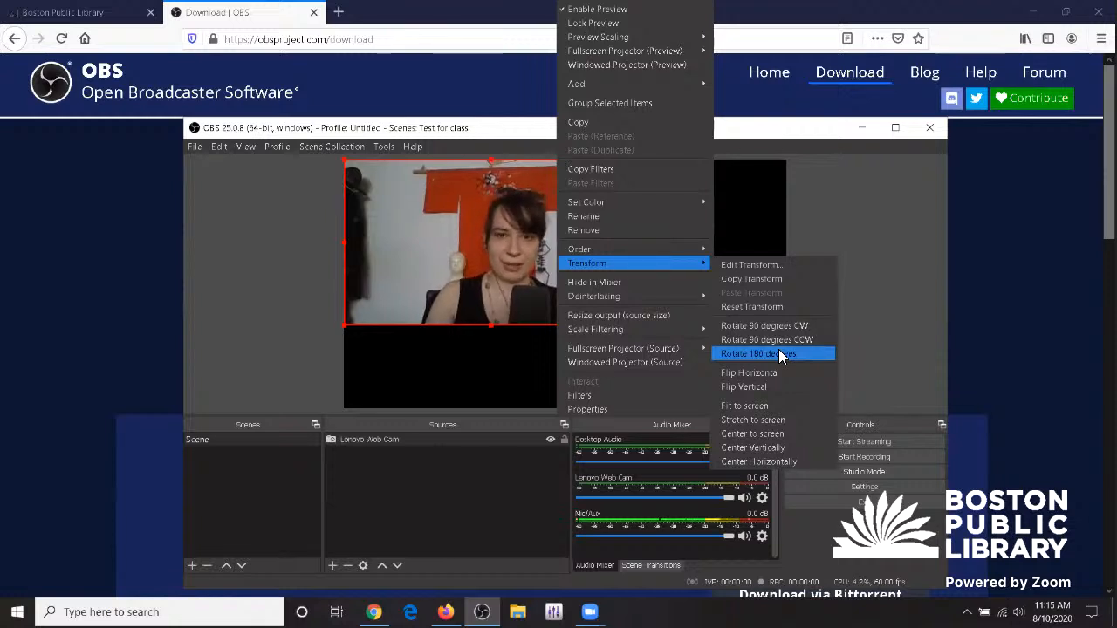
click(770, 405)
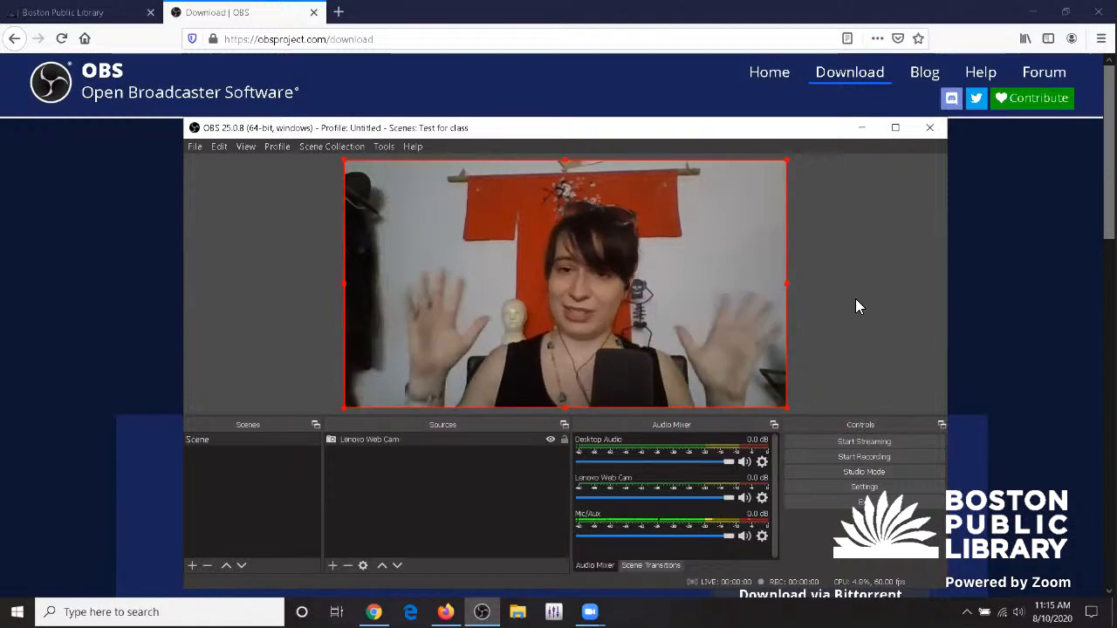
- Rename the existing scene as "just camera"
right_click(196, 440)
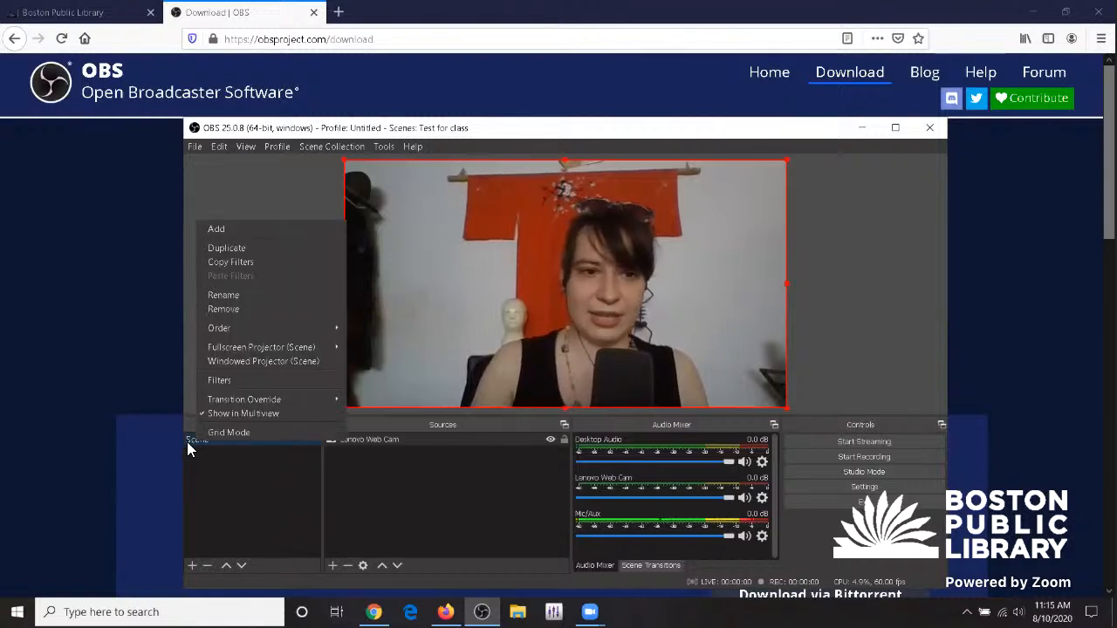
click(277, 295)
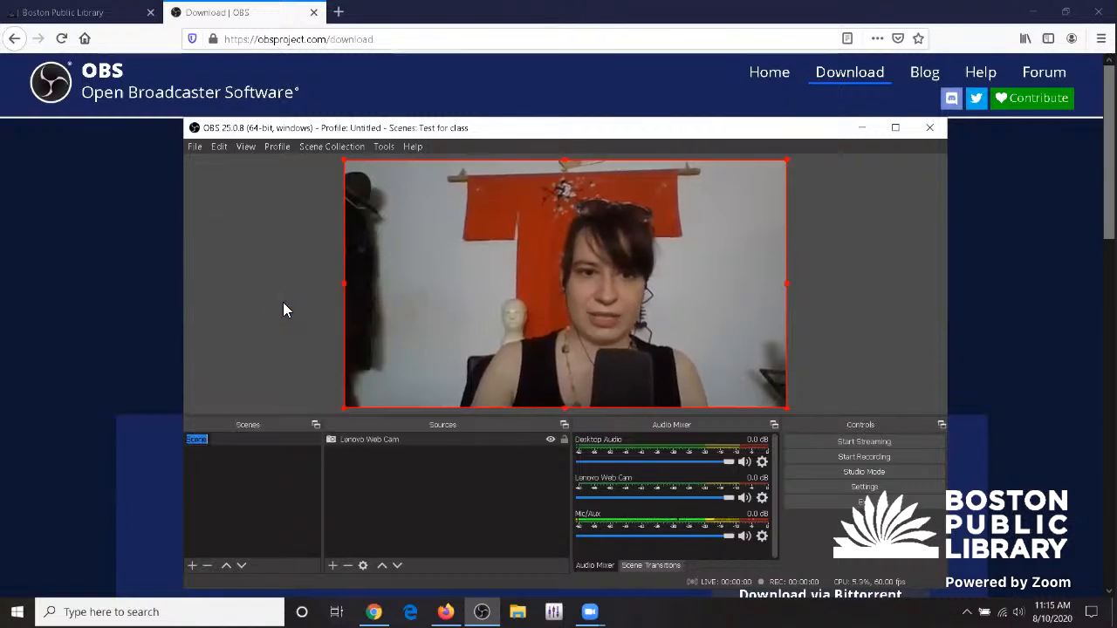
text(jus)
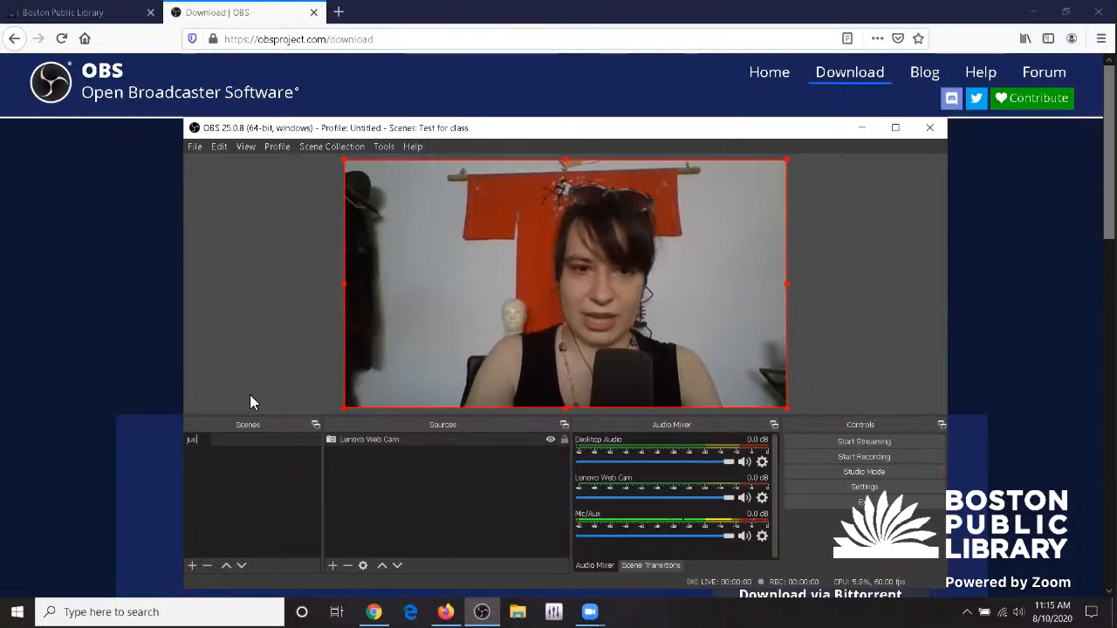
text(t camera)
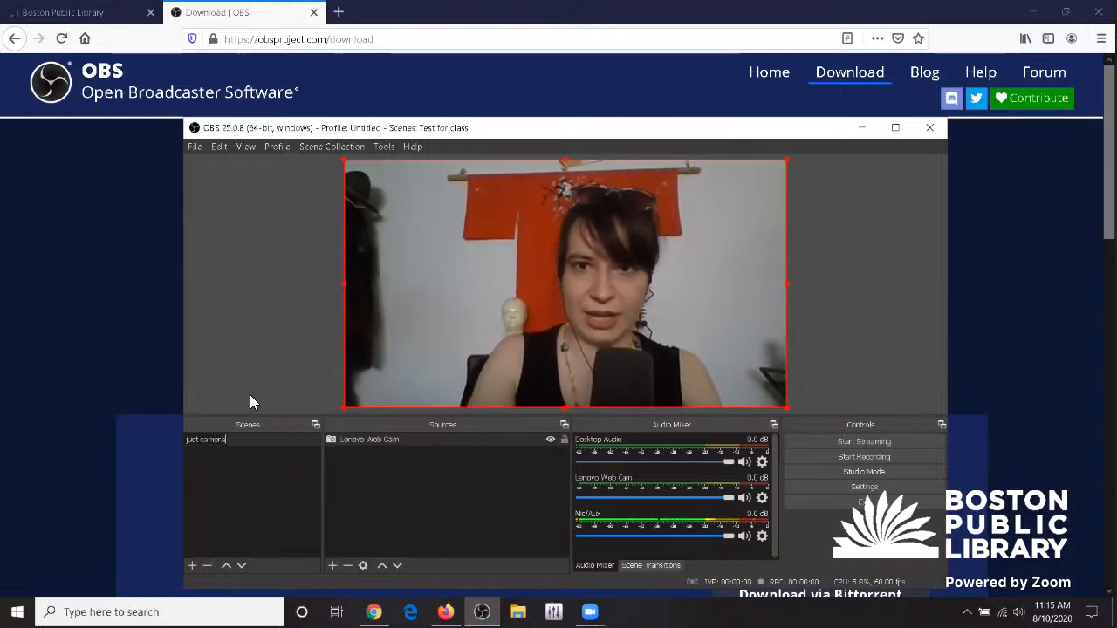
key(Return)
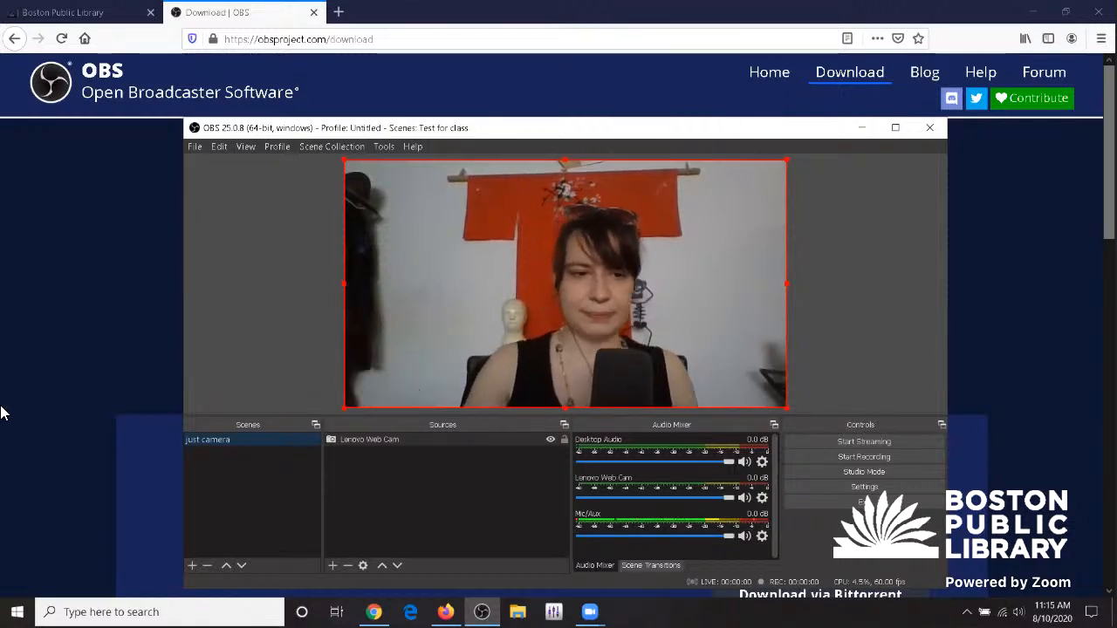
- Add a second scene named "mozilla capture"
click(193, 566)
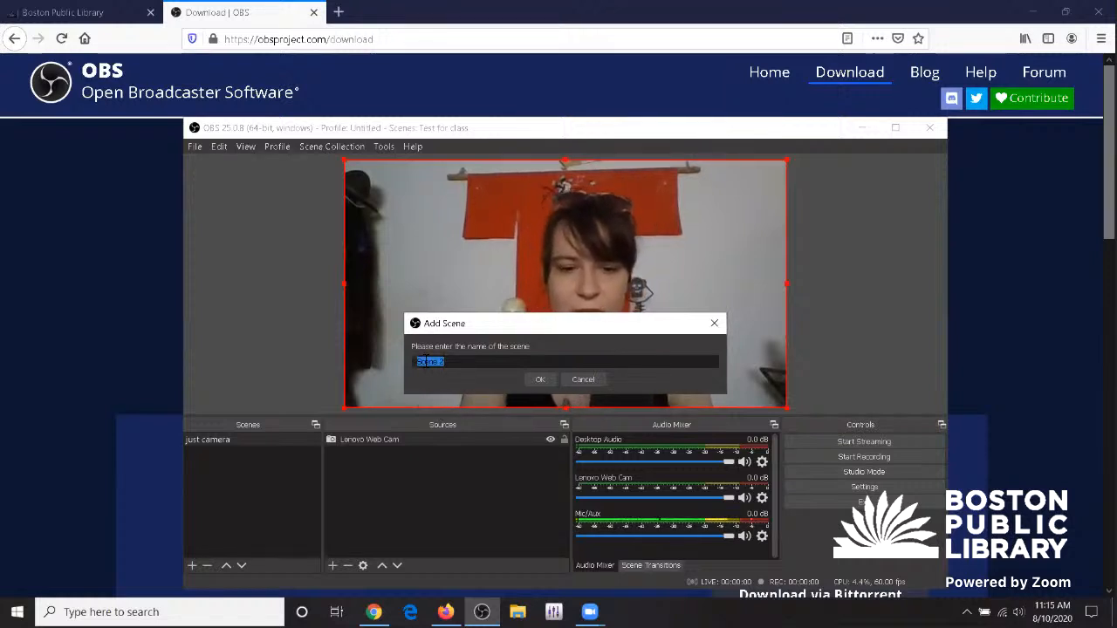
text(m)
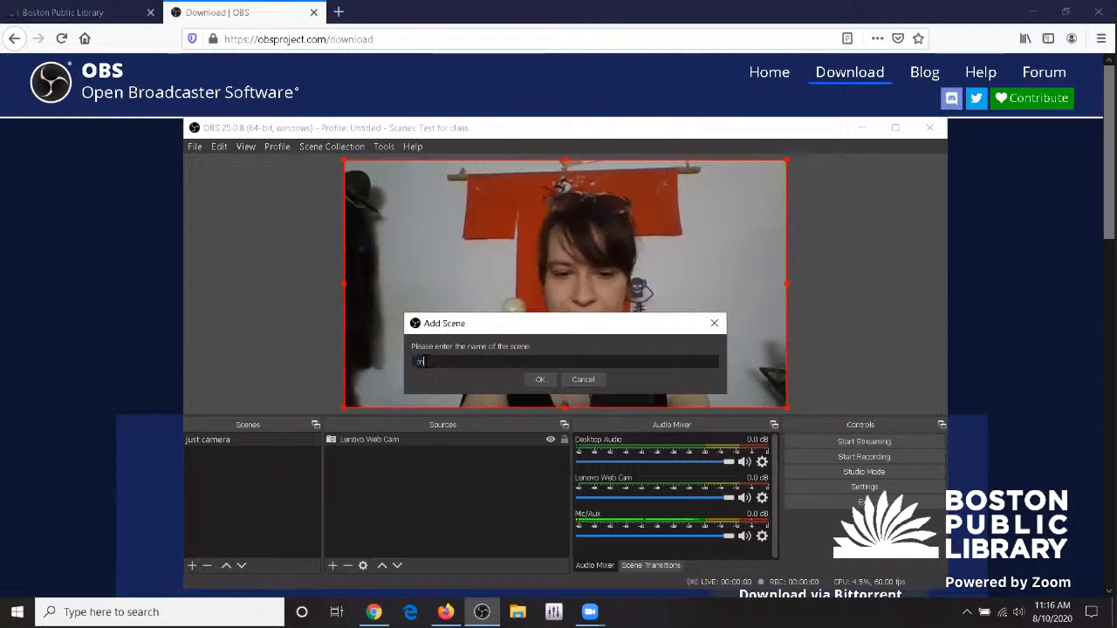
text(ozilla ca)
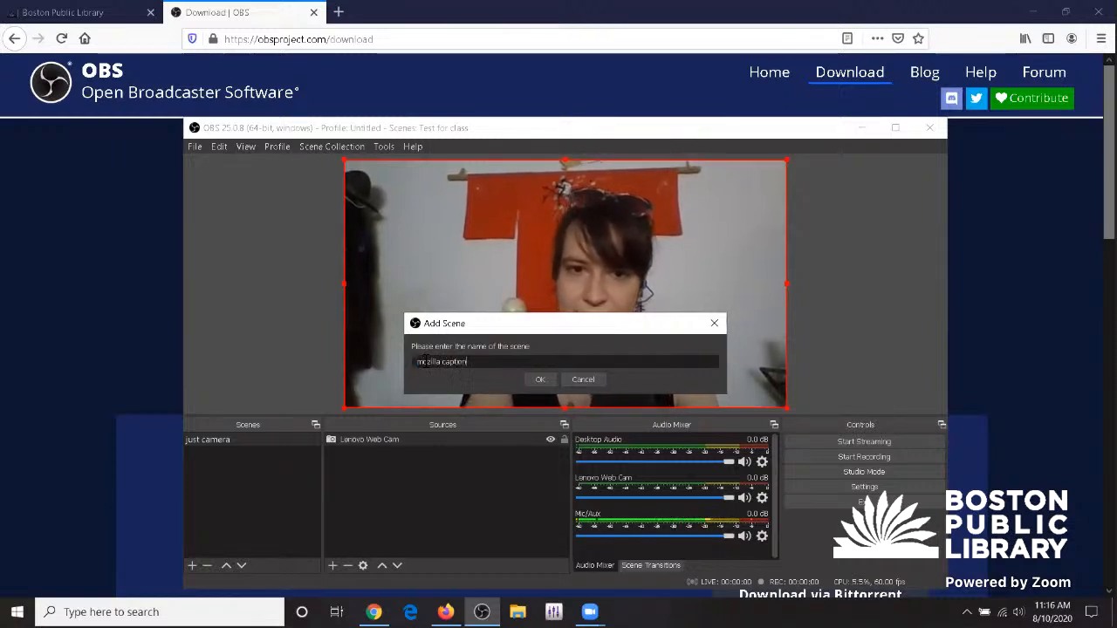
text(pture)
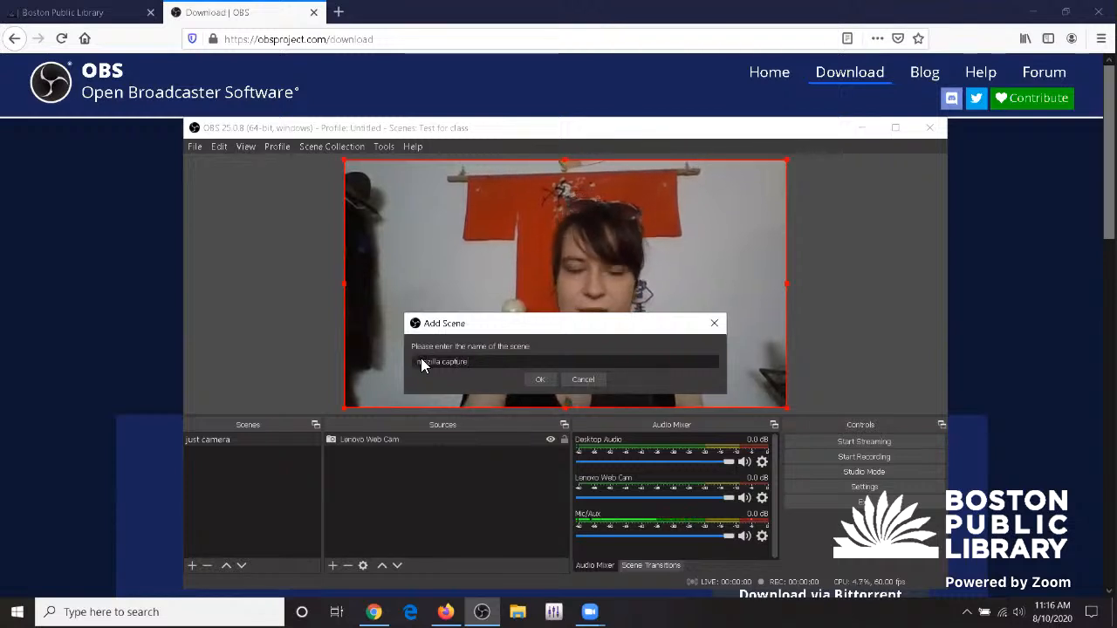
click(529, 382)
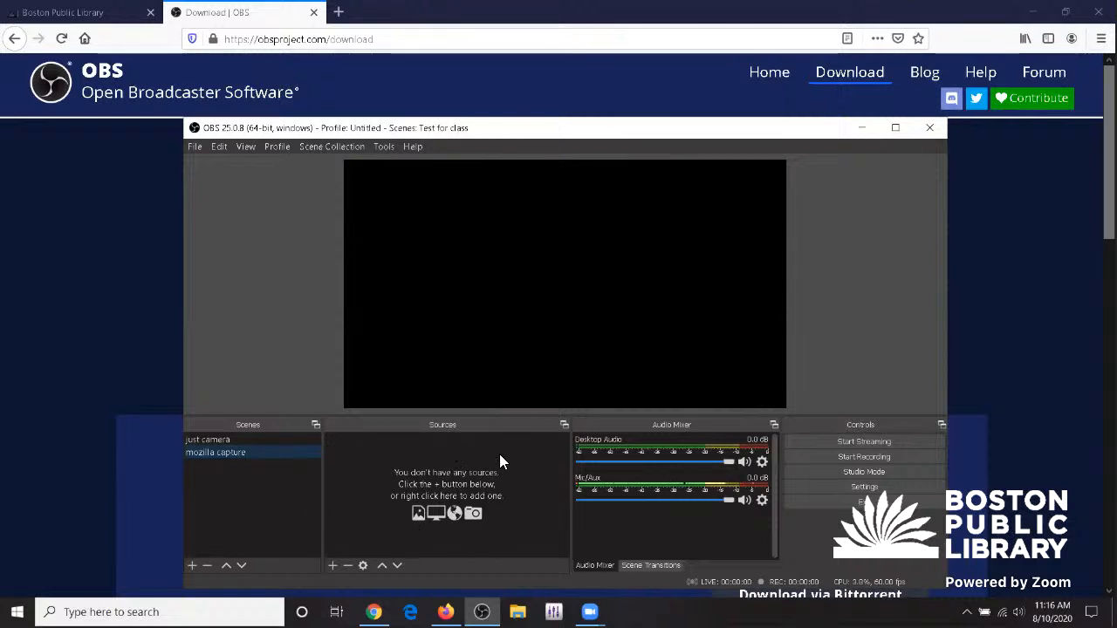
- Add a new Window Capture source named "Mozilla" to the mozilla capture scene
click(332, 567)
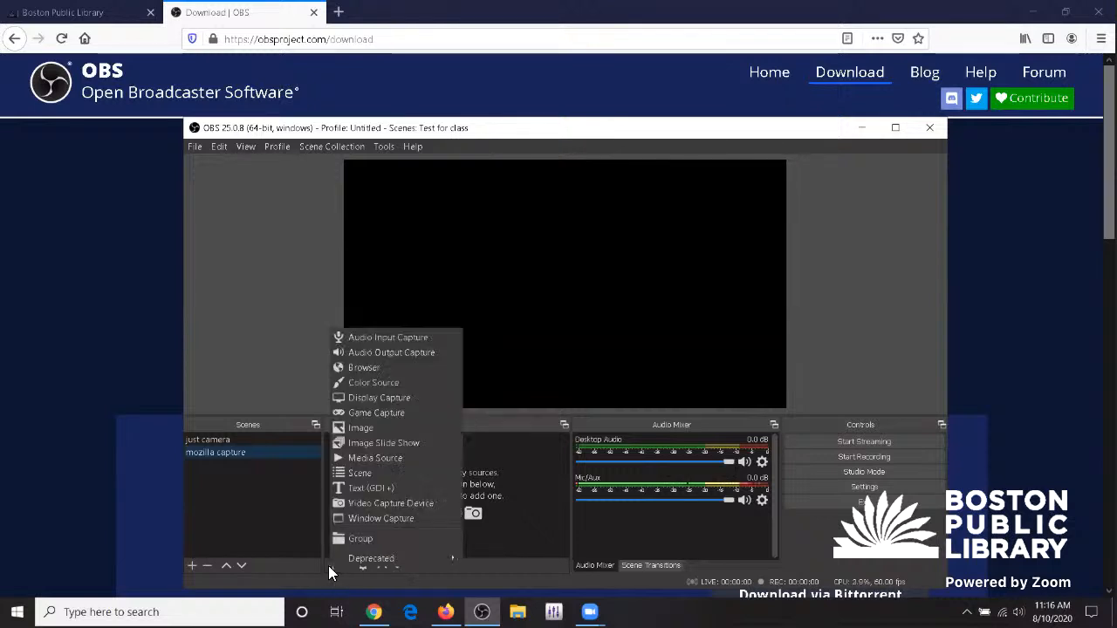
click(379, 519)
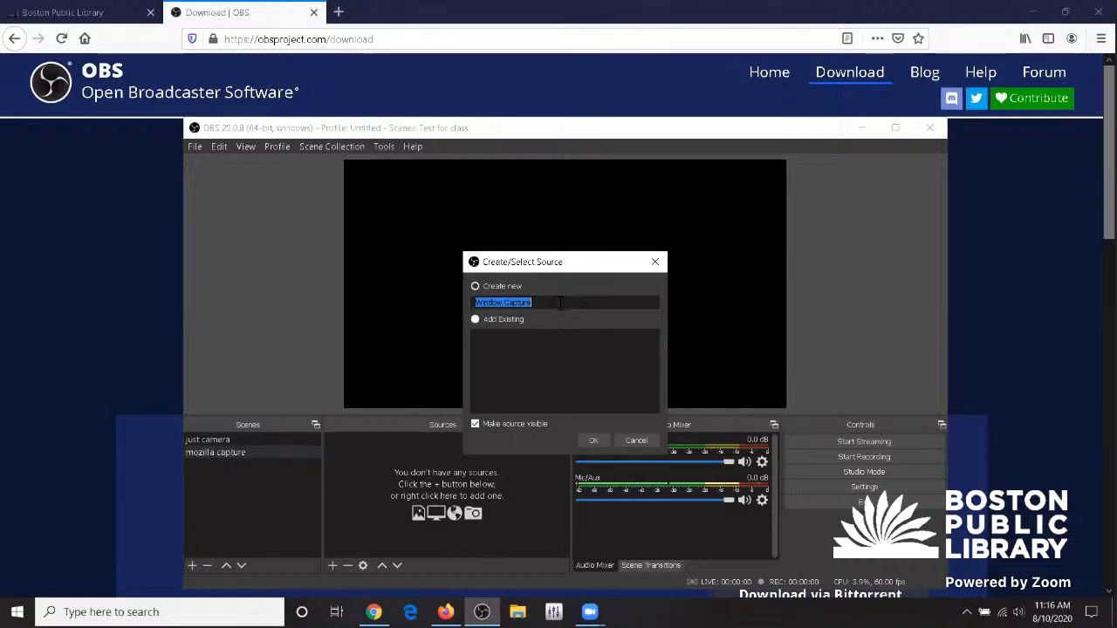
text(Moz)
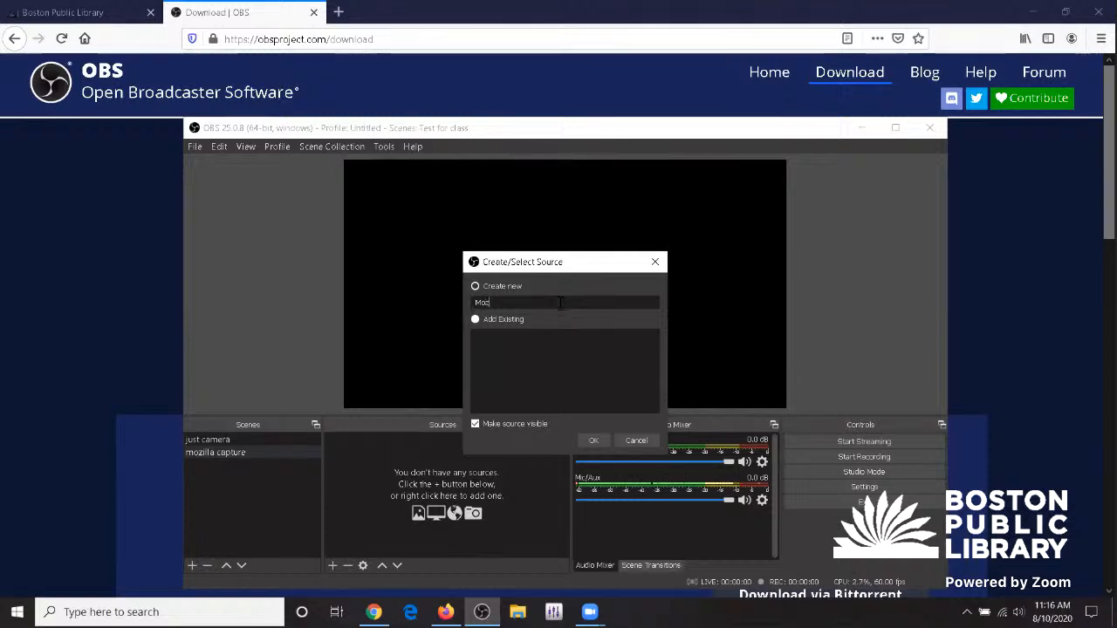
text(illa)
click(585, 441)
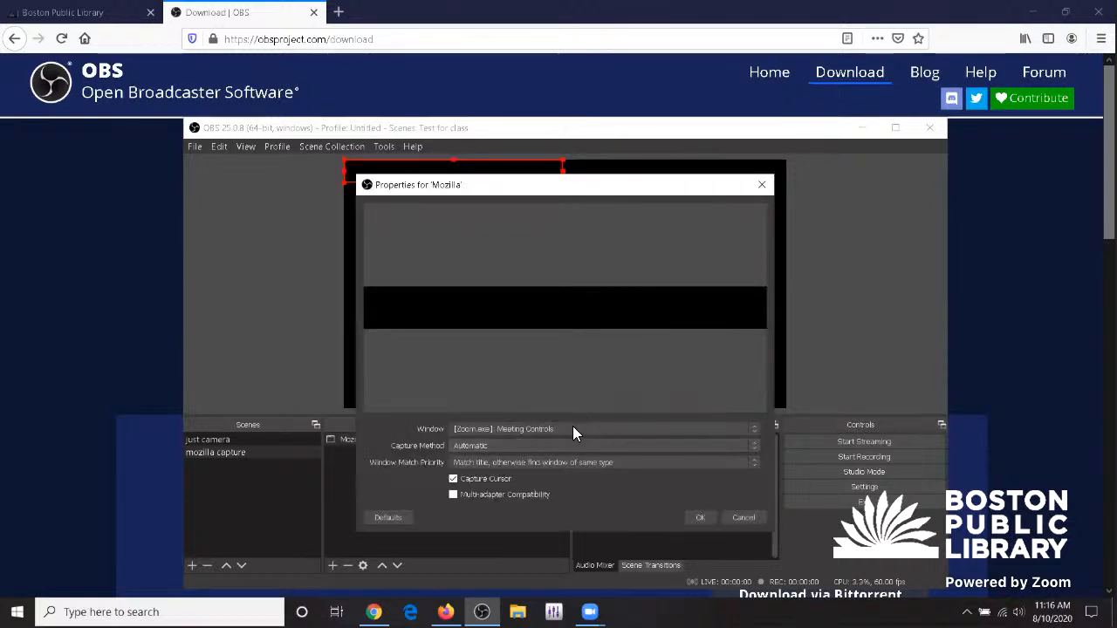
- Set the captured window to "[firefox.exe]: Download | OBS - Mozilla Firefox" and accept the source's properties
click(572, 429)
click(562, 456)
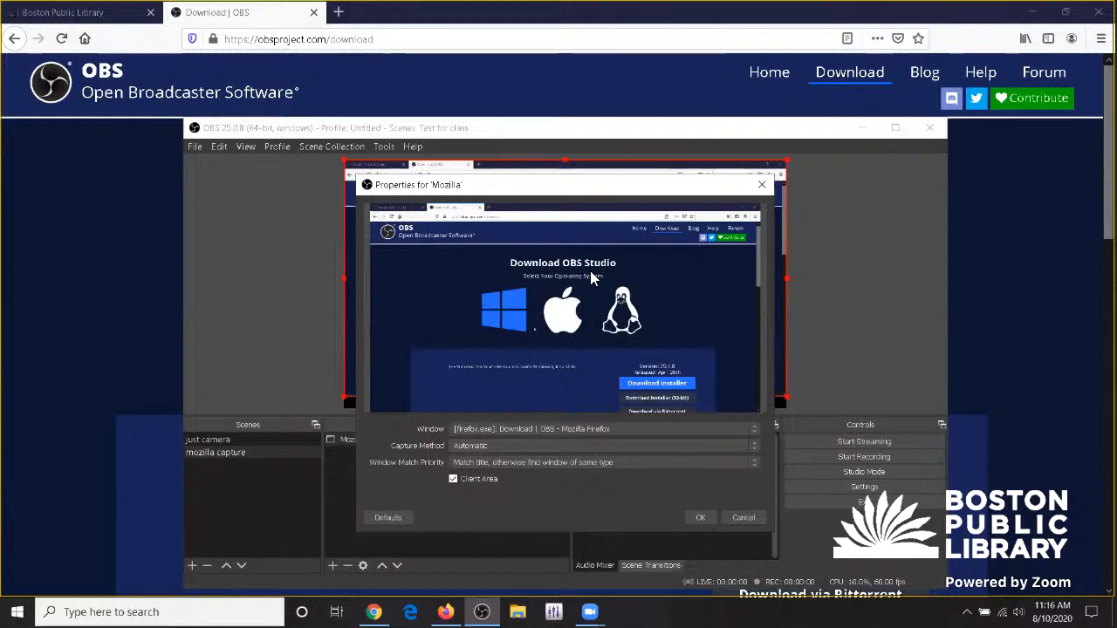
click(699, 519)
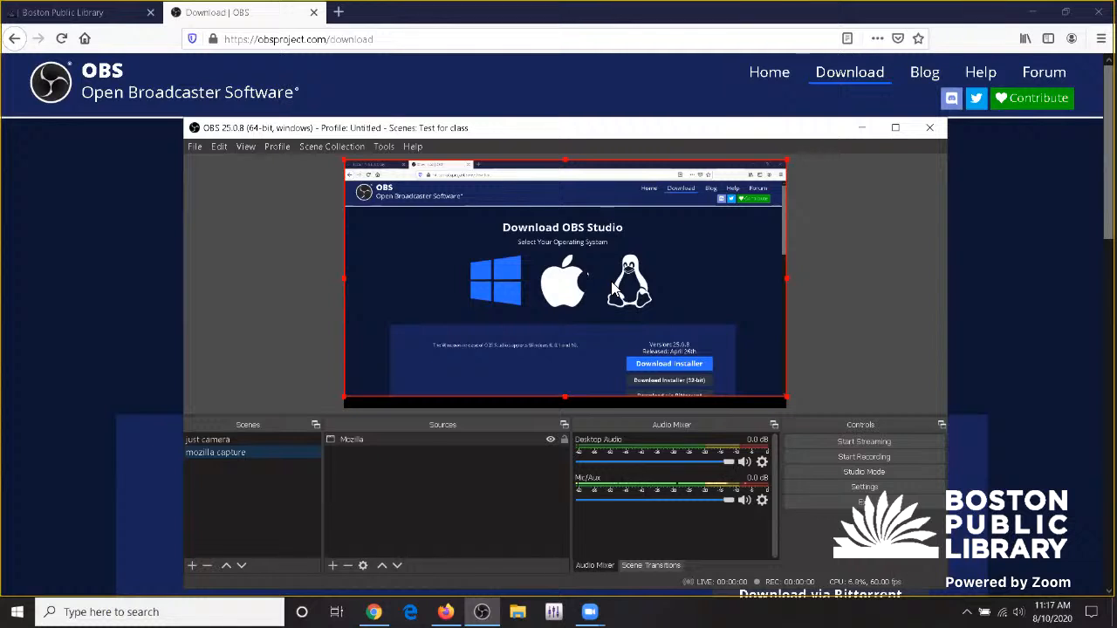
- Switch back and forth between the just camera and mozilla capture scenes to compare their previews, ending on mozilla capture
click(211, 441)
click(217, 454)
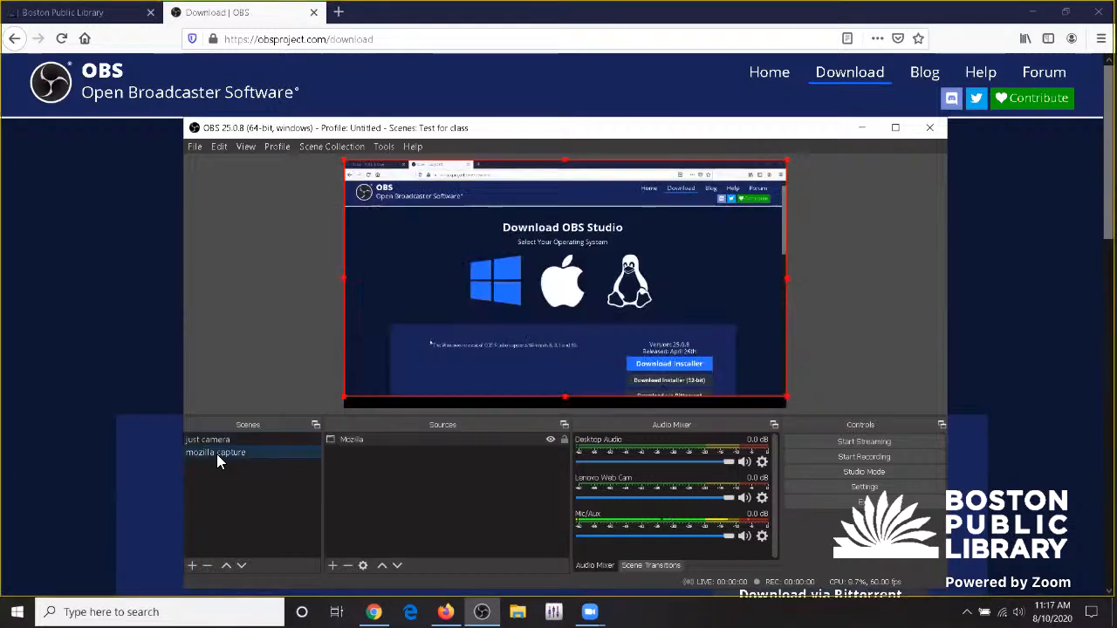
click(212, 443)
click(217, 455)
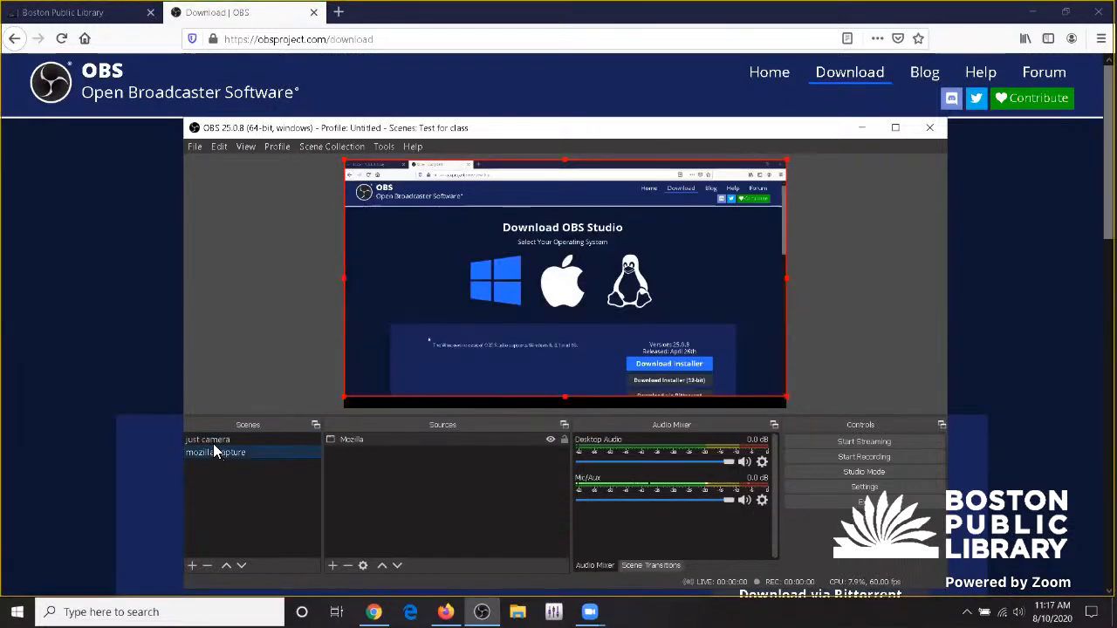
click(212, 442)
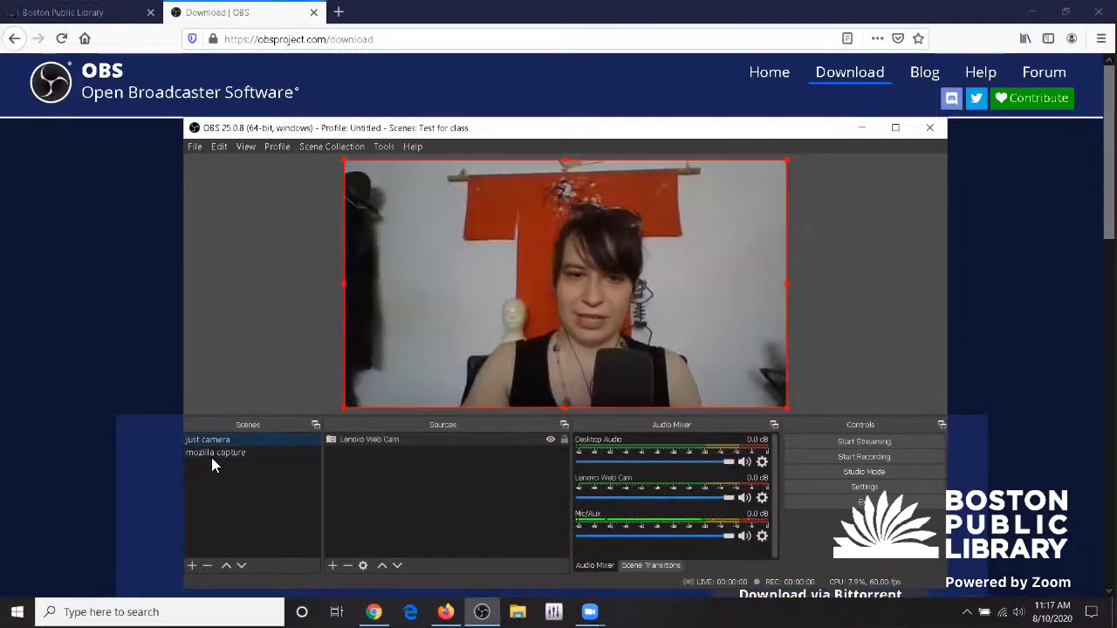
click(211, 453)
click(212, 440)
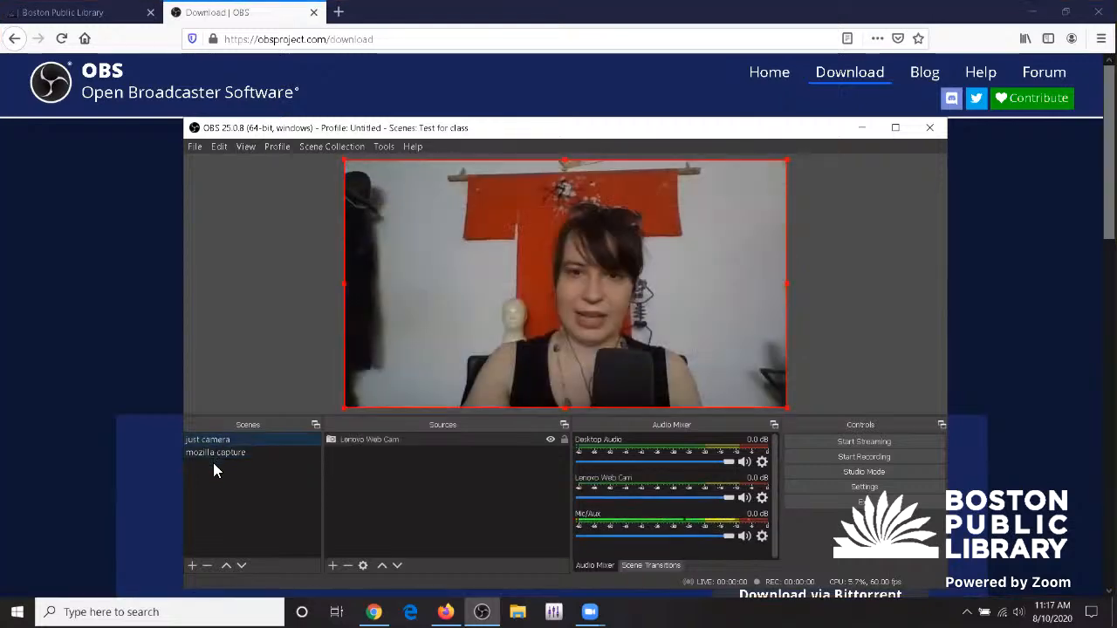
click(218, 451)
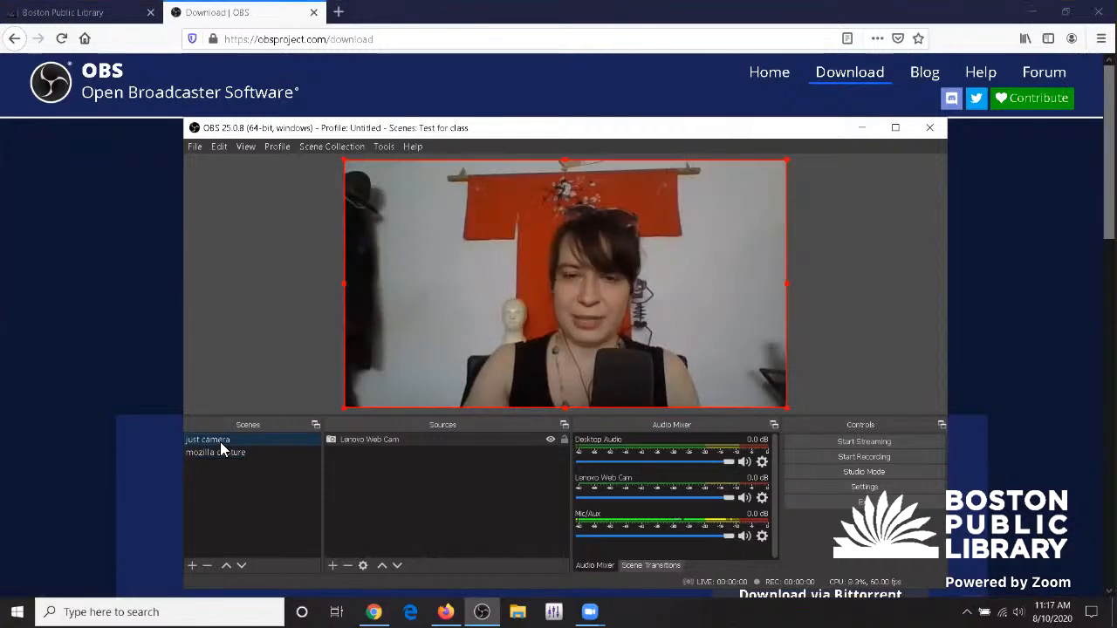
click(220, 452)
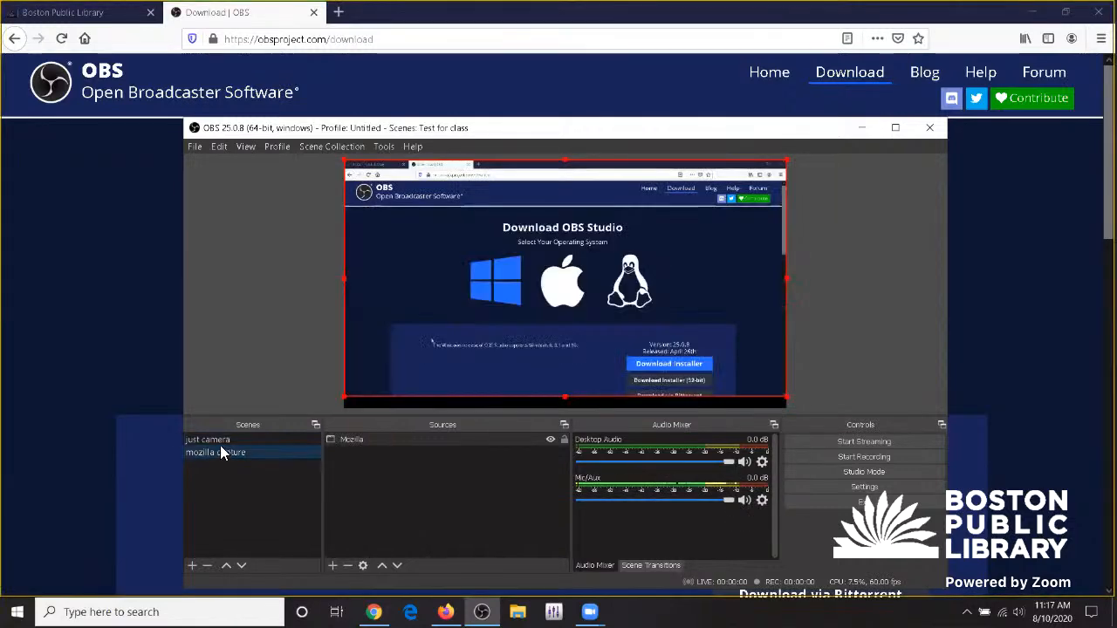
click(220, 446)
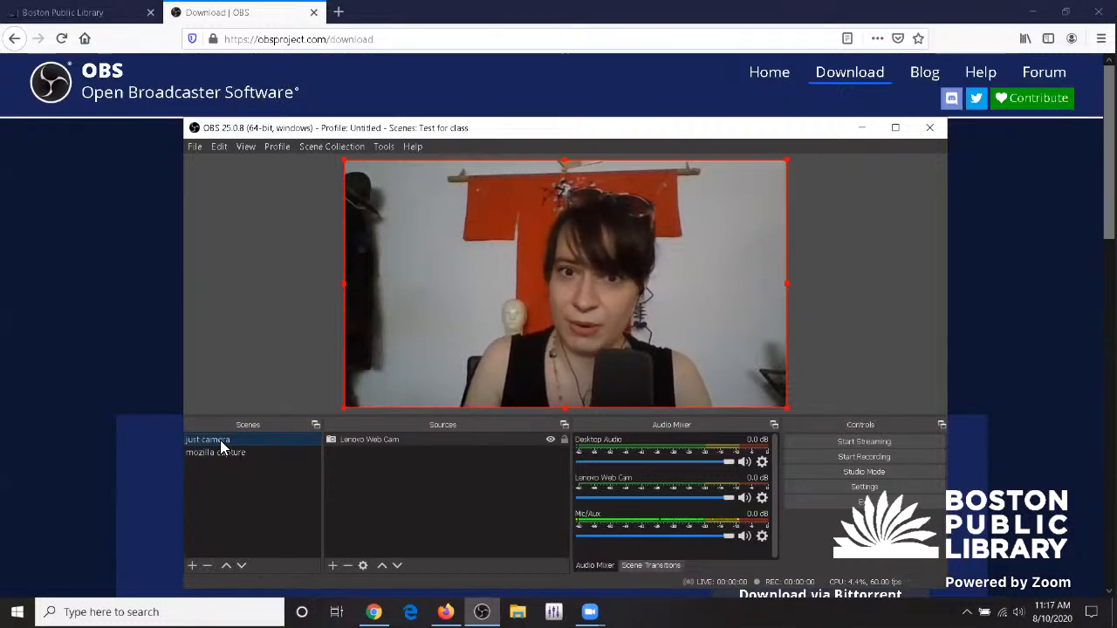
click(216, 454)
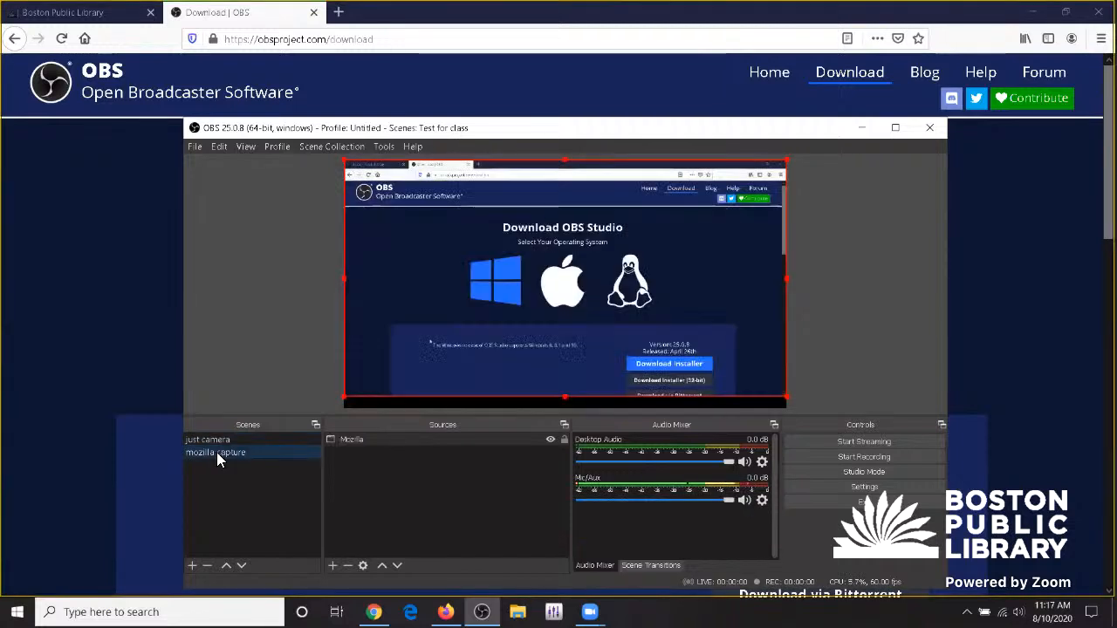
- Add a new Image source named "frame with circle" to the mozilla capture scene
click(331, 564)
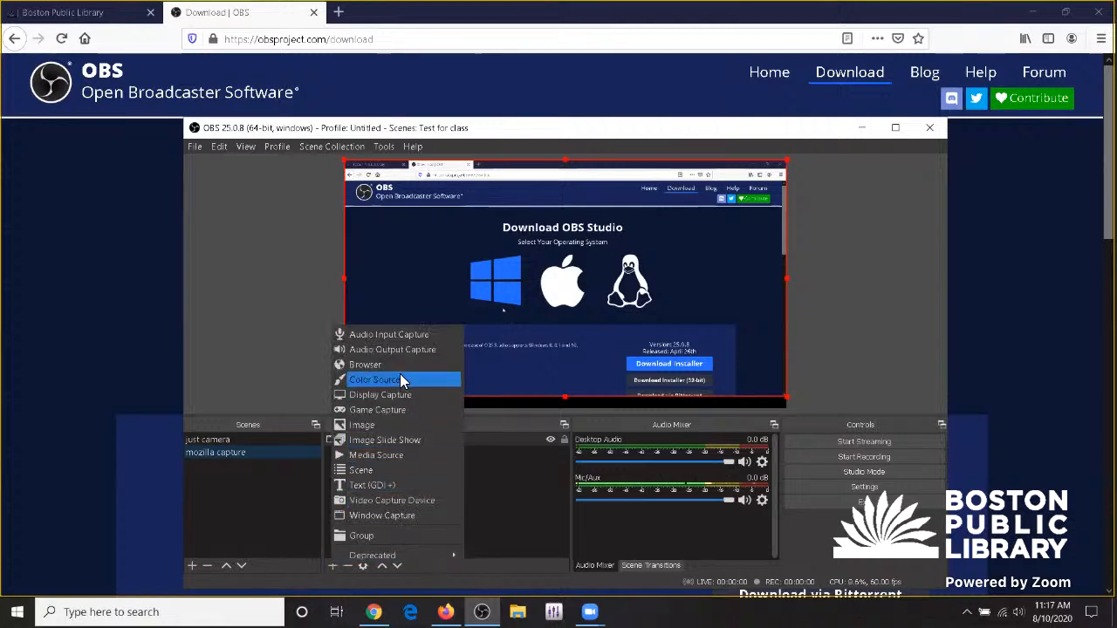
click(381, 426)
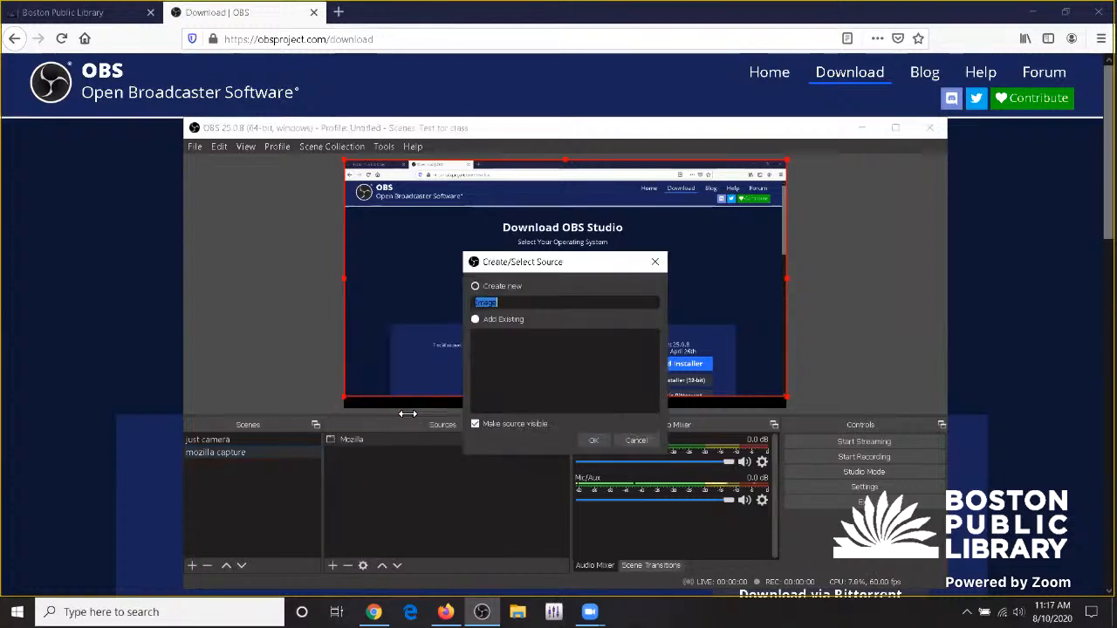
key(BackSpace)
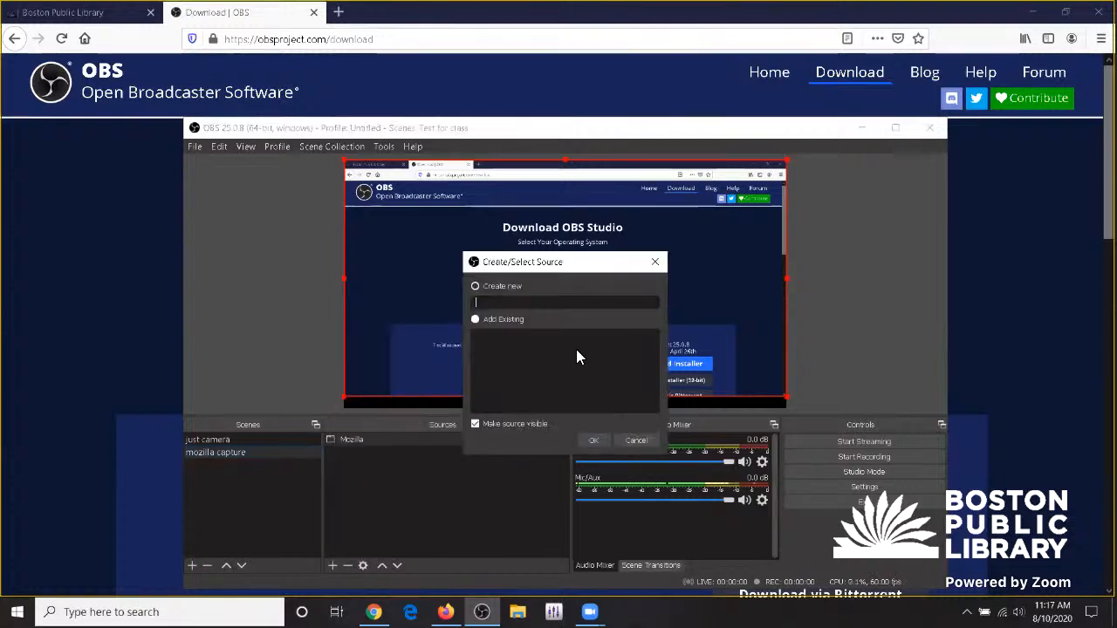
text(W)
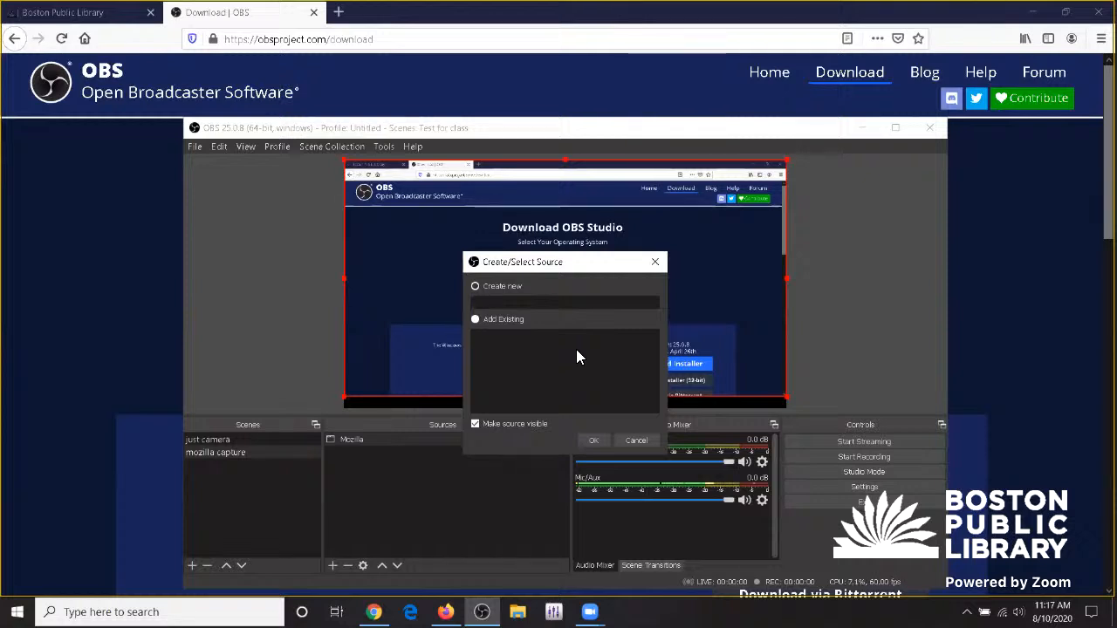
key(BackSpace)
text(frean)
key(BackSpace)
key(BackSpace)
key(BackSpace)
key(BackSpace)
text(rame)
text( woth)
key(BackSpace)
key(BackSpace)
key(BackSpace)
key(BackSpace)
text(ith circle)
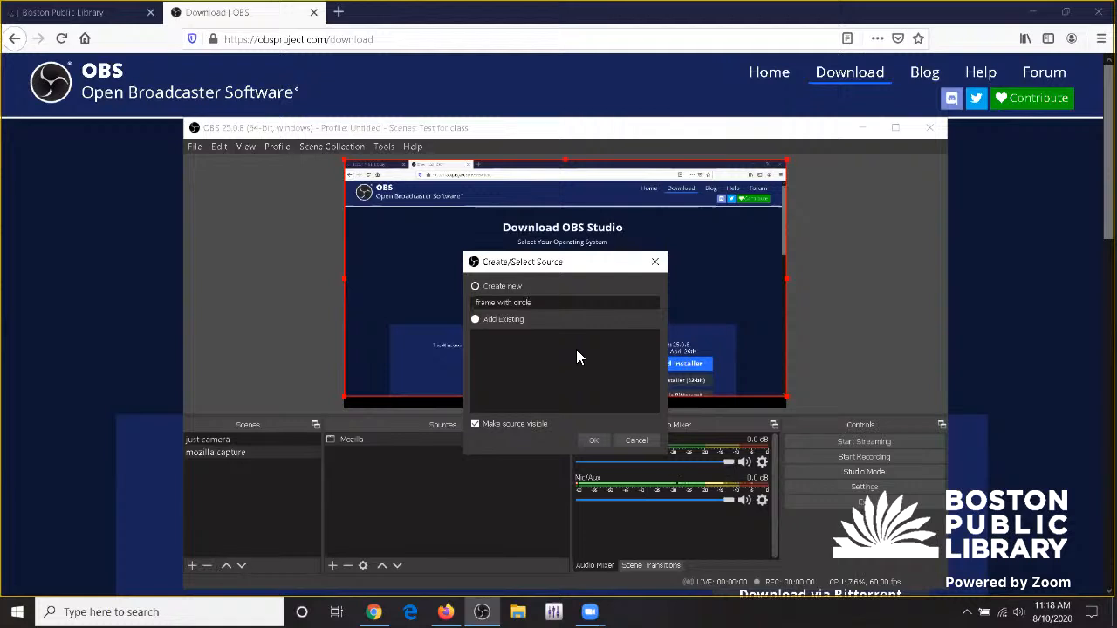
click(592, 440)
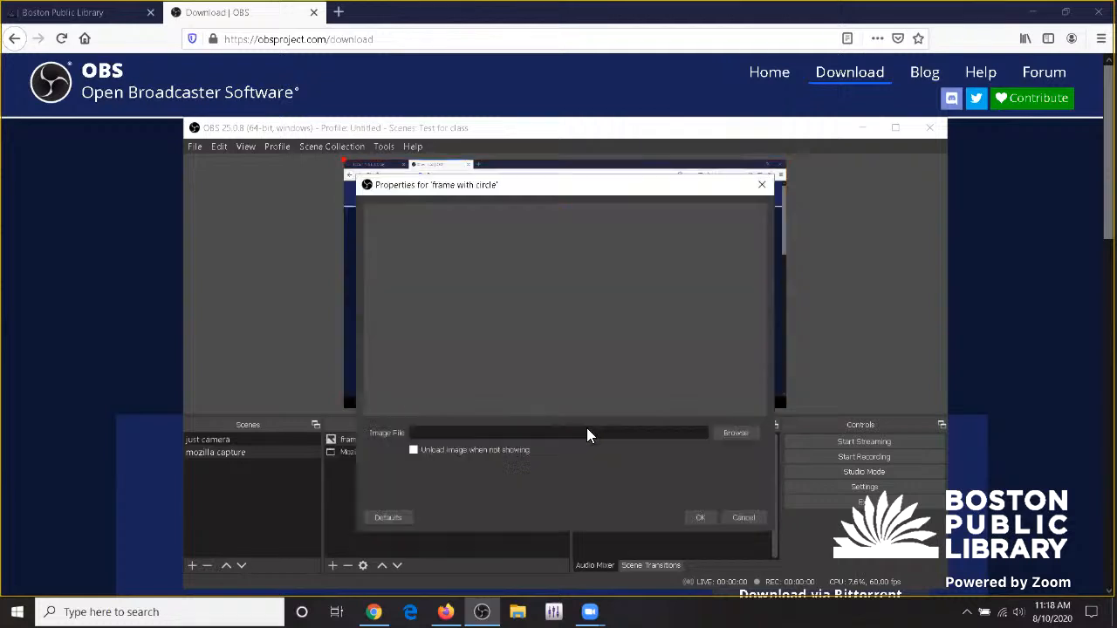
- Load overlaywithbrowser.png from the Desktop's CWK folder as the image file and accept the source's properties
click(736, 433)
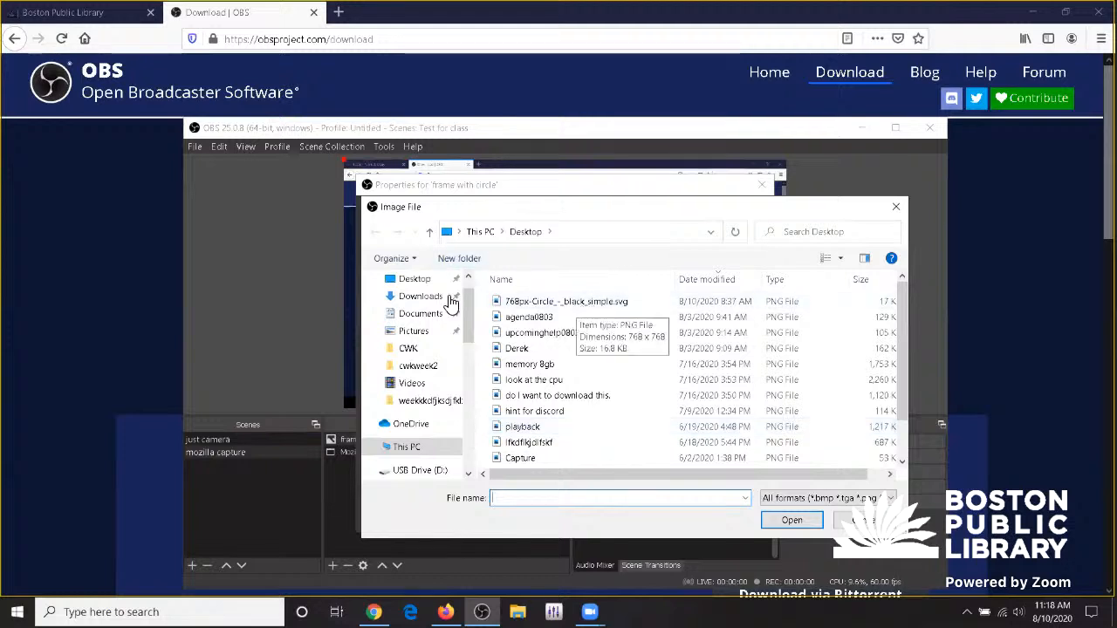
click(428, 284)
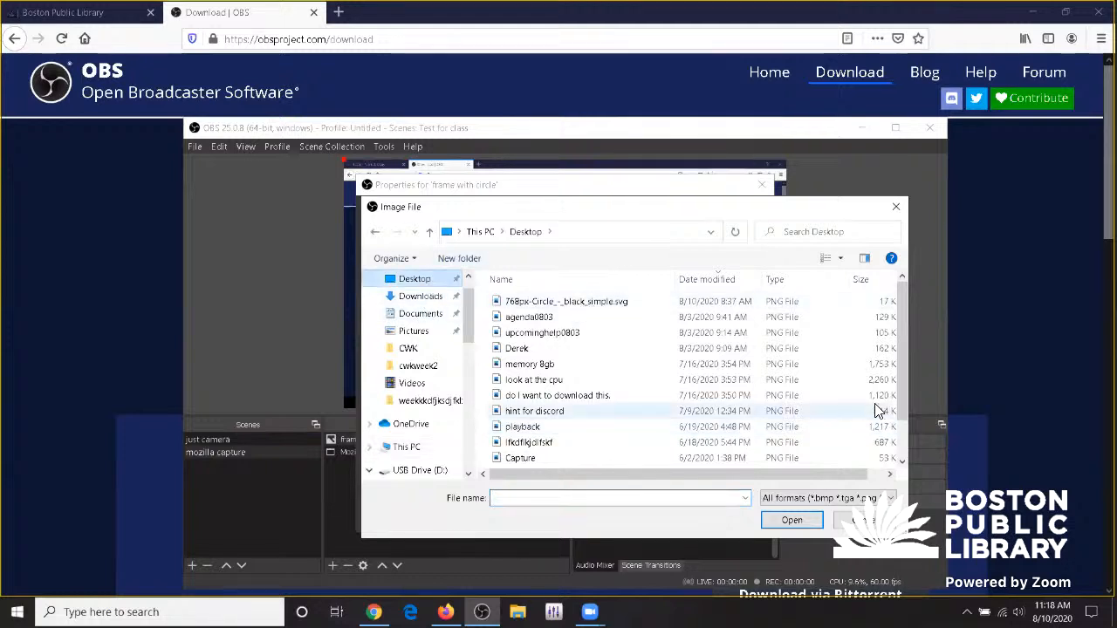
scroll(864, 408, down, 1)
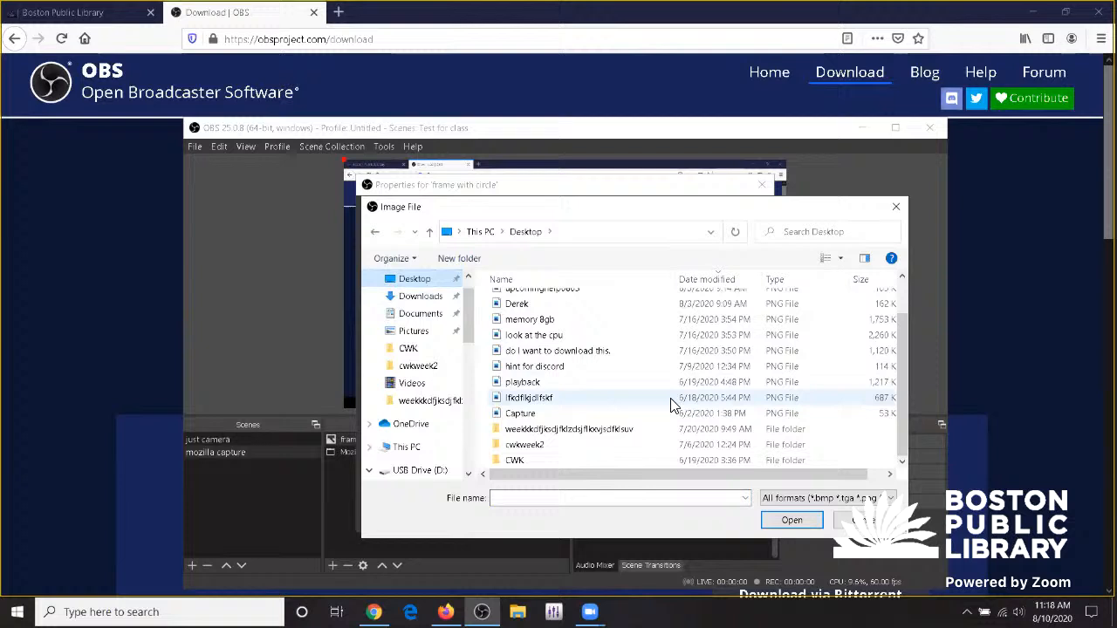
double_click(536, 459)
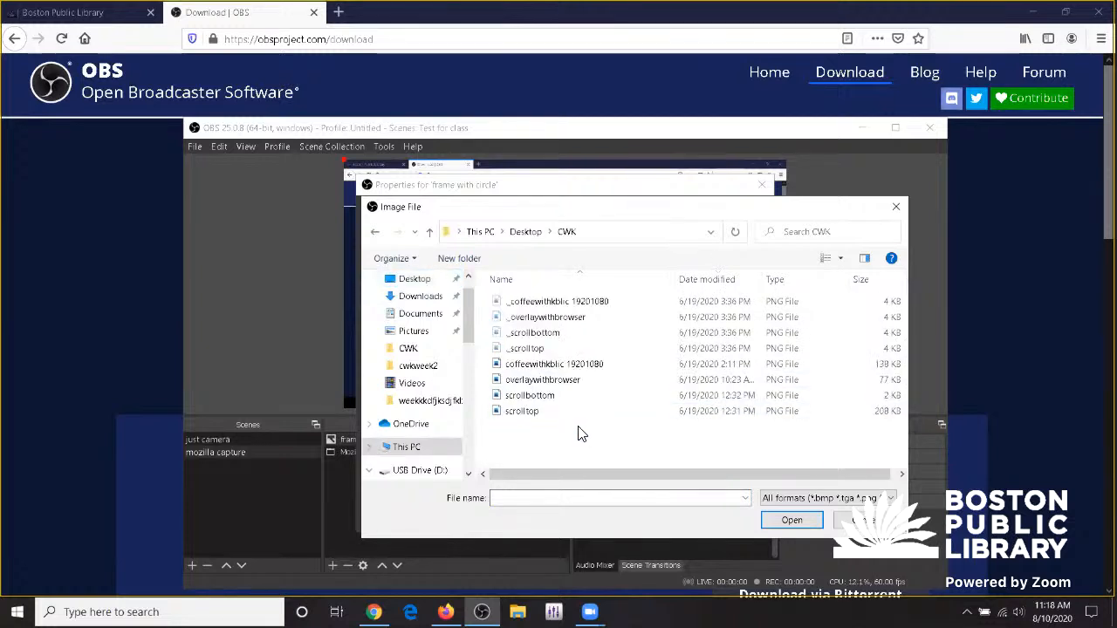
click(580, 383)
click(784, 520)
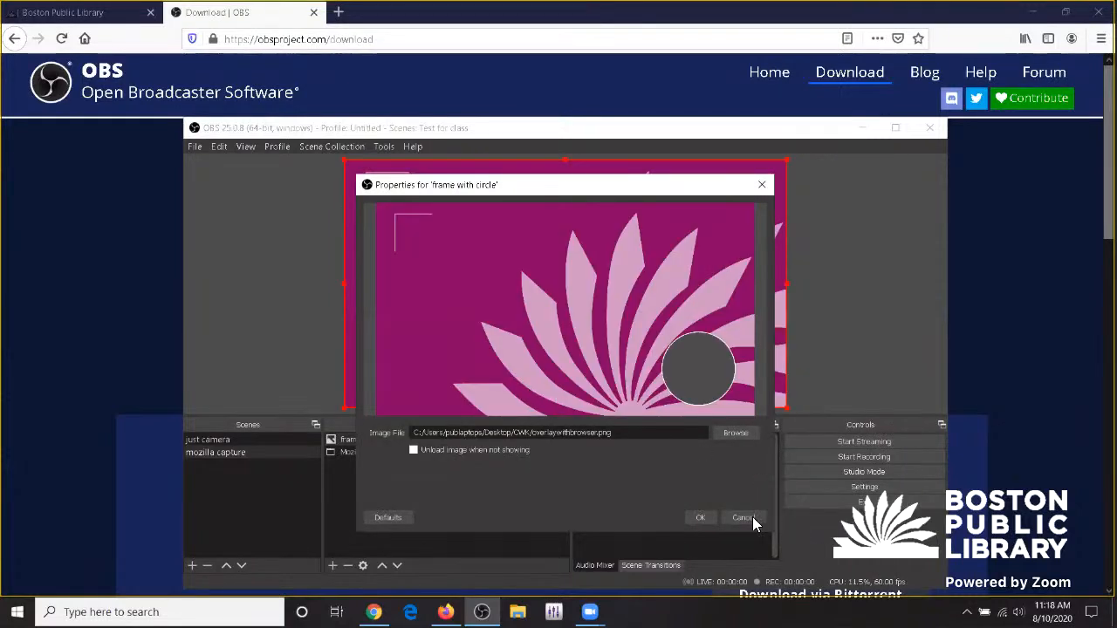
click(699, 518)
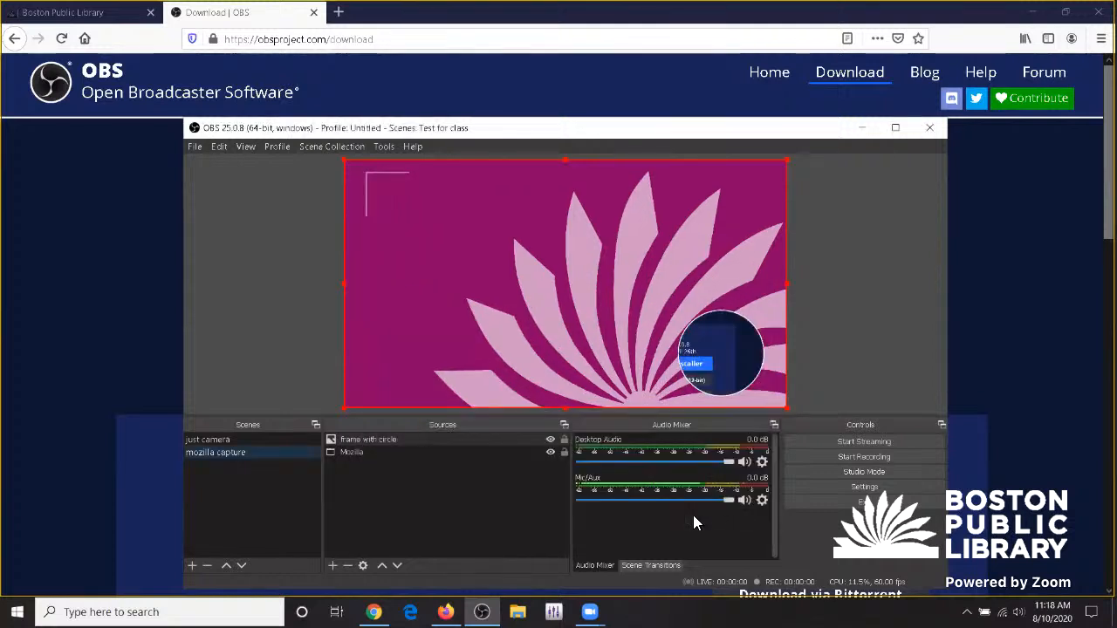
- Move the Mozilla source above frame with circle in the source order and shrink its capture to leave the frame's border showing
click(372, 453)
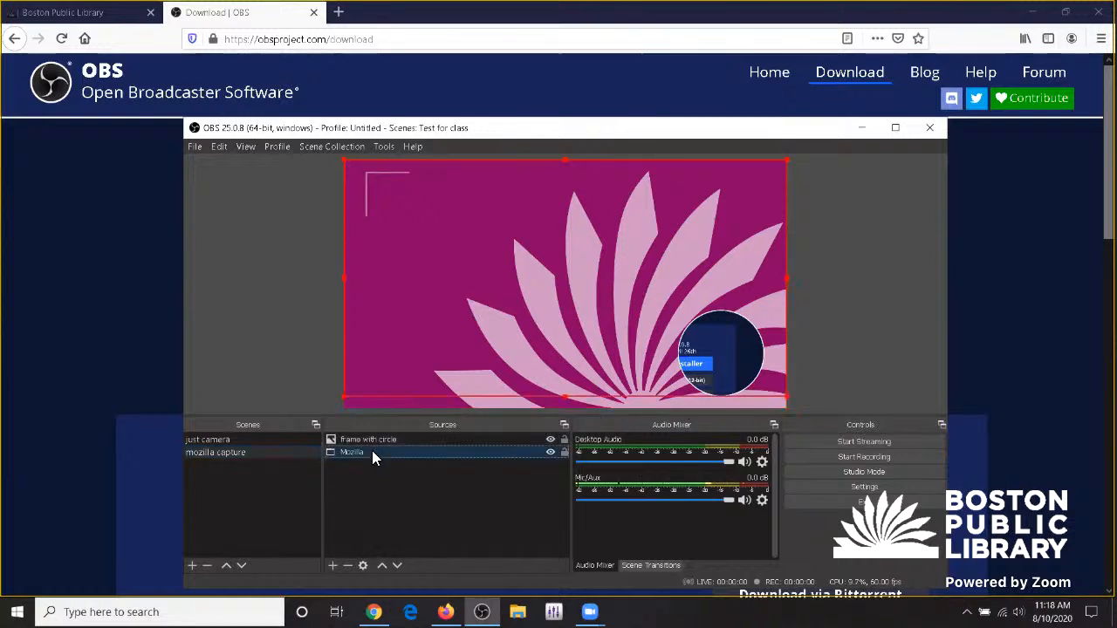
click(382, 565)
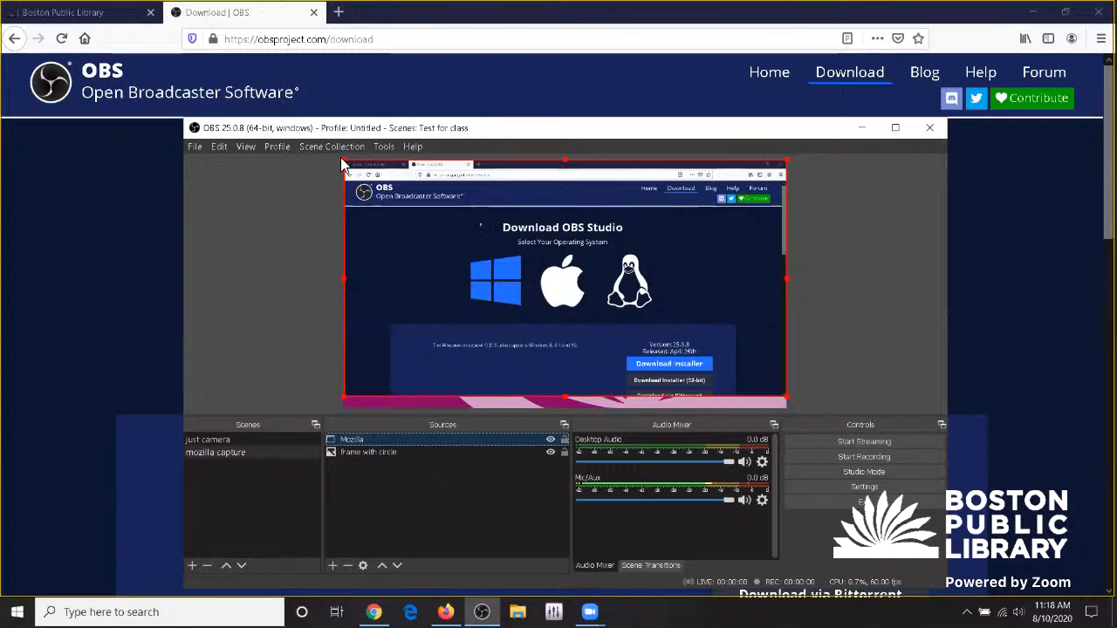
drag(345, 161, 381, 195)
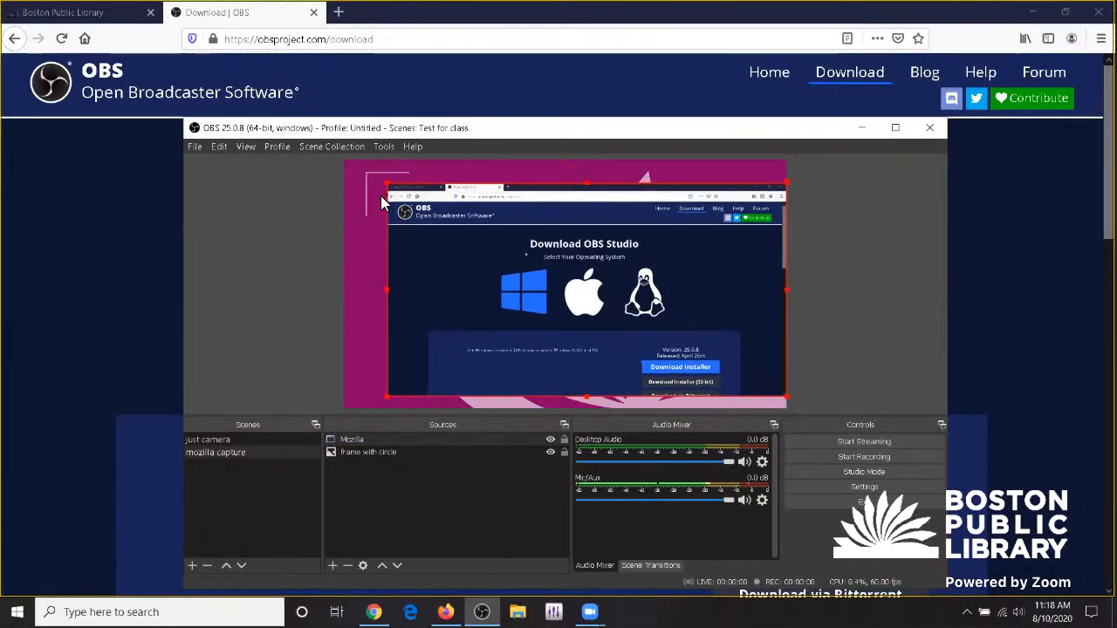
drag(503, 239, 489, 232)
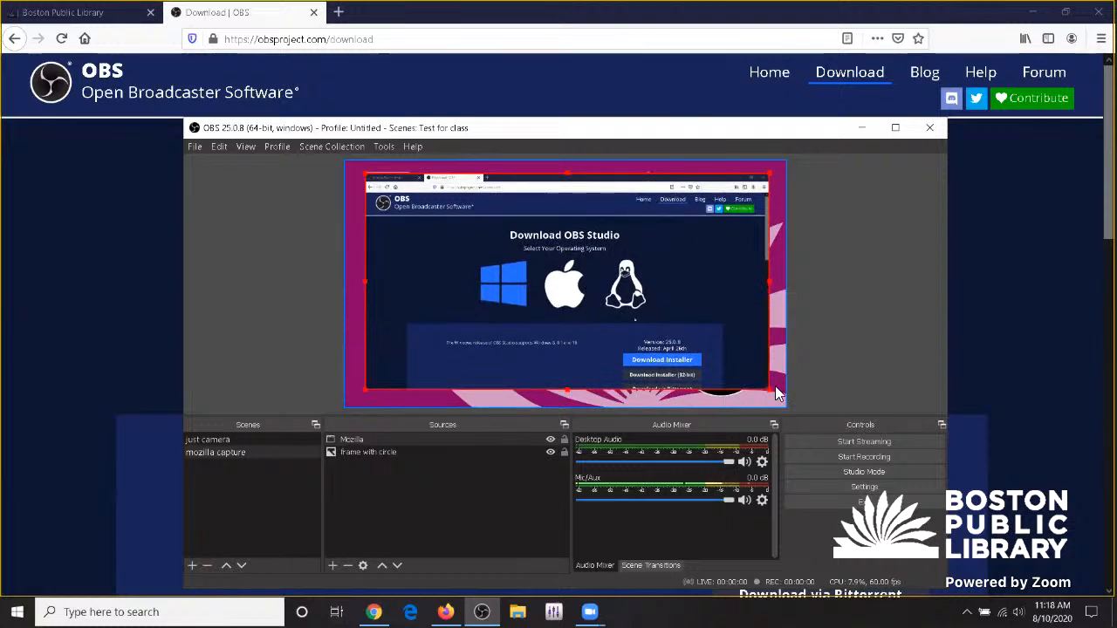
drag(765, 386, 772, 392)
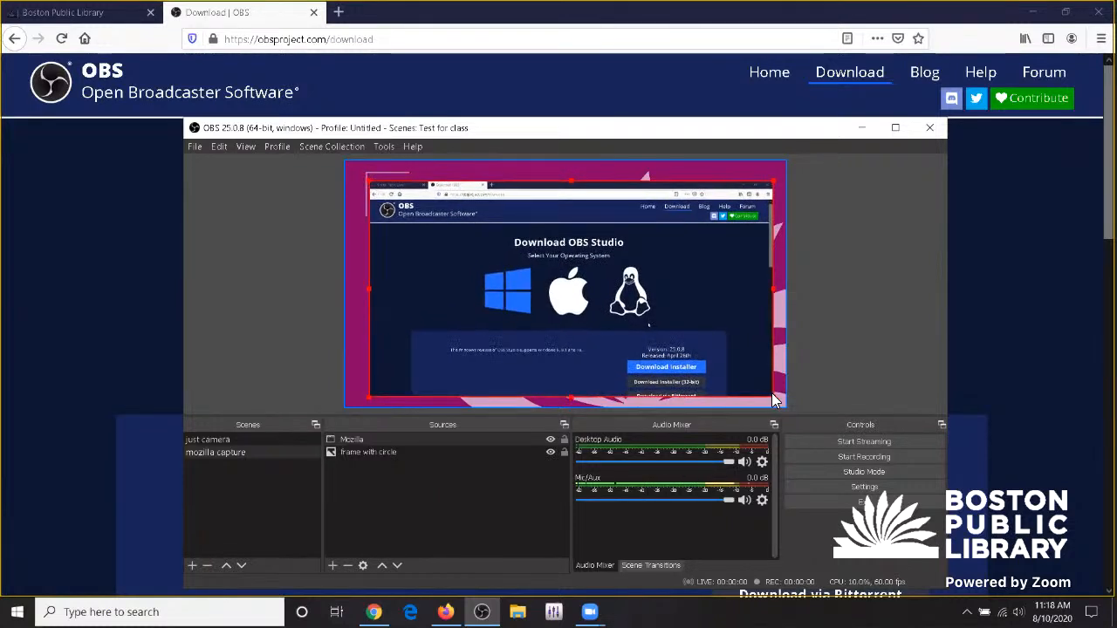
- Fine-tune the Mozilla capture's position over the frame image with small moves and deselect it
click(908, 292)
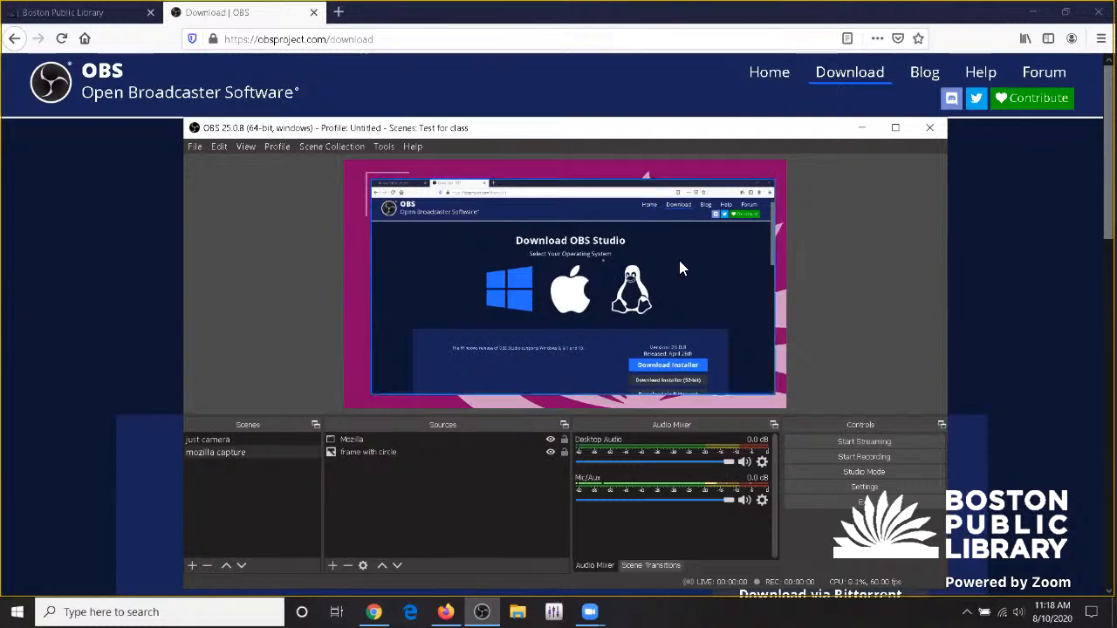
mouse_move(679, 260)
mouse_down()
mouse_move(681, 273)
mouse_move(681, 257)
mouse_up()
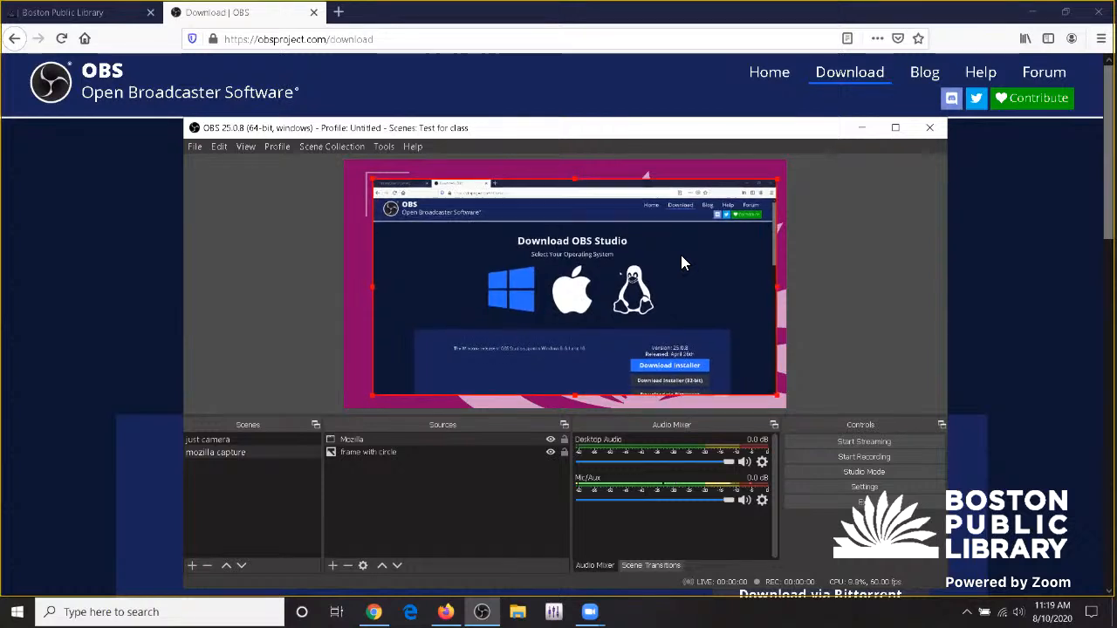
click(929, 230)
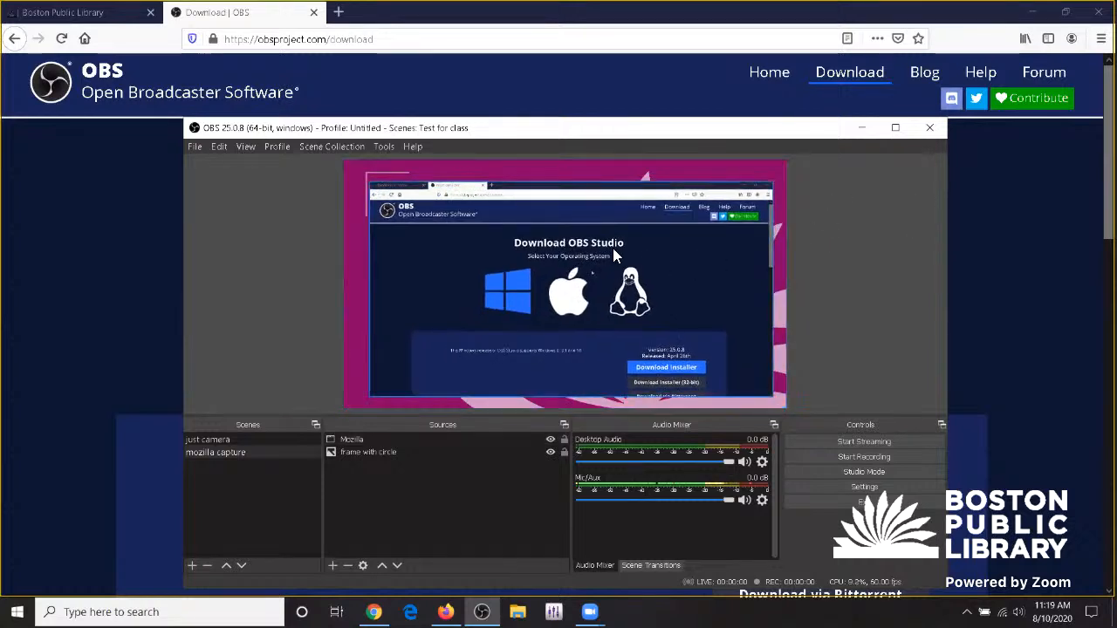
drag(614, 252, 617, 253)
click(941, 193)
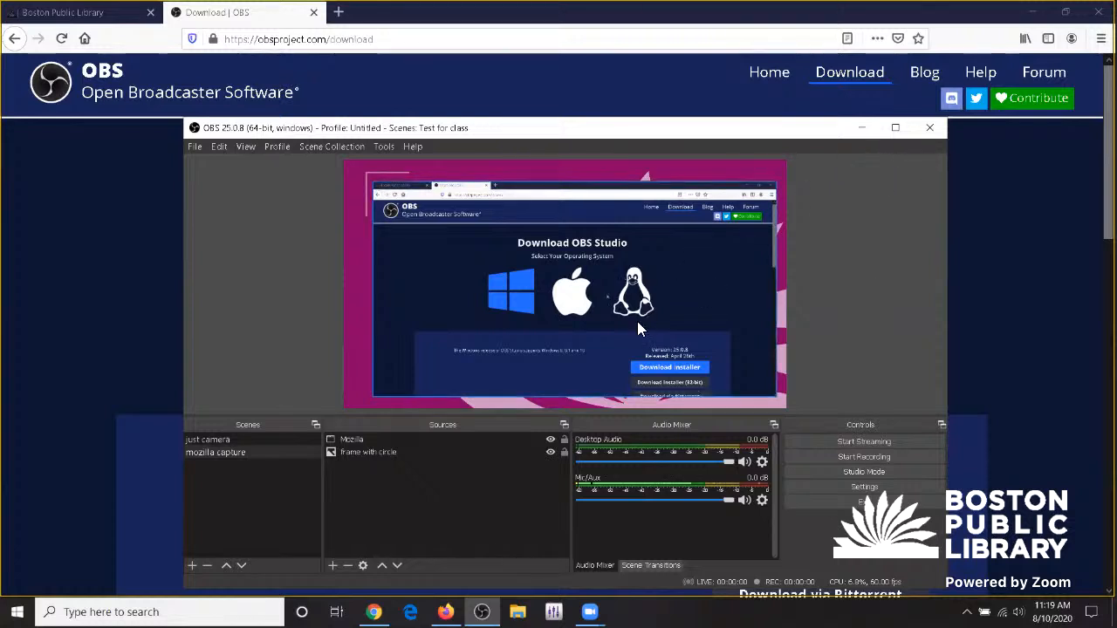
- Duplicate the mozilla capture scene under the name "browzer capture with video"
click(660, 170)
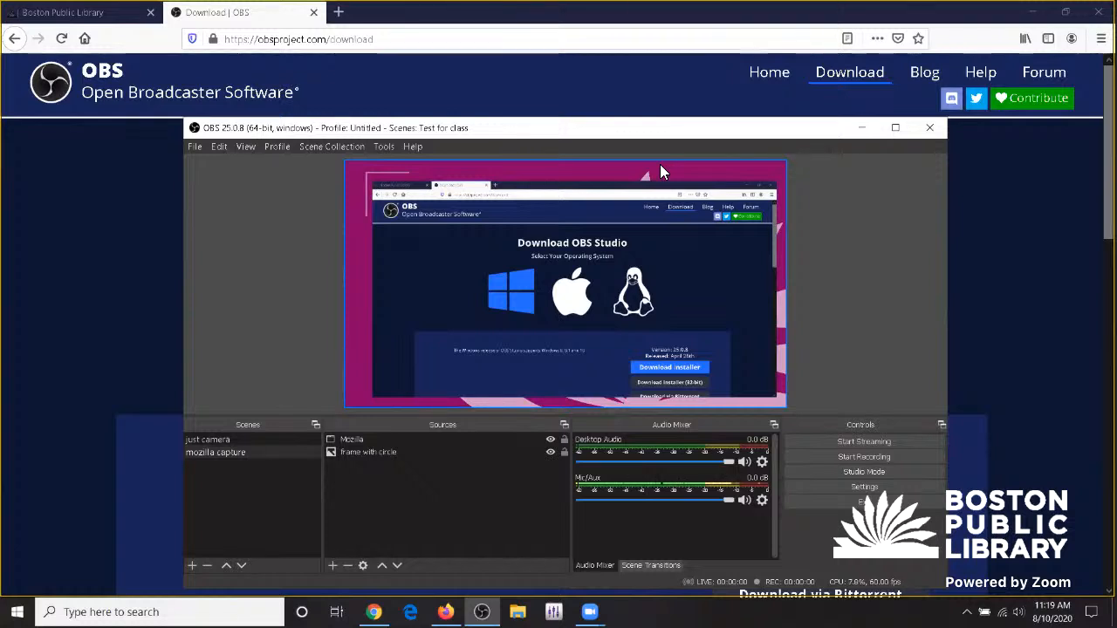
click(683, 282)
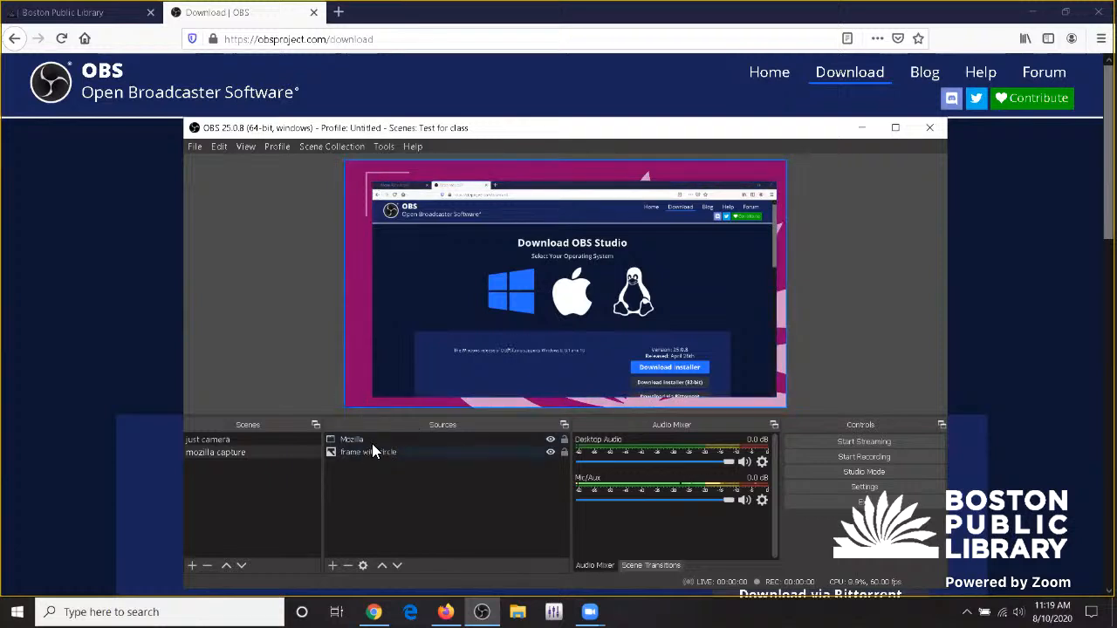
right_click(251, 458)
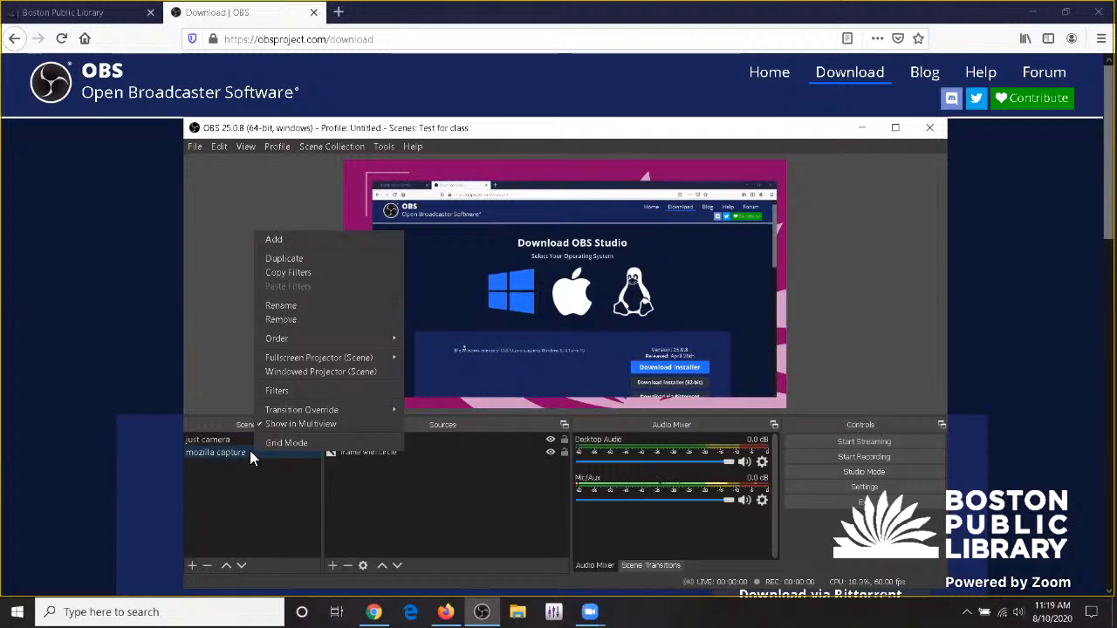
click(347, 258)
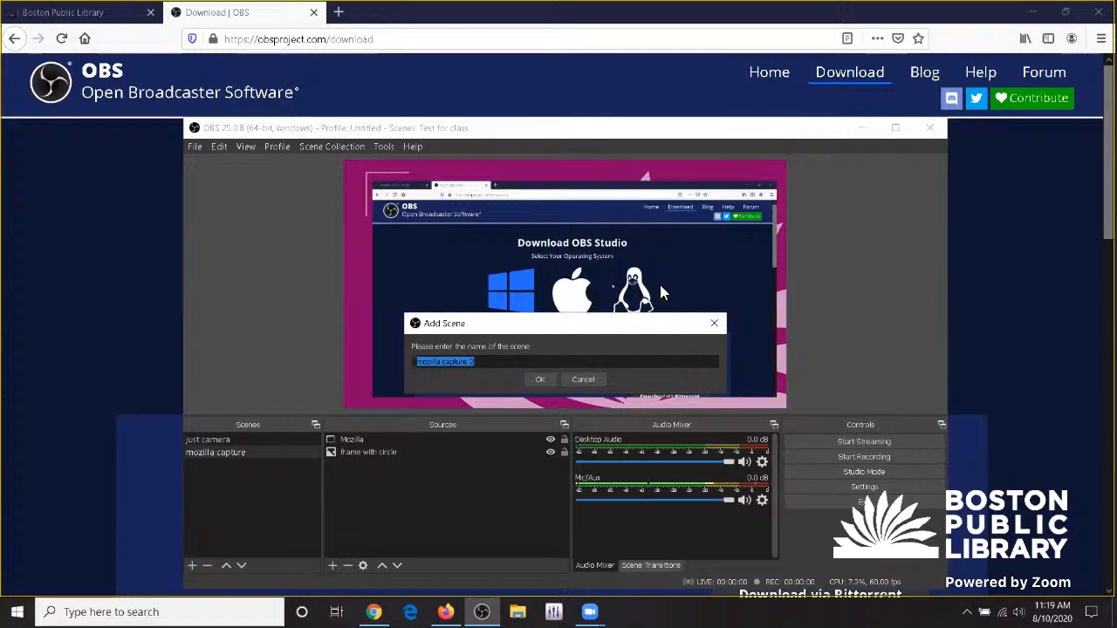
text(brow)
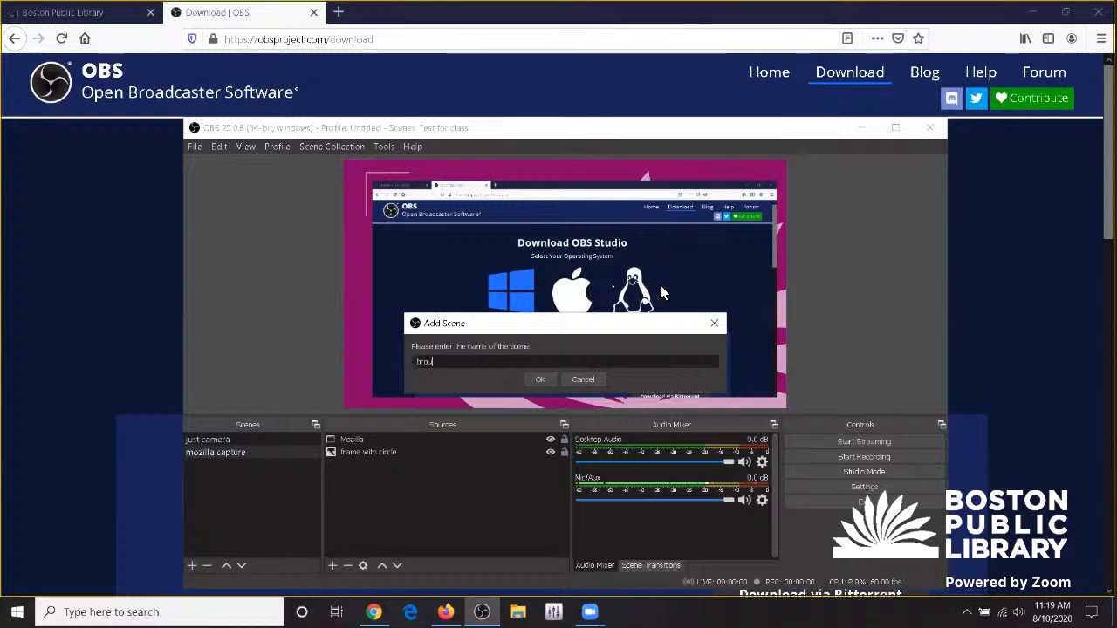
text(ser cap)
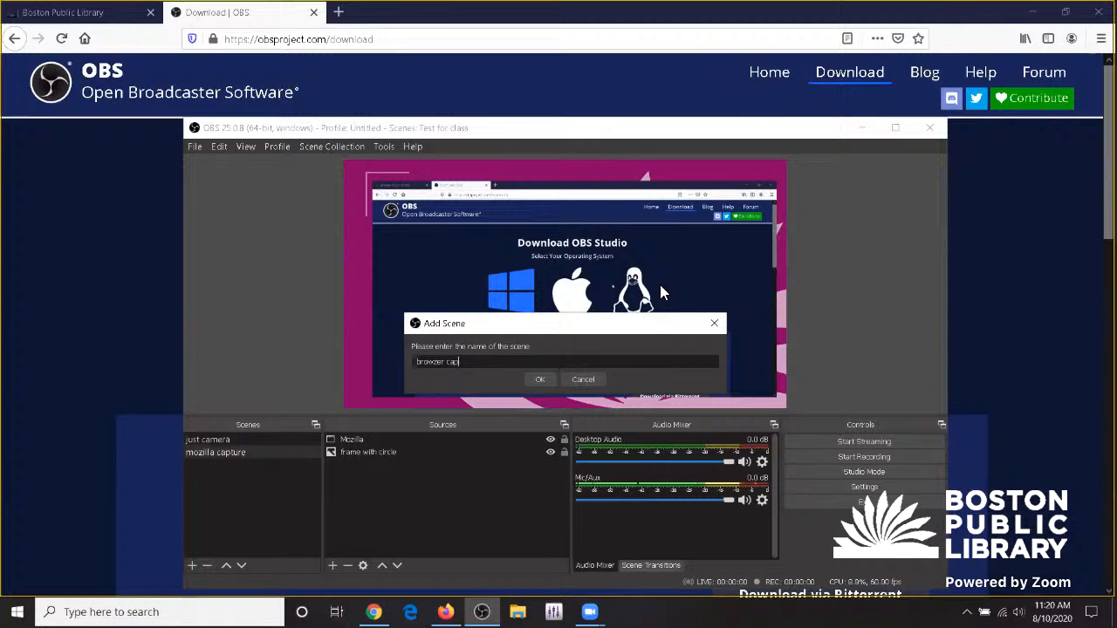
text(tio)
text(re with vid)
text(eo)
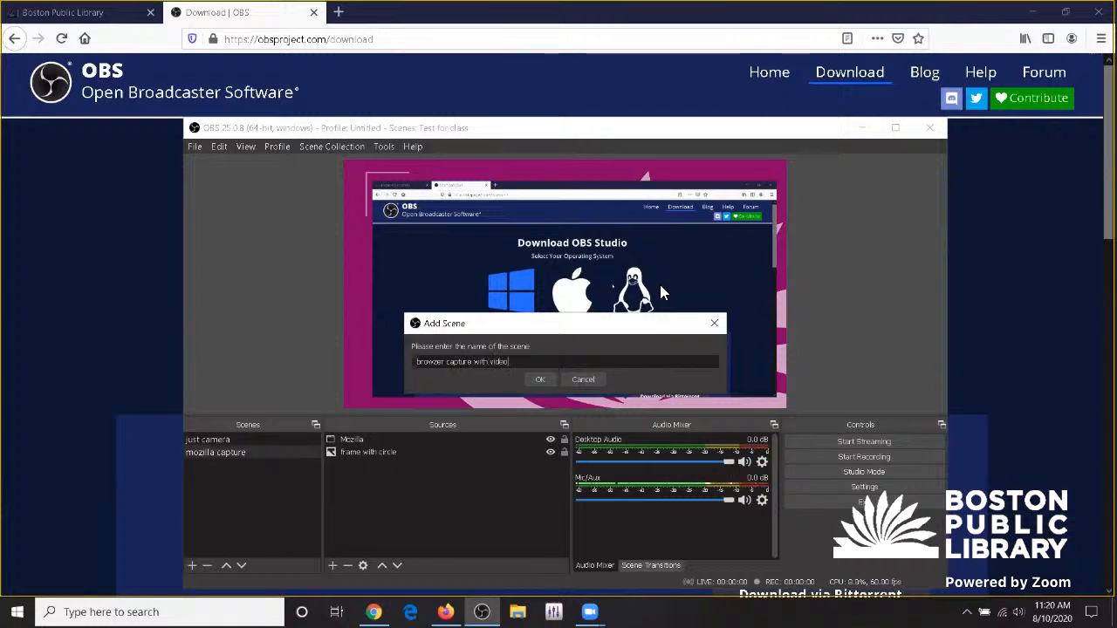
click(541, 380)
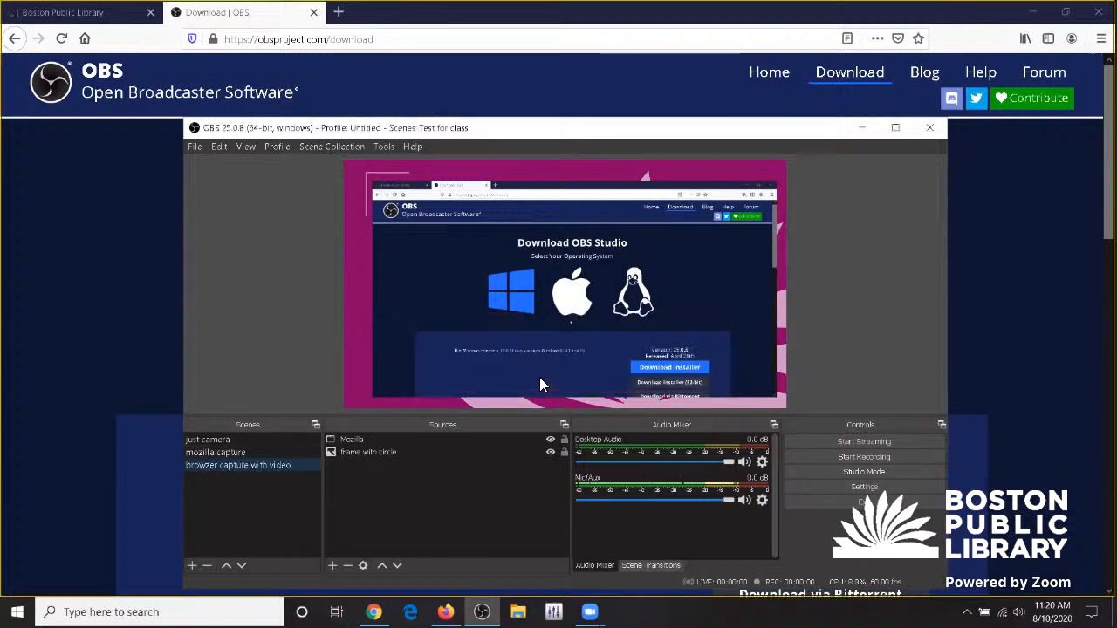
- In the browzer capture with video scene, shrink the Mozilla capture and offset it from the canvas edge so the frame's circle is uncovered
click(224, 451)
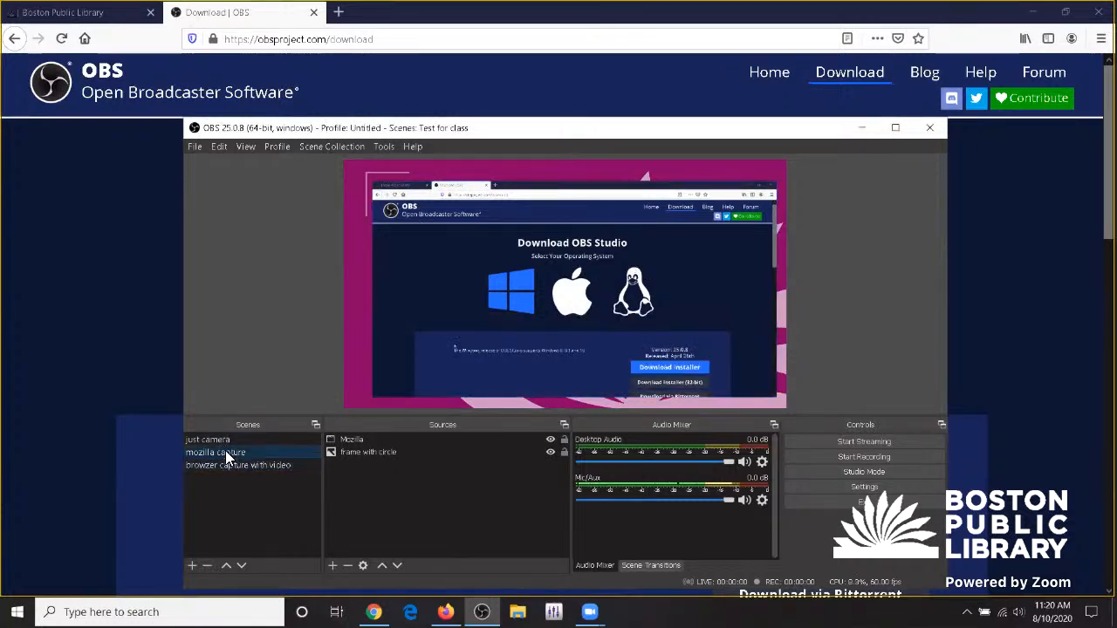
click(228, 462)
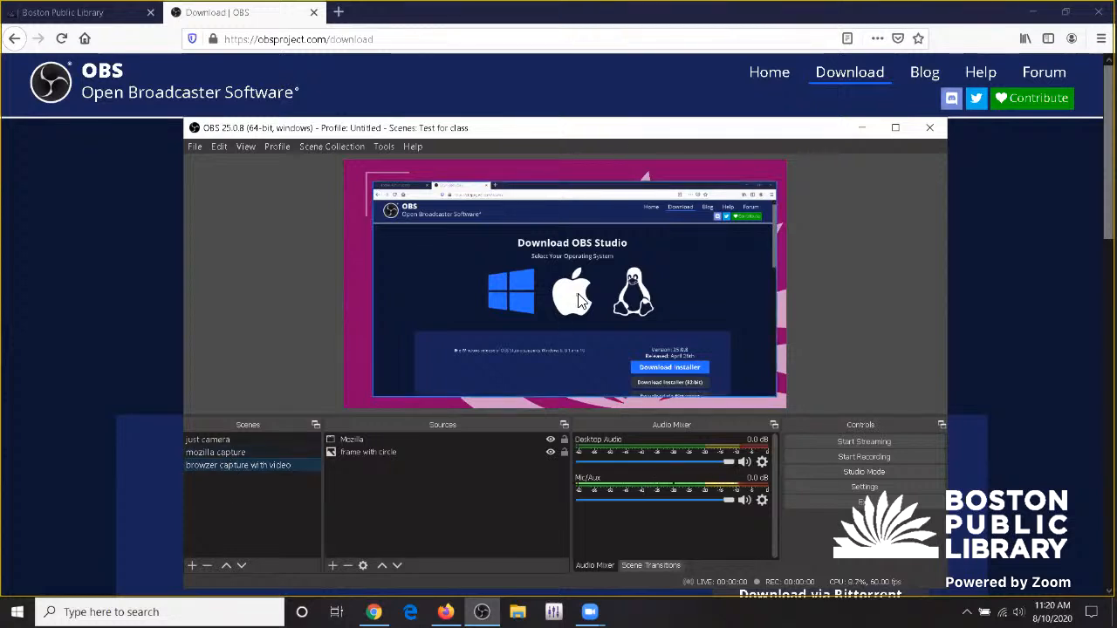
click(773, 389)
drag(776, 393, 611, 334)
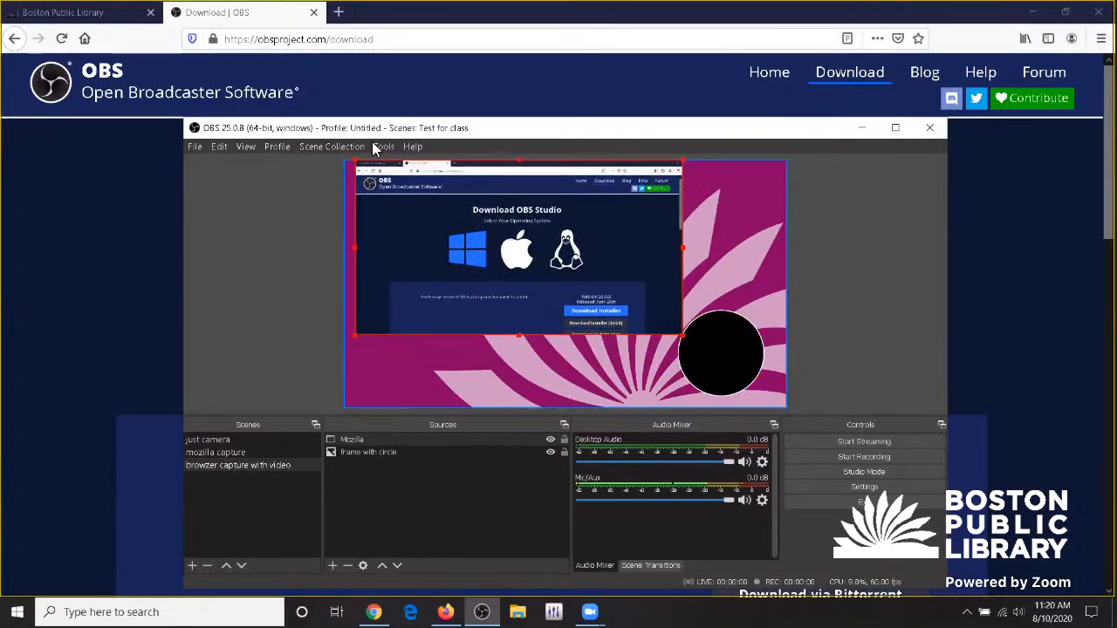
drag(411, 200, 410, 210)
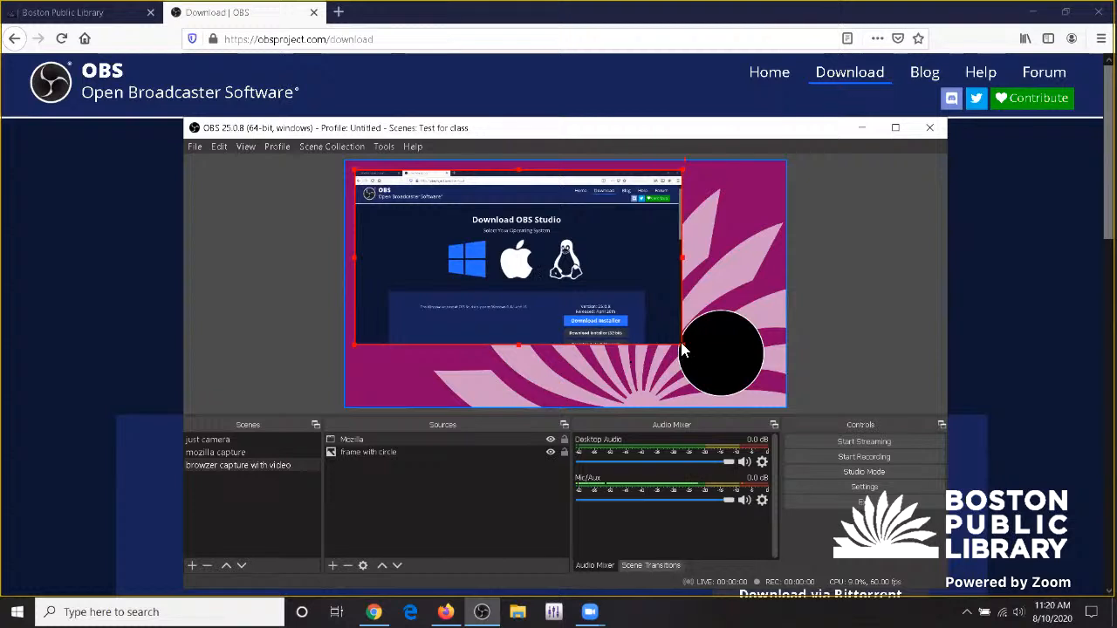
drag(683, 346, 659, 335)
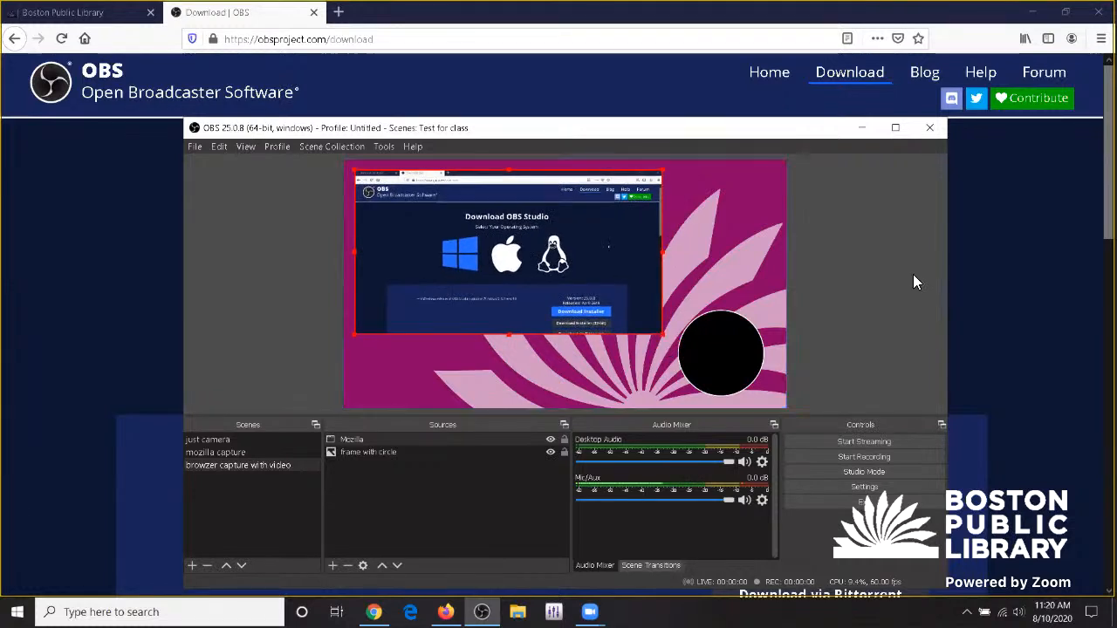
click(889, 276)
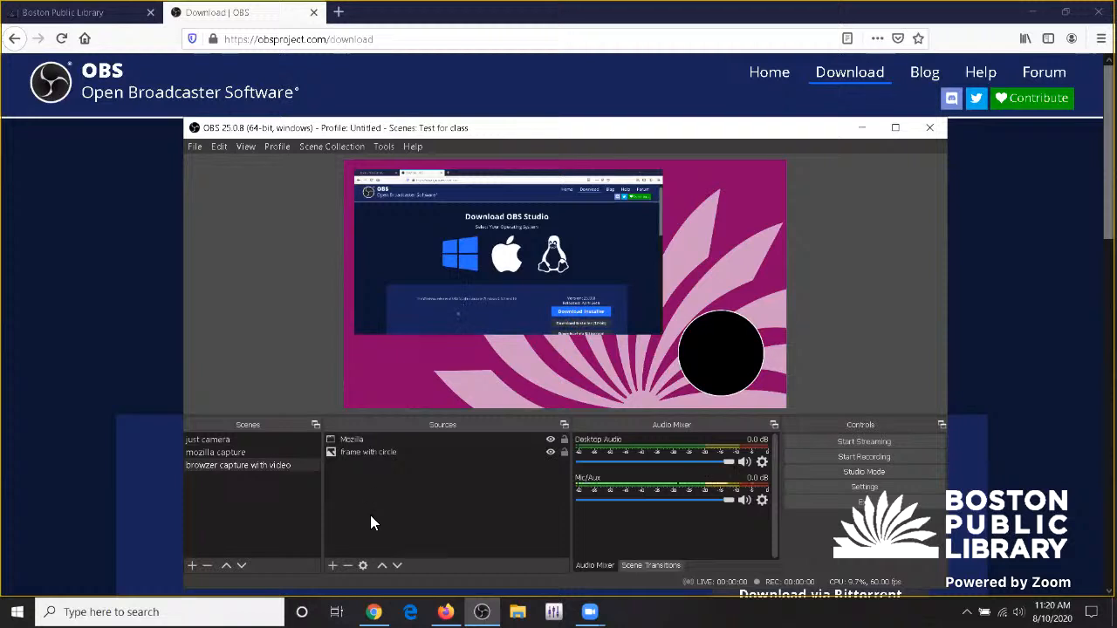
- Add the existing Lenovo Web Cam to the browzer capture with video scene as a Video Capture Device source
click(331, 565)
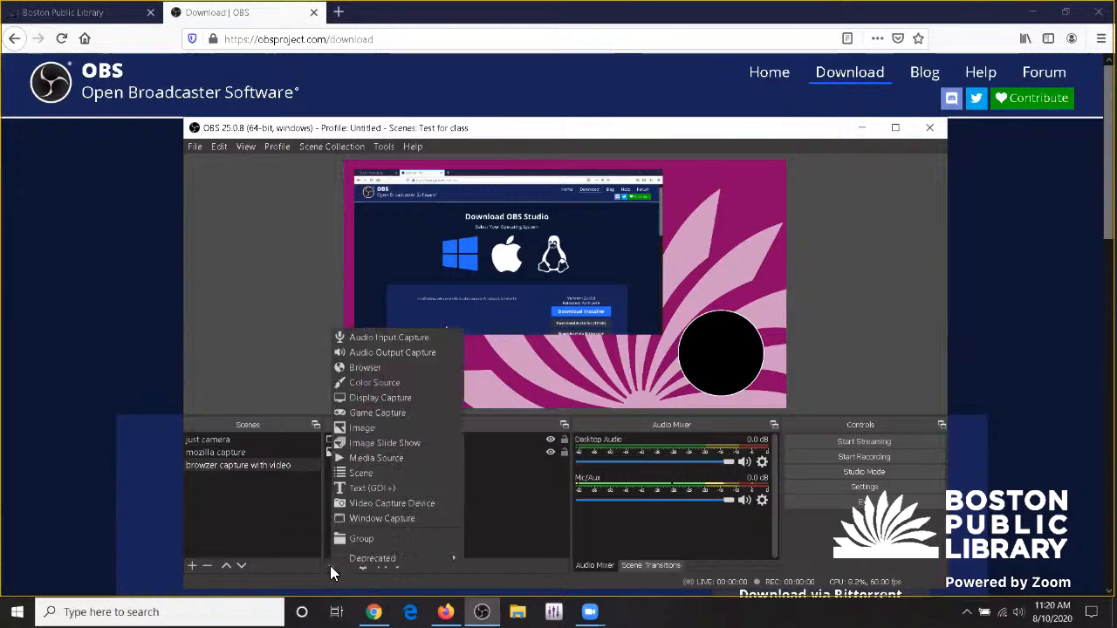
click(371, 507)
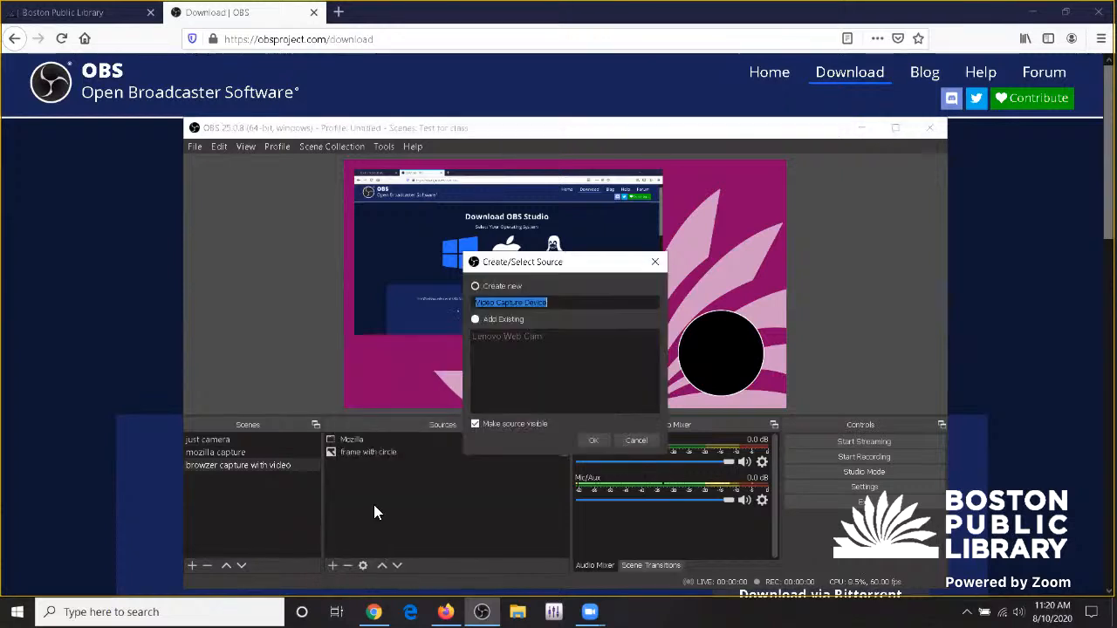
click(503, 322)
click(506, 337)
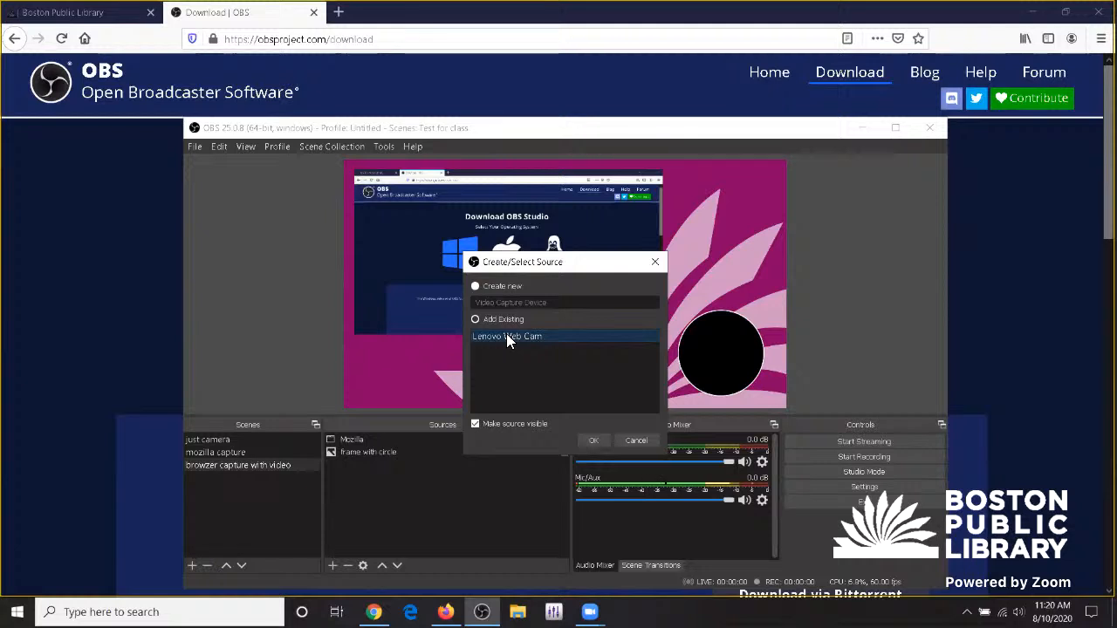
click(593, 439)
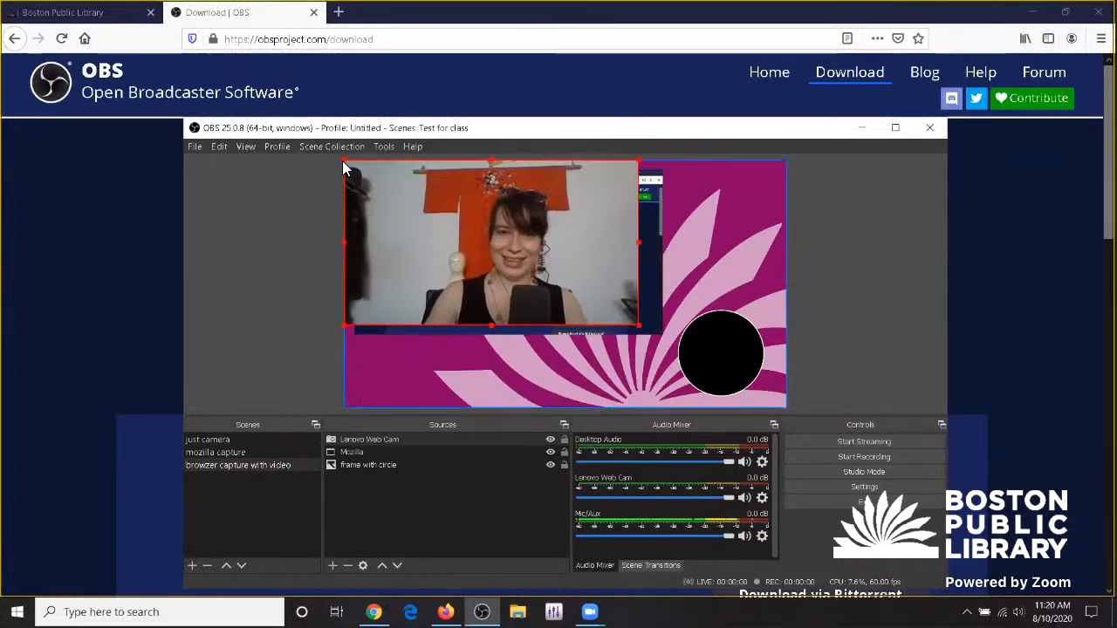
- Shrink the webcam capture over the frame's circle and move Lenovo Web Cam below frame with circle in the source order
drag(343, 169, 424, 228)
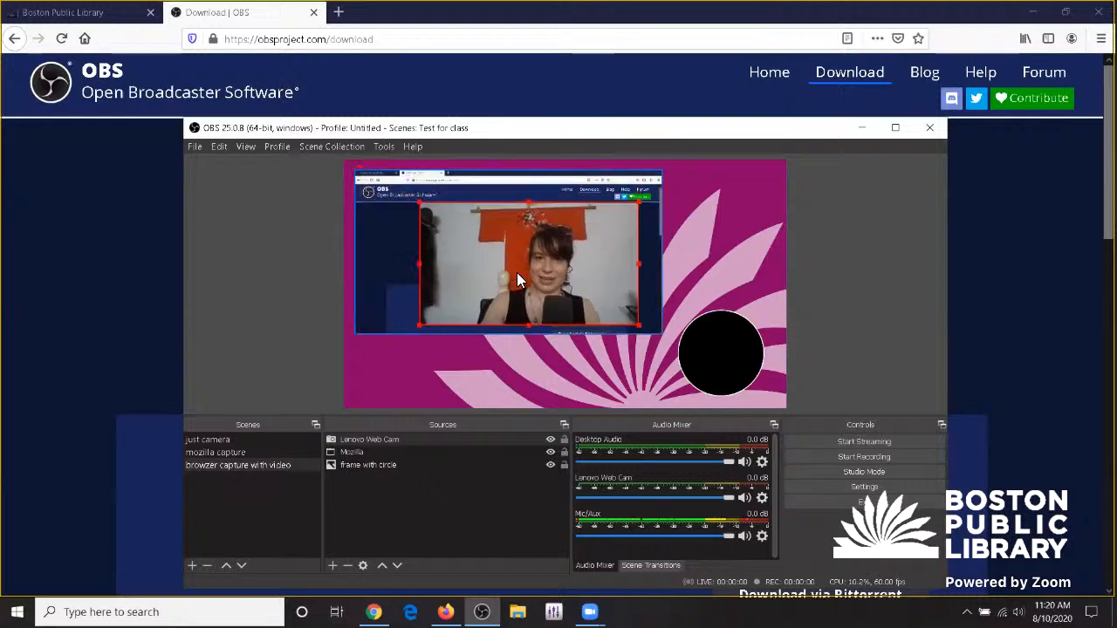
drag(517, 279, 700, 349)
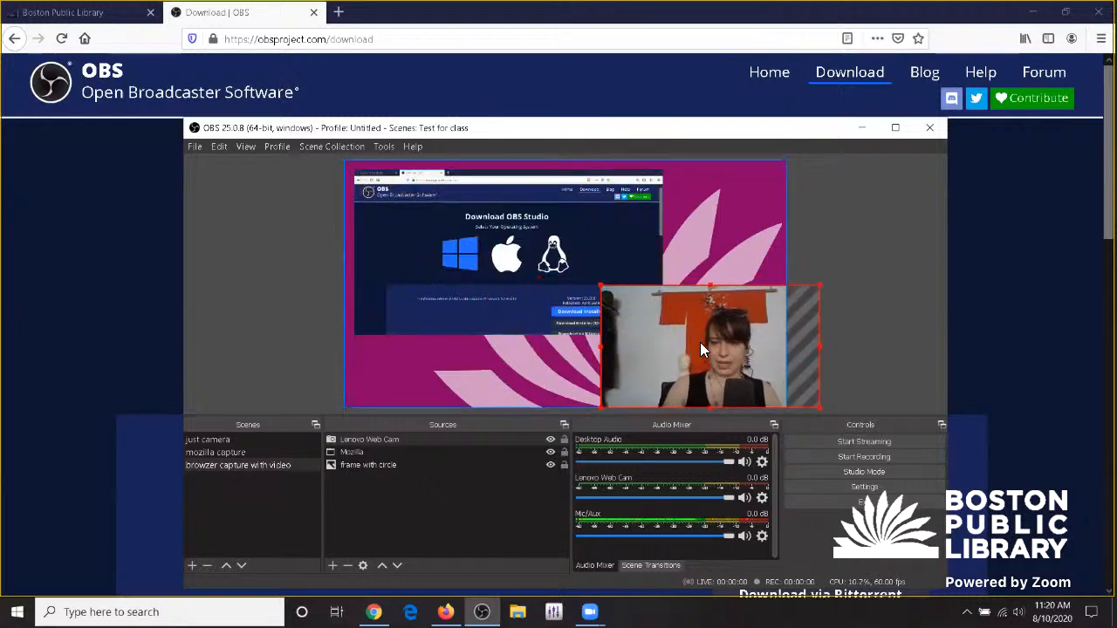
click(397, 566)
click(396, 566)
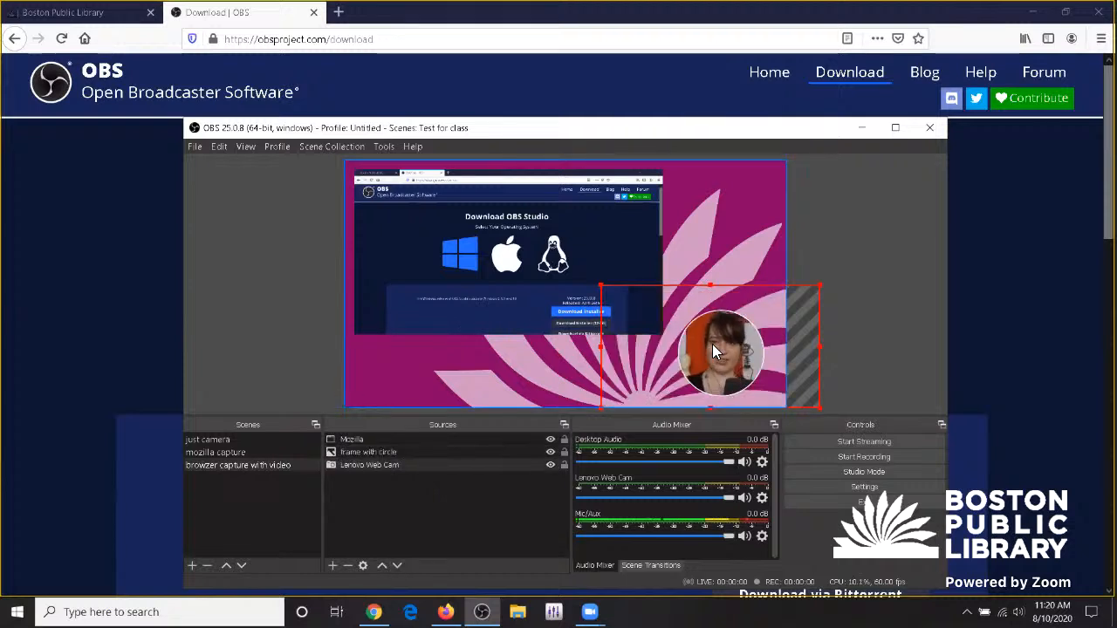
drag(600, 291, 614, 298)
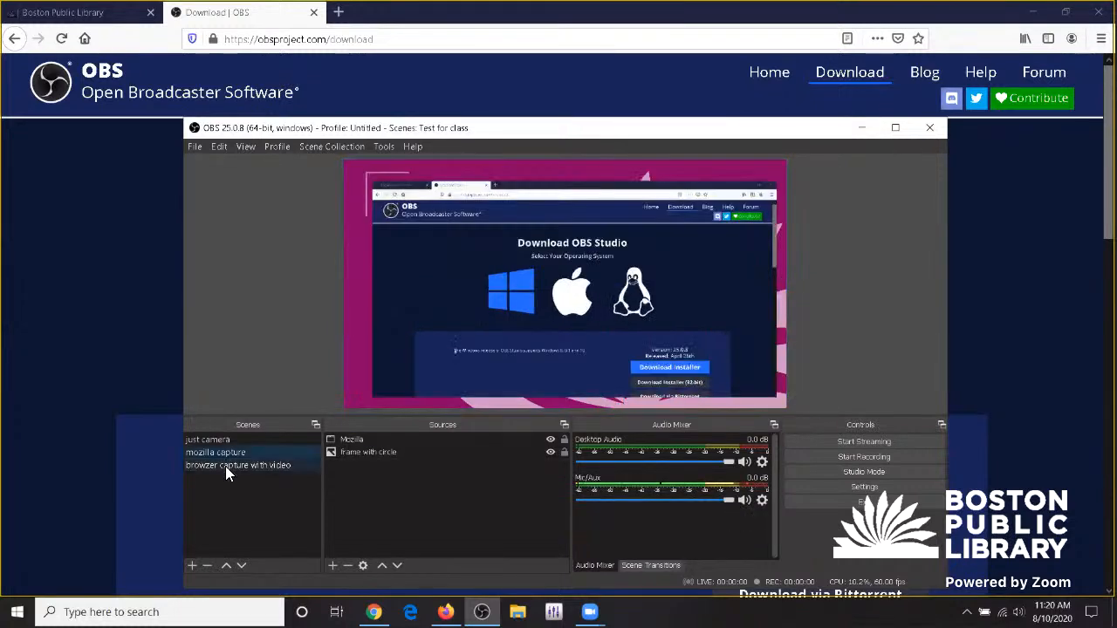
- Switch between the mozilla capture and browzer capture with video scenes to compare their layouts
click(223, 466)
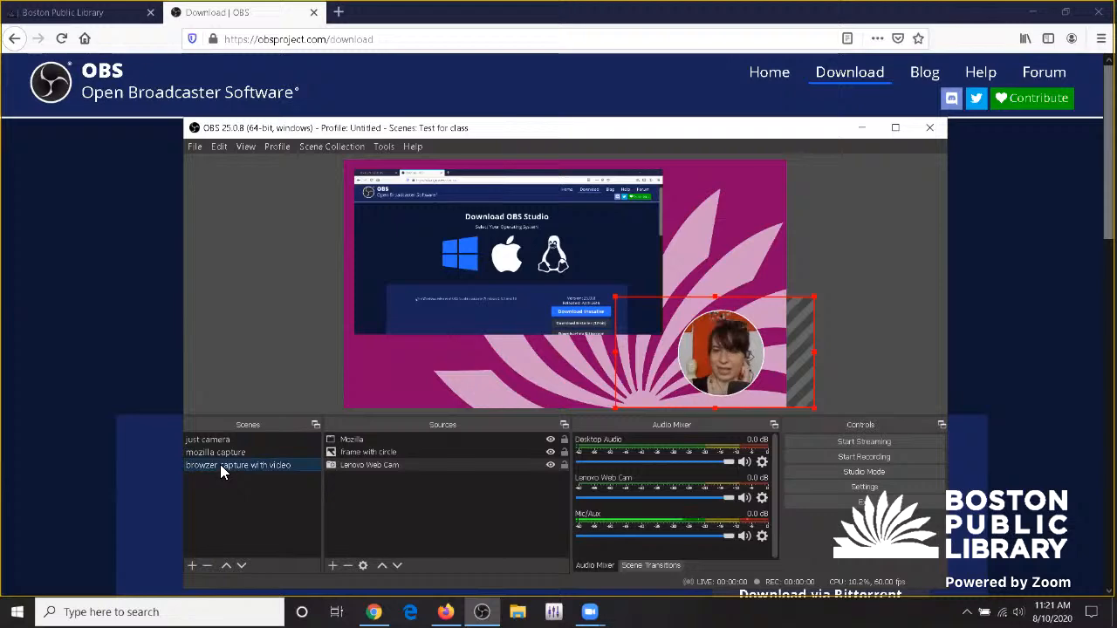
click(221, 456)
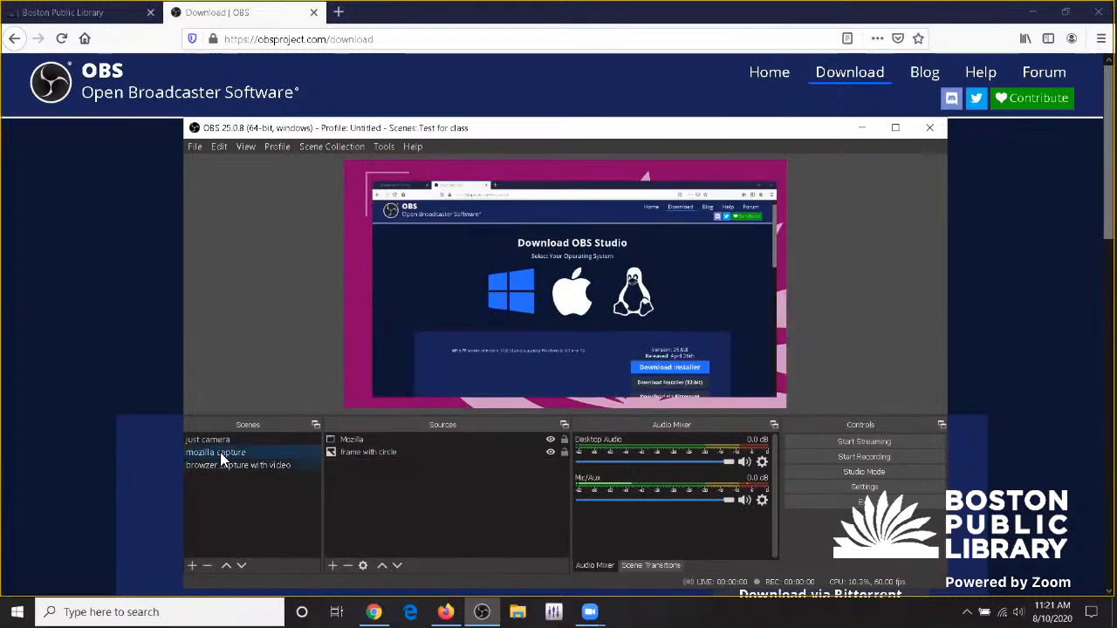
click(220, 464)
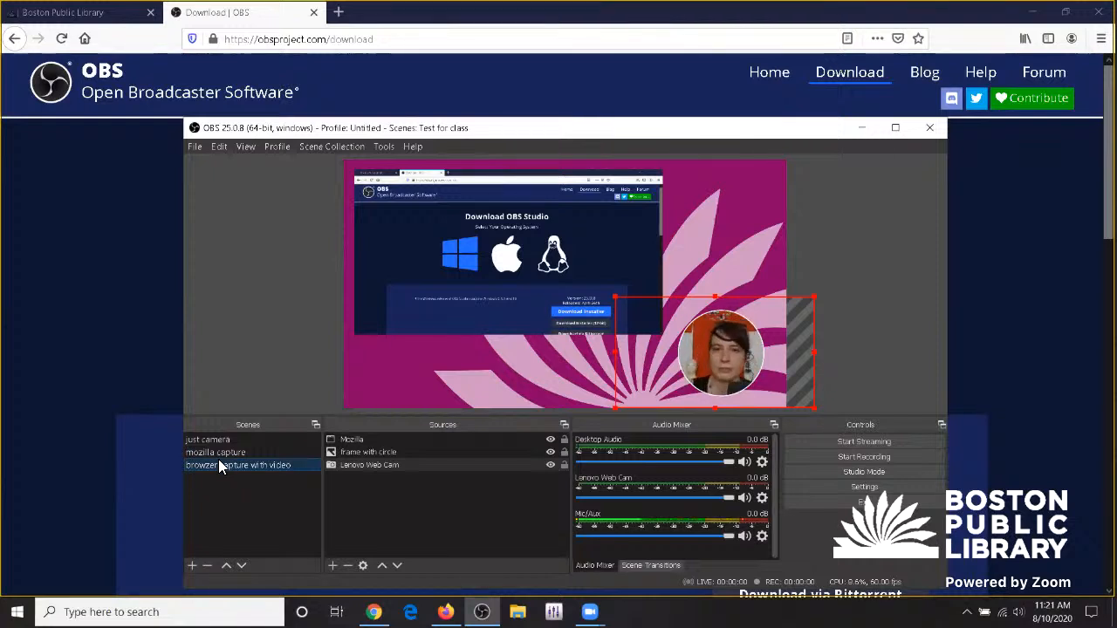
click(359, 108)
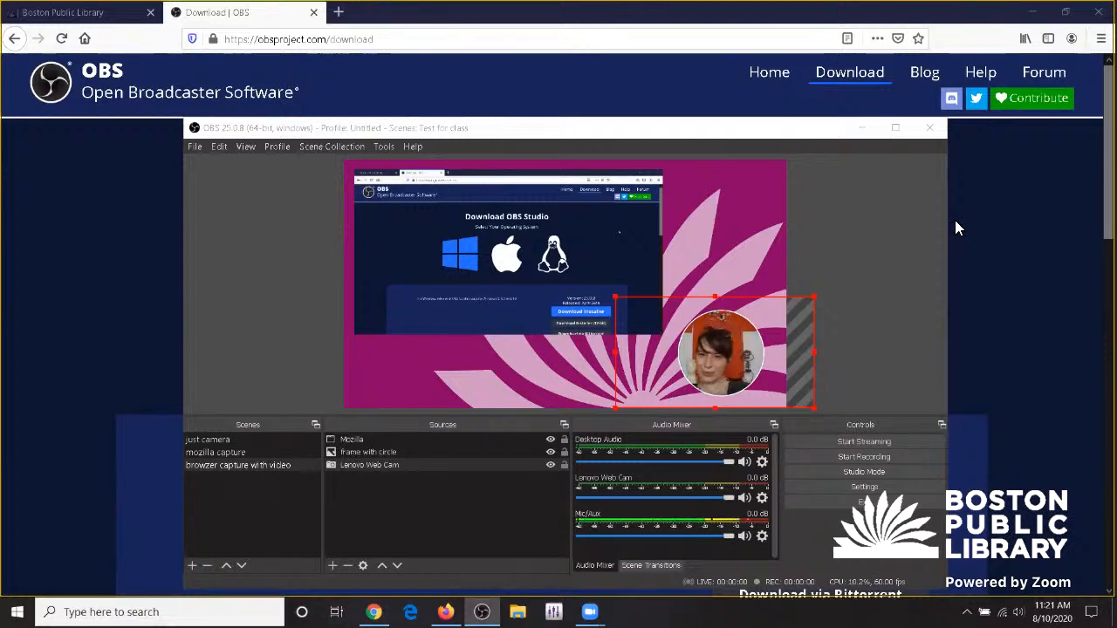
- Duplicate the just camera scene under the name "scroll bottom"
click(226, 443)
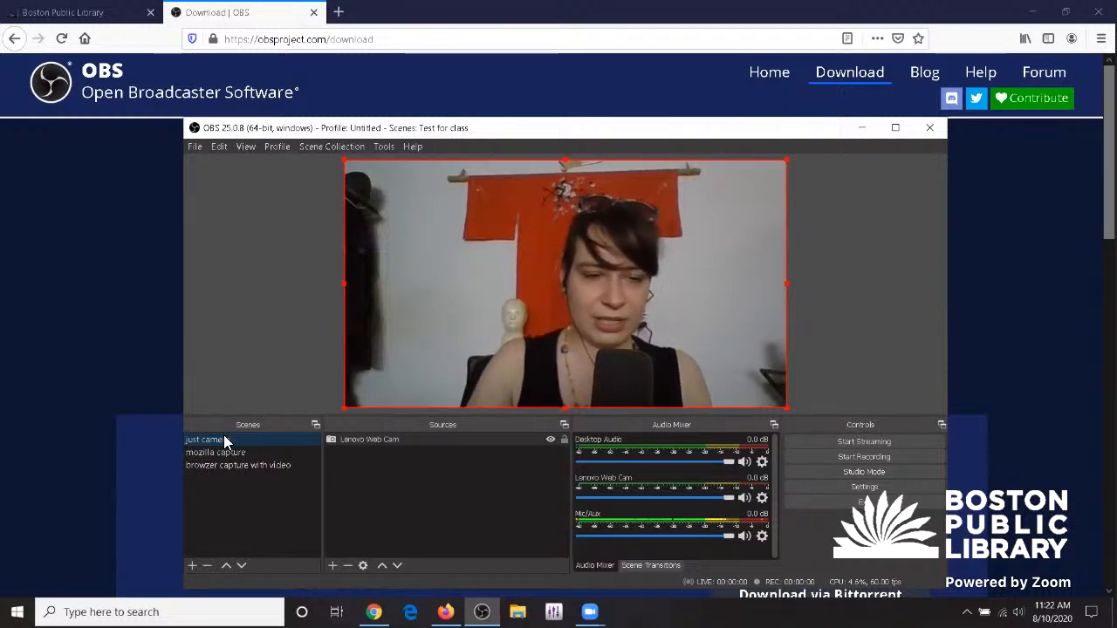
right_click(224, 441)
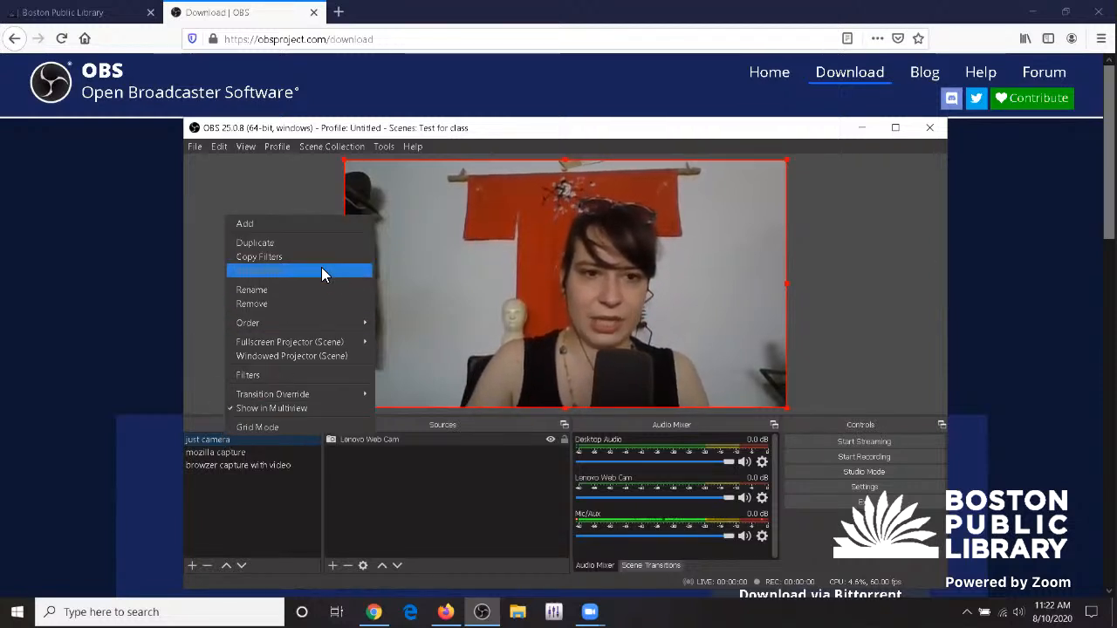
click(315, 242)
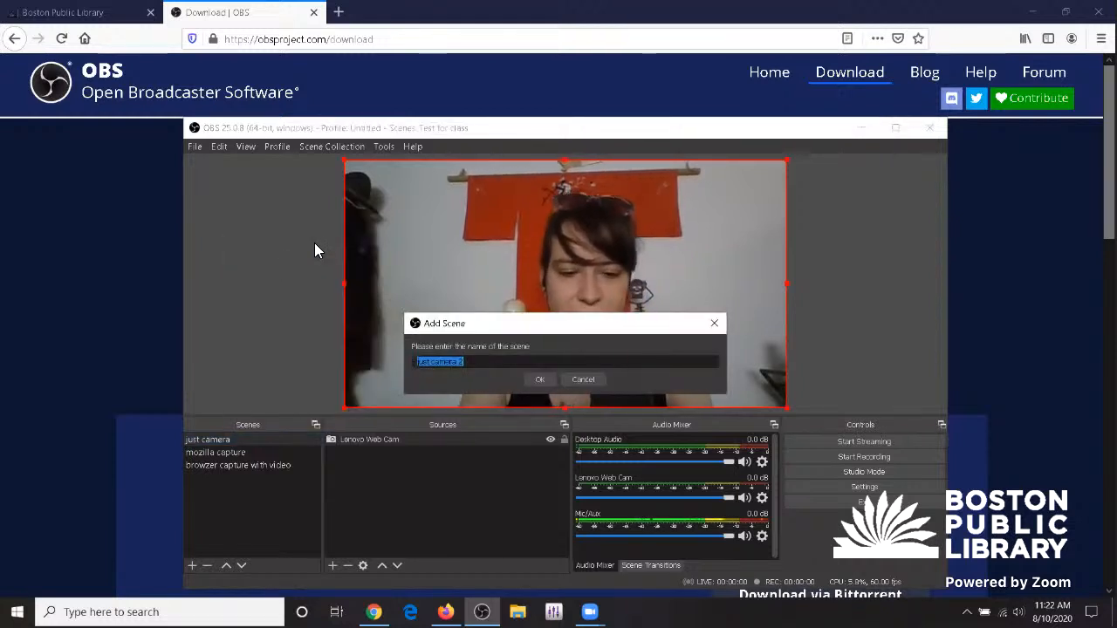
text(scenll)
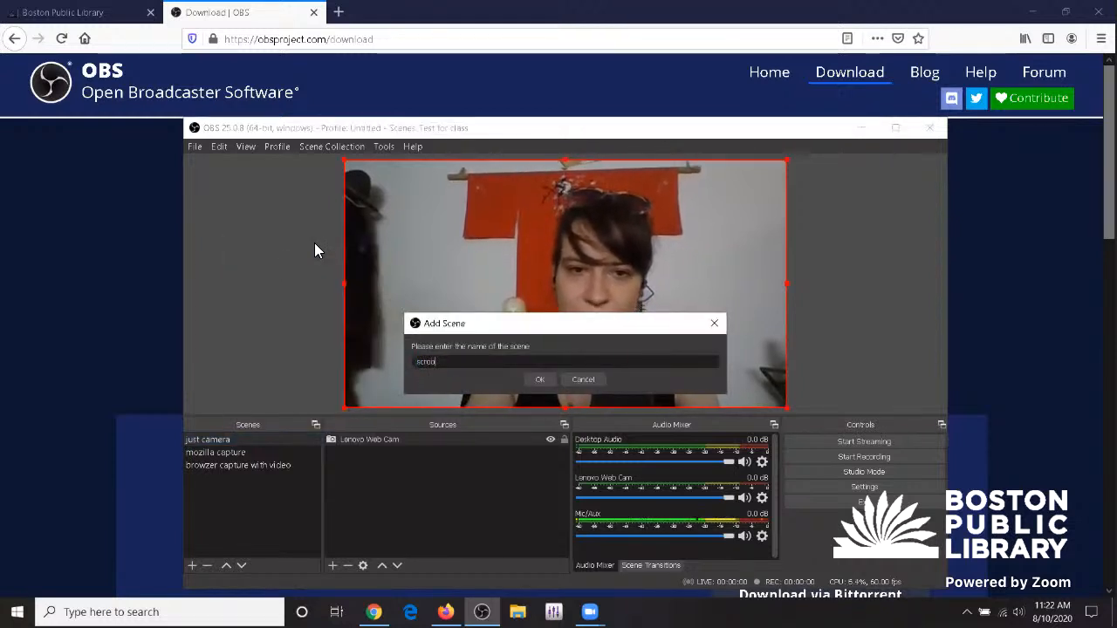
text( bosto)
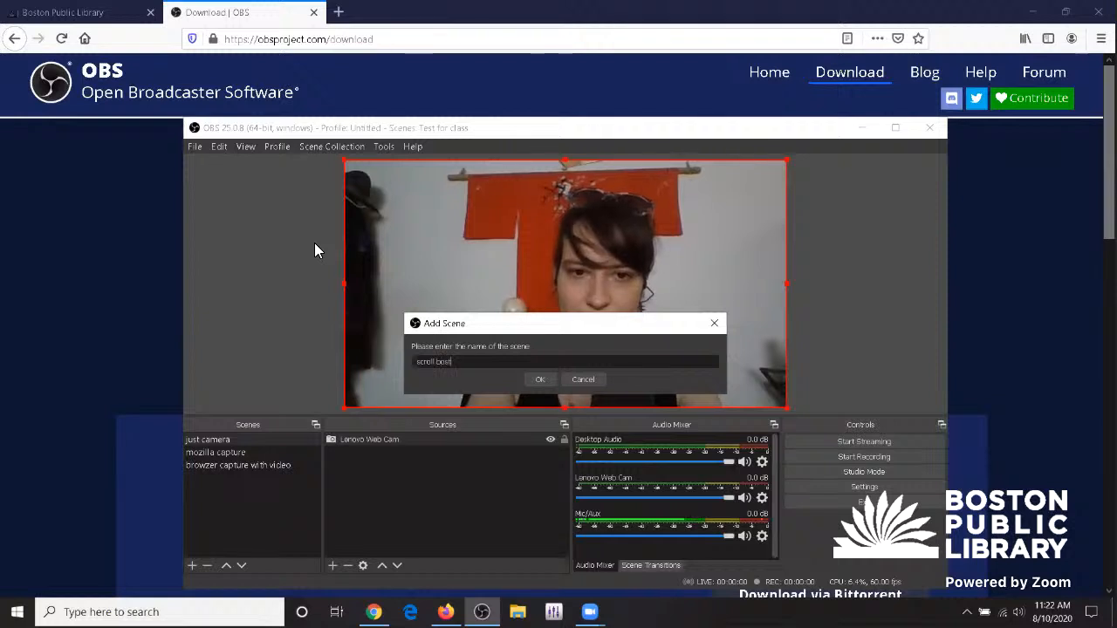
key(BackSpace)
key(BackSpace)
key(BackSpace)
key(BackSpace)
key(BackSpace)
text(bott)
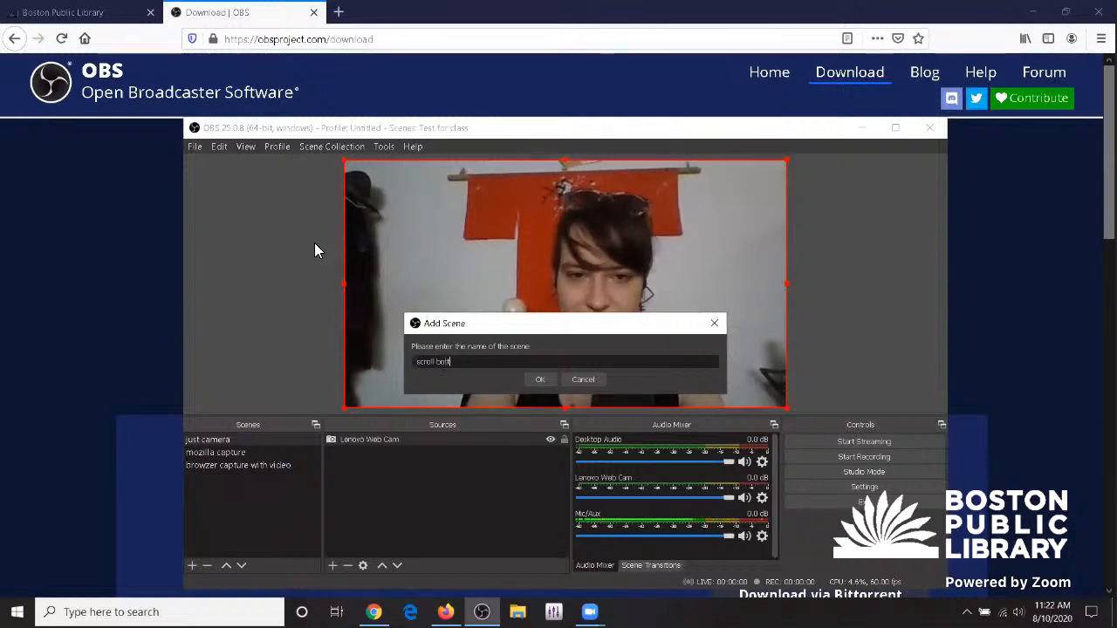
text(om)
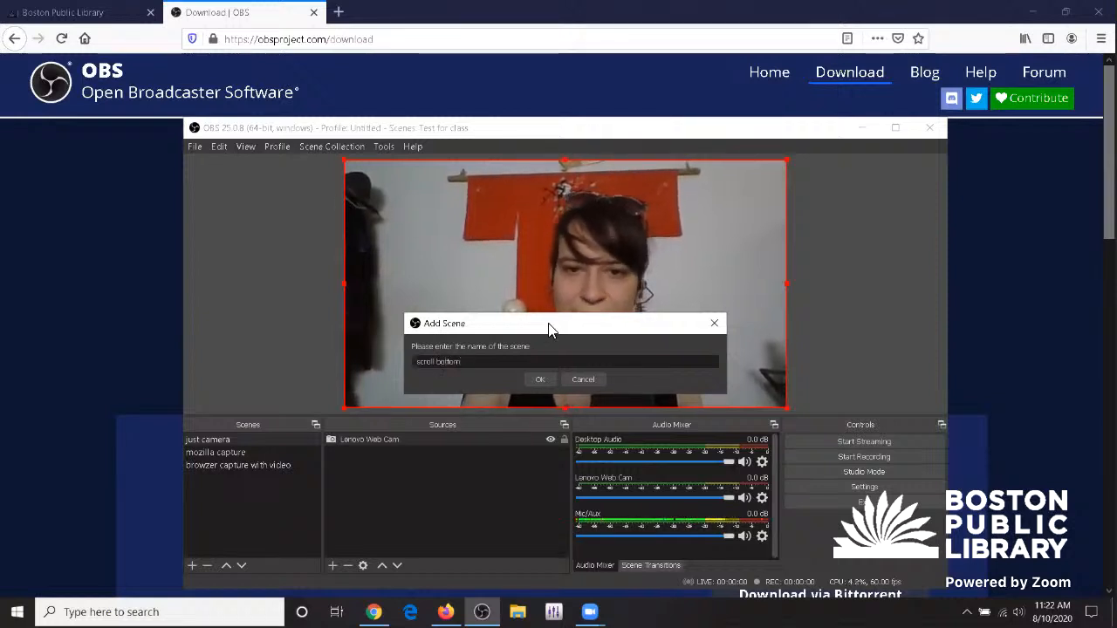
click(541, 380)
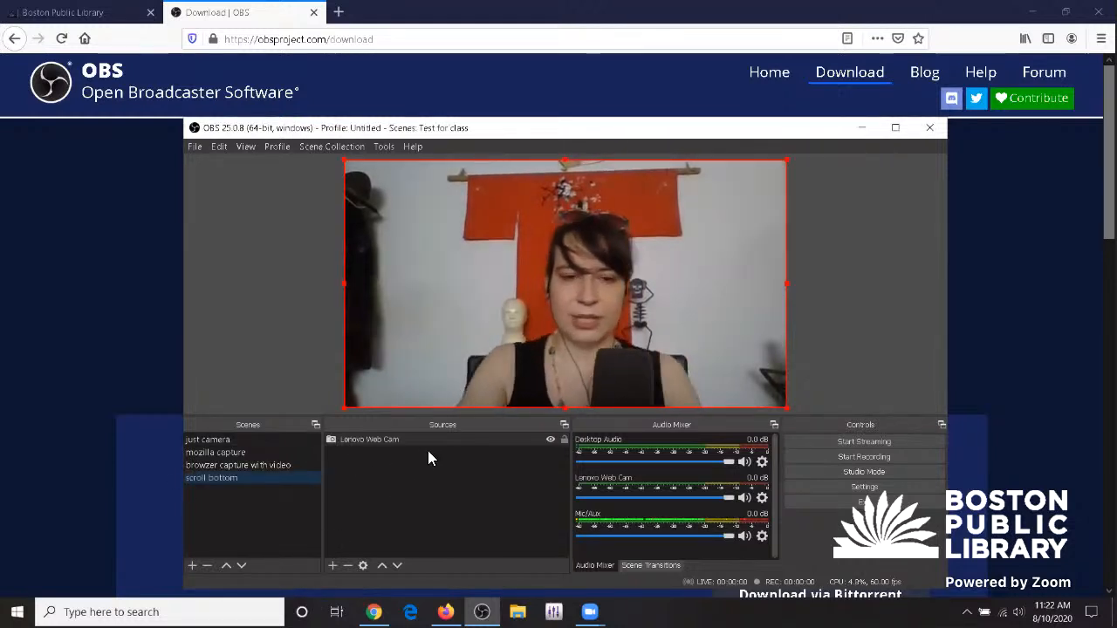
- Add a new Image source named "scroll top" to the scroll bottom scene, using scrolltop.png from the CWK folder
click(332, 566)
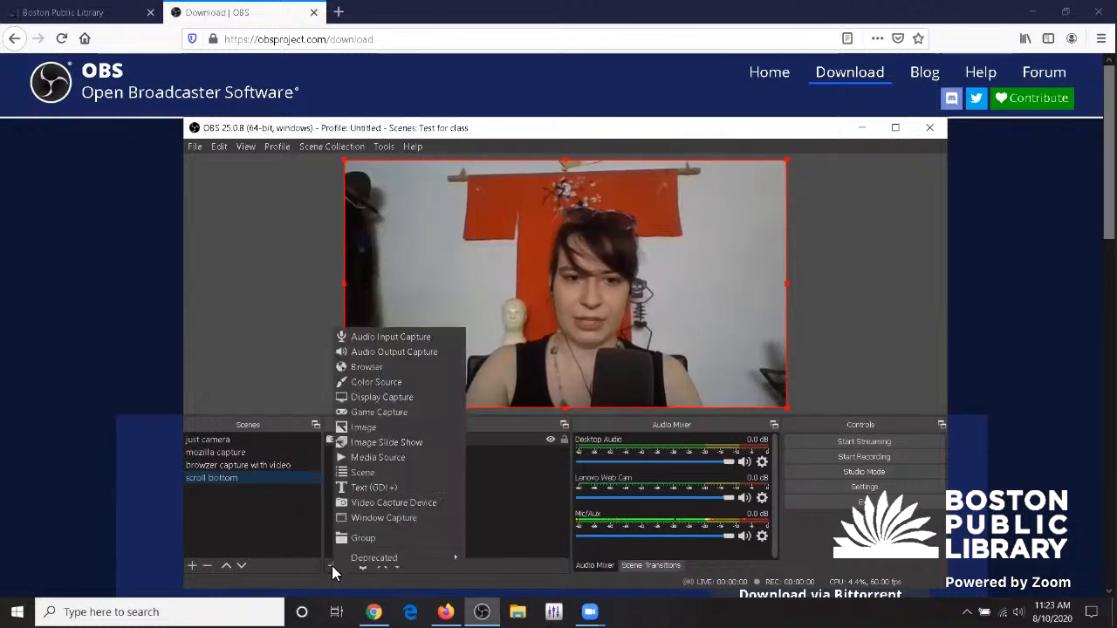
click(405, 427)
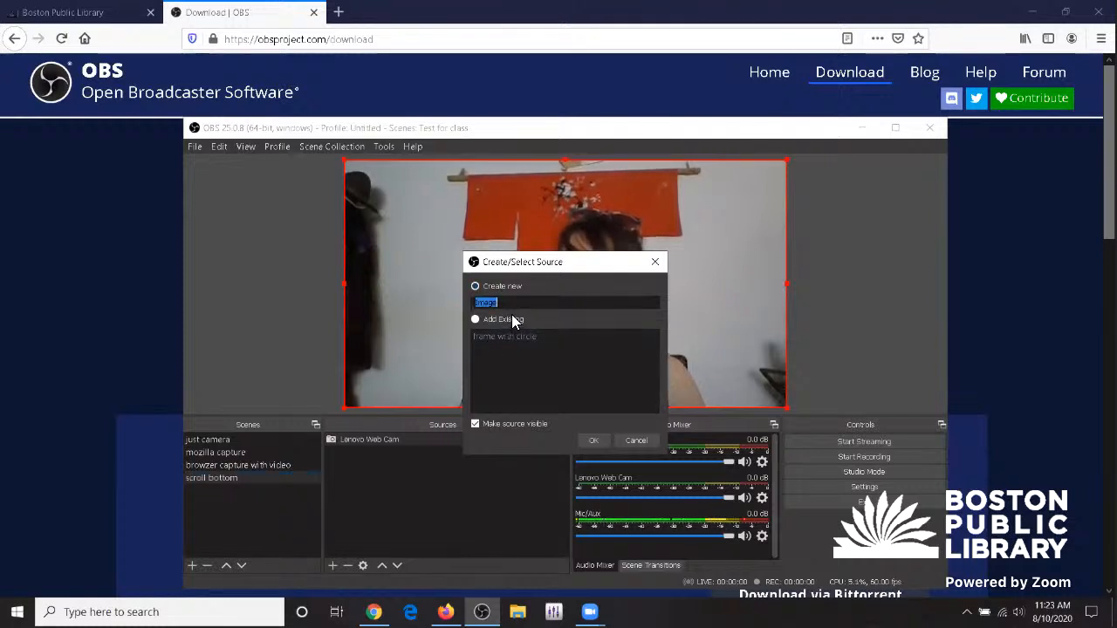
text(scrool)
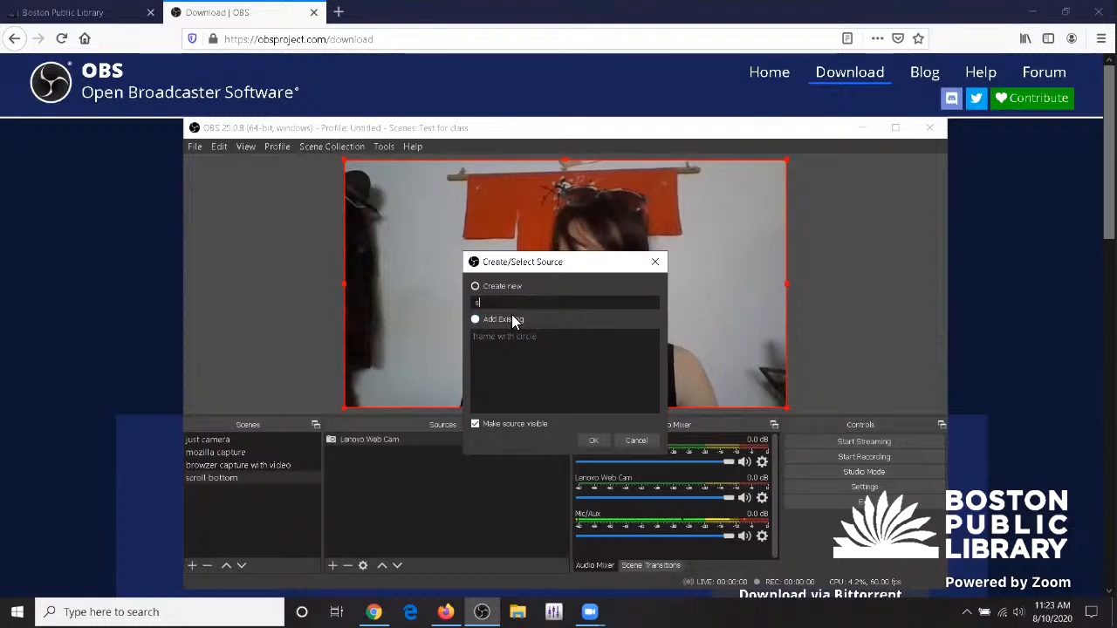
key(BackSpace)
key(BackSpace)
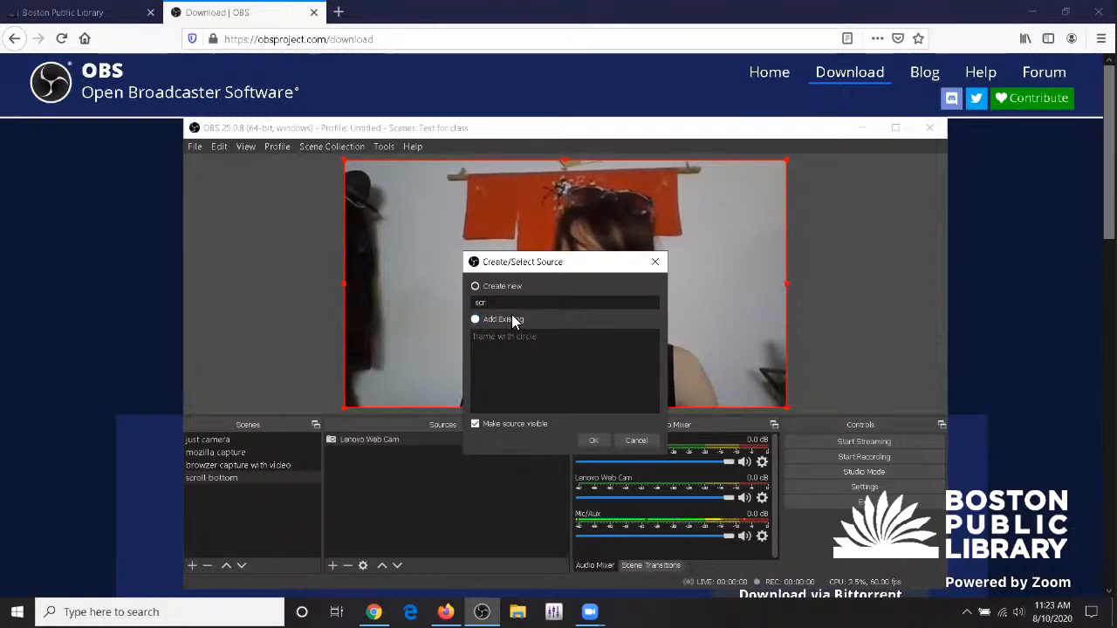
text(ll top)
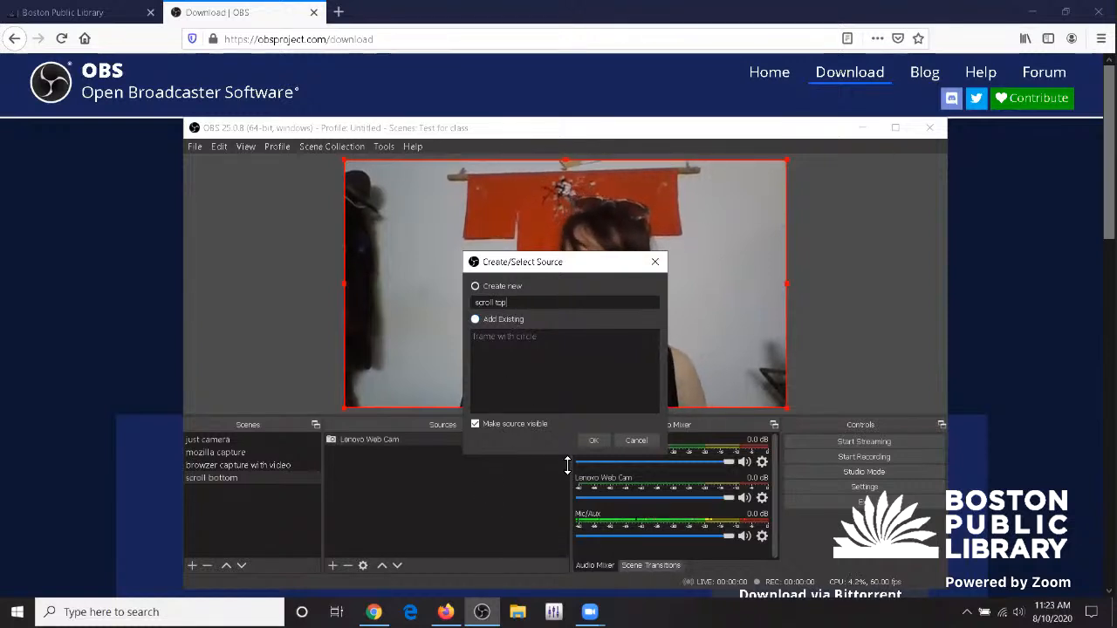
click(593, 441)
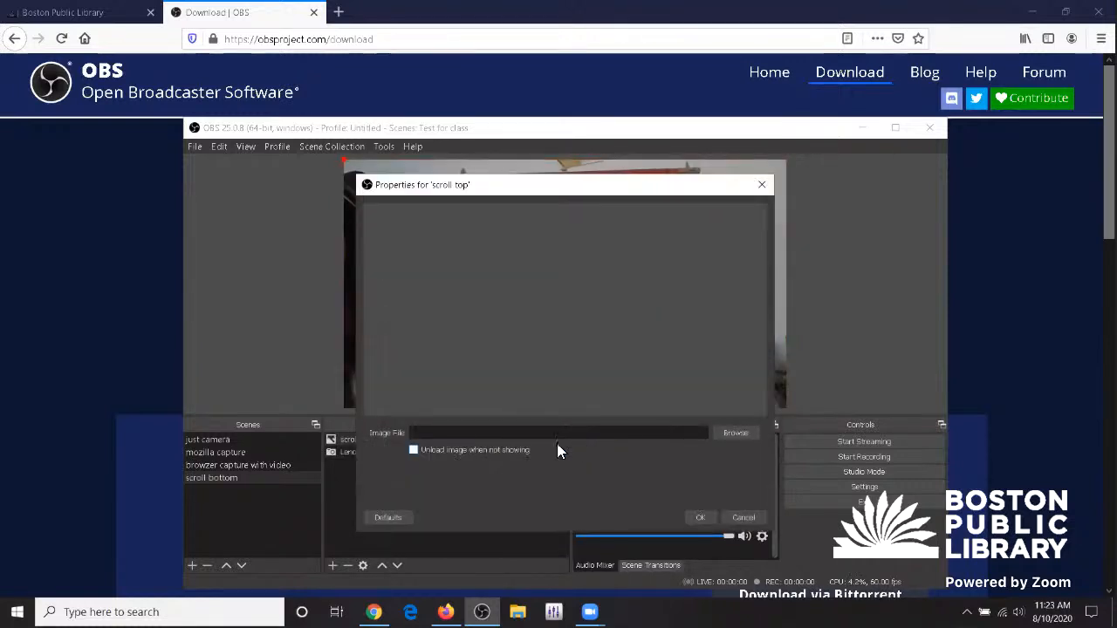
click(725, 435)
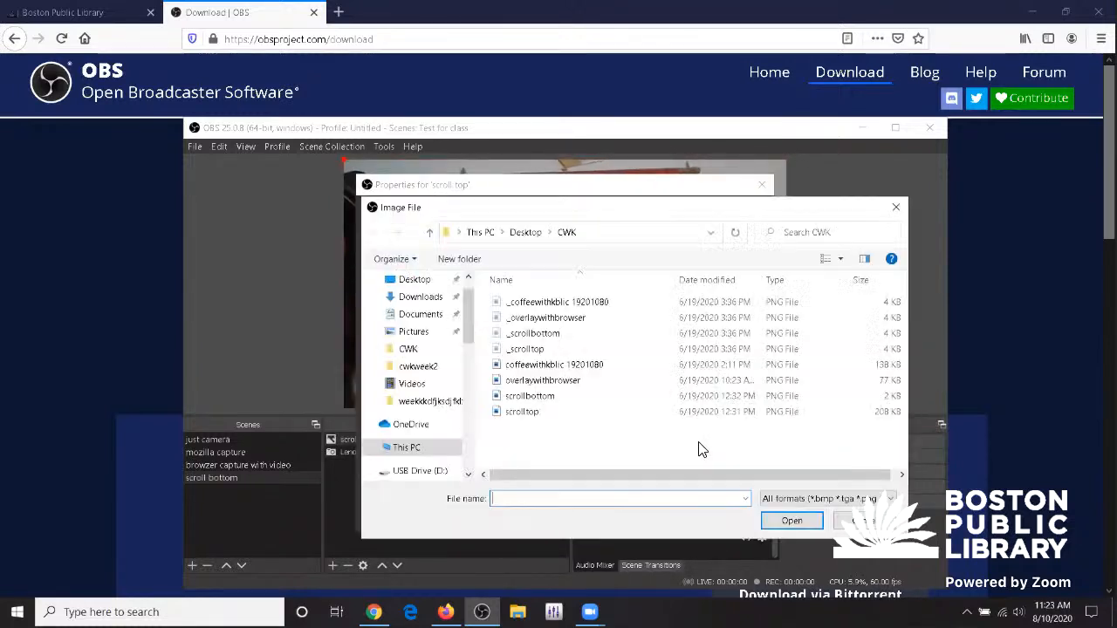
click(576, 412)
click(788, 520)
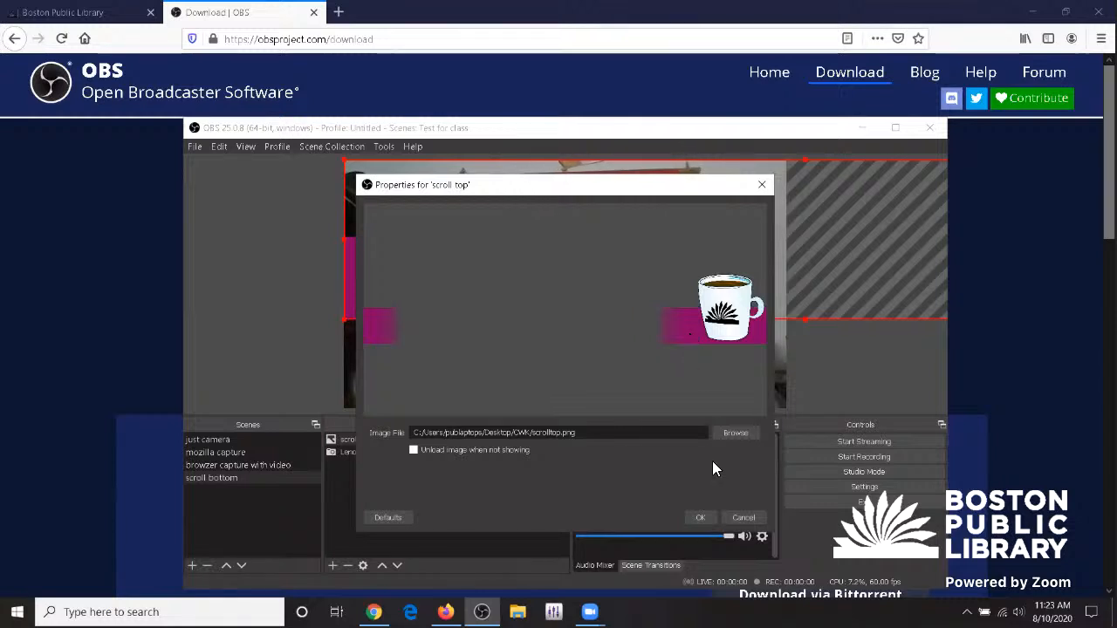
click(699, 518)
- Add scrollbottom.png as a new Image source named "scrollbottom" and move its band to the bottom edge of the canvas
click(335, 564)
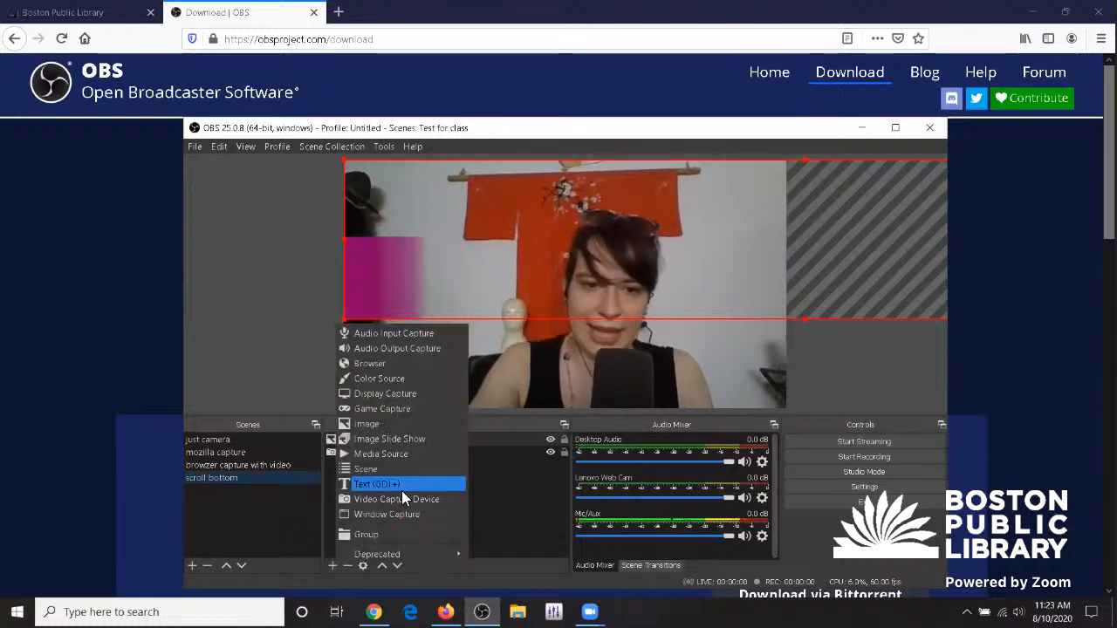
click(404, 425)
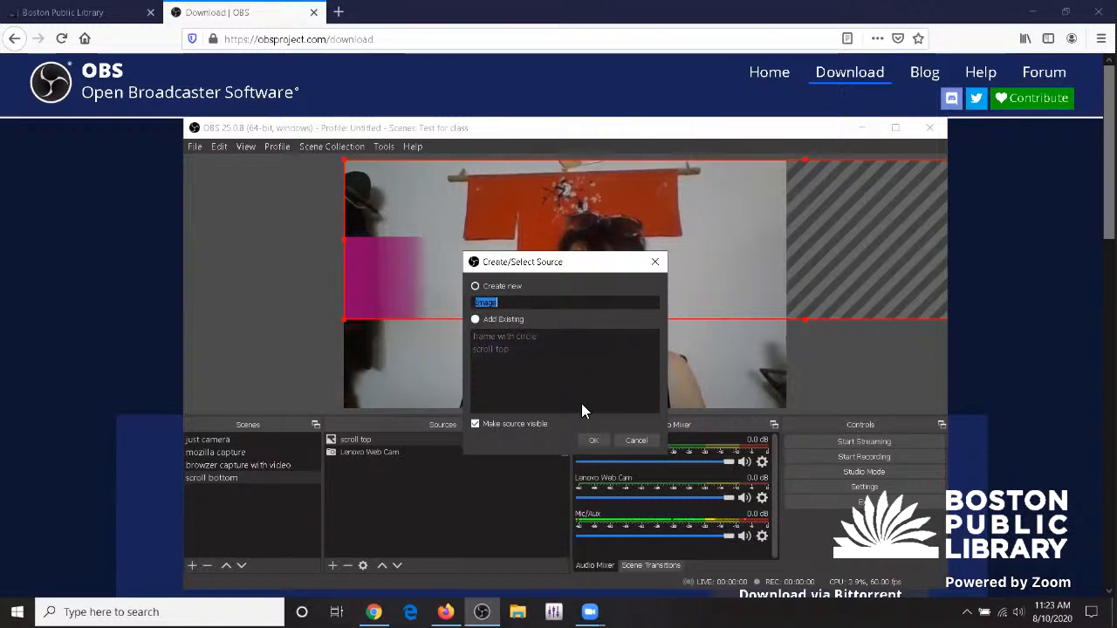
text(scr)
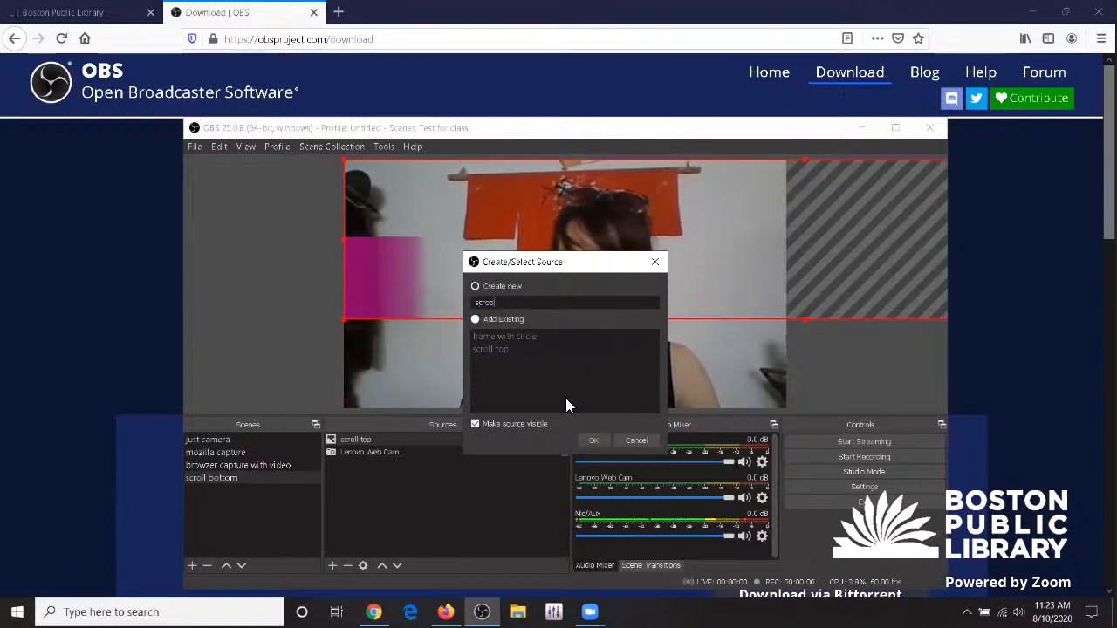
text(oll)
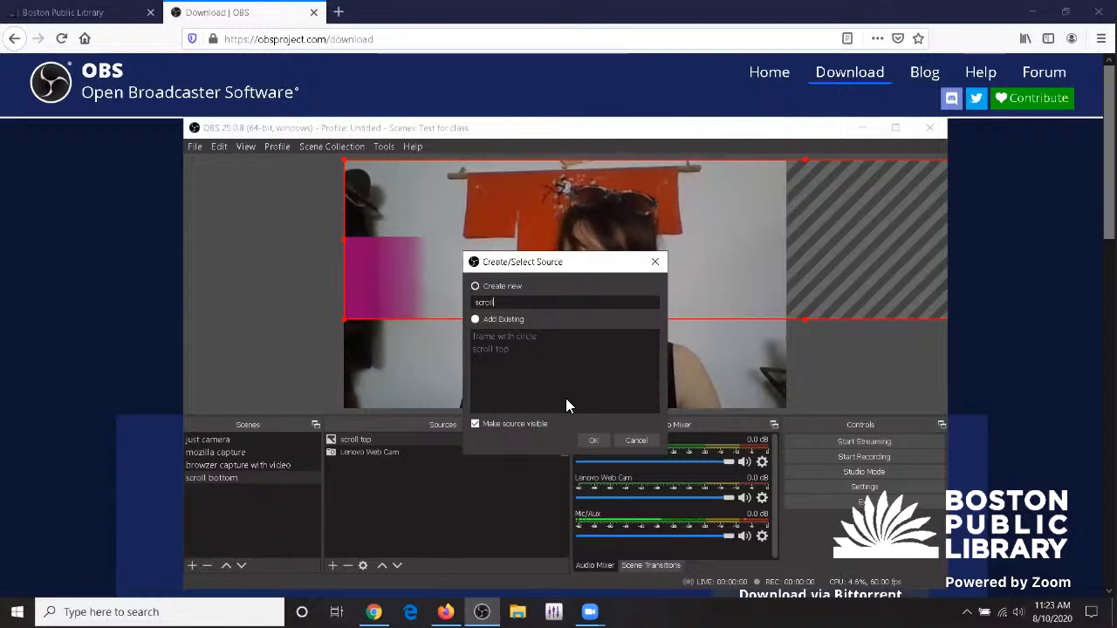
text(bottom)
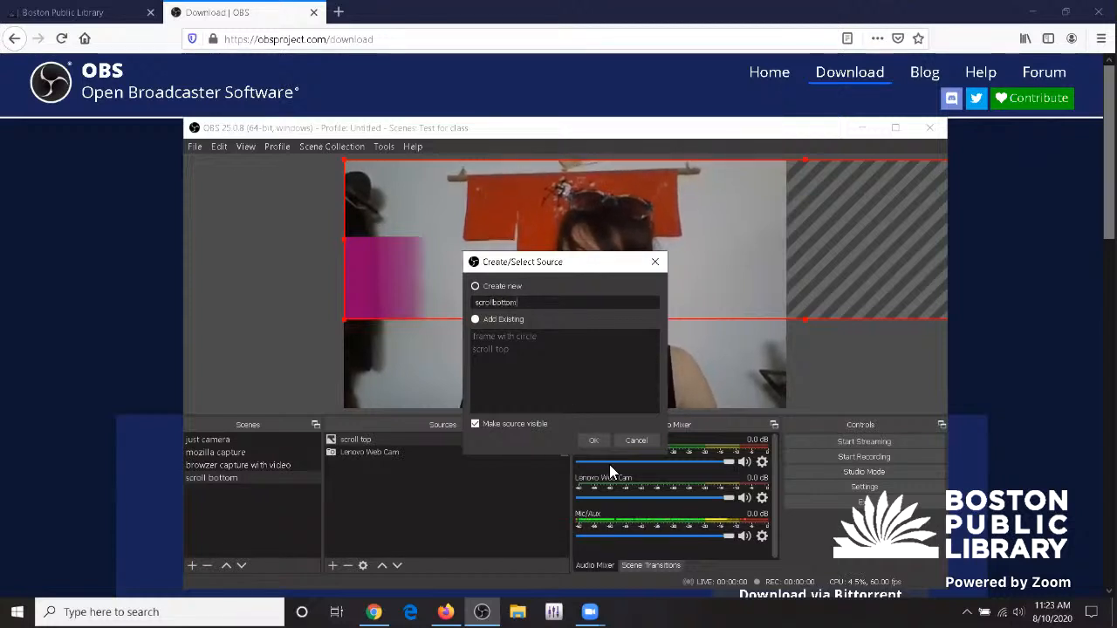
key(Return)
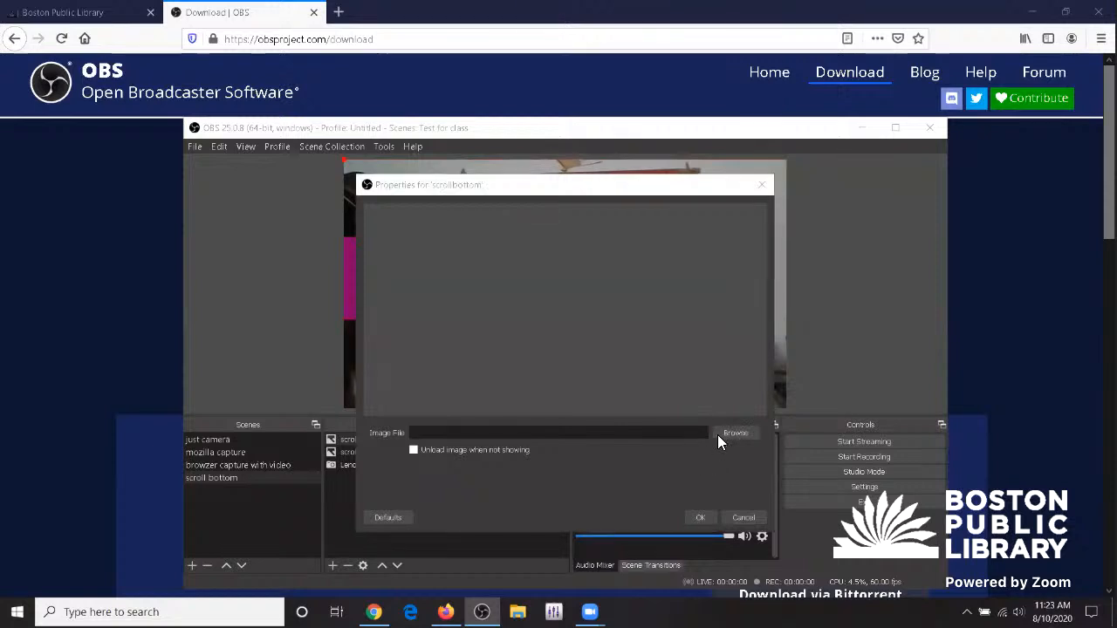
click(732, 432)
click(530, 397)
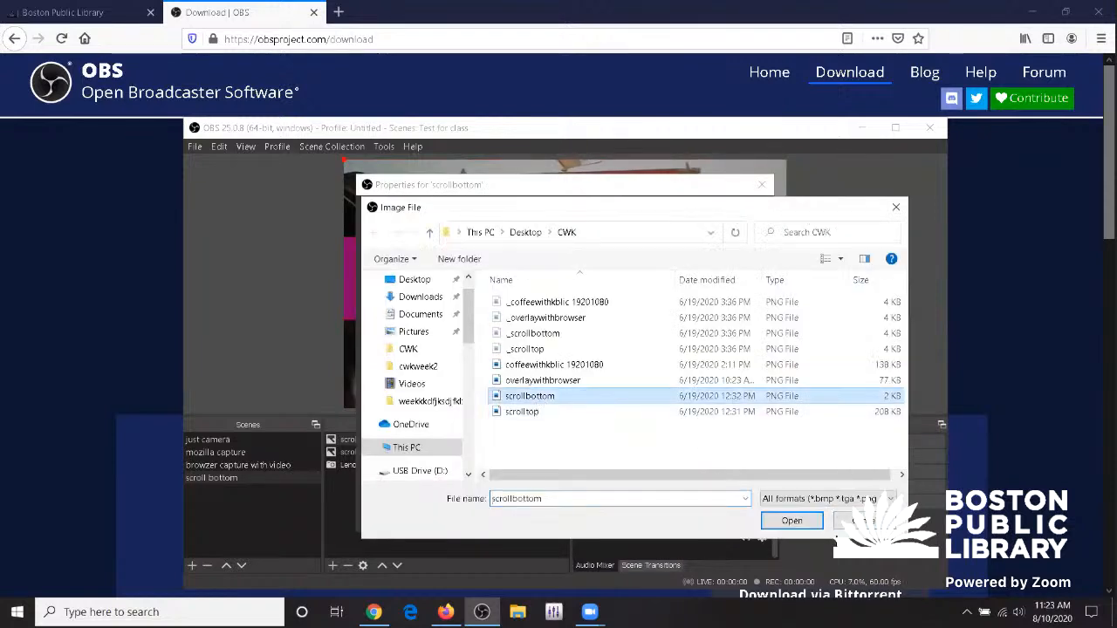
click(790, 520)
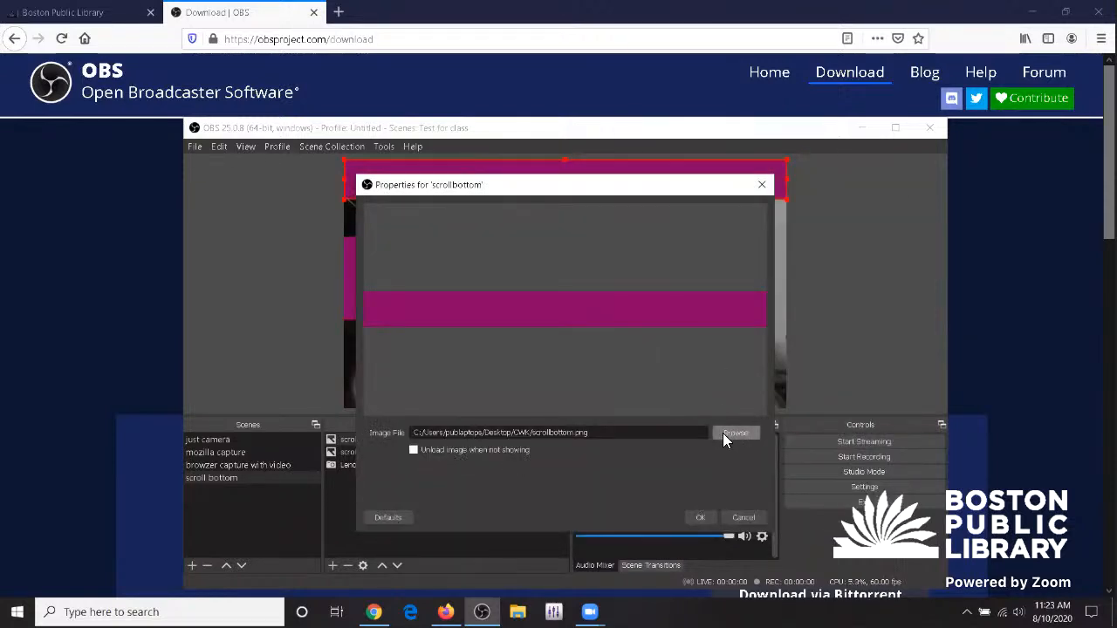
click(691, 517)
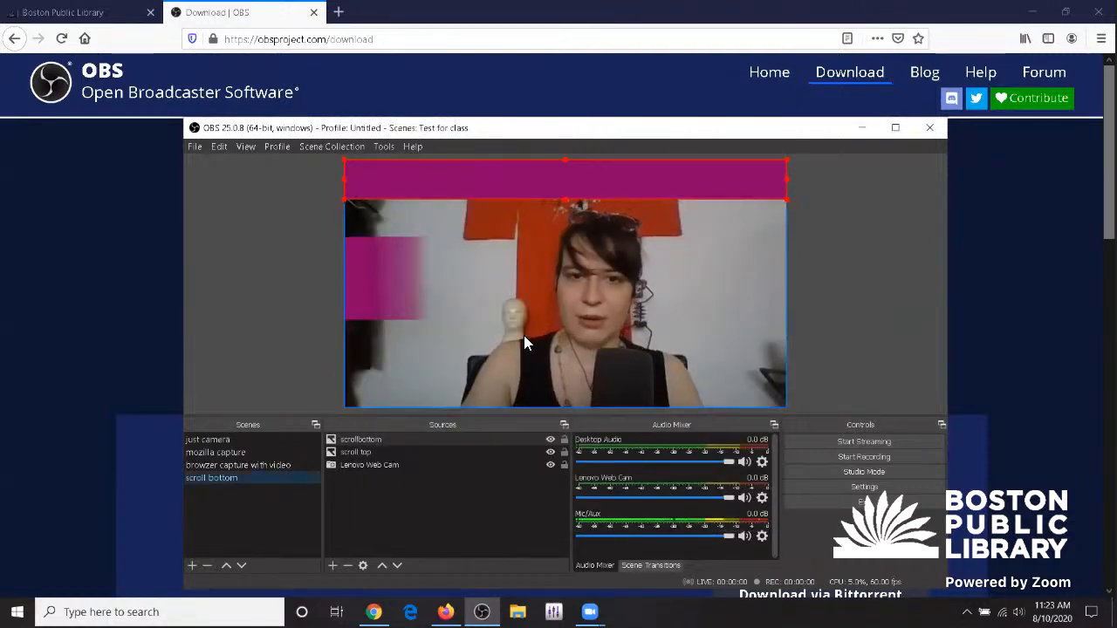
drag(480, 281, 488, 393)
- Fit the scroll top image to the screen and lower it so the mug overlaps the purple band
click(391, 261)
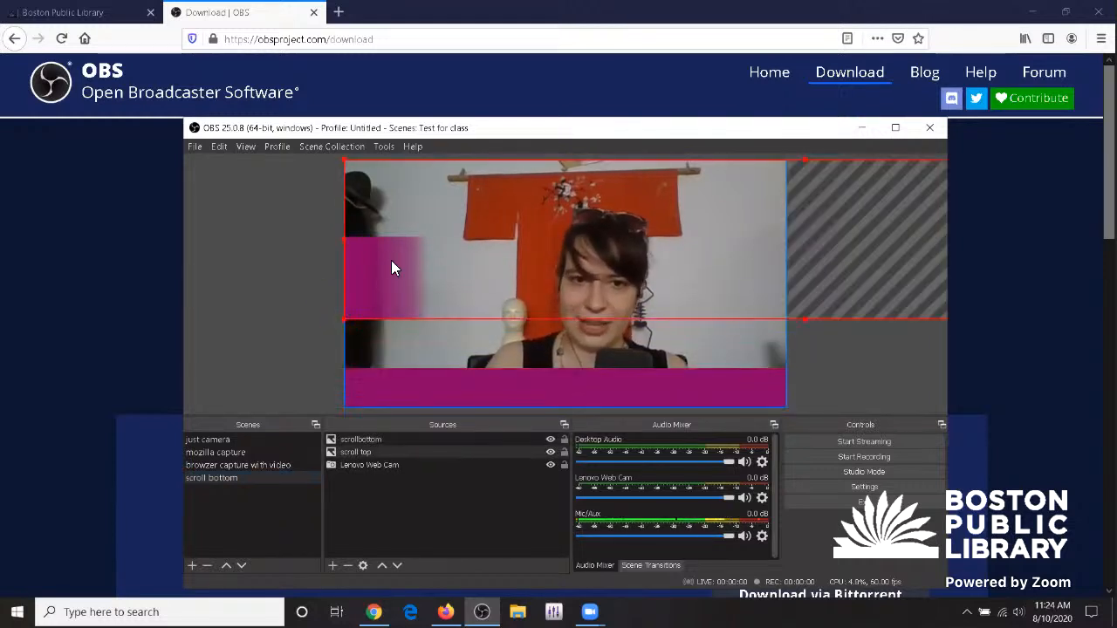
right_click(385, 269)
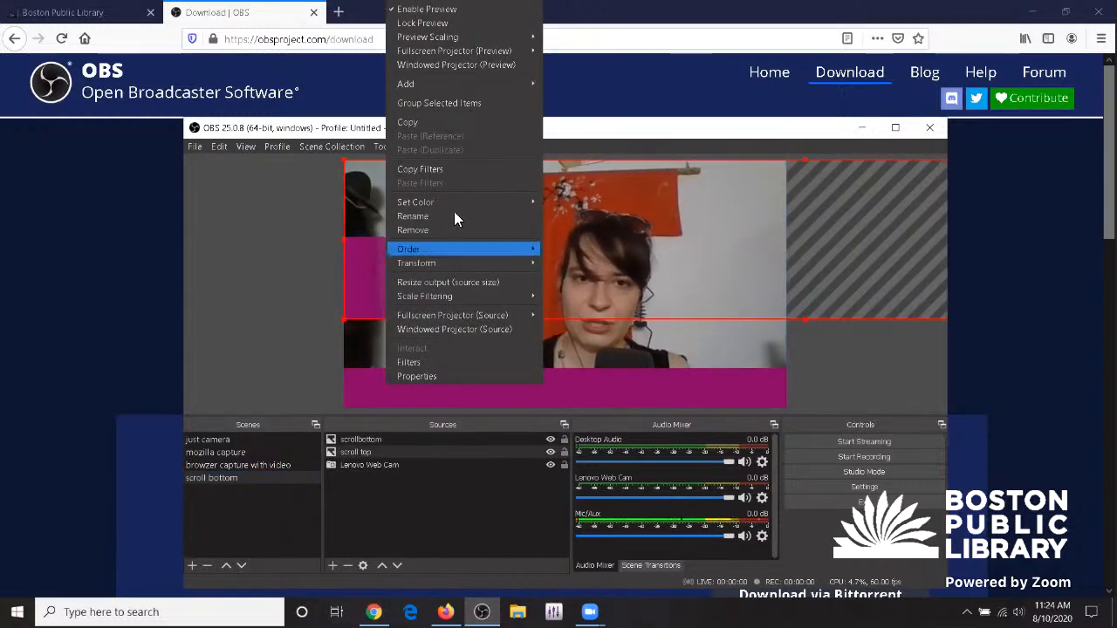
mouse_move(454, 269)
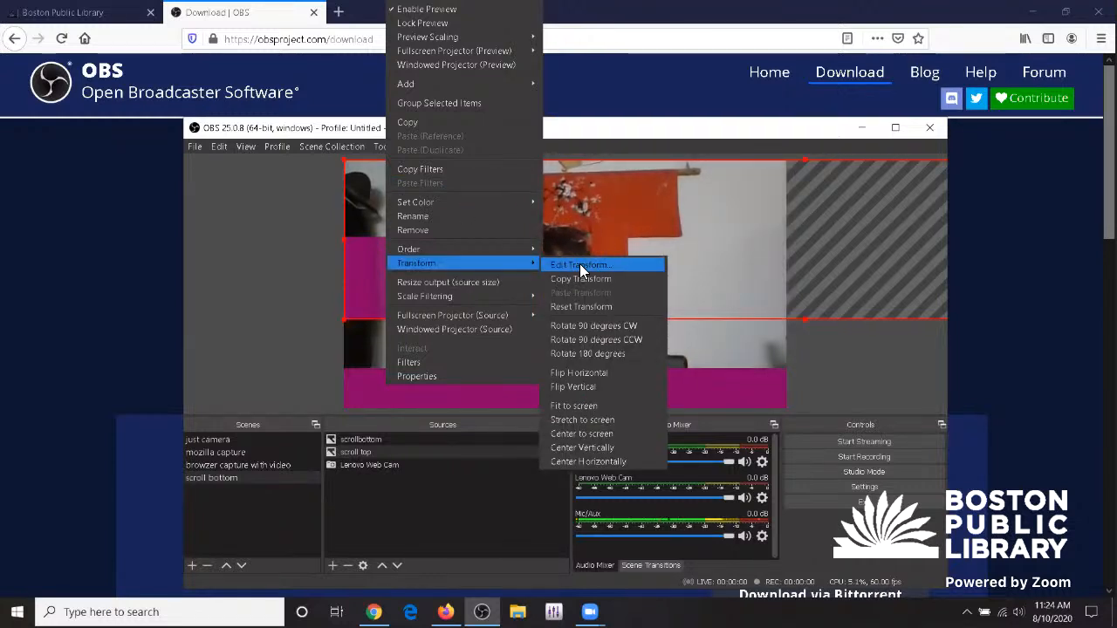
click(588, 403)
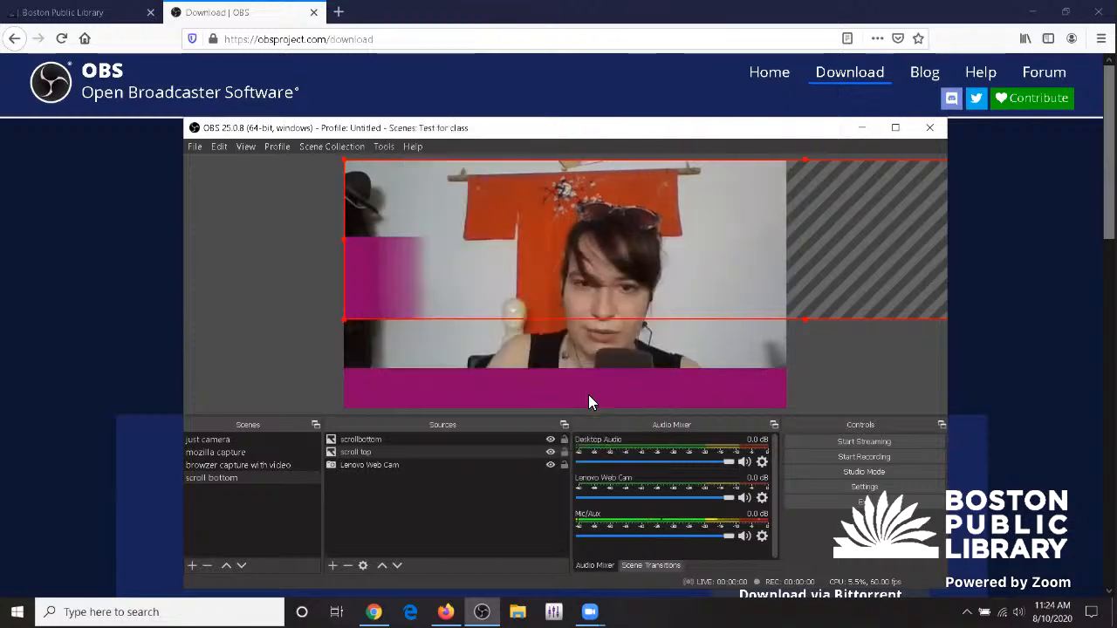
right_click(393, 248)
mouse_move(494, 262)
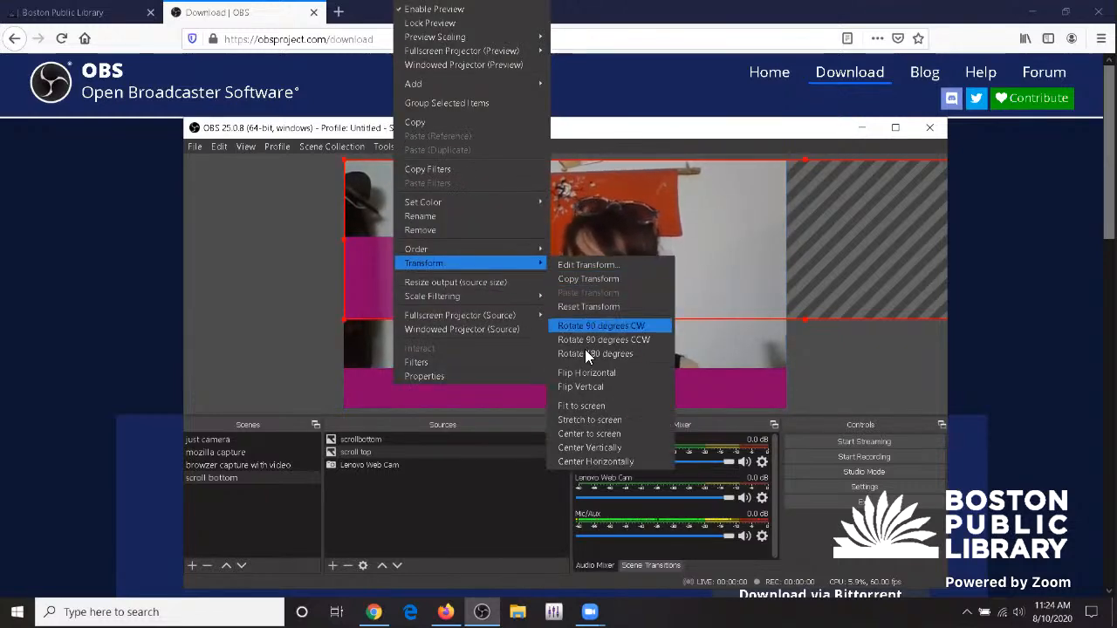
click(583, 405)
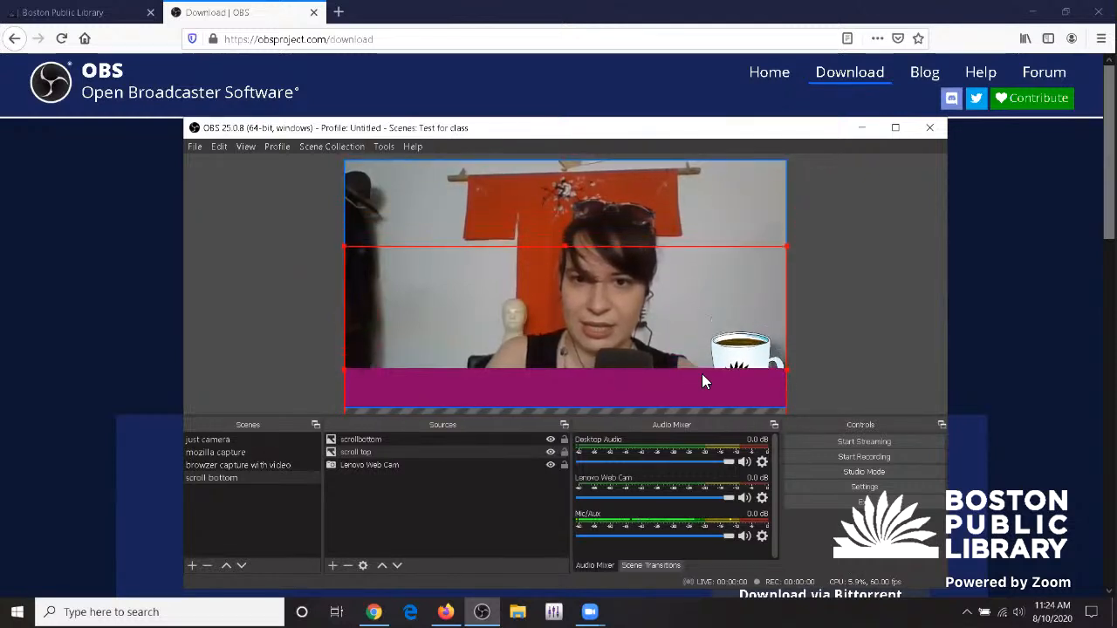
- Move scroll top above scrollbottom in the source order and clear the selection
click(367, 452)
click(382, 566)
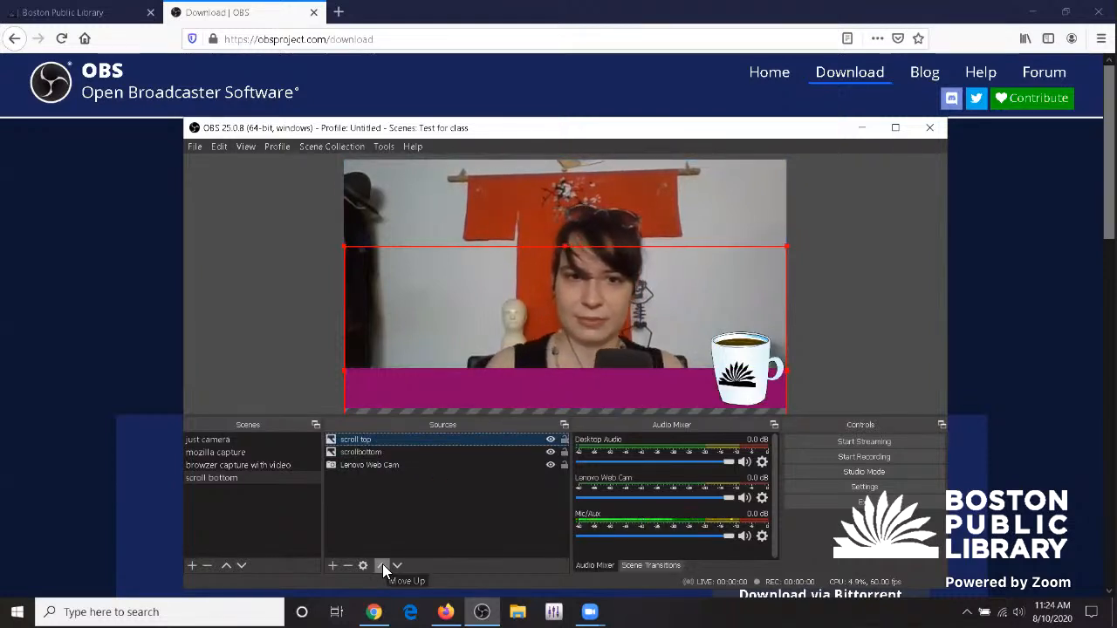
click(861, 268)
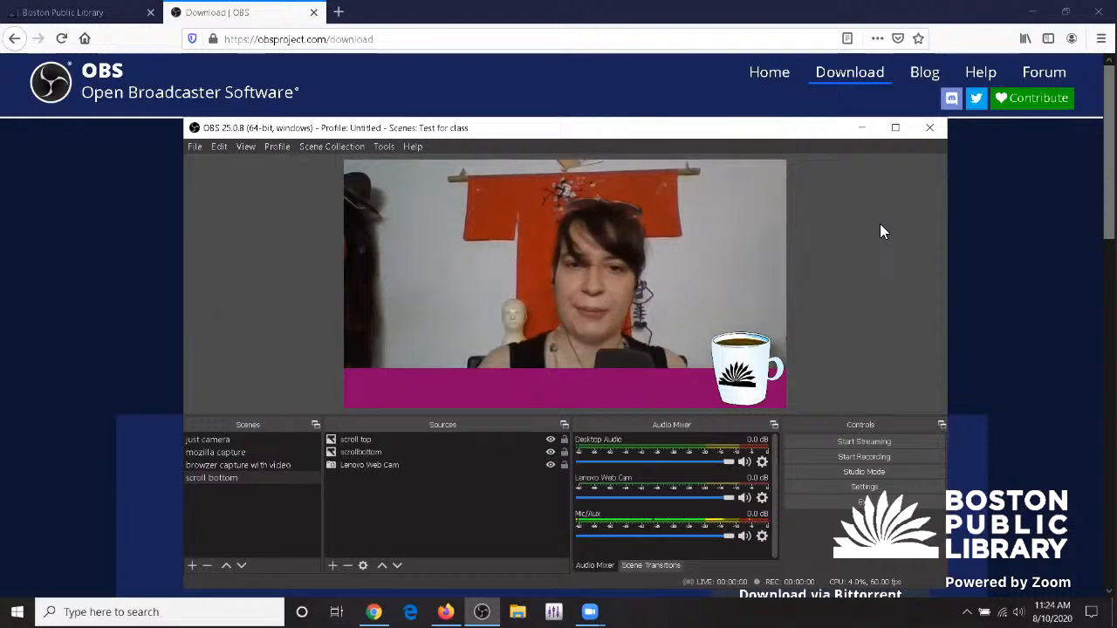
- Add a new Text (GDI+) source named "info scrolll" to the scroll bottom scene
click(328, 568)
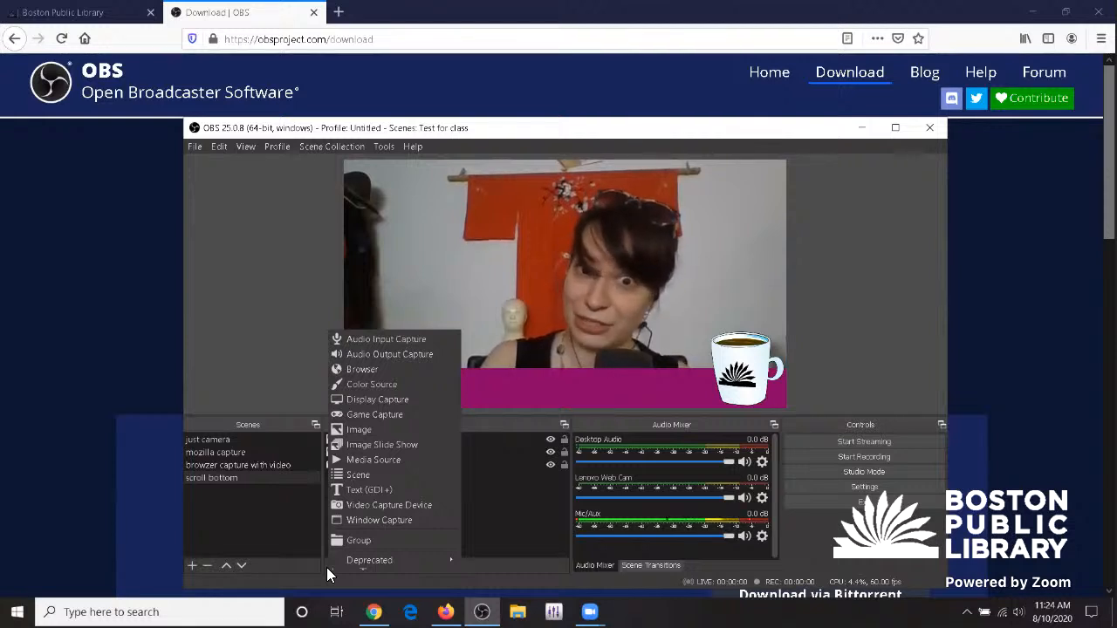
click(372, 491)
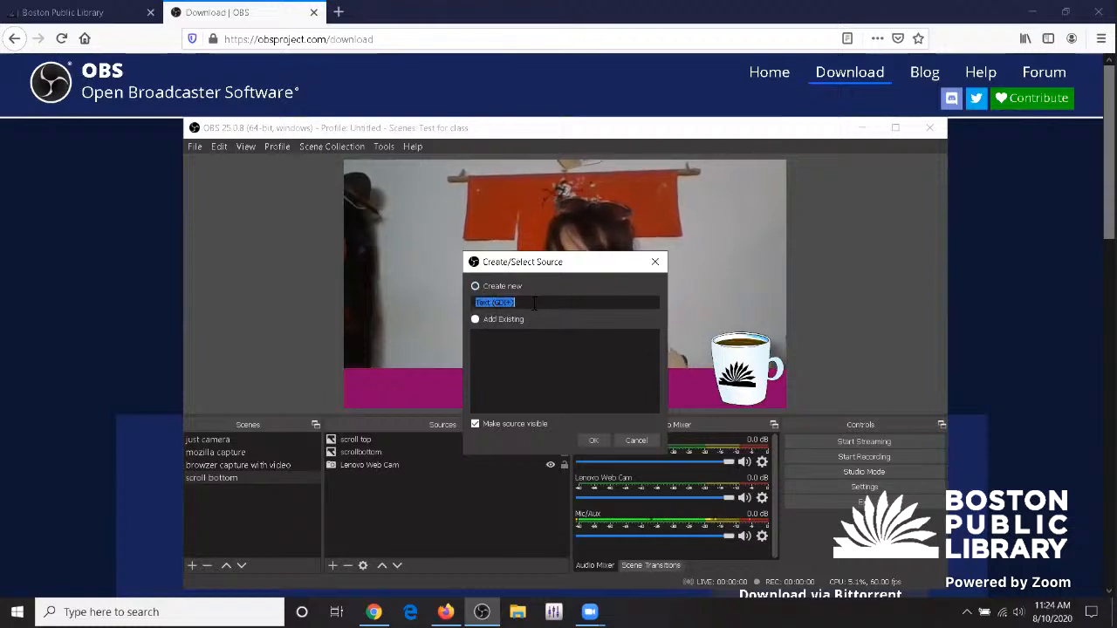
text(infor)
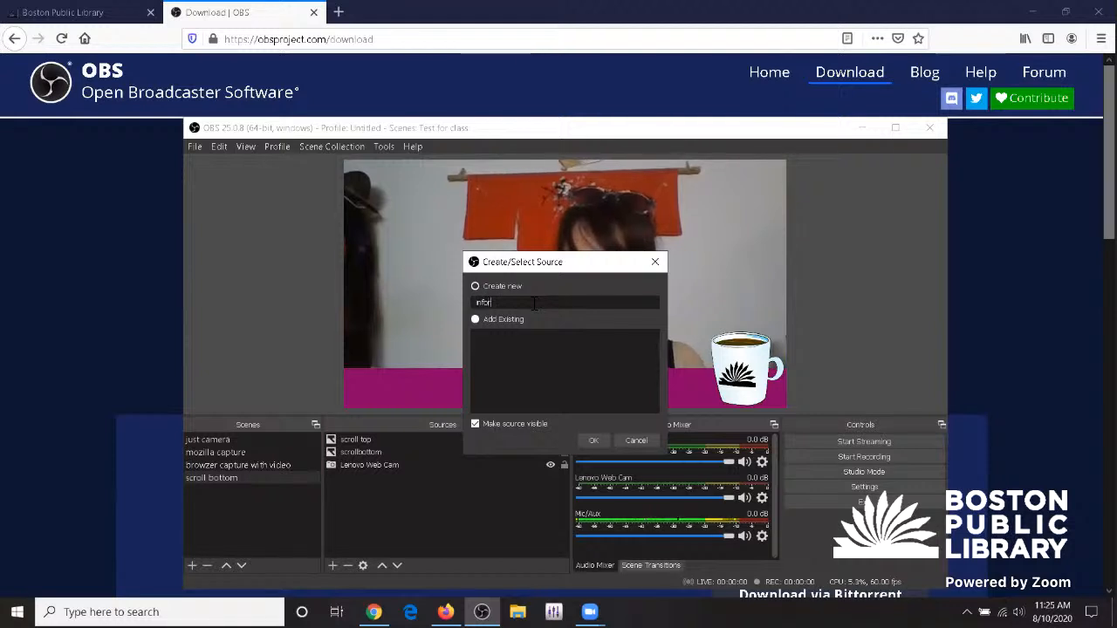
key(BackSpace)
text(sc)
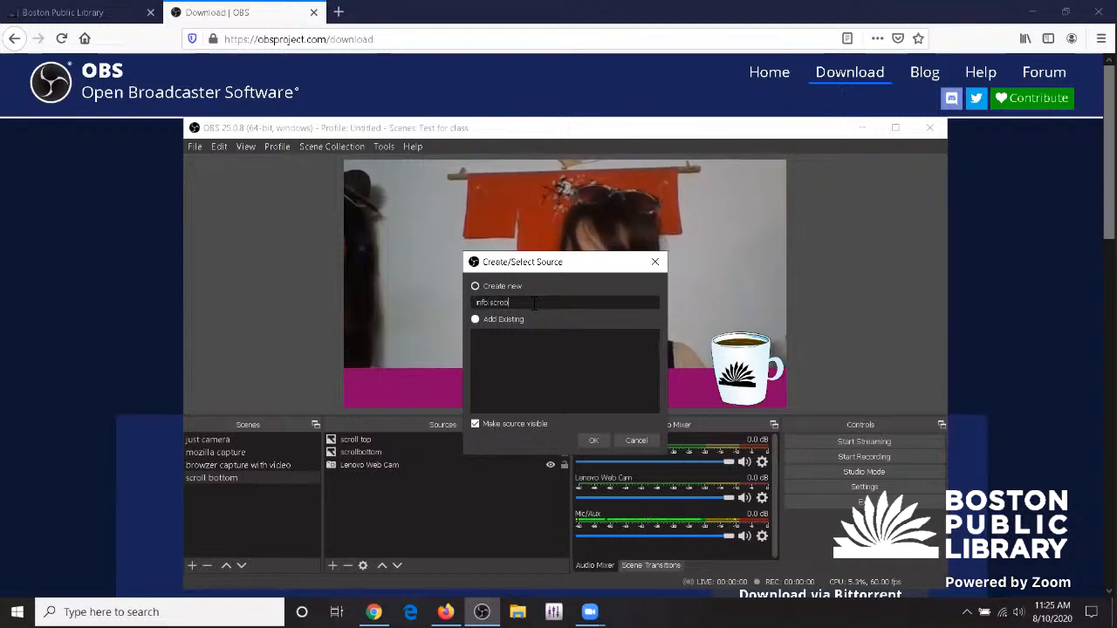
text(roll)
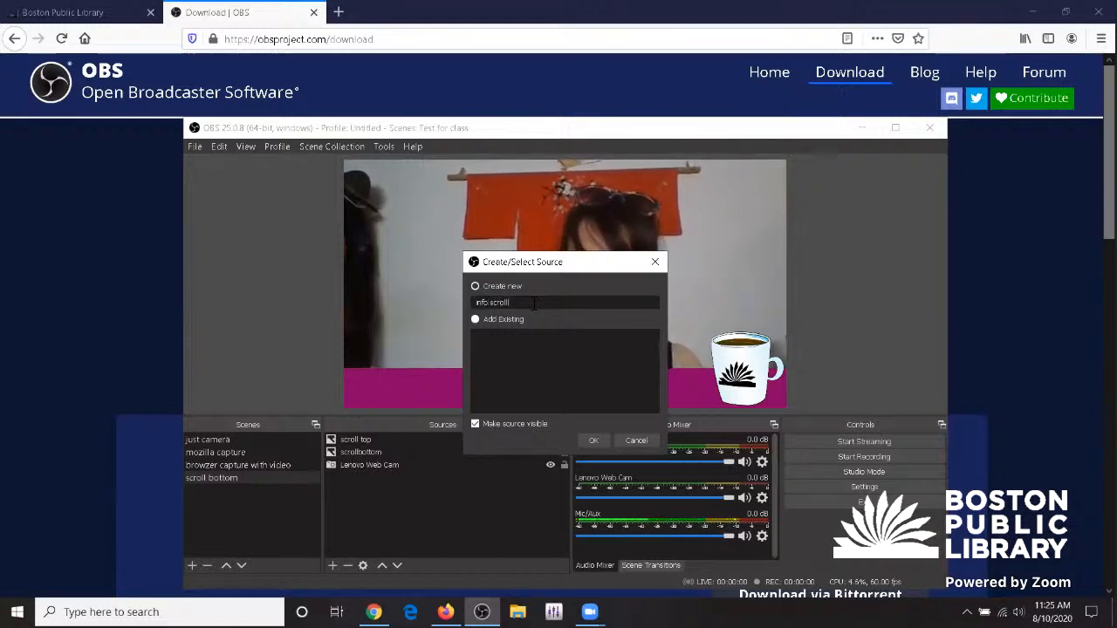
text(l)
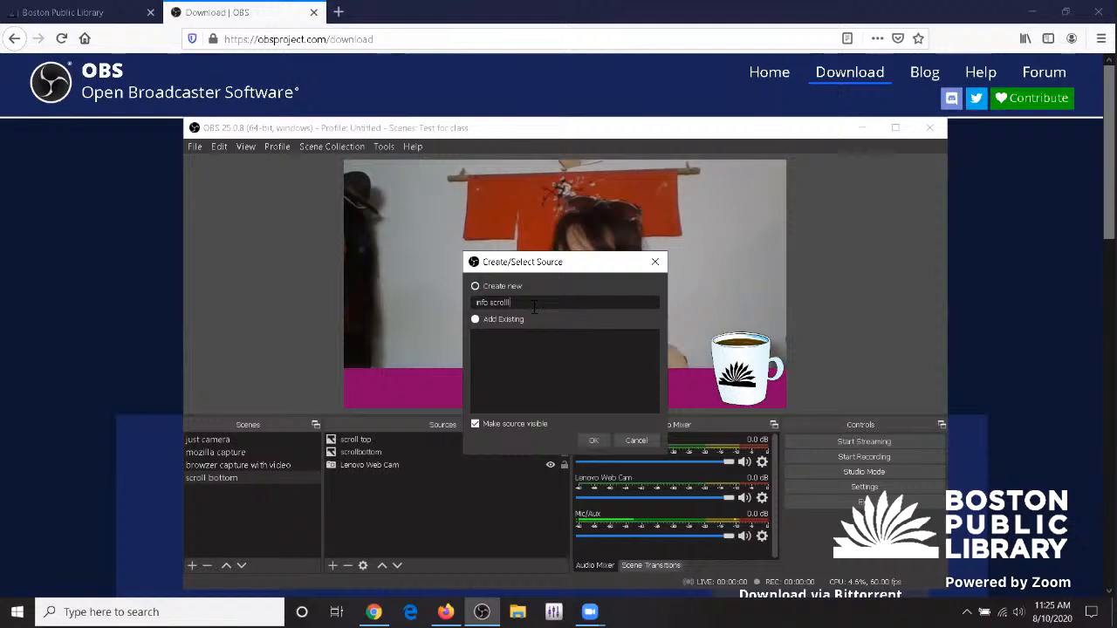
click(594, 441)
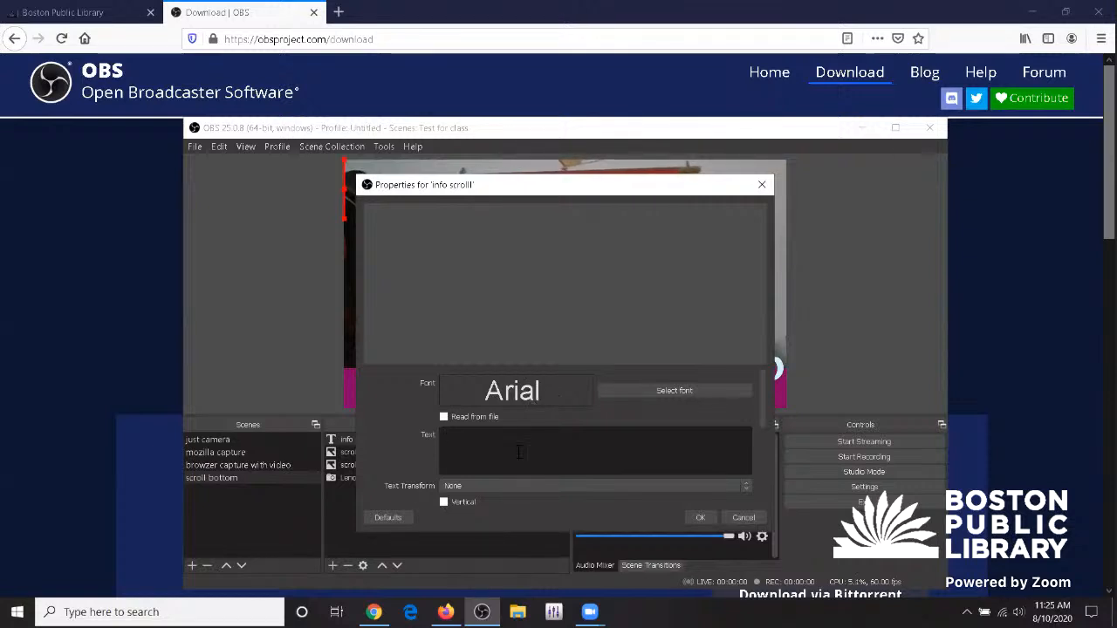
- Enter the person's first name followed by "is th the best ever" as the text of the info scrolll source
text(Aw)
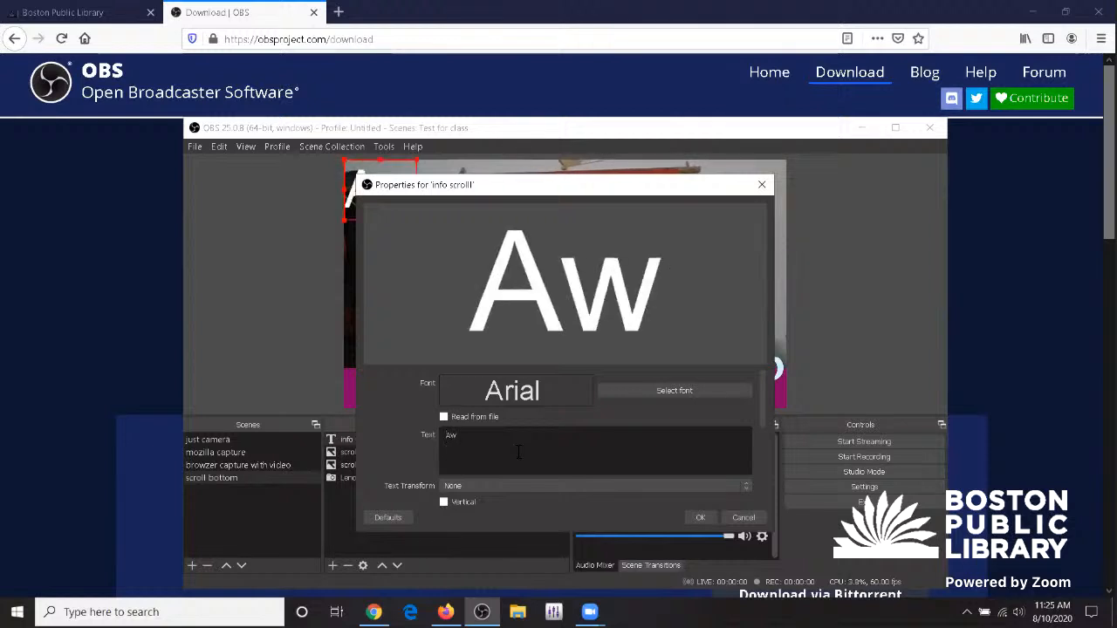
key(BackSpace)
key(BackSpace)
text(abmer)
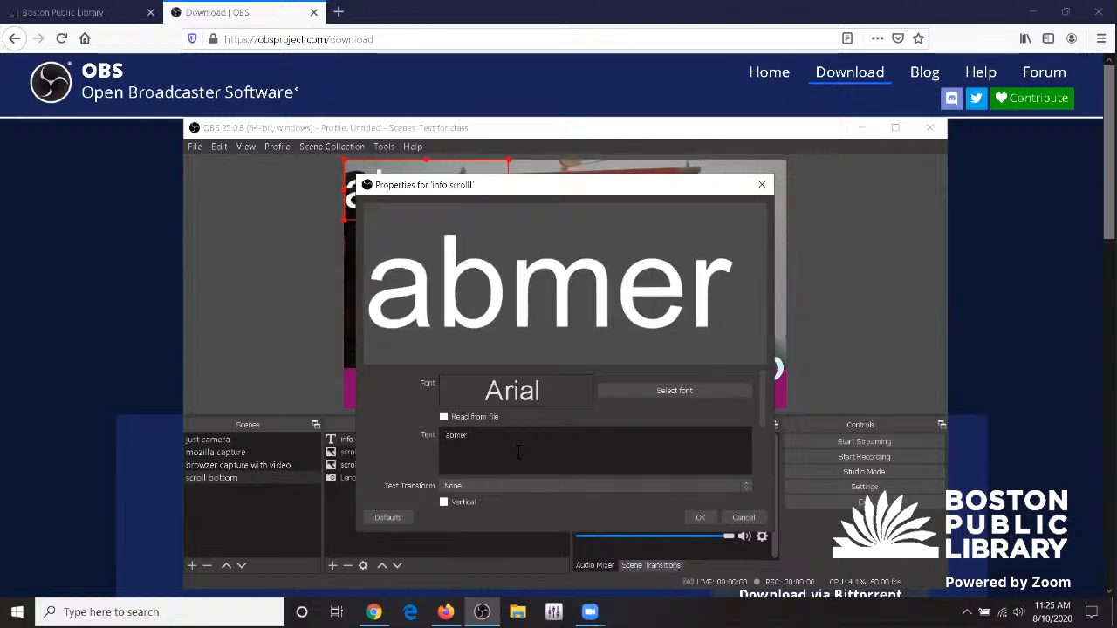
key(BackSpace)
key(BackSpace)
key(BackSpace)
key(BackSpace)
key(BackSpace)
key(BackSpace)
text(Amber)
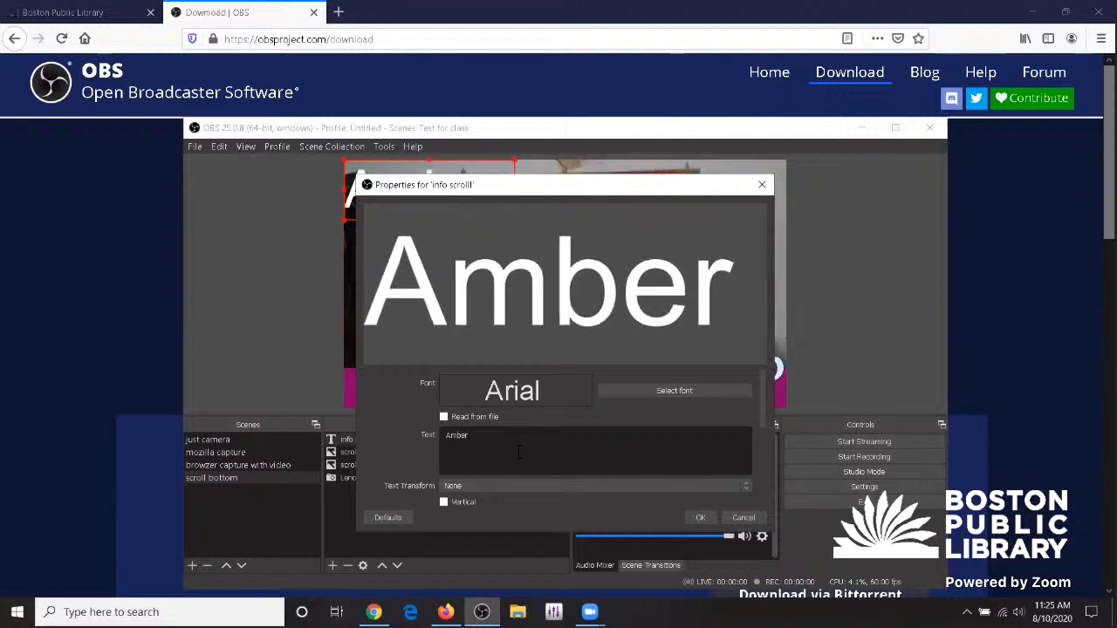
text( is th the b)
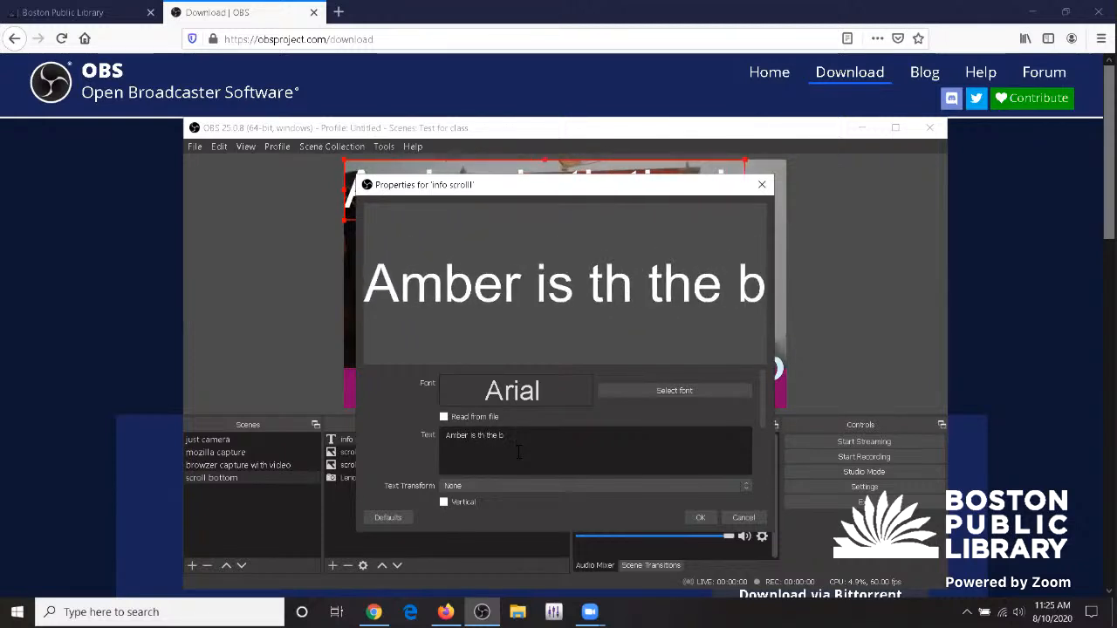
text(est)
key(BackSpace)
key(BackSpace)
text(est eve)
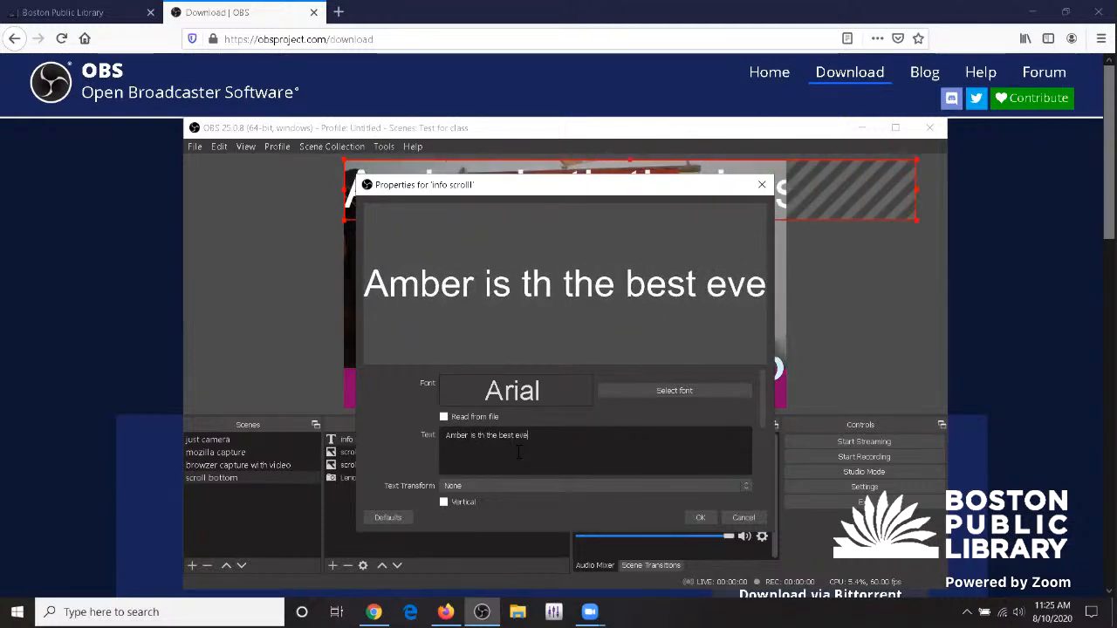
text(r)
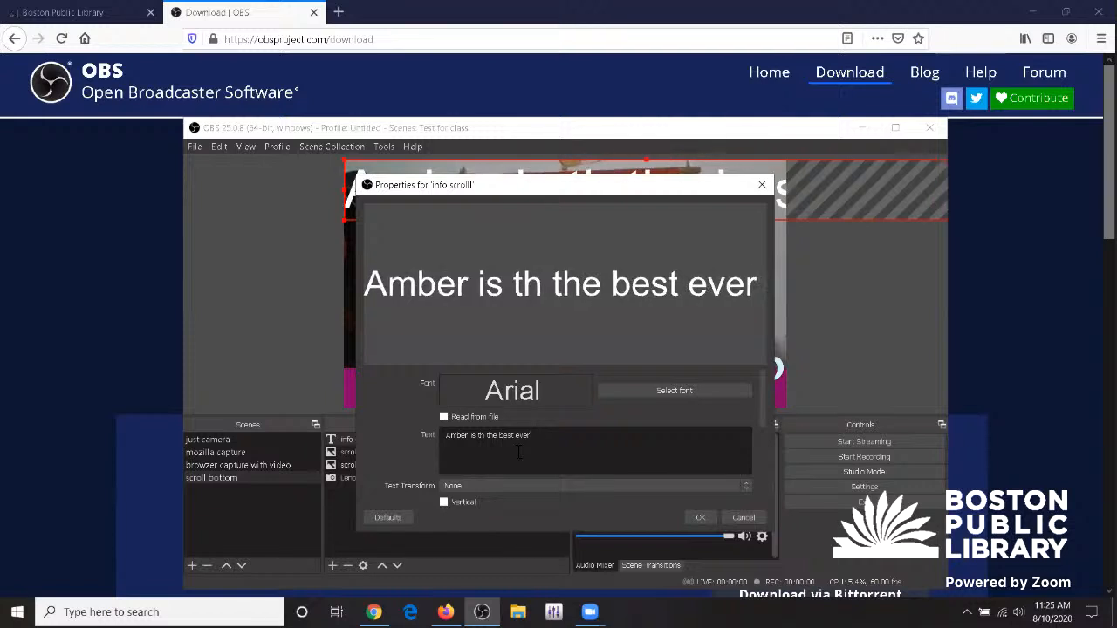
- Append the hashtag "#CoolKid" and a closing "--" to the end of the source text
text( #Vo)
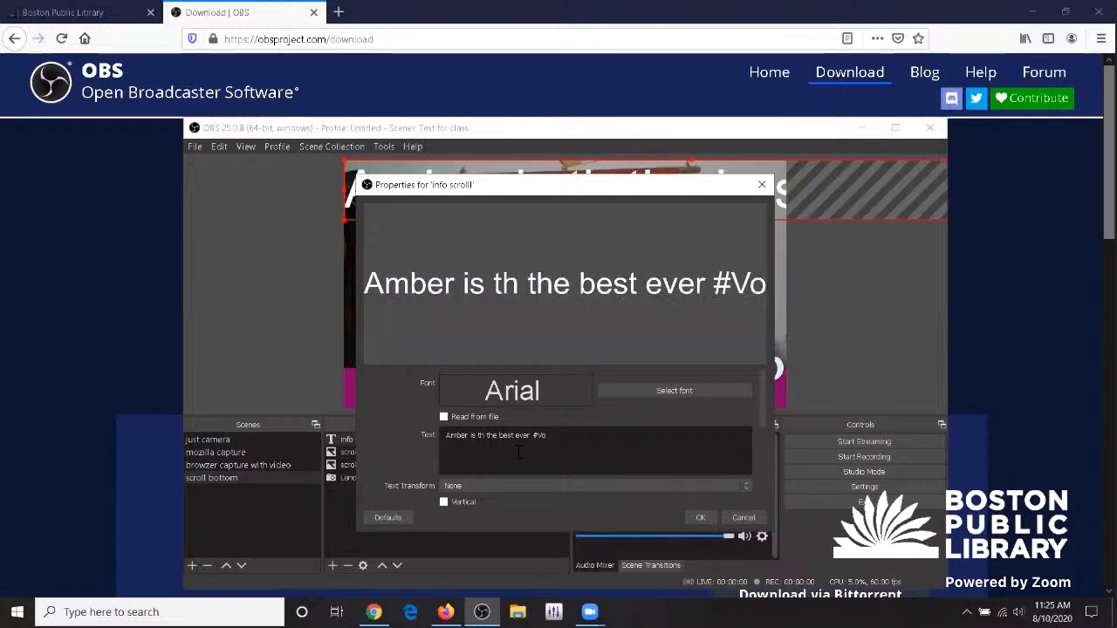
key(BackSpace)
key(BackSpace)
text(Cool L)
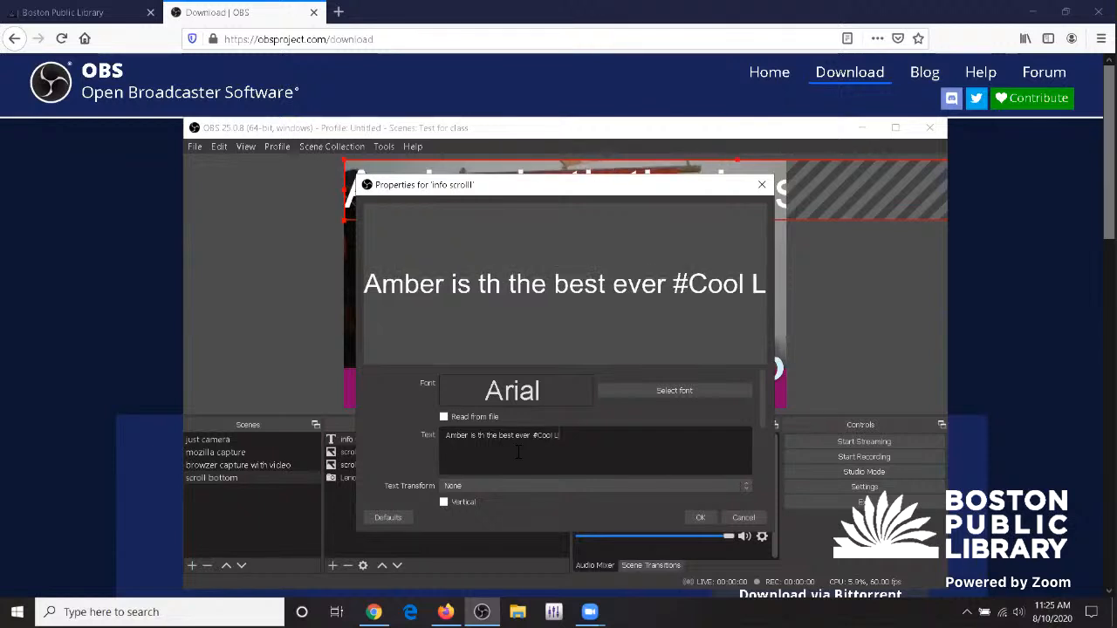
key(BackSpace)
key(BackSpace)
text(Kidd)
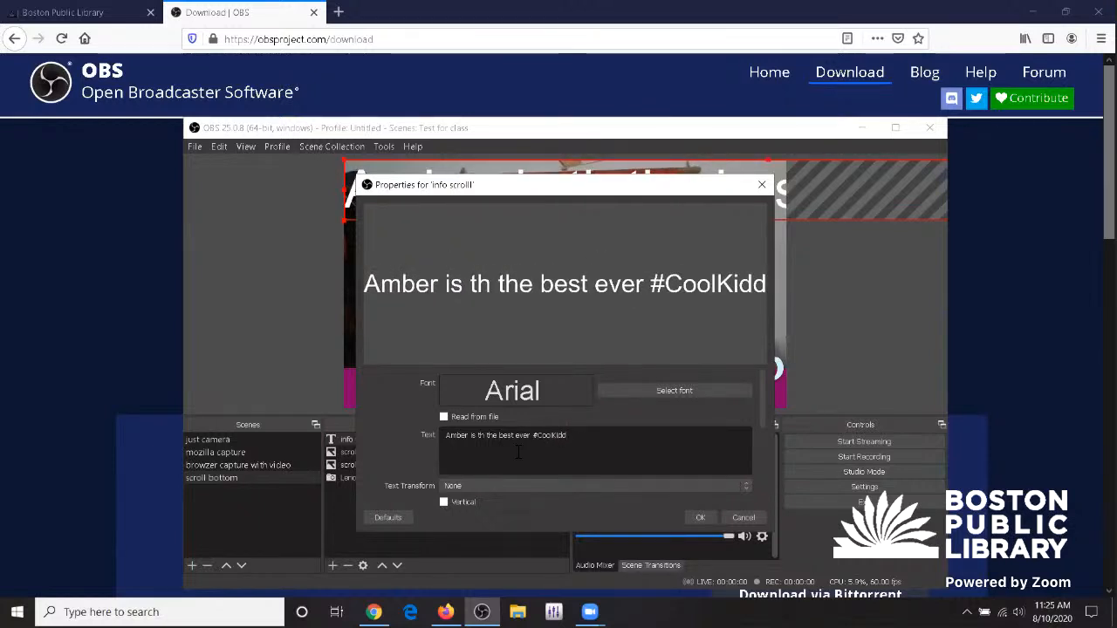
key(BackSpace)
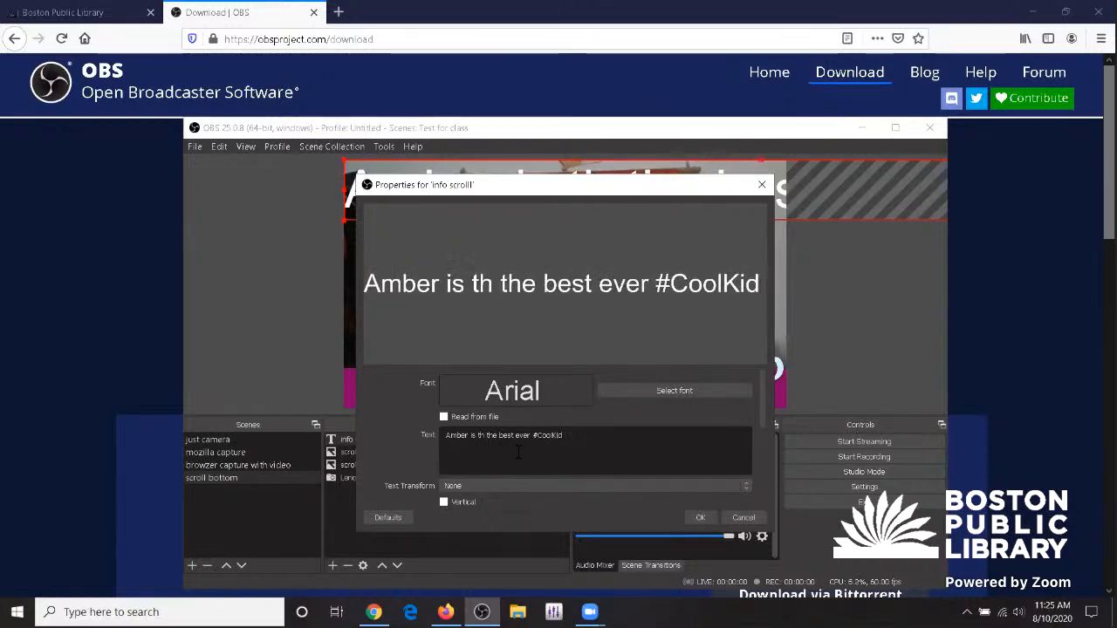
text(--)
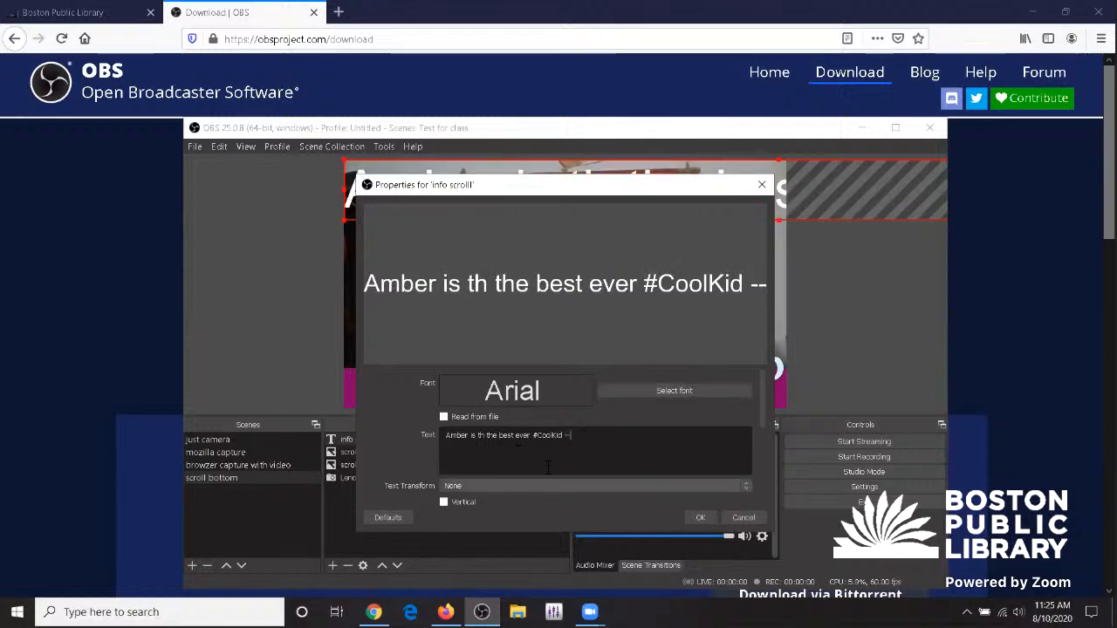
- Try the Uppercase, Lowercase and Start Case text transforms on the info scrolll text
click(513, 487)
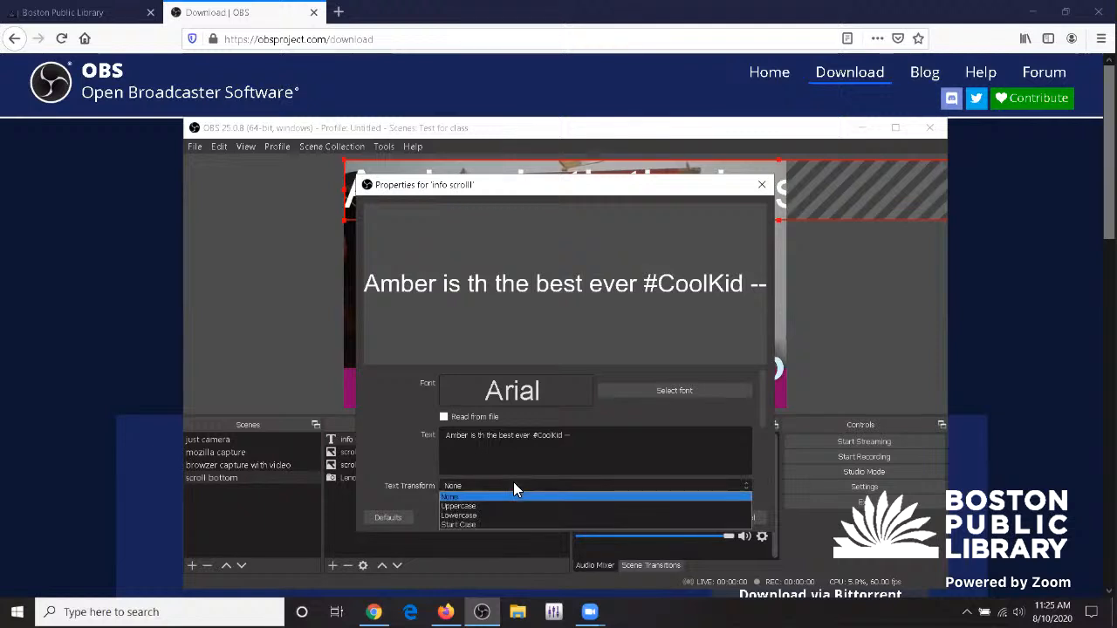
click(509, 506)
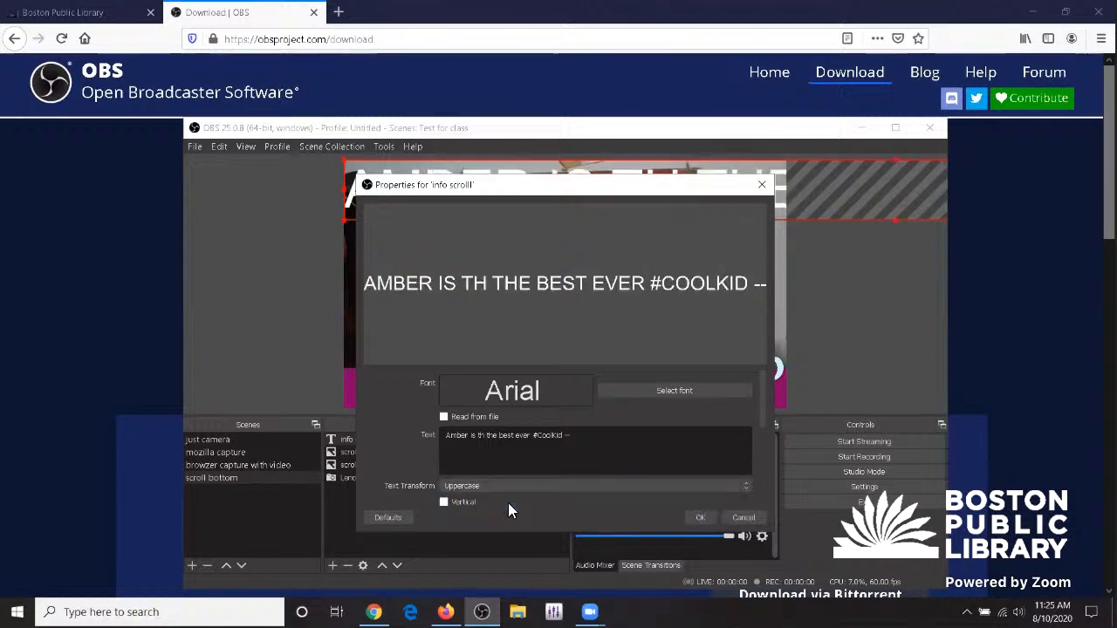
click(506, 485)
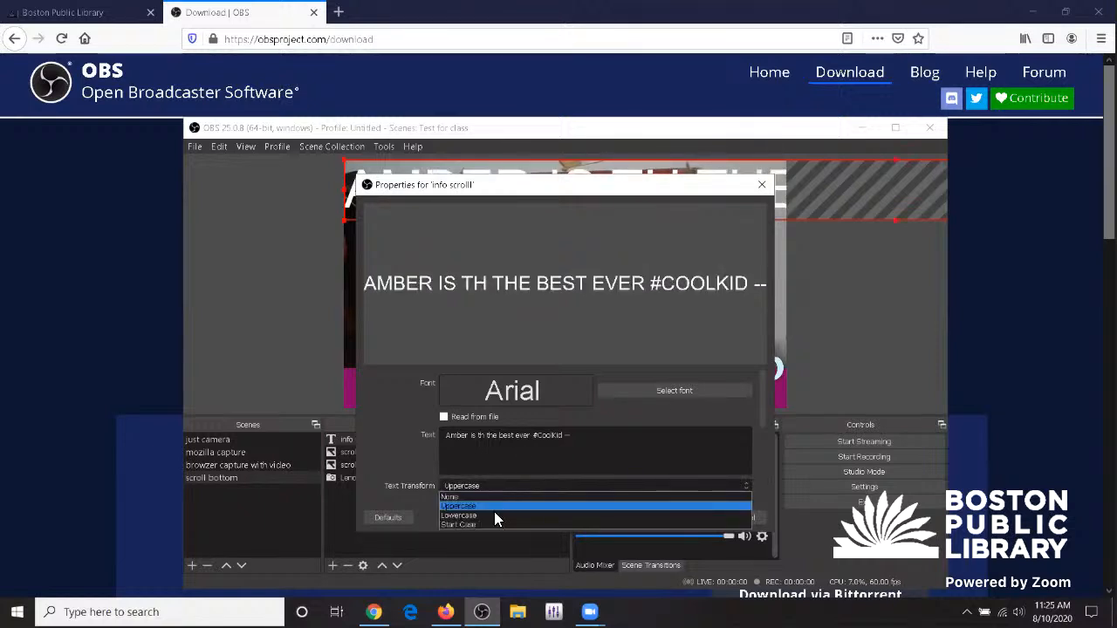
click(499, 509)
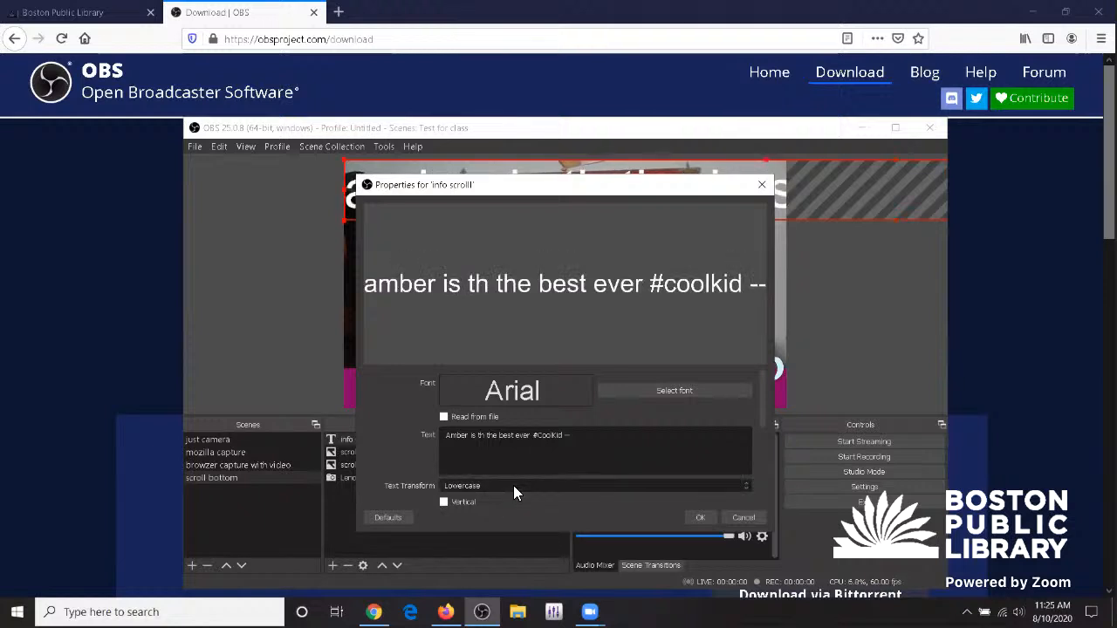
click(513, 485)
click(495, 522)
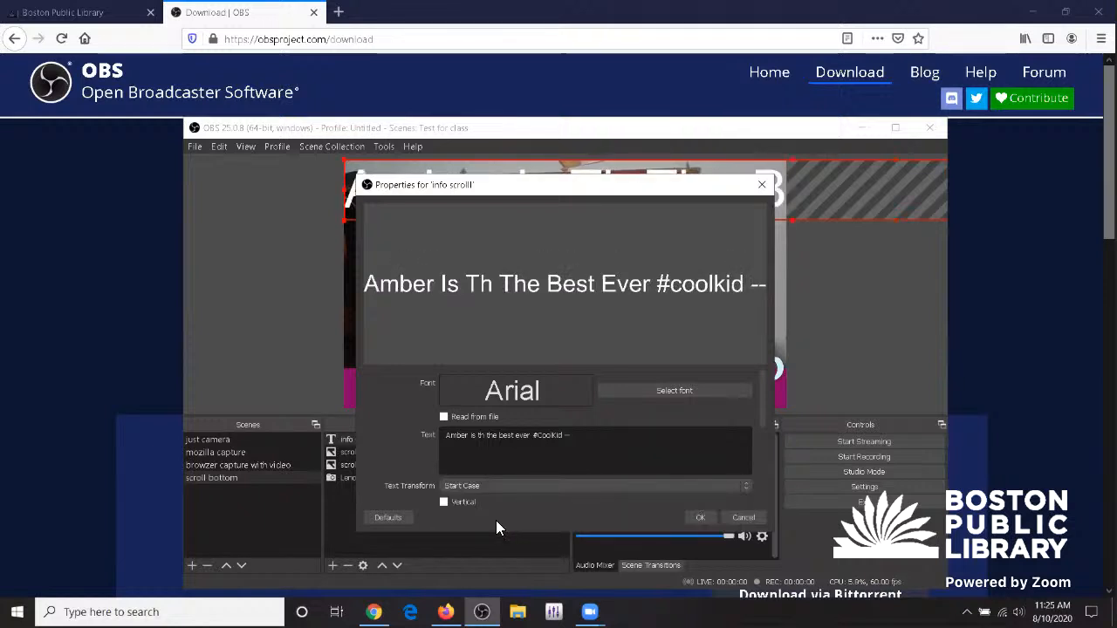
- Remove the stray "th" and its extra space from the text and set the text transform to None
click(489, 435)
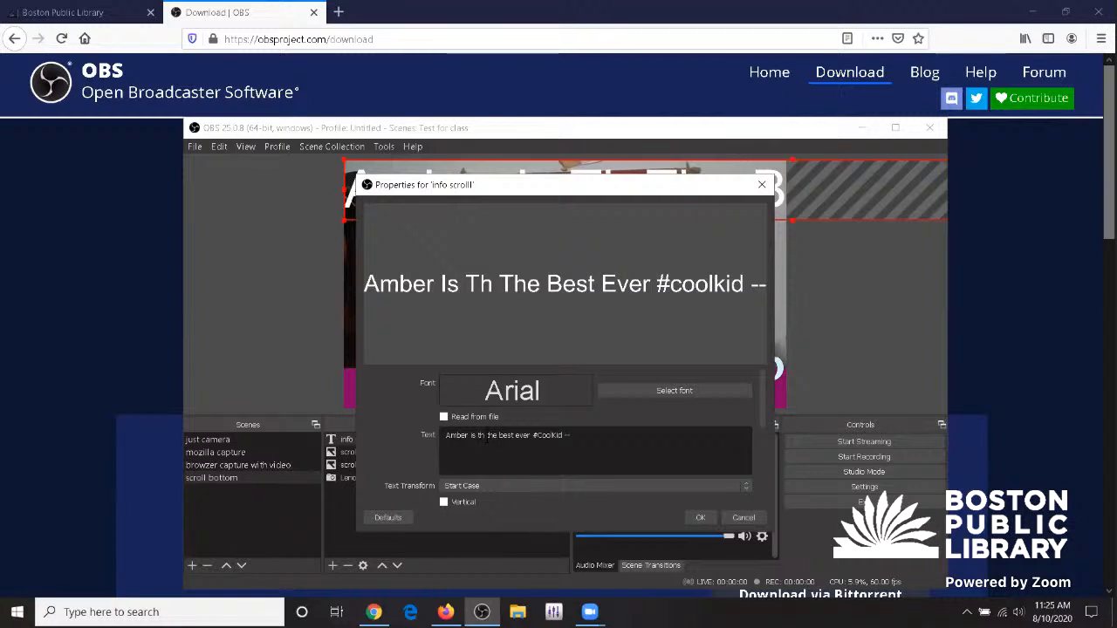
key(BackSpace)
key(BackSpace)
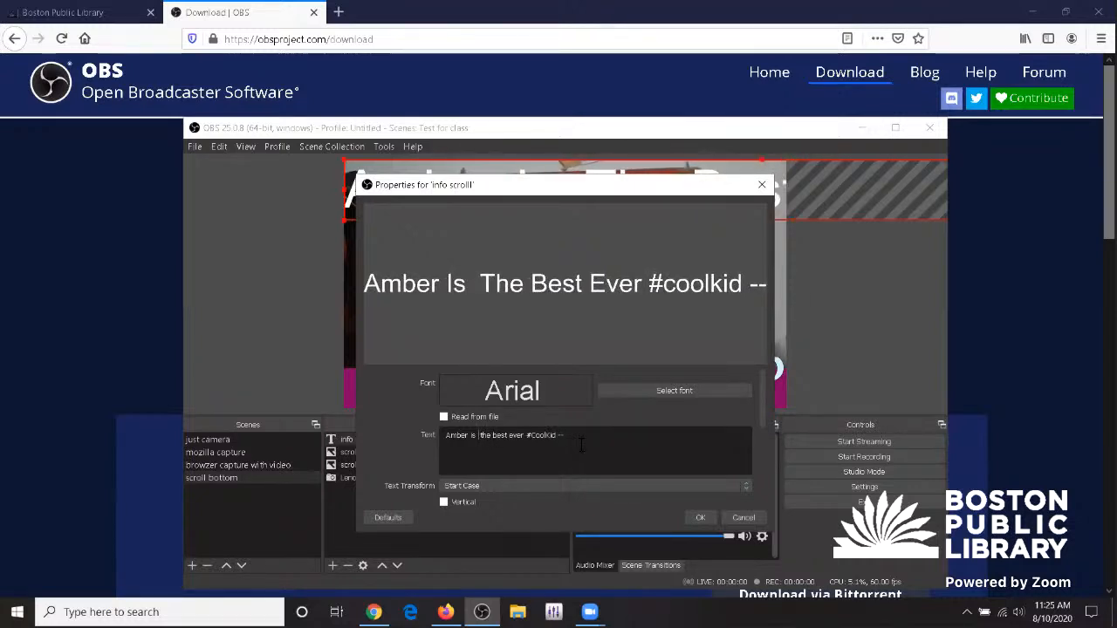
key(BackSpace)
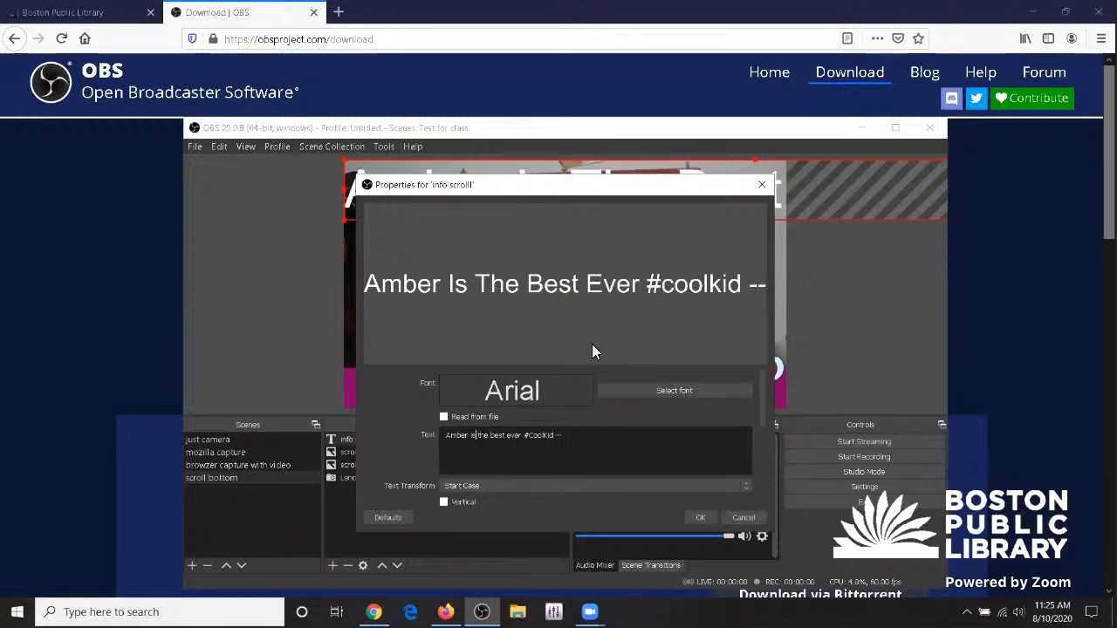
click(515, 487)
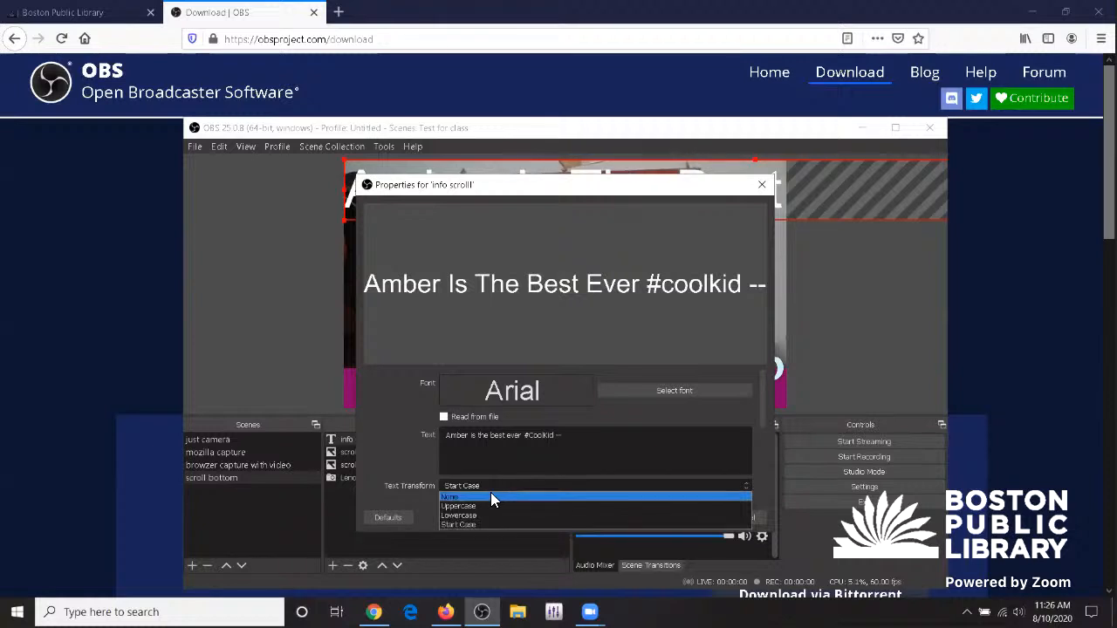
click(490, 496)
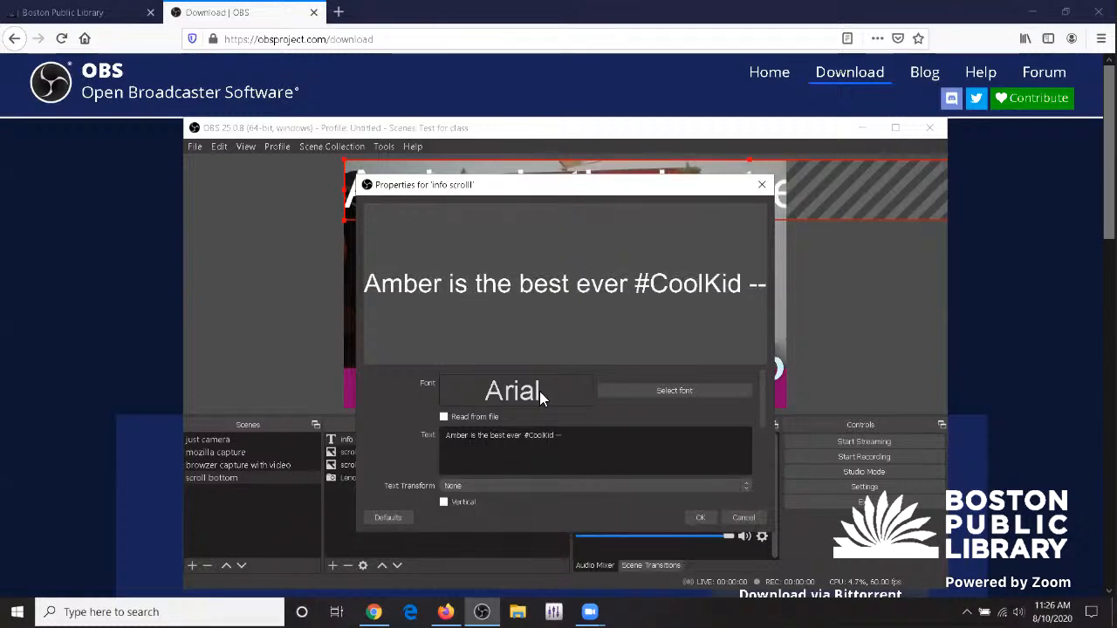
- Change the font of the info scrolll text to Tahoma in Bold style
click(646, 392)
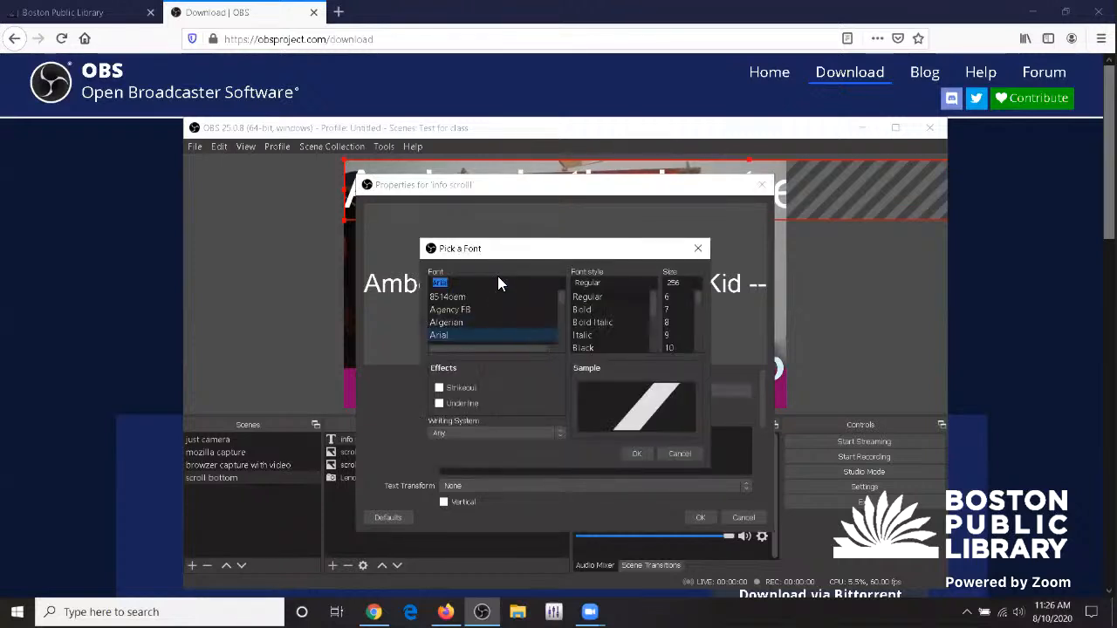
scroll(498, 314, down, 12)
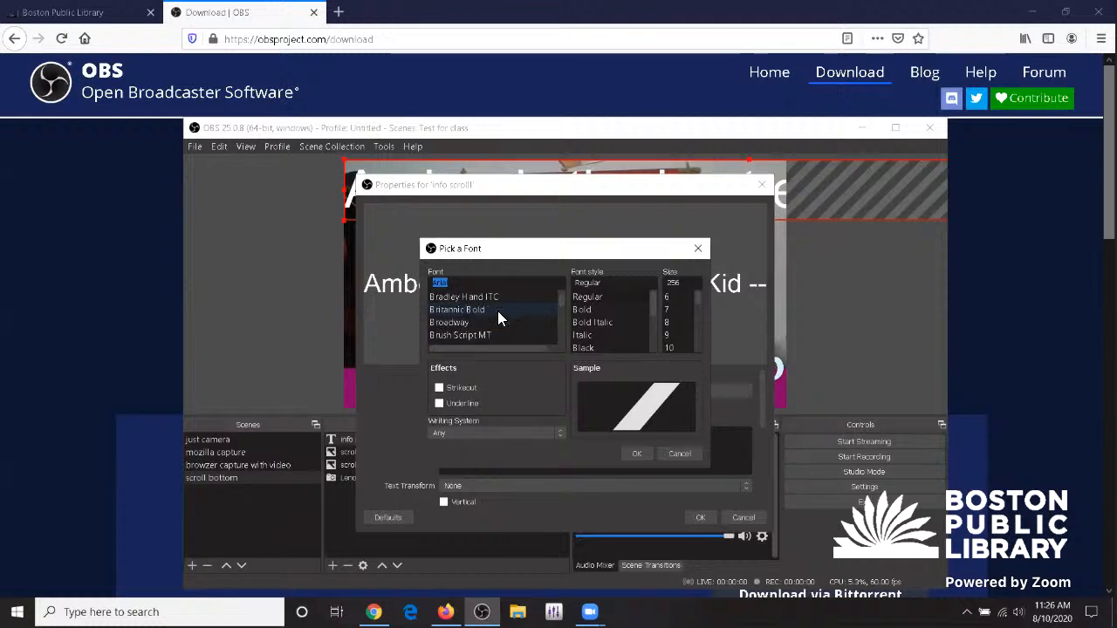
scroll(497, 311, down, 1)
click(454, 310)
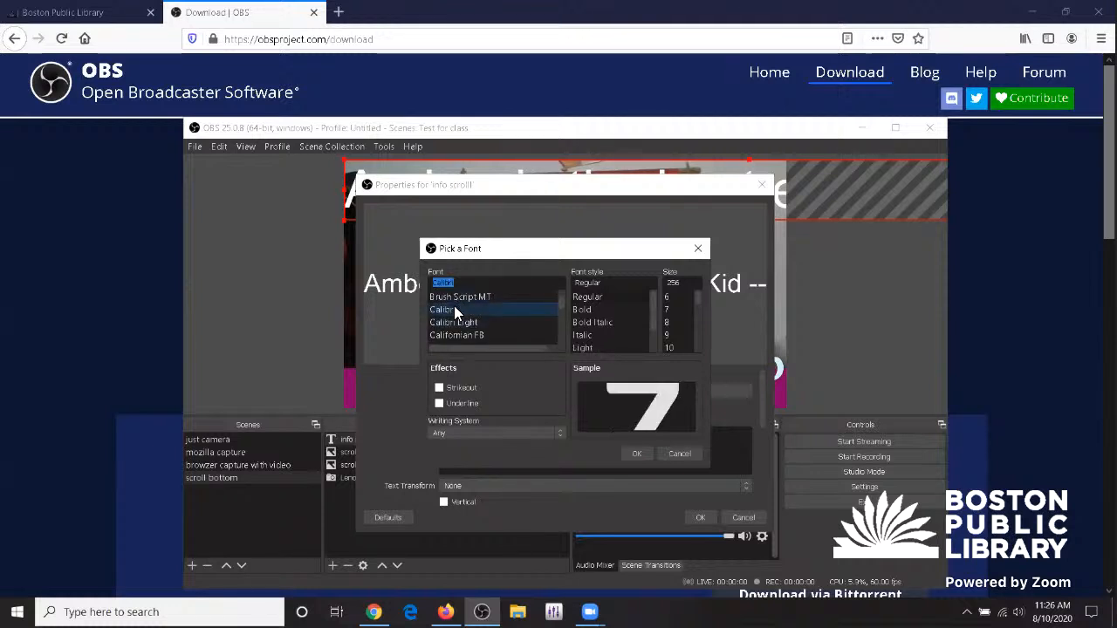
scroll(490, 309, down, 6)
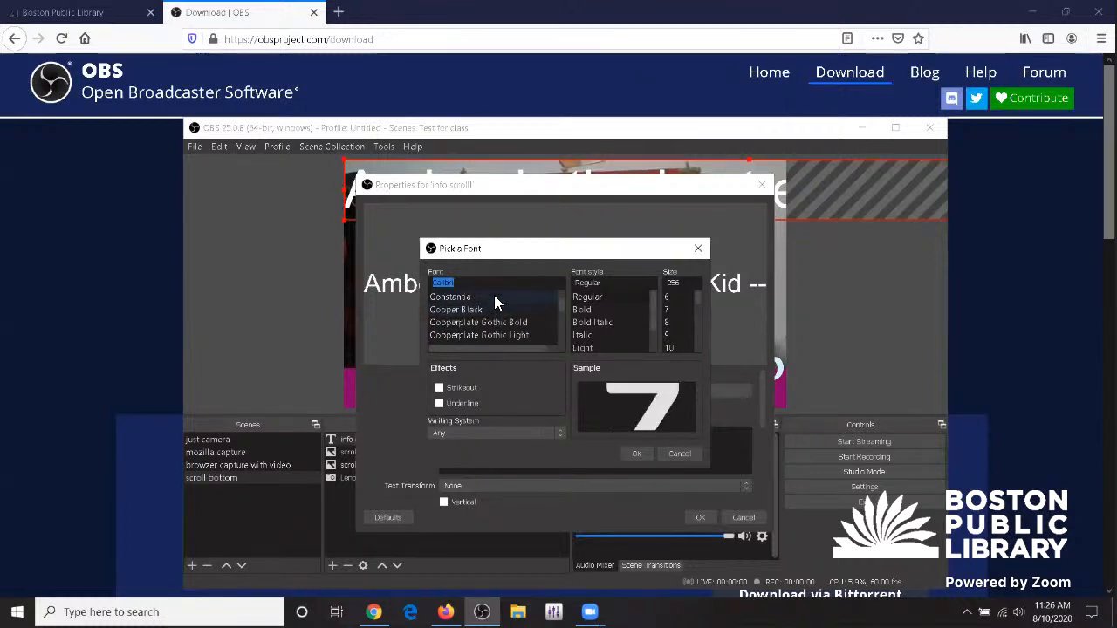
text(mo)
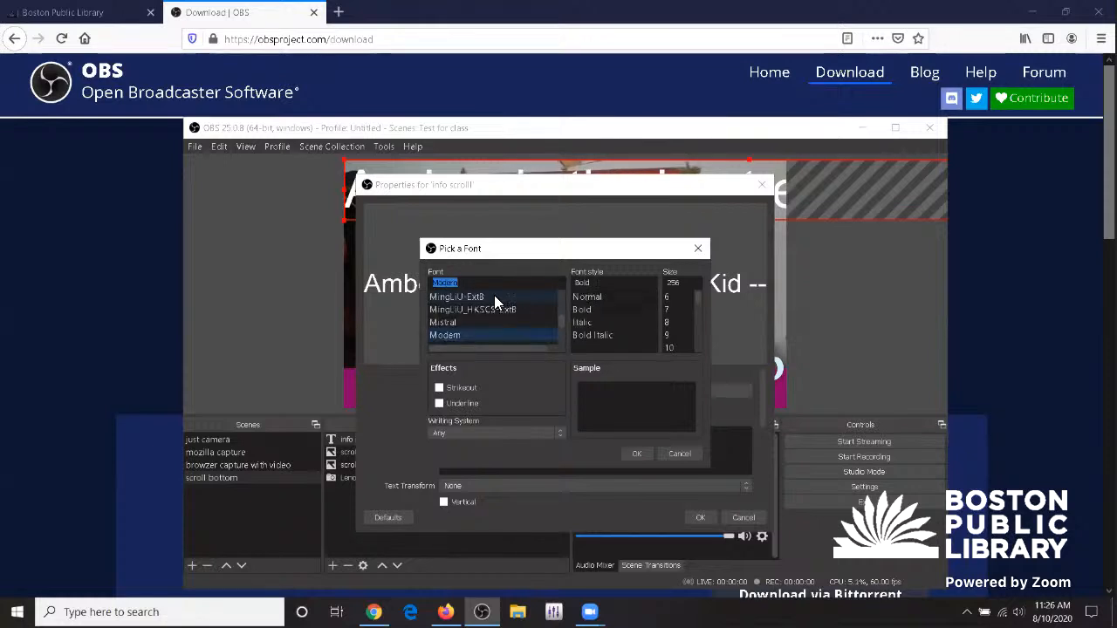
scroll(498, 309, down, 1)
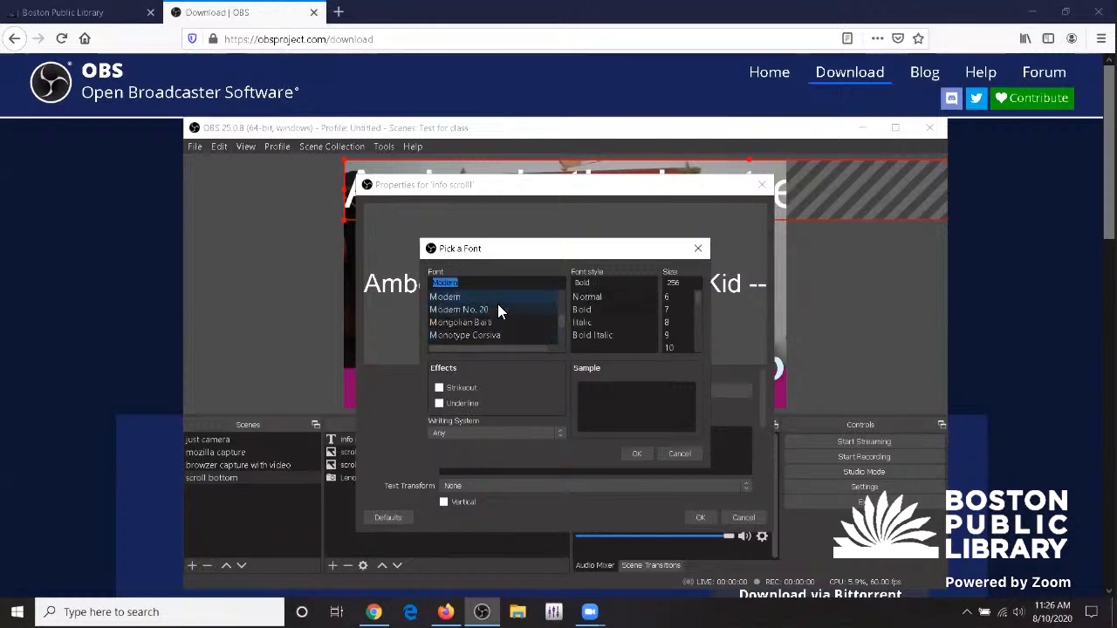
scroll(498, 309, down, 1)
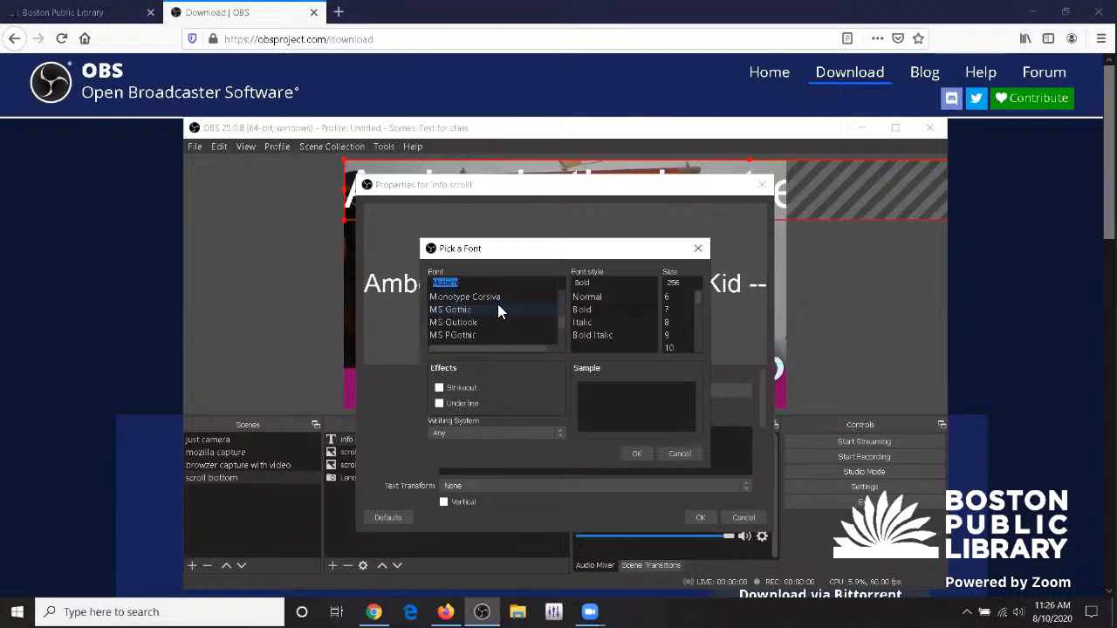
scroll(498, 310, down, 2)
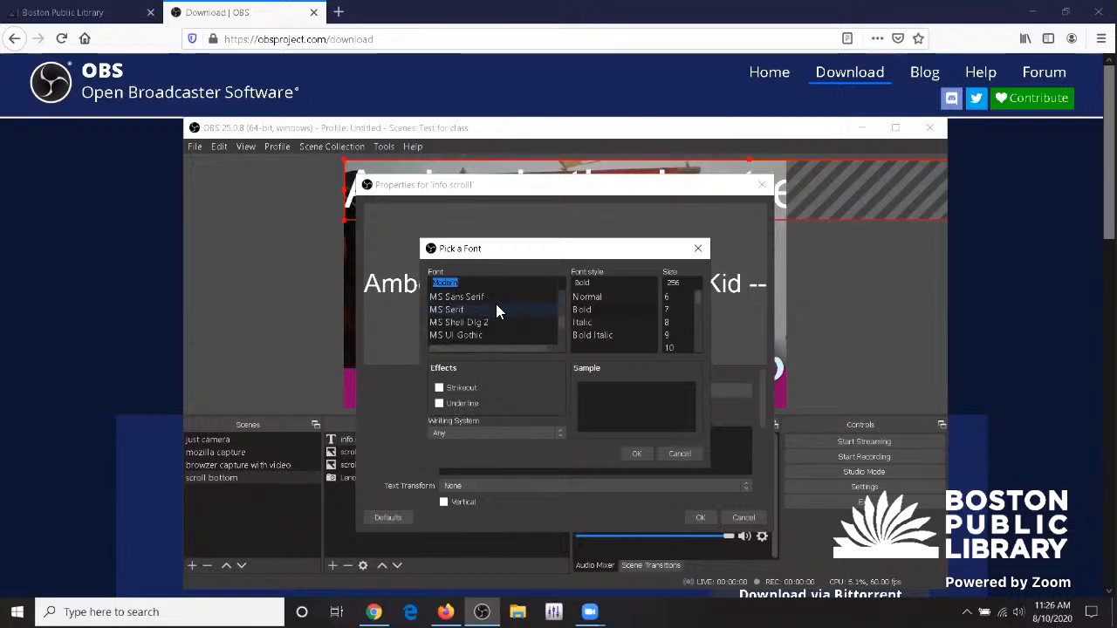
scroll(496, 310, up, 10)
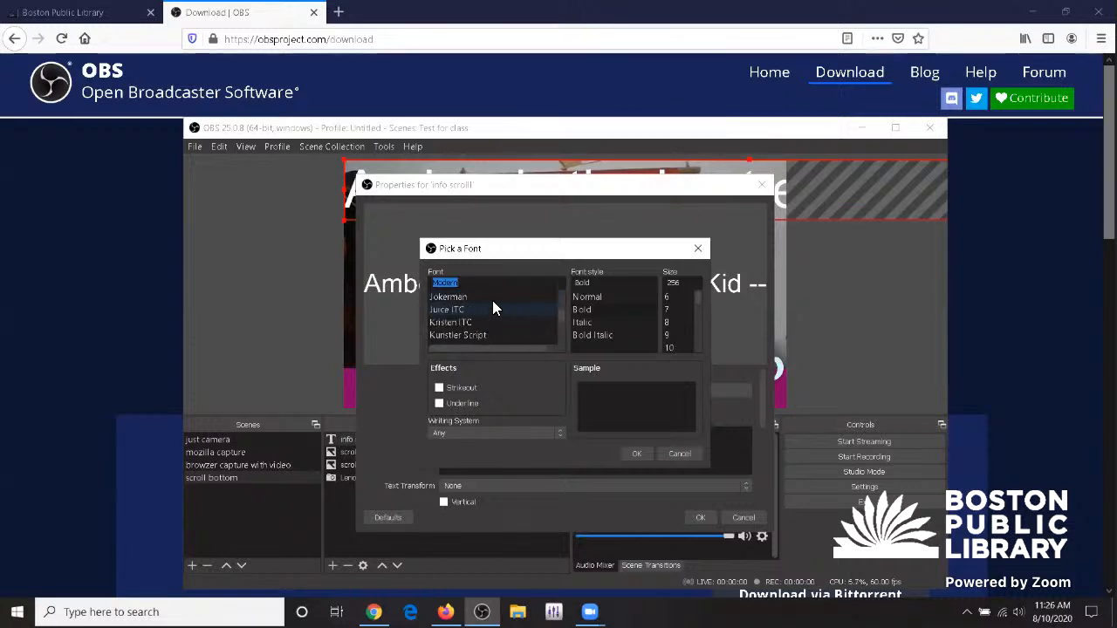
key(t)
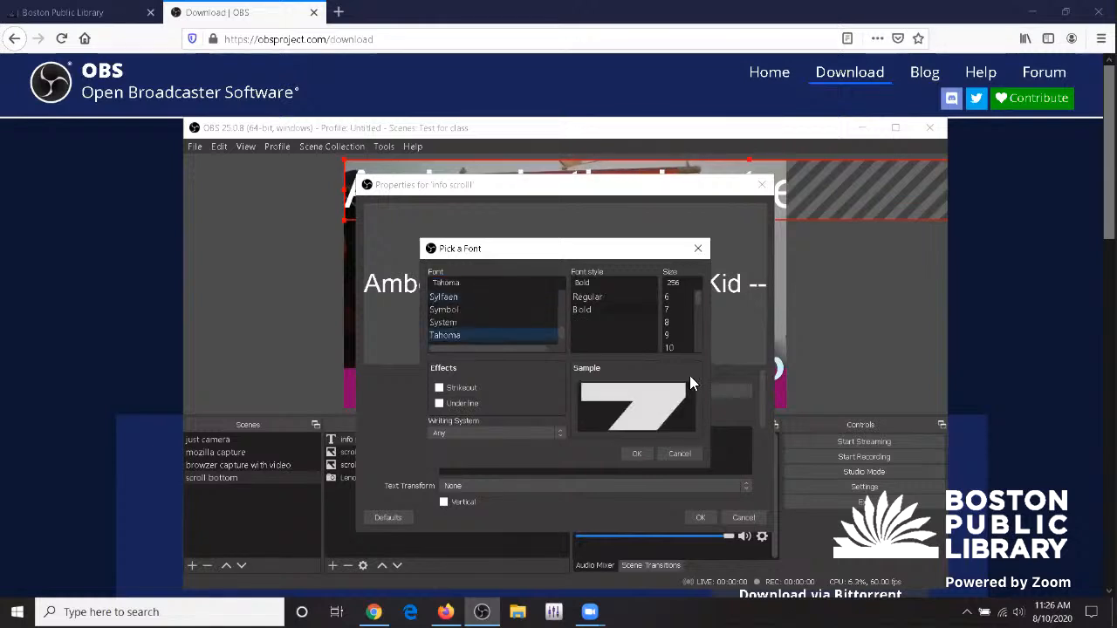
click(640, 455)
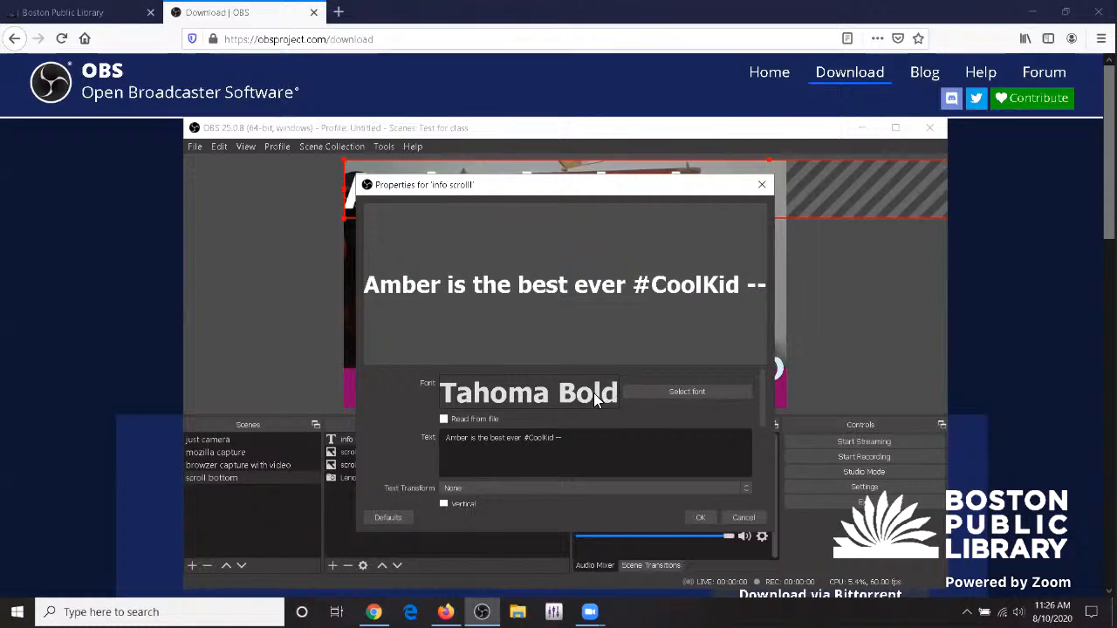
- Set the text color of the info scrolll source to the light pink basic color, #ffffaaff
scroll(593, 393, down, 3)
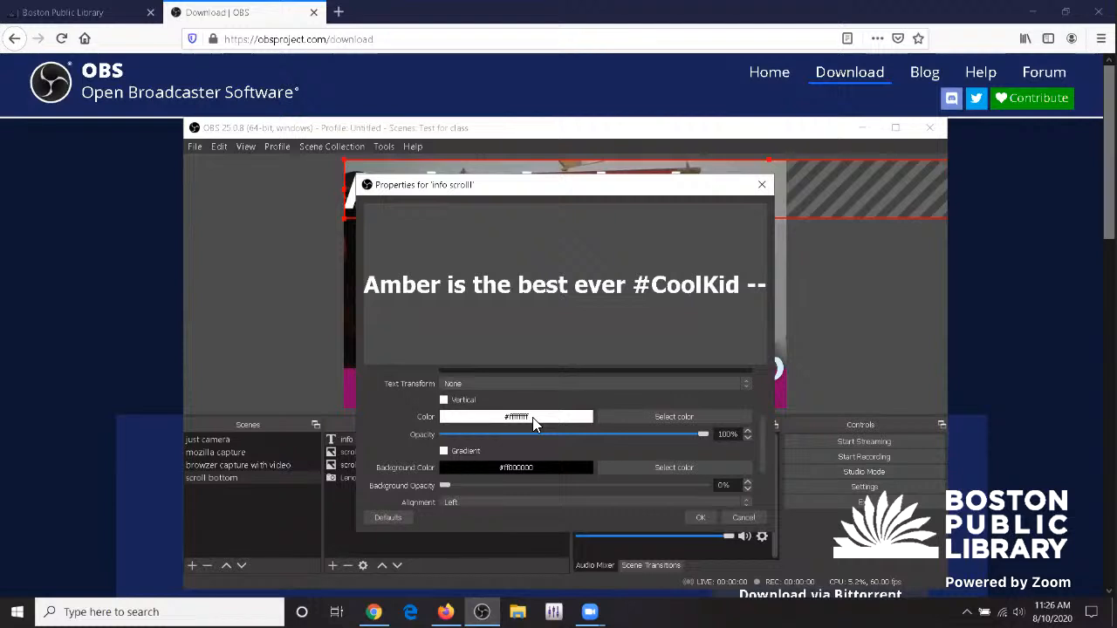
click(659, 419)
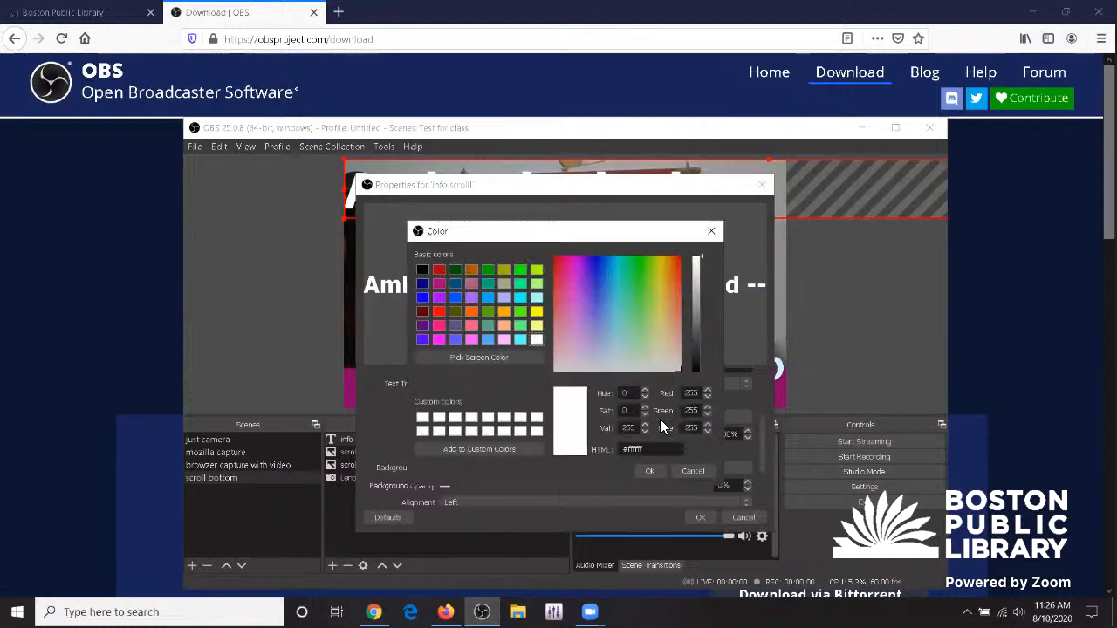
click(503, 339)
click(650, 472)
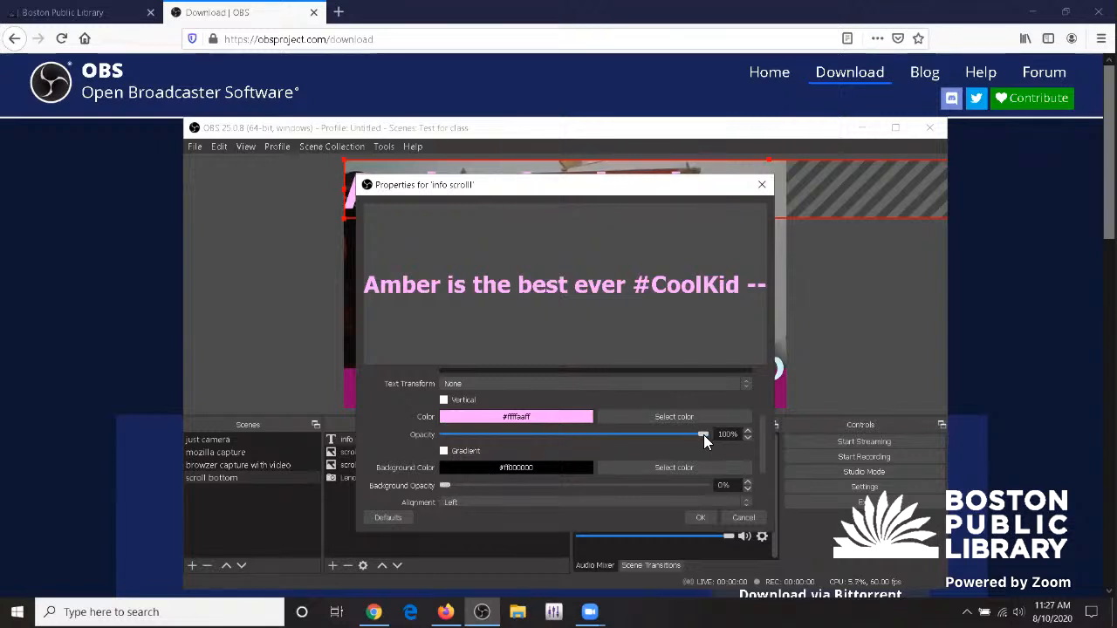
- Try the info scrolll text at 57% opacity and return it to 100%
drag(704, 435, 592, 451)
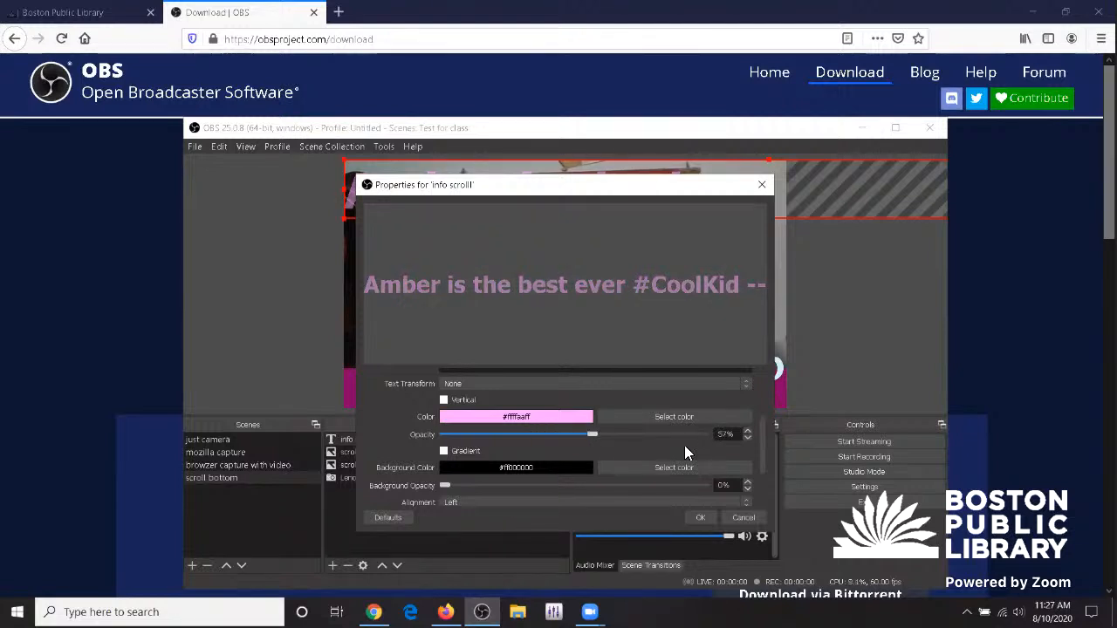
drag(685, 448, 729, 446)
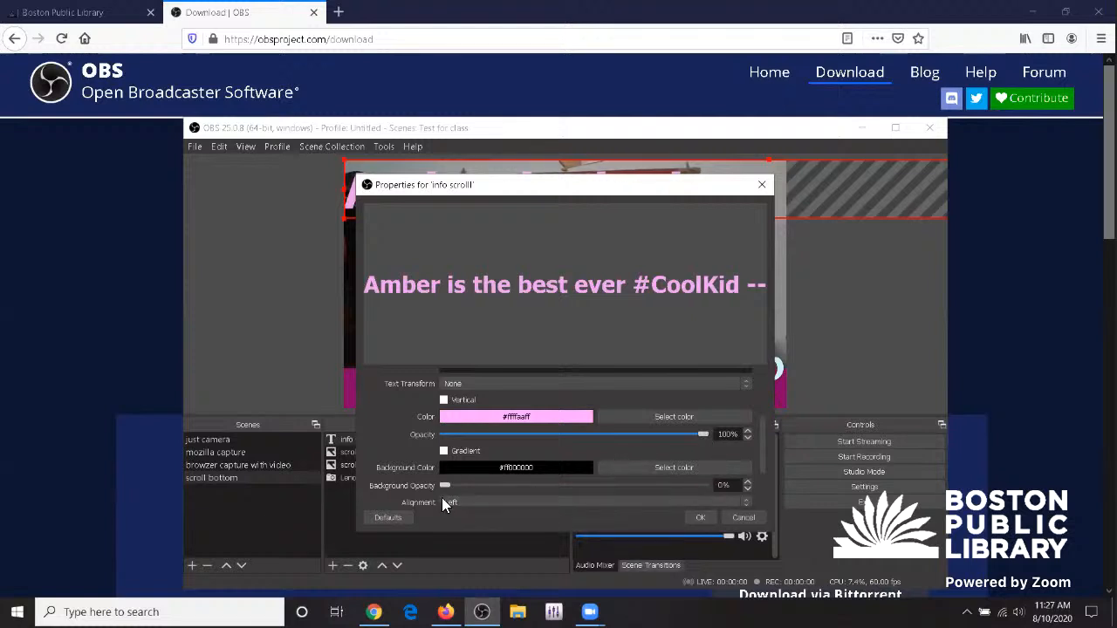
- Review the remaining background, alignment and outline options of the info scrolll text and apply its properties
scroll(515, 467, down, 2)
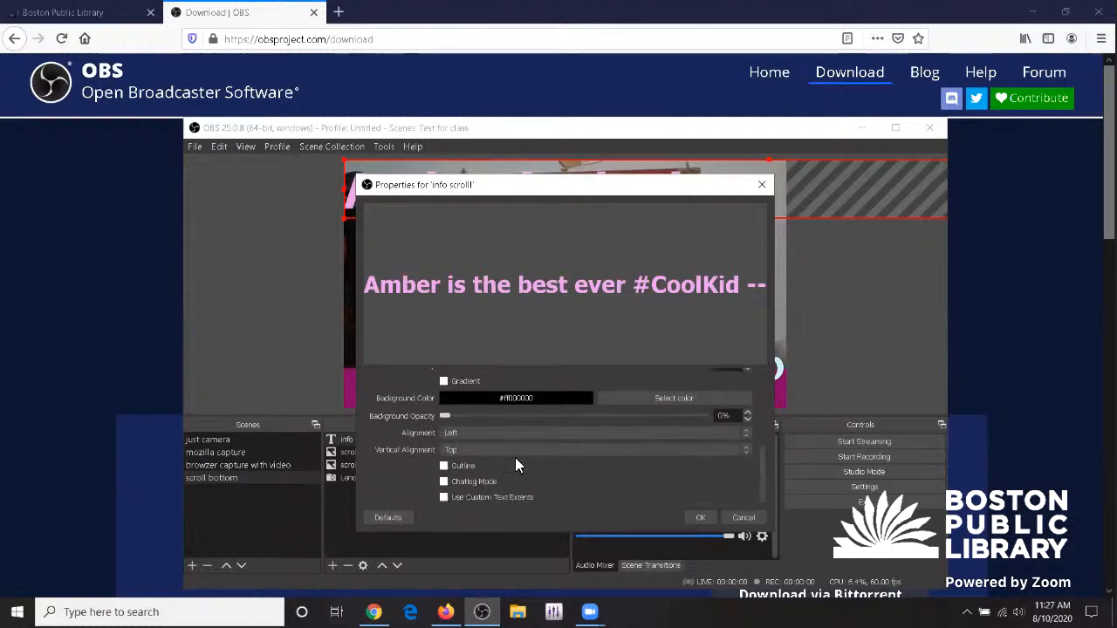
scroll(515, 467, down, 1)
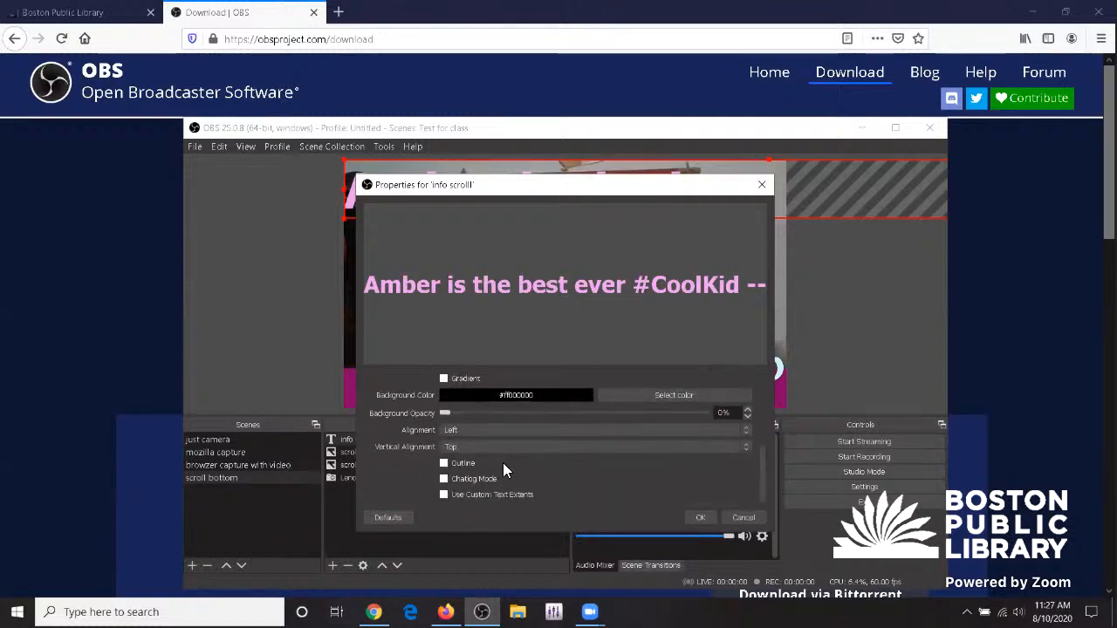
scroll(502, 465, up, 5)
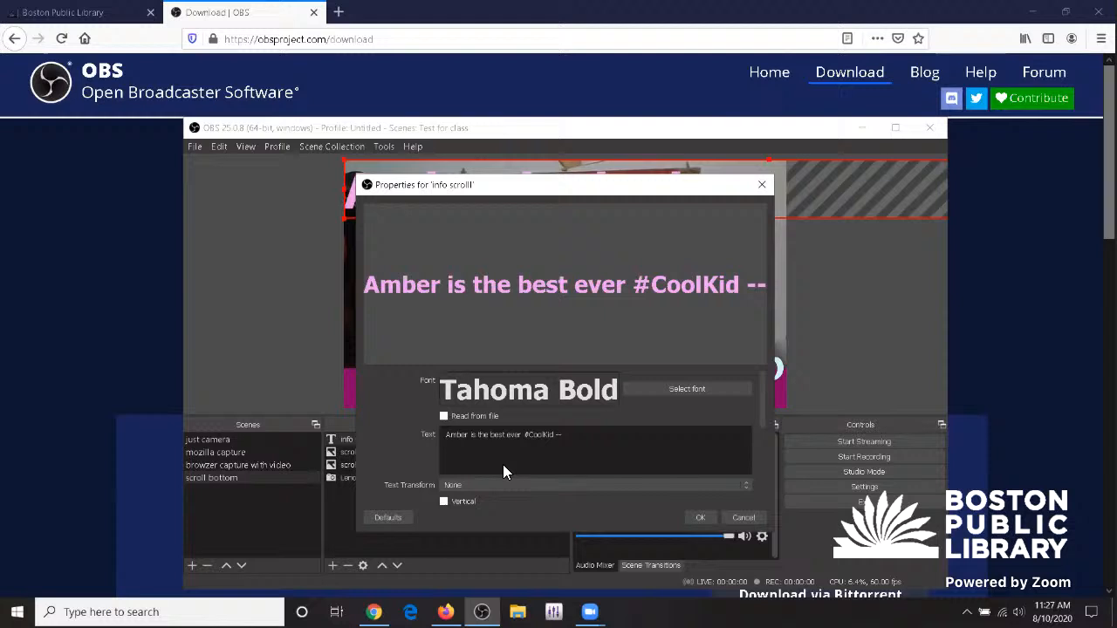
click(699, 519)
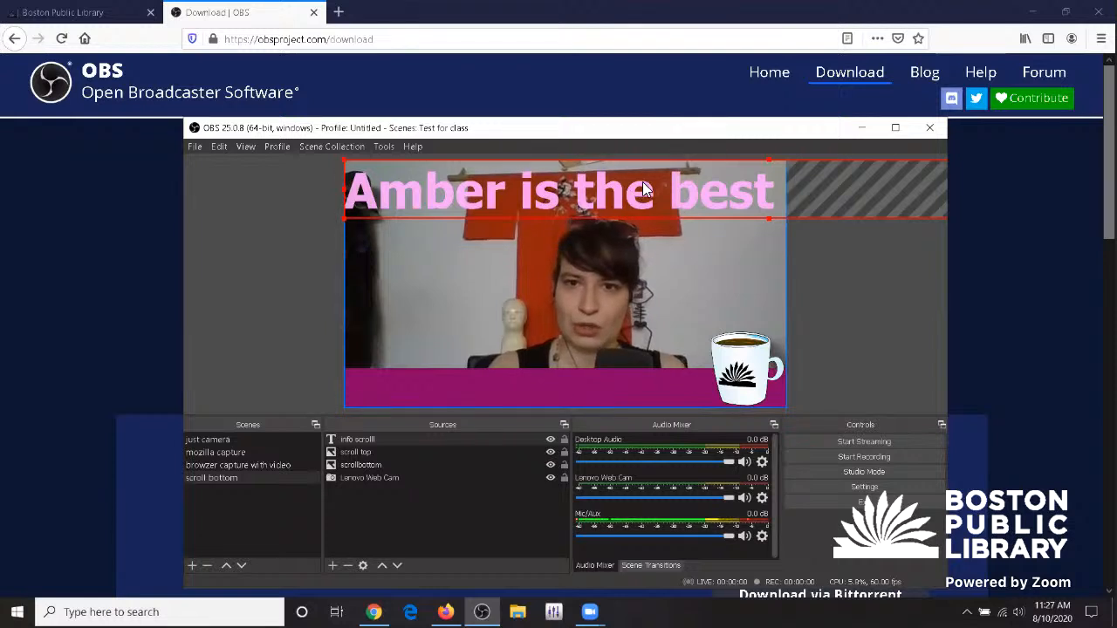
- Move the info scrolll text down onto the magenta banner and scale it down against the lower left corner of the canvas
drag(576, 196, 580, 384)
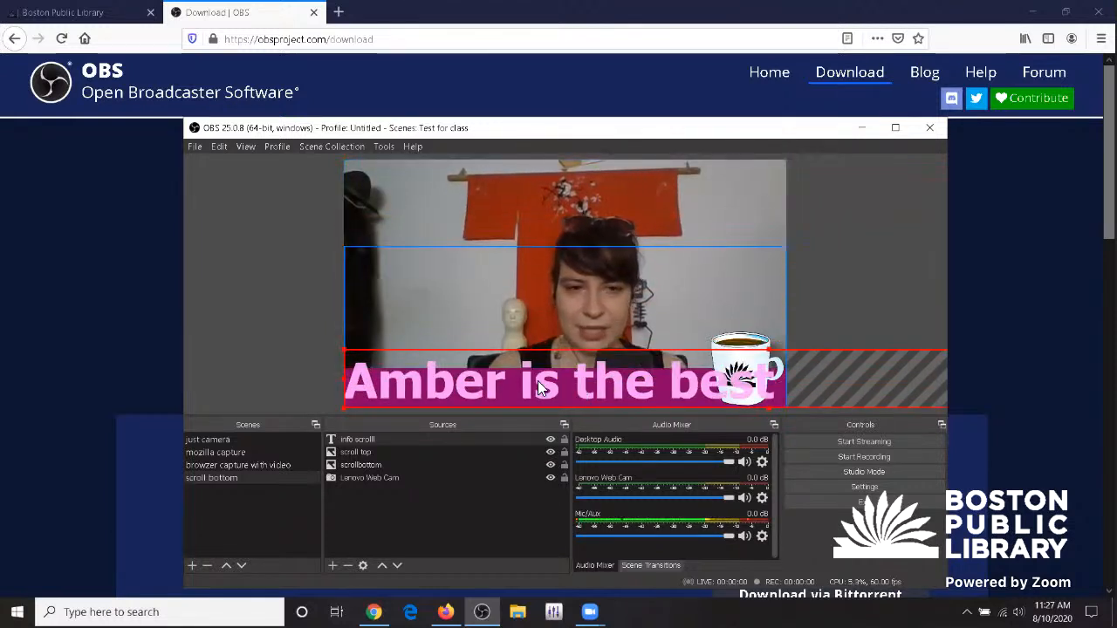
drag(347, 373, 532, 401)
drag(637, 386, 445, 394)
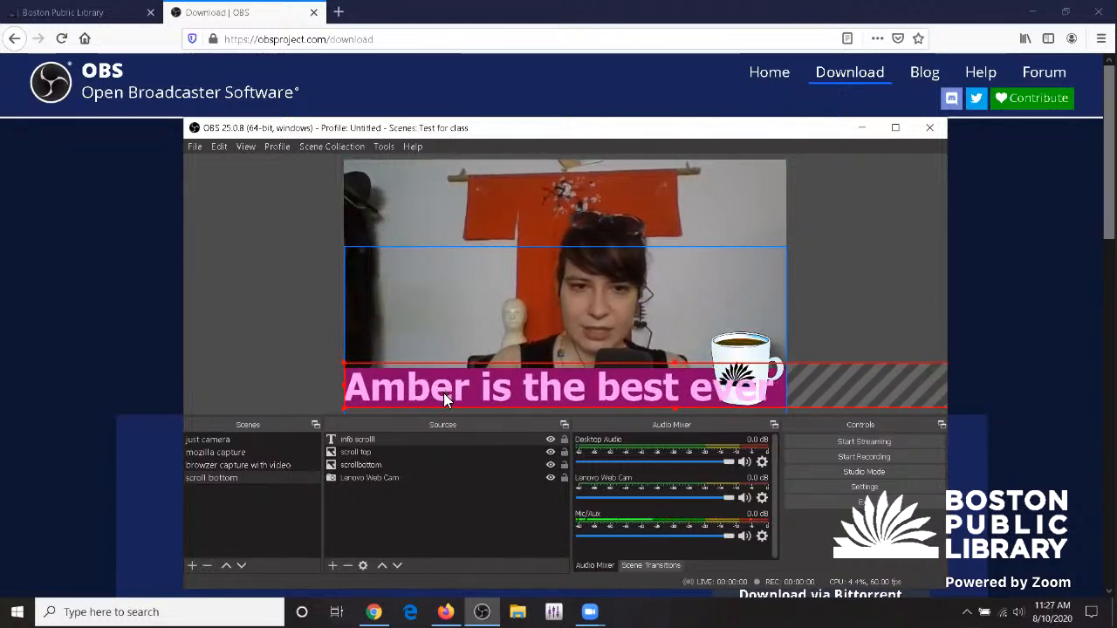
- Place info scrolll directly below scroll top in the source order and shrink the text to the height of the magenta banner
click(407, 439)
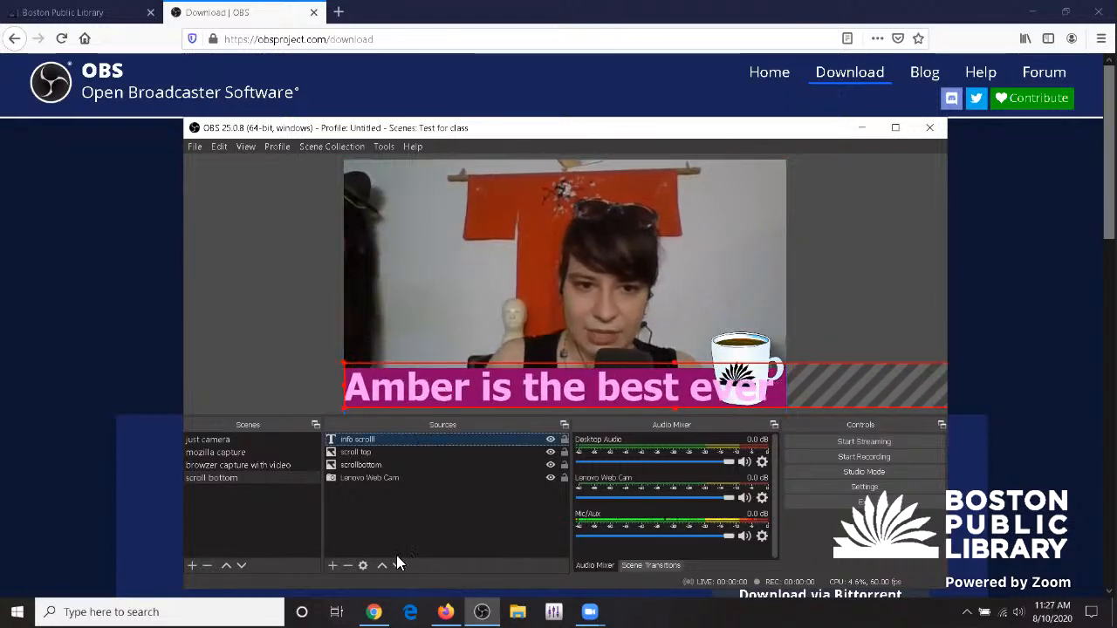
click(396, 565)
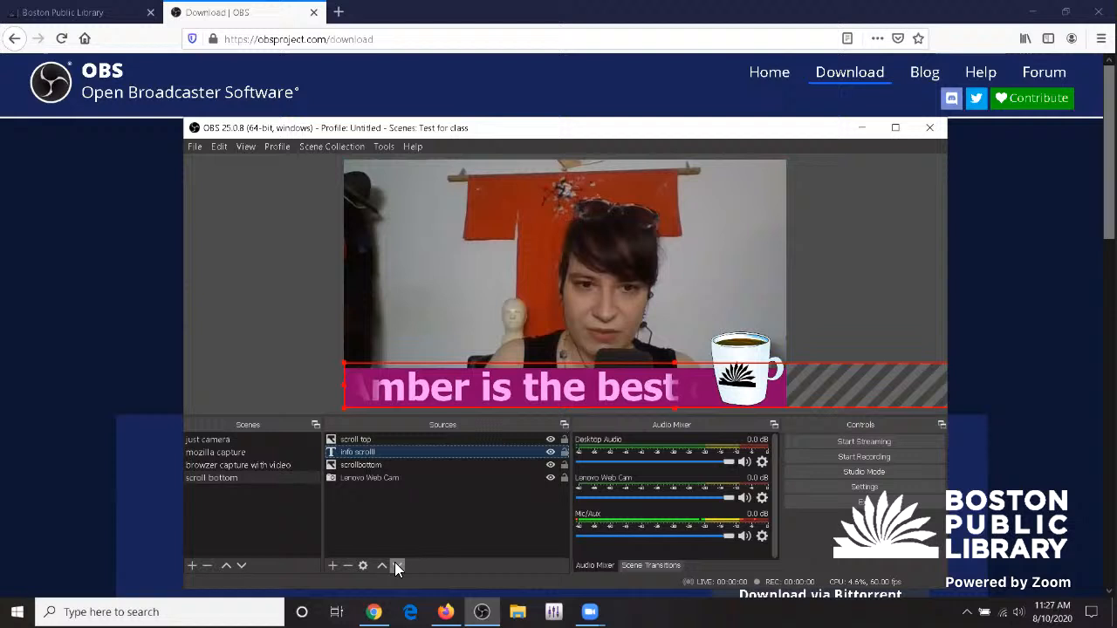
click(344, 360)
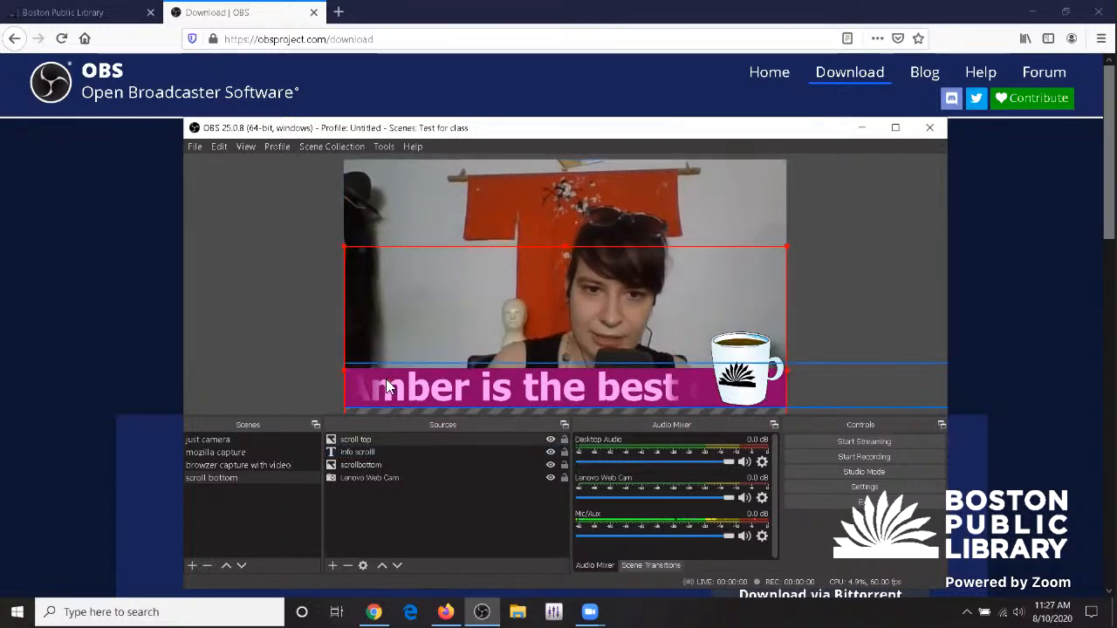
click(344, 366)
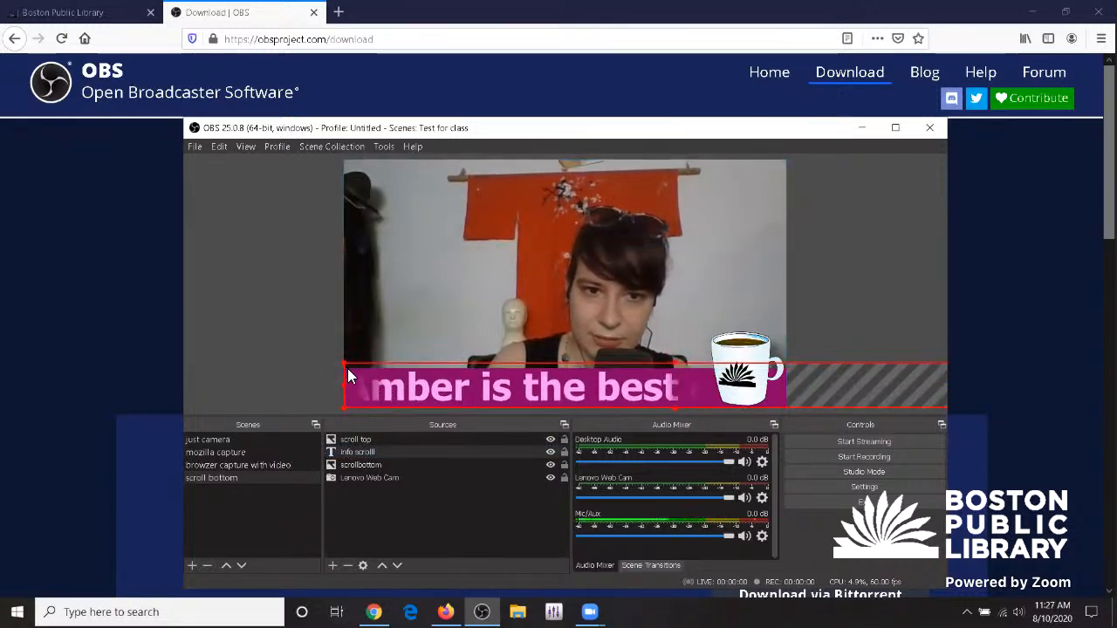
drag(348, 376, 377, 388)
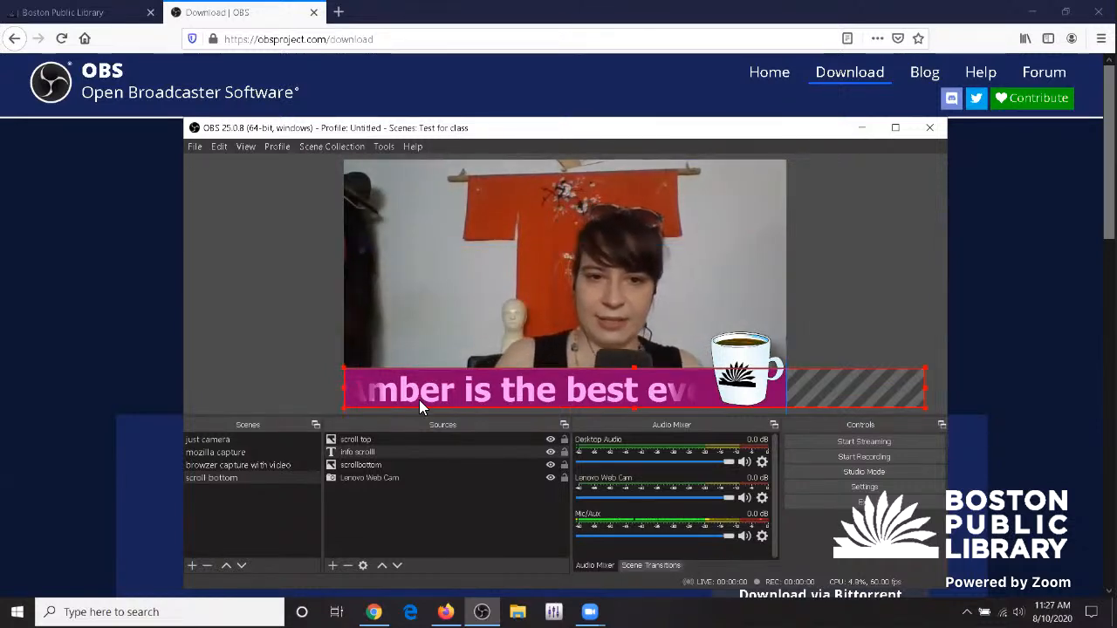
- Add a Scroll filter to the info scrolll source, keeping its default name, and set the horizontal speed to 210
right_click(403, 452)
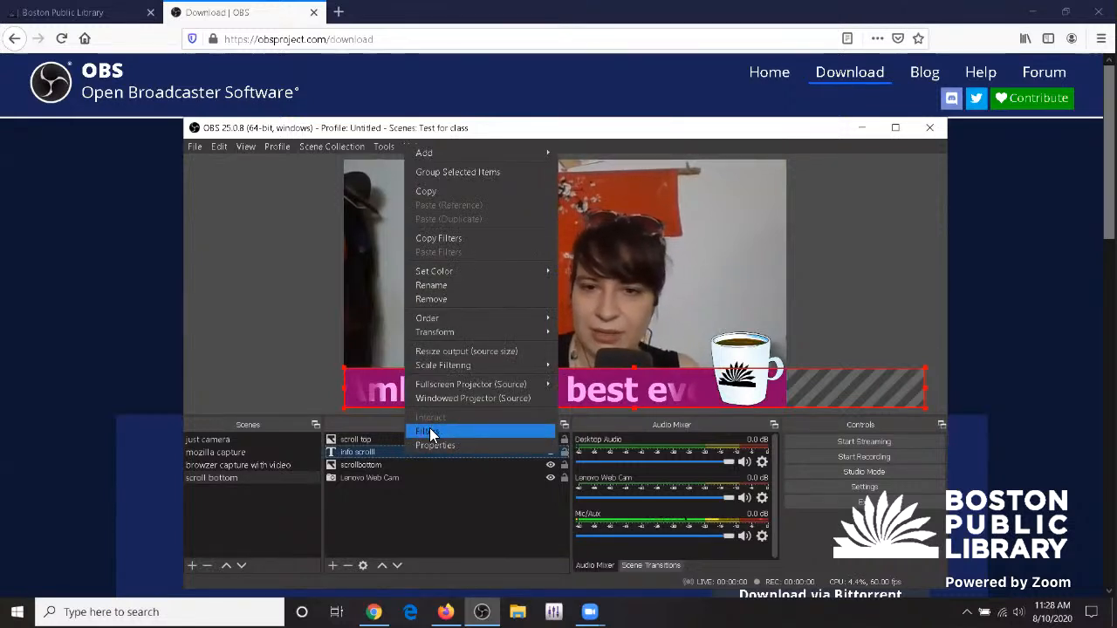
click(428, 431)
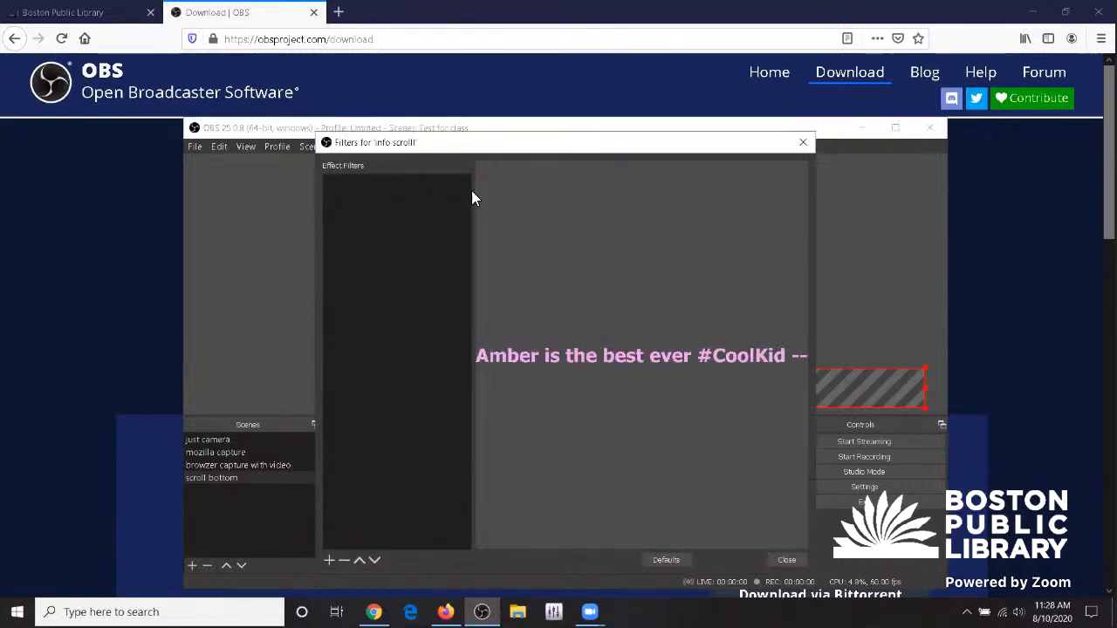
click(329, 561)
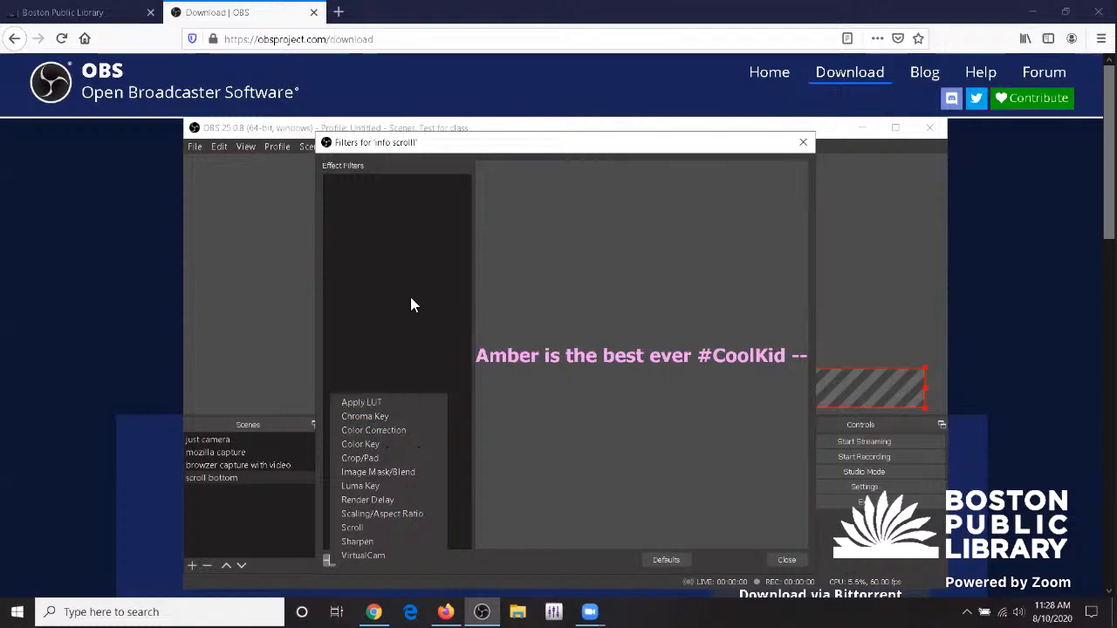
click(384, 528)
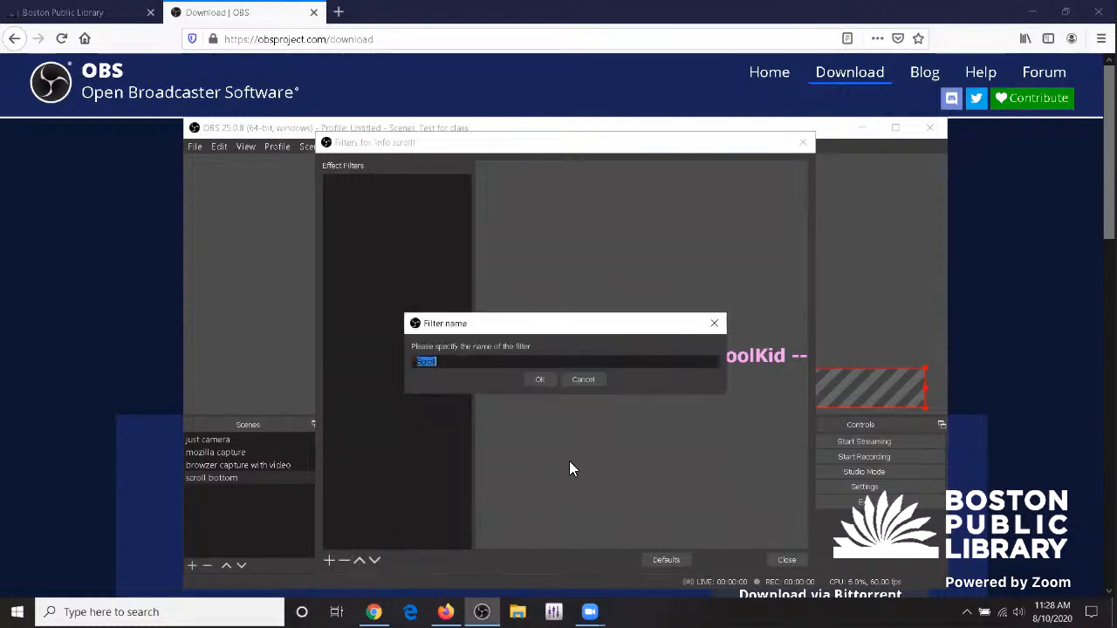
click(540, 380)
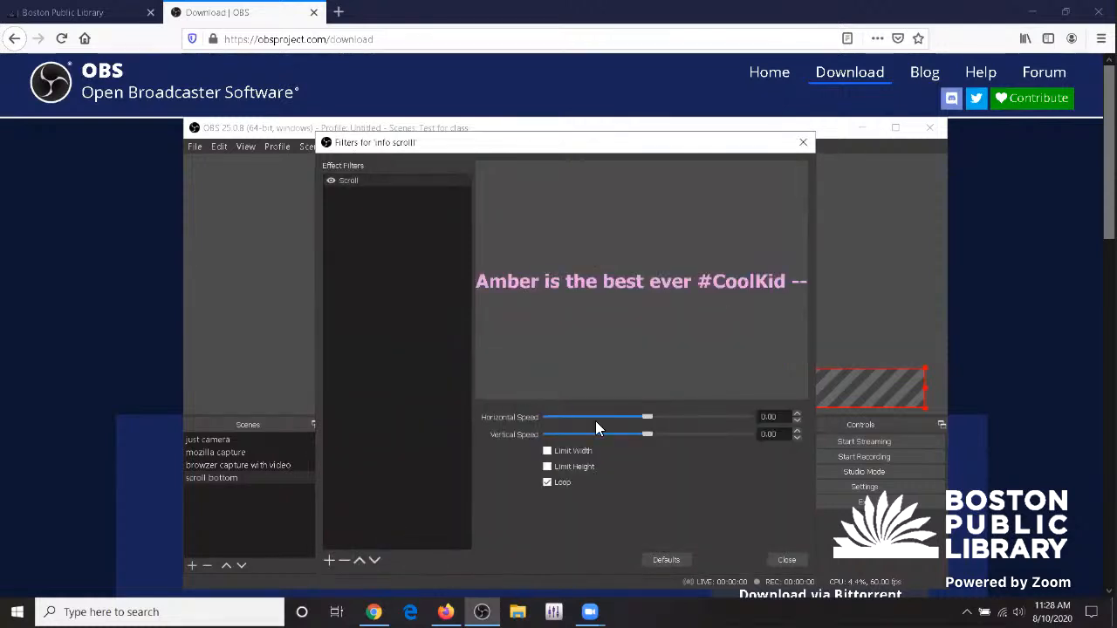
drag(646, 416, 687, 415)
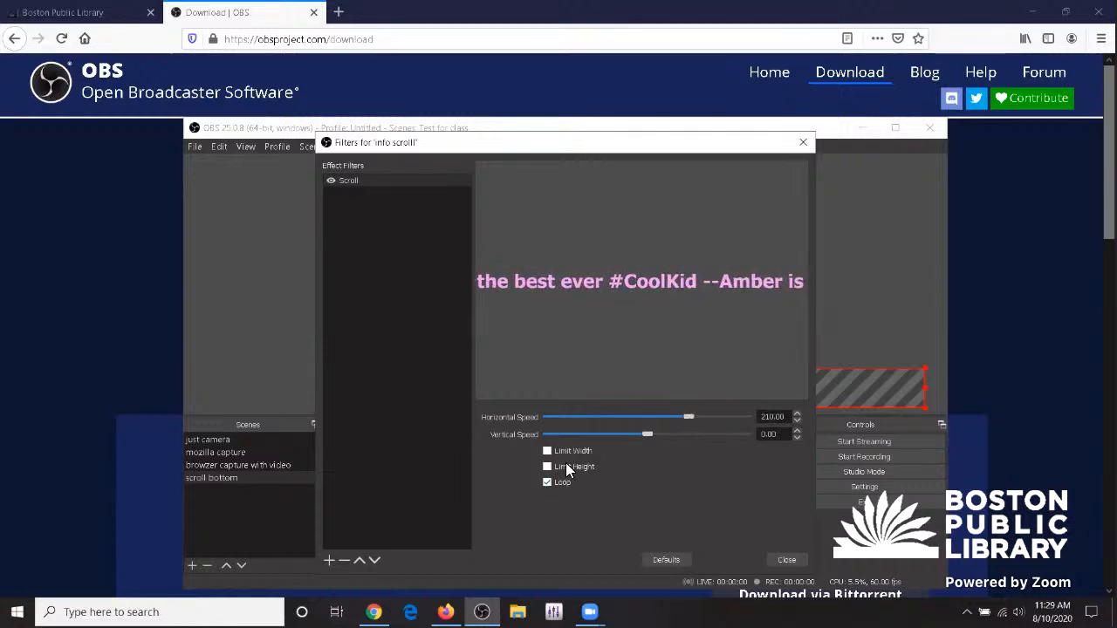
click(773, 559)
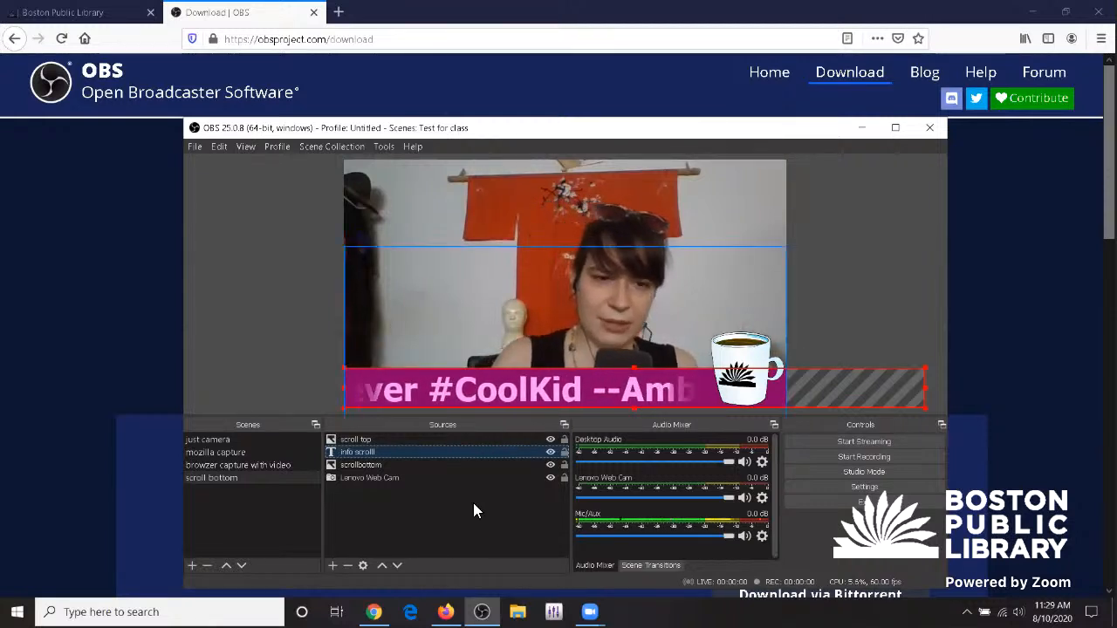
- Switch among the just camera, mozilla capture, browzer capture with video and scroll bottom scenes to compare their layouts and transitions
click(216, 441)
click(232, 452)
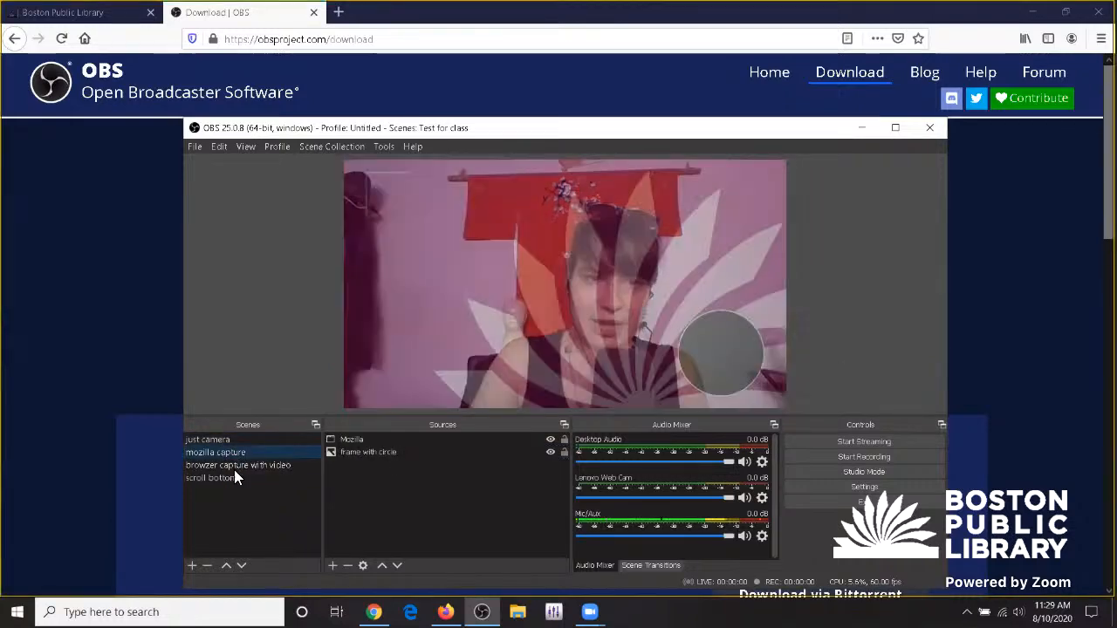
click(234, 477)
click(239, 466)
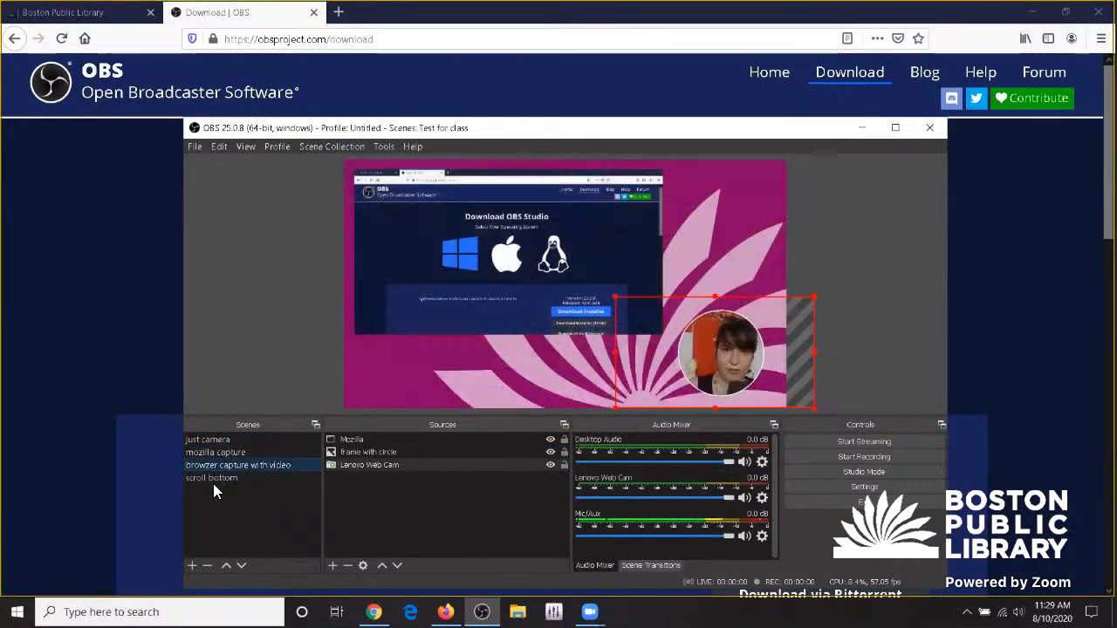
click(215, 478)
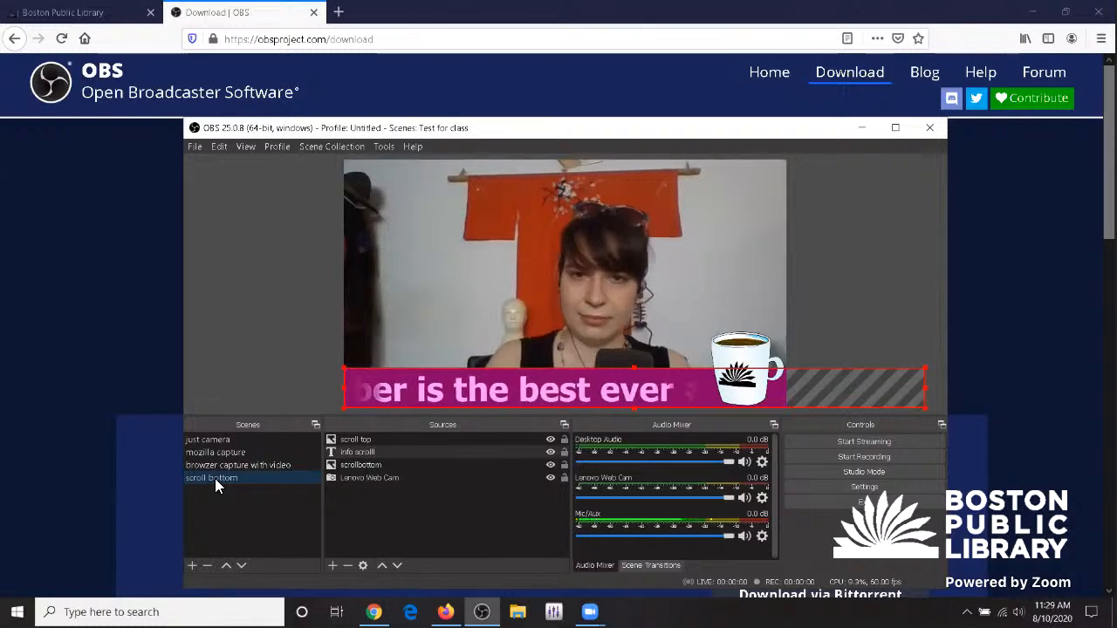
click(236, 467)
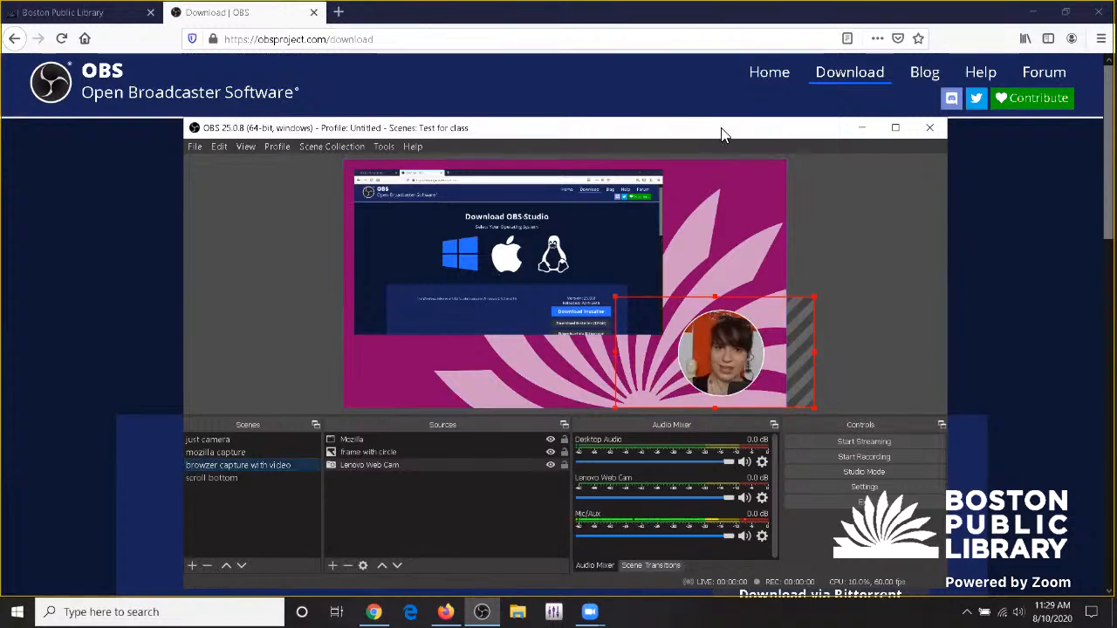
click(736, 87)
click(850, 345)
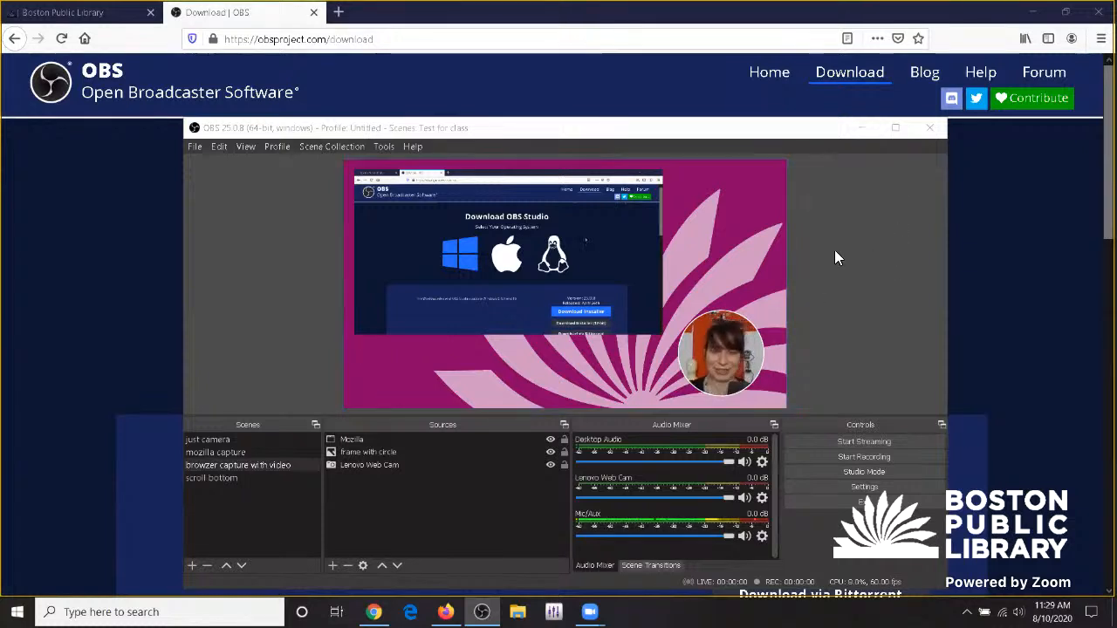
click(216, 451)
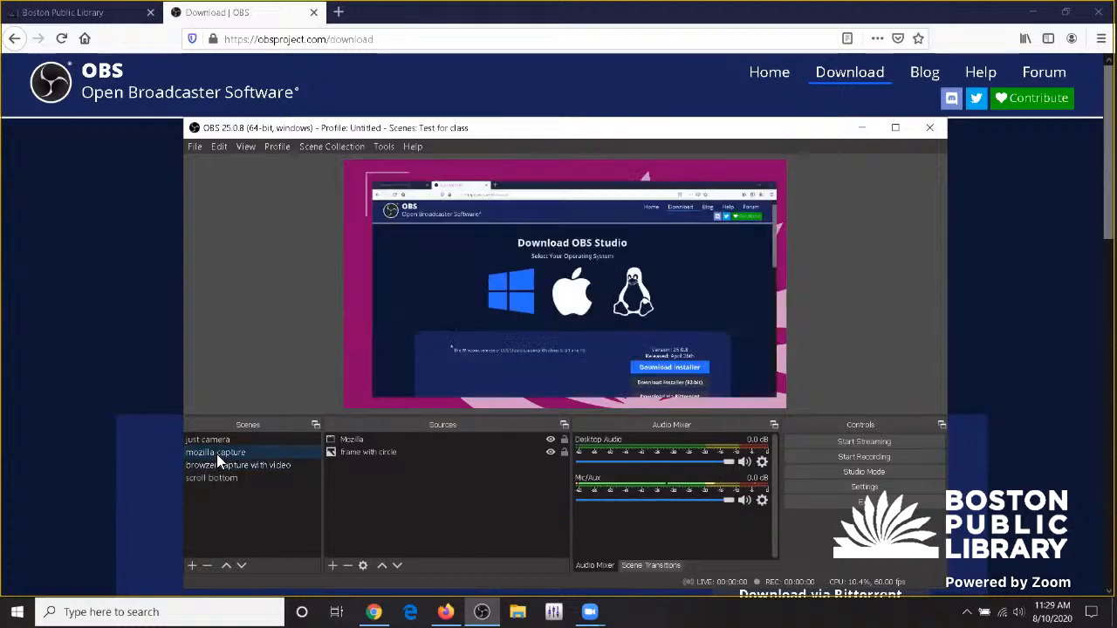
click(219, 465)
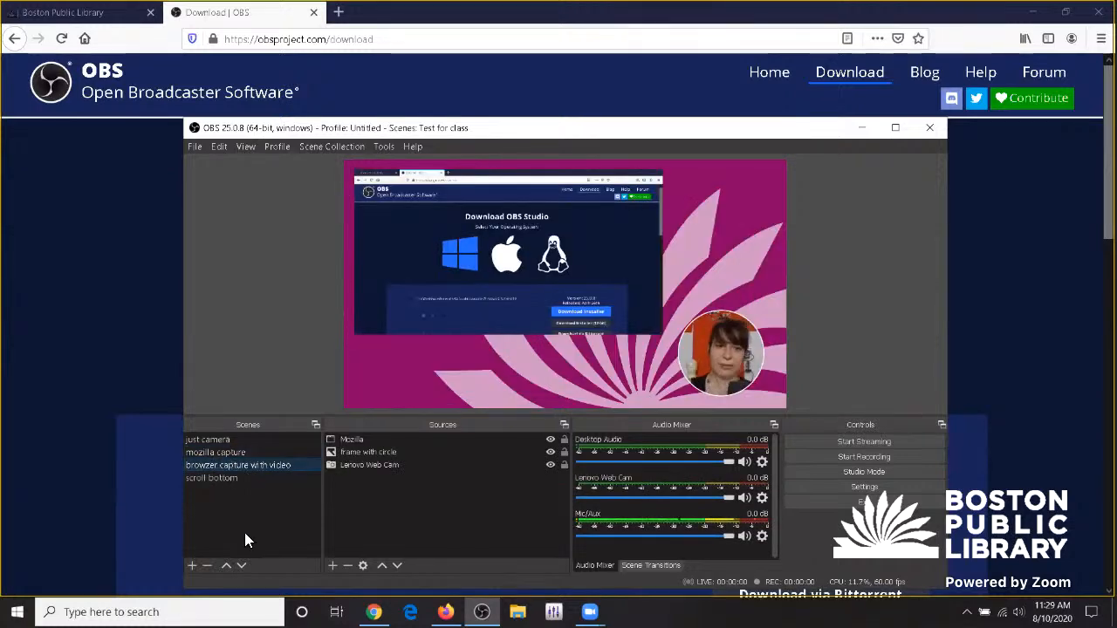
- Create a new scene named sample
click(191, 565)
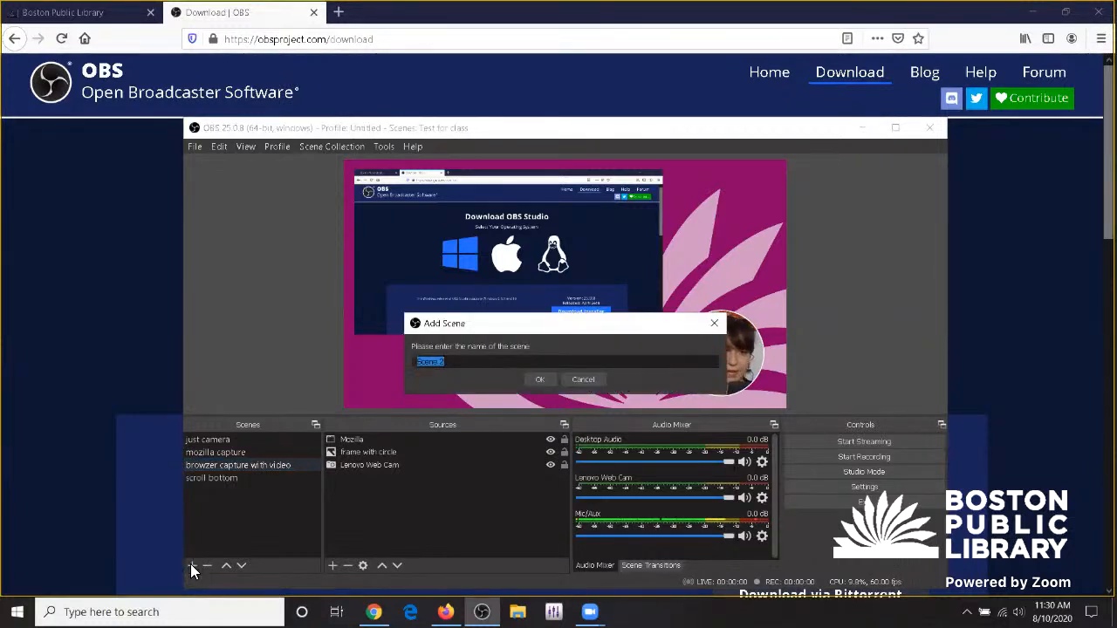
text(a)
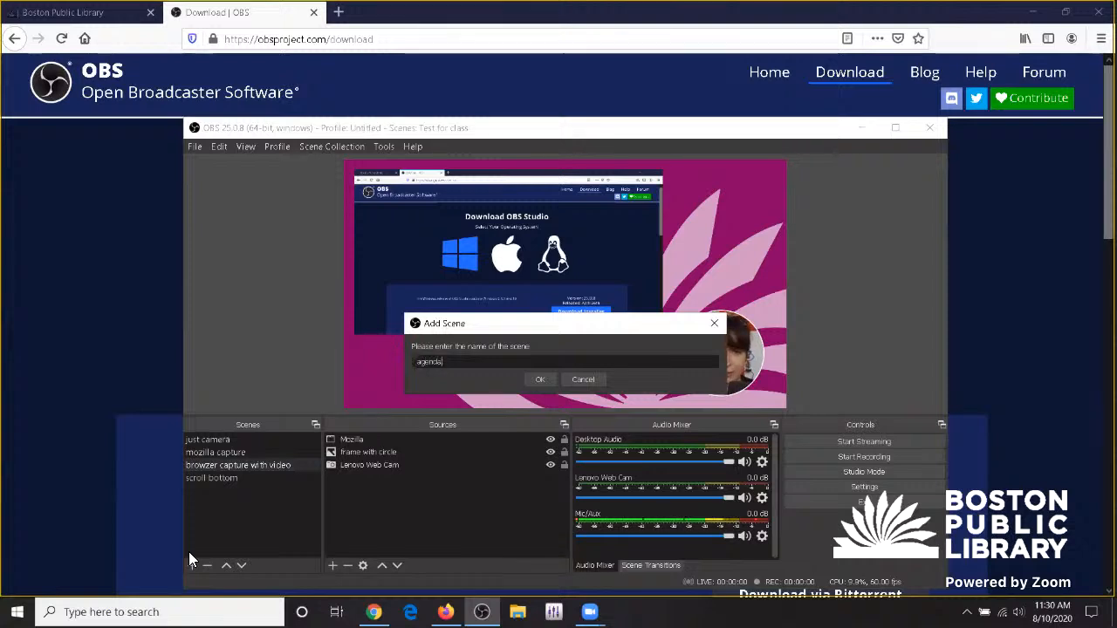
text(csample)
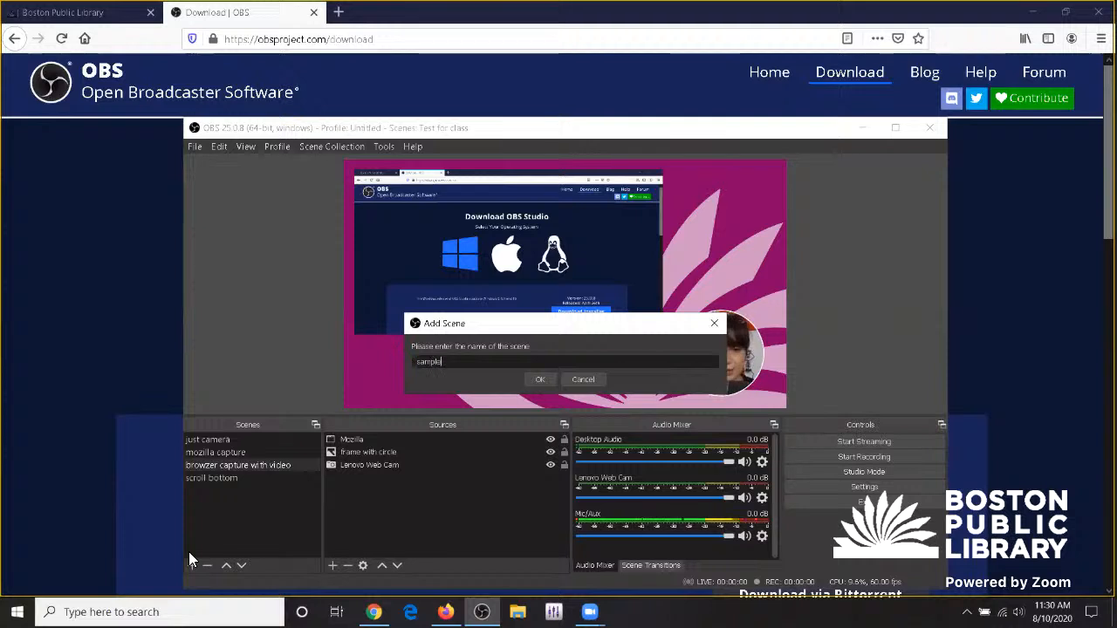
click(539, 378)
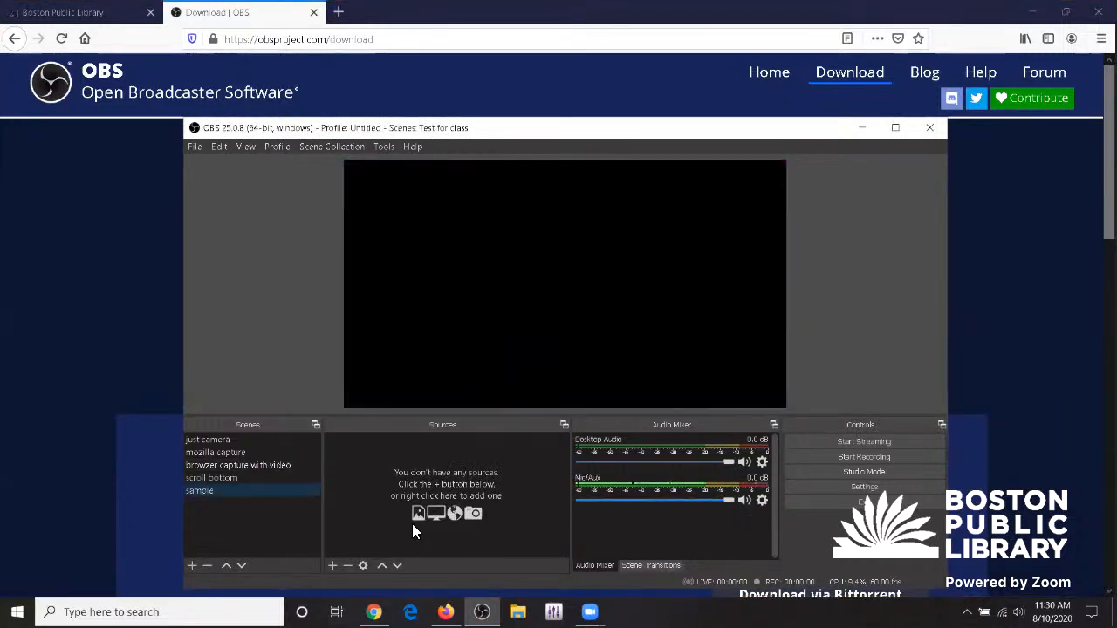
- Add the existing Lenovo Web Cam video capture device as a visible source in the sample scene
click(334, 564)
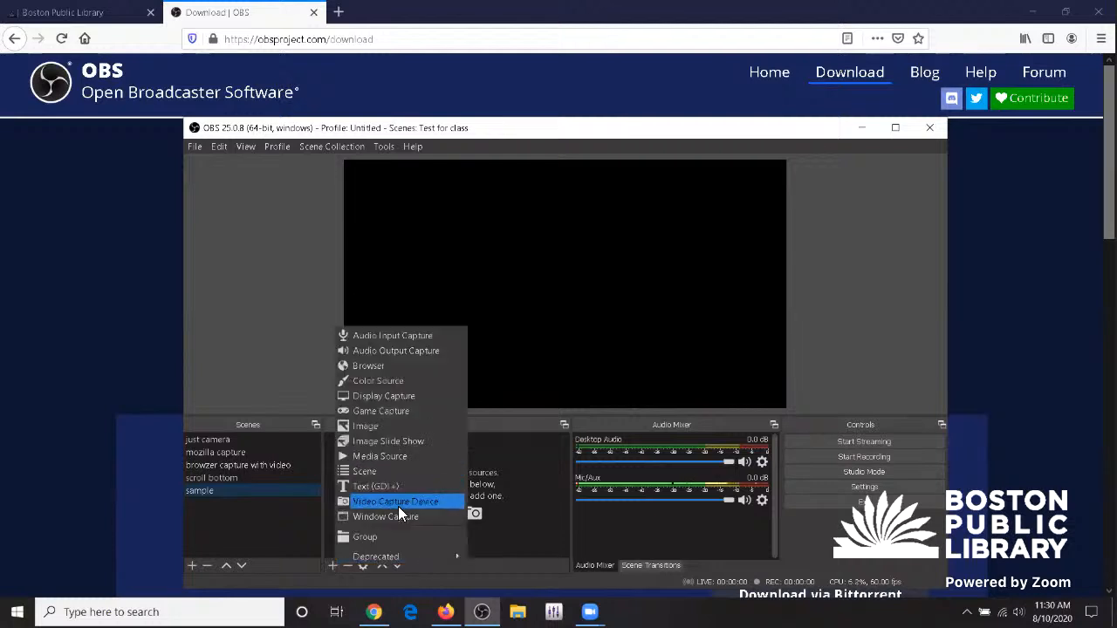
click(398, 502)
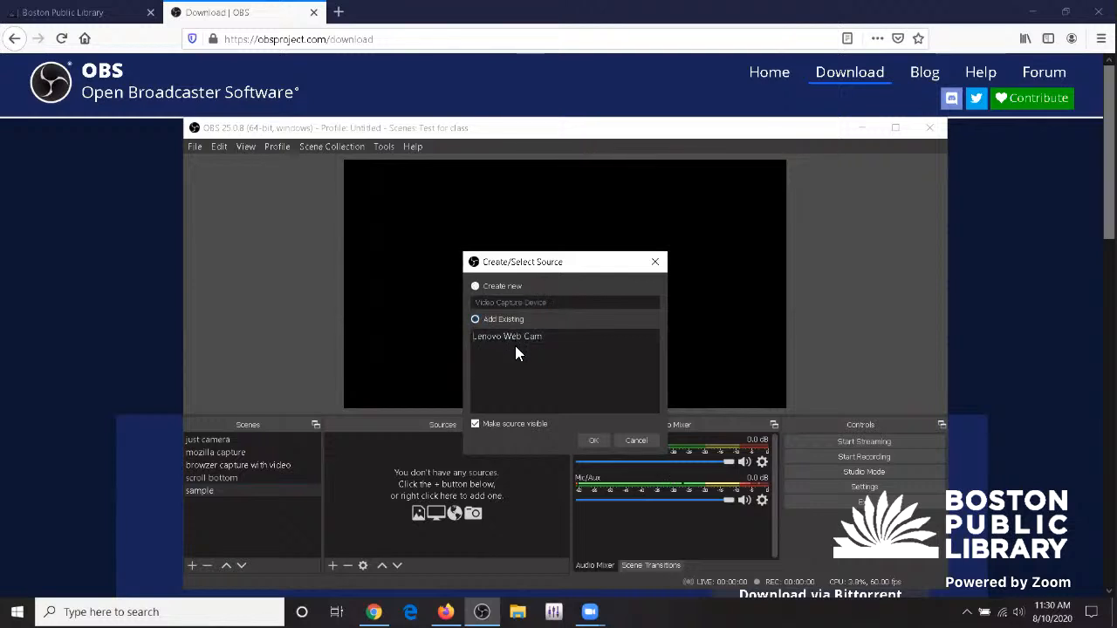
click(511, 339)
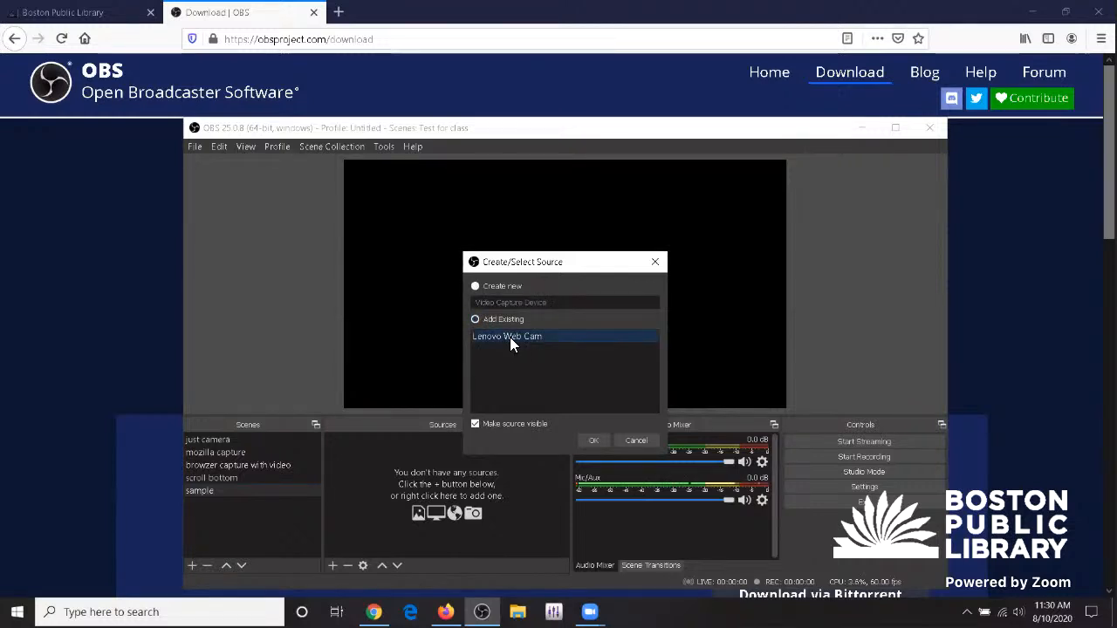
click(590, 440)
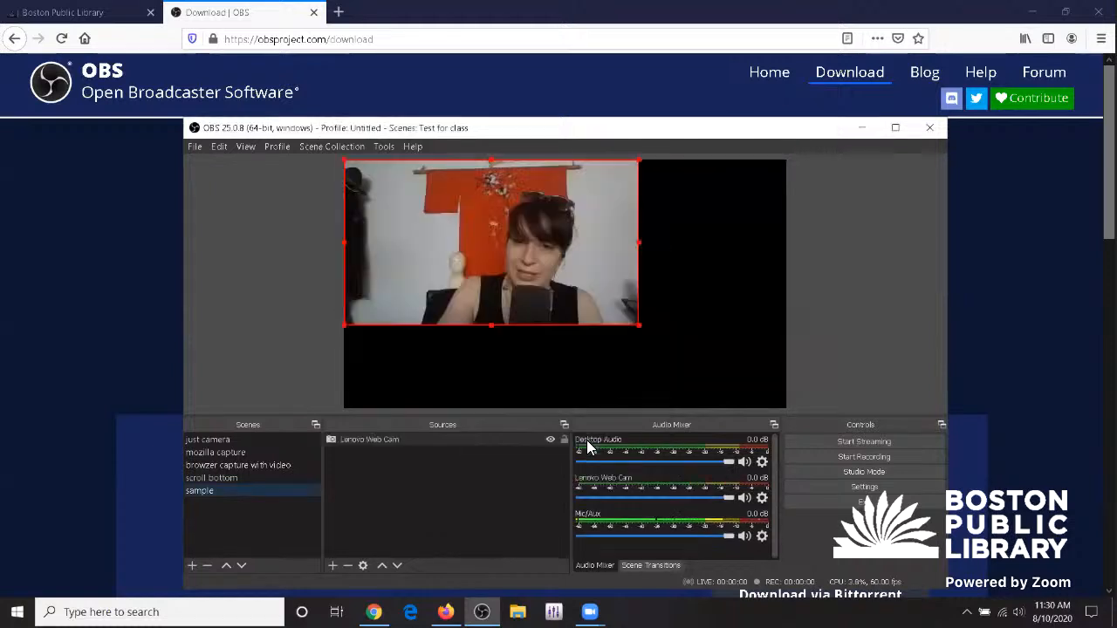
- Shrink the webcam source and place it in the lower-right corner of the sample scene's canvas
drag(510, 205, 616, 288)
drag(451, 241, 713, 330)
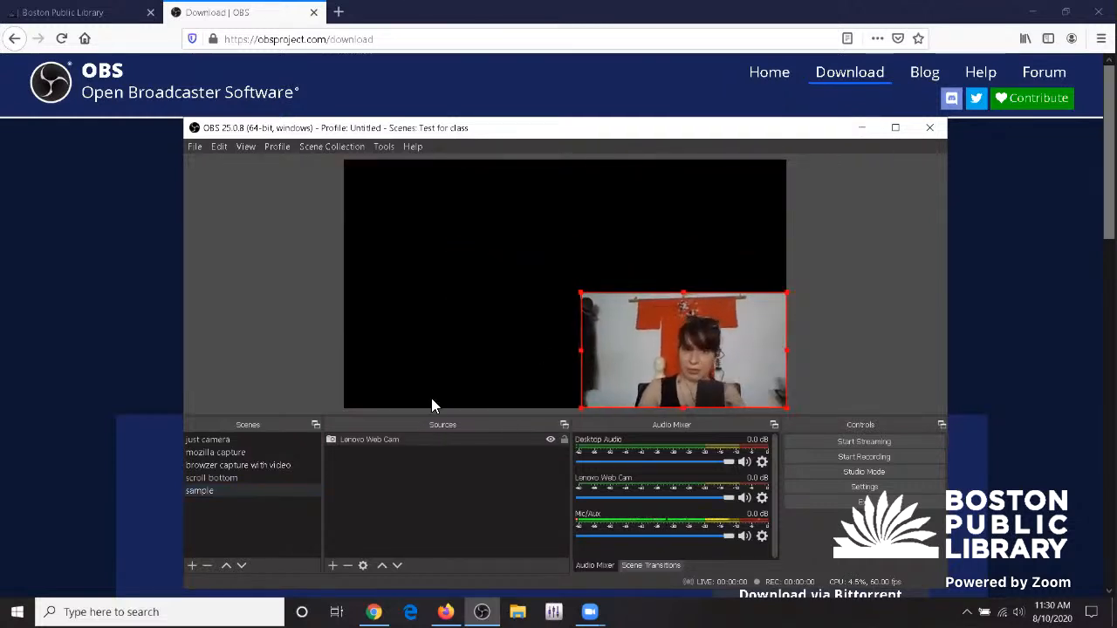
- Create a new visible image source named help in the sample scene
click(332, 566)
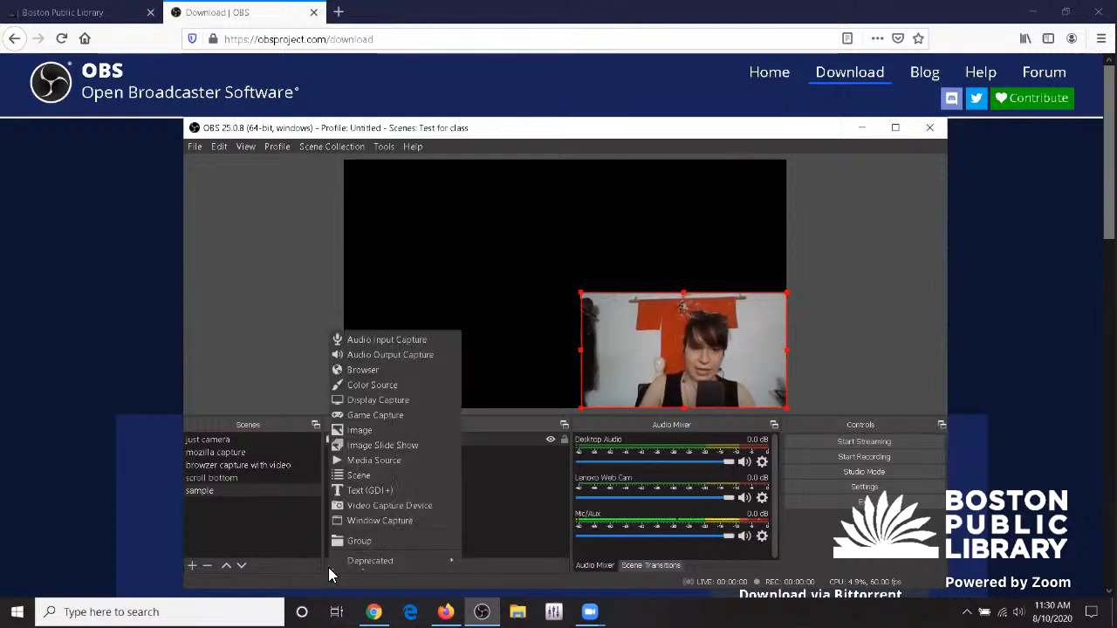
click(405, 431)
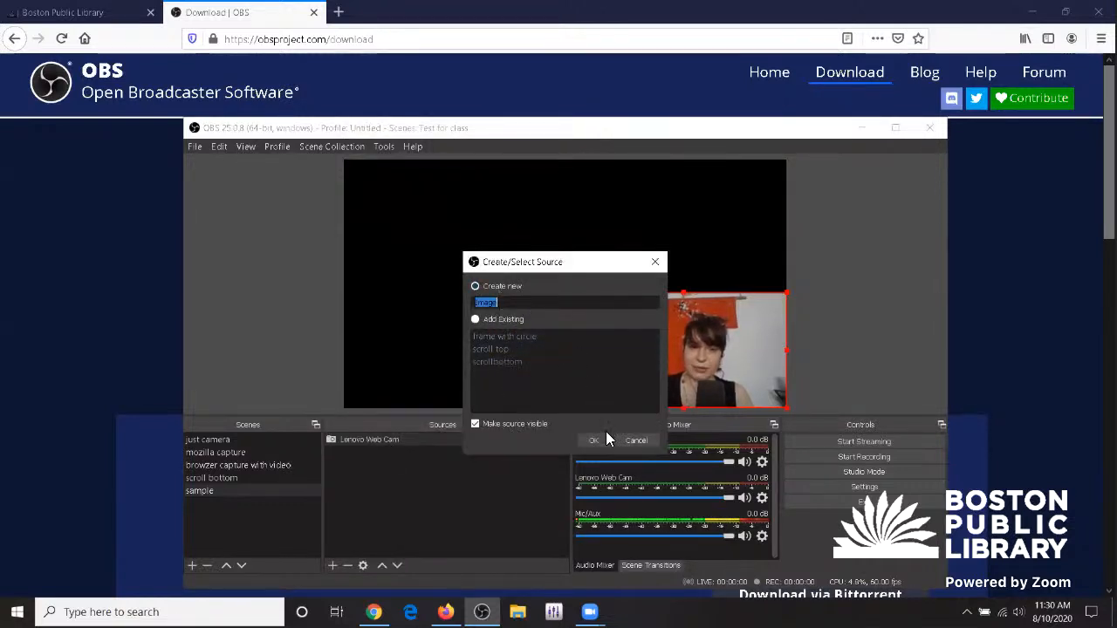
text(help)
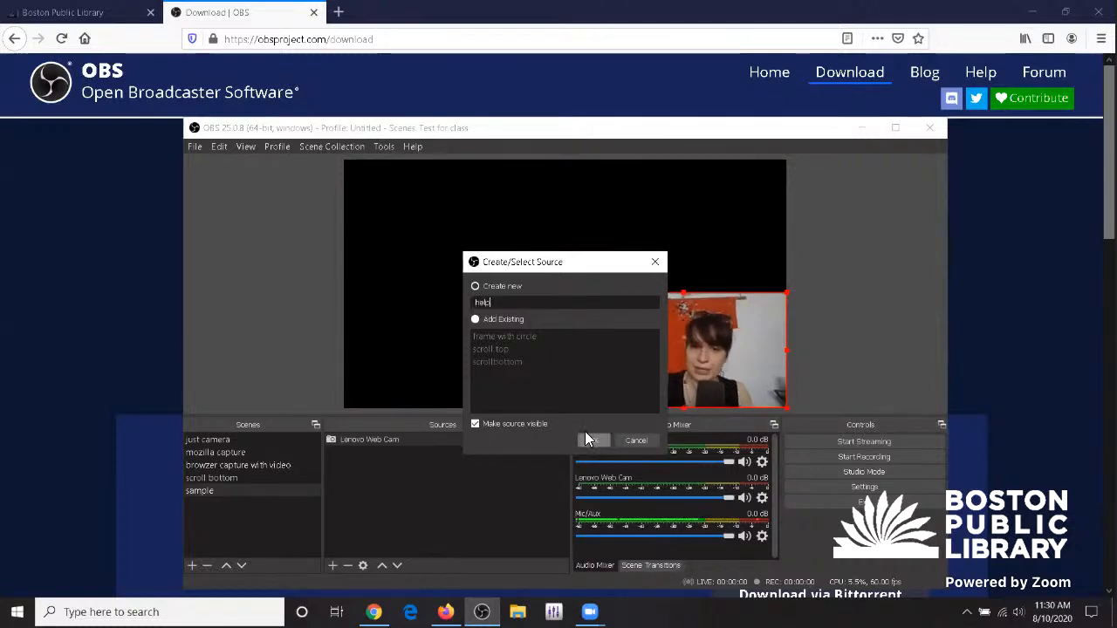
click(583, 441)
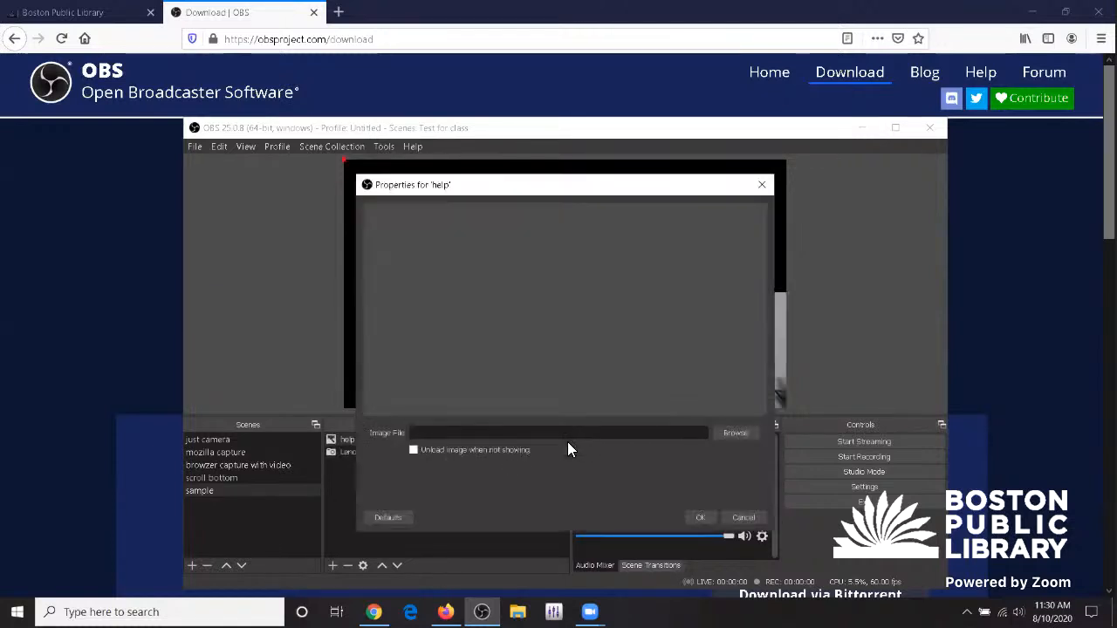
- Load the businessadvice image from the Desktop's cwkweek2 folder into the help source and accept its properties
click(723, 433)
click(414, 453)
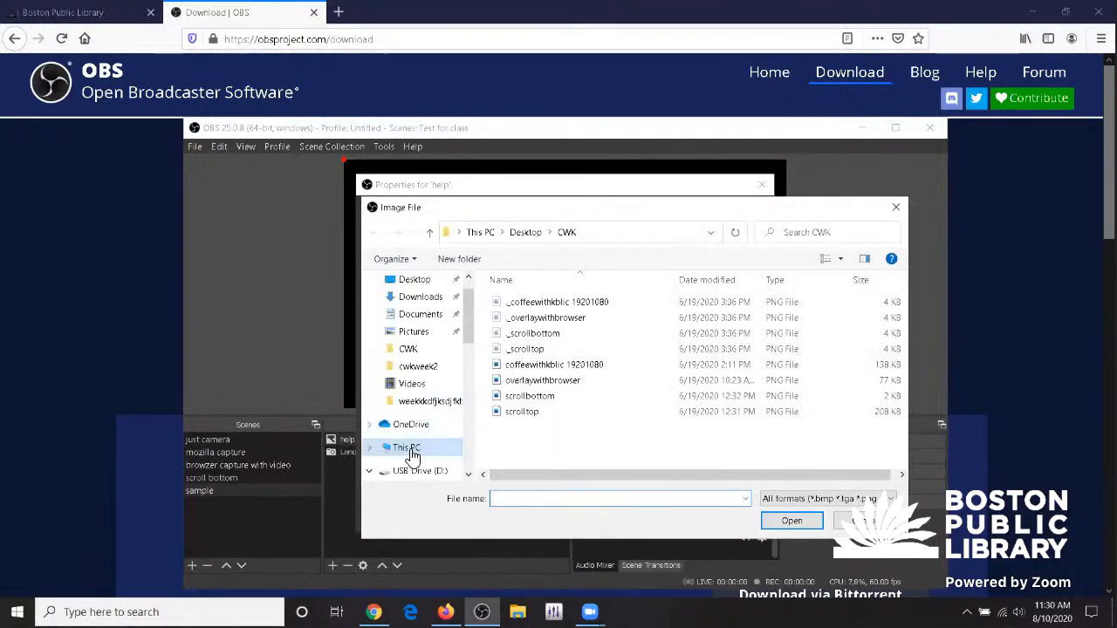
scroll(615, 382, down, 1)
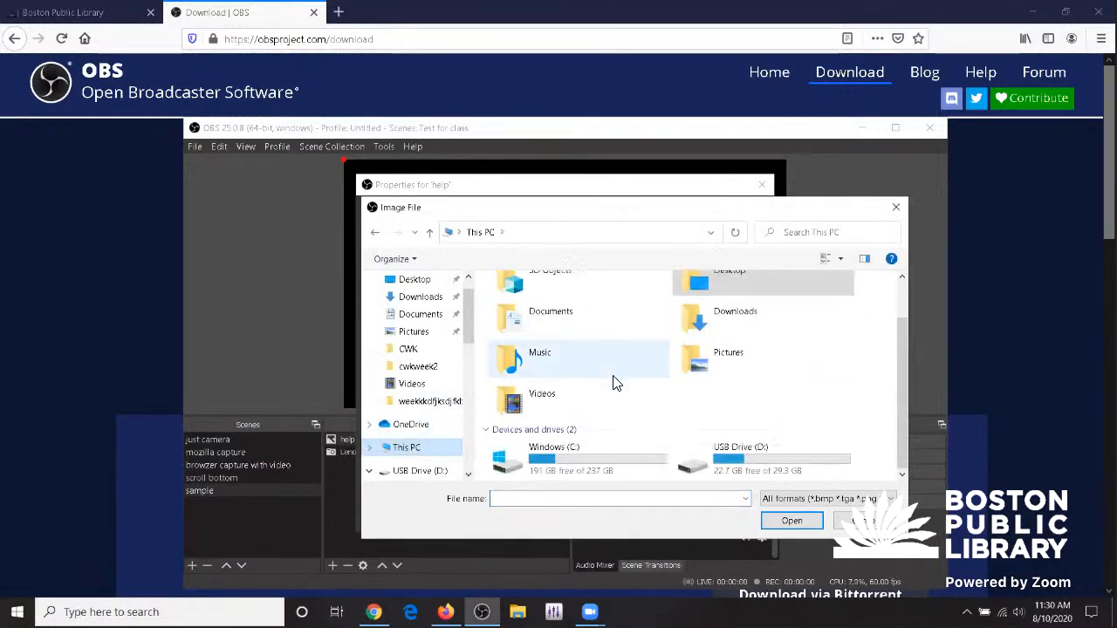
scroll(615, 382, up, 1)
double_click(695, 322)
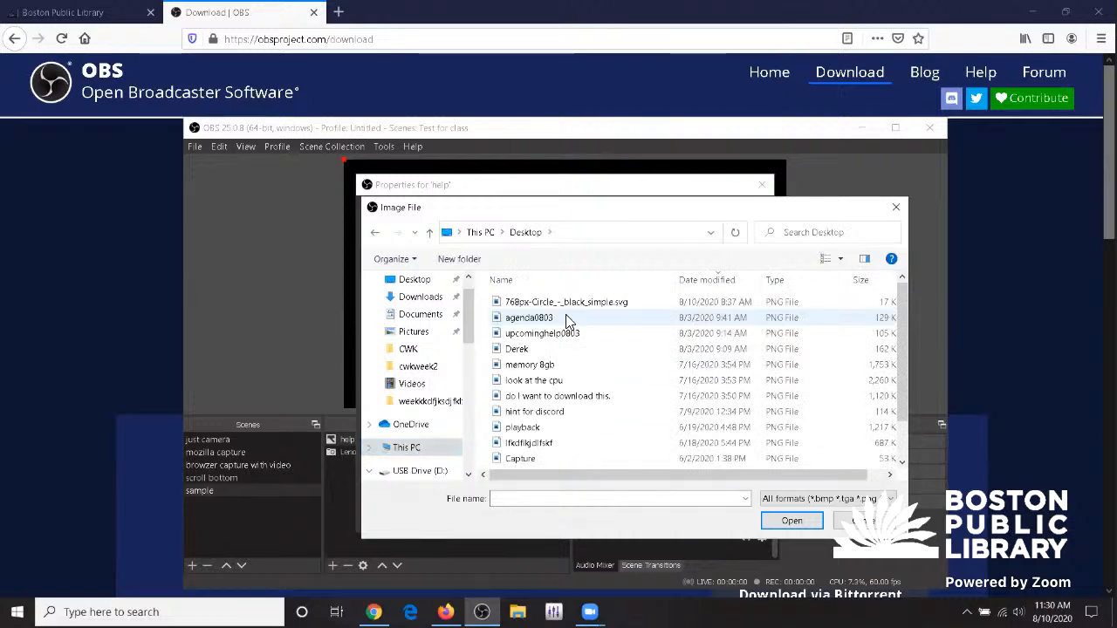
scroll(518, 382, down, 1)
double_click(534, 444)
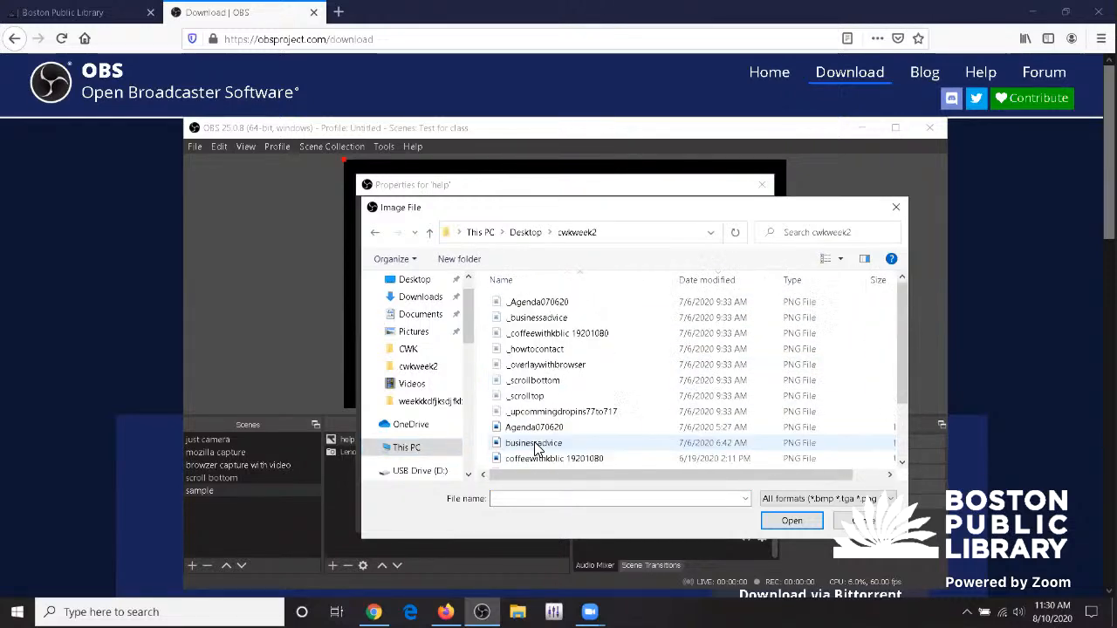
scroll(649, 361, down, 2)
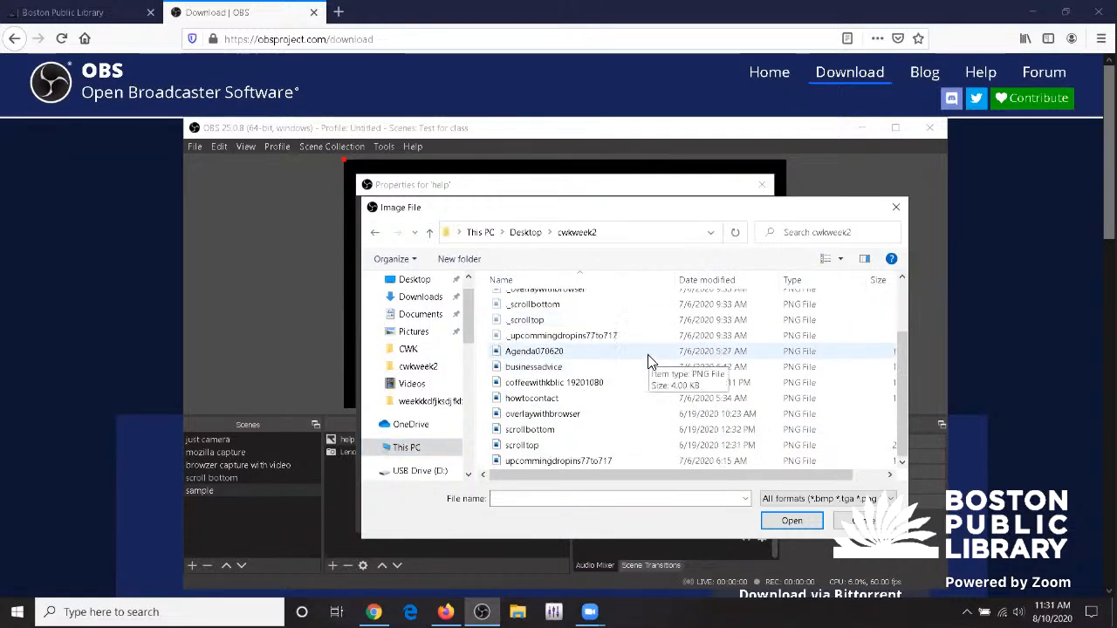
click(534, 367)
click(790, 520)
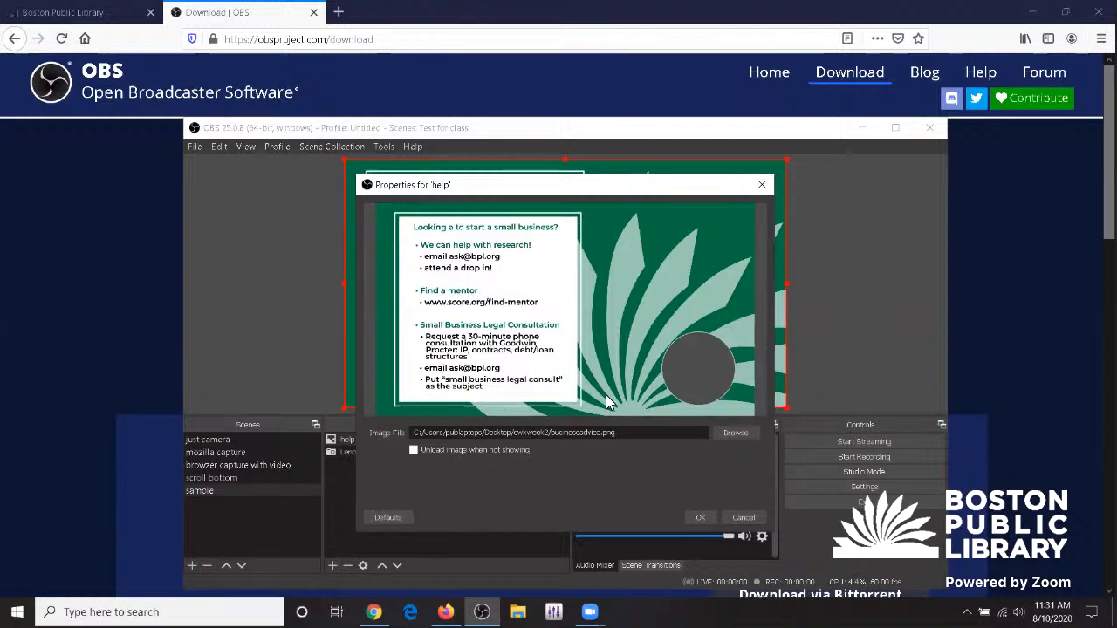
click(699, 517)
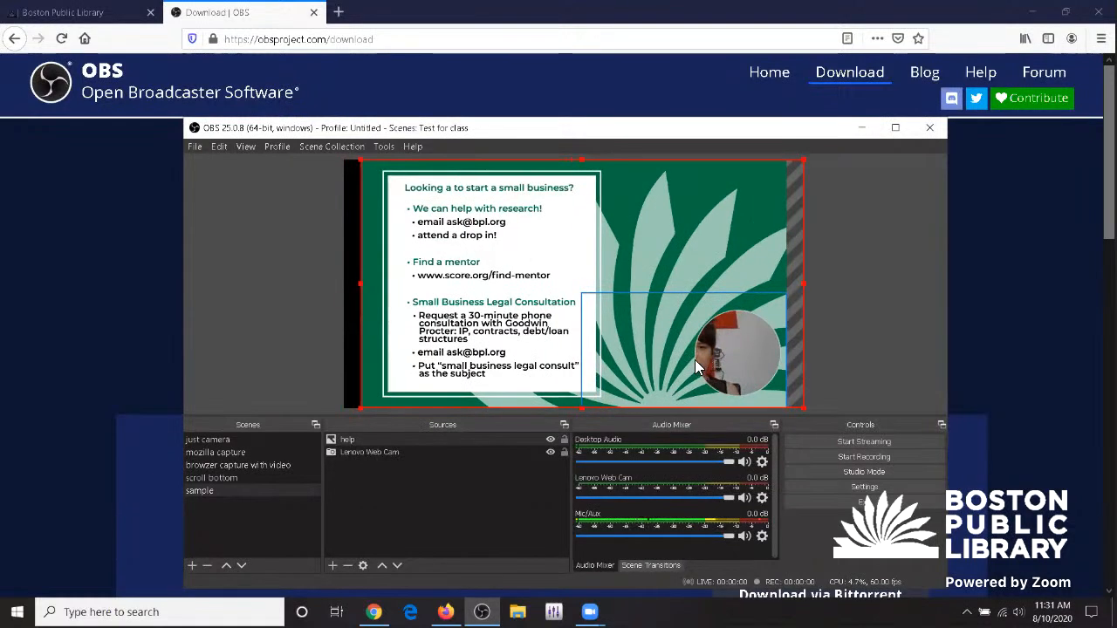
- Reposition the Lenovo Web Cam source so the face is centred in the help image's circular cutout
click(349, 454)
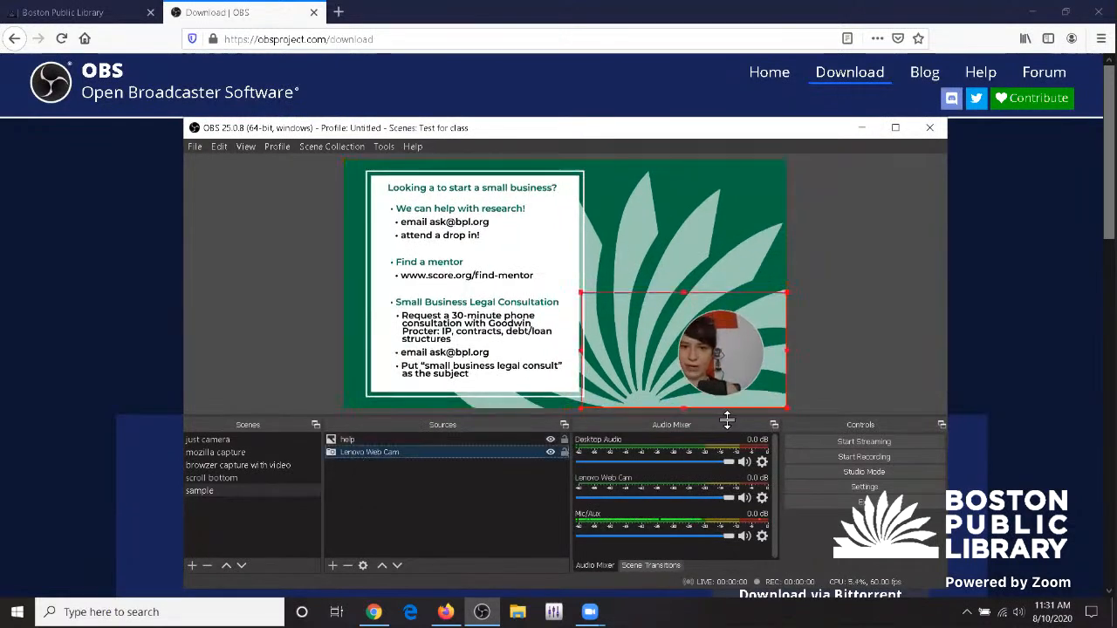
mouse_move(712, 359)
mouse_down()
mouse_move(779, 356)
mouse_move(731, 352)
mouse_up()
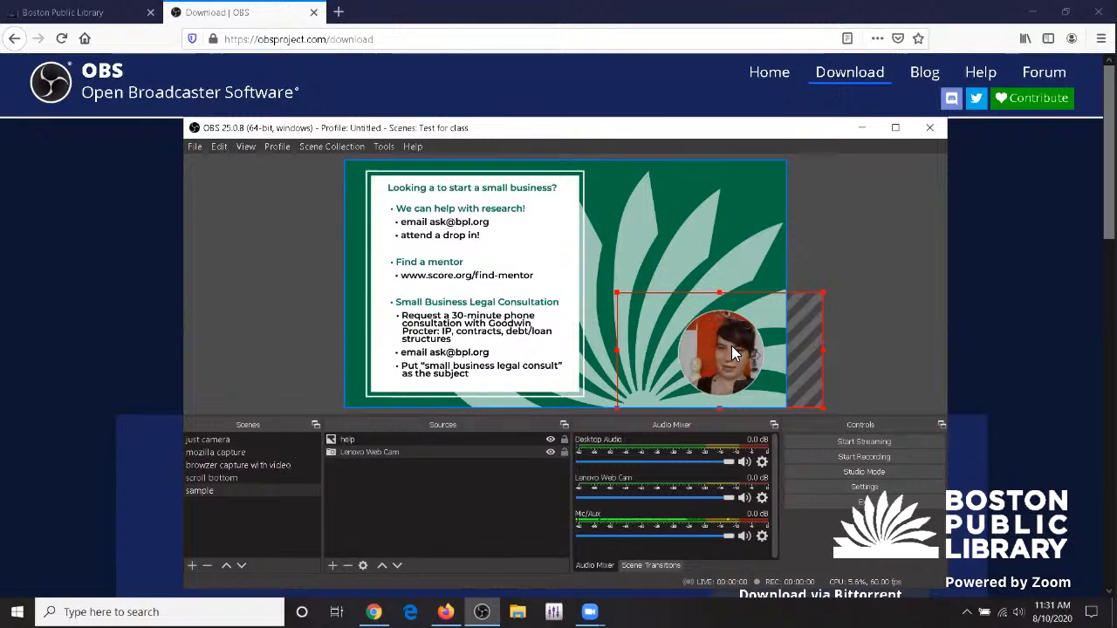
drag(711, 350, 703, 349)
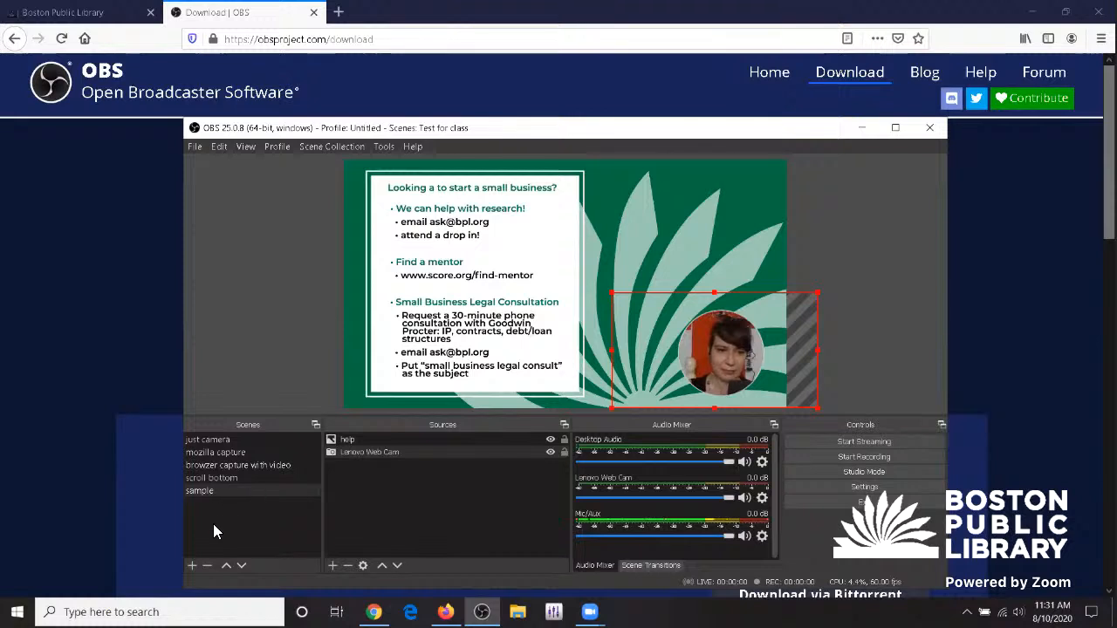
- Reorder the sample scene above scroll bottom and preview all five scenes in list order
click(224, 566)
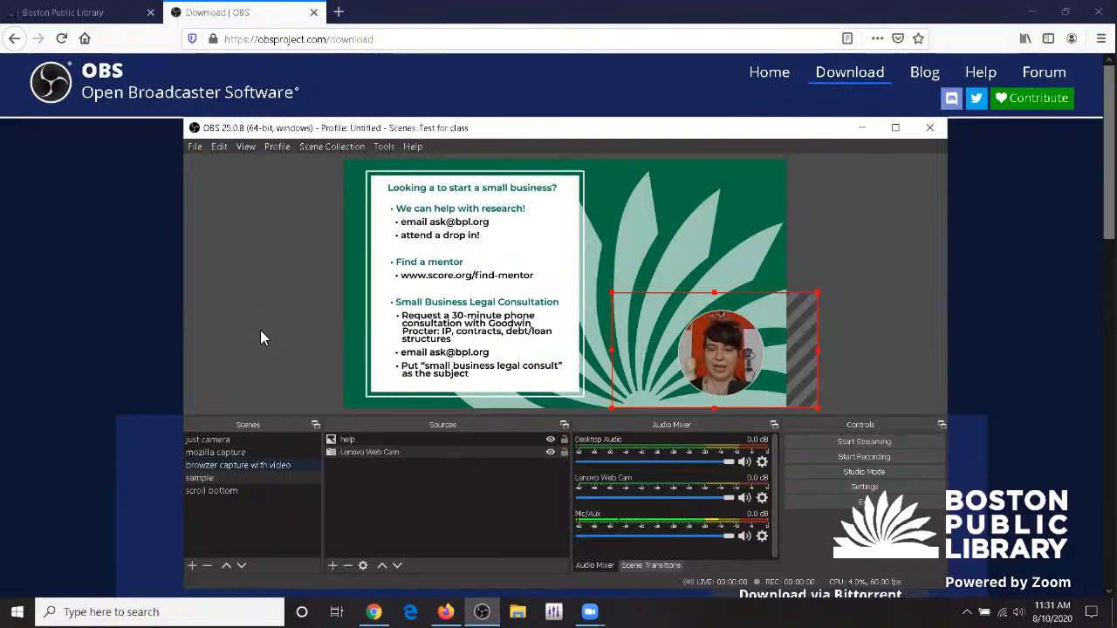
click(224, 444)
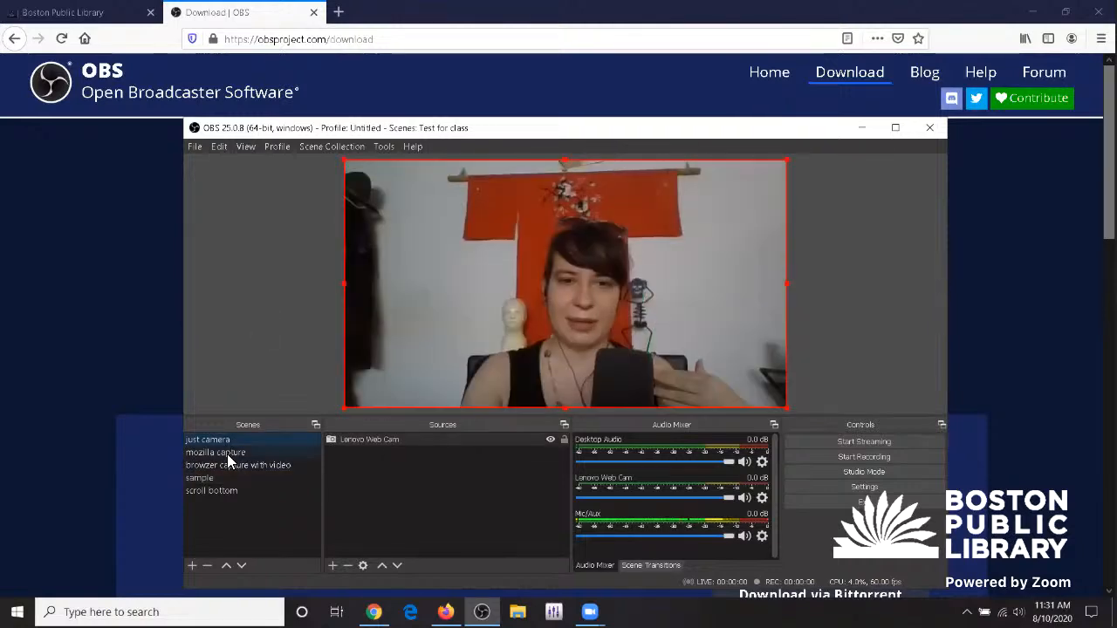
click(227, 454)
click(221, 468)
click(211, 479)
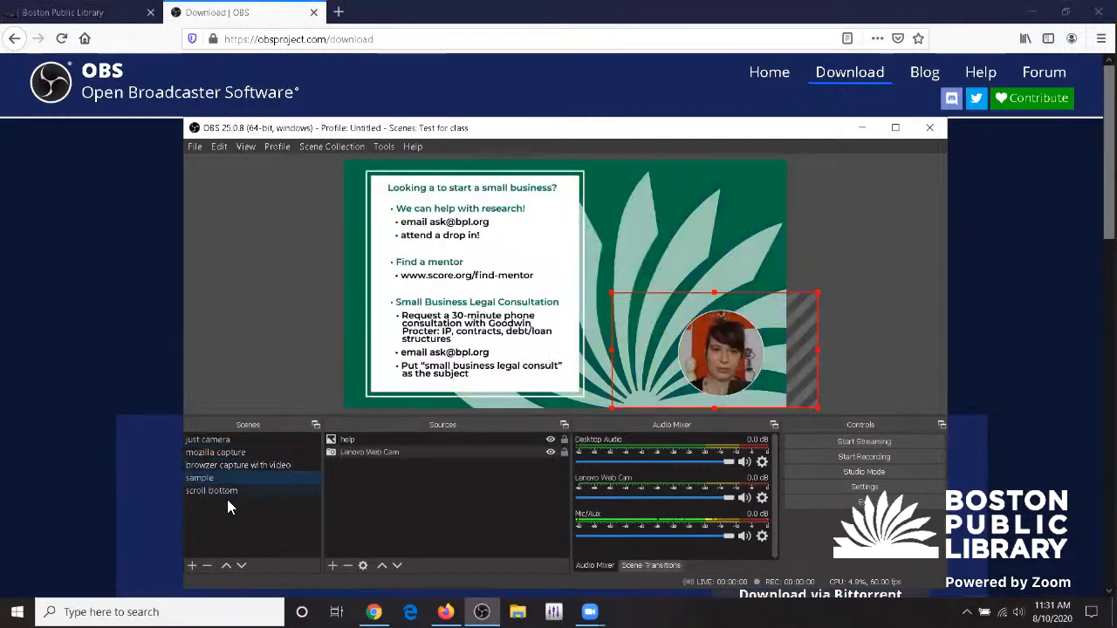
click(225, 491)
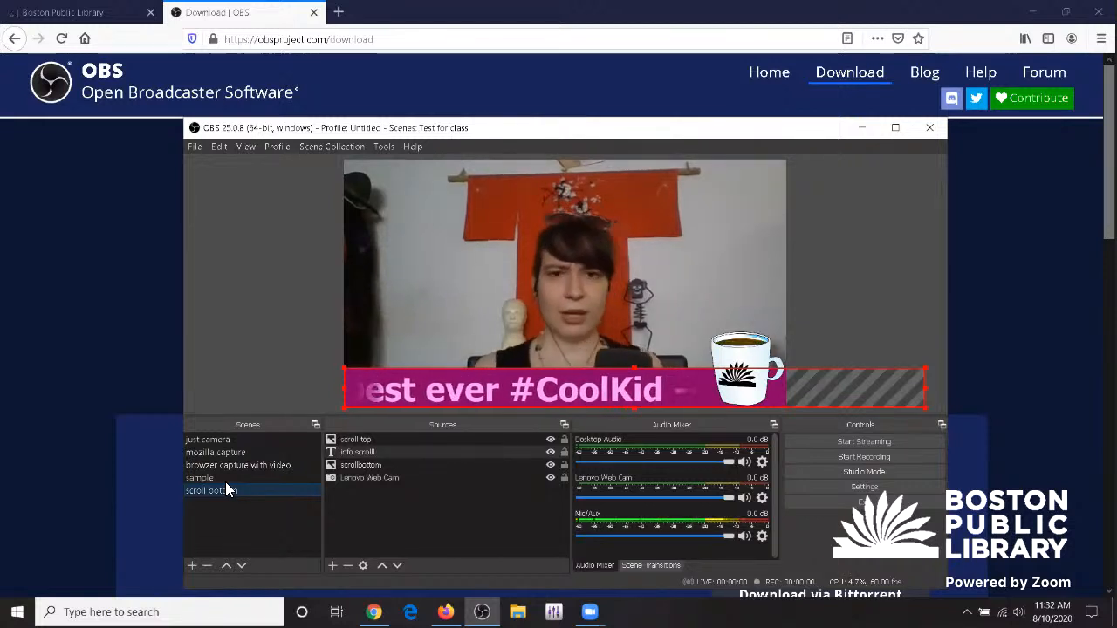
click(333, 566)
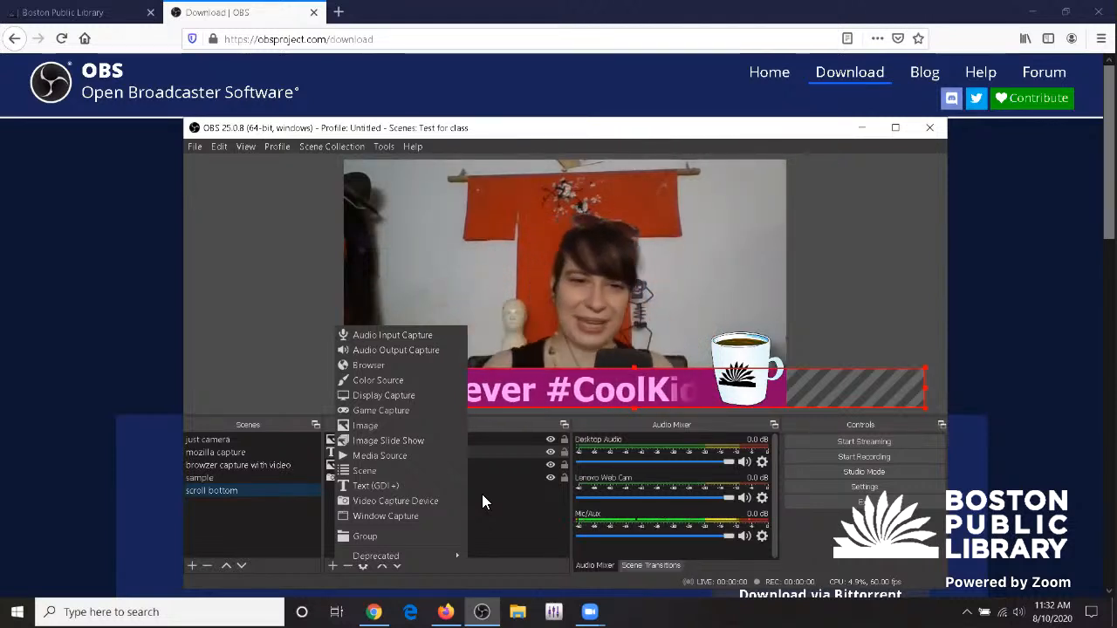
click(386, 426)
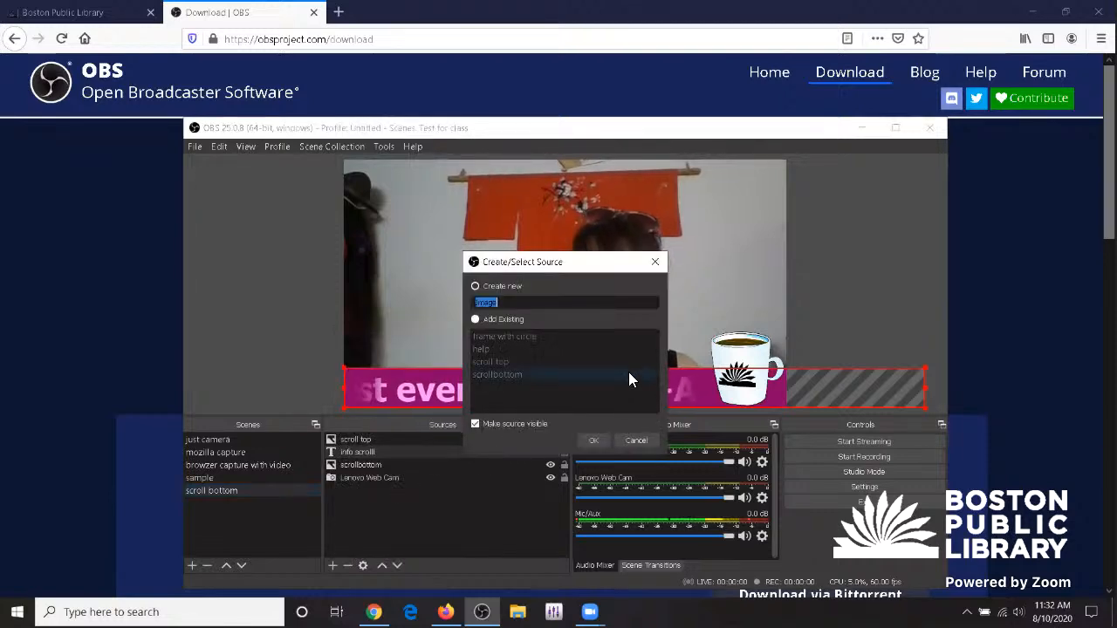
click(595, 443)
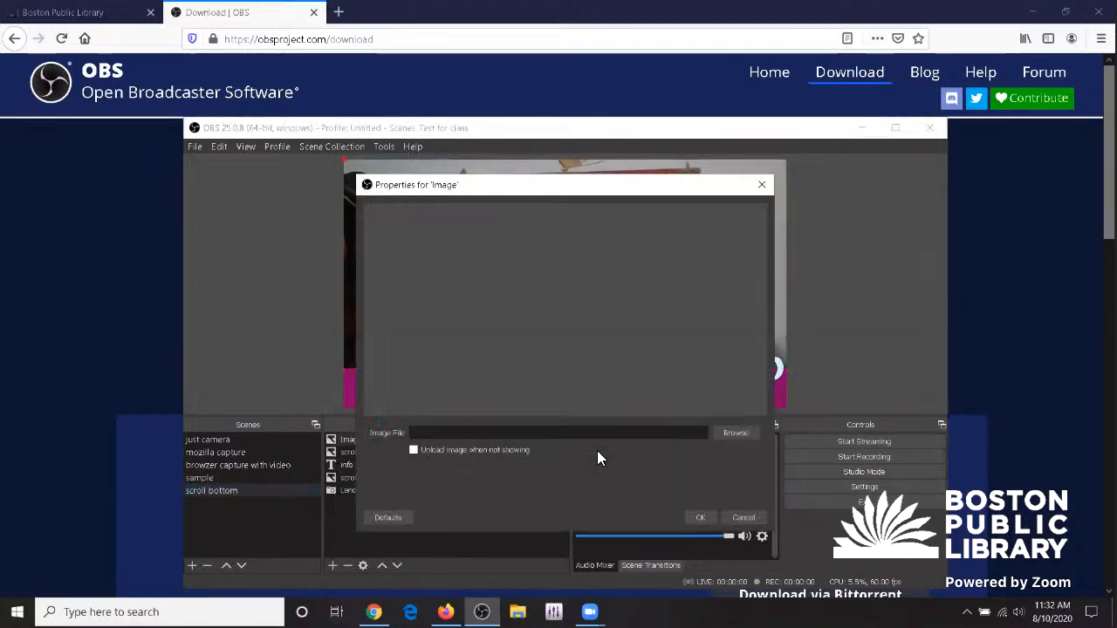
click(741, 517)
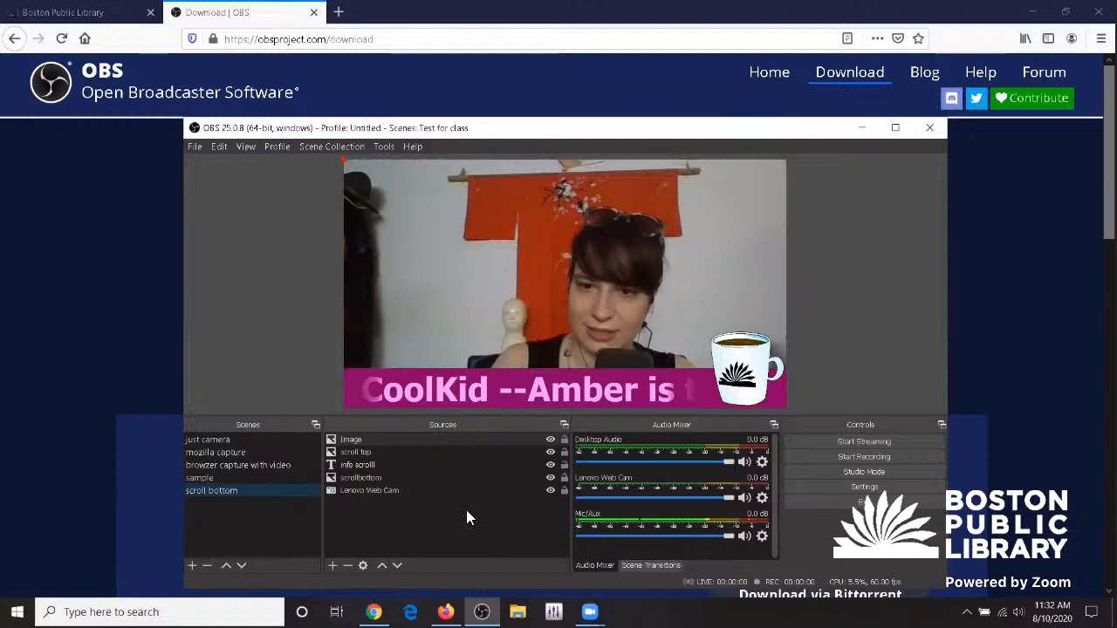
click(402, 437)
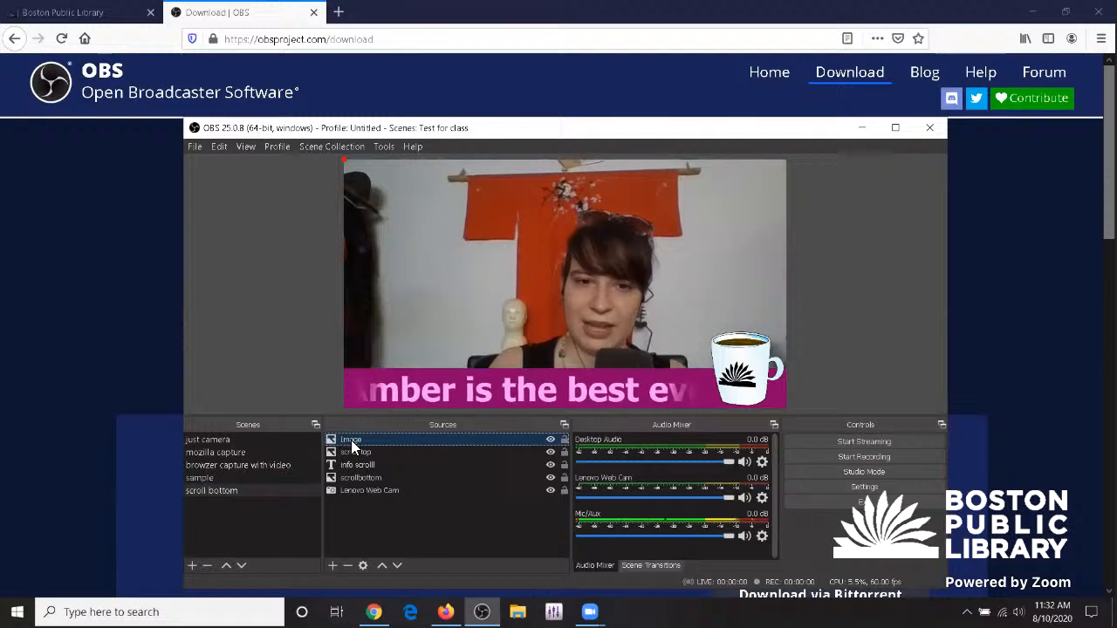
click(347, 564)
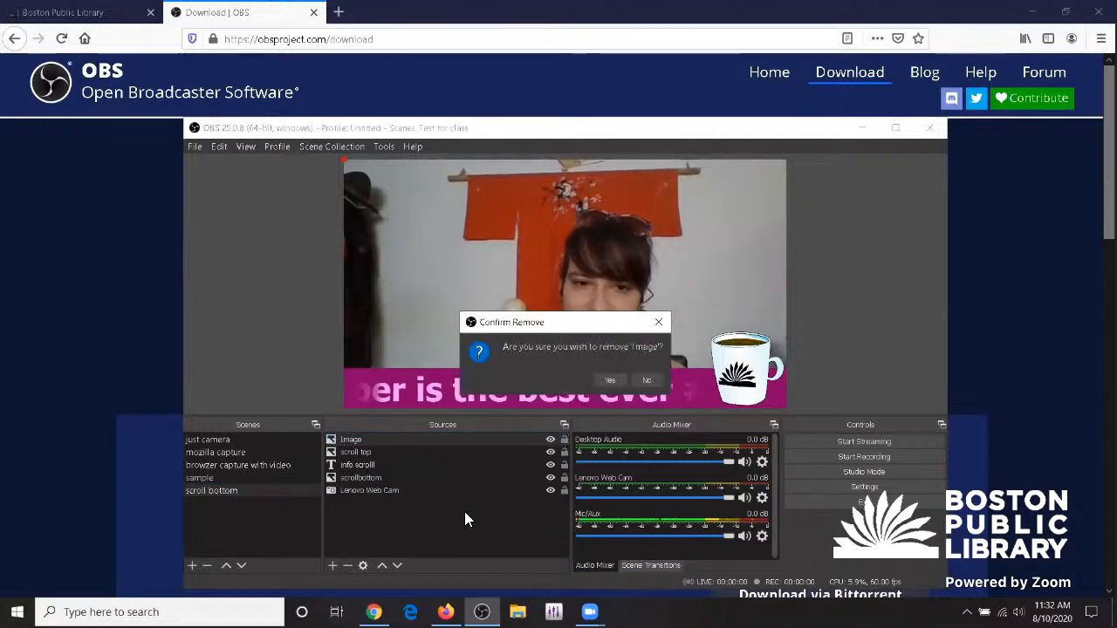
click(599, 384)
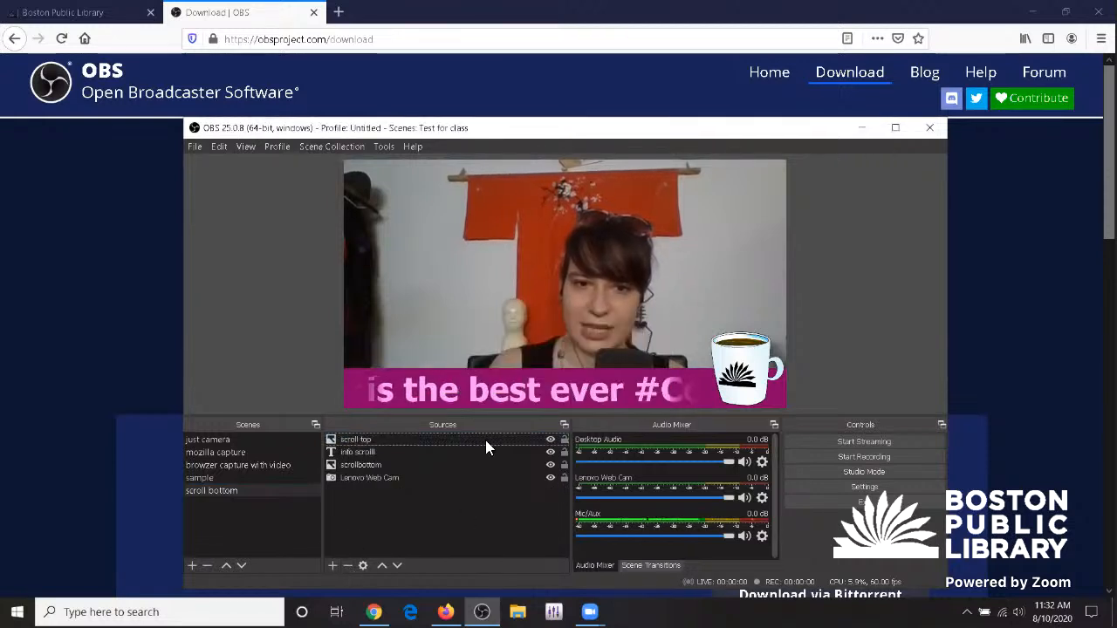
- Create a new scene named intro image
click(192, 565)
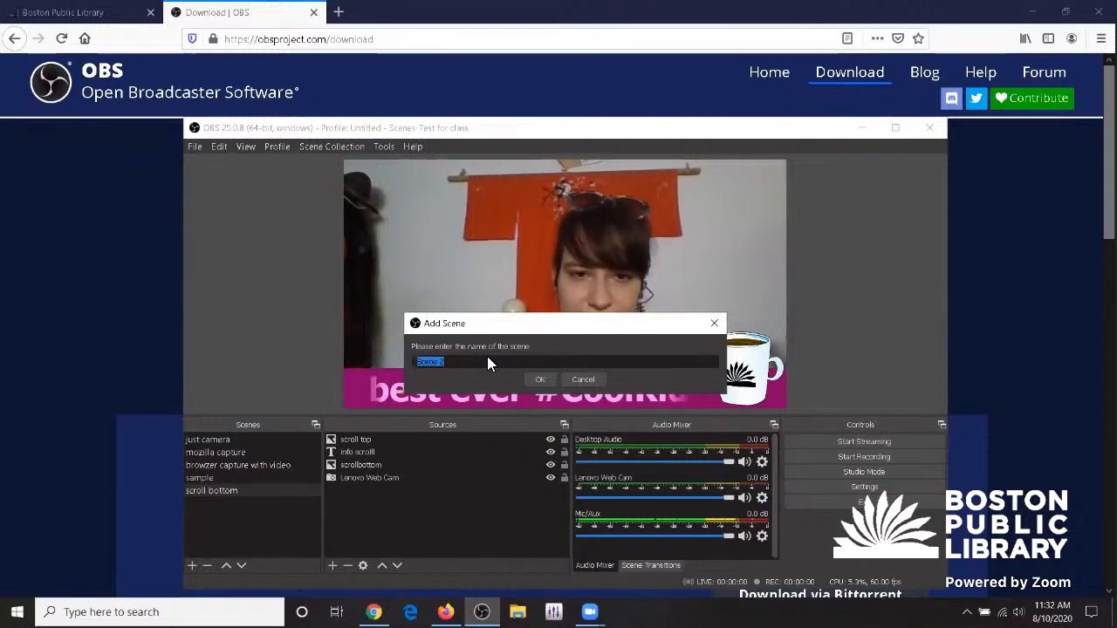
text(intro i)
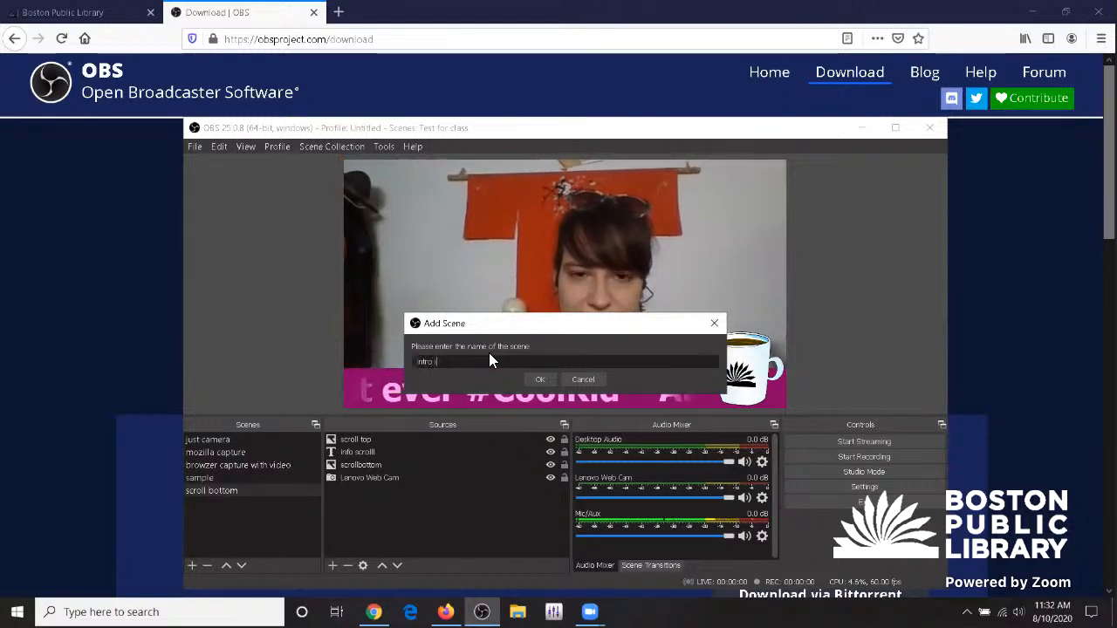
text(mage)
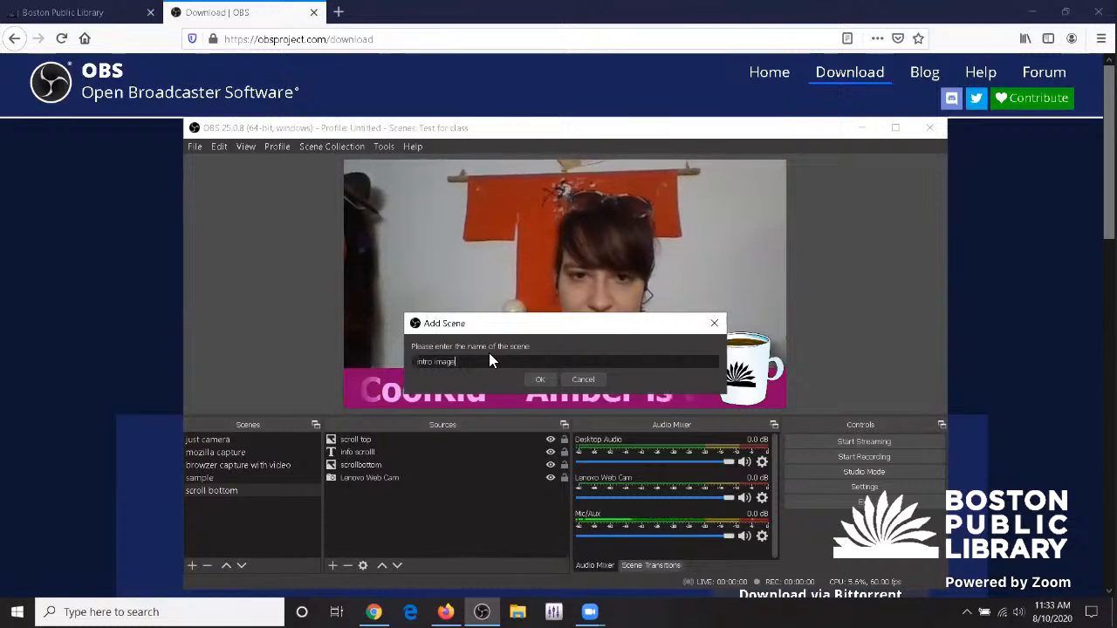
click(538, 379)
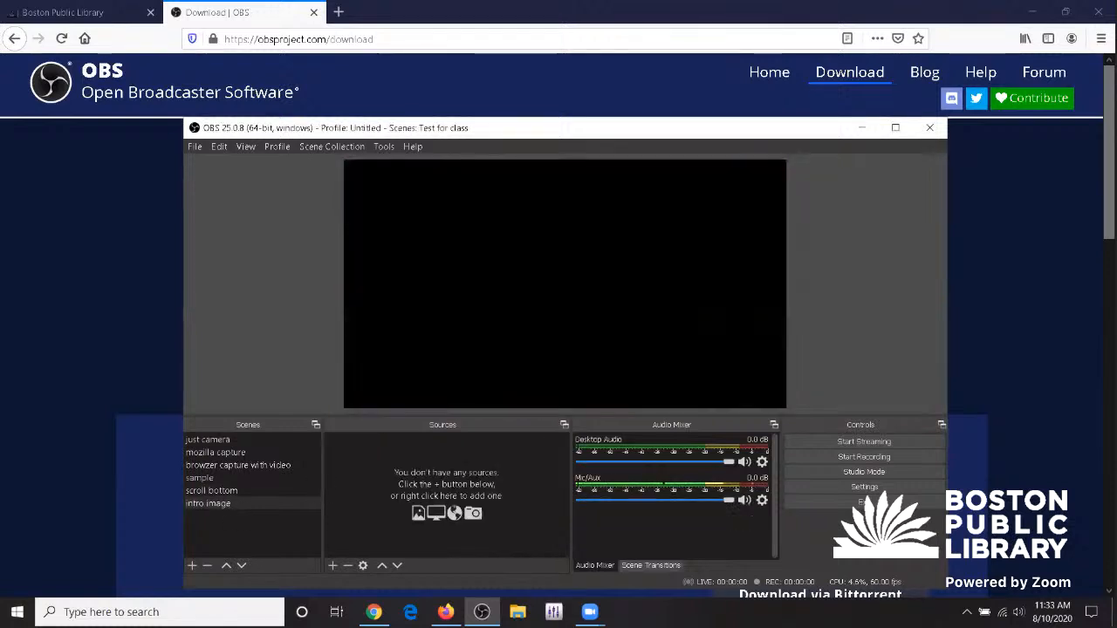
- Move the intro image scene to the first position in the scene list, above just camera
click(227, 567)
click(227, 566)
click(227, 566)
click(227, 566)
click(227, 566)
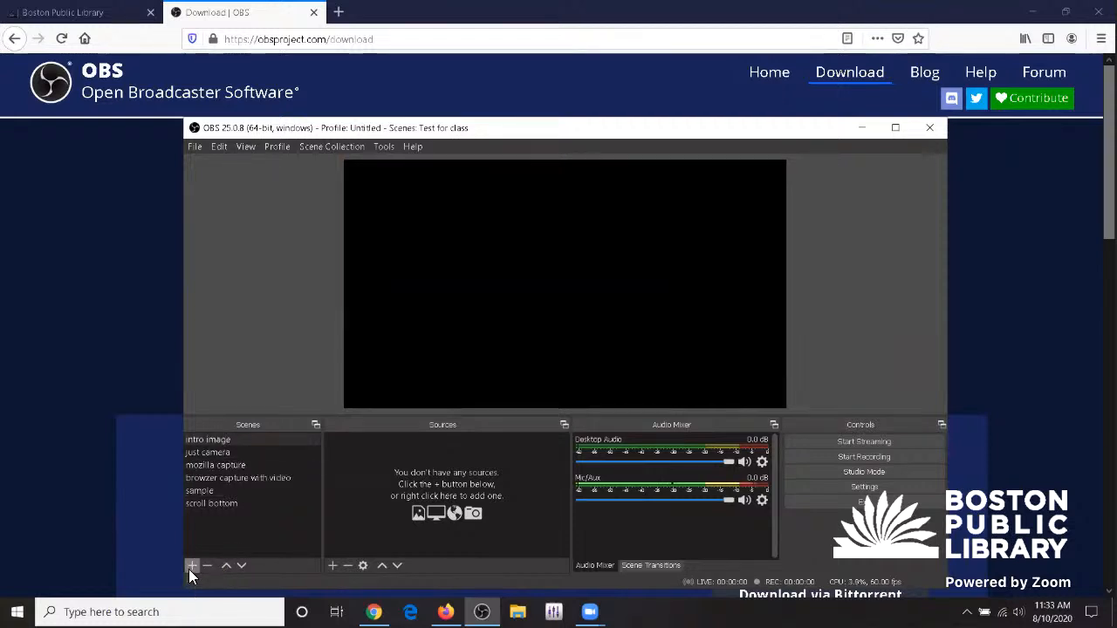
click(192, 567)
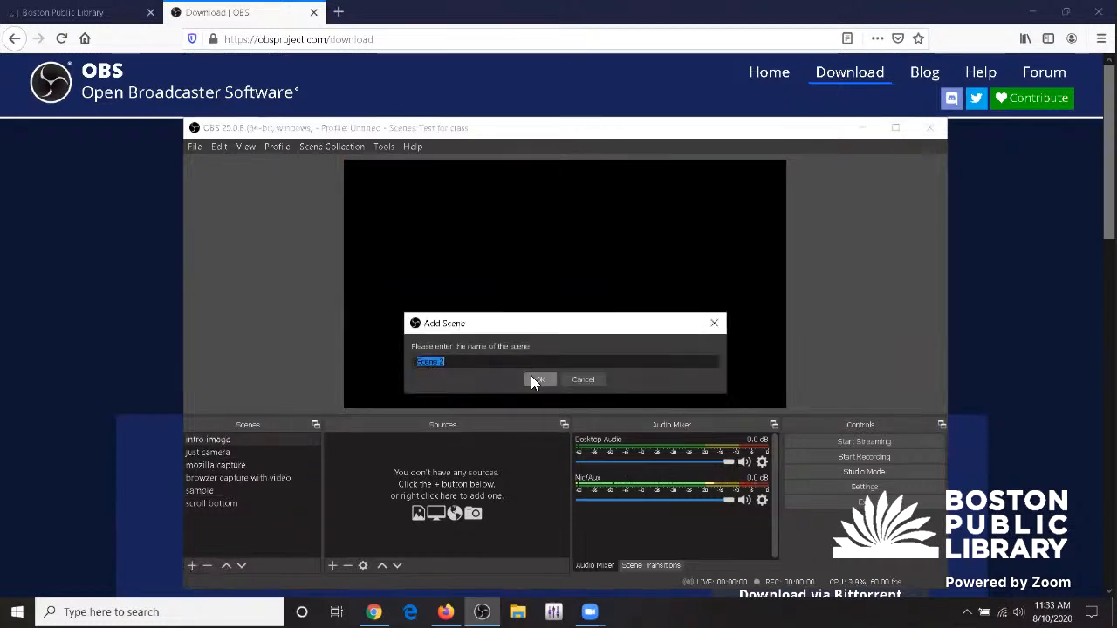
click(574, 379)
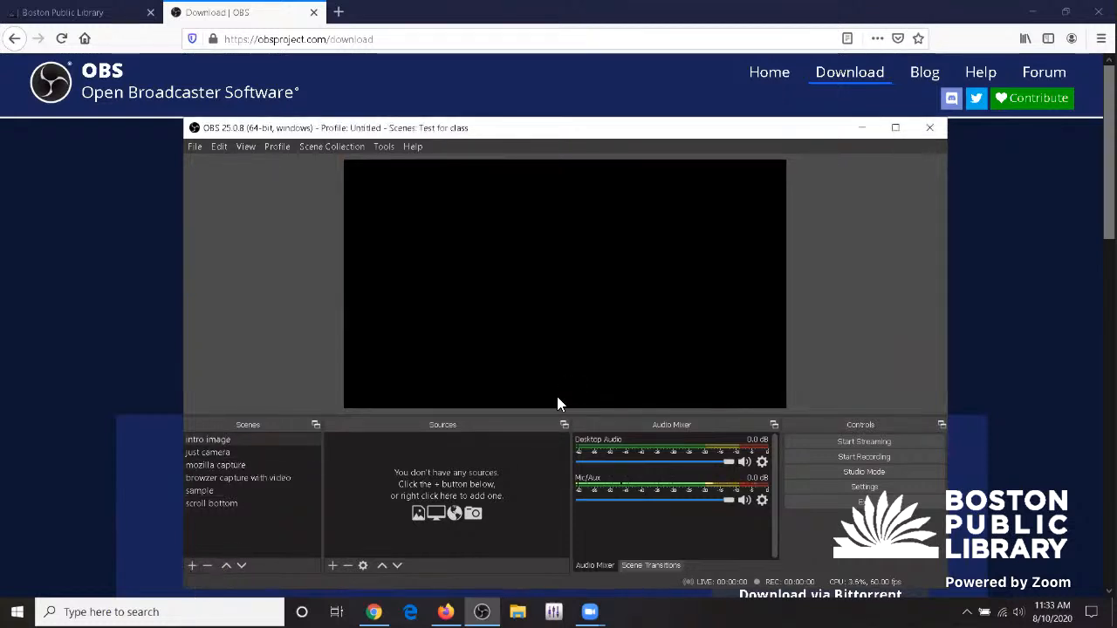
- Add a new image source to the intro image scene using coffeewithkblic 19201080 from the CWK folder
click(332, 566)
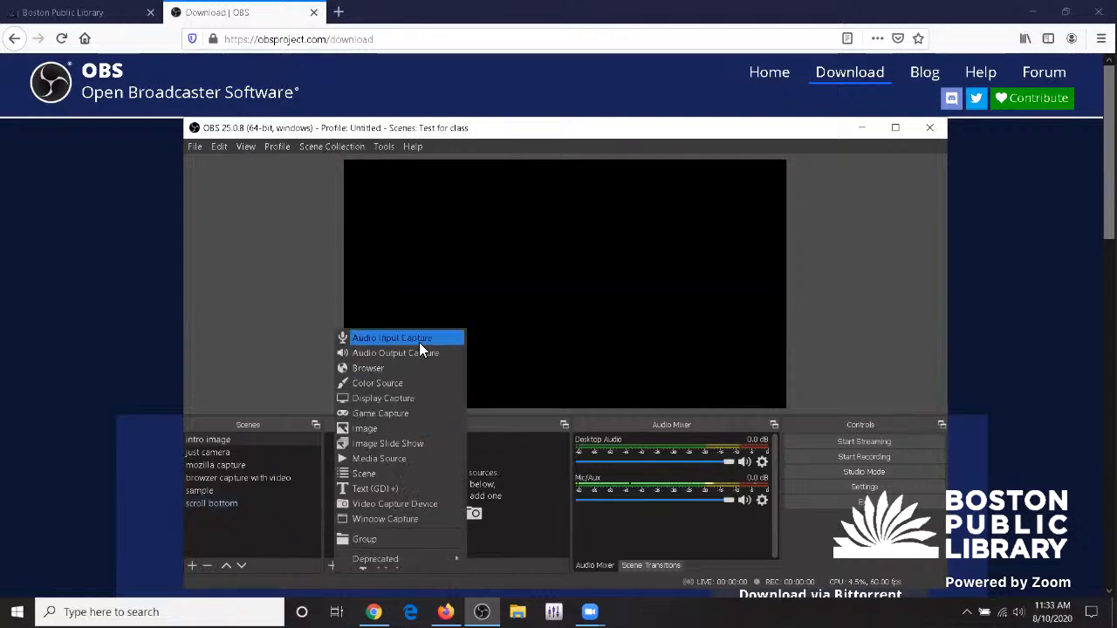
click(377, 428)
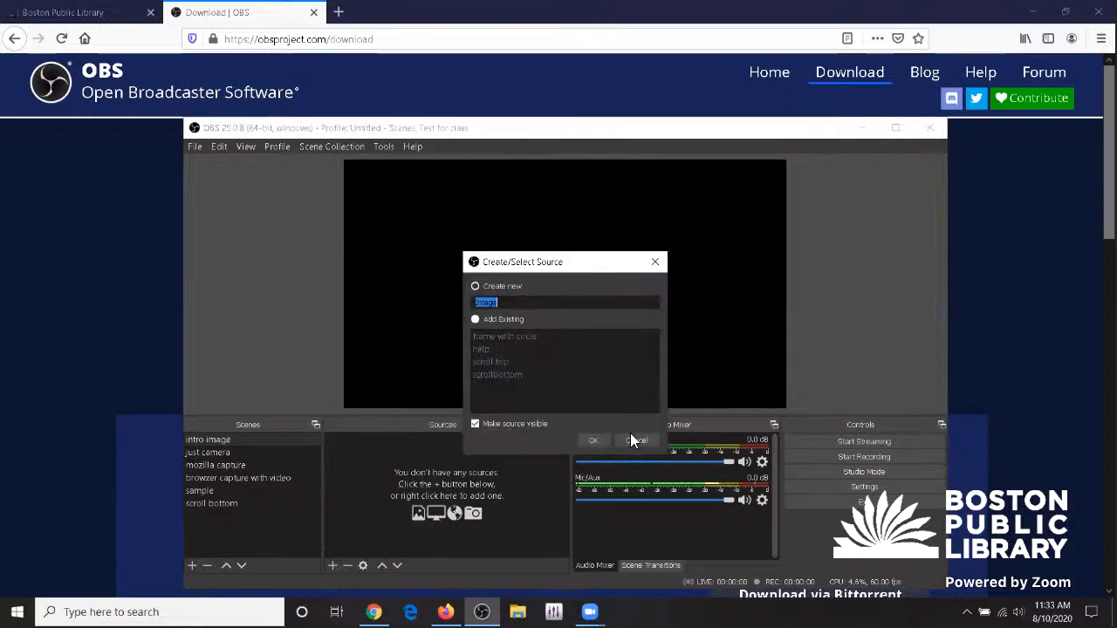
click(595, 441)
click(721, 427)
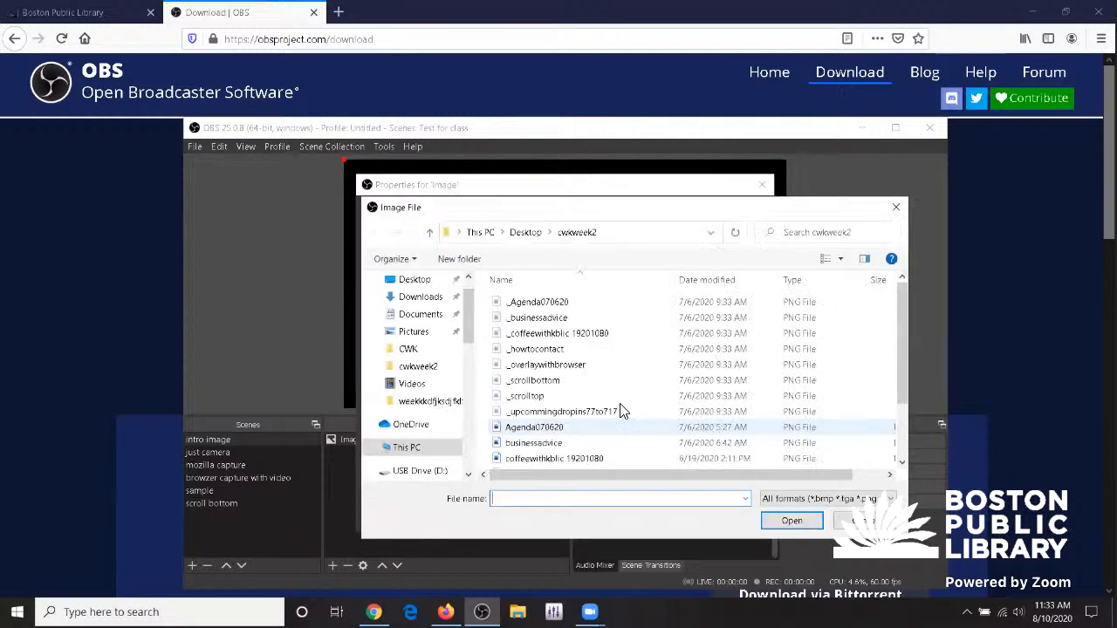
click(408, 349)
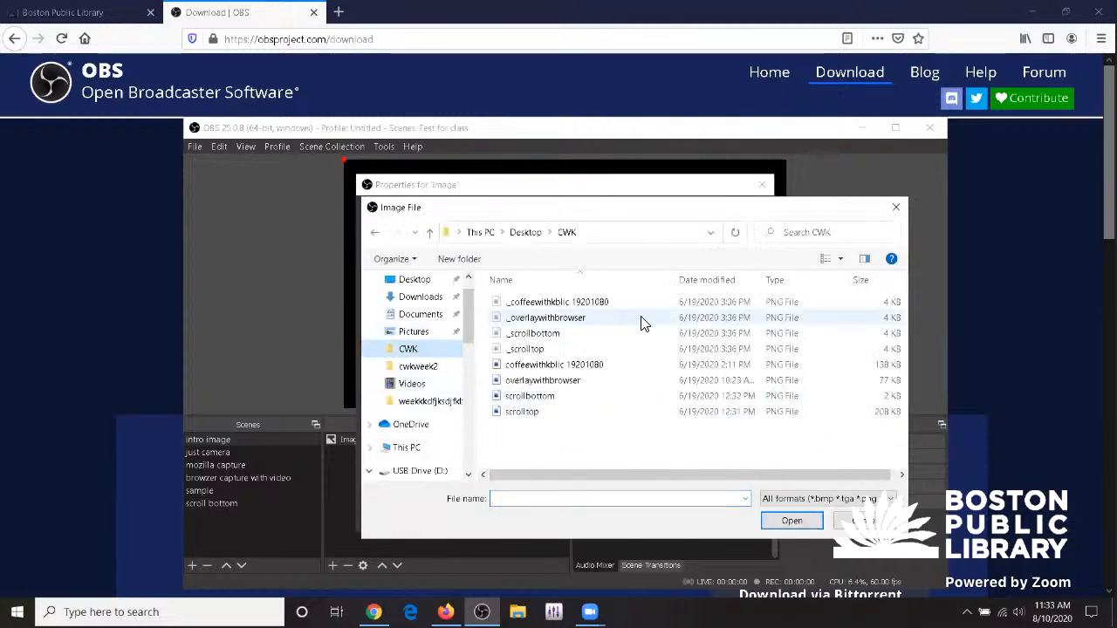
click(586, 366)
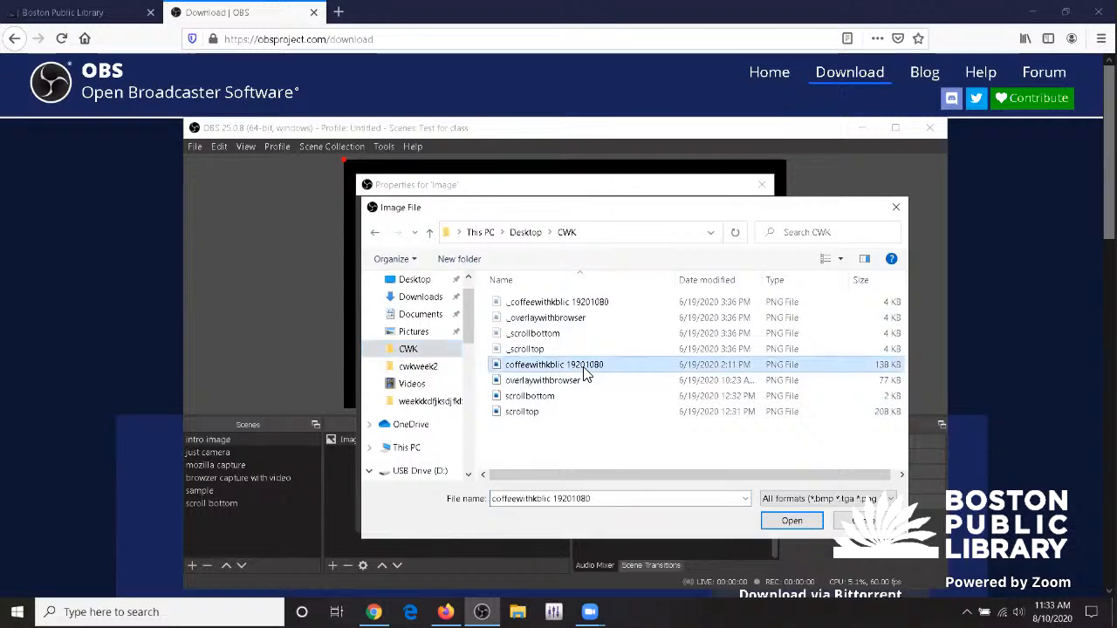
click(792, 522)
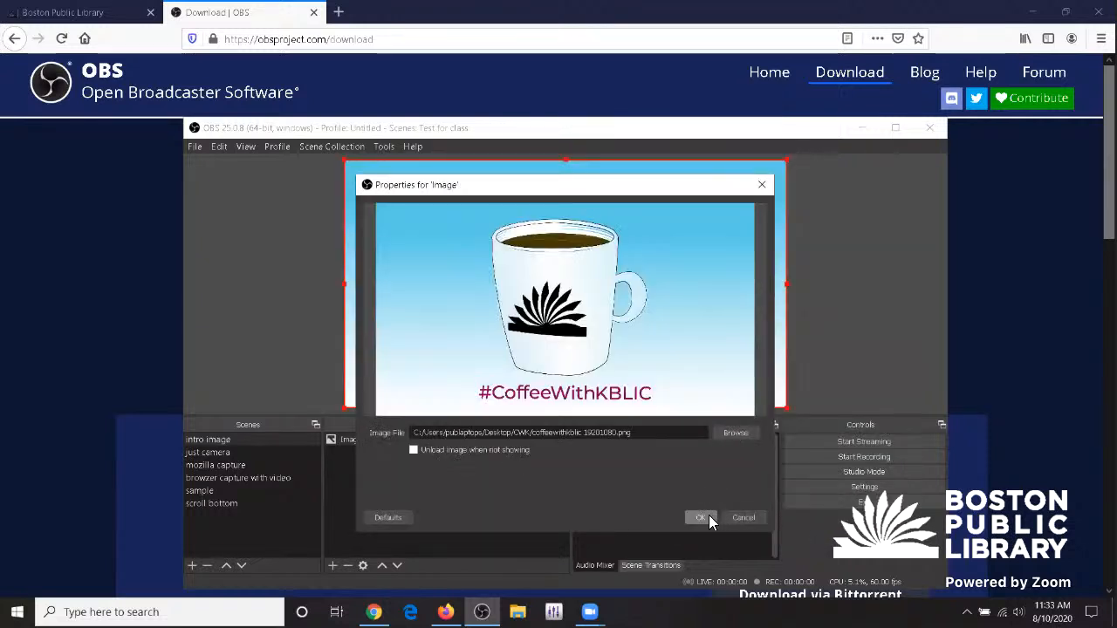
click(701, 518)
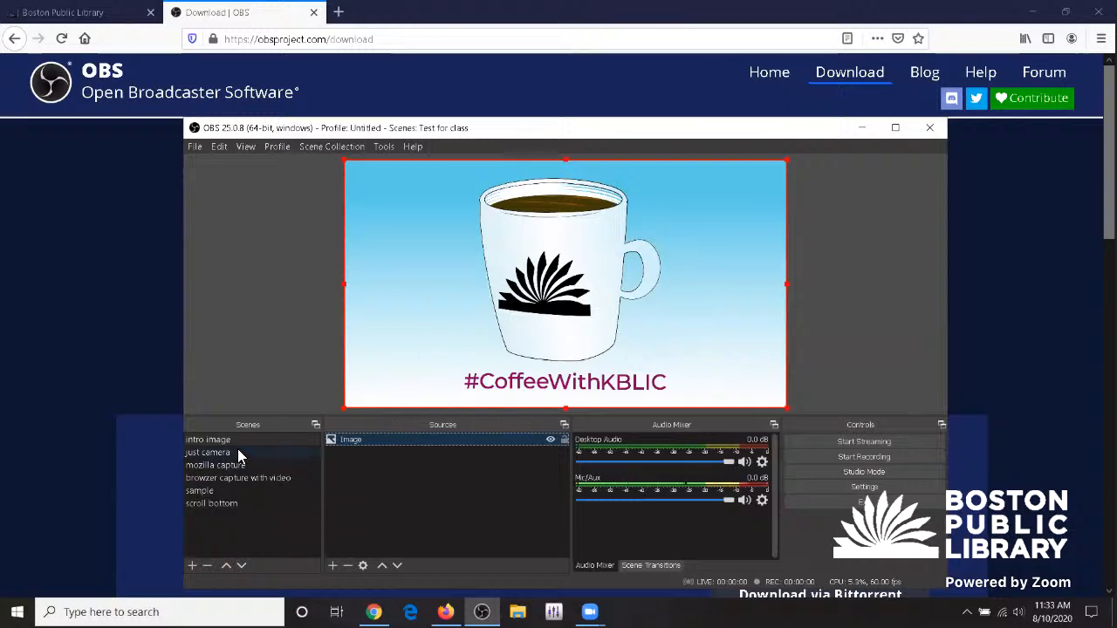
- Preview the scenes in list order, revisit browzer capture with video, and return to intro image
click(194, 452)
click(218, 466)
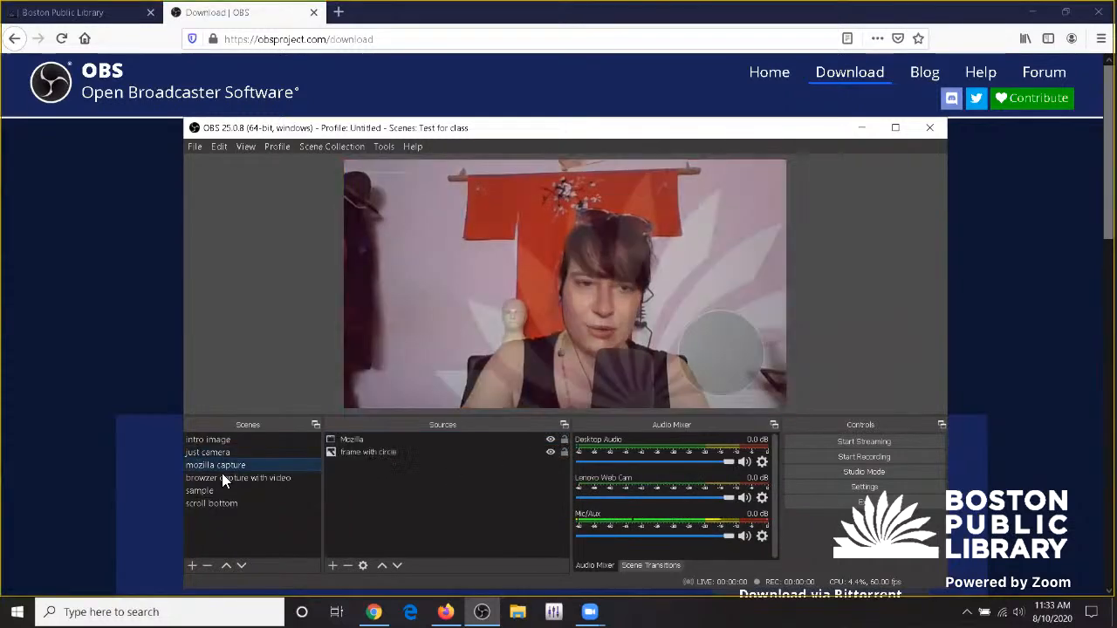
click(221, 487)
click(224, 477)
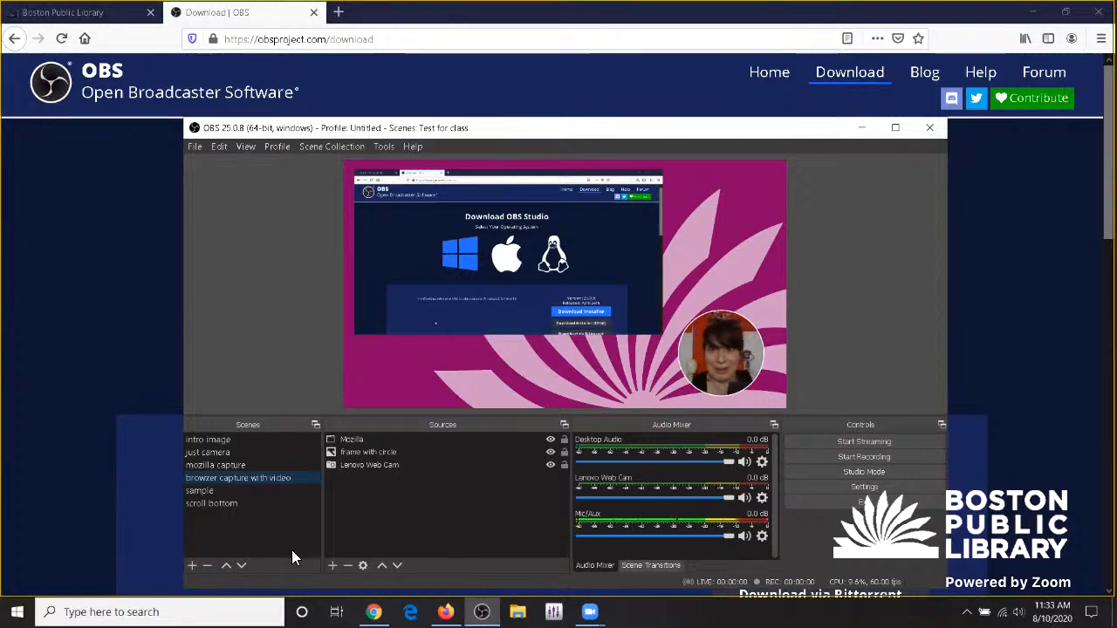
click(201, 490)
click(202, 502)
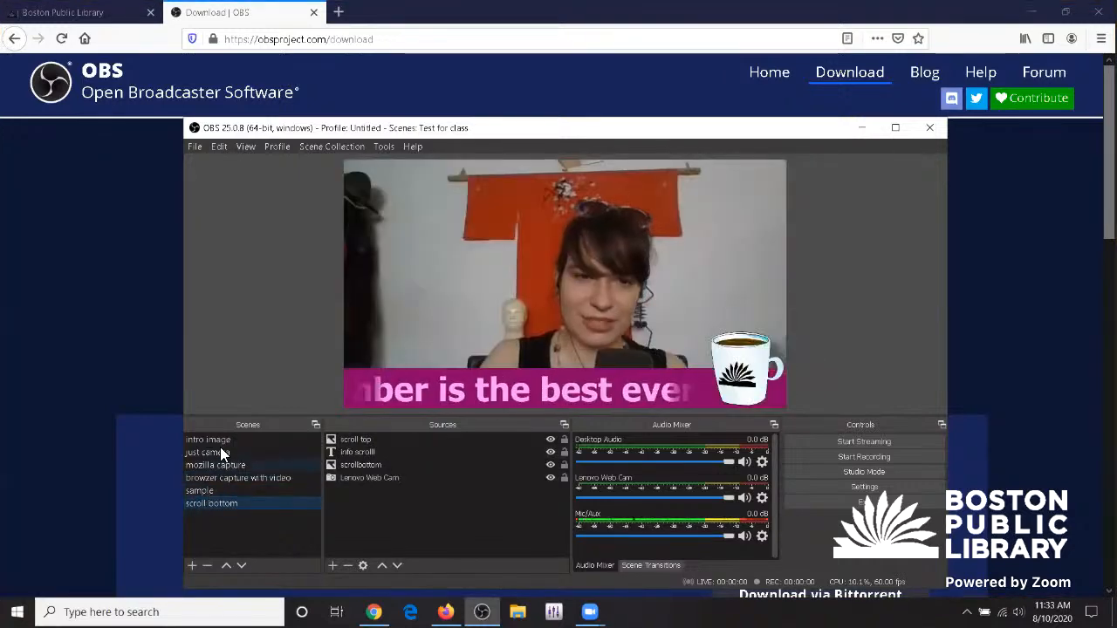
click(209, 440)
click(203, 478)
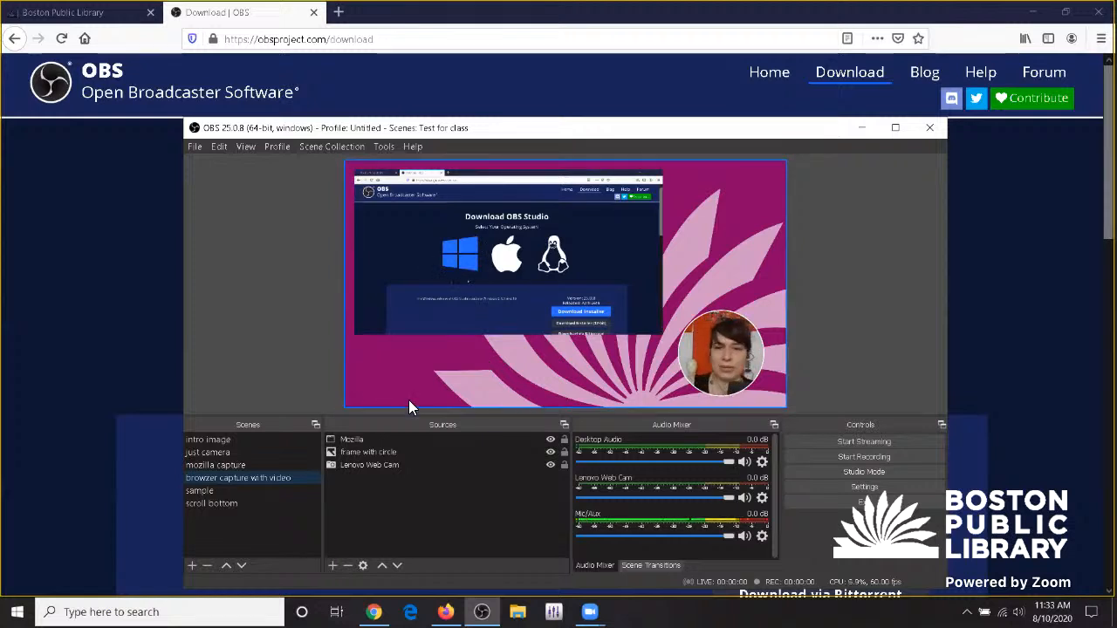
click(231, 440)
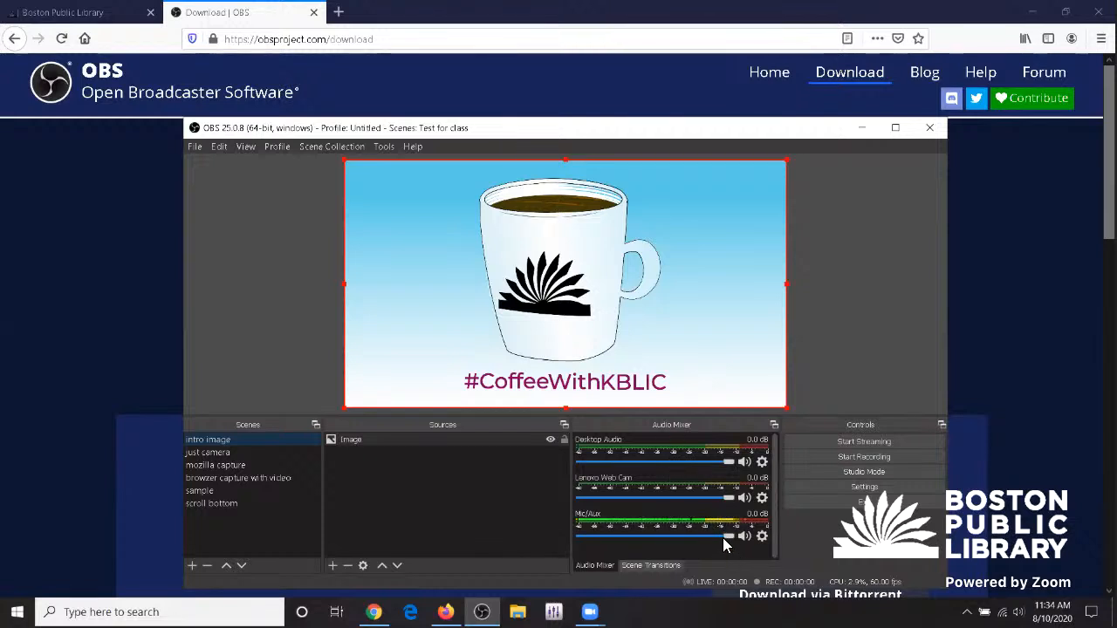
- Lower the Mic/Aux volume to -5.9 dB and open the program settings
drag(724, 539, 696, 537)
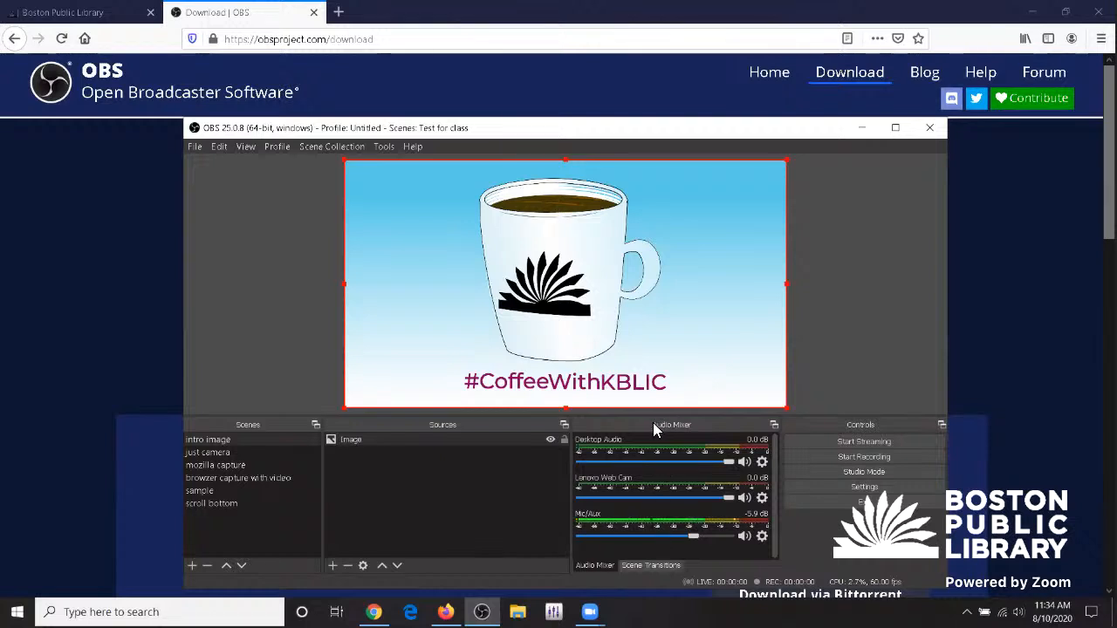
click(832, 489)
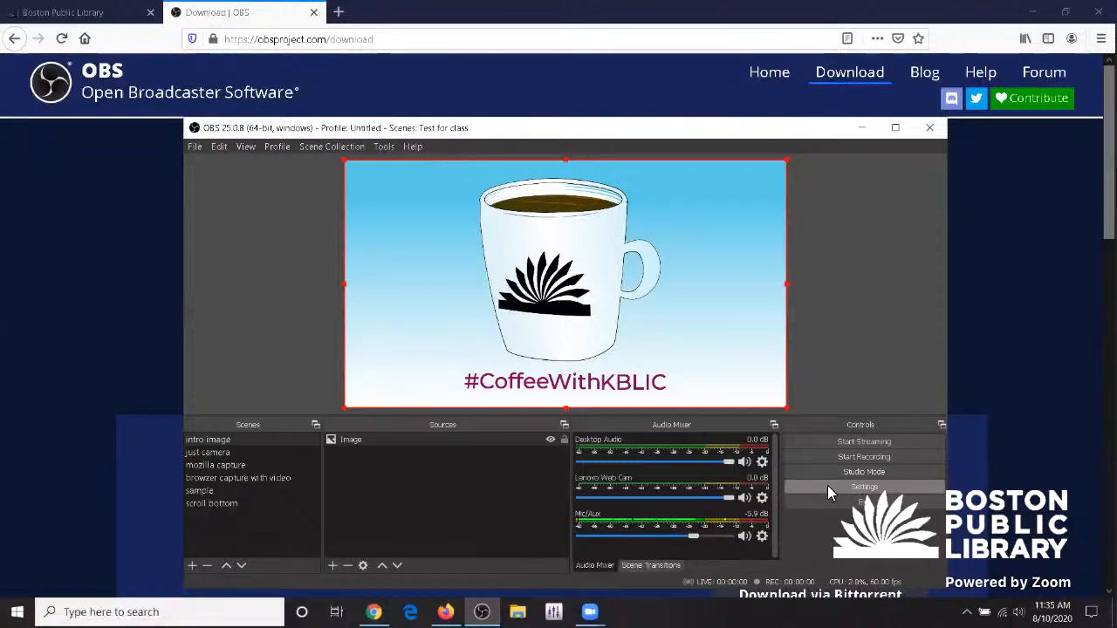
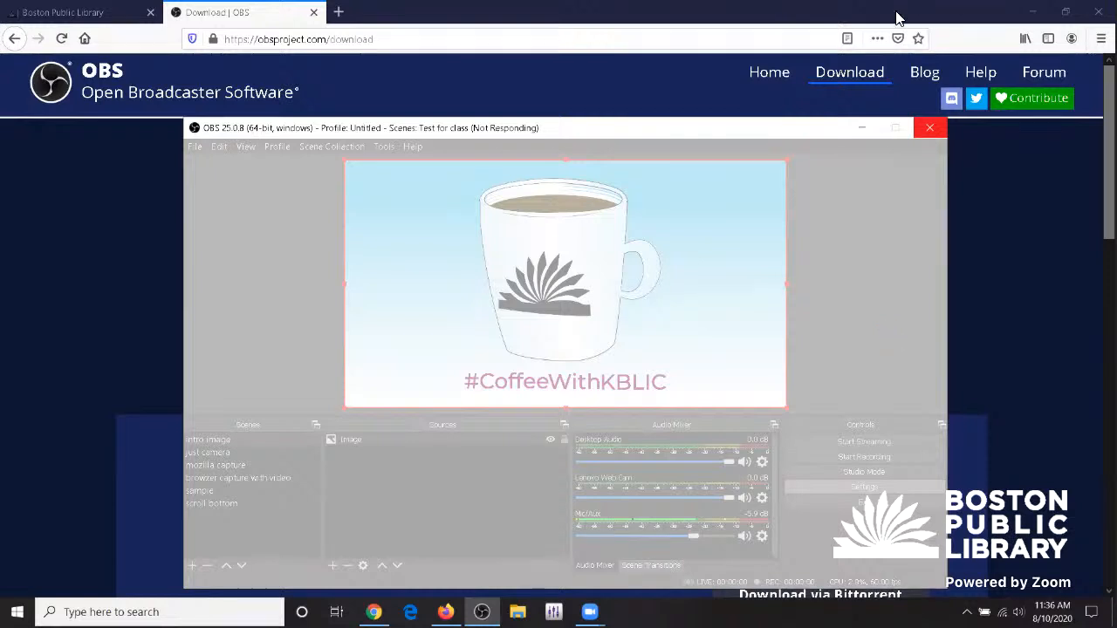
- Switch to Task Manager to check the unresponsive OBS Studio process and examine the computer's CPU performance
click(695, 134)
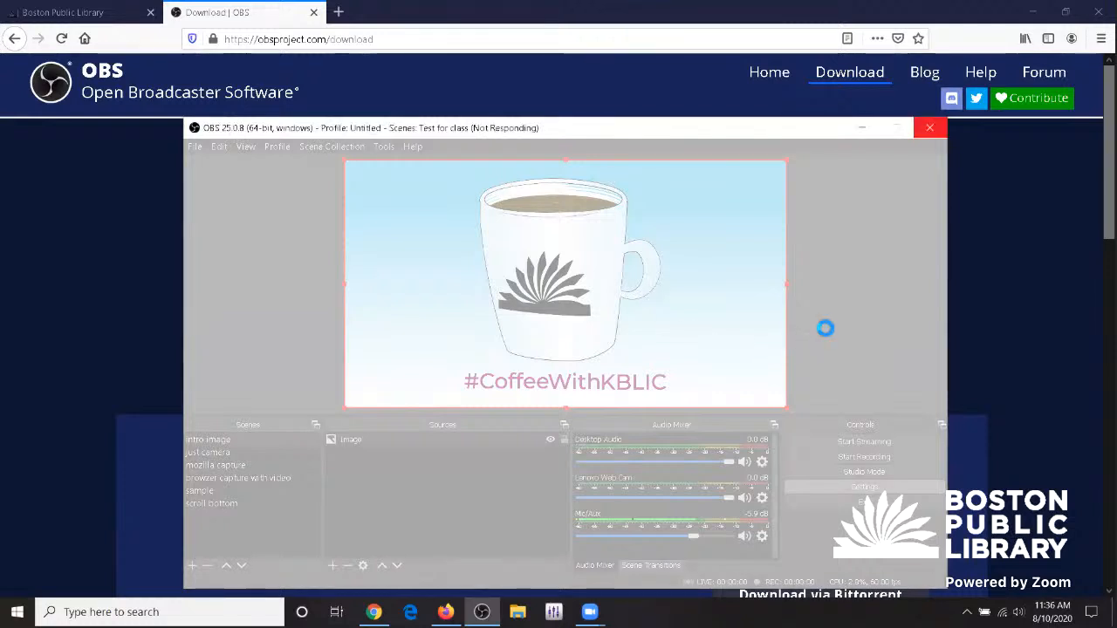
key(ctrl+shift+Escape)
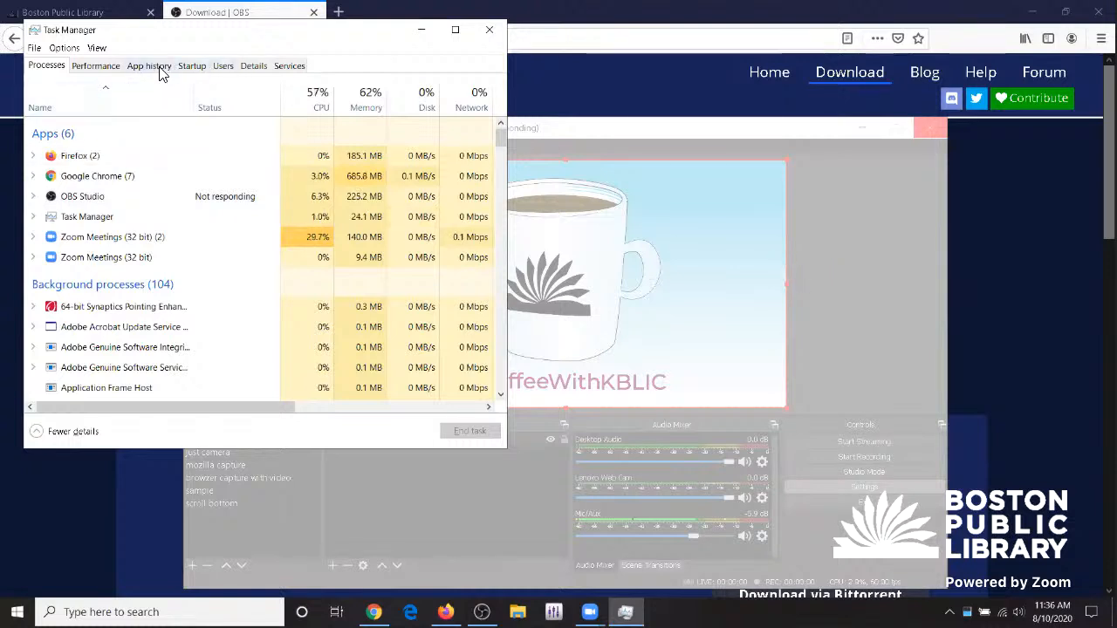
click(98, 70)
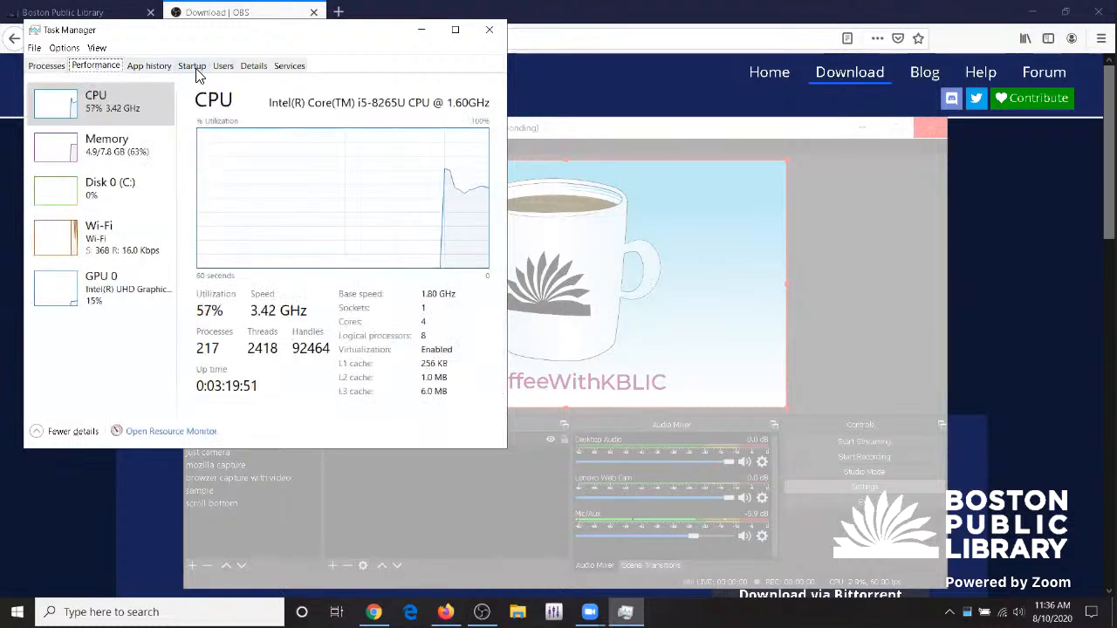
- End the unresponsive OBS Studio task in Task Manager and close Task Manager
click(48, 70)
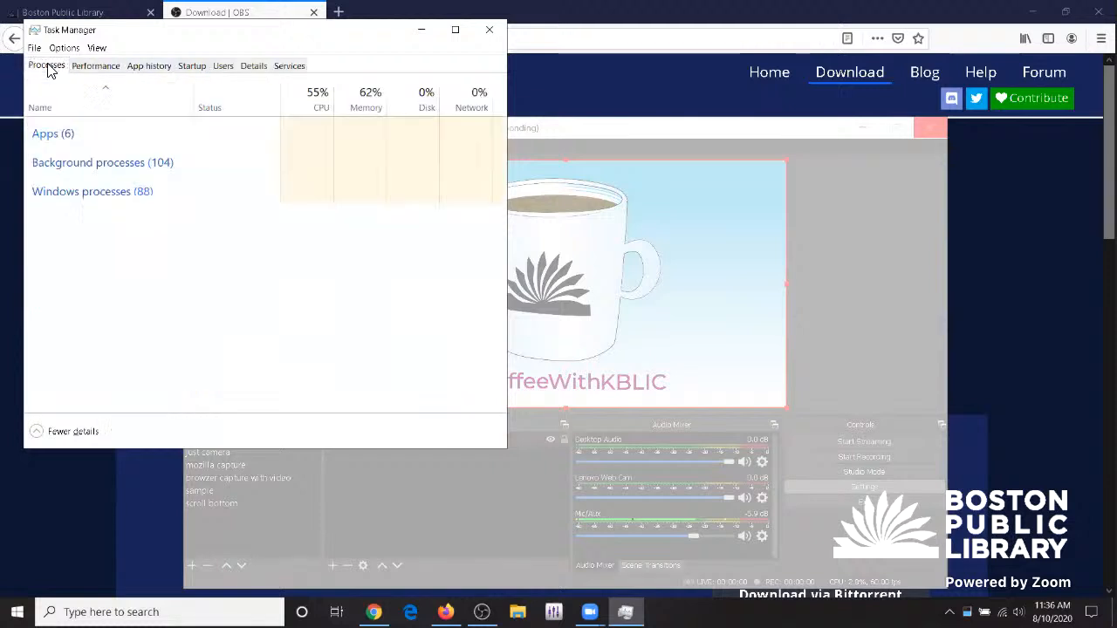
click(81, 200)
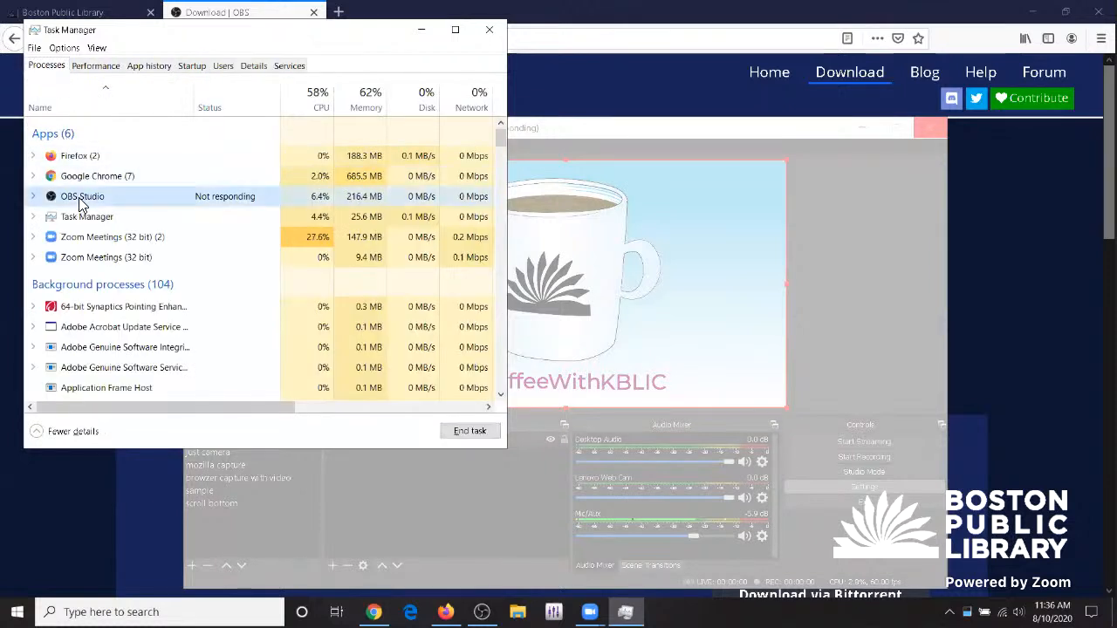
right_click(81, 200)
click(116, 222)
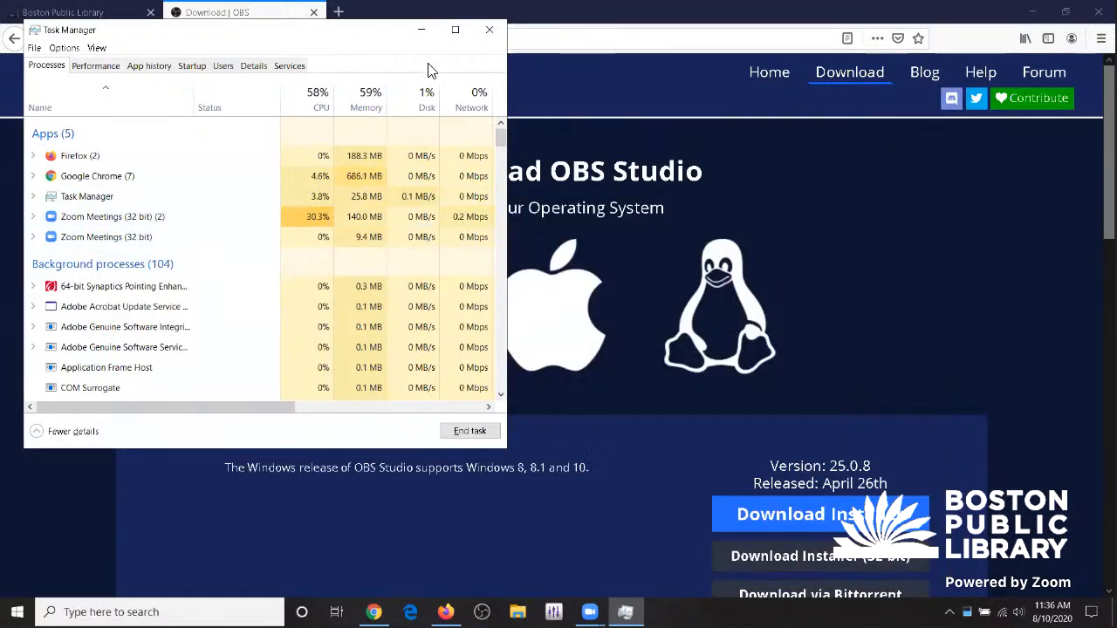
drag(222, 43, 280, 160)
click(548, 147)
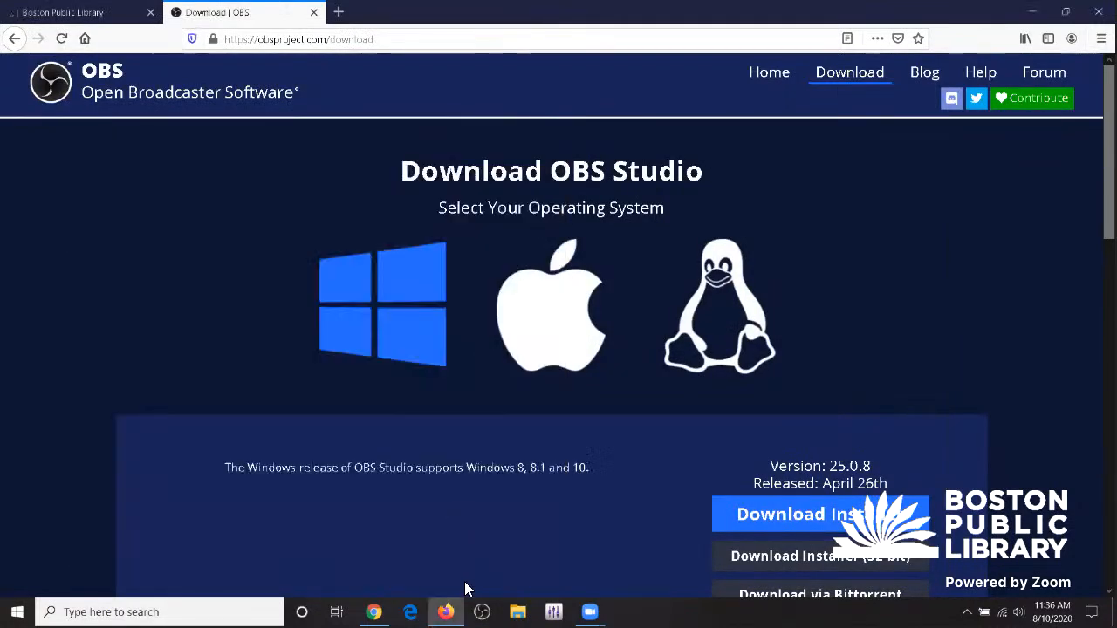
- Relaunch OBS Studio and turn off Studio Mode
click(481, 612)
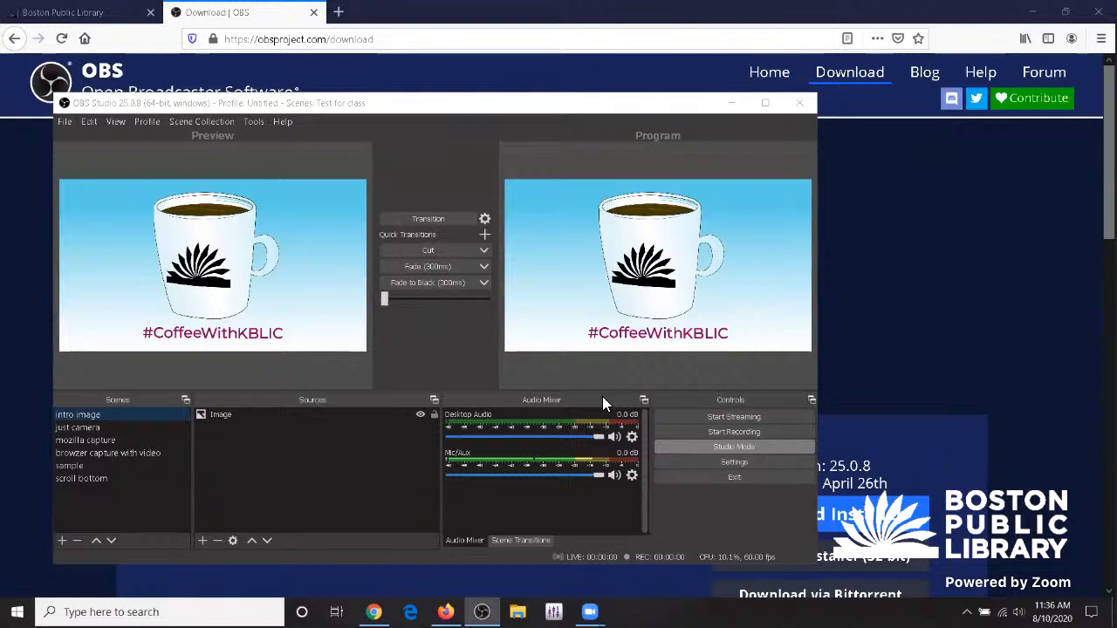
click(719, 449)
- Open the audio settings and examine the available devices for Desktop Audio and Mic/Auxiliary Audio
click(733, 463)
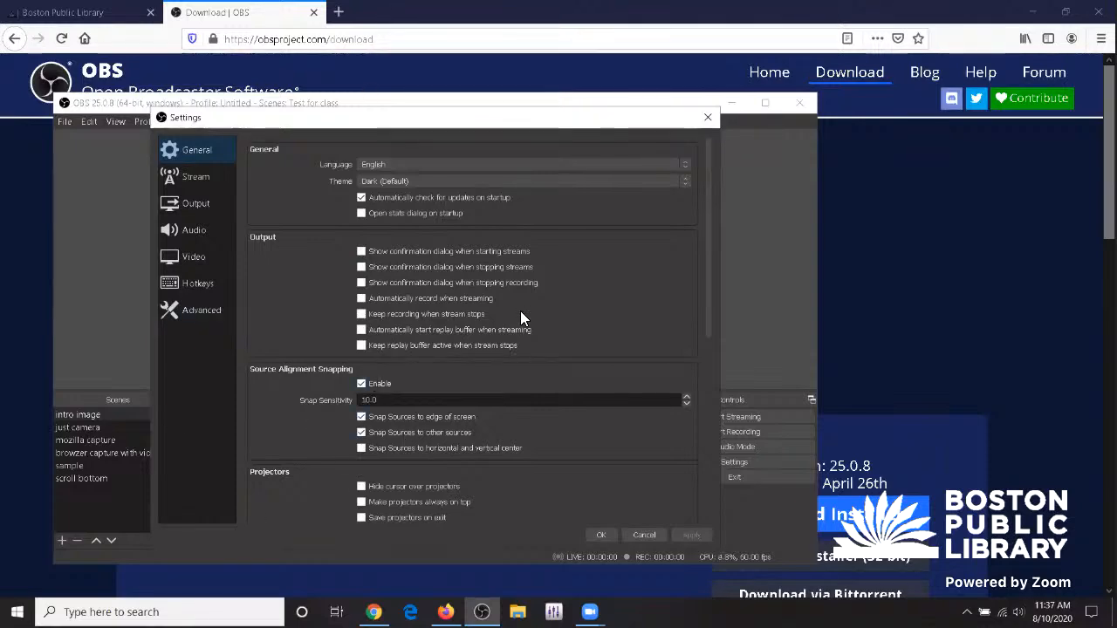
scroll(520, 314, down, 3)
scroll(521, 316, up, 4)
click(179, 231)
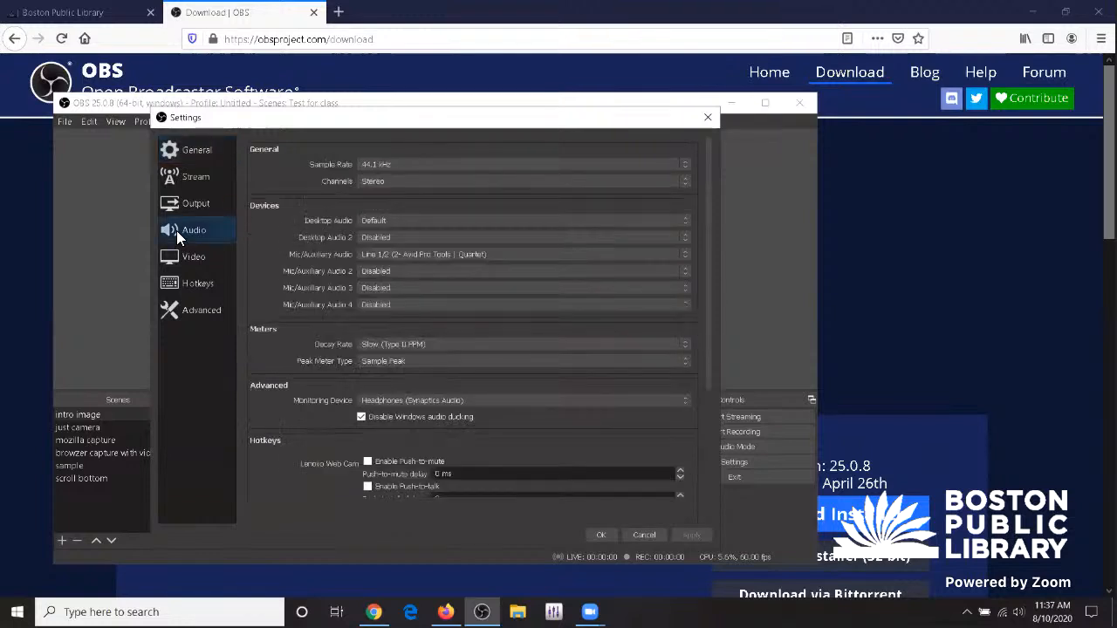
click(417, 220)
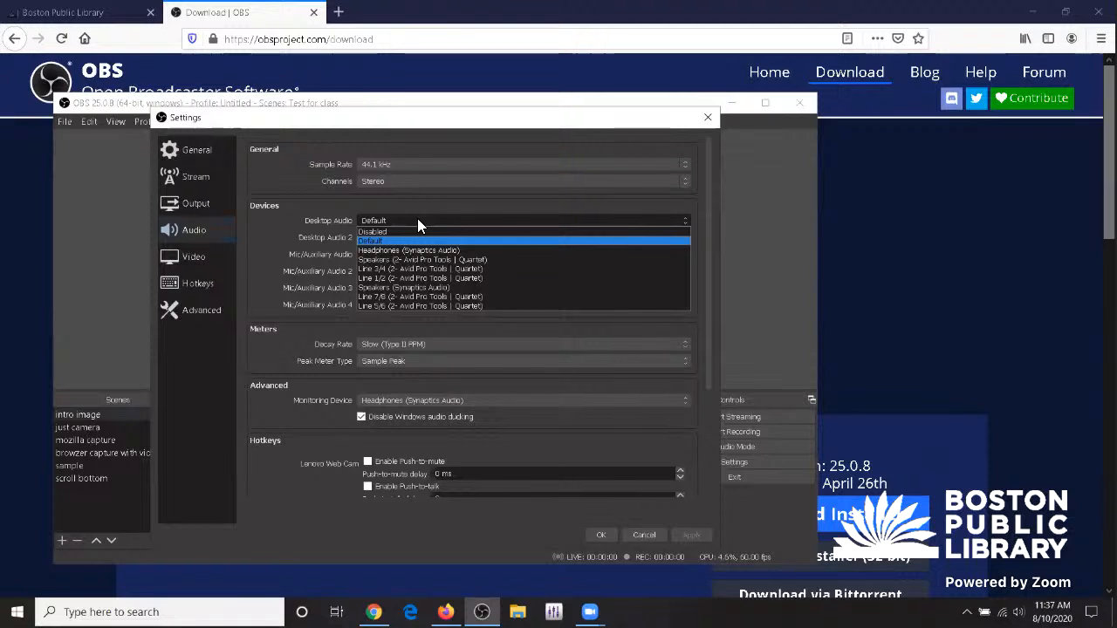
click(417, 222)
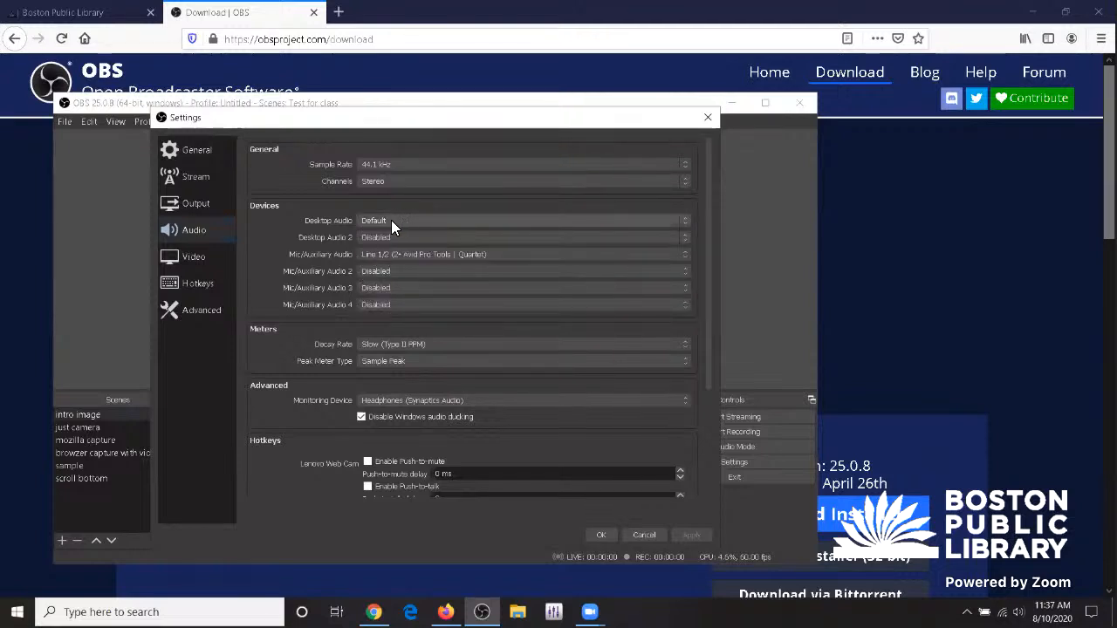
click(391, 220)
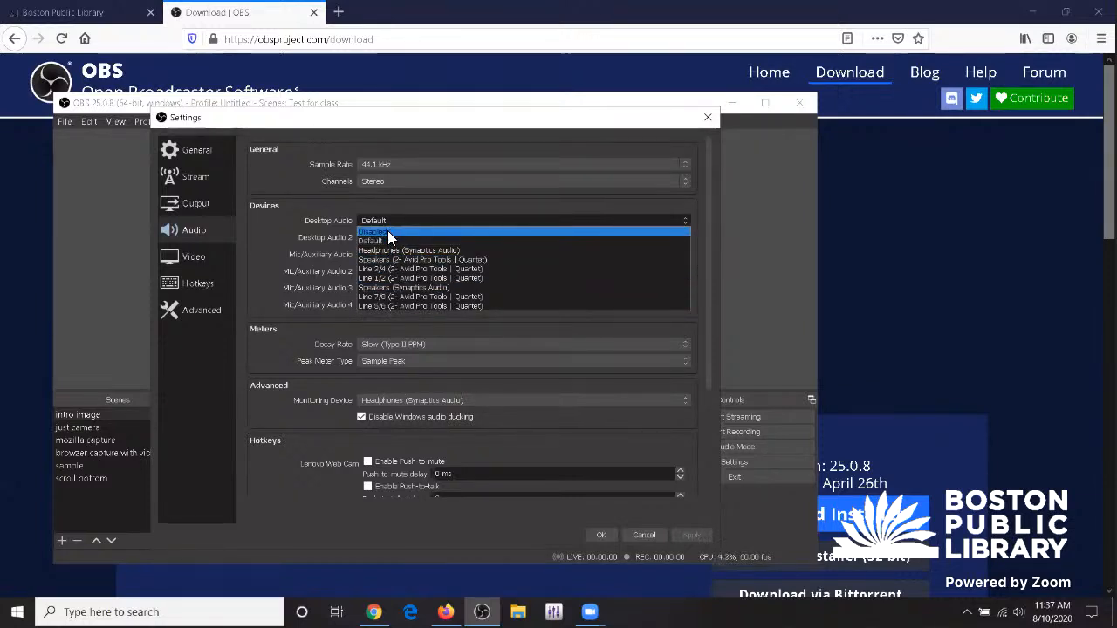
click(413, 203)
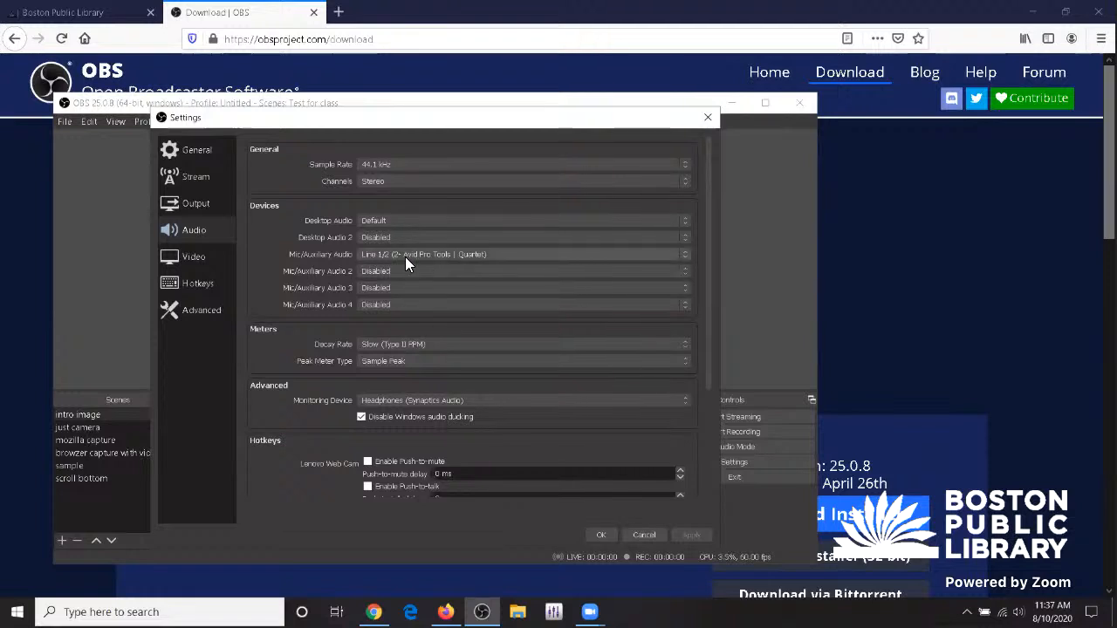
click(440, 256)
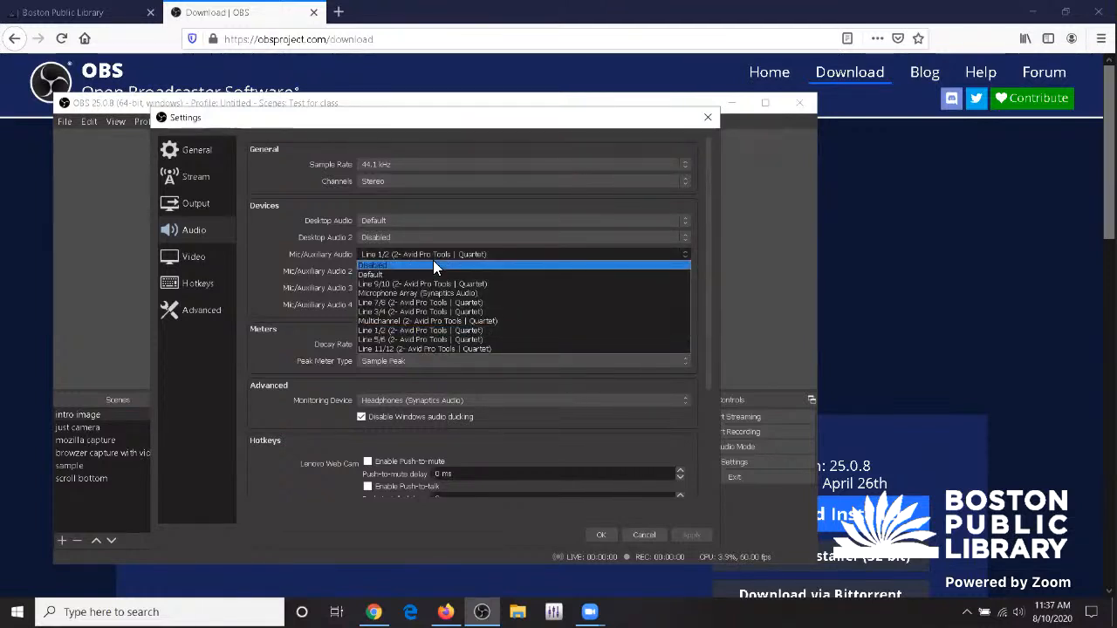
click(248, 244)
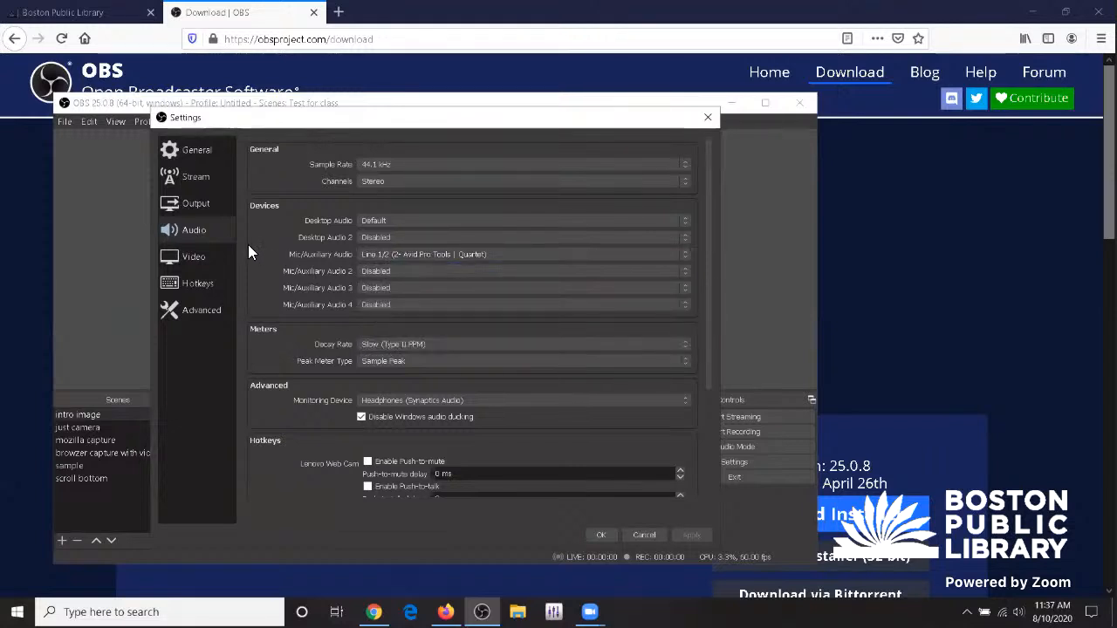
- Examine the sample rate and channel options in the general audio settings
click(449, 170)
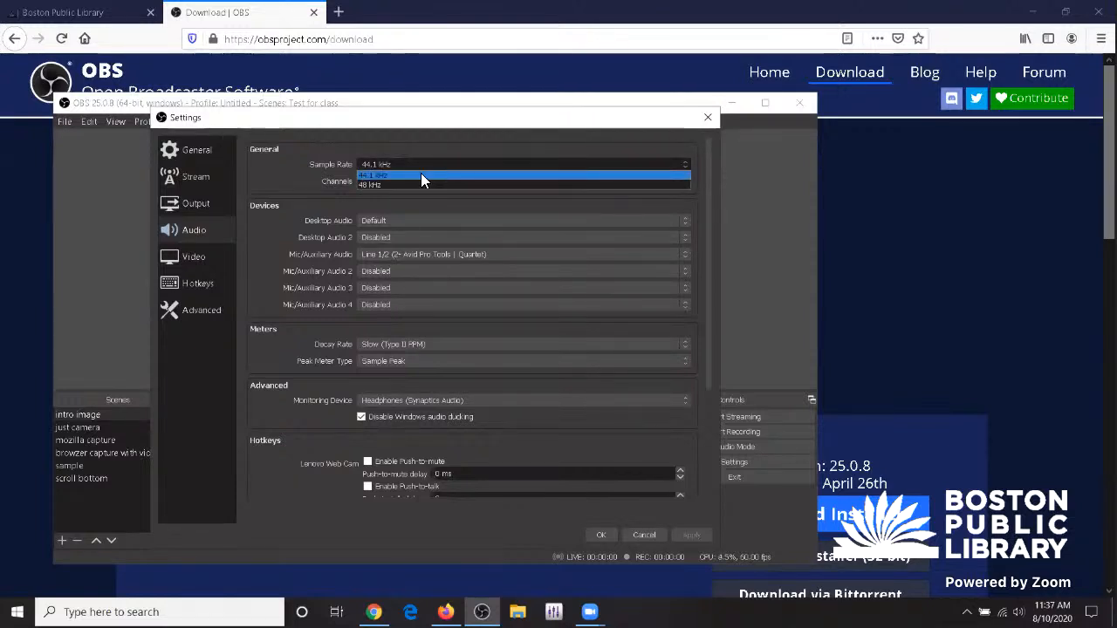
click(445, 146)
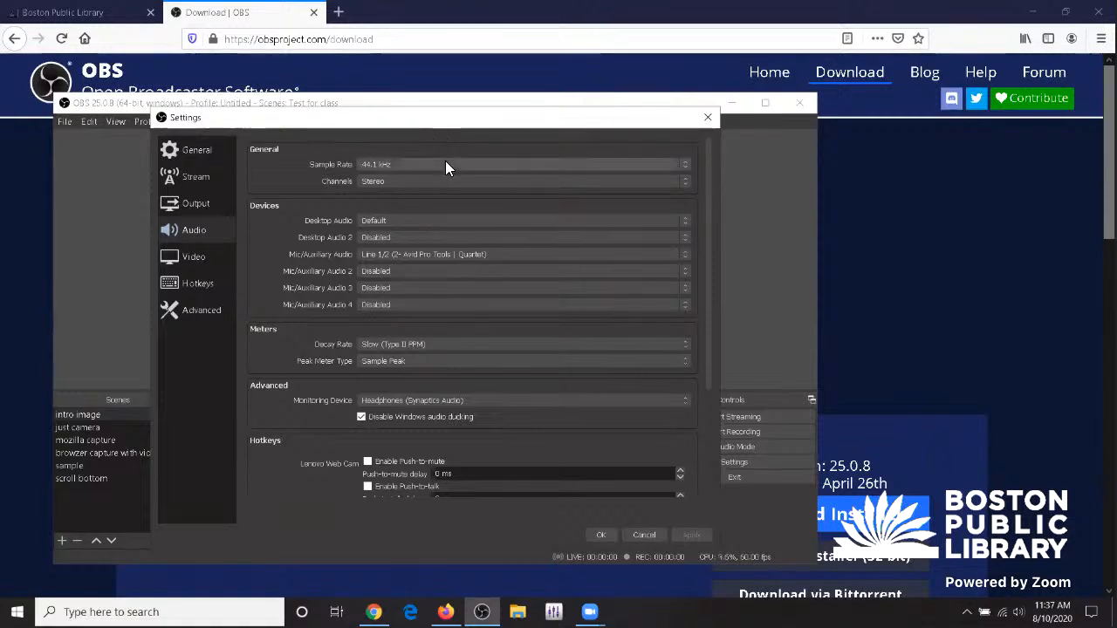
click(435, 182)
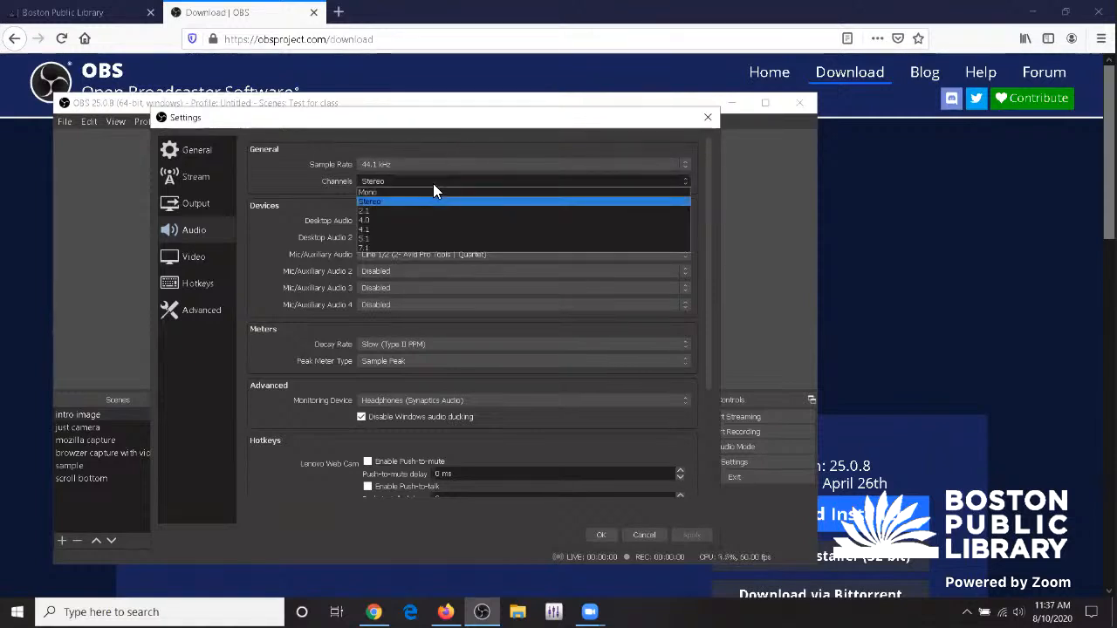
click(486, 137)
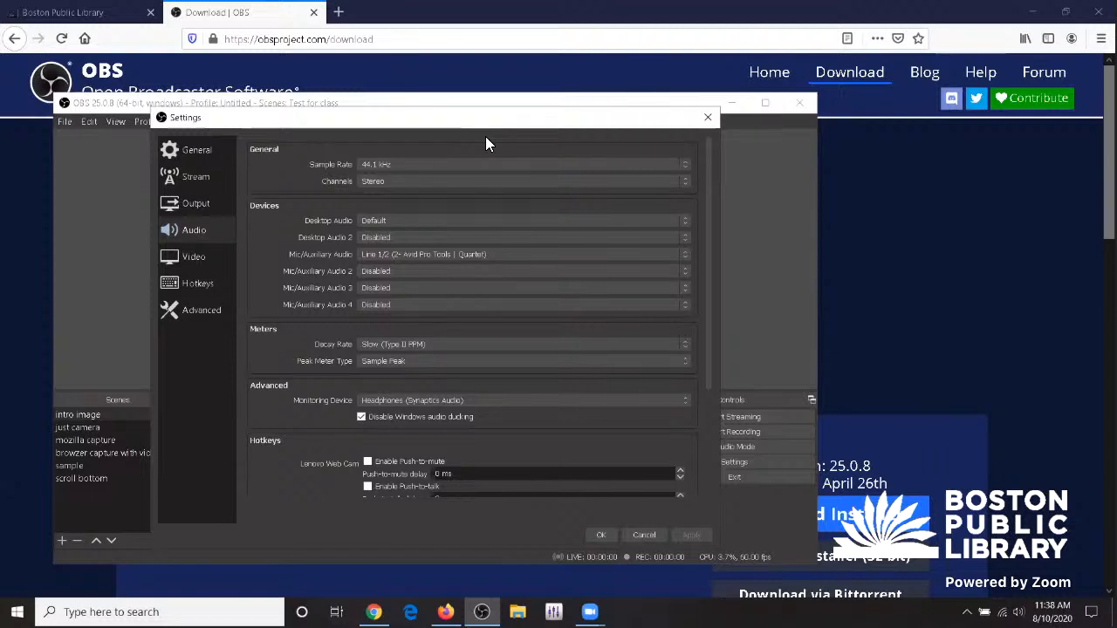
- Try Mono as the audio channel setting, return it to Stereo and discard the settings changes
click(445, 185)
click(439, 187)
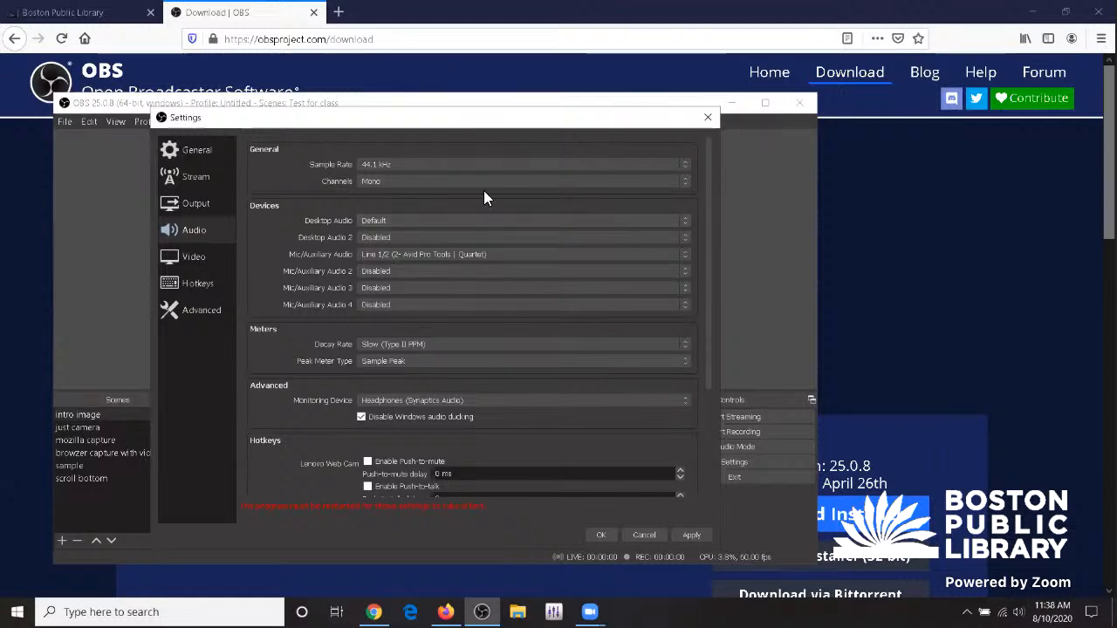
click(483, 185)
click(459, 203)
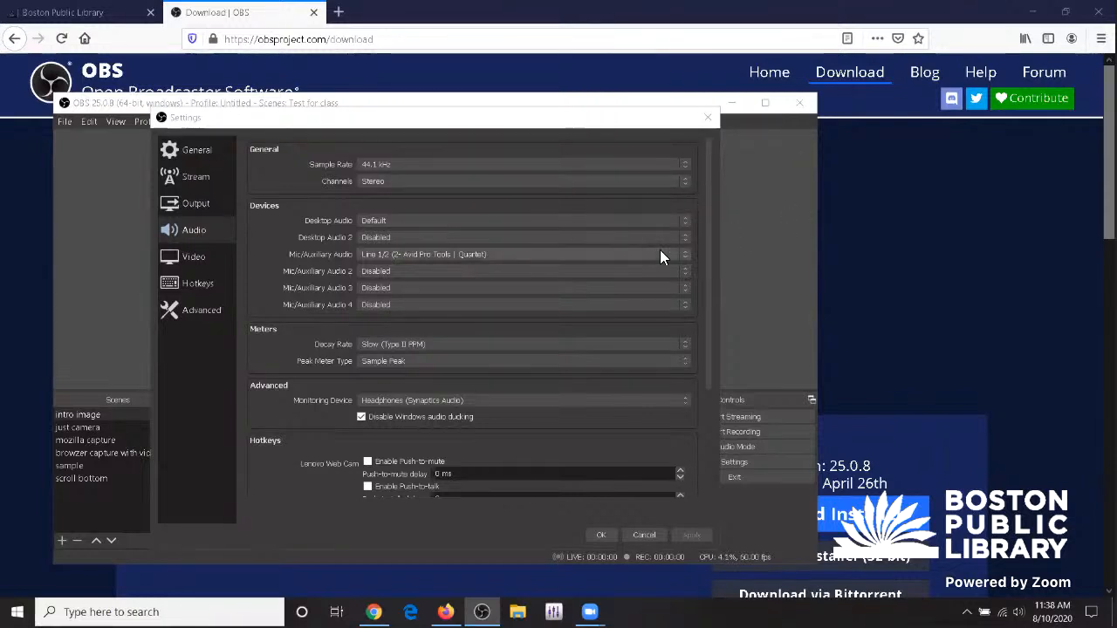
scroll(659, 254, down, 5)
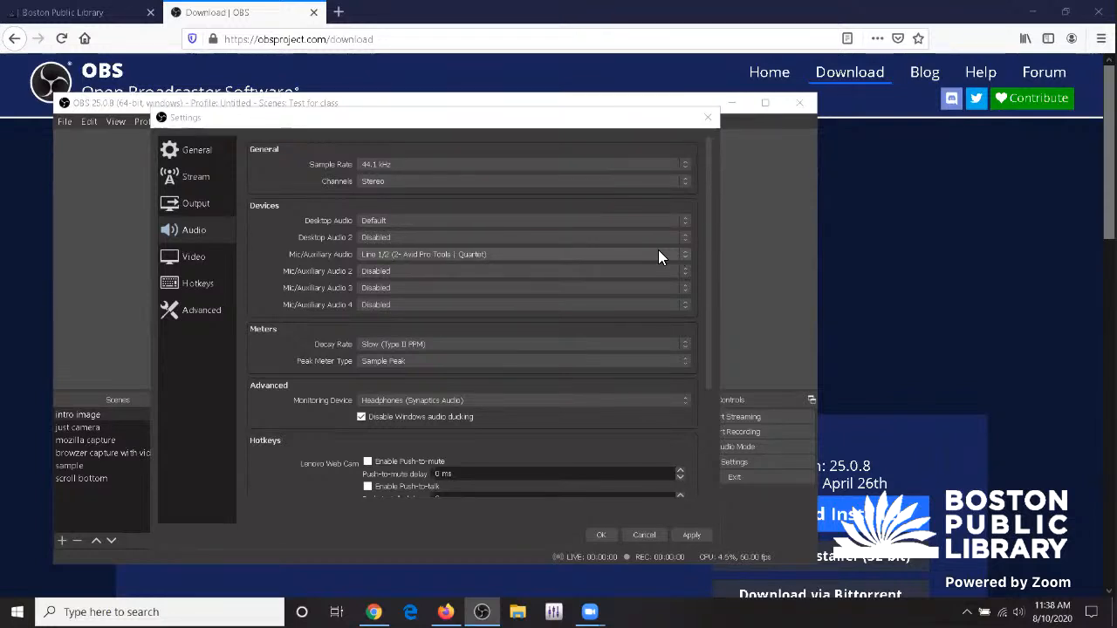
scroll(658, 254, up, 5)
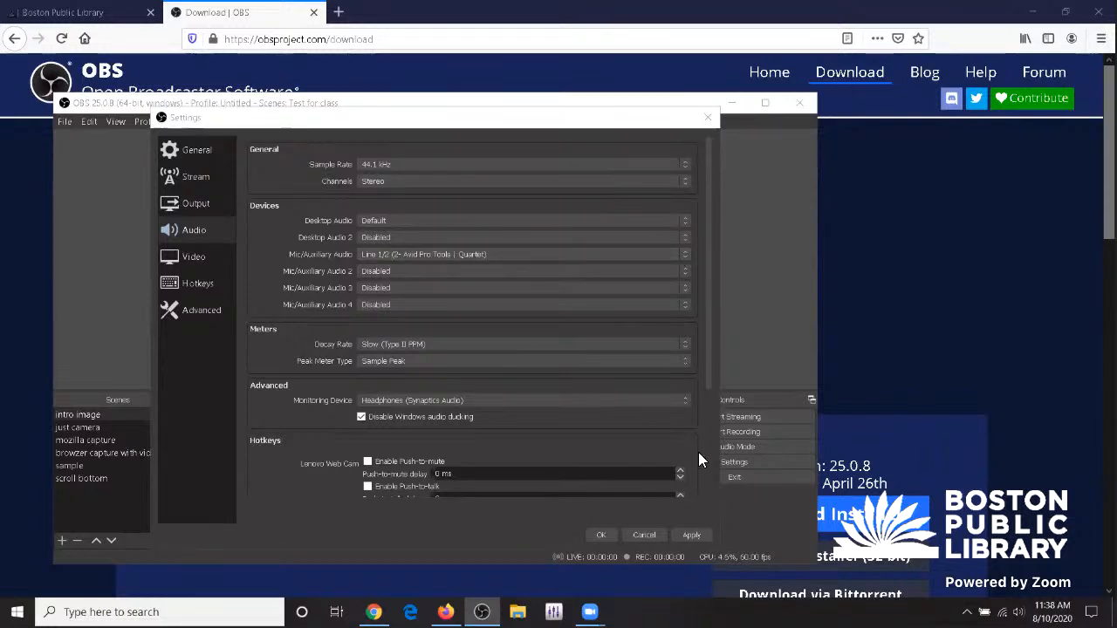
click(645, 536)
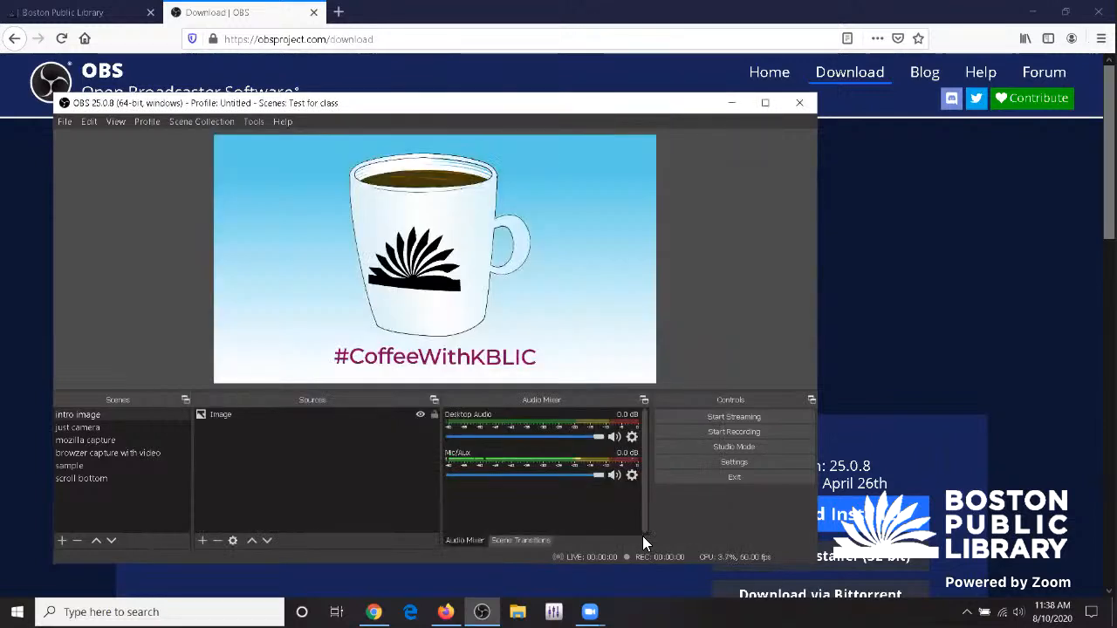
- Switch to the sample scene and set Mic/Aux and Desktop Audio to mono in the advanced audio properties
click(79, 427)
click(74, 465)
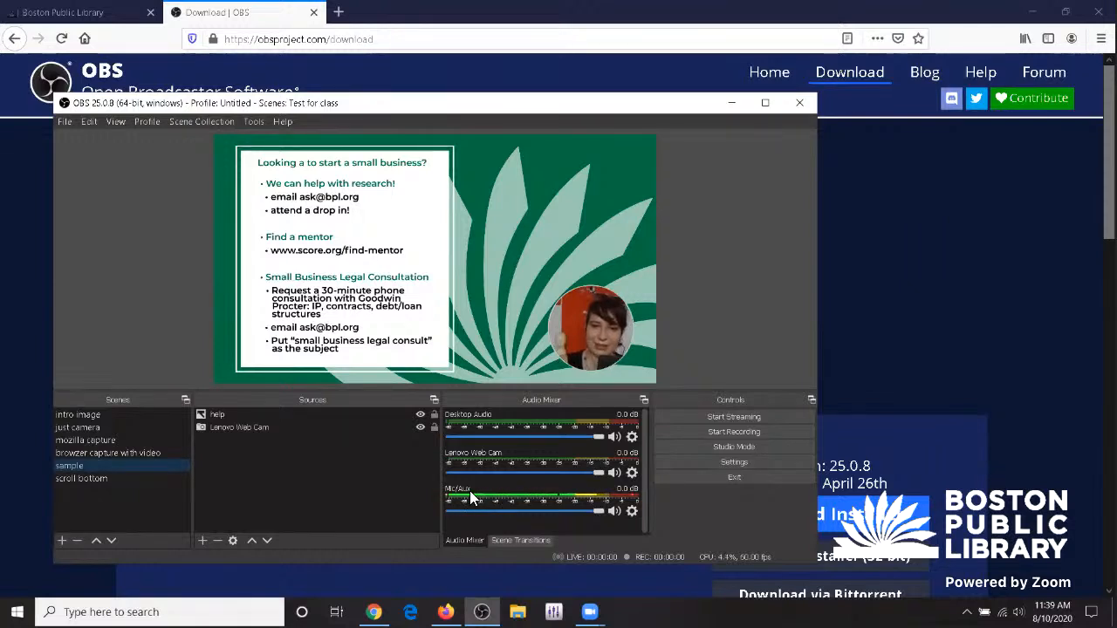
right_click(564, 526)
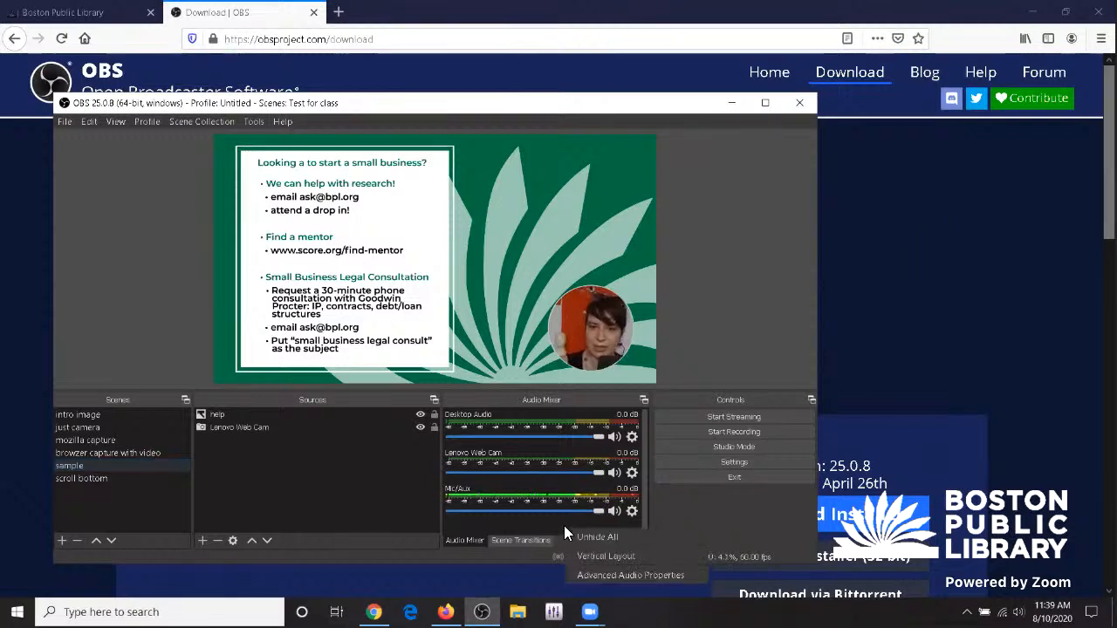
click(611, 576)
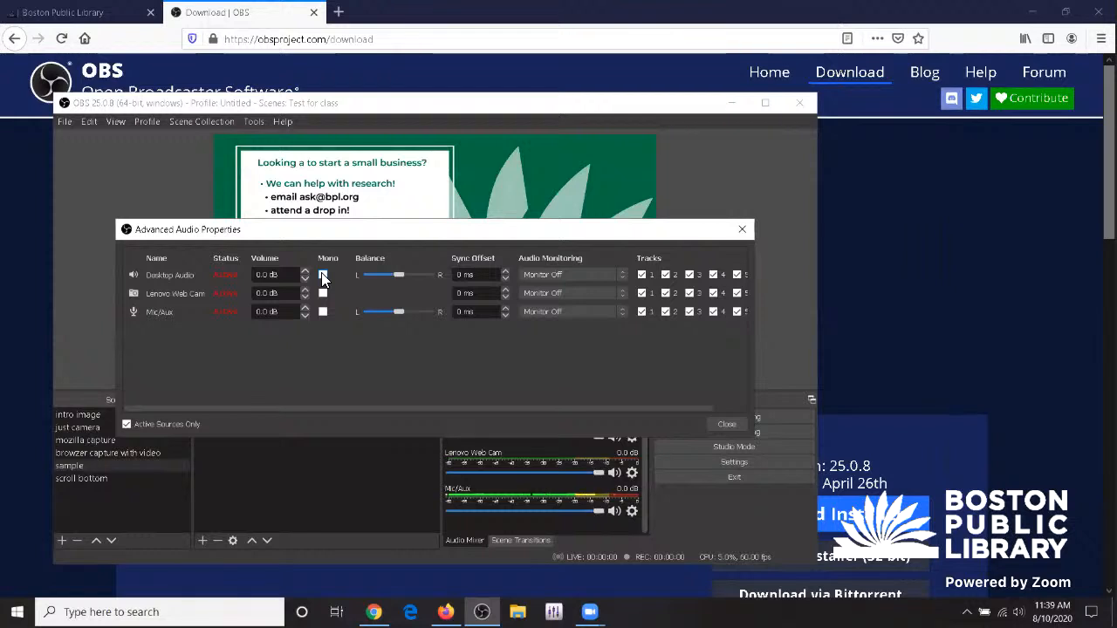
click(322, 312)
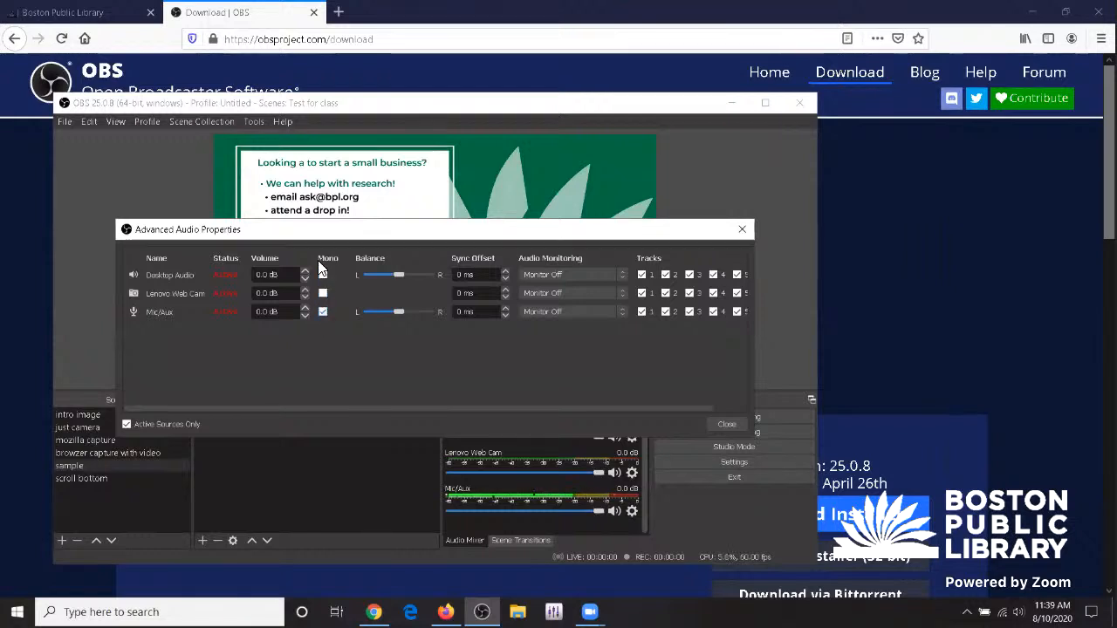
click(321, 275)
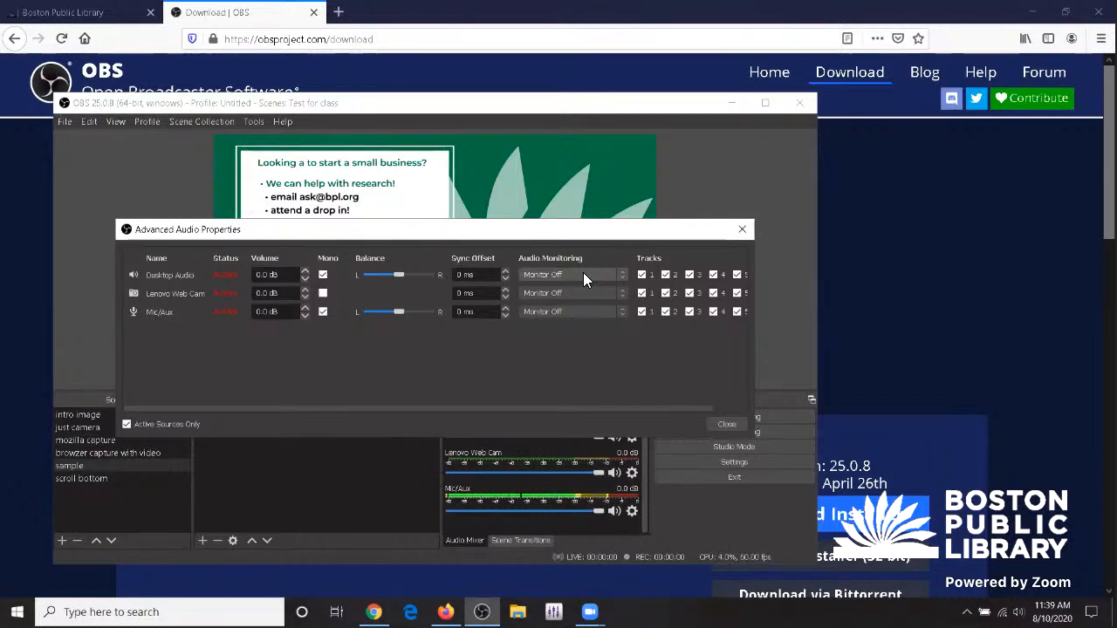
click(322, 293)
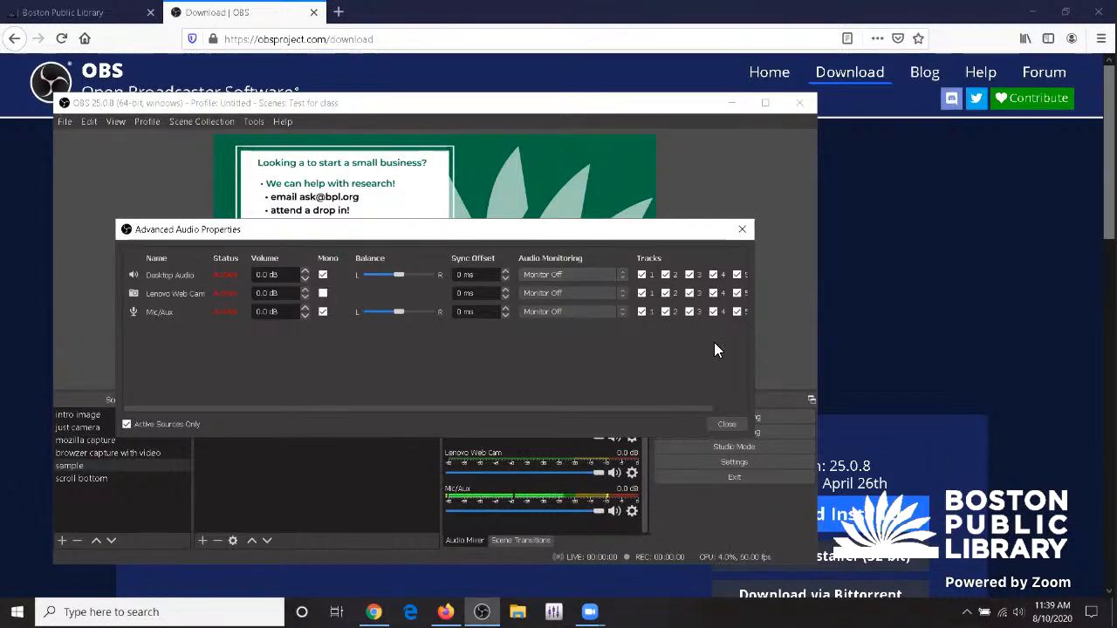
click(723, 425)
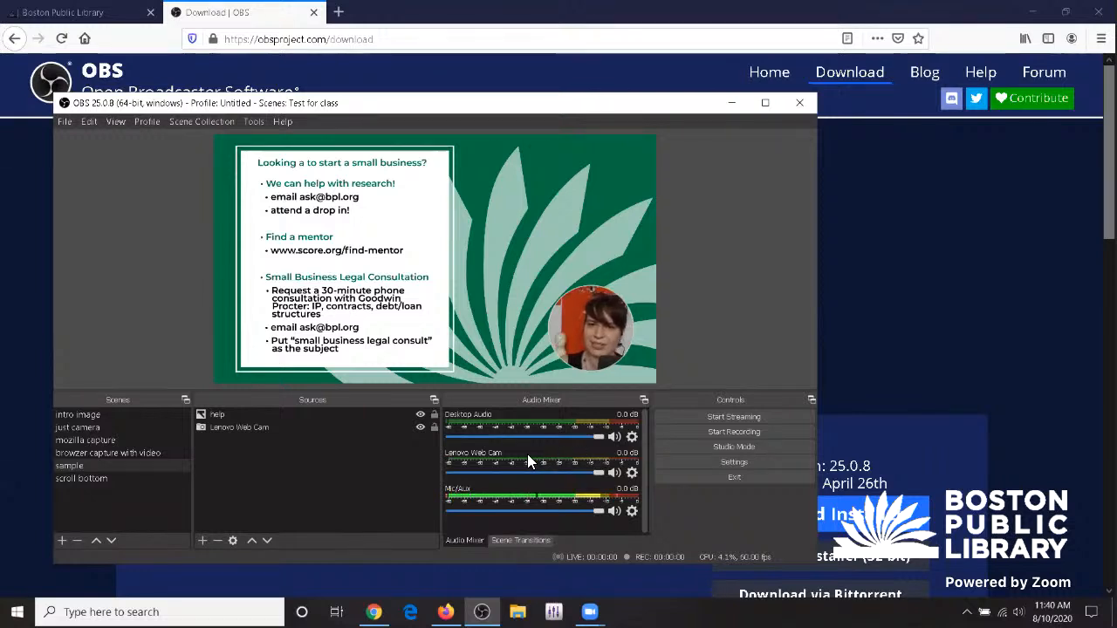
- Review the advanced audio properties of the active sources again, then close them
right_click(572, 518)
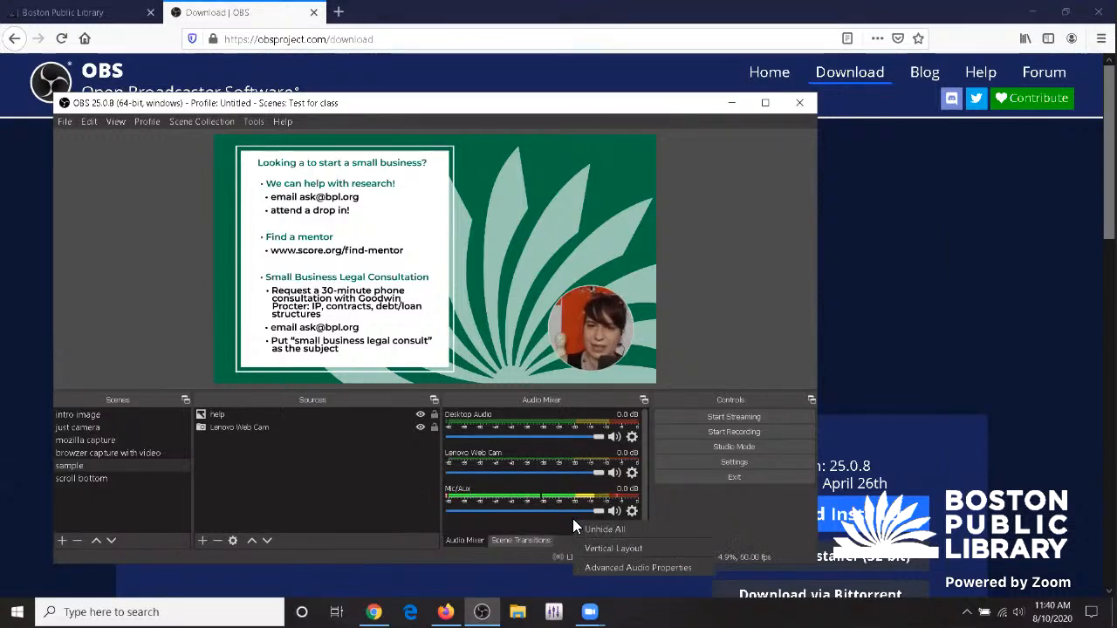
click(604, 567)
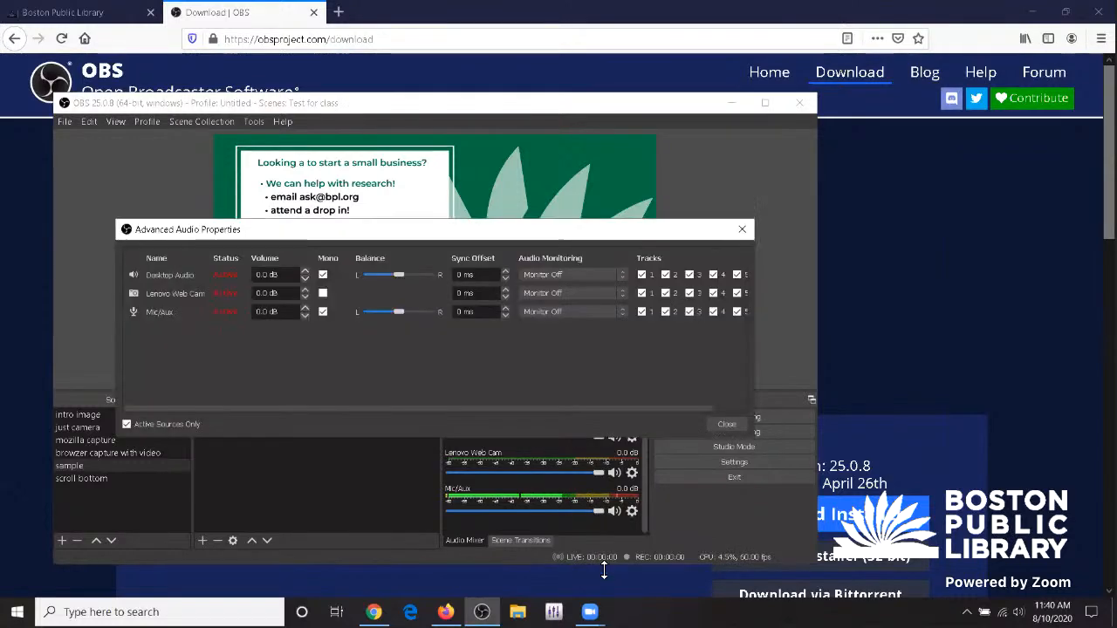
click(727, 425)
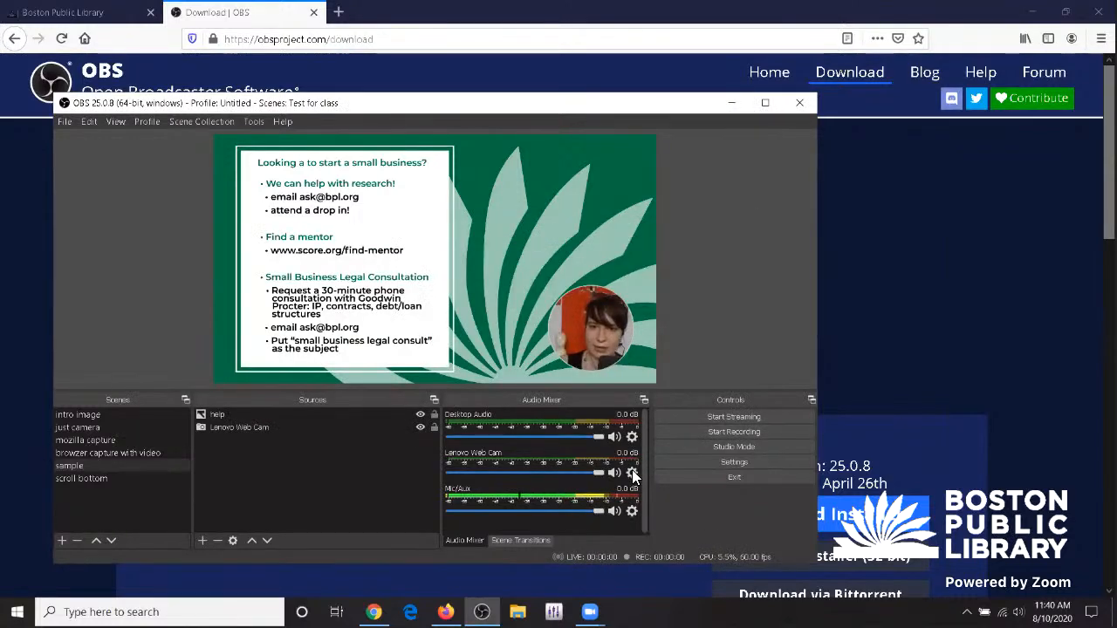
- Hide the Lenovo Web Cam from the audio mixer and switch to the browser capture with video scene
click(633, 474)
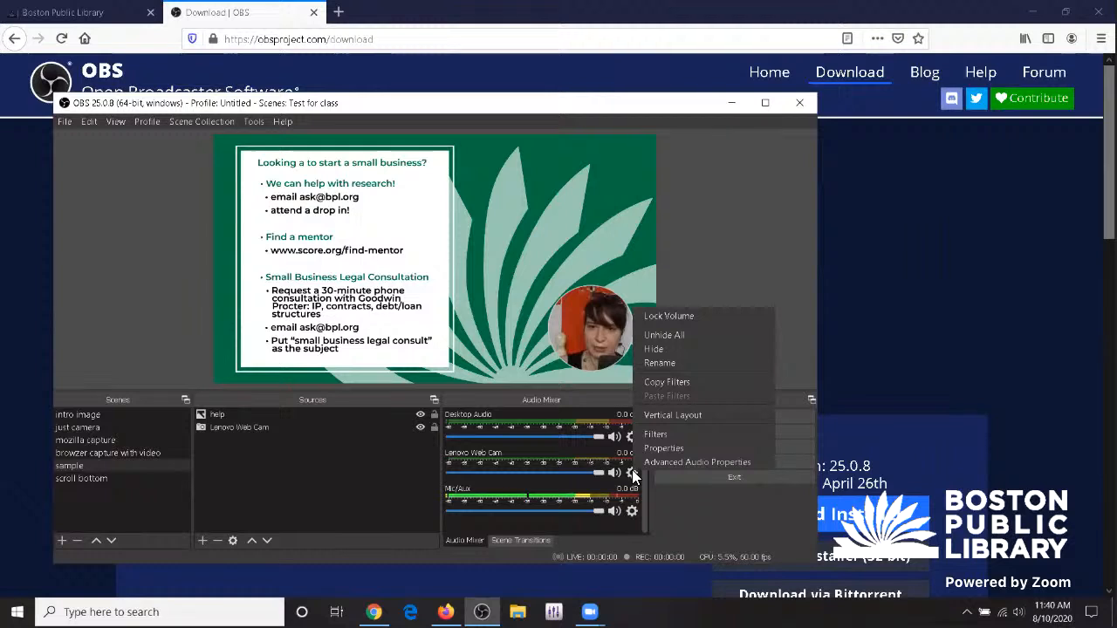
click(659, 349)
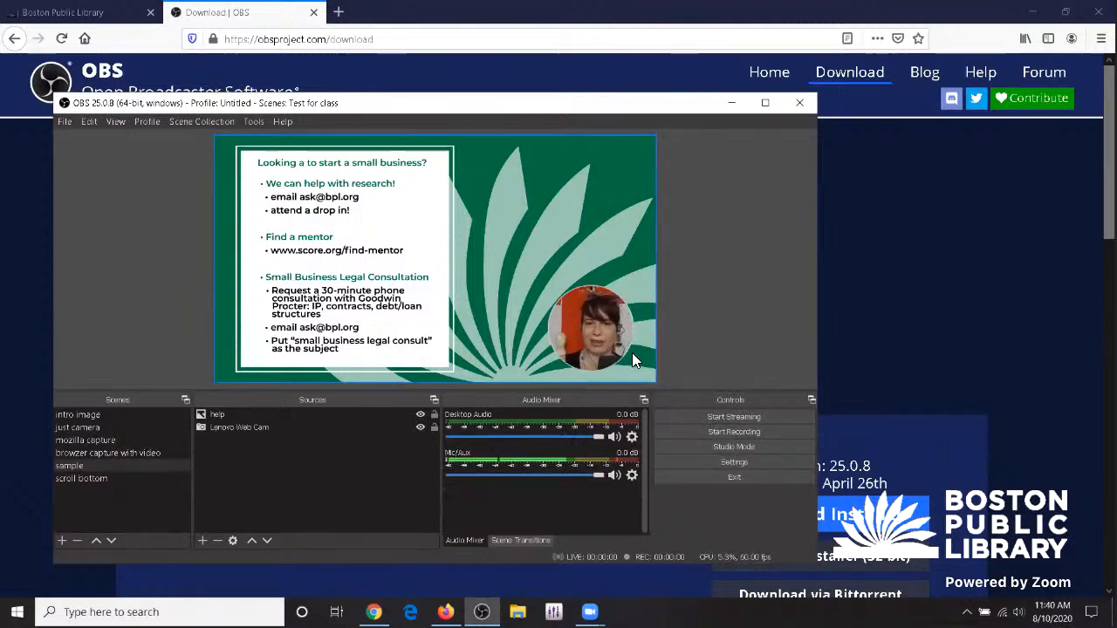
click(90, 454)
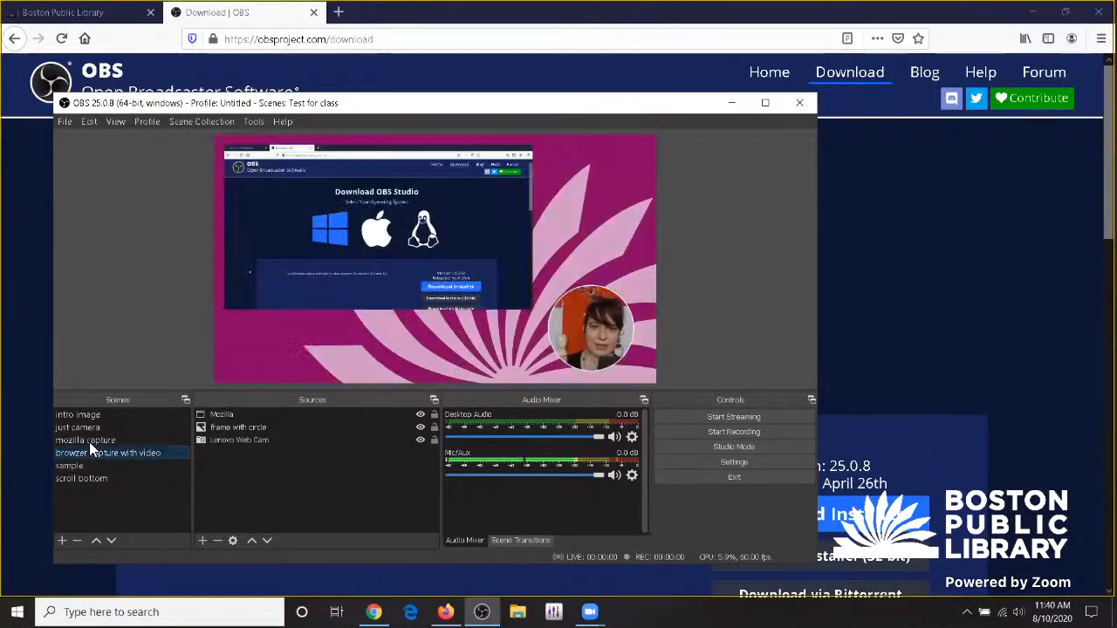
- Switch through the mozilla capture, just camera, intro image, browser capture with video and sample scenes, ending on the scroll bottom scene
click(89, 440)
click(86, 428)
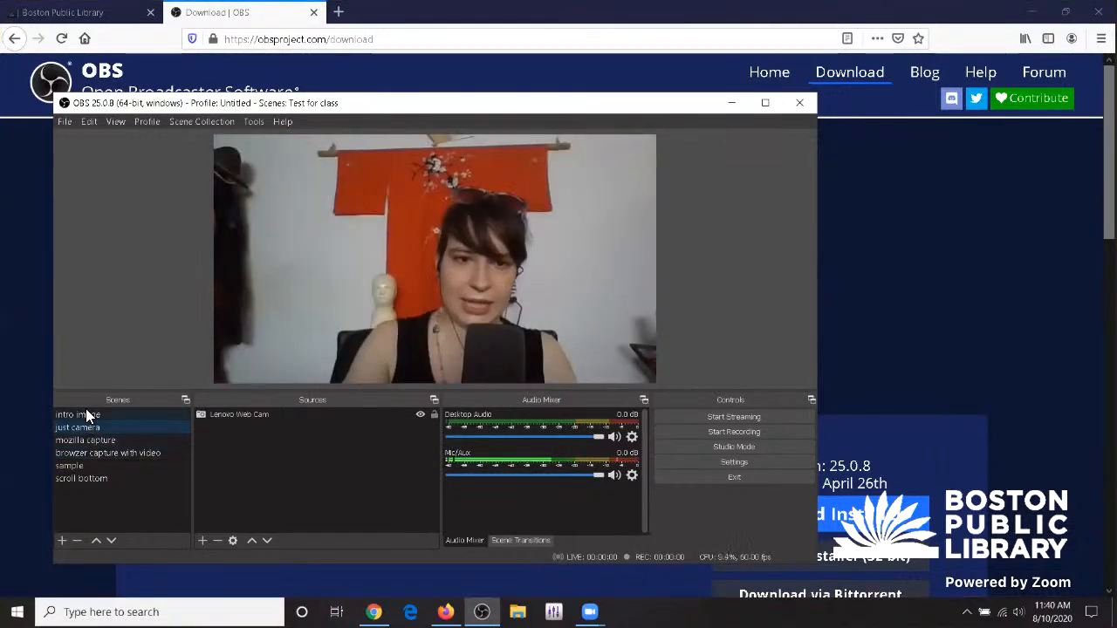
click(85, 414)
click(80, 441)
click(78, 454)
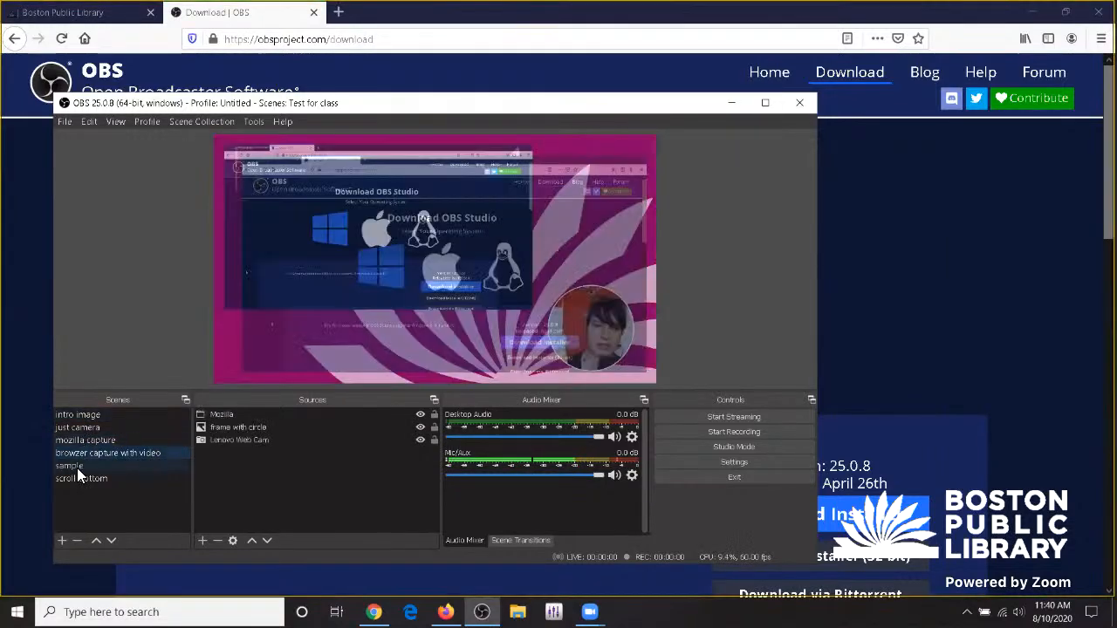
click(77, 467)
click(87, 478)
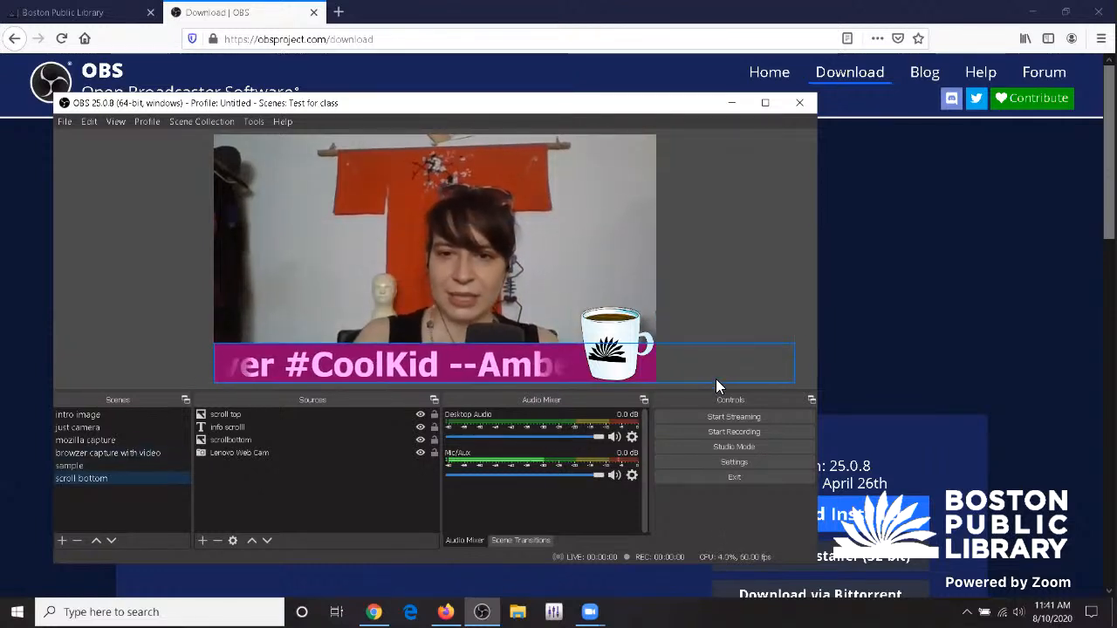
- Enable Studio Mode, load the intro image scene into the preview and transition it to the program output
click(747, 447)
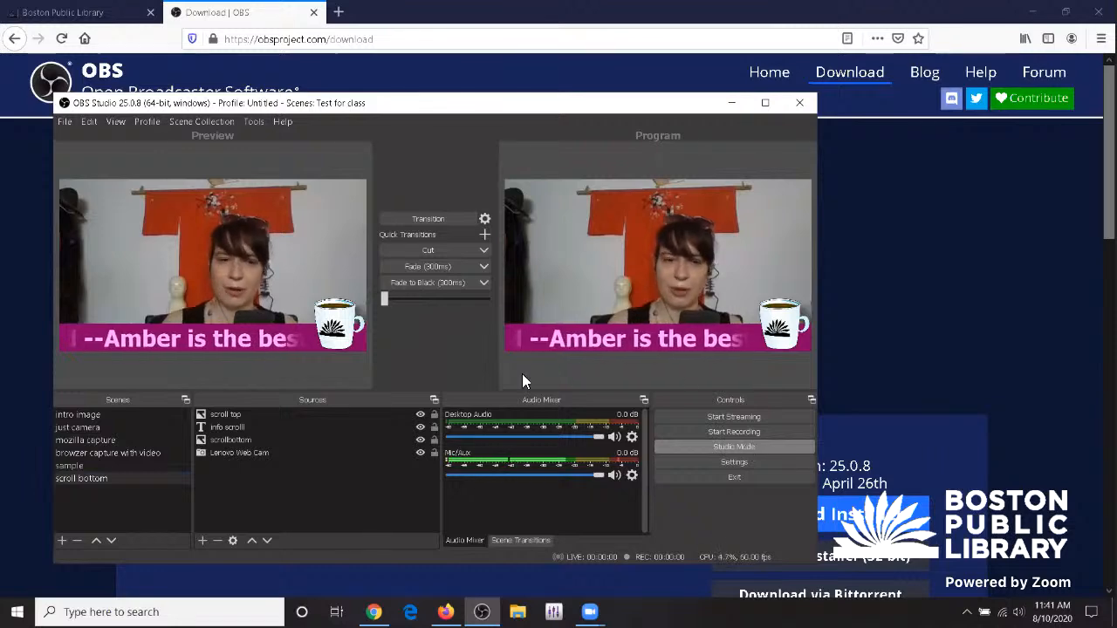
click(124, 415)
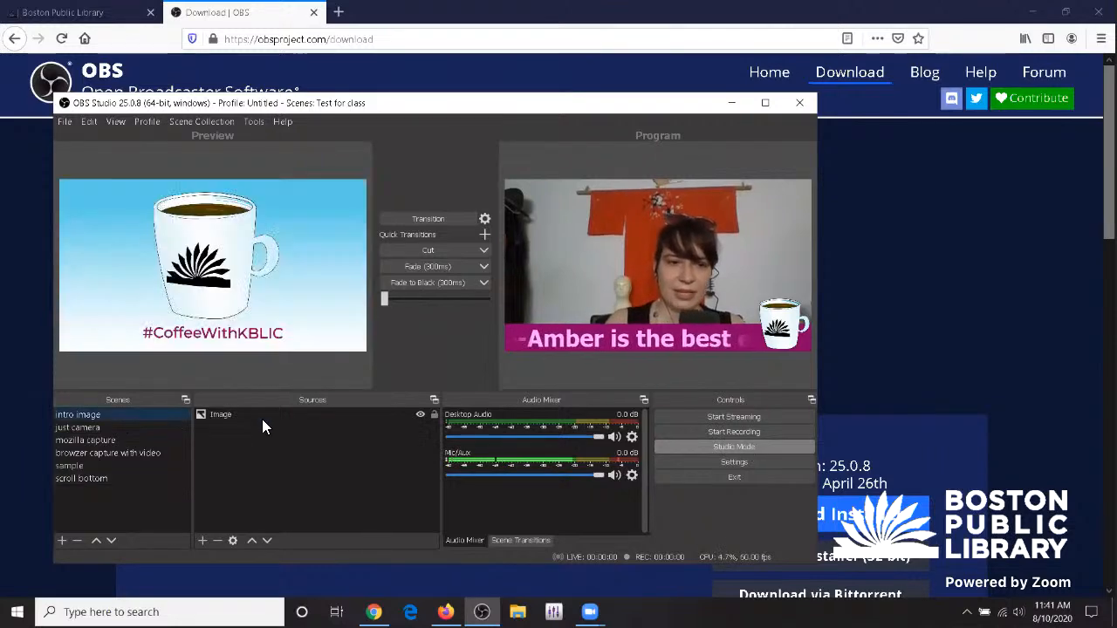
click(434, 218)
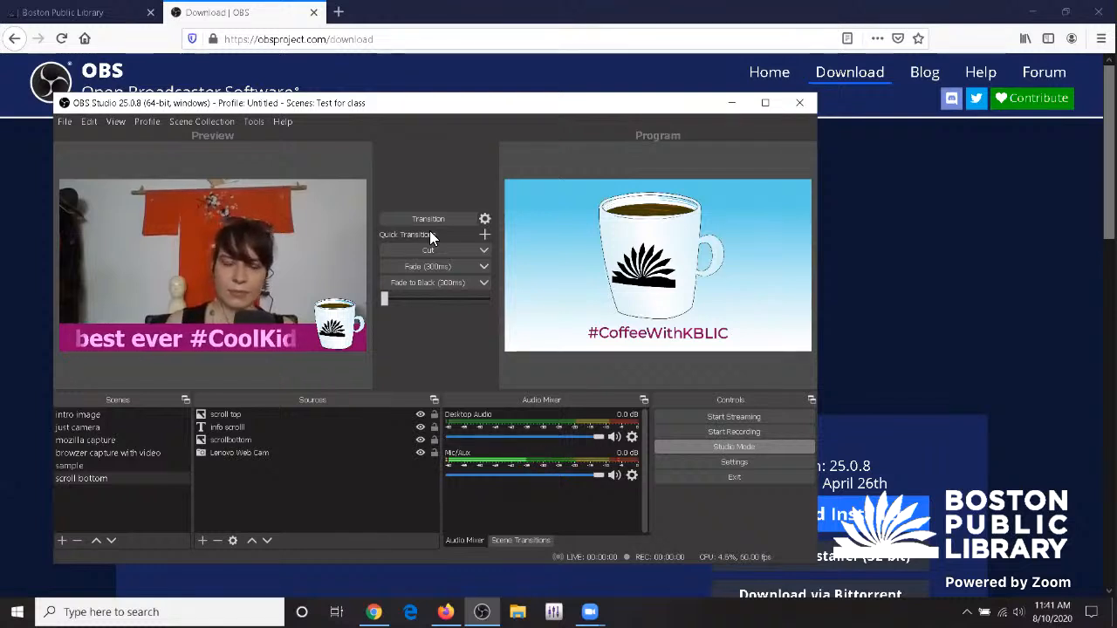
- Preview the intro image scene, load just camera into the preview and view its scene options without applying any
click(135, 411)
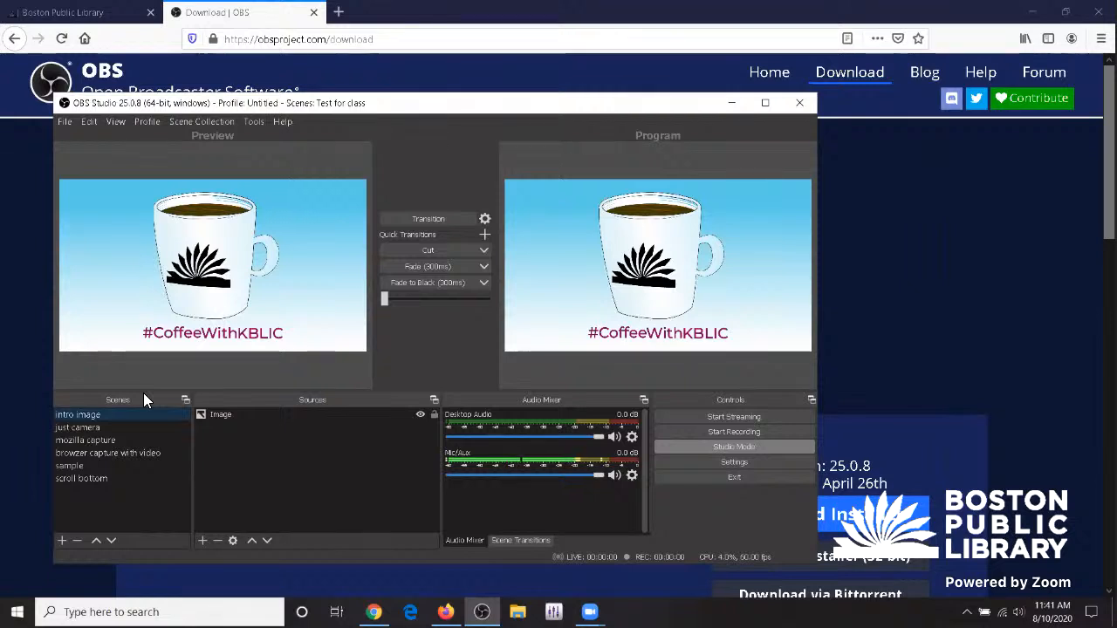
right_click(91, 425)
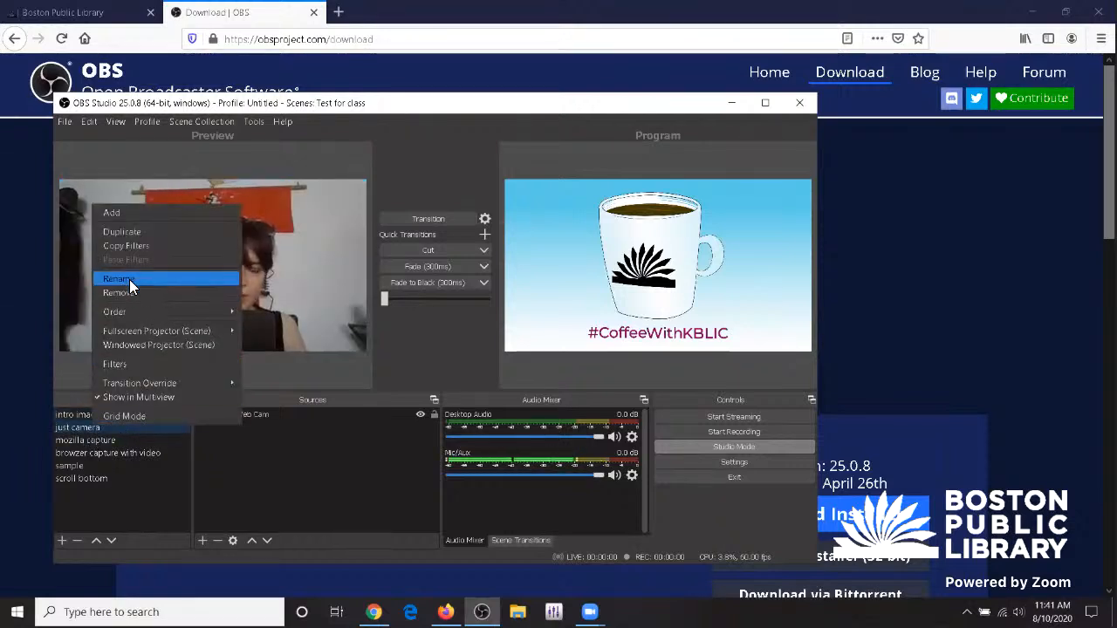
click(110, 509)
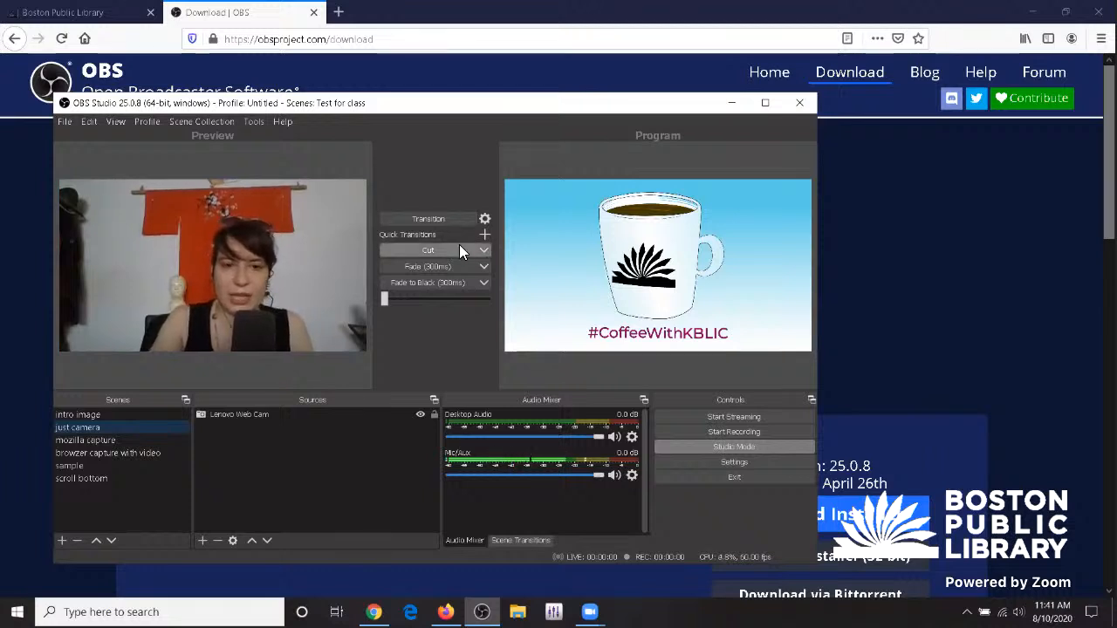
- Show the scene transition settings and review the available transition types, keeping Fade selected
click(528, 541)
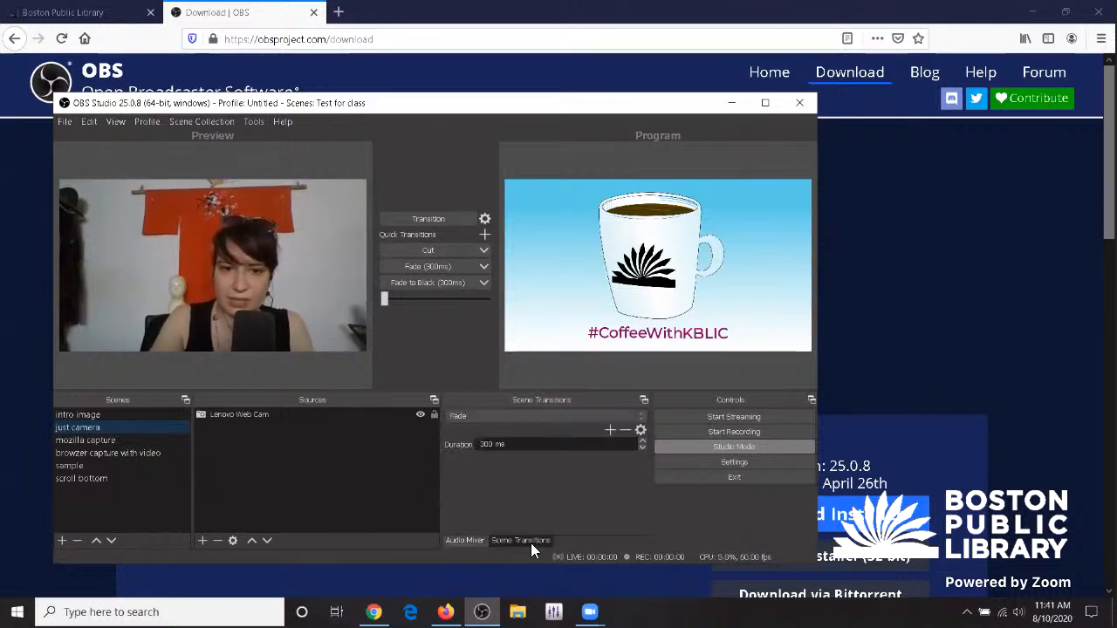
click(568, 417)
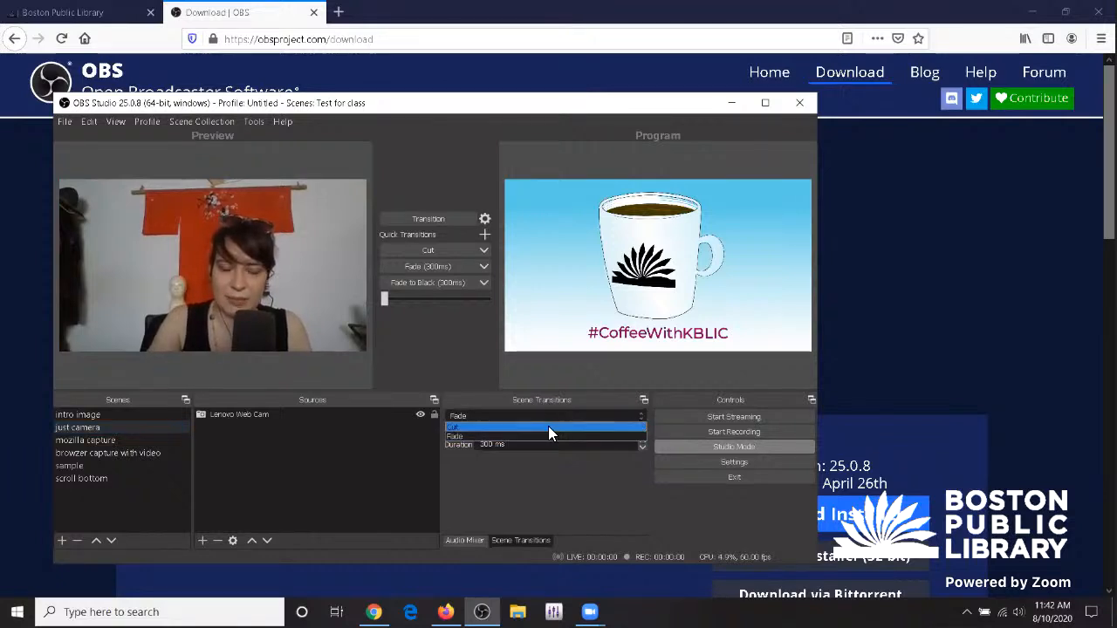
click(460, 341)
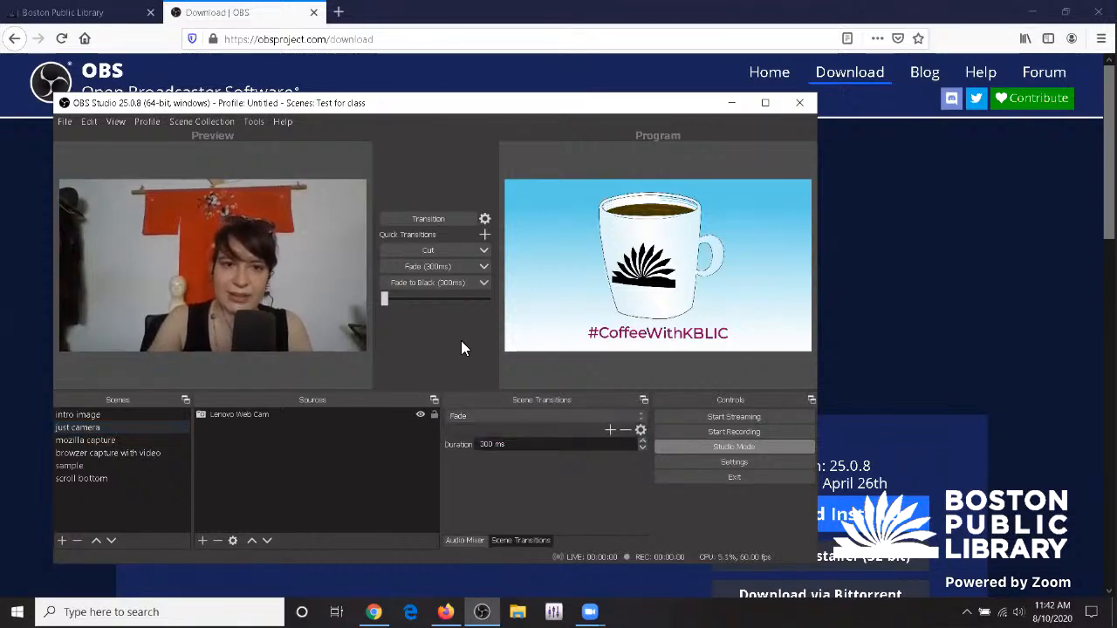
- Review the quick transition choices and the duplicate and swap options for transitioning without changing them
click(484, 234)
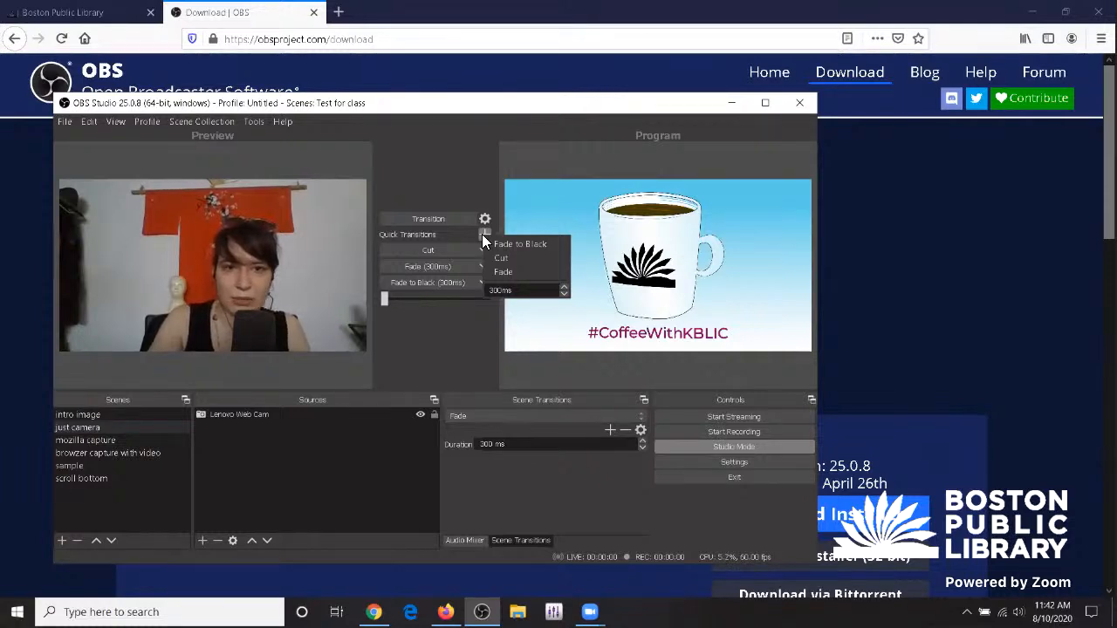
click(480, 213)
click(486, 218)
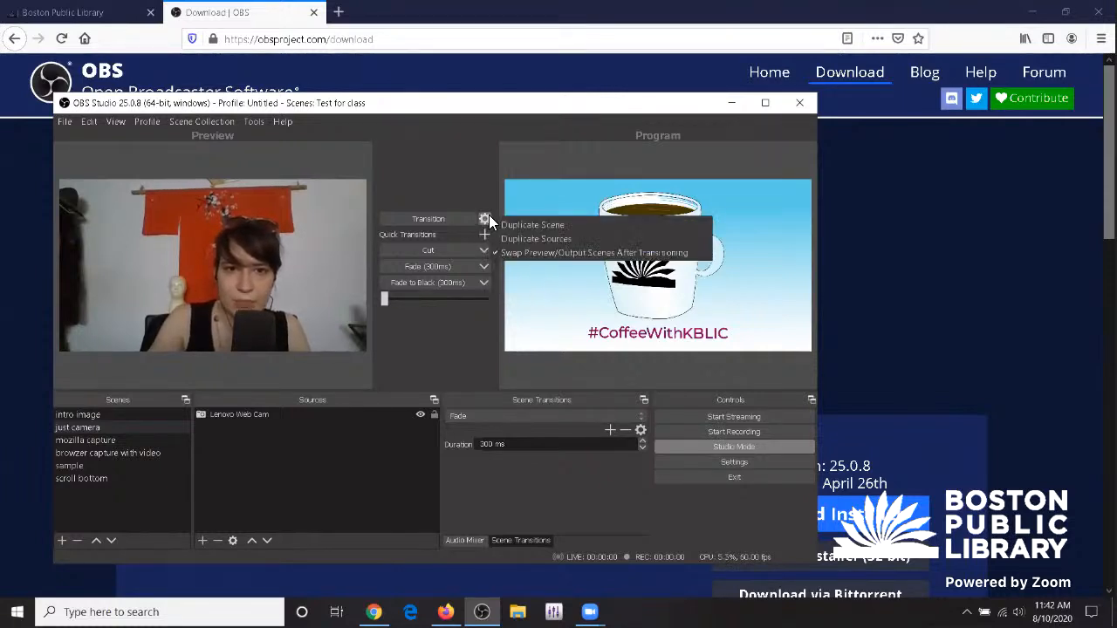
click(476, 206)
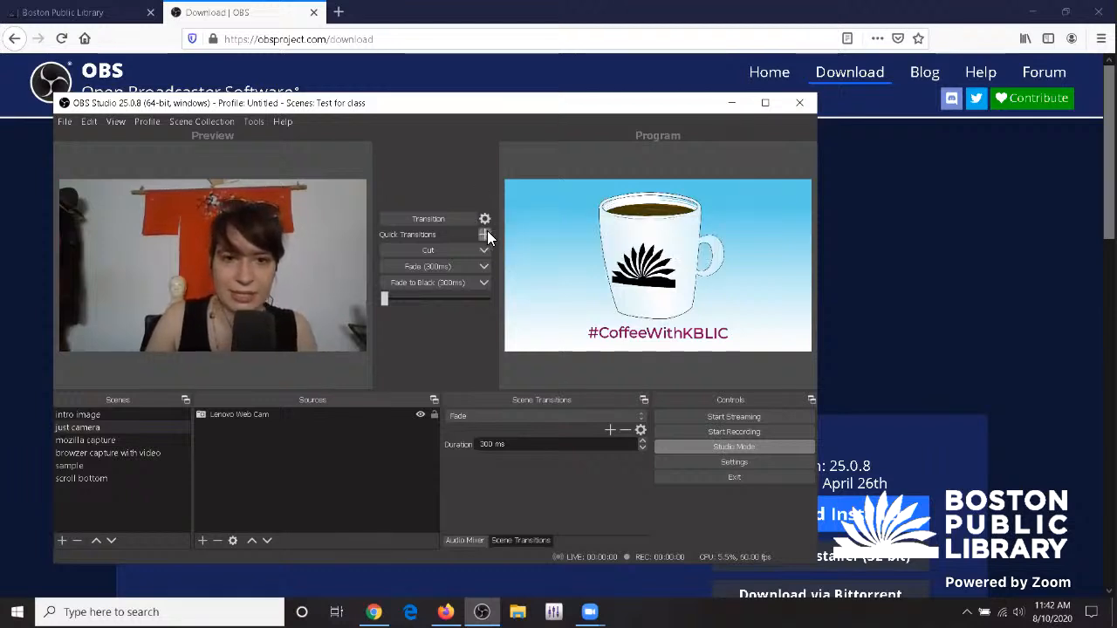
- Swap the just camera and intro image scenes back and forth with the Cut quick transition, and review the quick transition choices
click(477, 255)
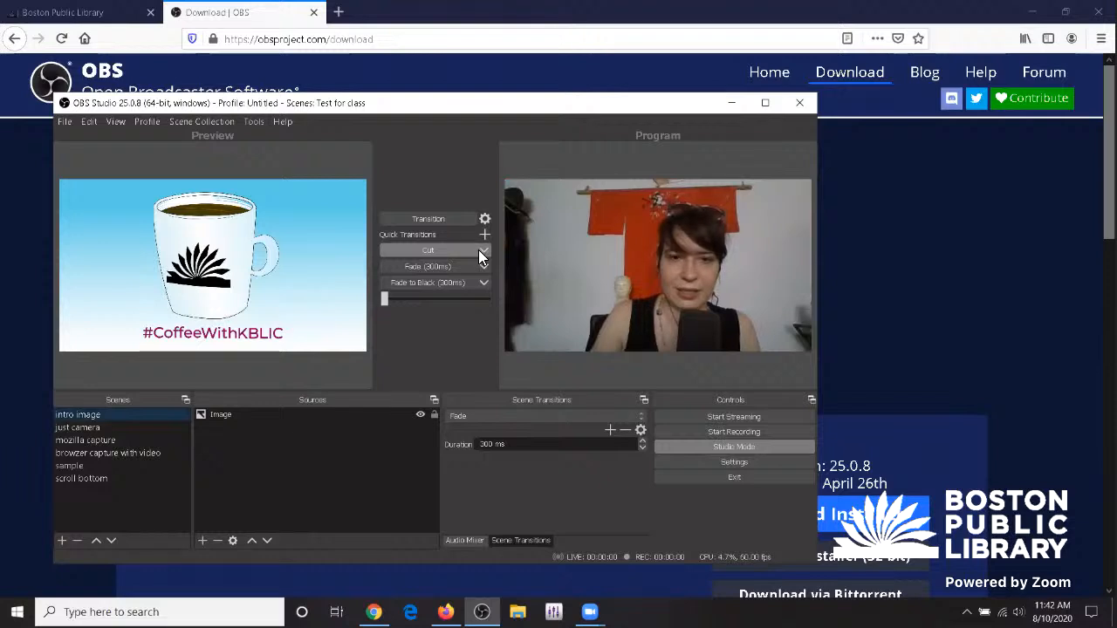
click(481, 251)
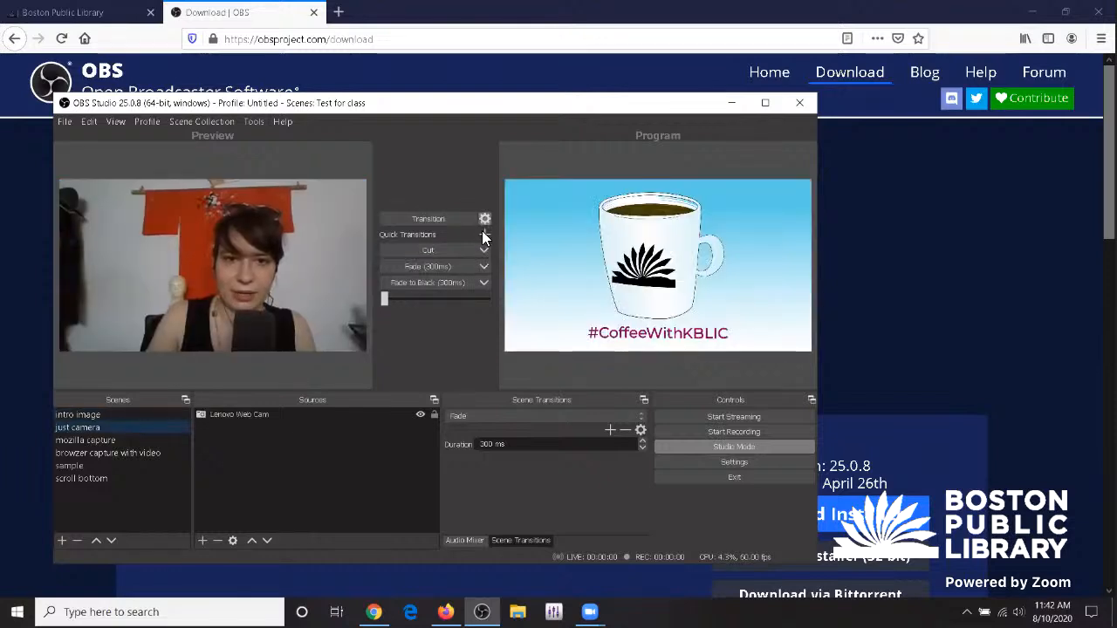
click(484, 235)
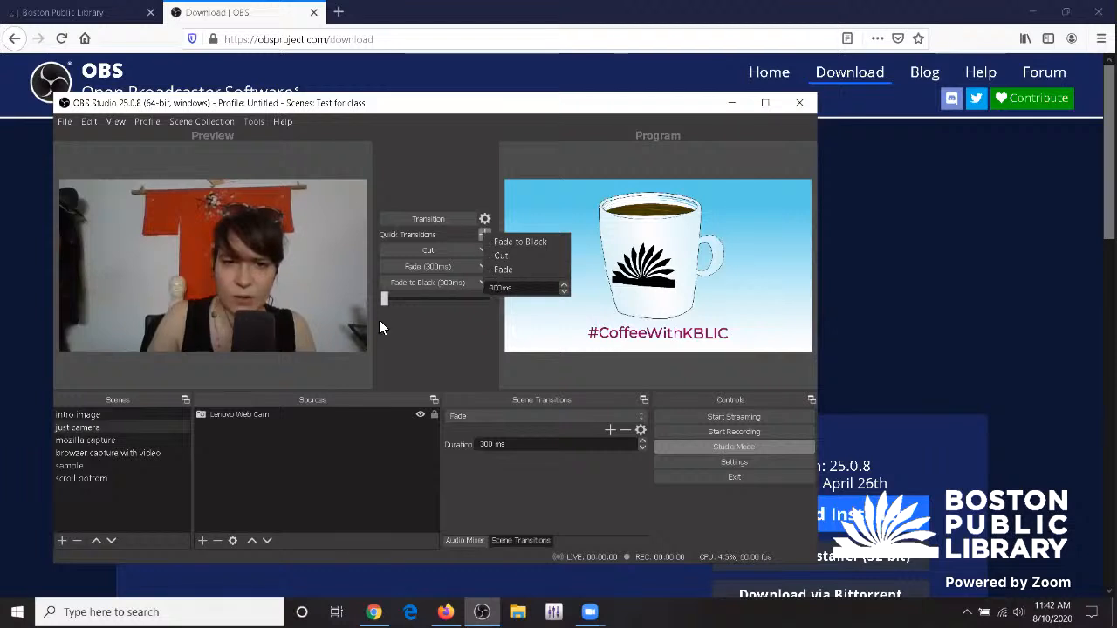
click(433, 338)
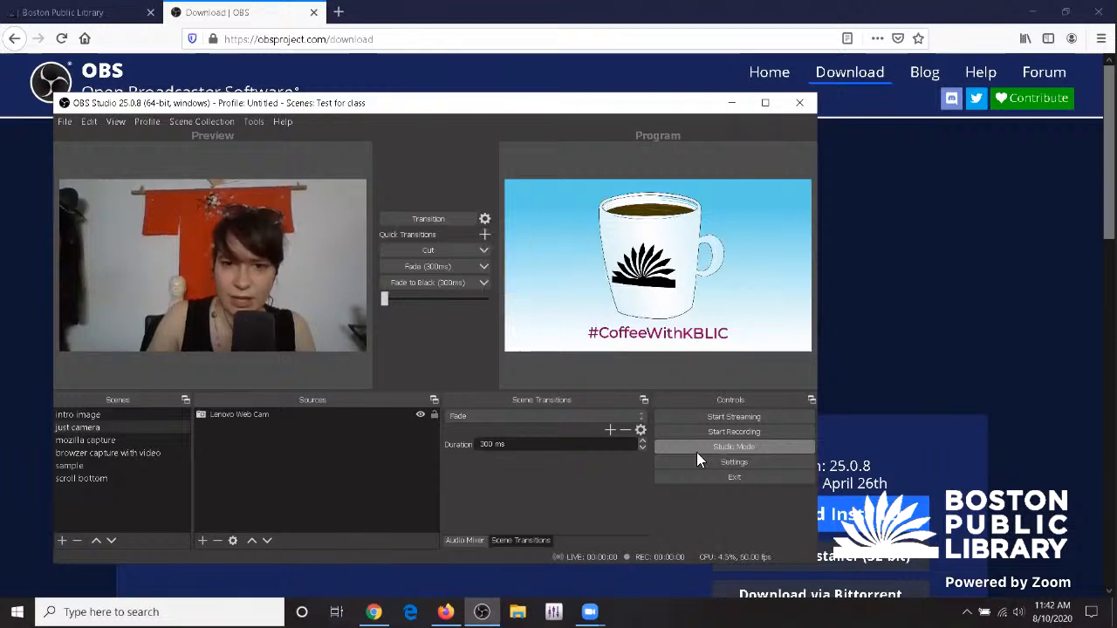
- Add a Slide scene transition named slidey
click(645, 414)
click(645, 414)
click(604, 430)
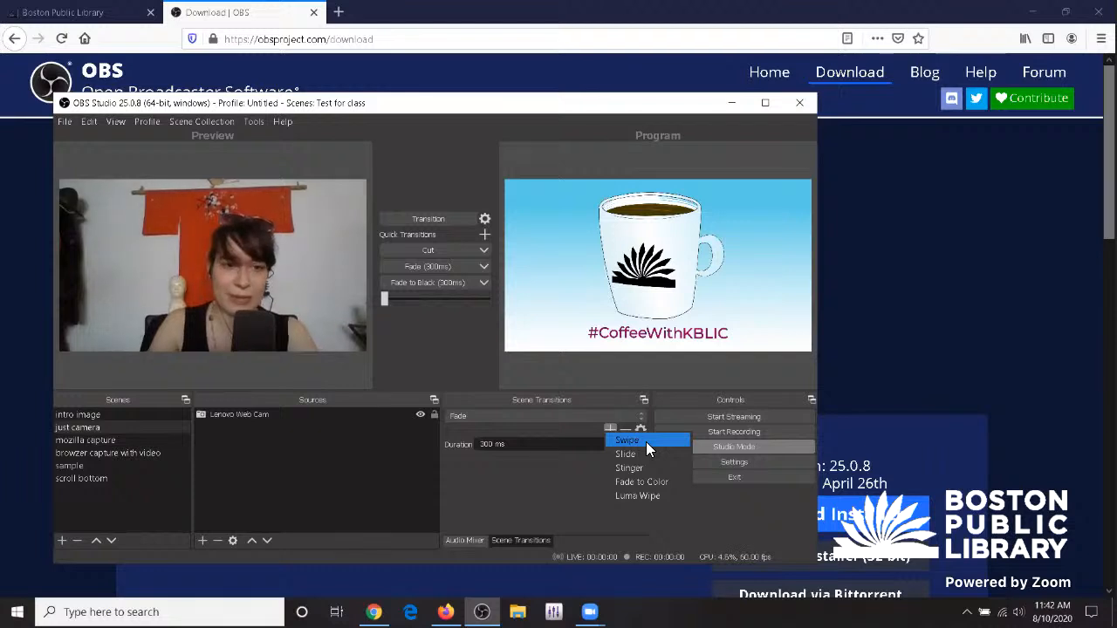
click(639, 451)
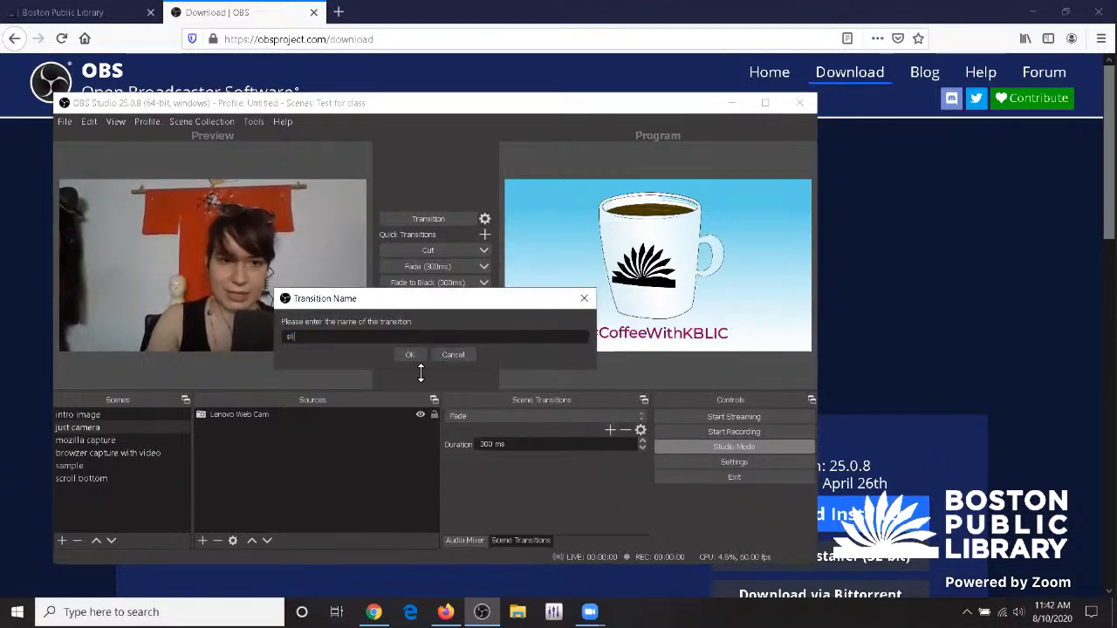
key(BackSpace)
text(sli)
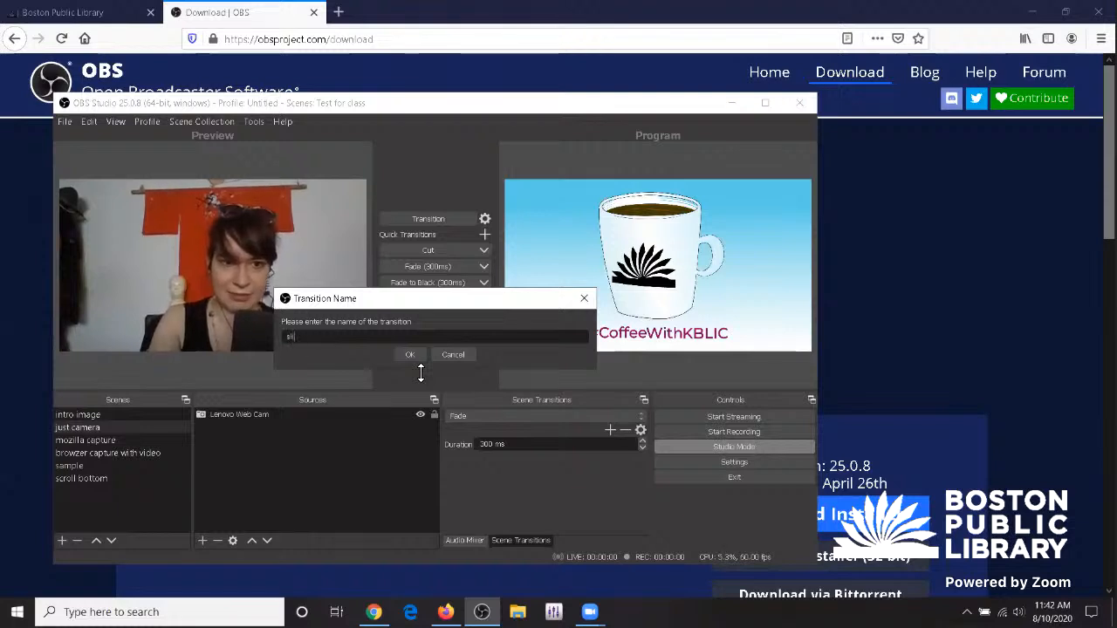
text(dey)
click(416, 358)
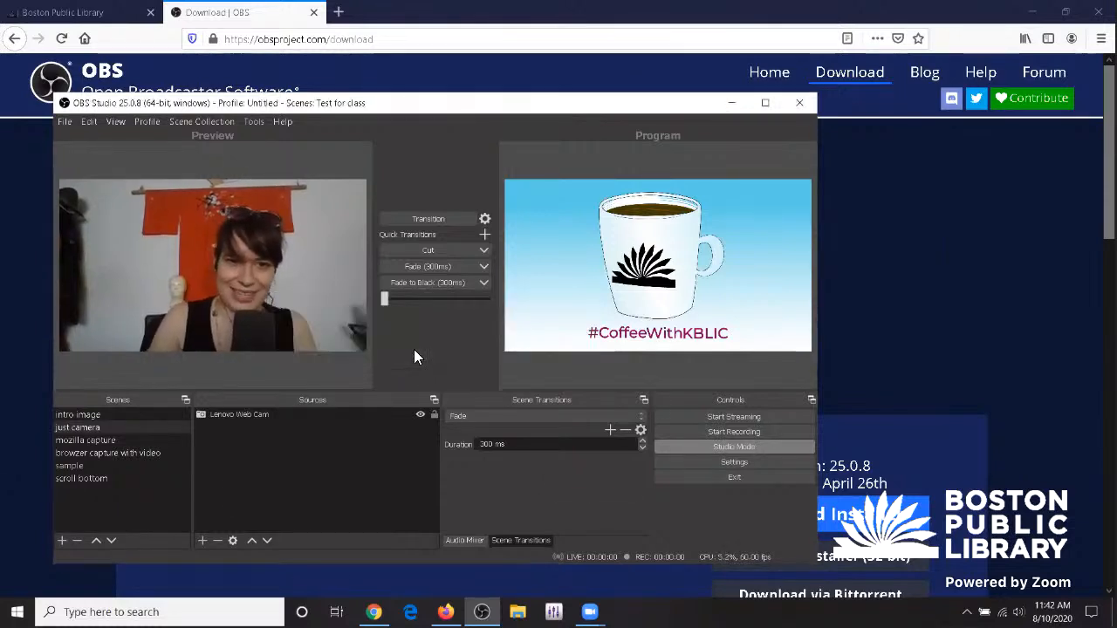
- Preview the slidey transition with direction Right, set its direction to Up, preview it again and accept the properties
click(463, 406)
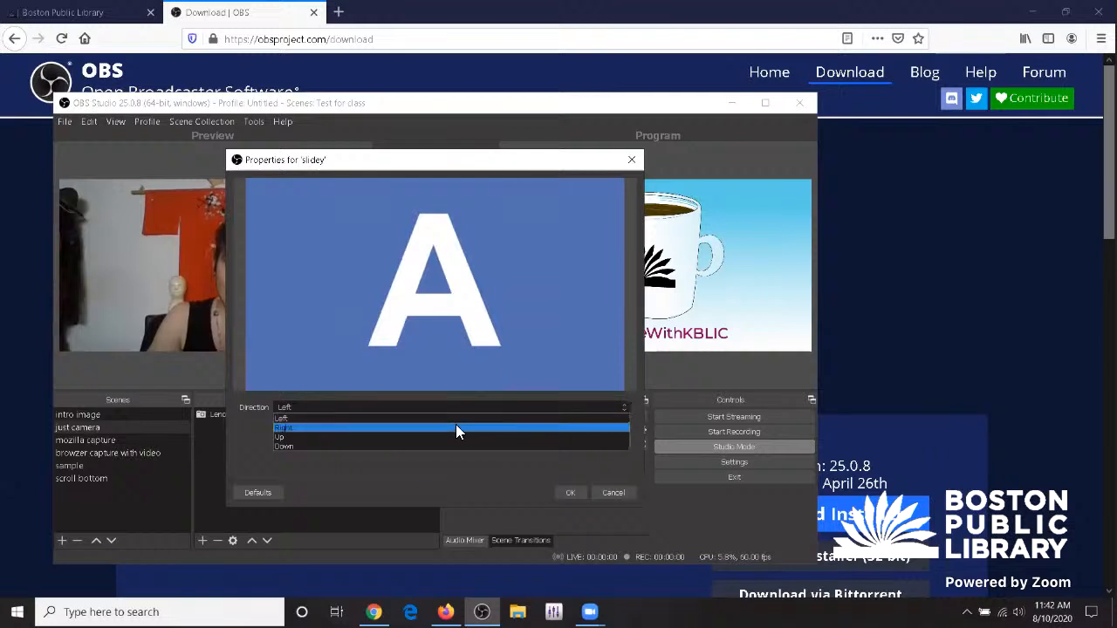
click(456, 427)
click(336, 429)
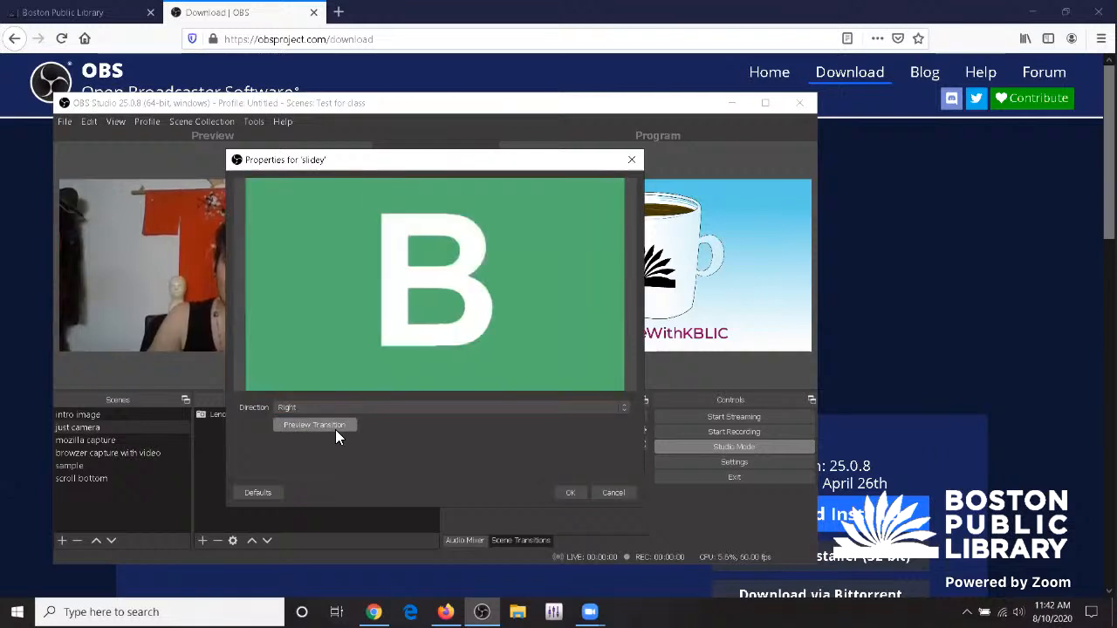
click(345, 407)
click(338, 433)
click(315, 427)
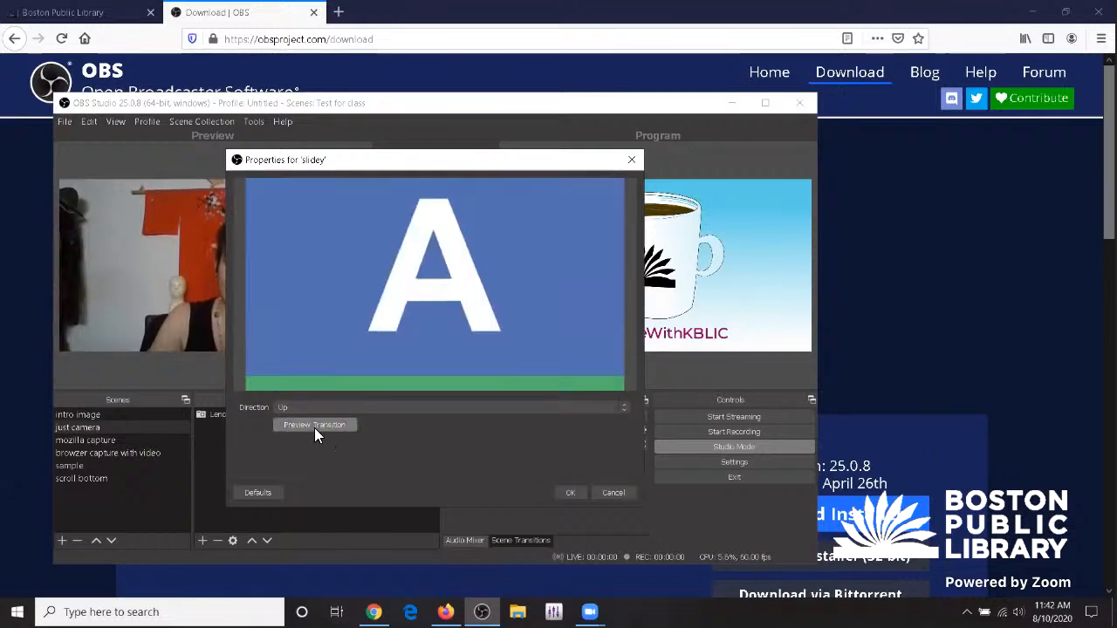
click(567, 494)
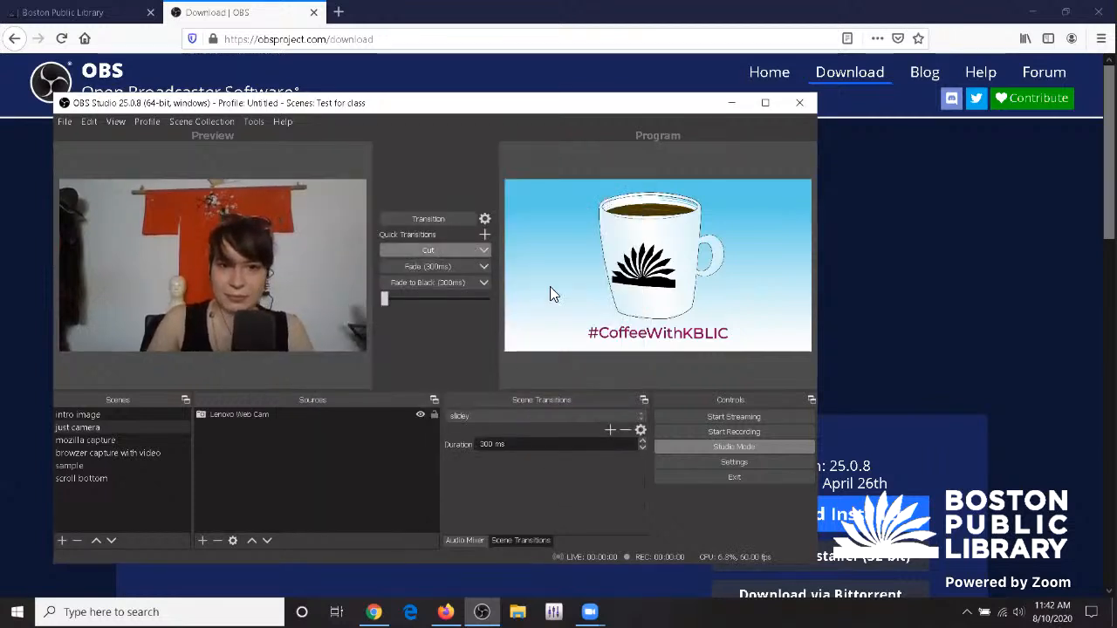
- Run the slidey transition repeatedly between the just camera and intro image scenes, ending with just camera as the program output
click(441, 219)
click(441, 218)
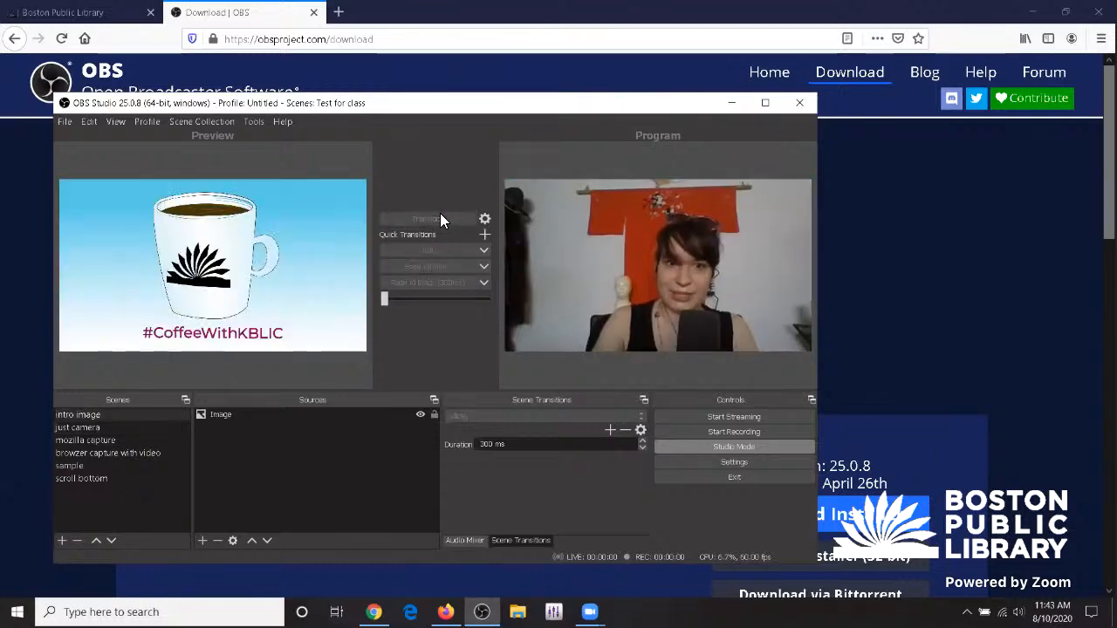
click(441, 218)
click(440, 218)
click(441, 219)
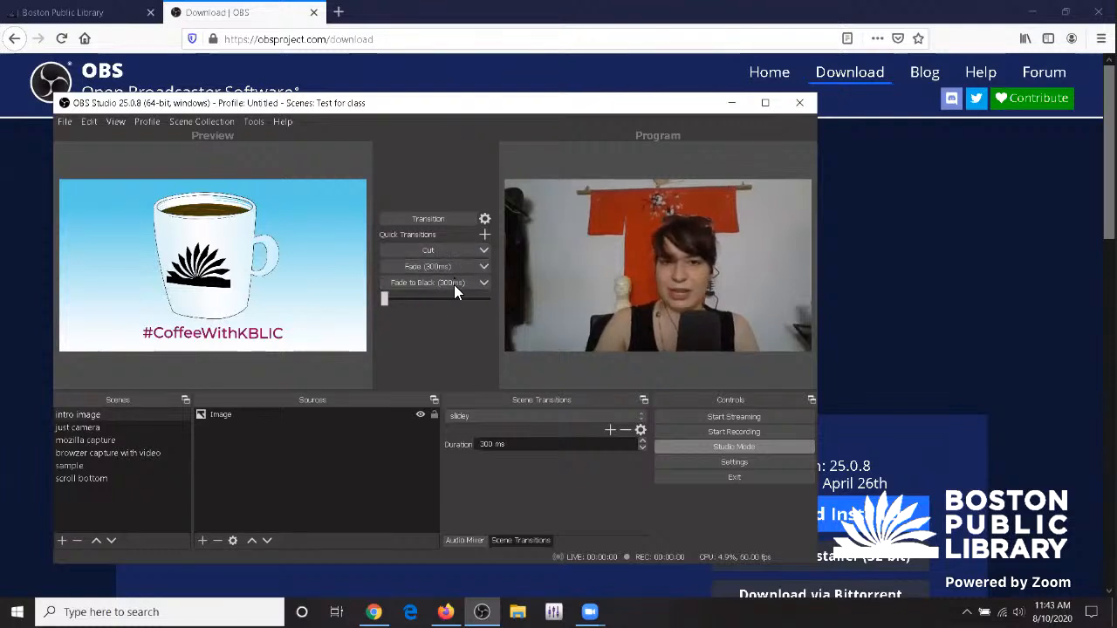
- Review the quick transition choices, including slidey, and close them without adding one
click(485, 234)
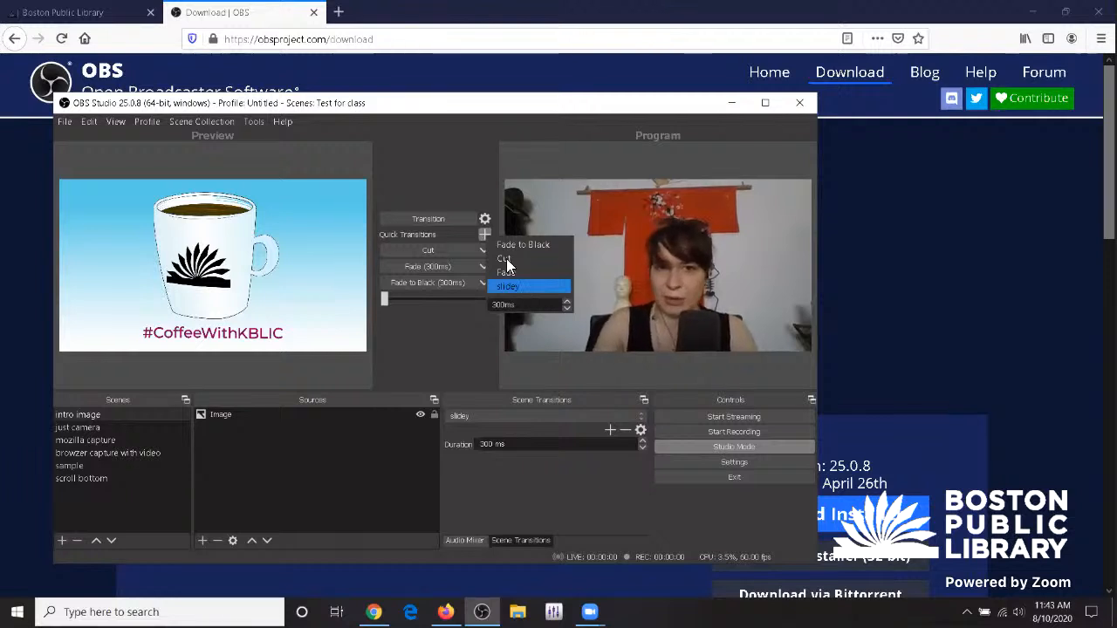
click(484, 231)
click(485, 234)
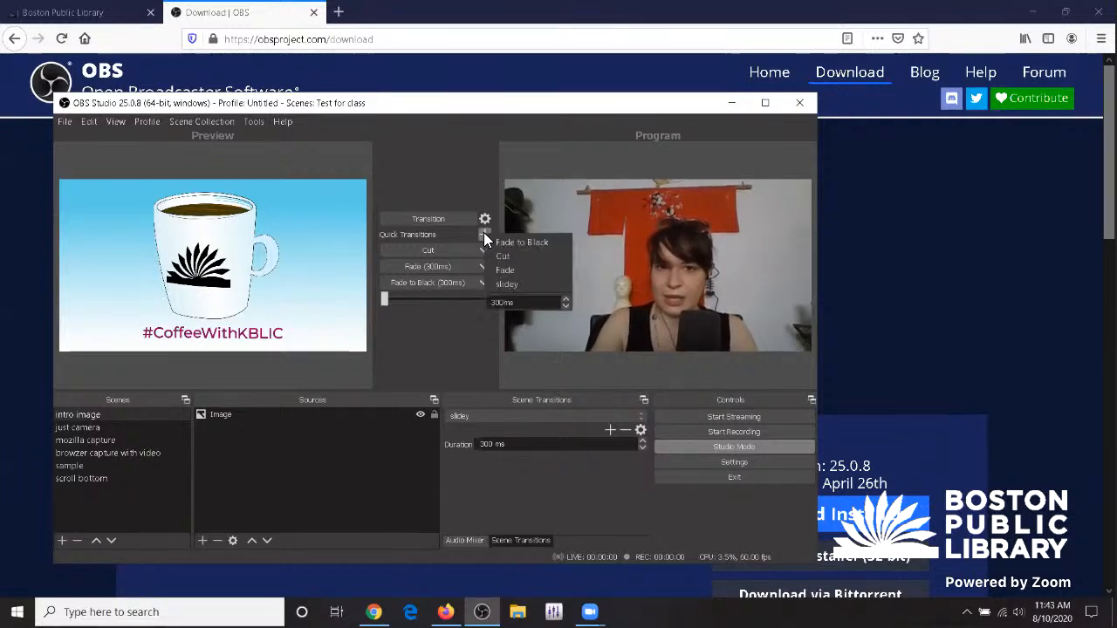
click(486, 180)
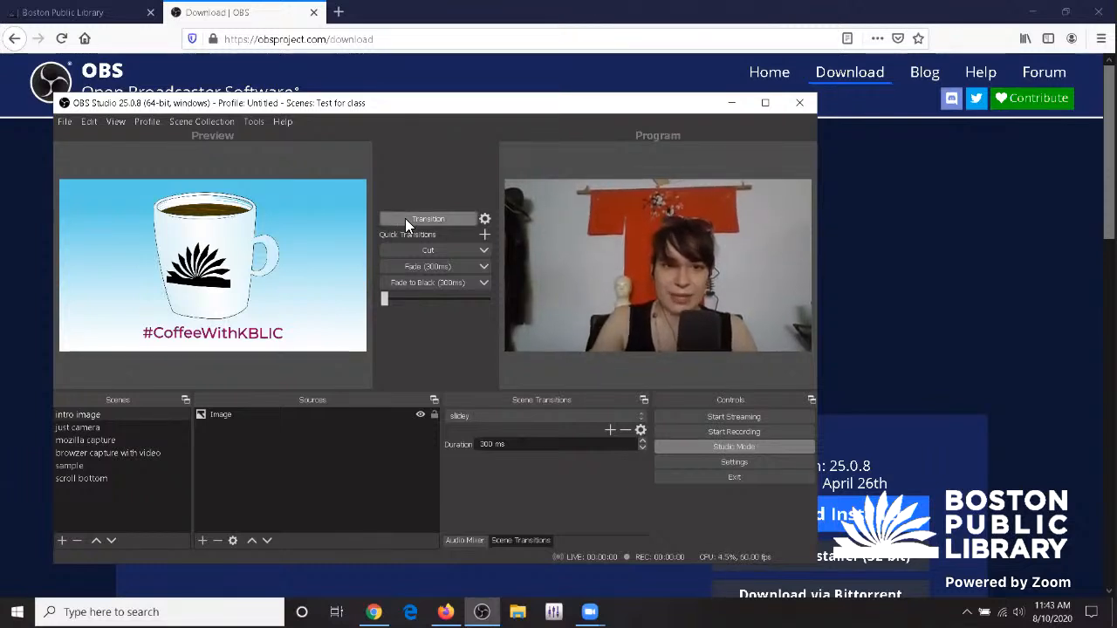
- Play the slidey transition several more times, ending with the intro image scene as the program output
click(408, 219)
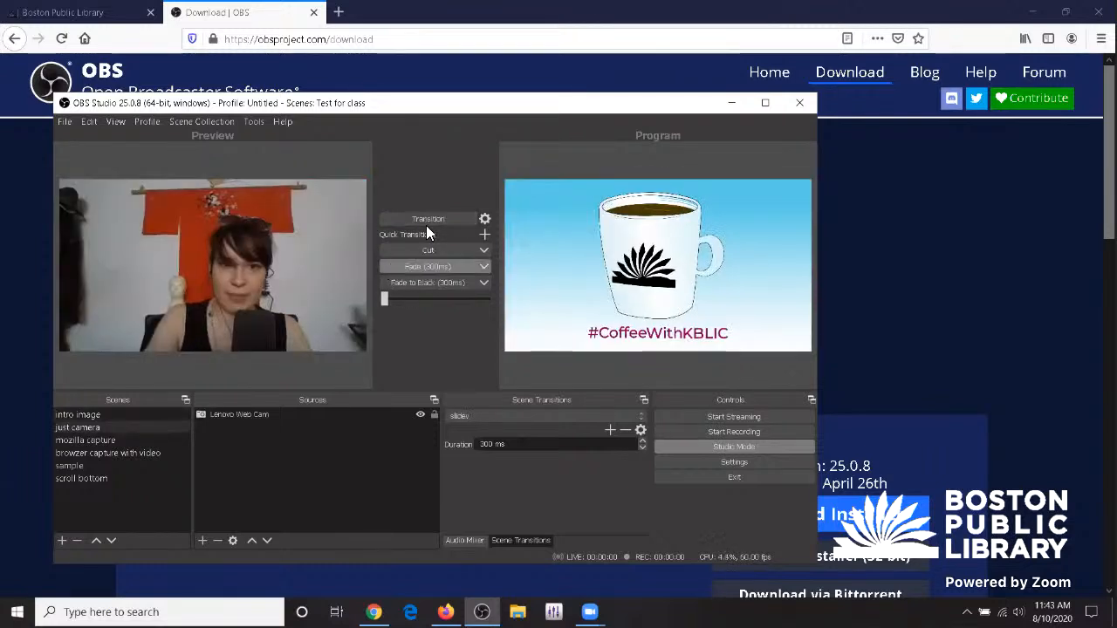
click(432, 223)
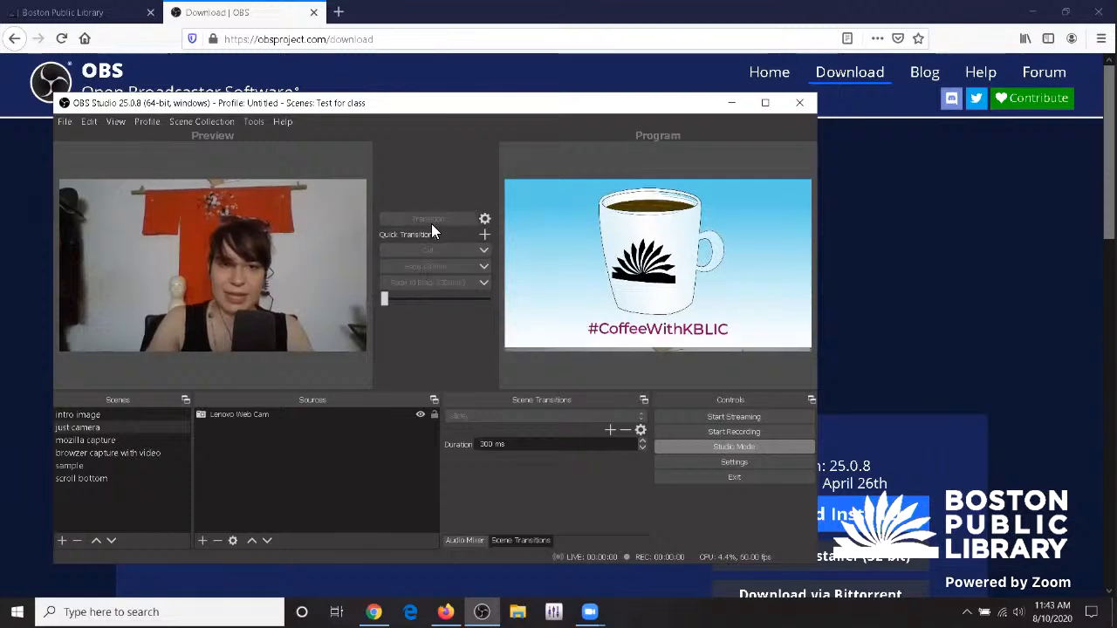
click(431, 223)
click(431, 224)
click(431, 223)
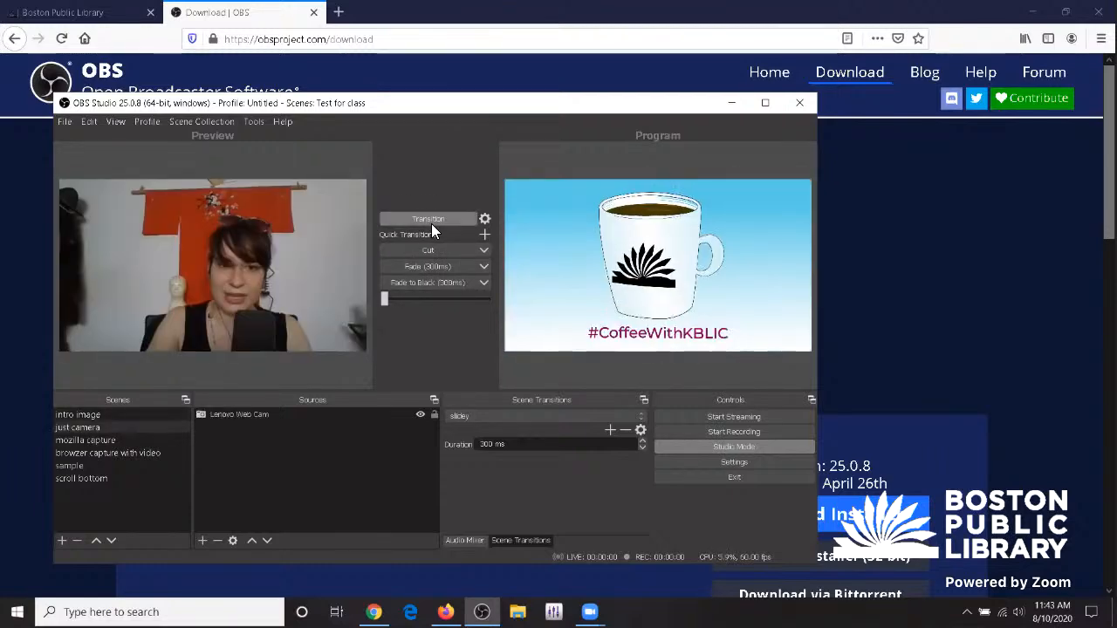
- Fade the program output to black and back twice, bringing up the intro image scene each time
click(445, 283)
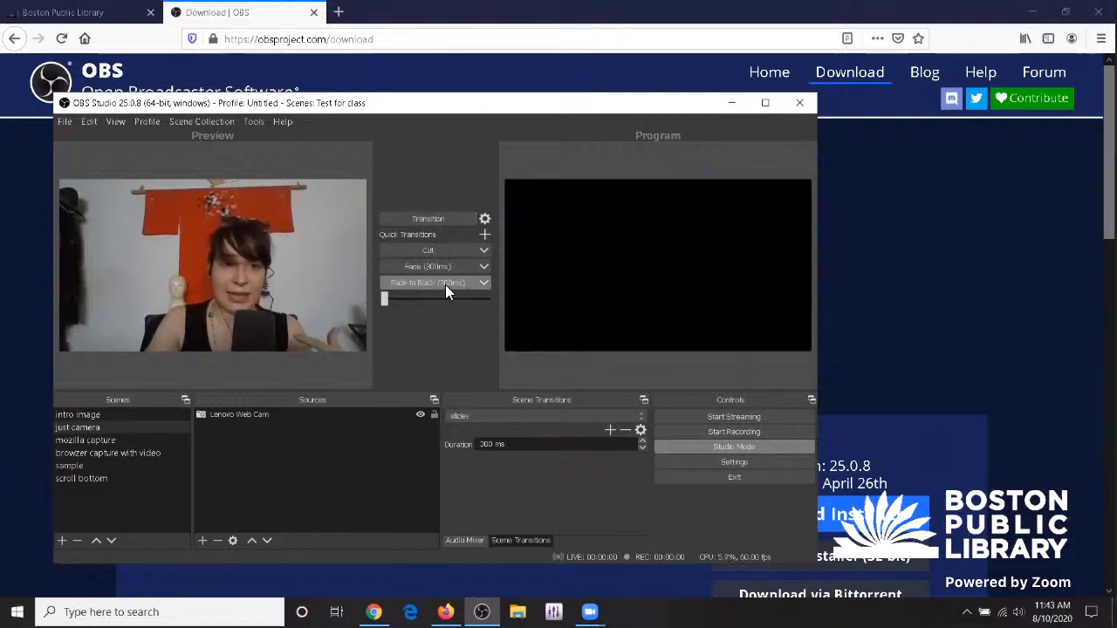
click(102, 416)
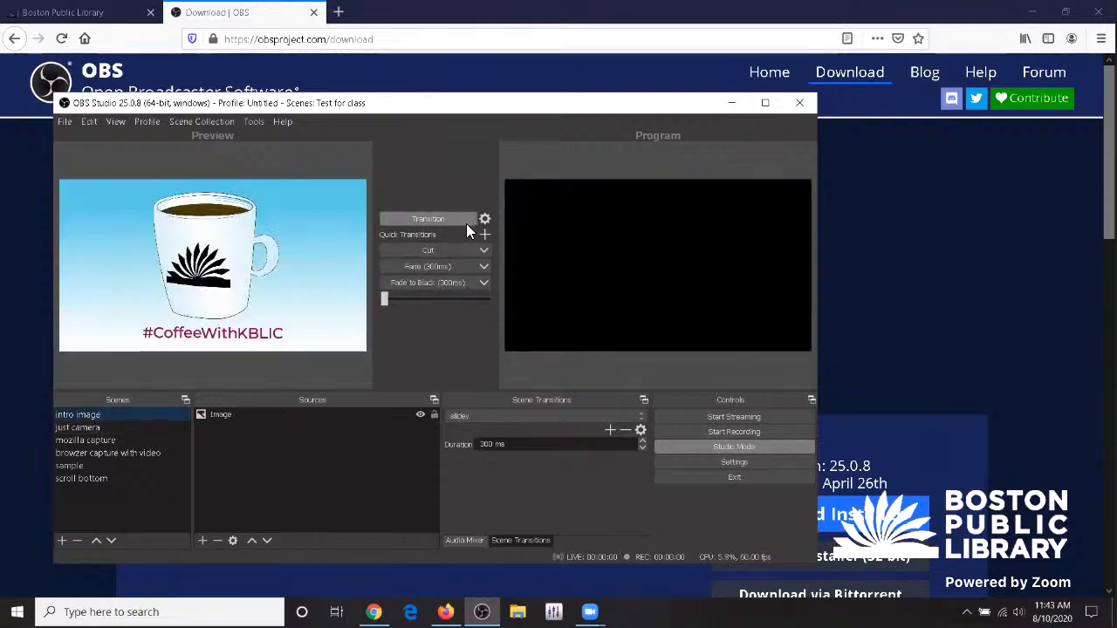
click(442, 283)
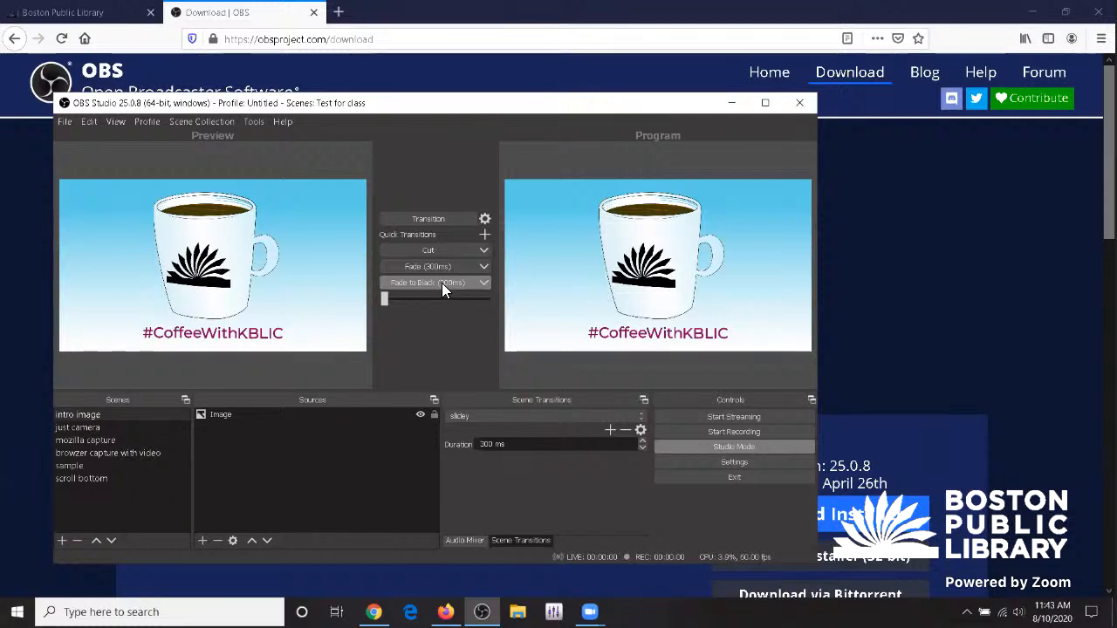
click(442, 283)
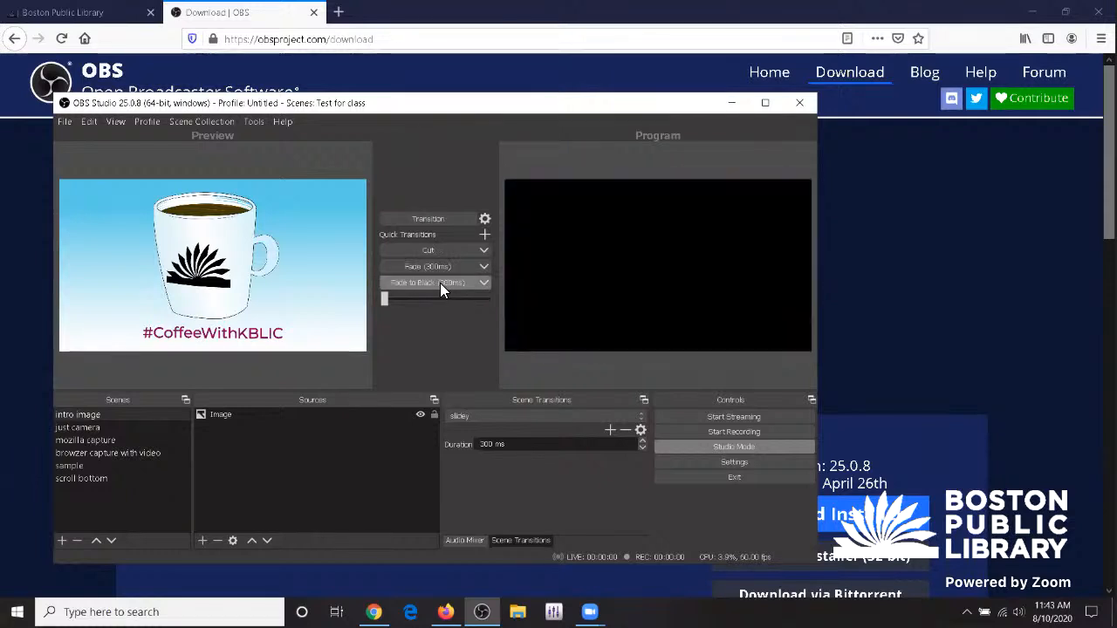
click(440, 283)
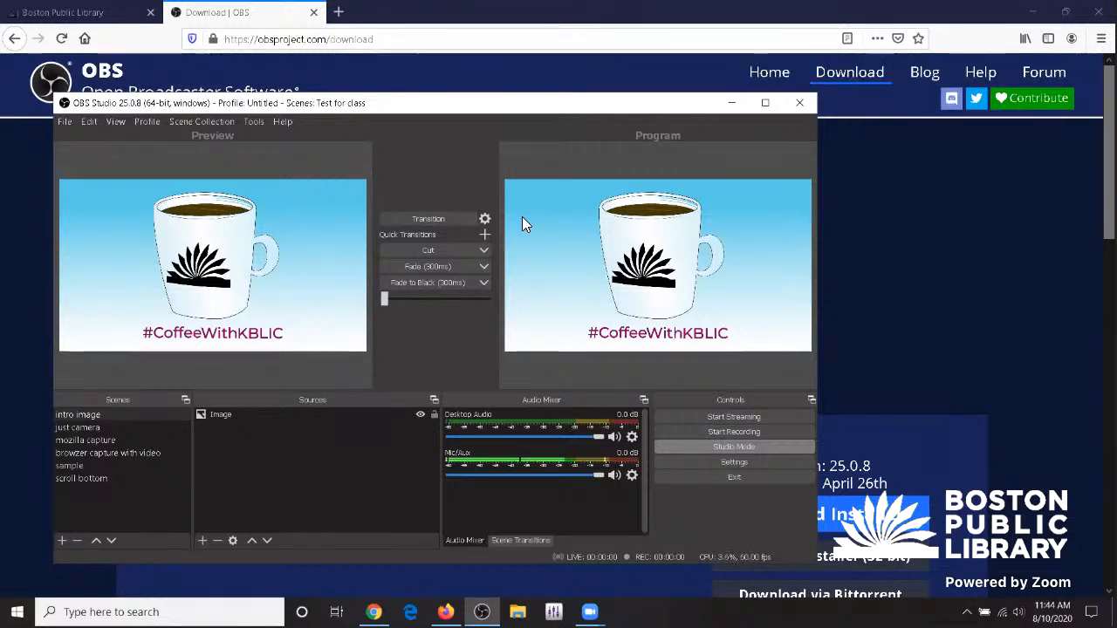
- Fade the program output to black once more and transition back to the intro image scene
click(463, 281)
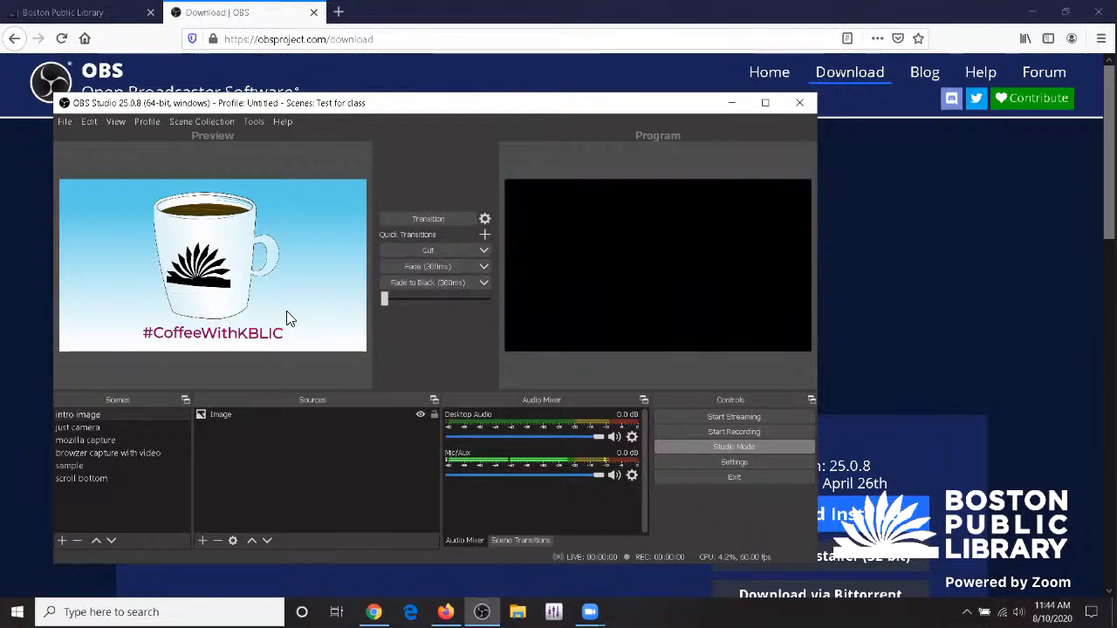
click(94, 427)
click(427, 267)
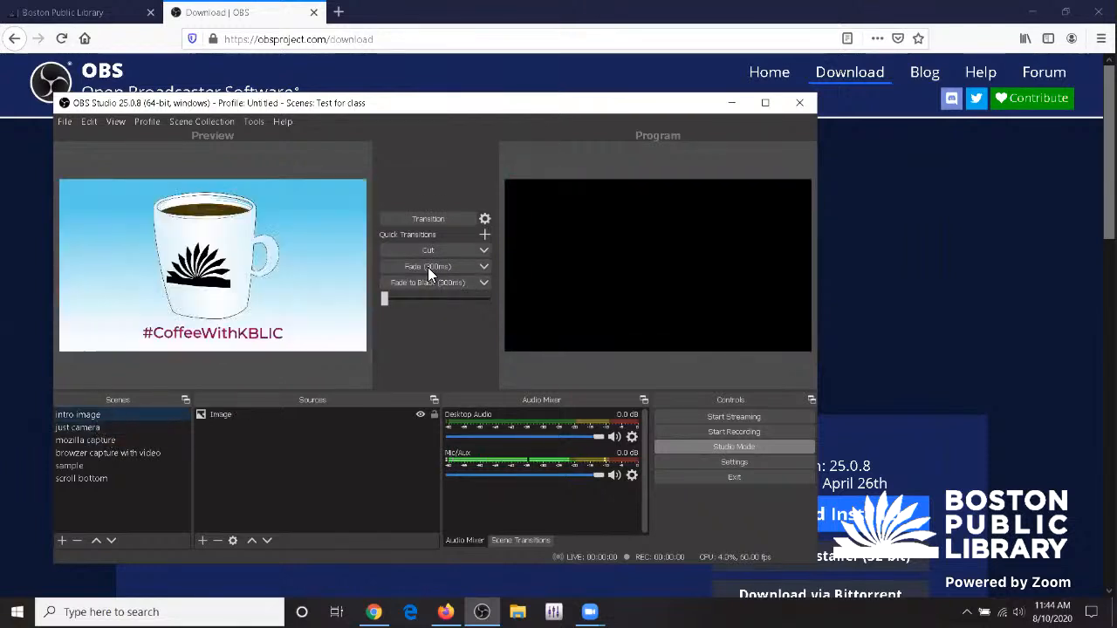
click(445, 218)
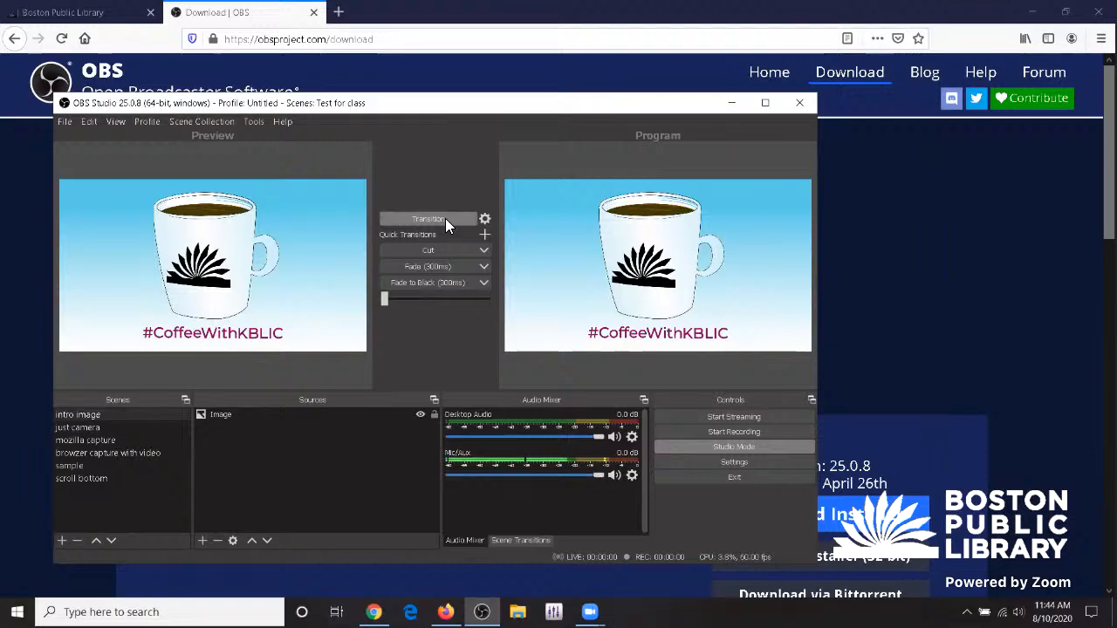
- Transition the program output to the just camera scene and from there to the mozilla capture scene
click(87, 440)
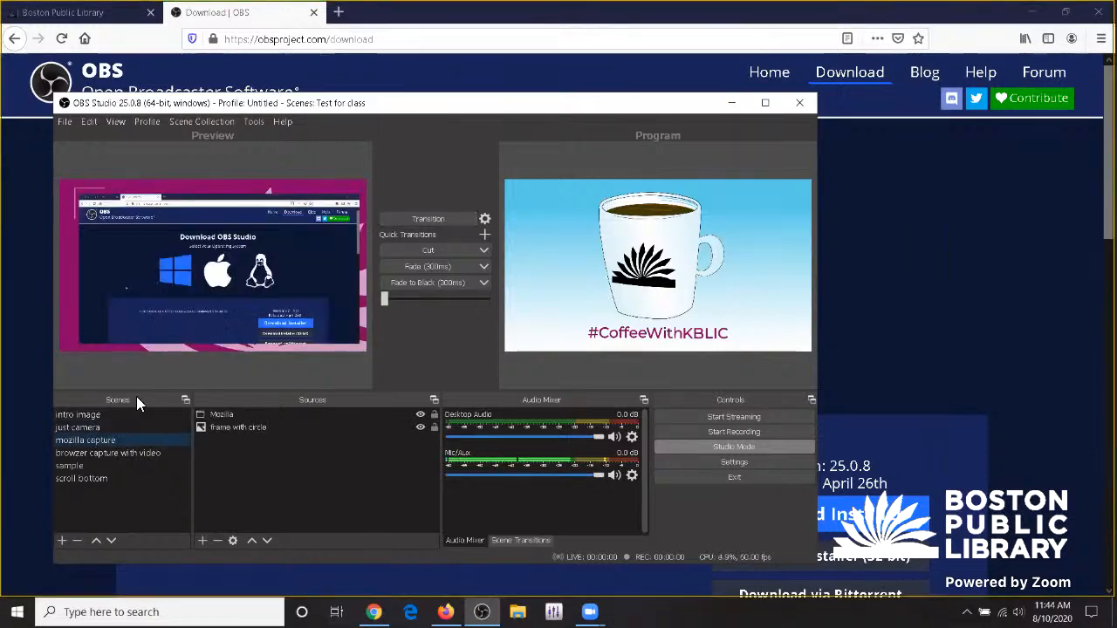
click(78, 427)
click(428, 219)
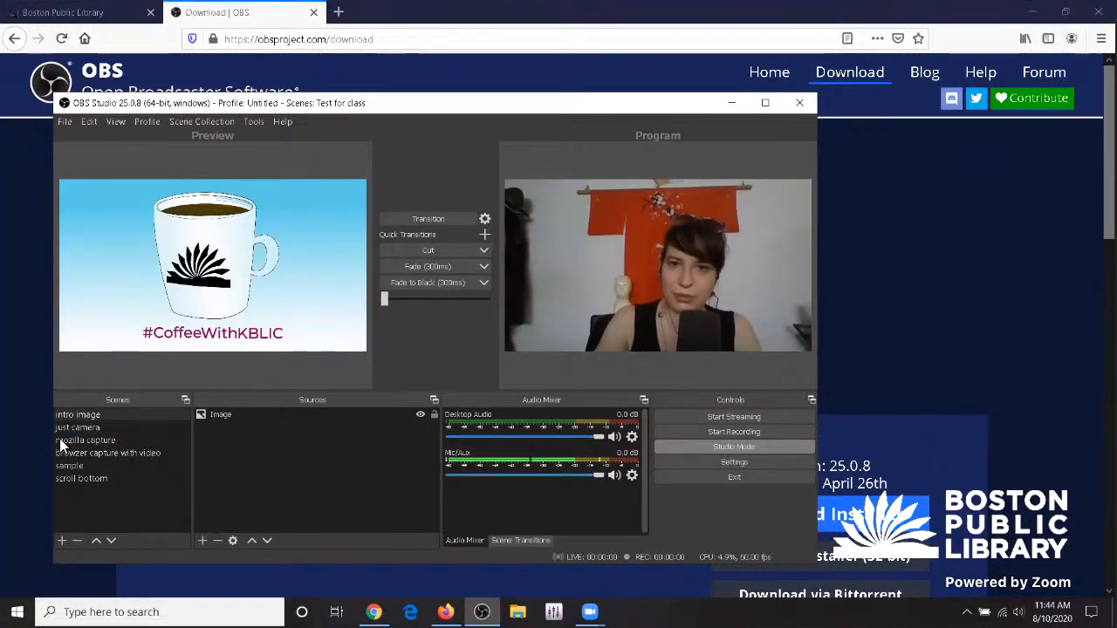
click(84, 428)
click(80, 440)
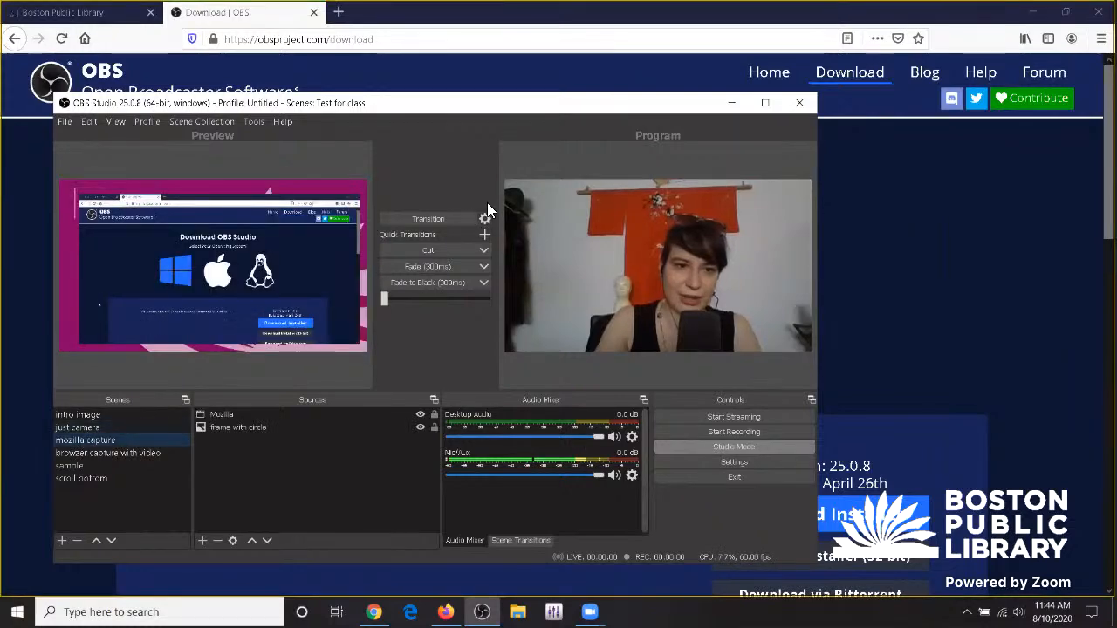
click(438, 220)
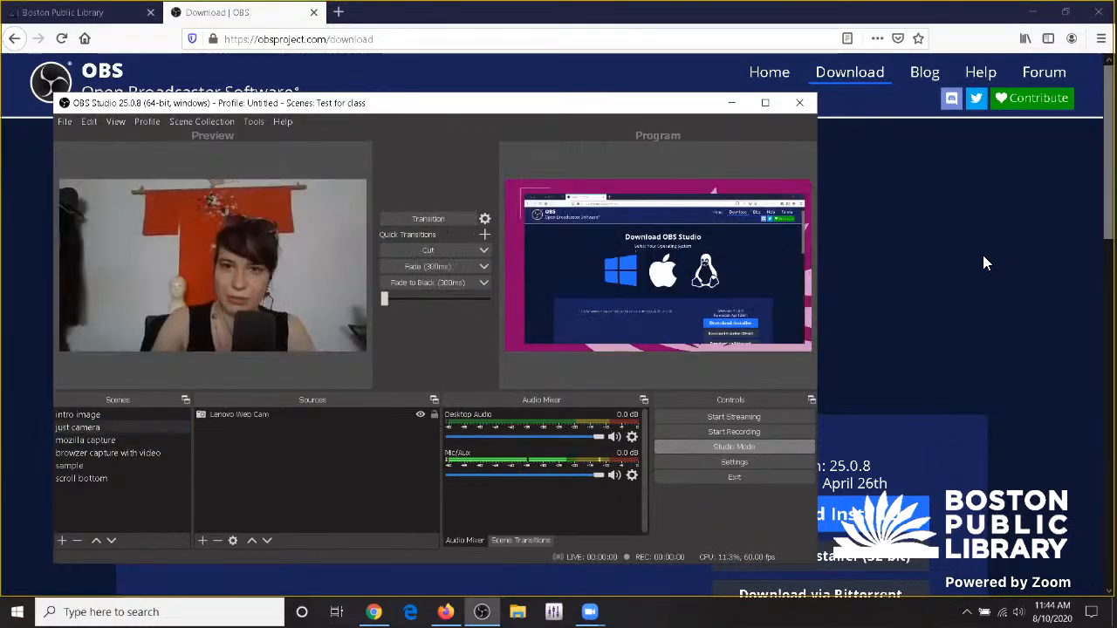
- Show the Boston Public Library page in Firefox, and back in OBS Studio transition the program to the browzer capture with video scene
click(154, 10)
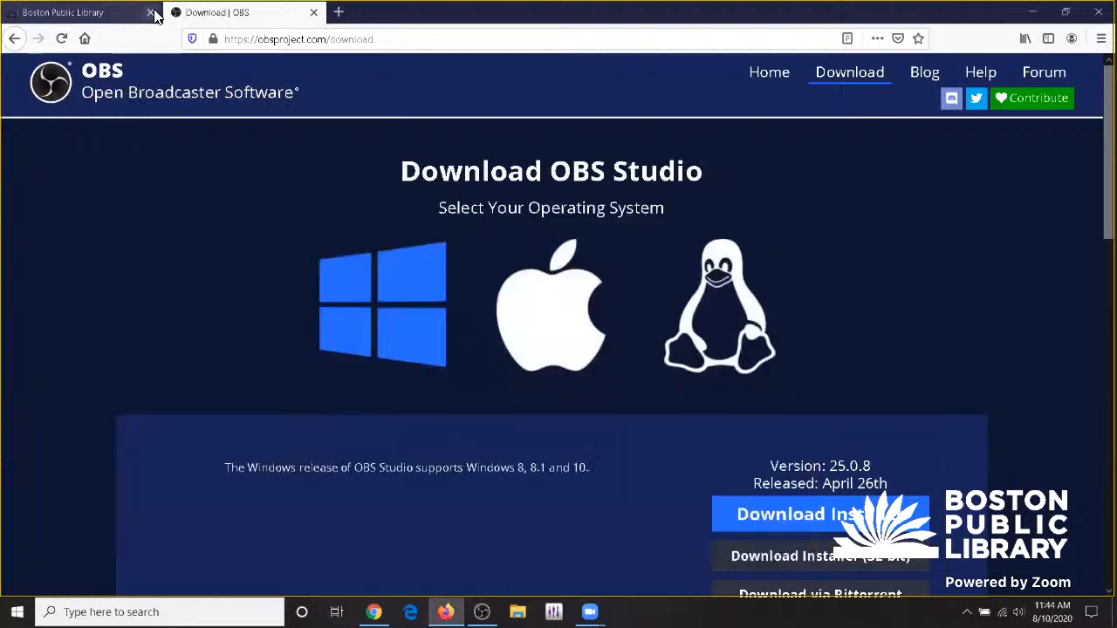
click(131, 14)
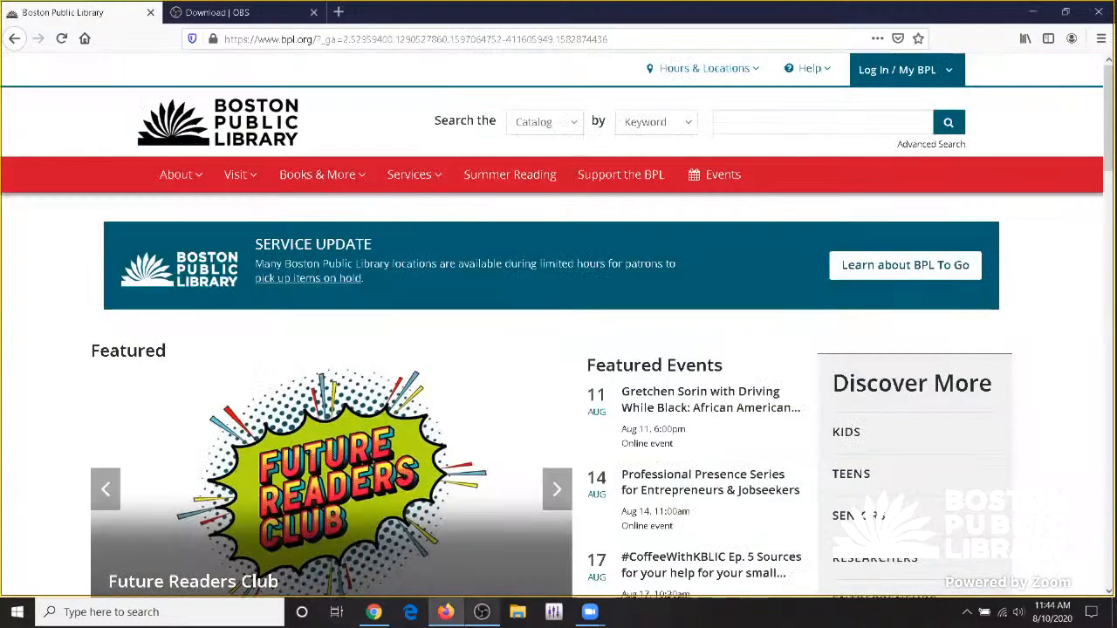
click(481, 612)
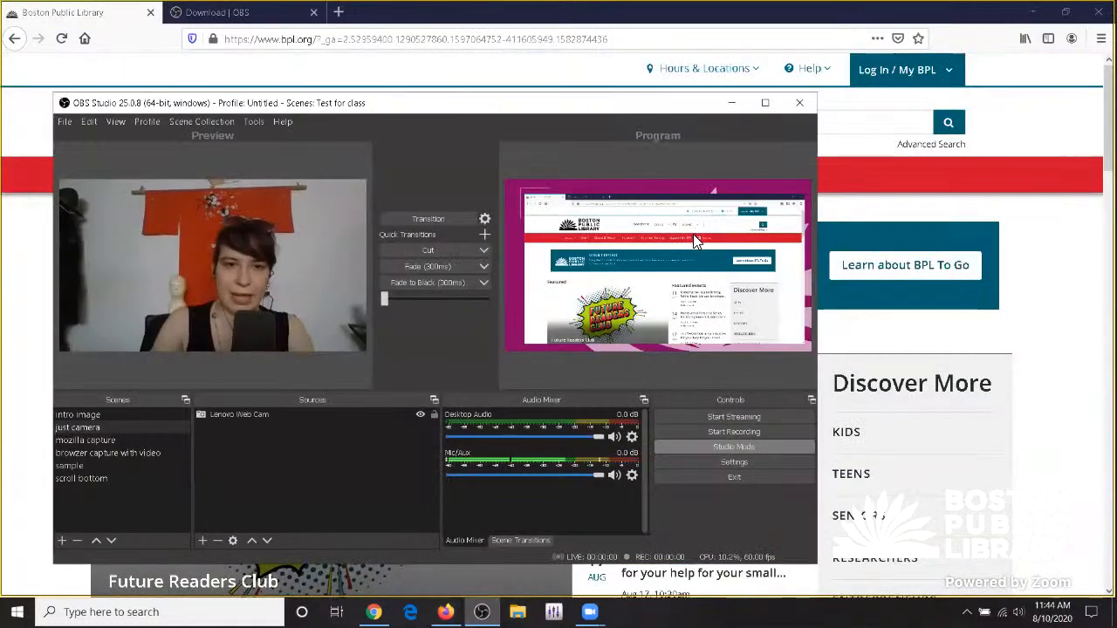
click(73, 450)
click(424, 219)
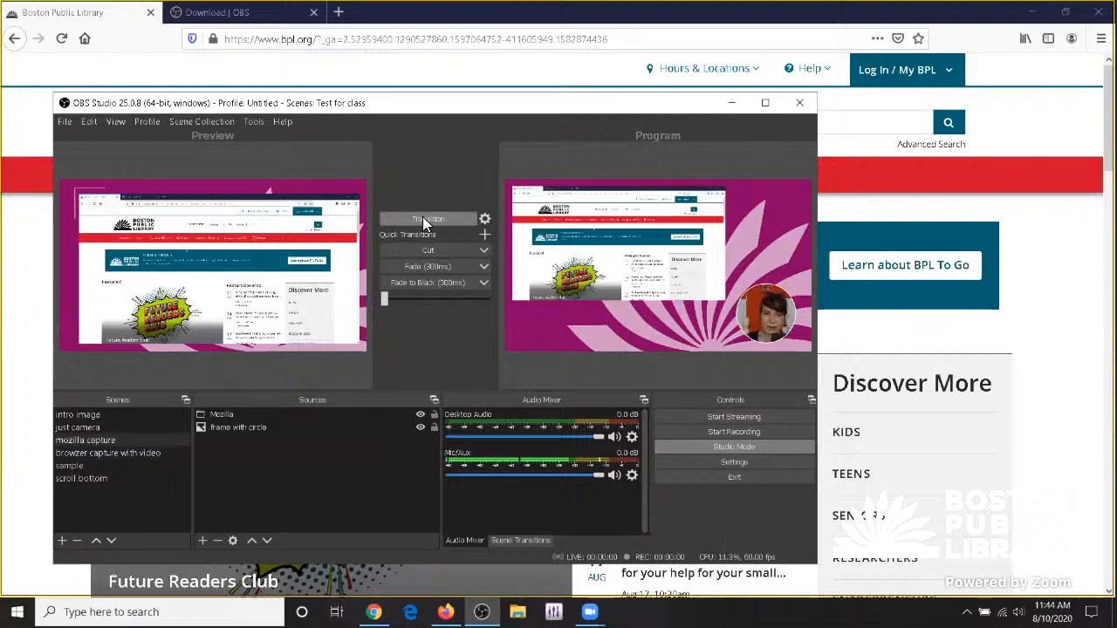
- Review the scene transitions list, the slidey options and the transition types available to add, without changing anything
click(515, 543)
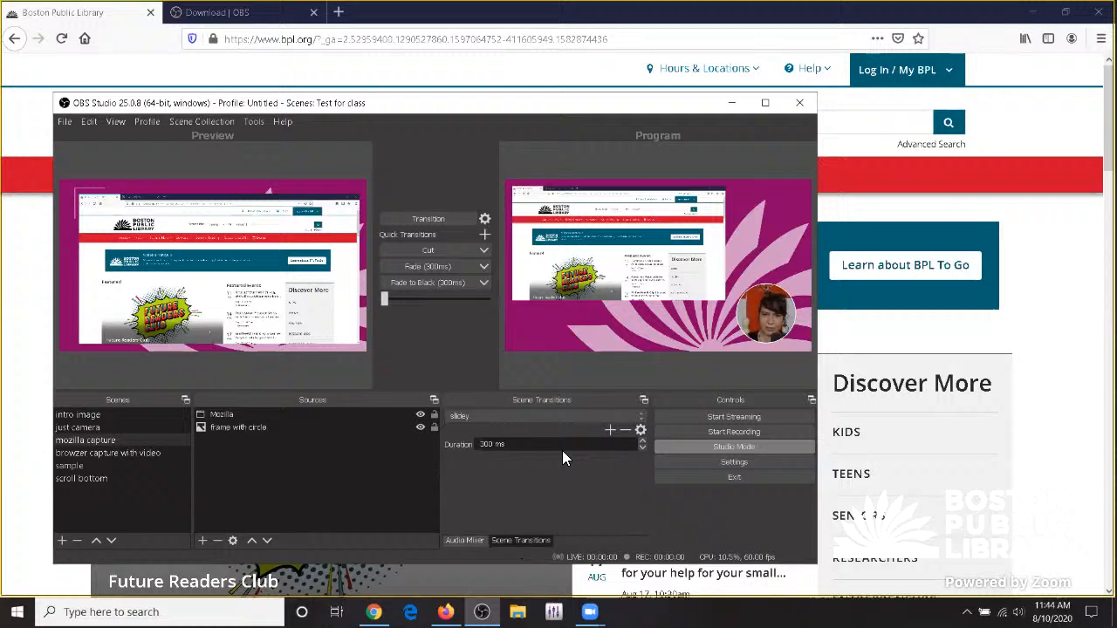
click(613, 417)
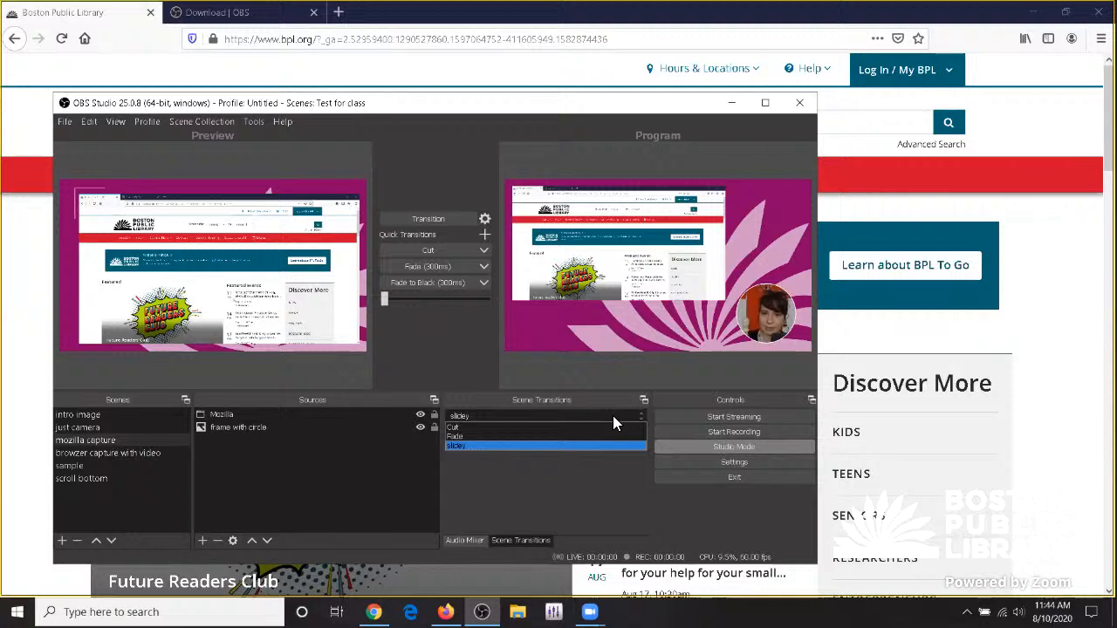
click(612, 416)
click(634, 428)
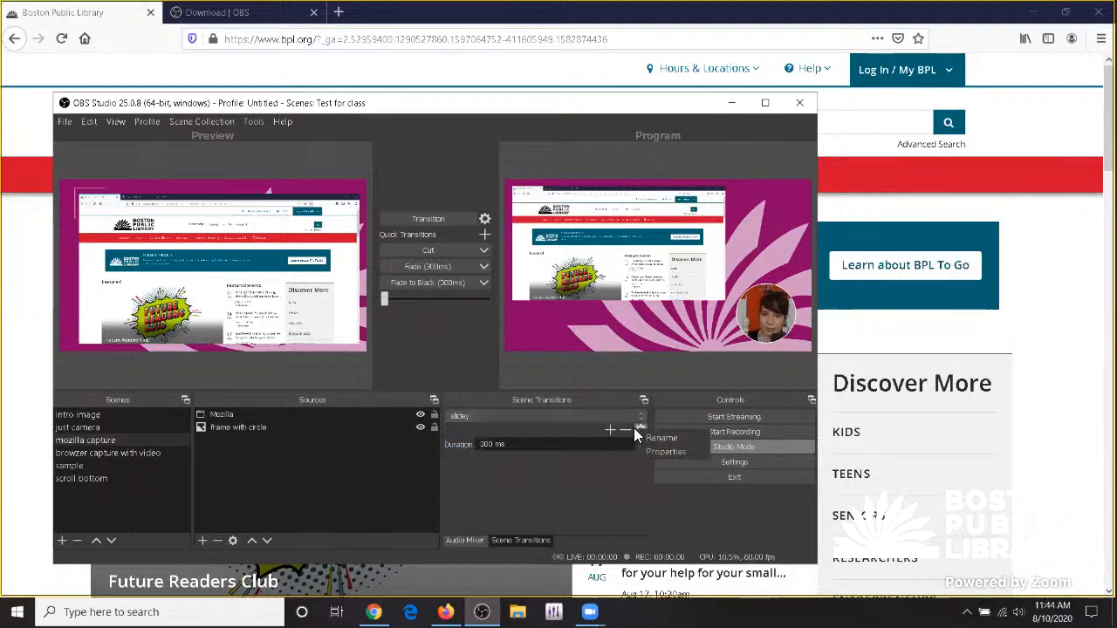
click(571, 439)
click(609, 429)
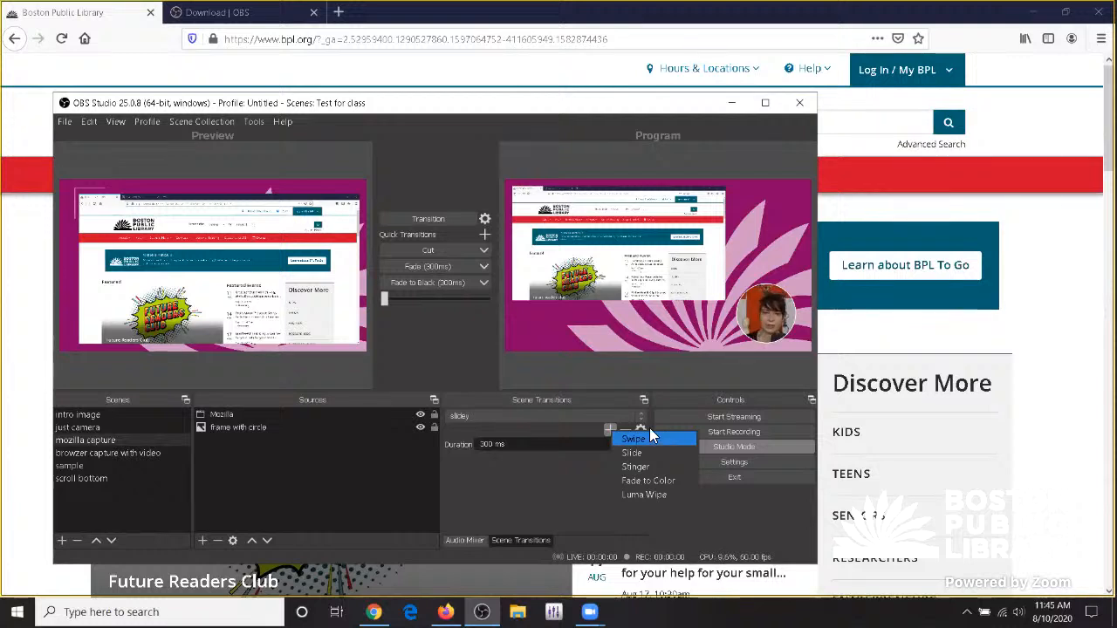
click(539, 515)
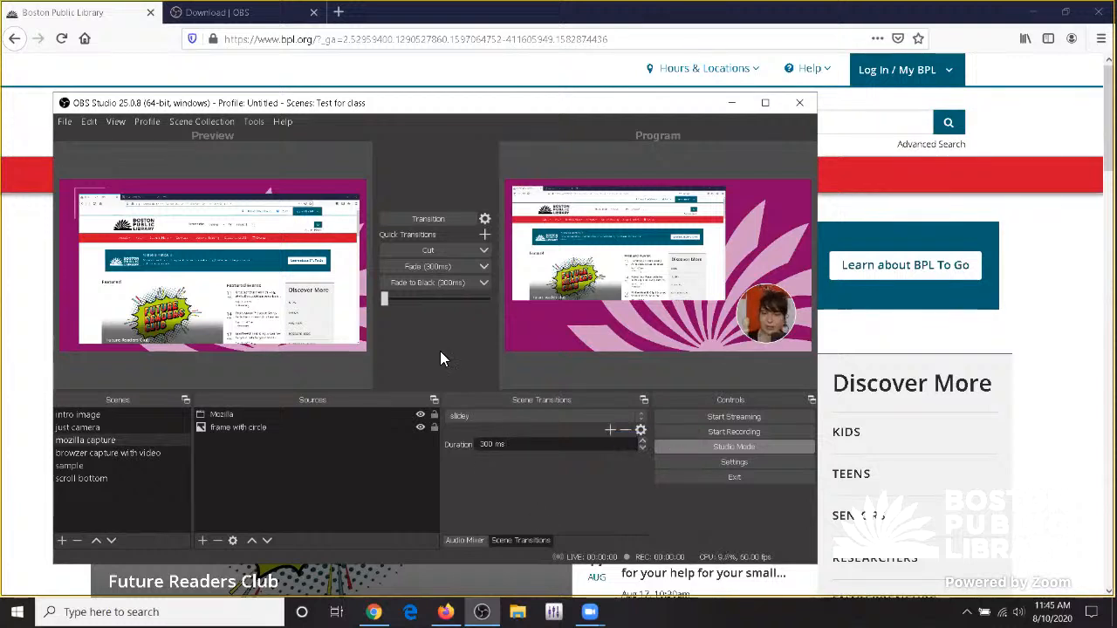
click(477, 265)
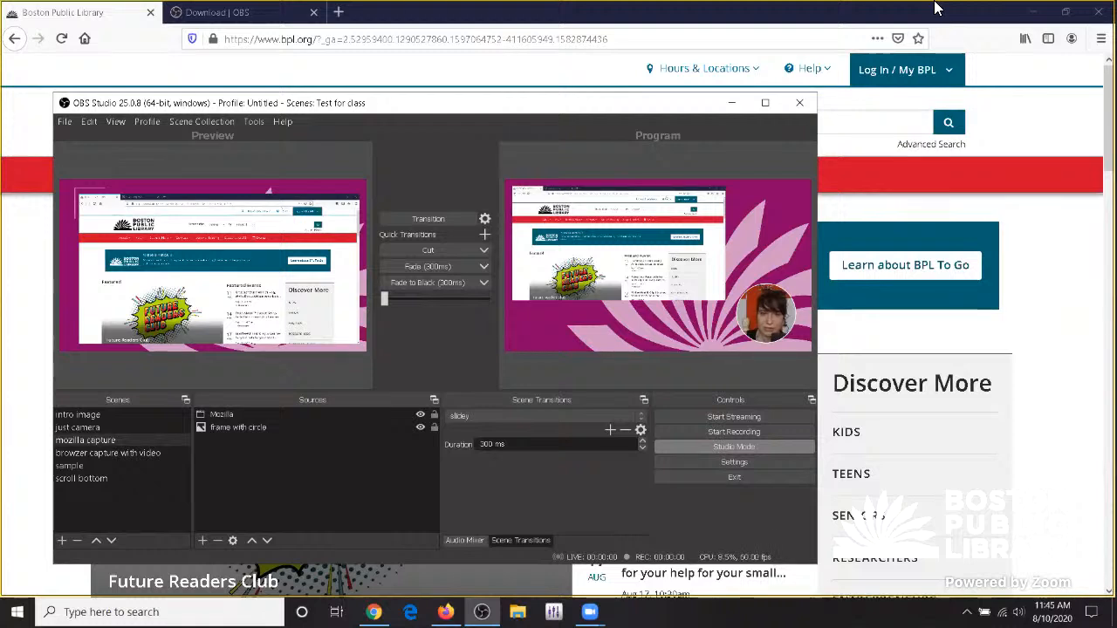
click(658, 147)
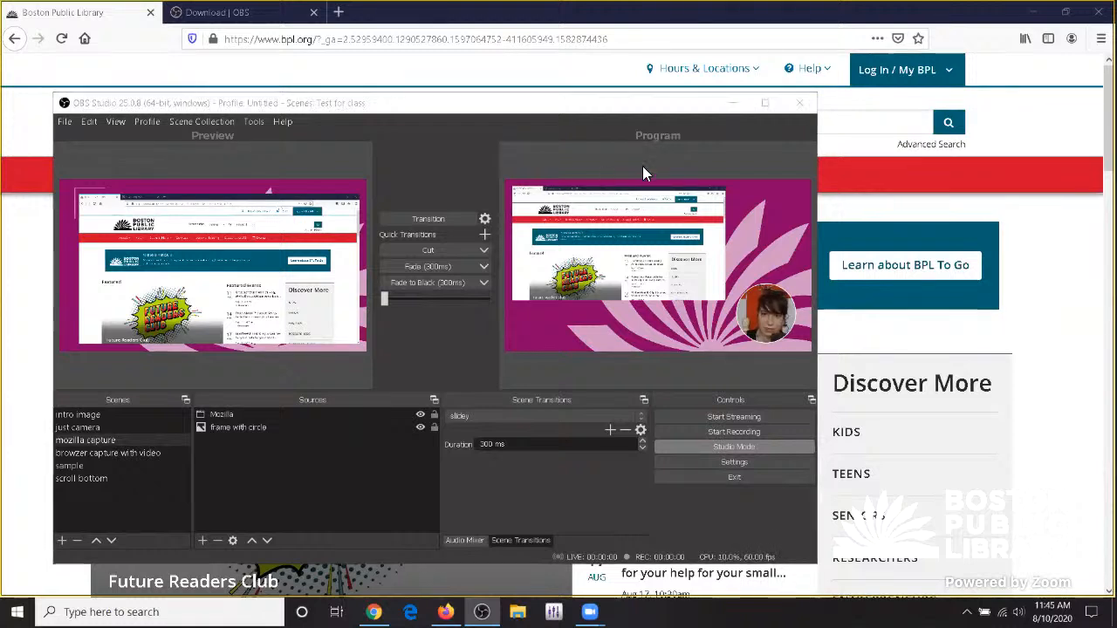
- Transition the program output to the intro image scene and lower the Mic/Aux volume to -inf dB
click(62, 417)
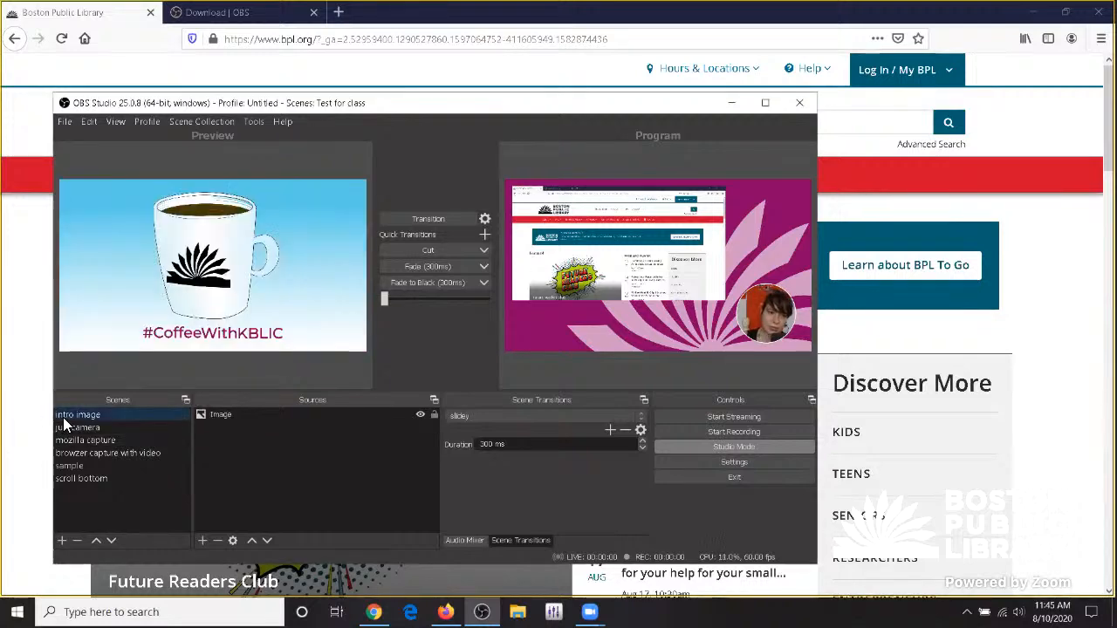
click(413, 218)
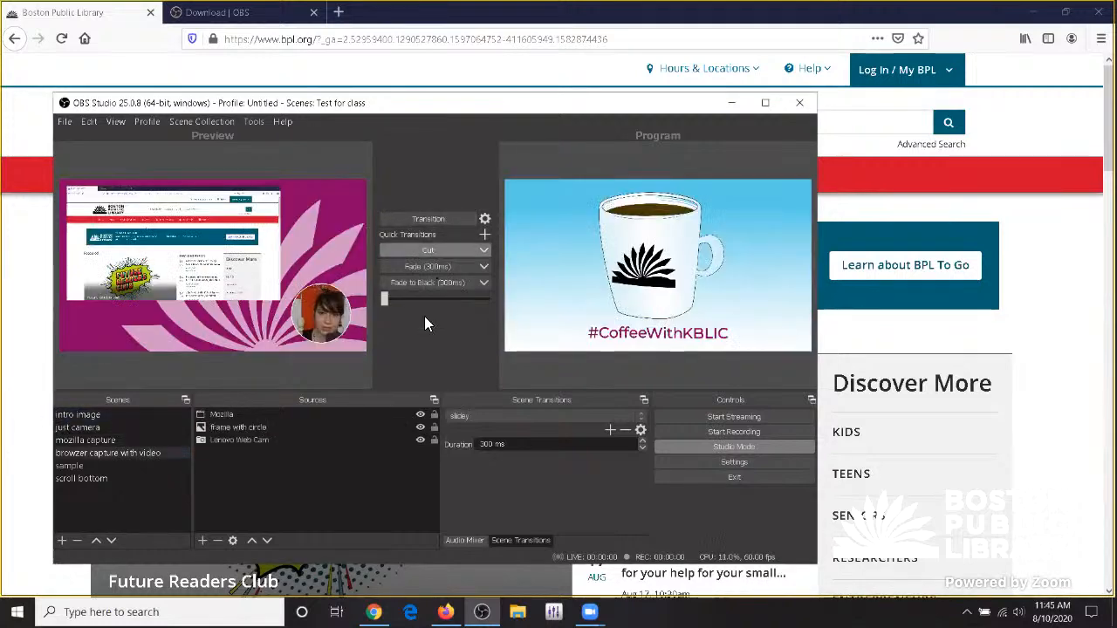
click(464, 541)
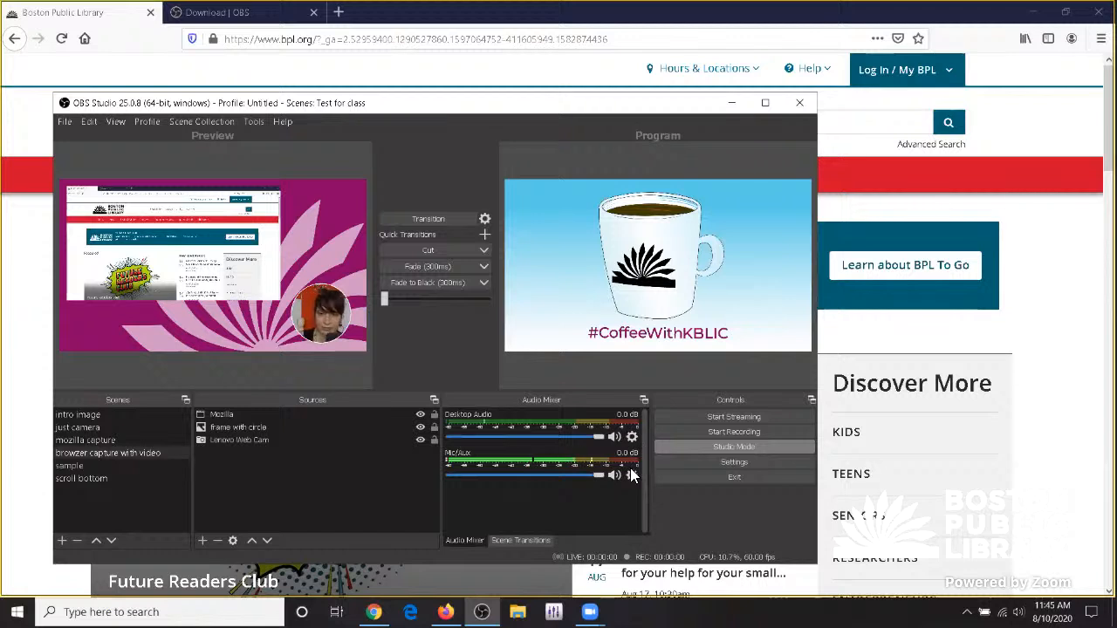
drag(599, 473, 241, 485)
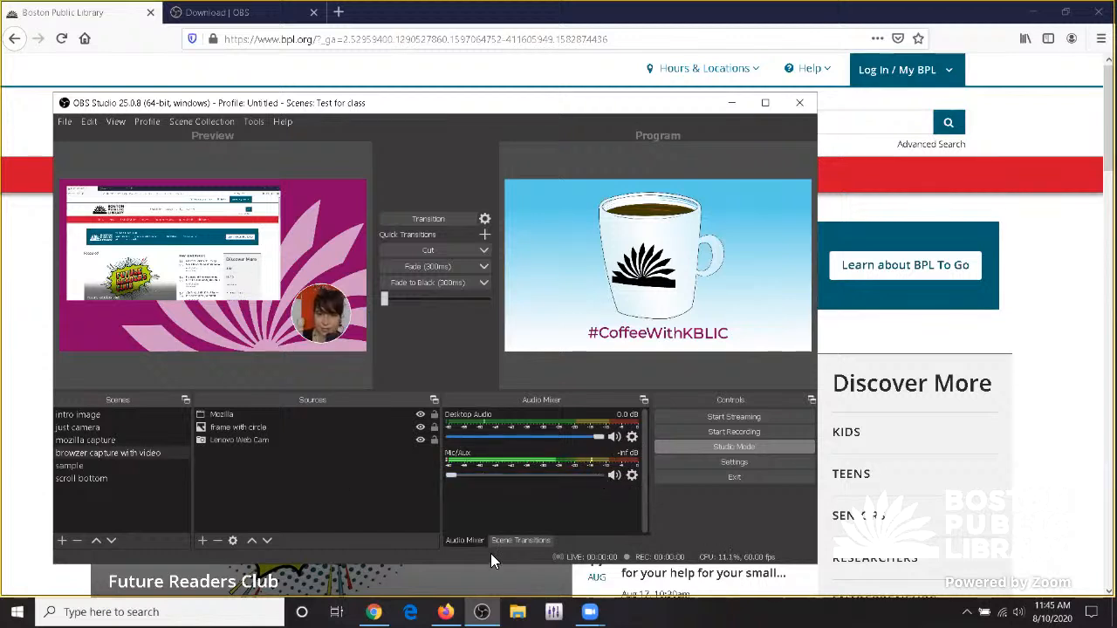
- Preview each scene in turn from intro image through scroll bottom, and return the preview to intro image
click(91, 416)
click(89, 426)
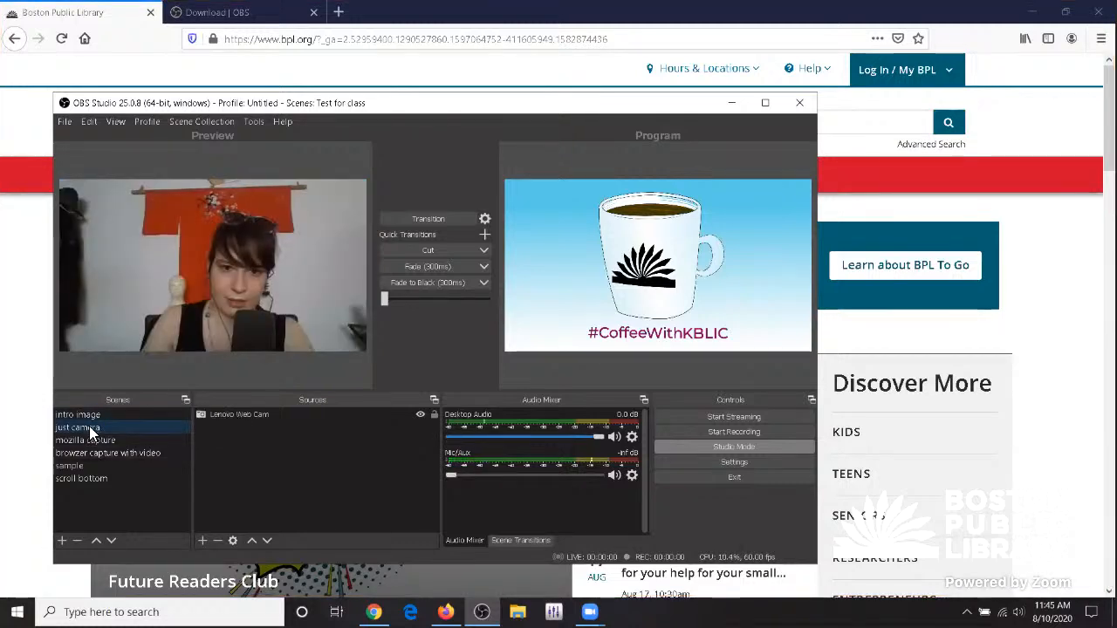
click(86, 438)
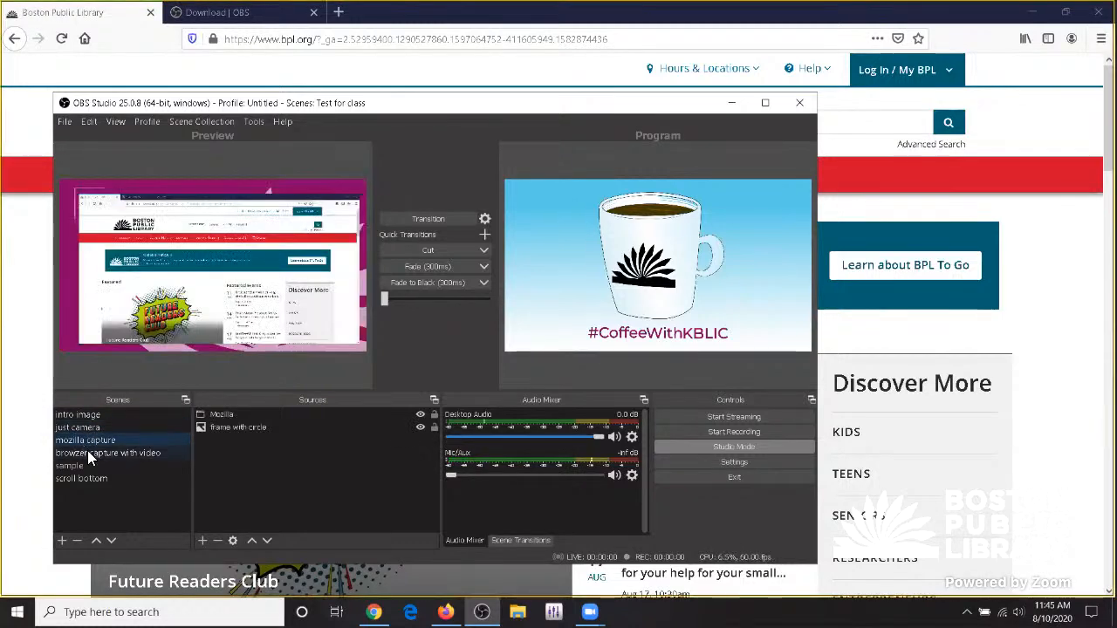
click(87, 452)
click(75, 467)
click(77, 478)
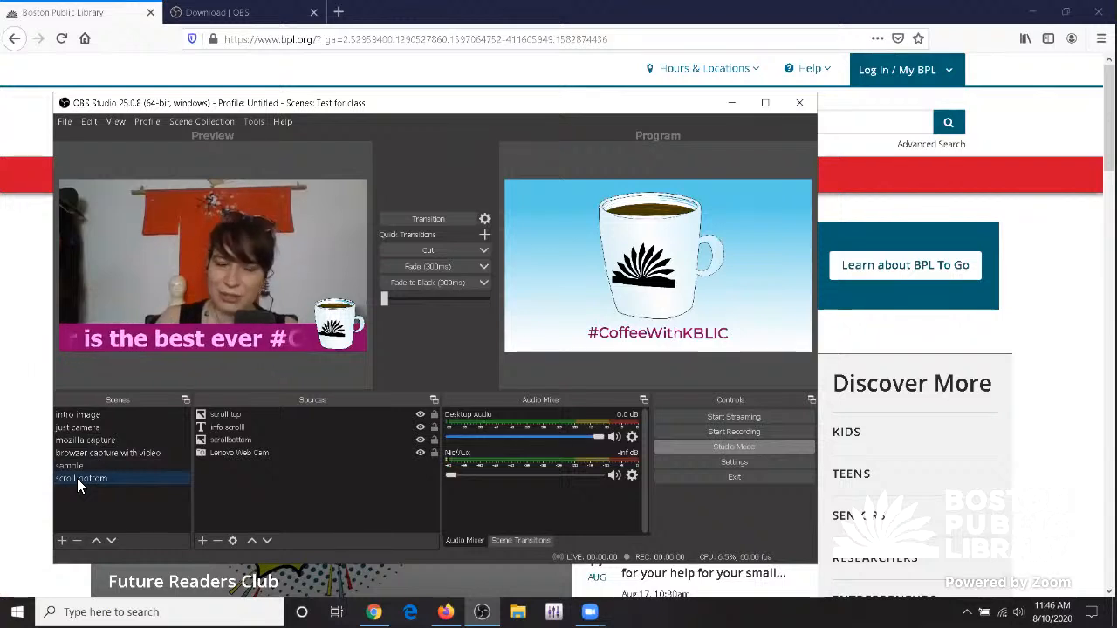
click(89, 415)
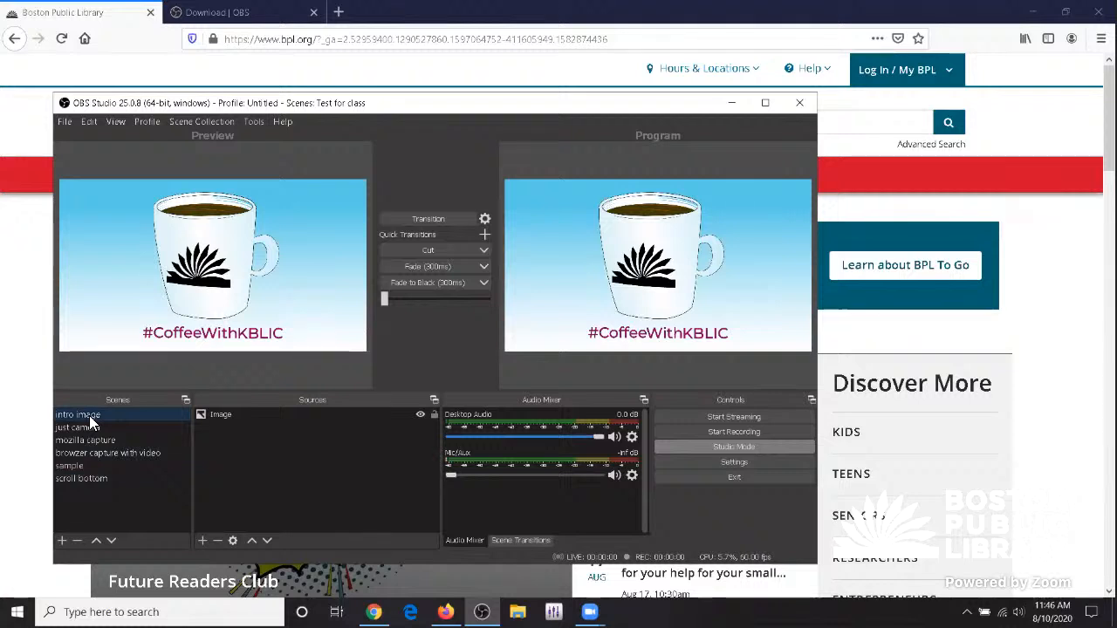
- Raise the Mic/Aux volume to about -6.4 dB and review the Mic/Aux and general mixer options without choosing any
drag(454, 475, 559, 475)
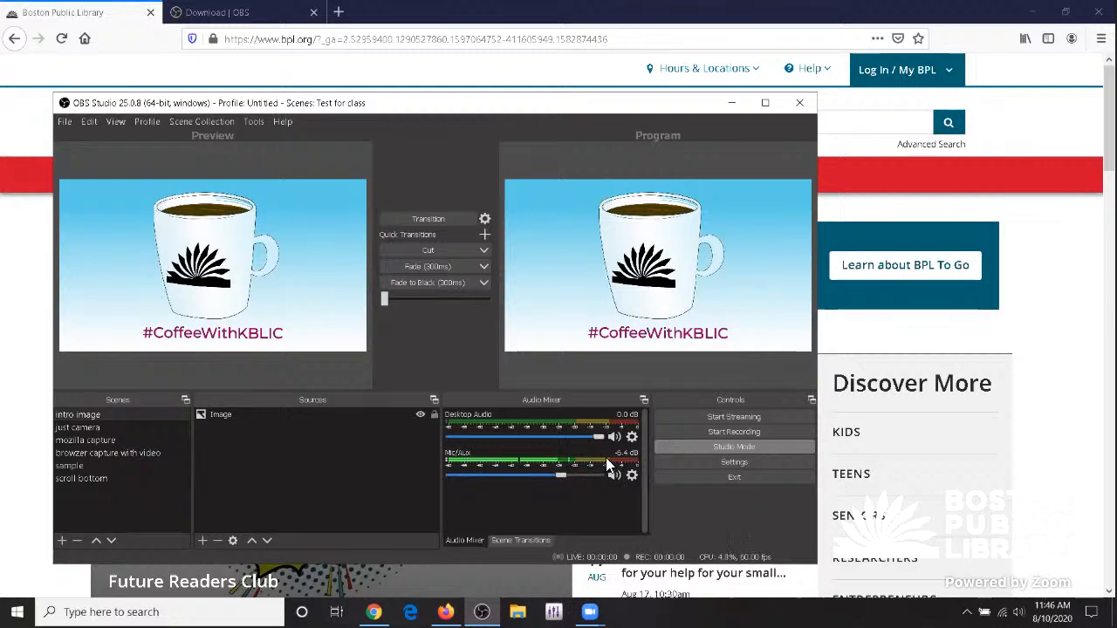
click(632, 475)
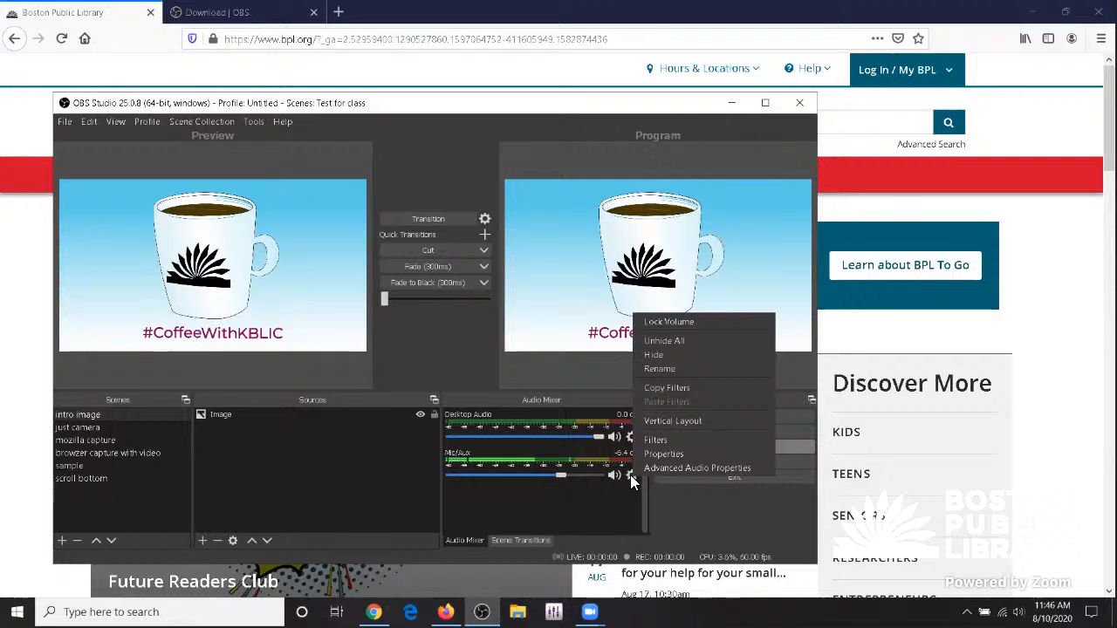
right_click(576, 496)
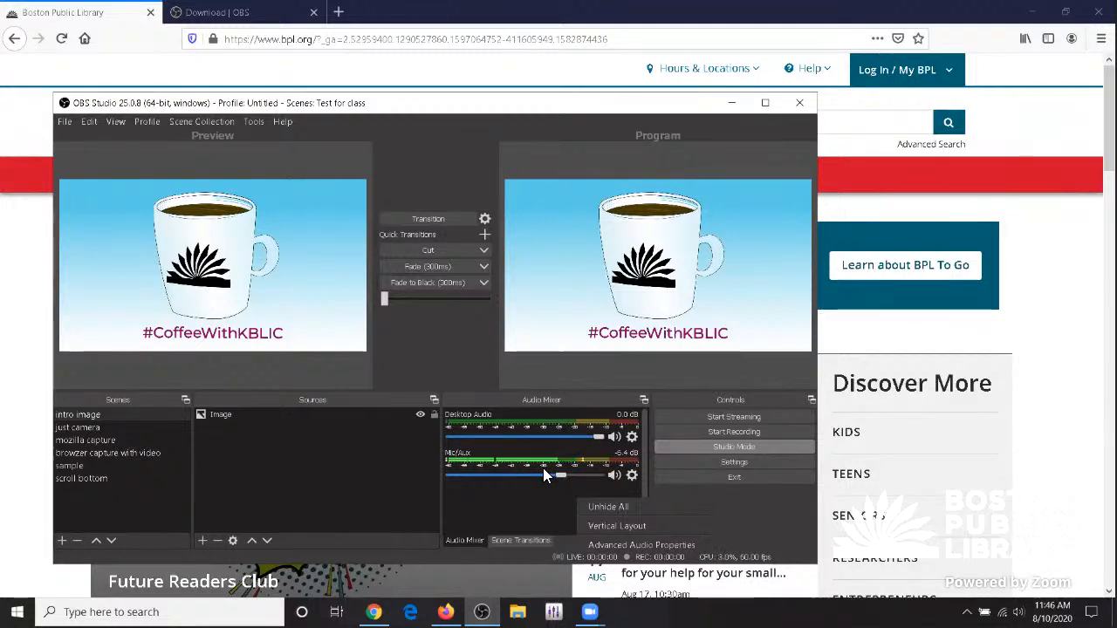
click(529, 489)
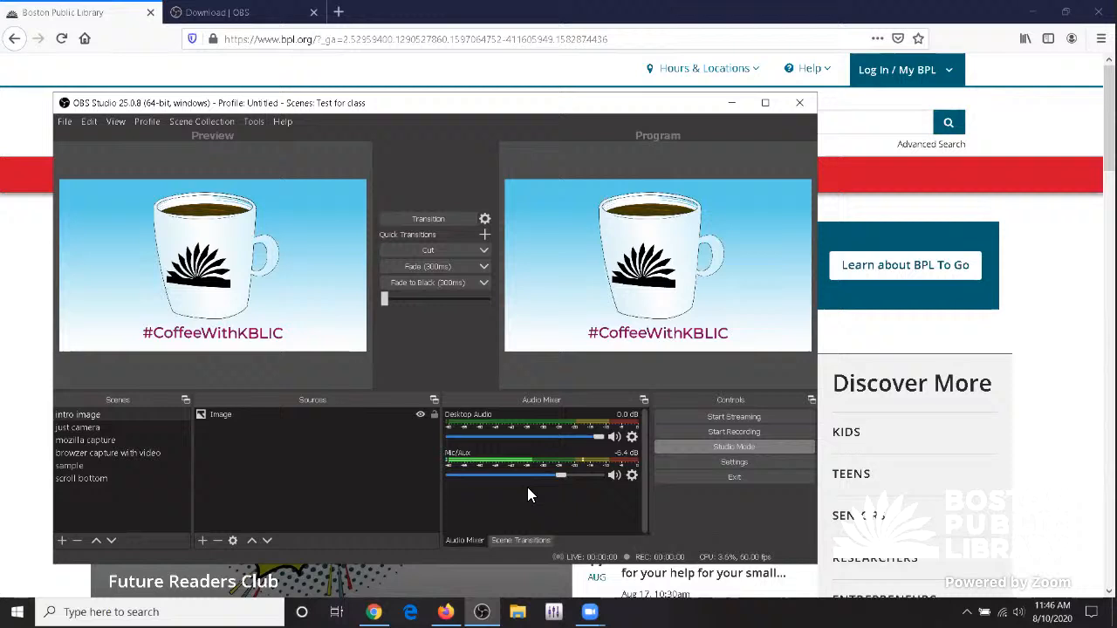
- Add a Compressor filter to the Mic/Aux audio source with its default name and settings
click(631, 473)
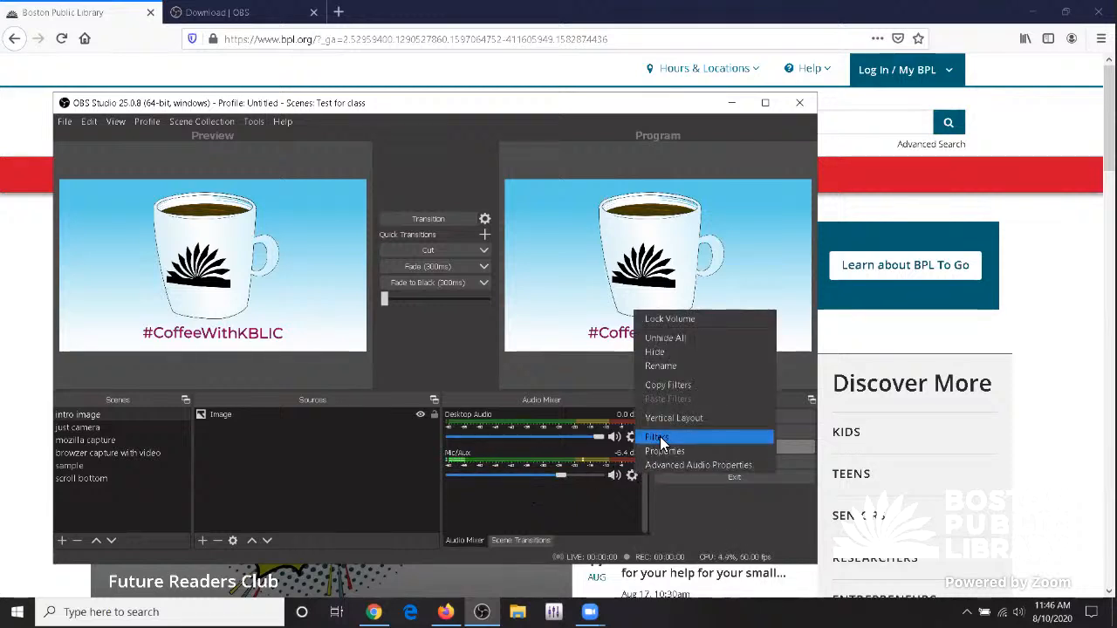
click(660, 438)
click(199, 535)
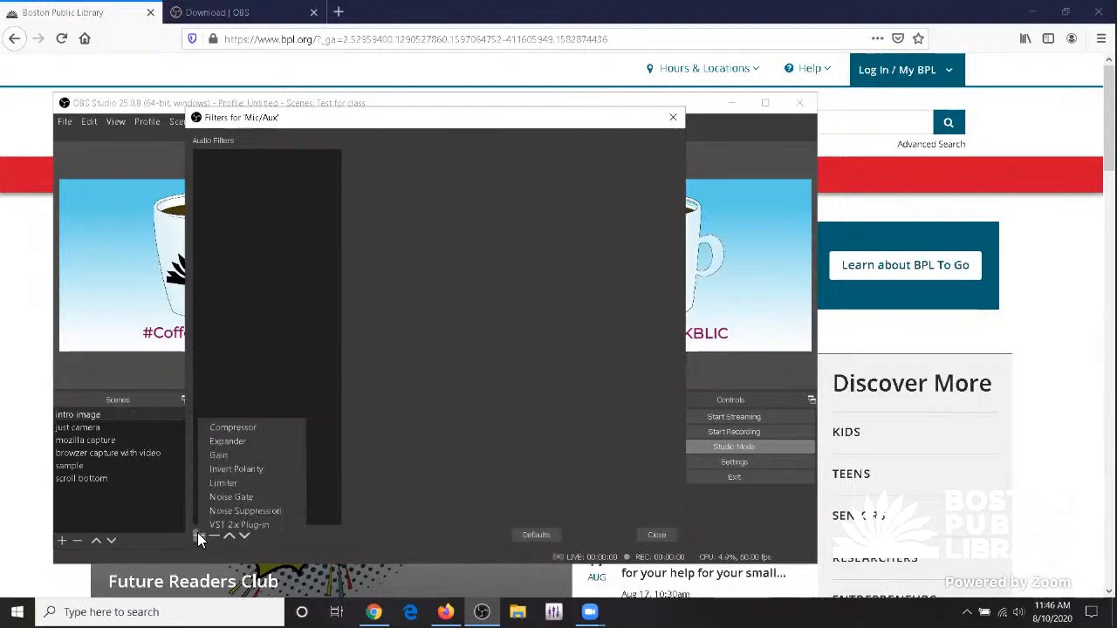
click(248, 429)
click(407, 349)
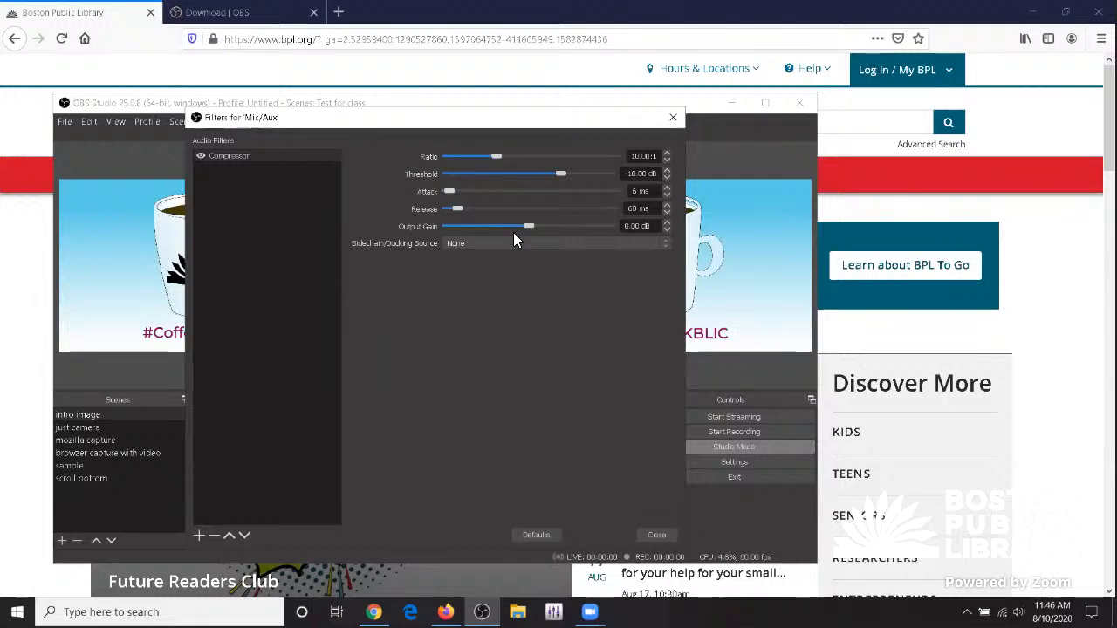
- Remove the Compressor filter from Mic/Aux and close the filters window
click(234, 156)
click(214, 535)
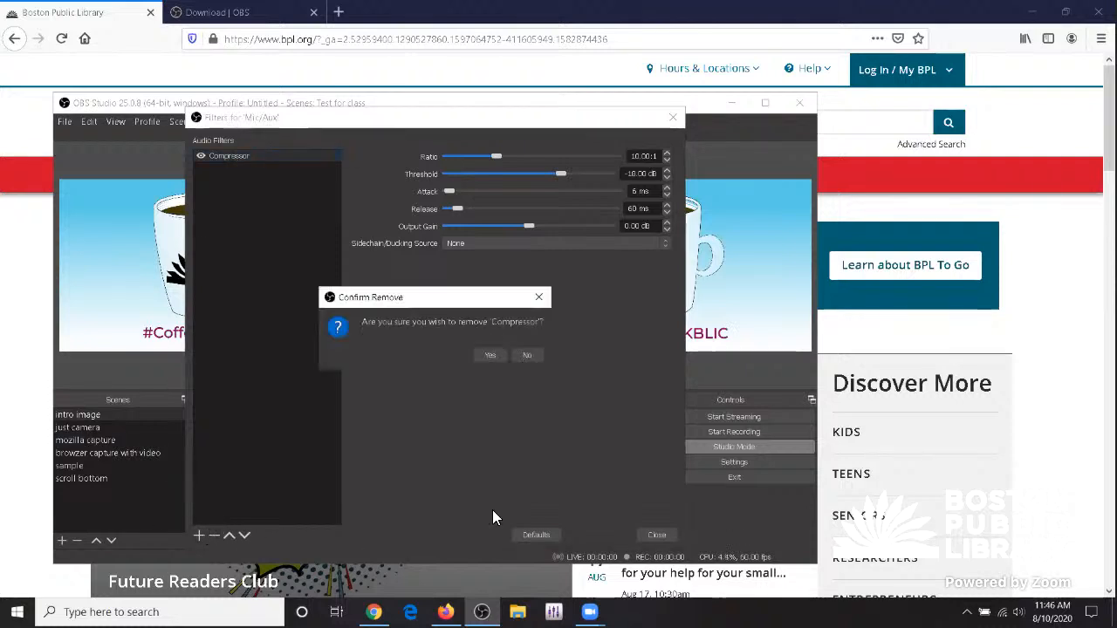
click(503, 355)
click(656, 534)
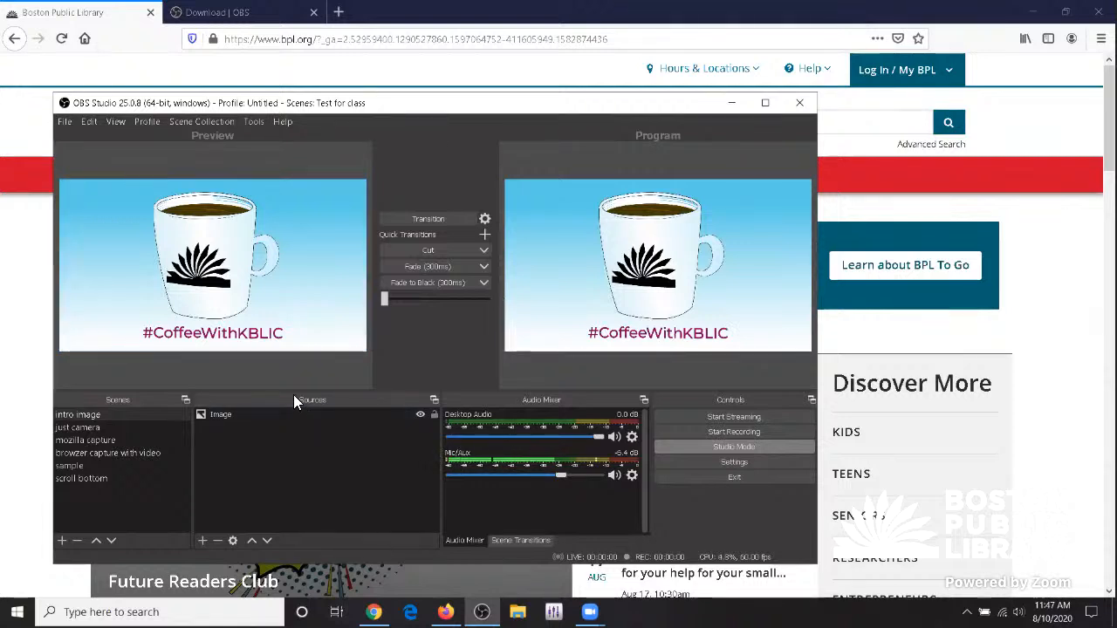
- Review the Mic/Aux mixer options without choosing any, and preview the just camera scene
right_click(561, 463)
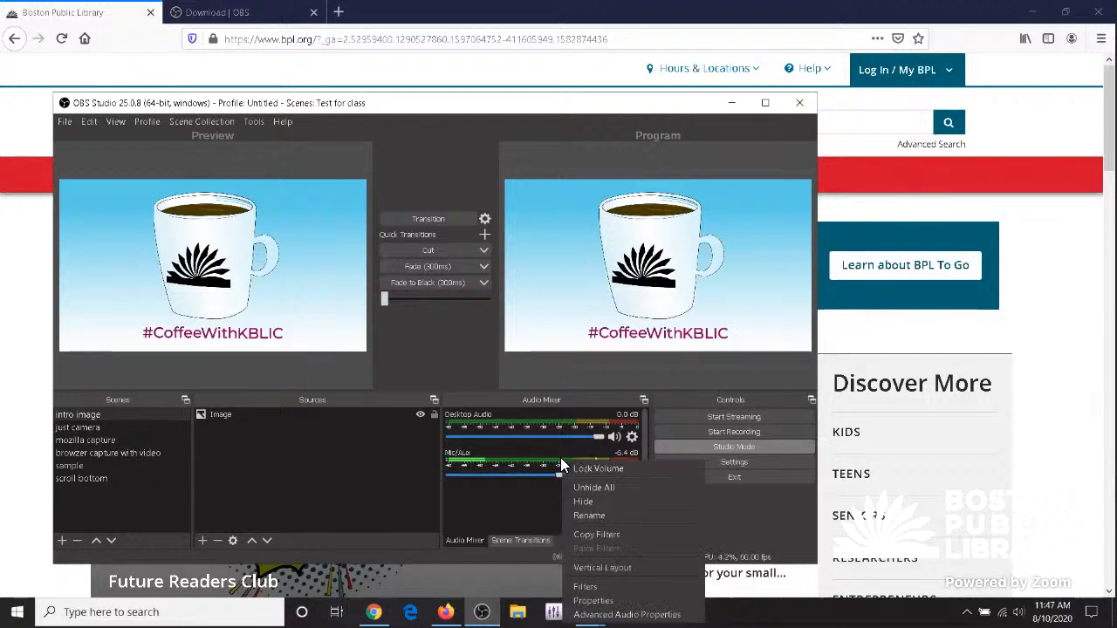
click(505, 513)
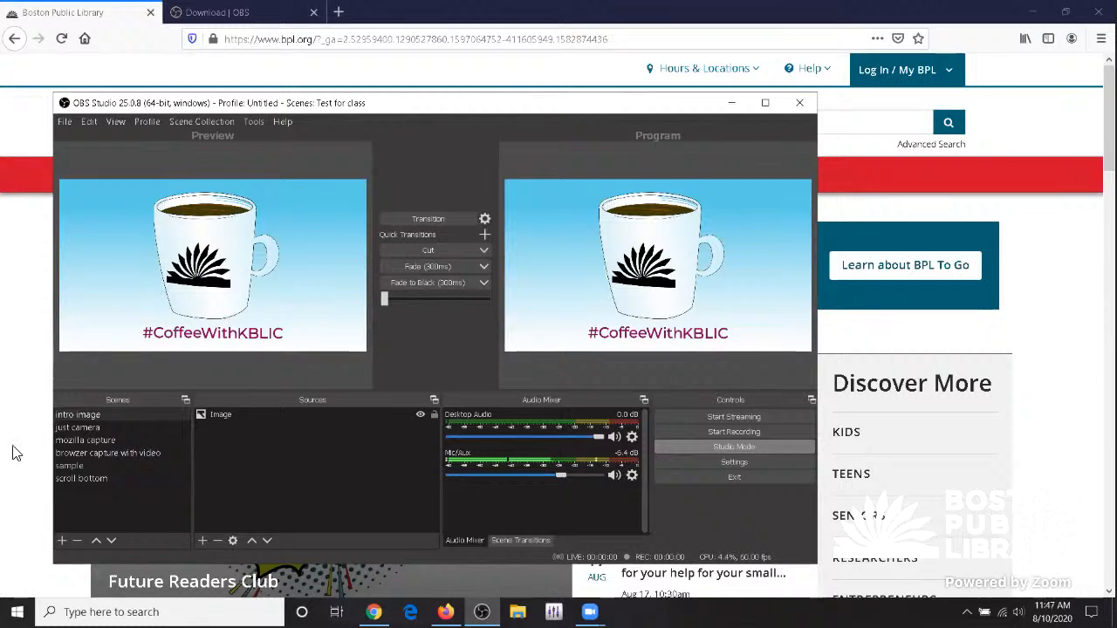
click(93, 428)
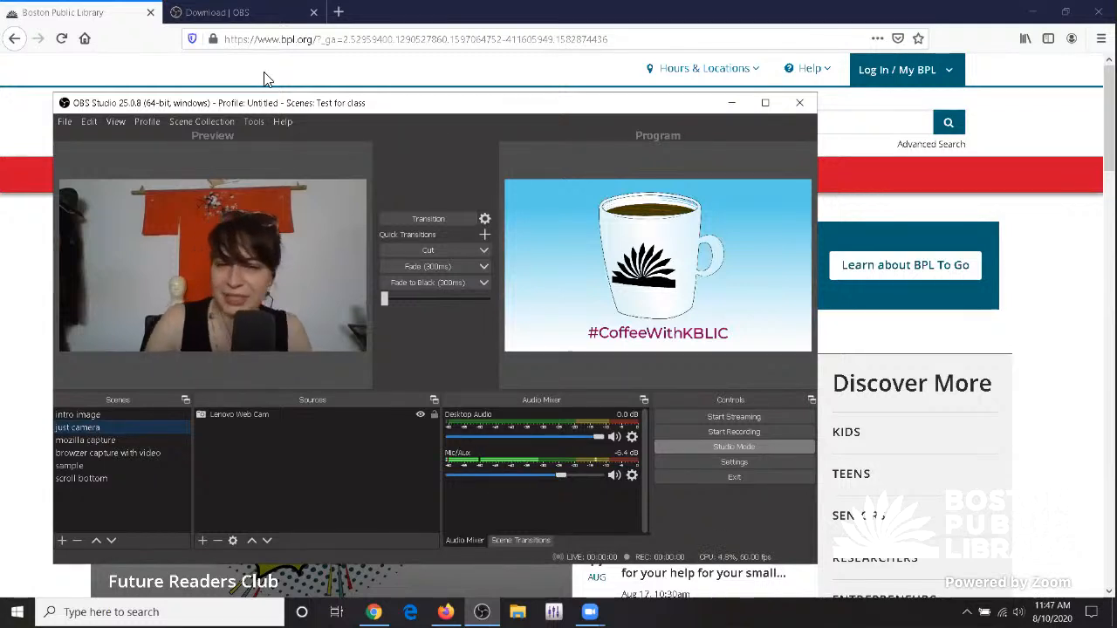
- Switch to Chrome to read the YouTube stream's live chat, and minimize the Chrome window
click(1030, 150)
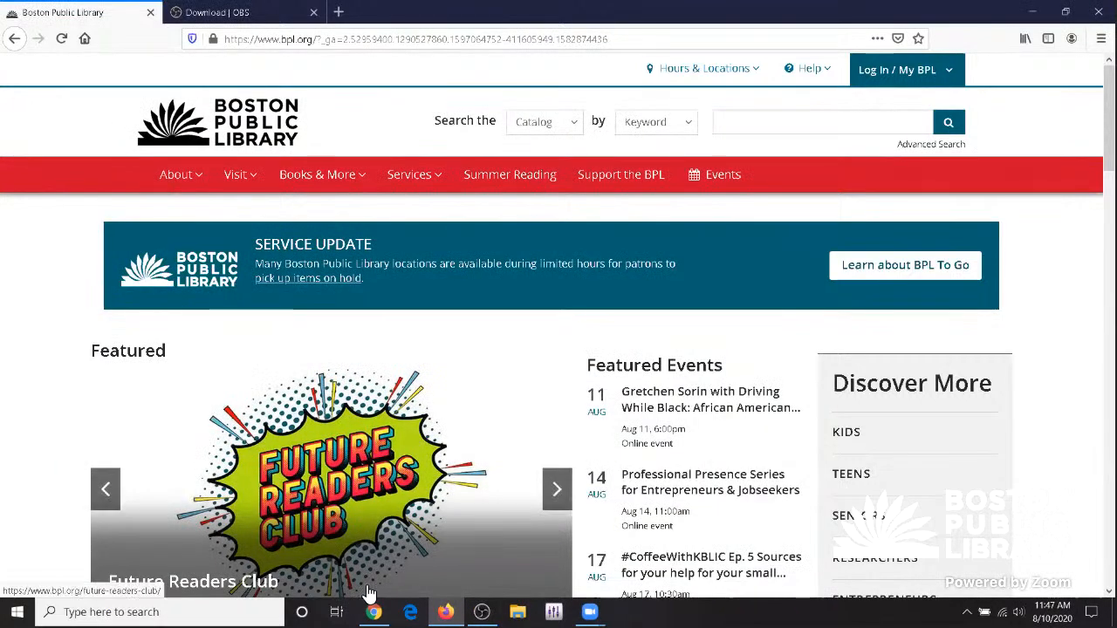
click(373, 612)
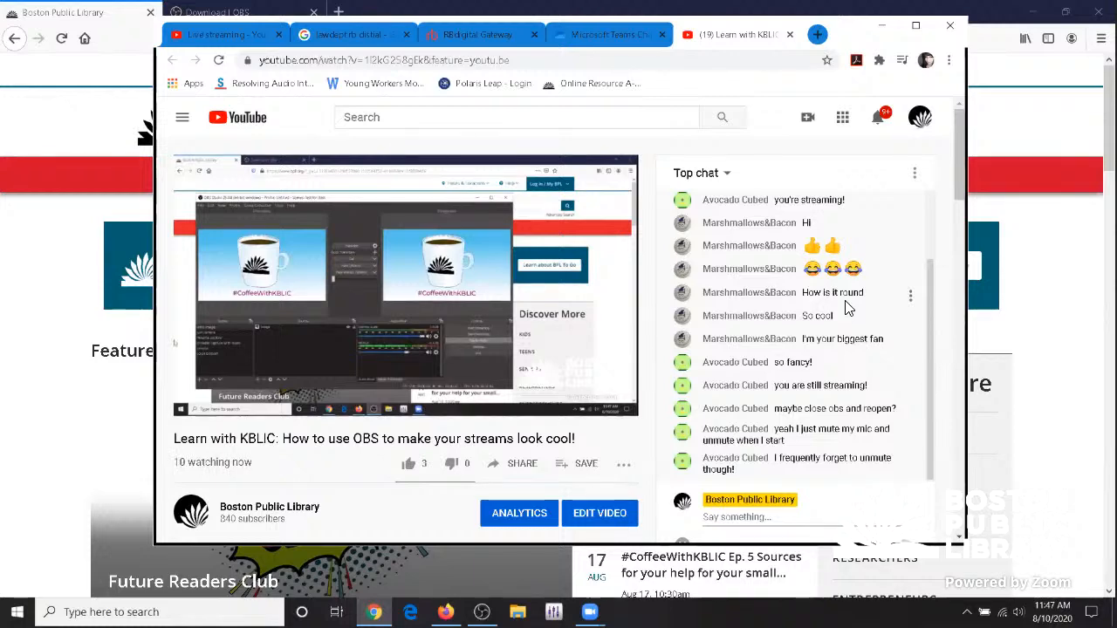
scroll(845, 308, up, 2)
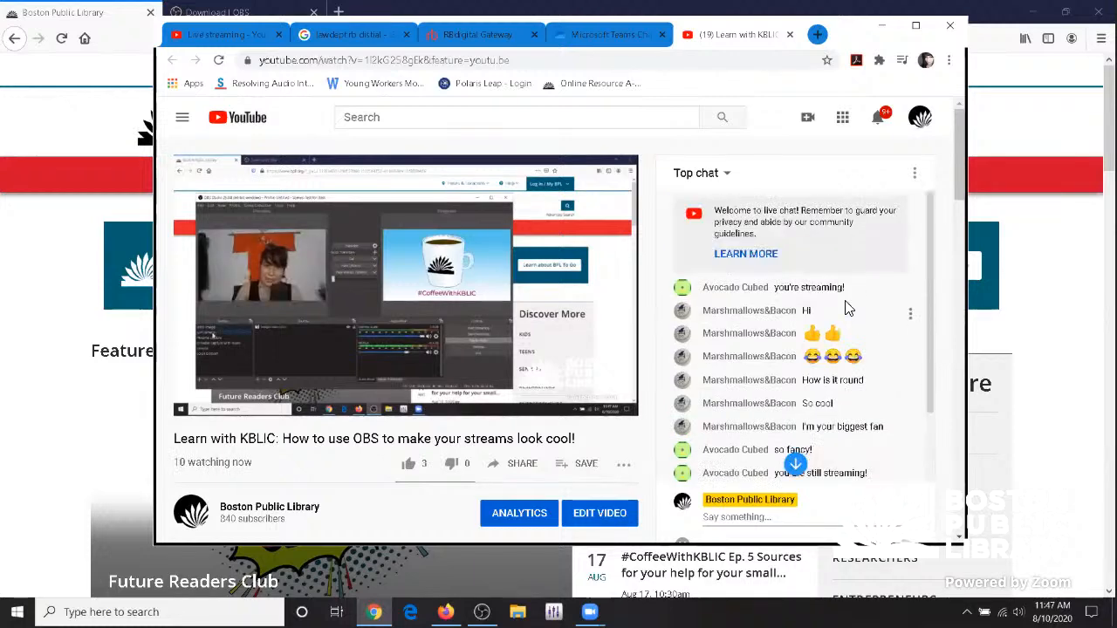
scroll(895, 218, down, 3)
click(884, 29)
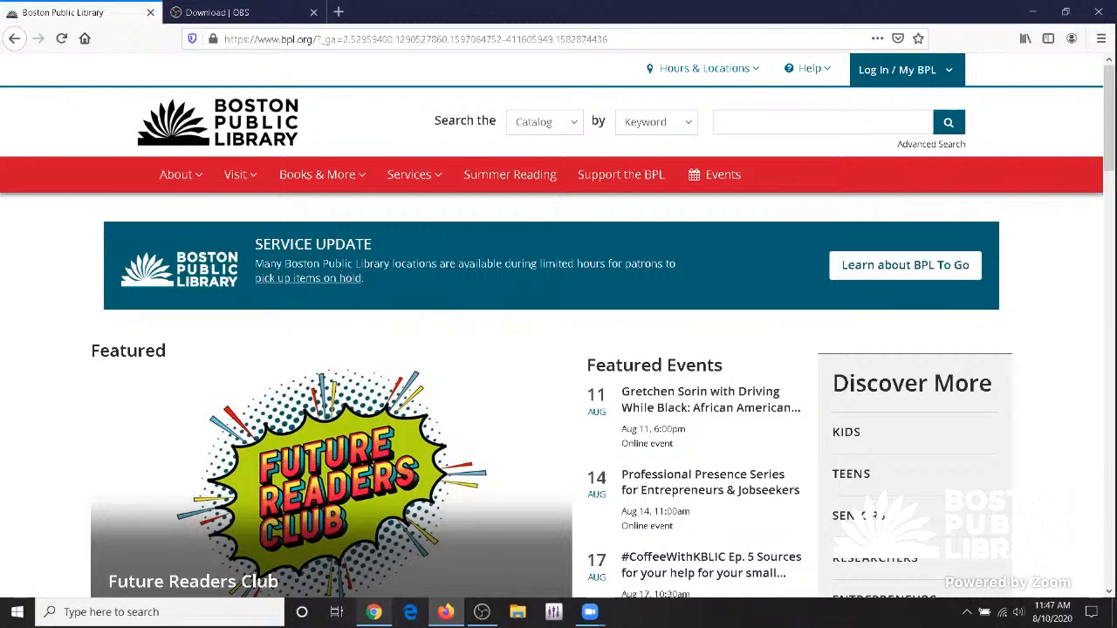
- Switch back to OBS Studio and preview the mozilla capture and browzer capture with video scenes
mouse_move(381, 608)
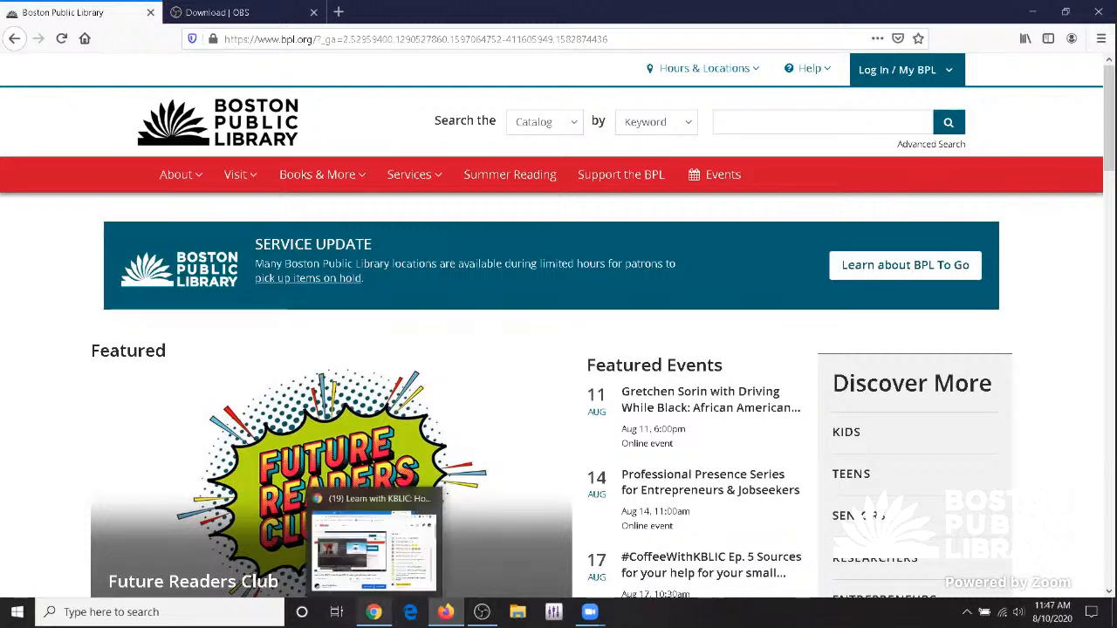
mouse_move(445, 611)
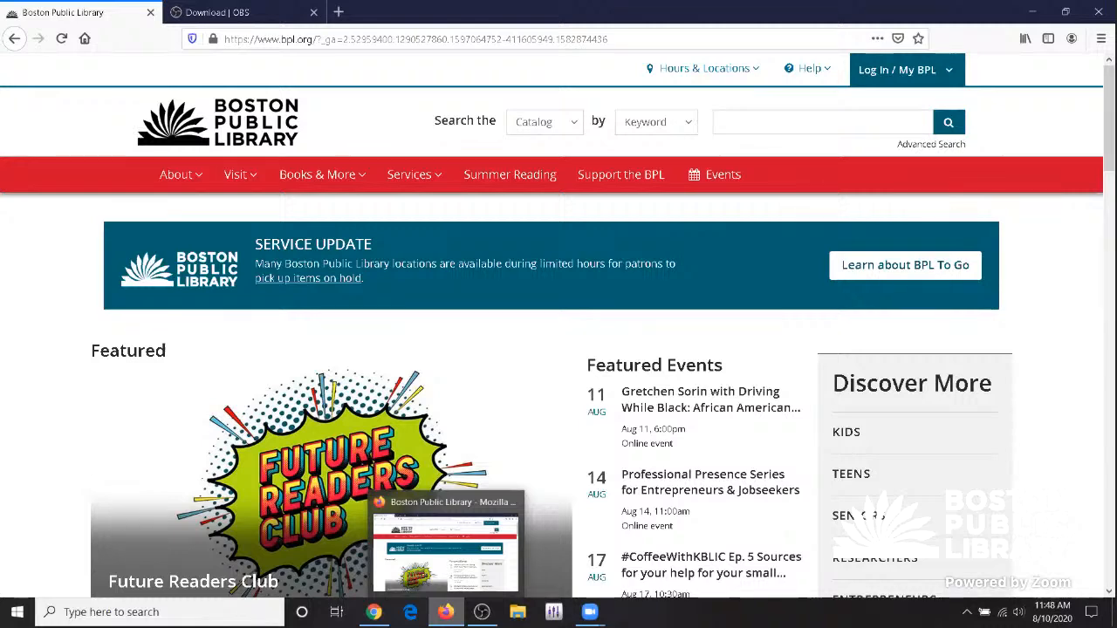
click(482, 612)
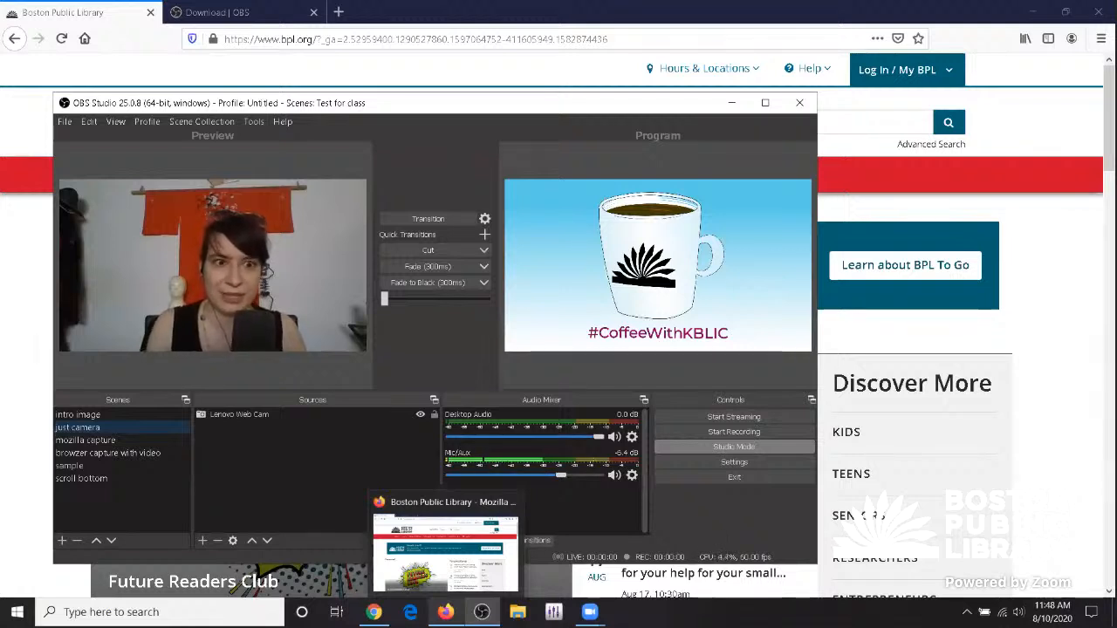
click(101, 441)
click(110, 454)
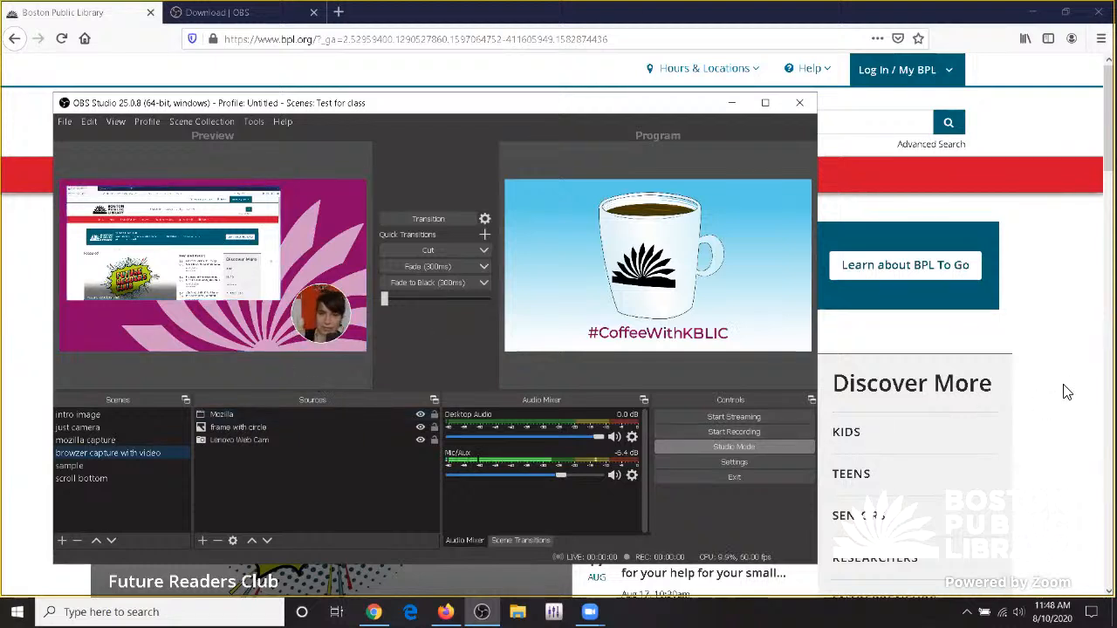
- Minimize OBS Studio to view the captured browser page alone, and bring OBS Studio back
click(795, 80)
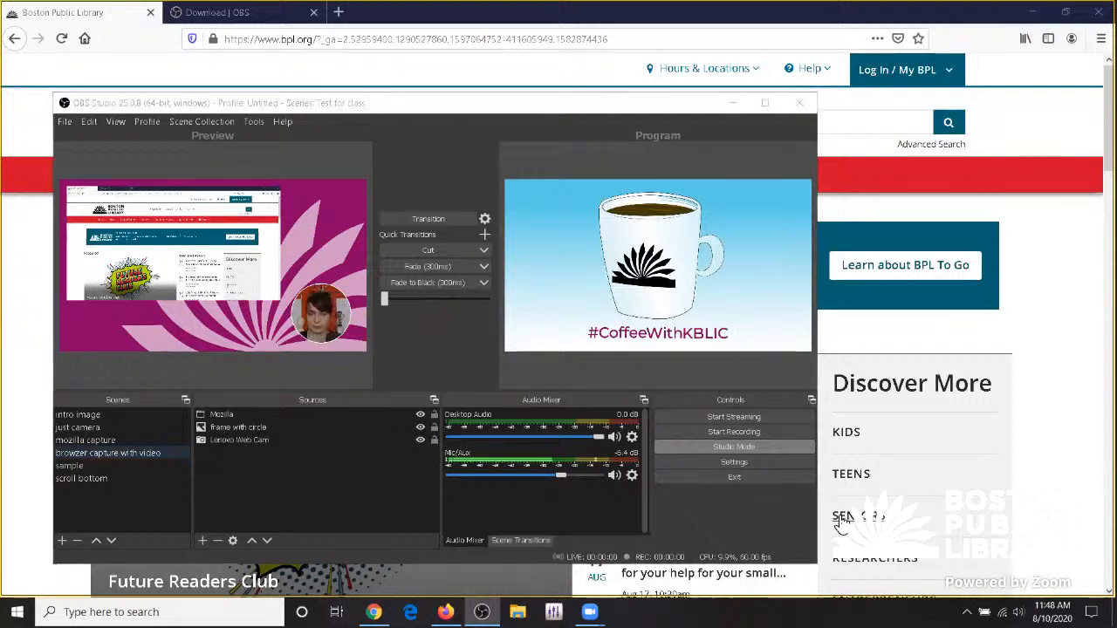
click(734, 104)
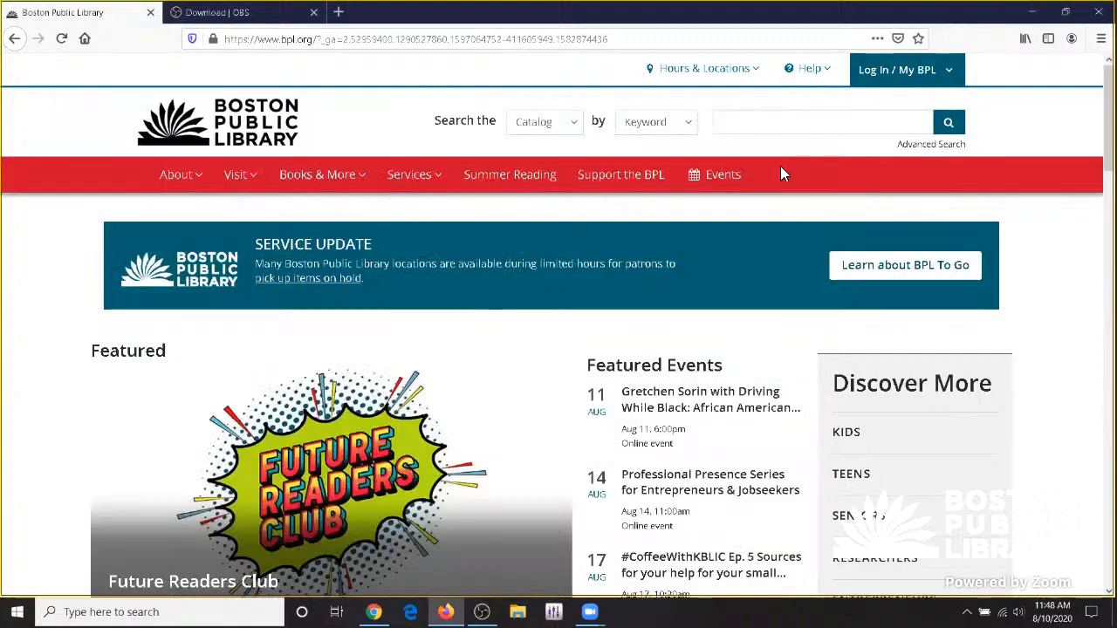
click(481, 612)
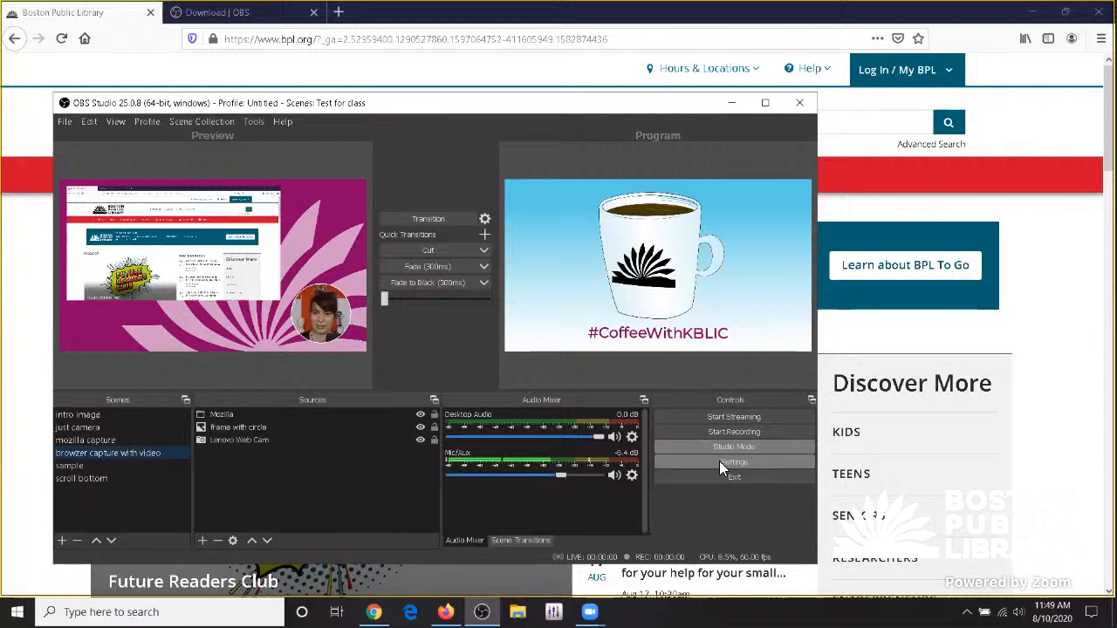
- Preview the sample, scroll bottom and intro image scenes in turn, and send the program output to black with Fade to Black (300ms)
click(93, 464)
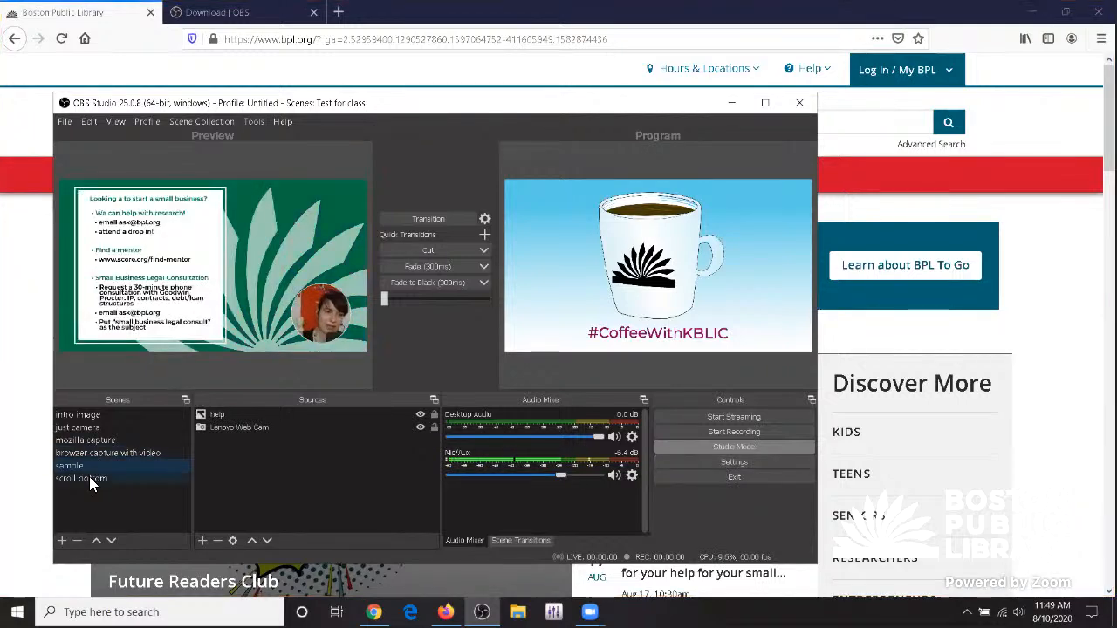
click(89, 478)
click(91, 415)
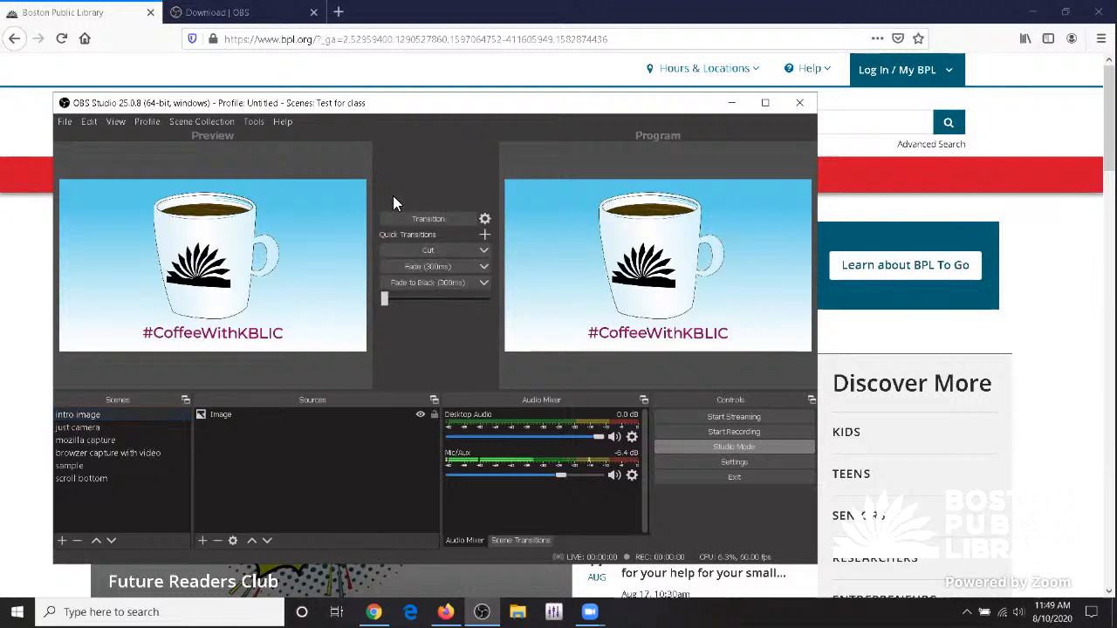
click(420, 281)
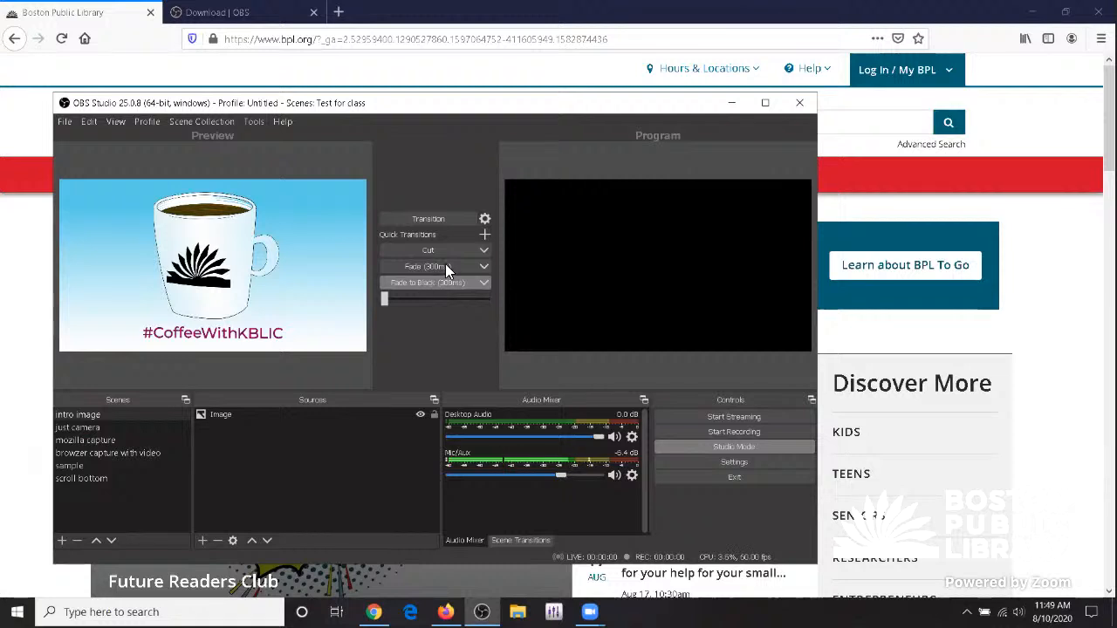
- Open the Output settings and compare the Simple output mode with Advanced, ending on Advanced
click(734, 463)
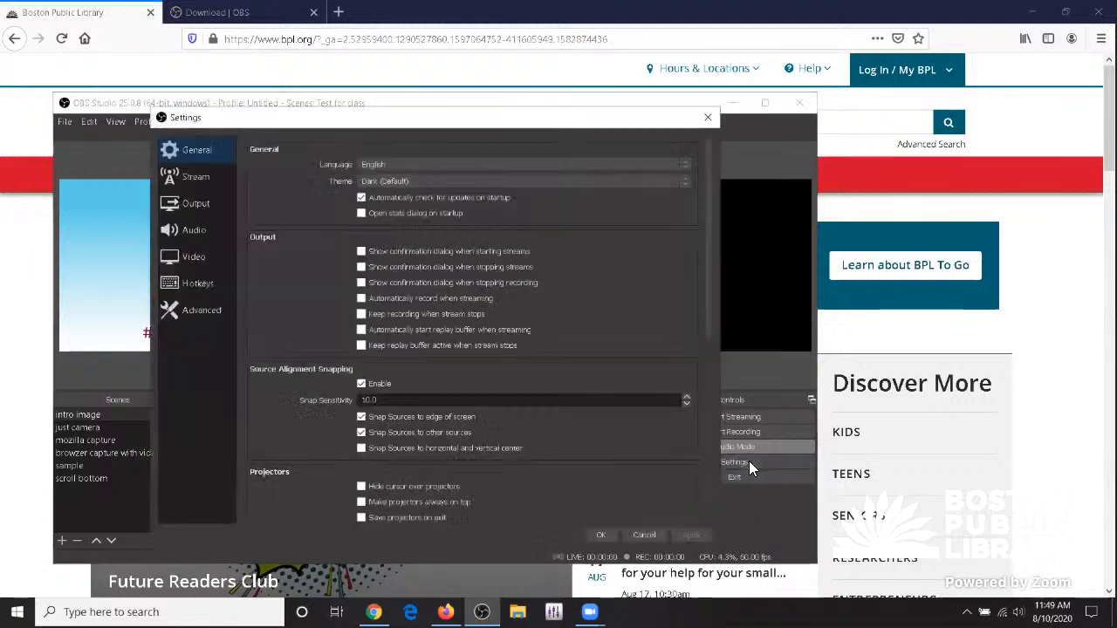
click(194, 206)
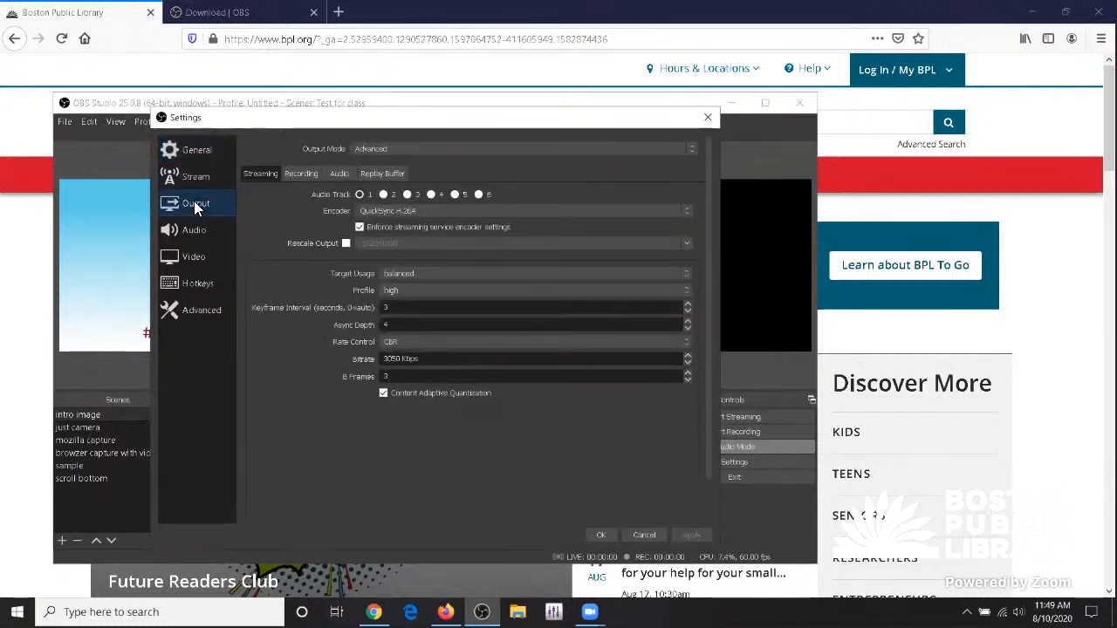
click(405, 146)
click(402, 155)
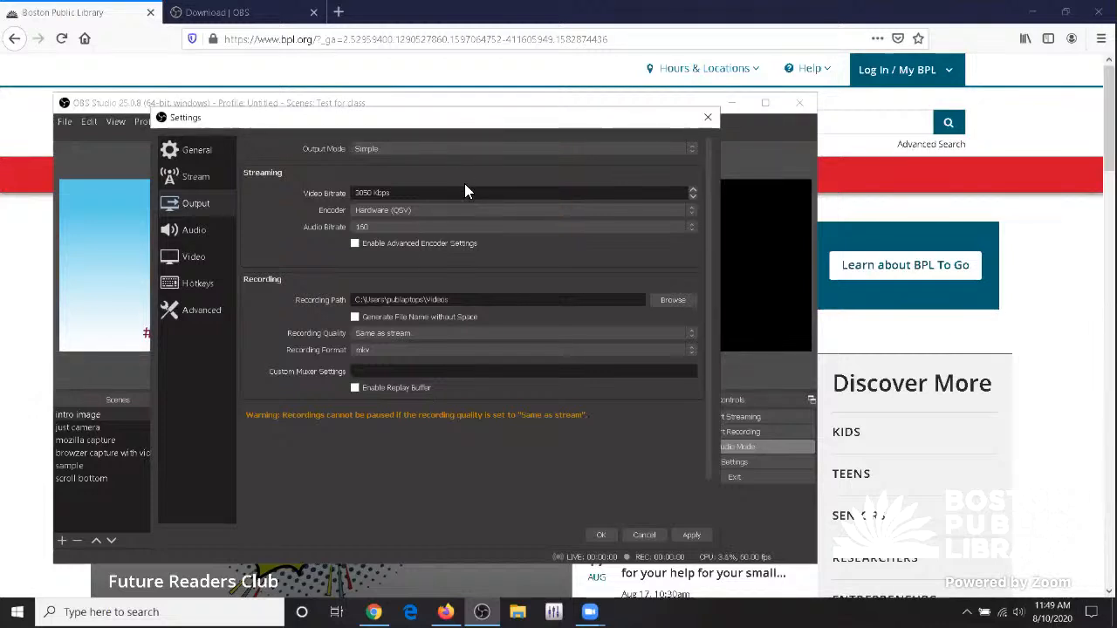
click(425, 148)
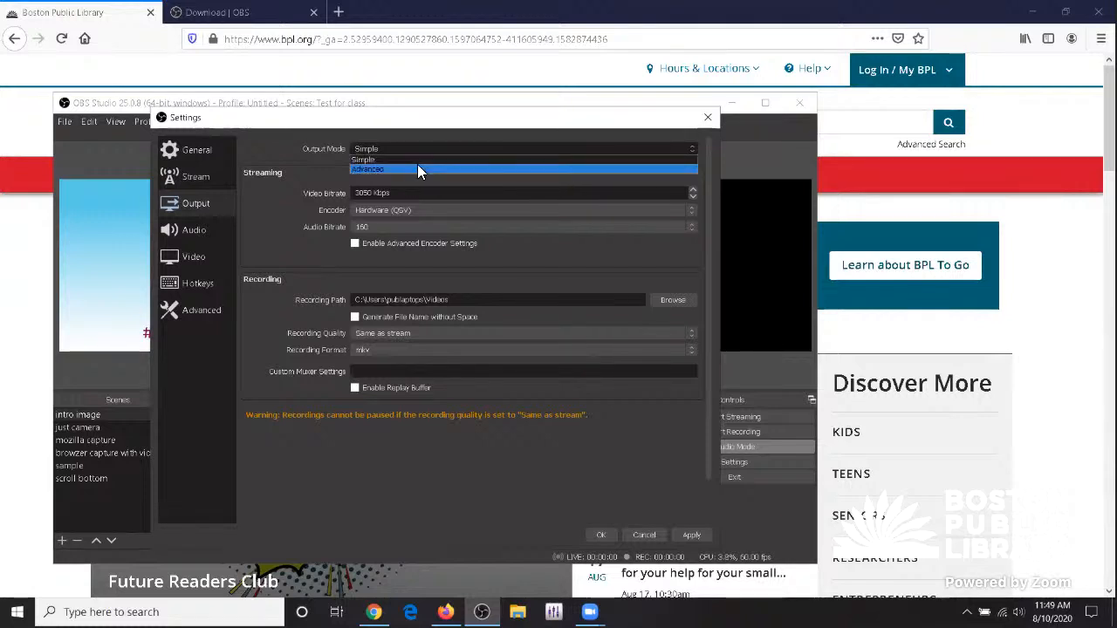
click(417, 169)
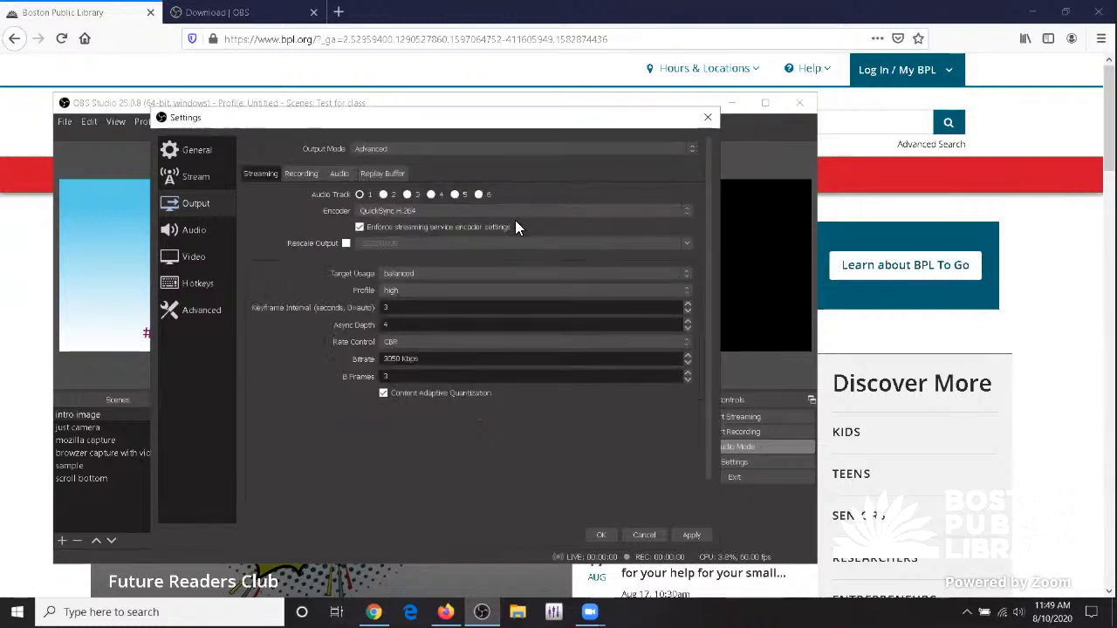
- Try stepping the streaming bitrate up three increments and back down, keeping it at 3050 Kbps
double_click(442, 359)
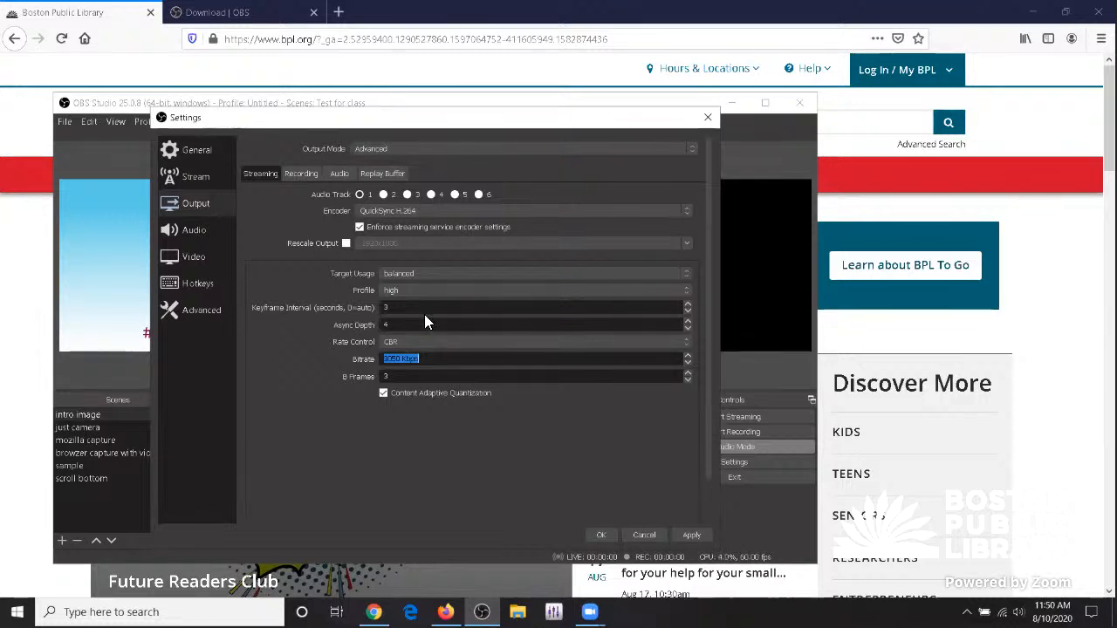
click(426, 360)
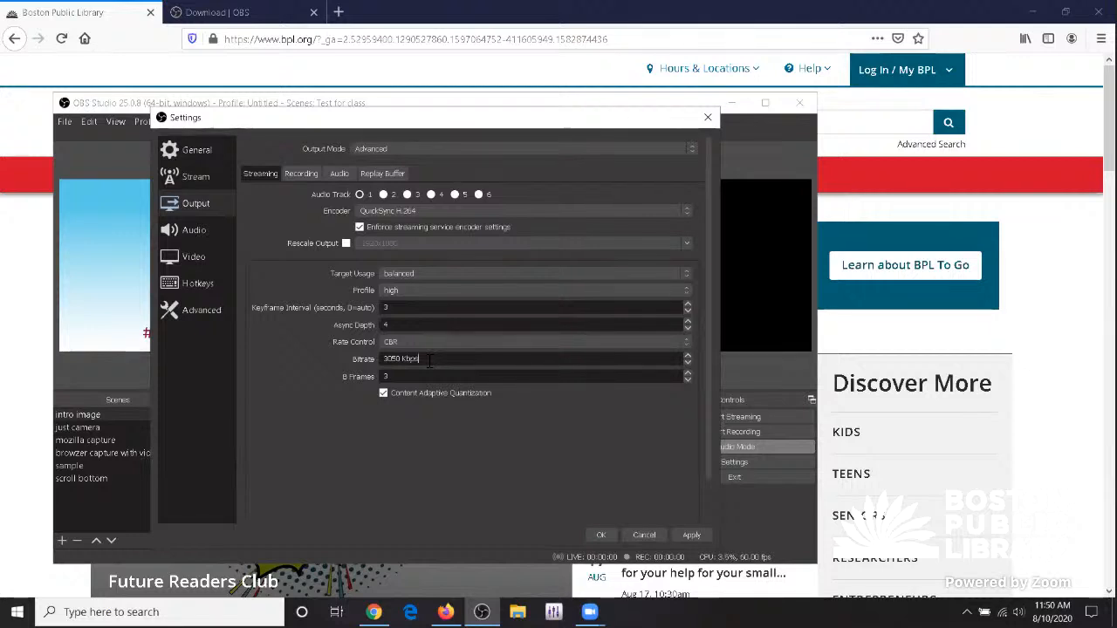
key(Up)
key(Up)
key(Up)
key(Down)
key(Down)
key(Down)
drag(453, 360, 353, 356)
click(471, 363)
drag(422, 359, 400, 358)
click(453, 359)
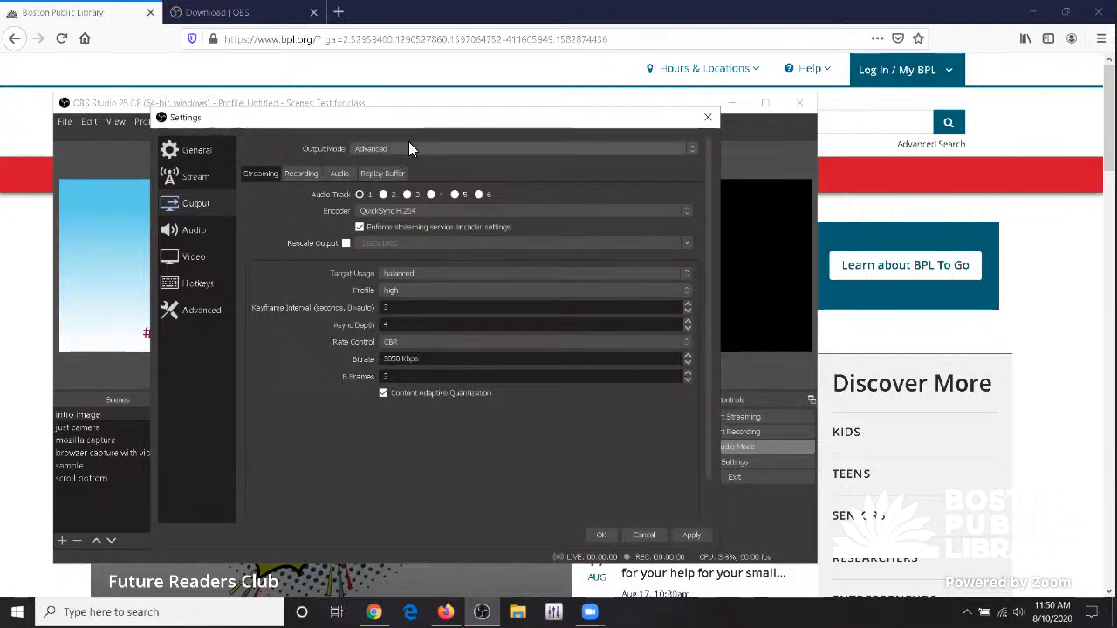
- Review the Target Usage and Encoder choices for streaming and cancel the settings without saving
click(405, 276)
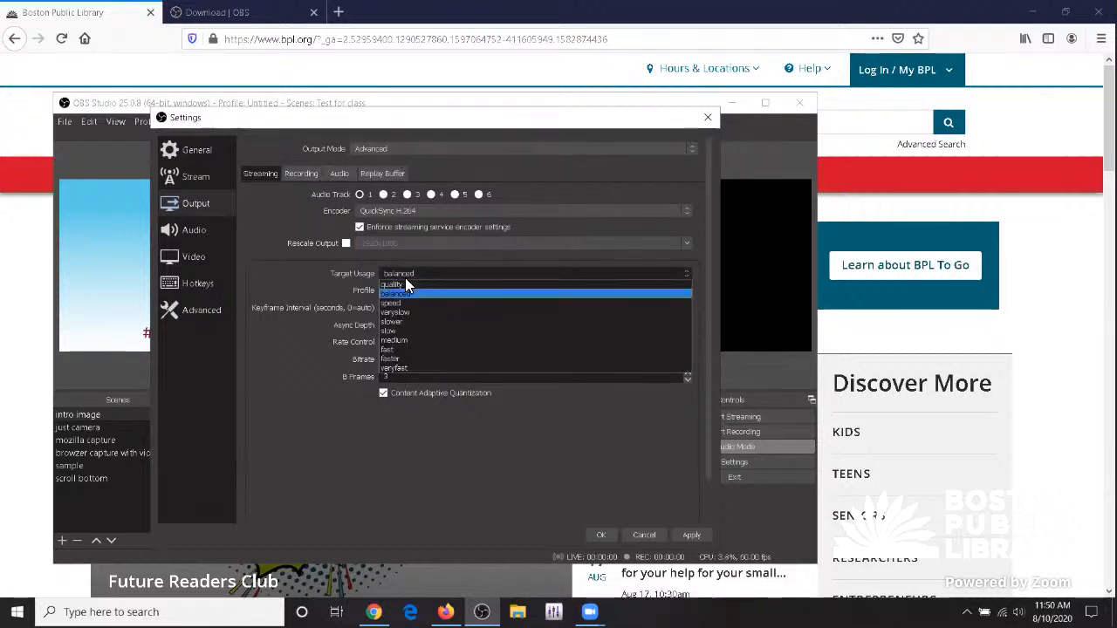
click(405, 277)
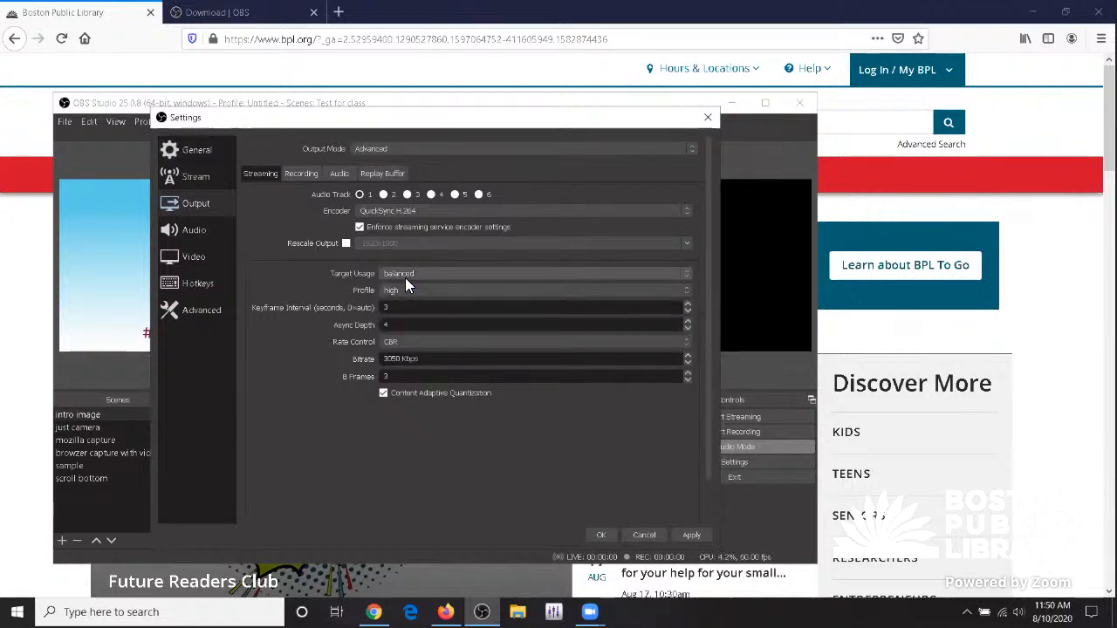
click(407, 211)
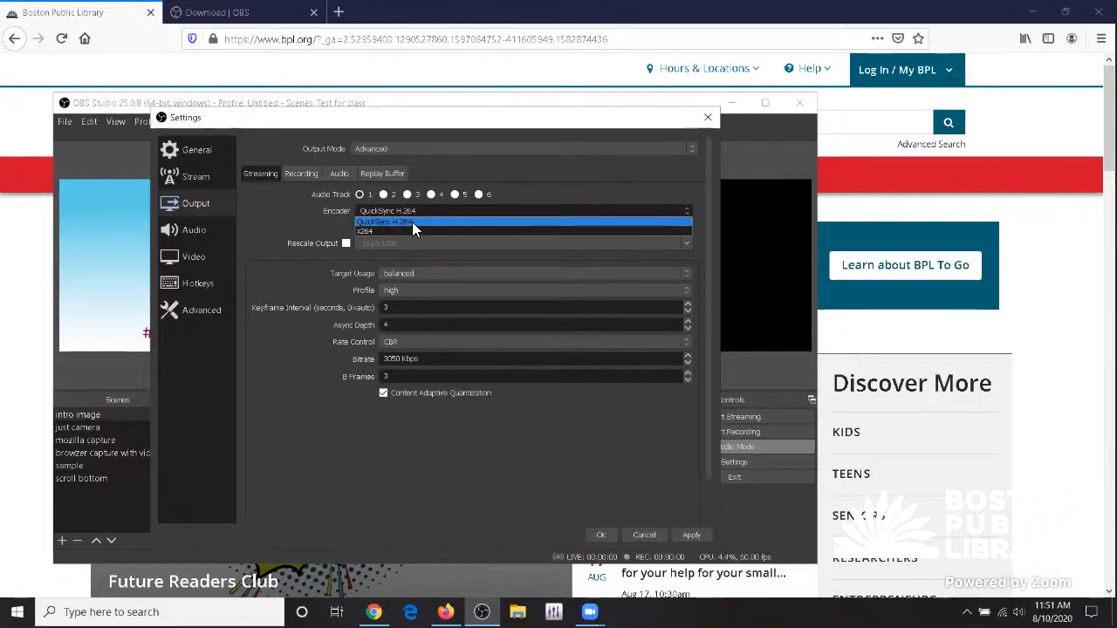
click(266, 221)
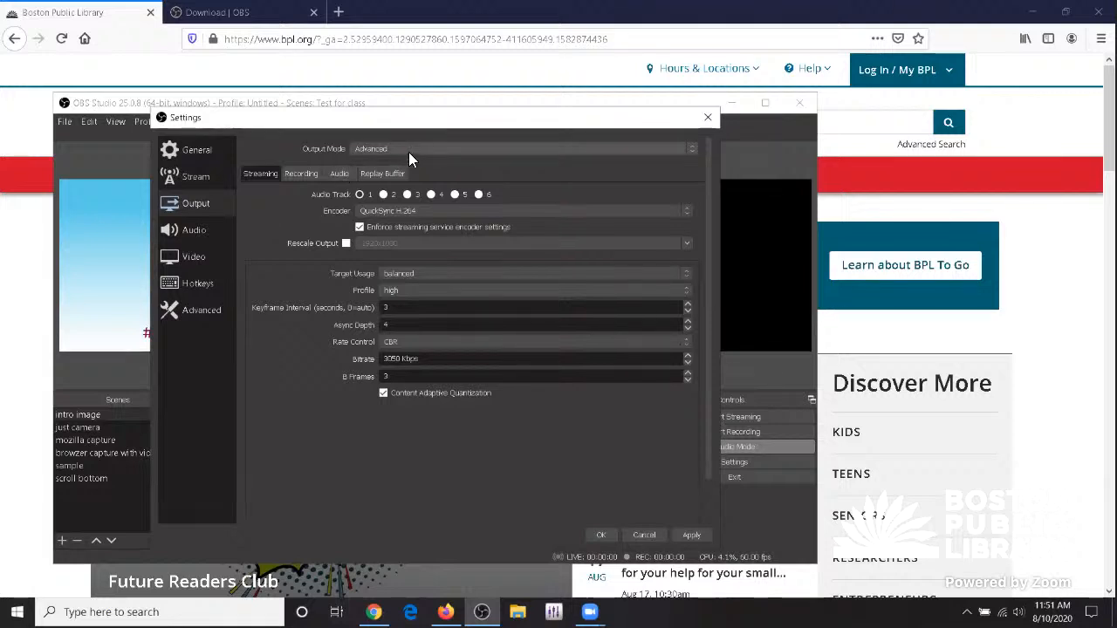
click(640, 534)
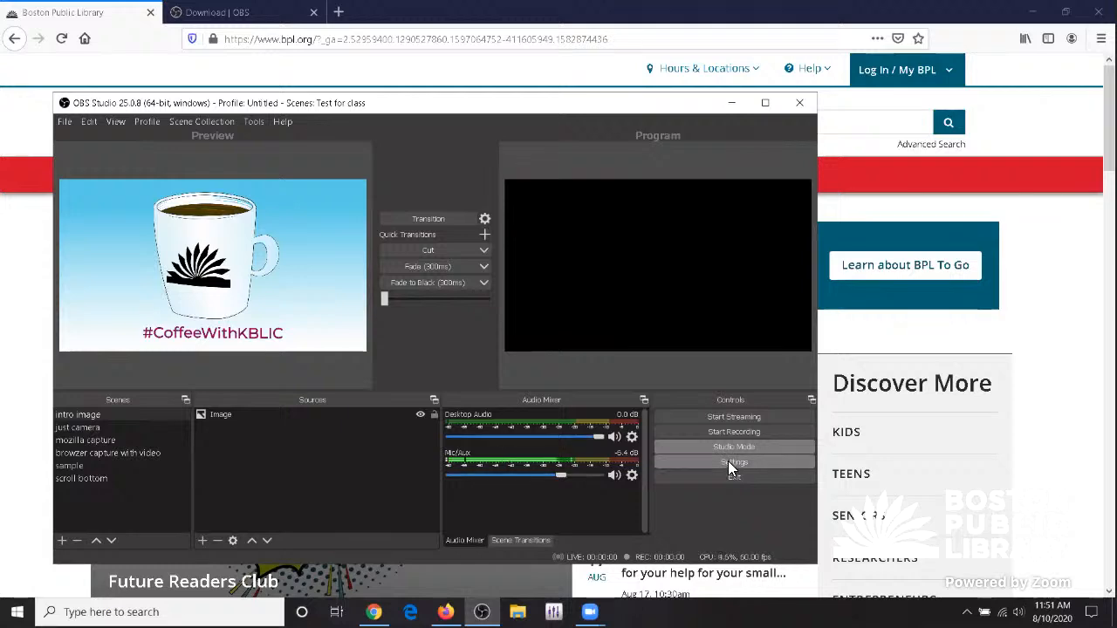
- Open the Video settings and review the Base (Canvas) Resolution and Common FPS Values choices without changing them
click(733, 462)
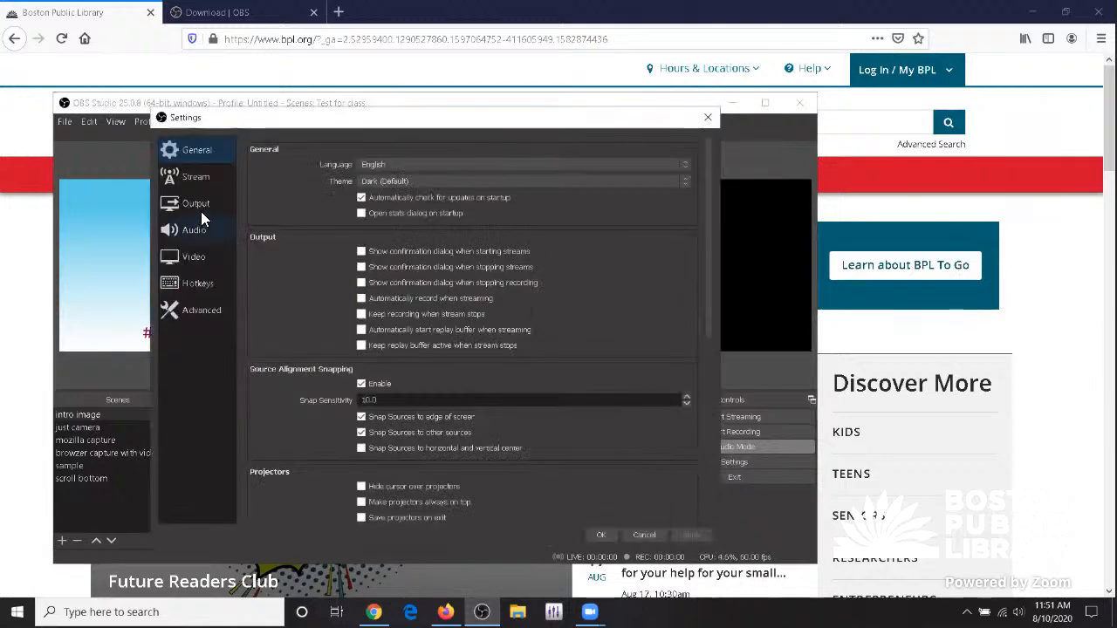
click(193, 257)
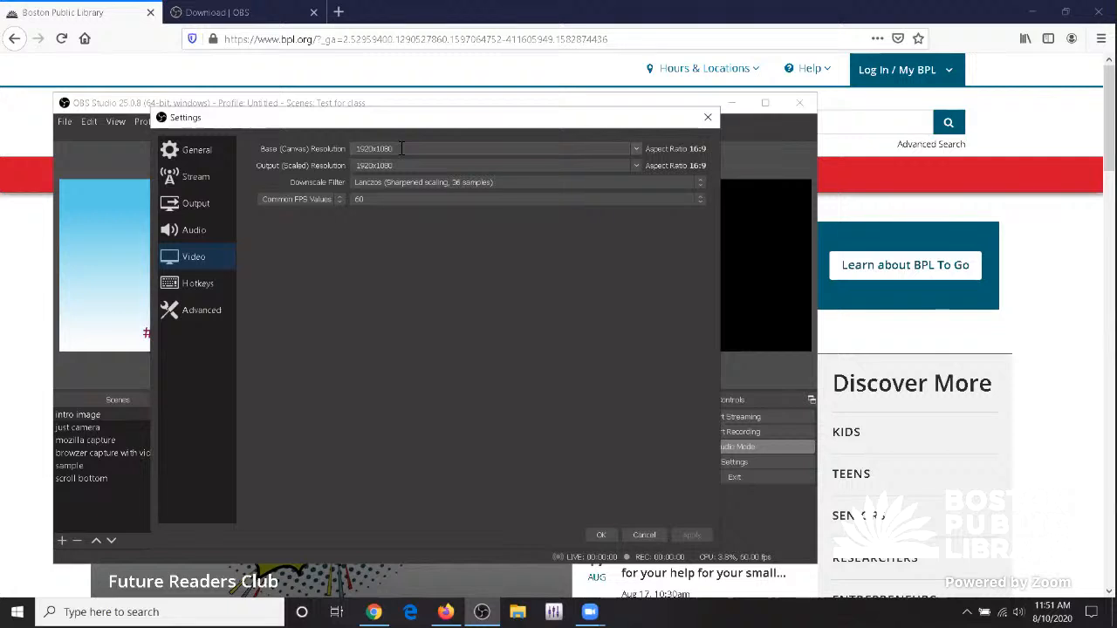
click(631, 149)
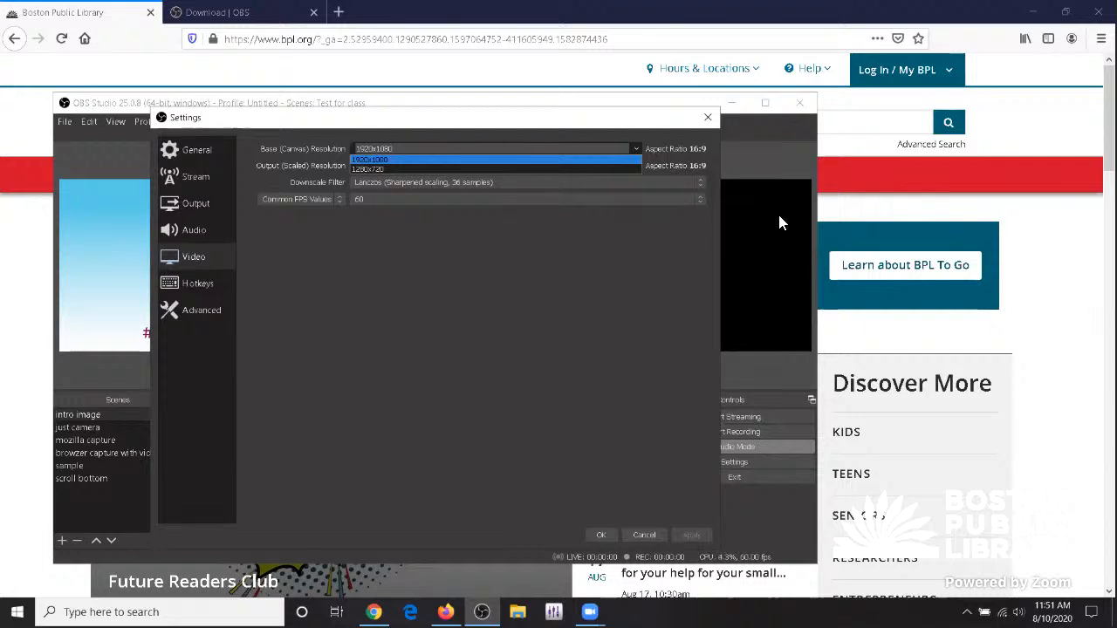
click(393, 179)
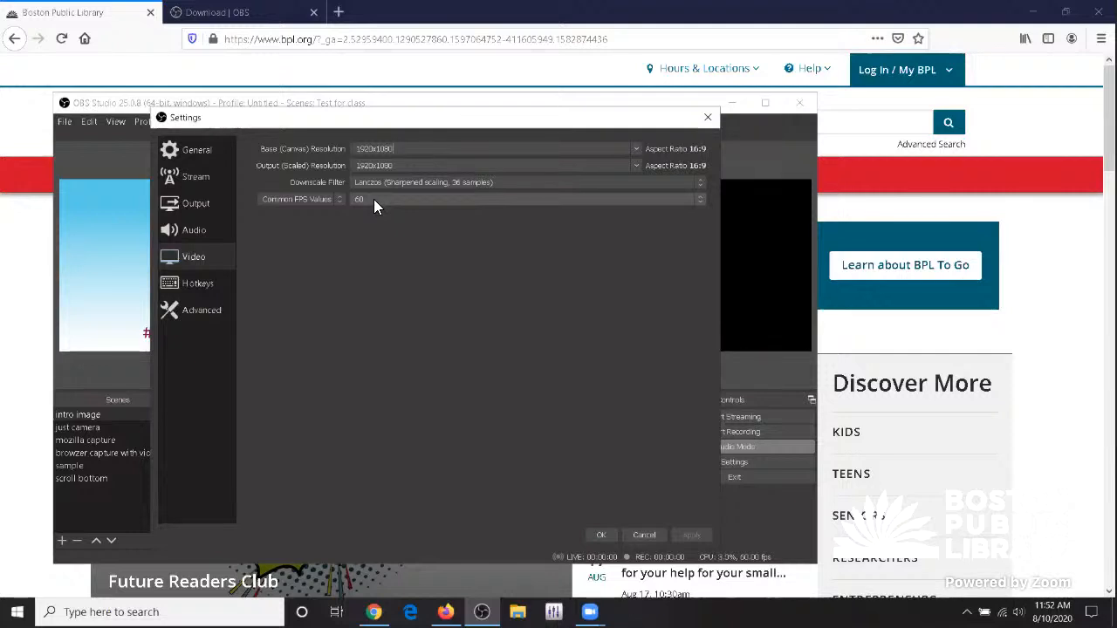
click(374, 202)
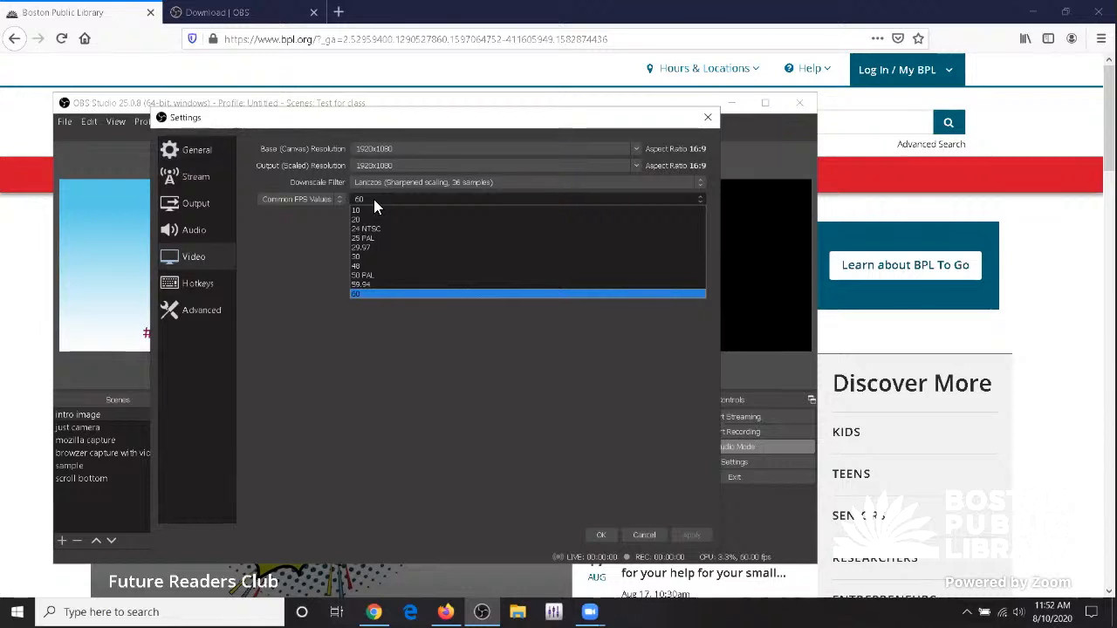
click(265, 255)
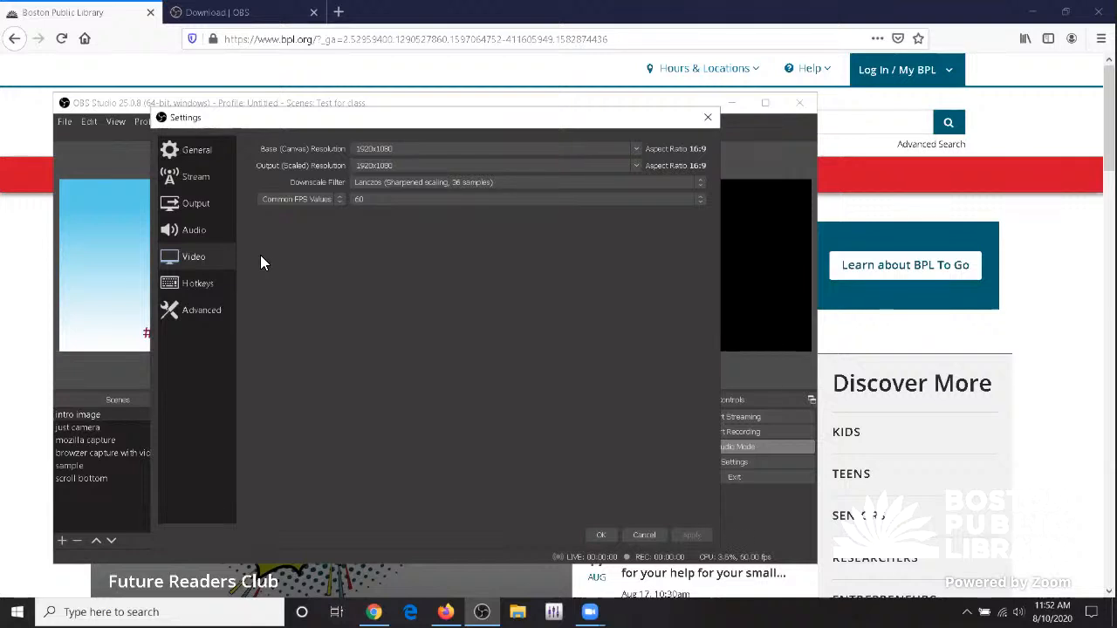
- Look over the Hotkeys, Video and Audio settings, ending on the Stream settings
click(199, 292)
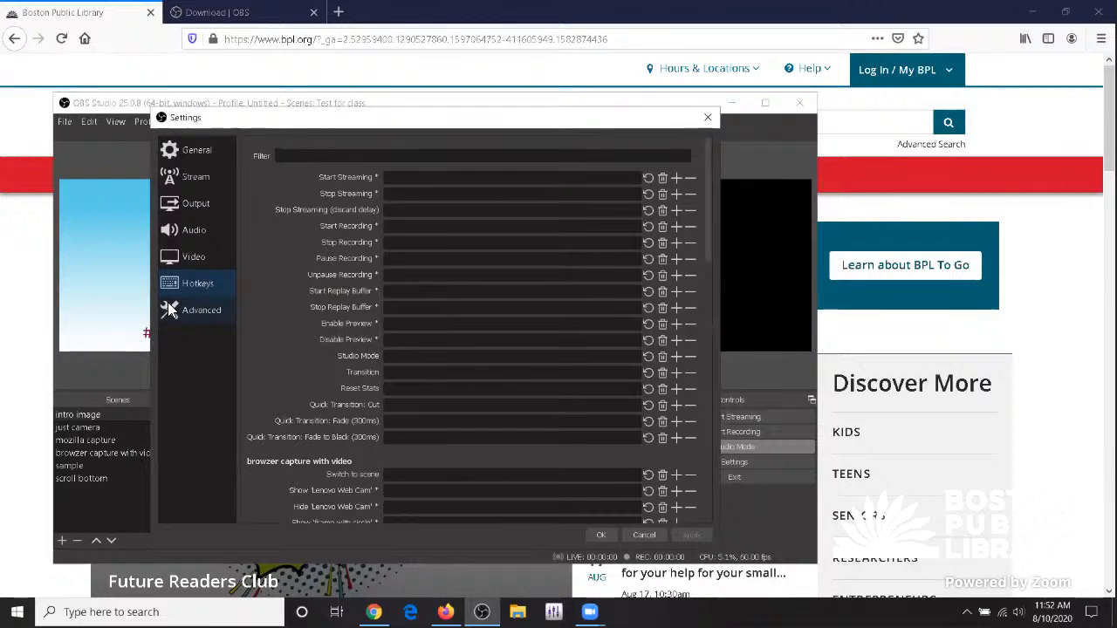
click(185, 259)
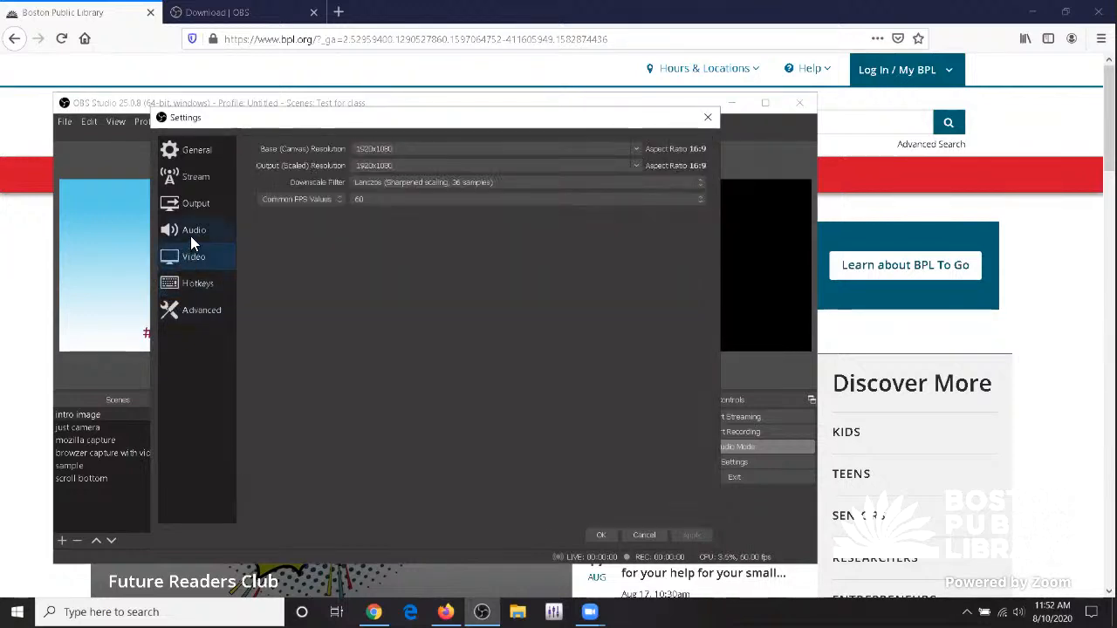
click(192, 232)
click(206, 180)
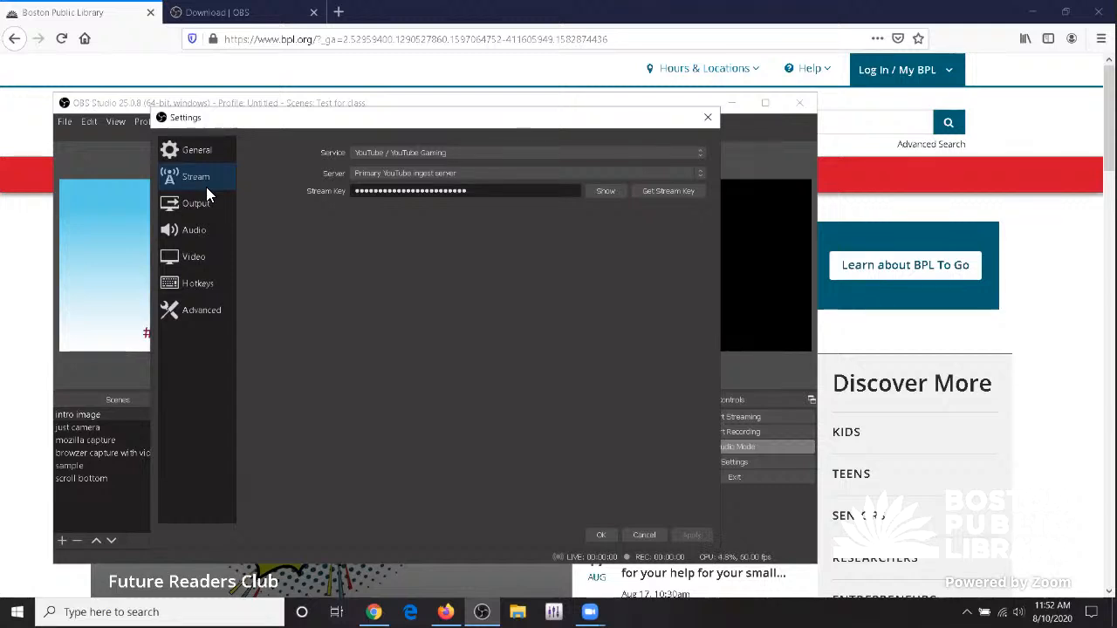
- Try the Custom streaming service and switch the service back to YouTube / YouTube Gaming
click(528, 153)
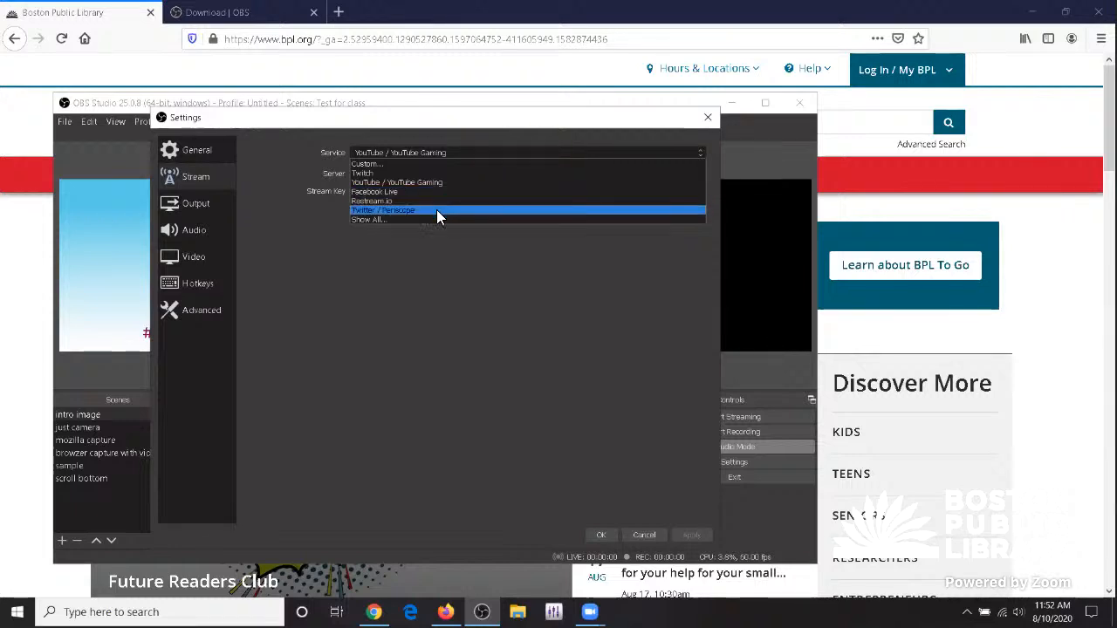
click(387, 164)
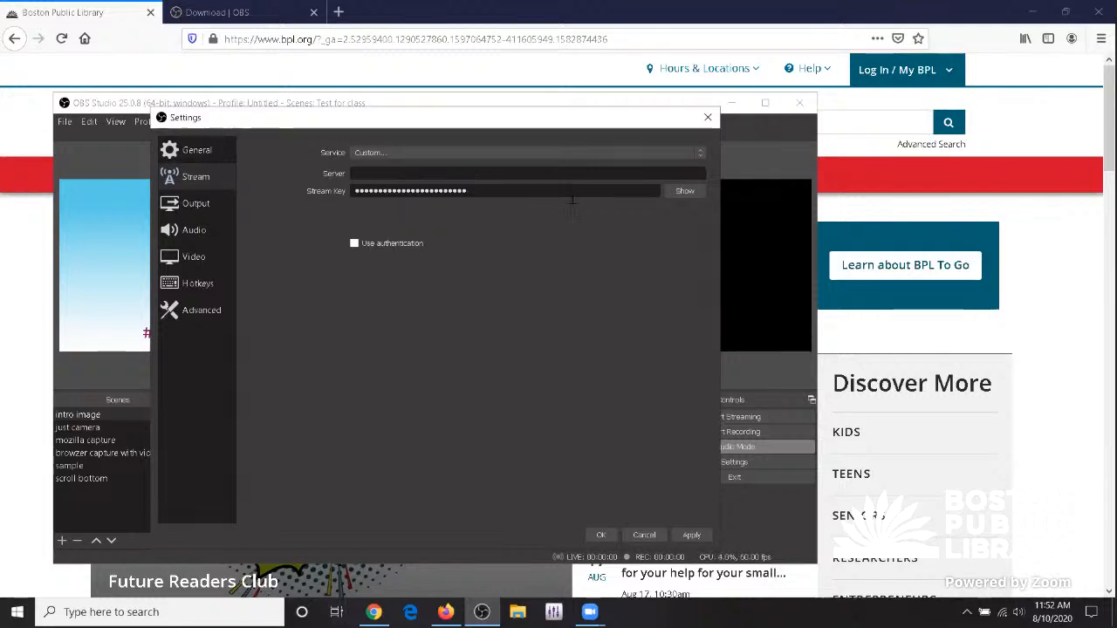
click(660, 150)
click(620, 185)
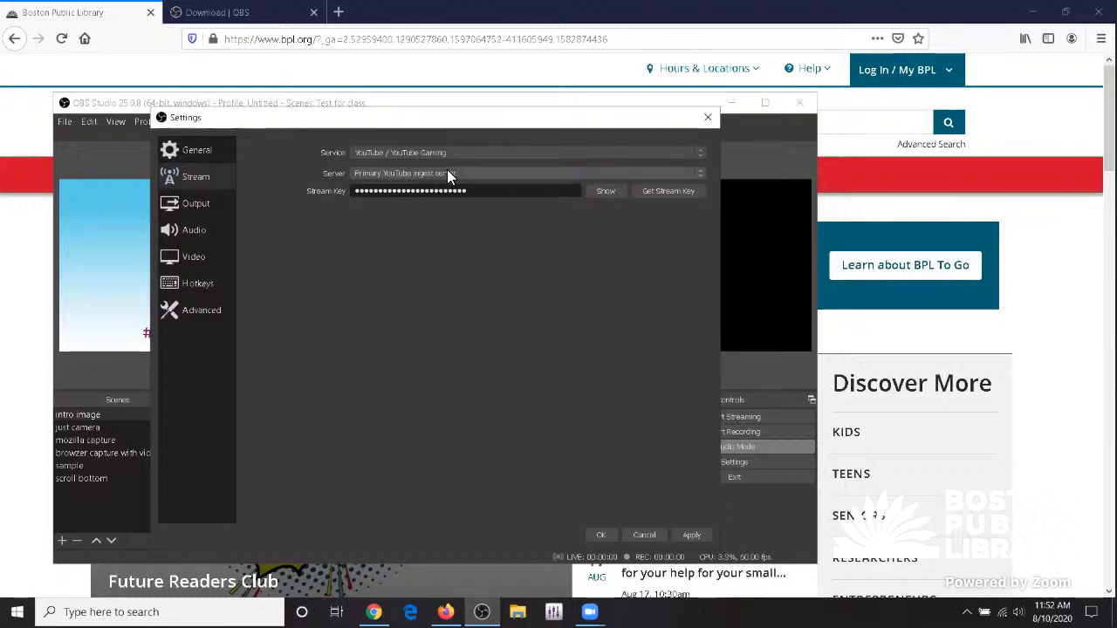
- Examine the full list of available streaming services and cancel the settings without saving
click(698, 152)
click(384, 219)
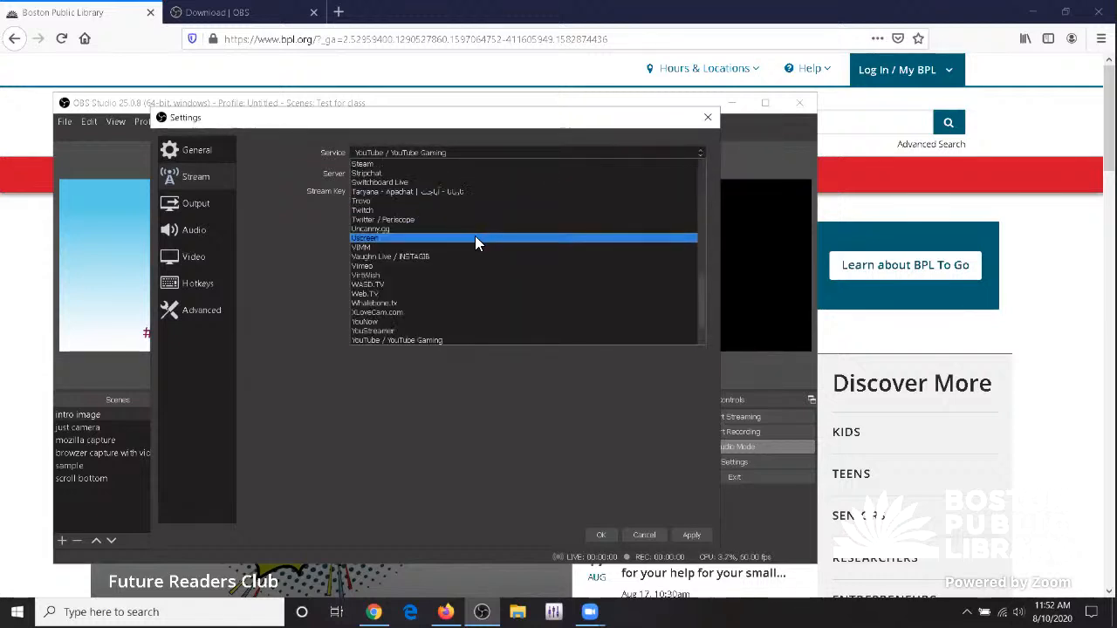
scroll(469, 236, down, 2)
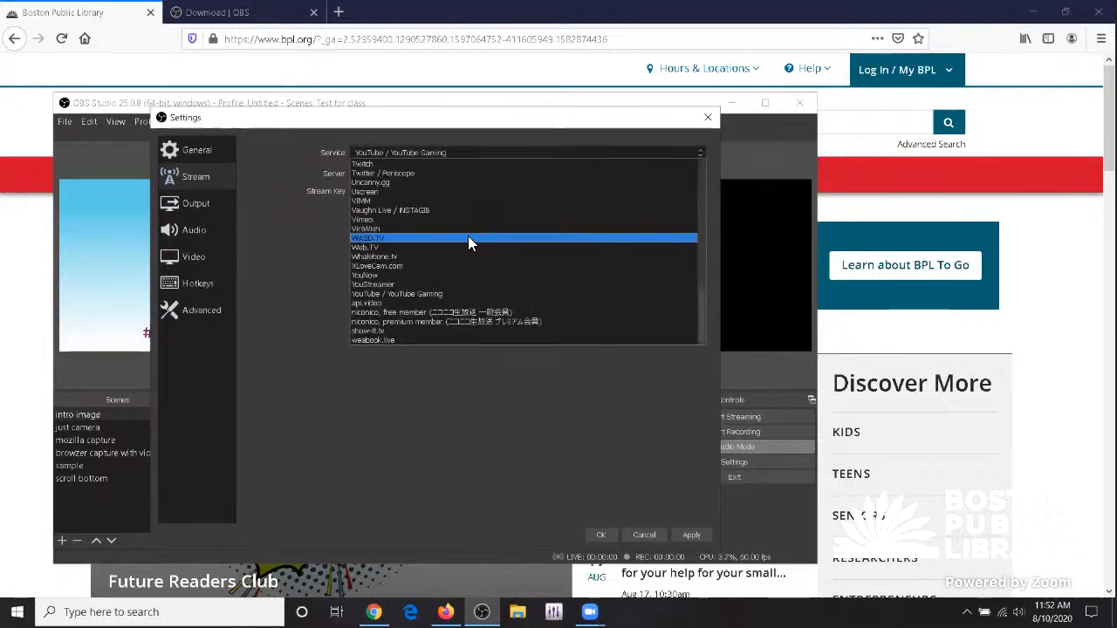
scroll(449, 250, up, 5)
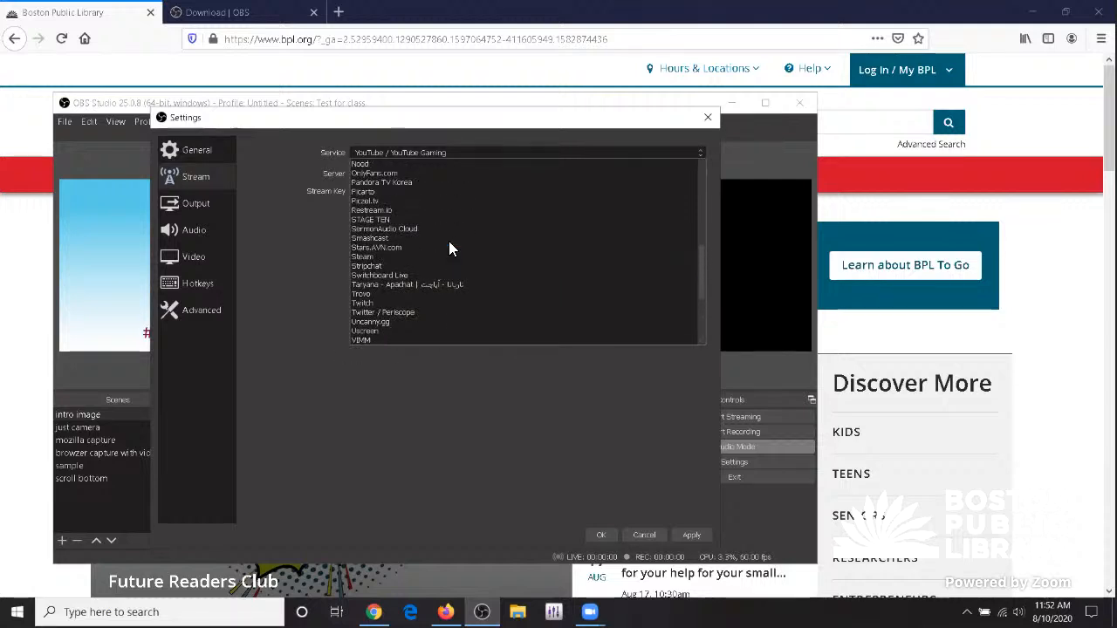
scroll(448, 250, up, 7)
scroll(449, 243, up, 2)
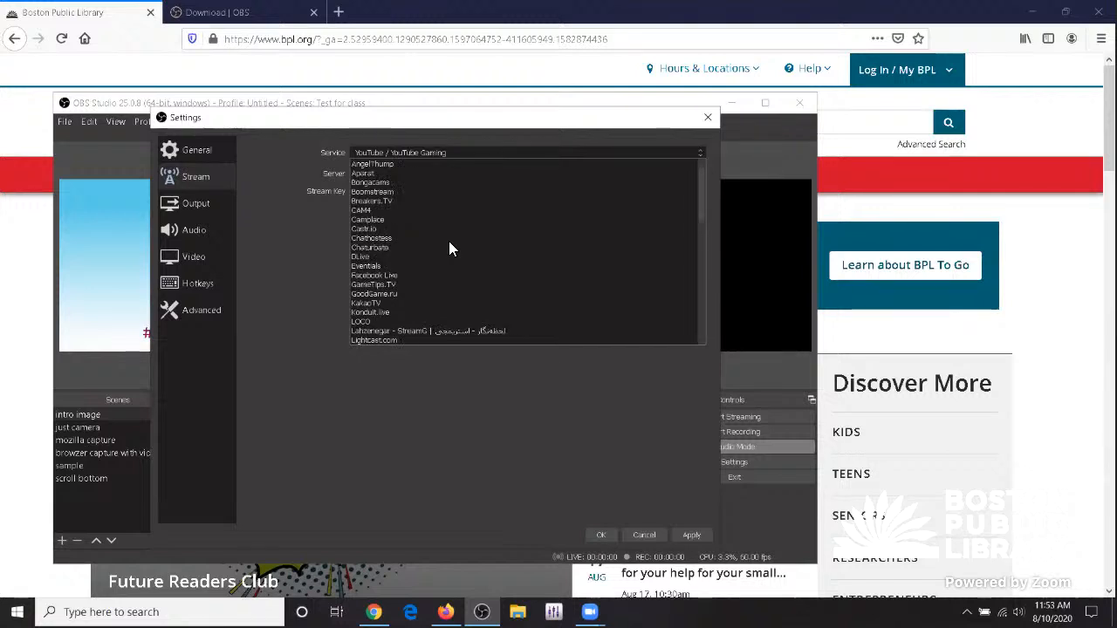
scroll(370, 186, down, 8)
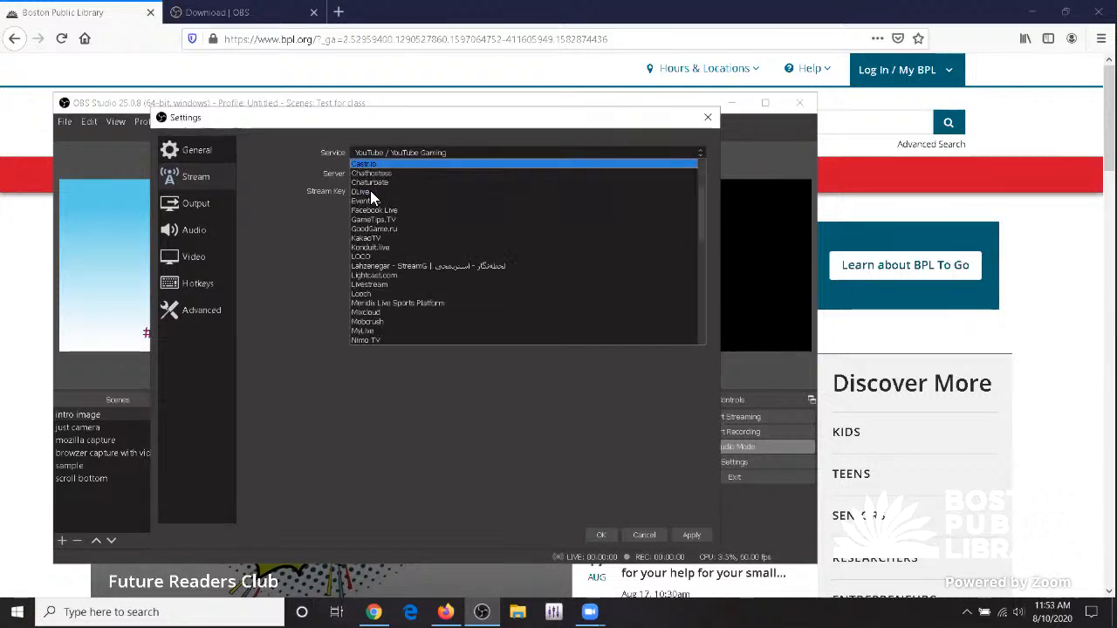
scroll(372, 194, down, 3)
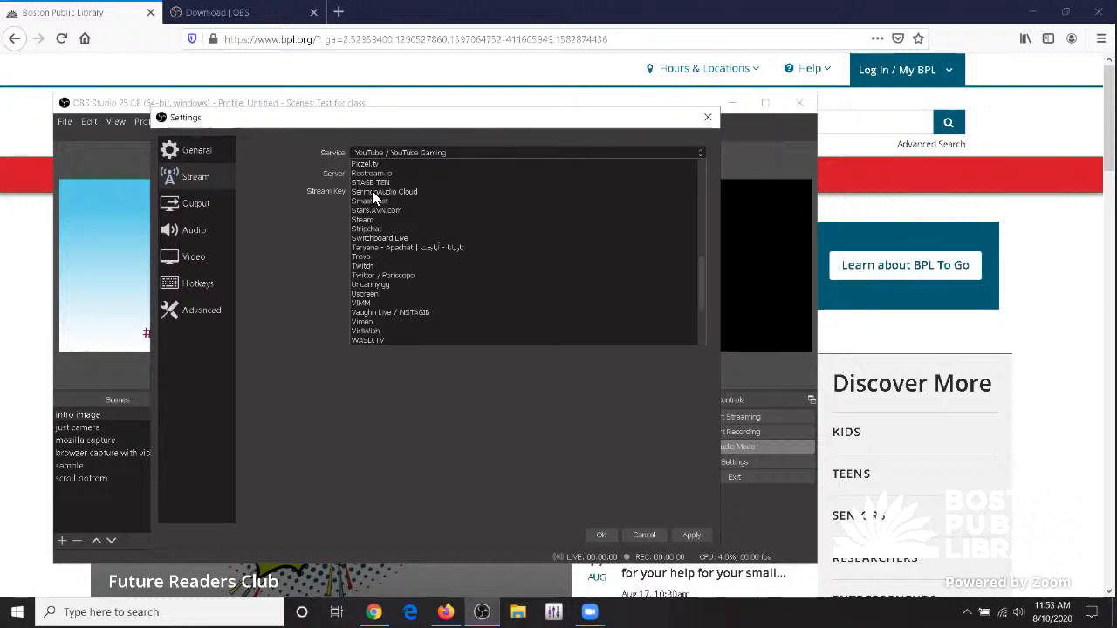
scroll(377, 192, down, 2)
scroll(377, 192, down, 2)
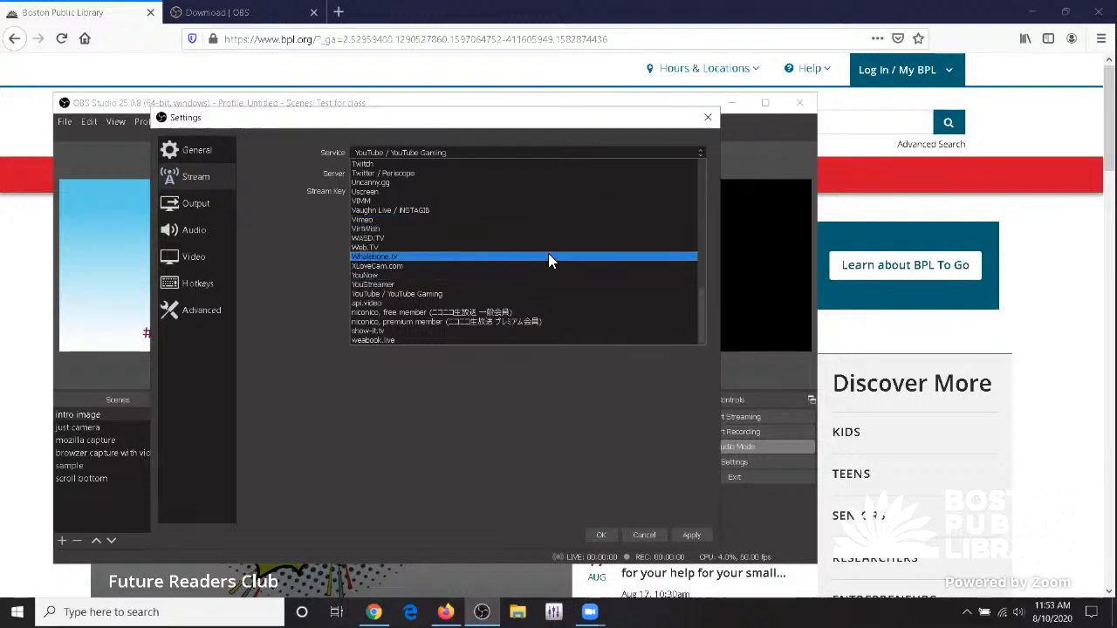
scroll(550, 253, up, 6)
scroll(550, 249, up, 2)
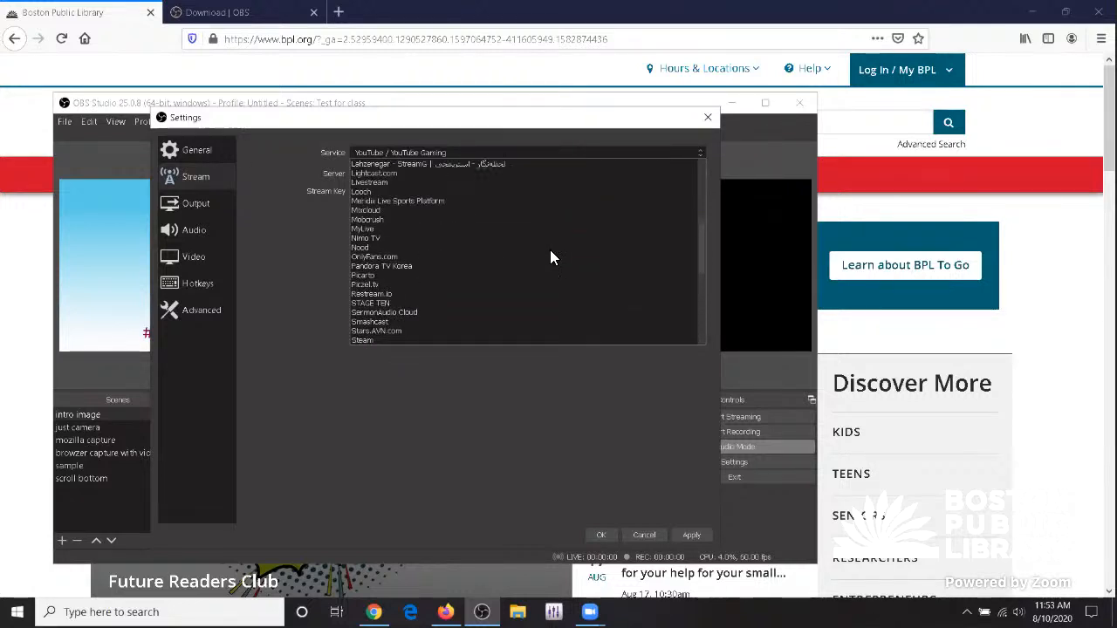
click(285, 224)
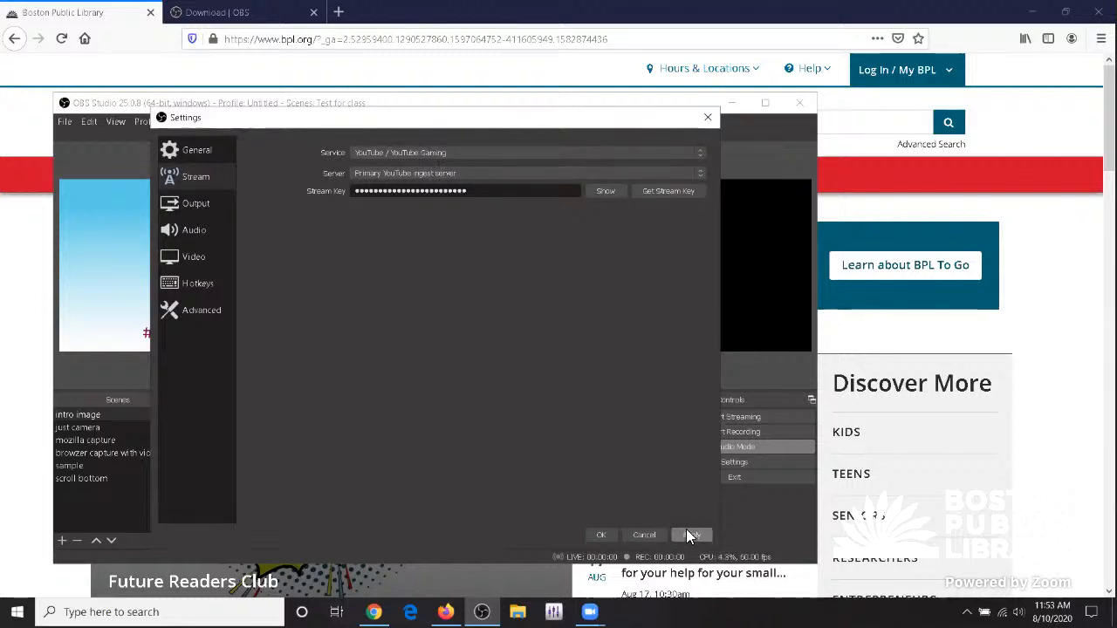
click(644, 535)
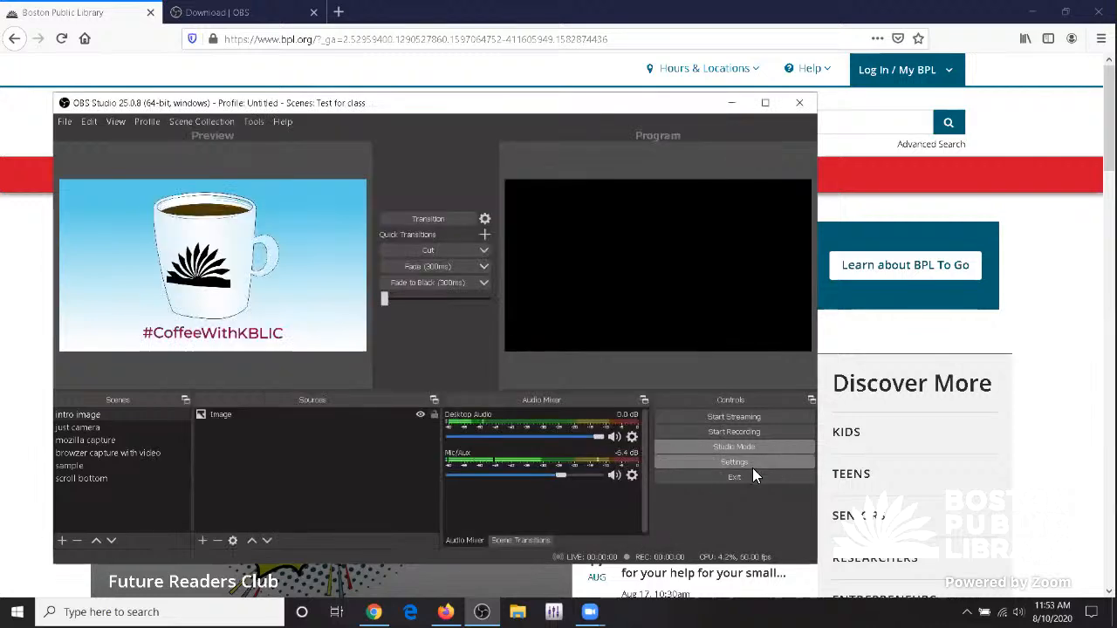
- Switch to Chrome to read the YouTube live chat comments, minimize it and return to OBS Studio
click(1034, 237)
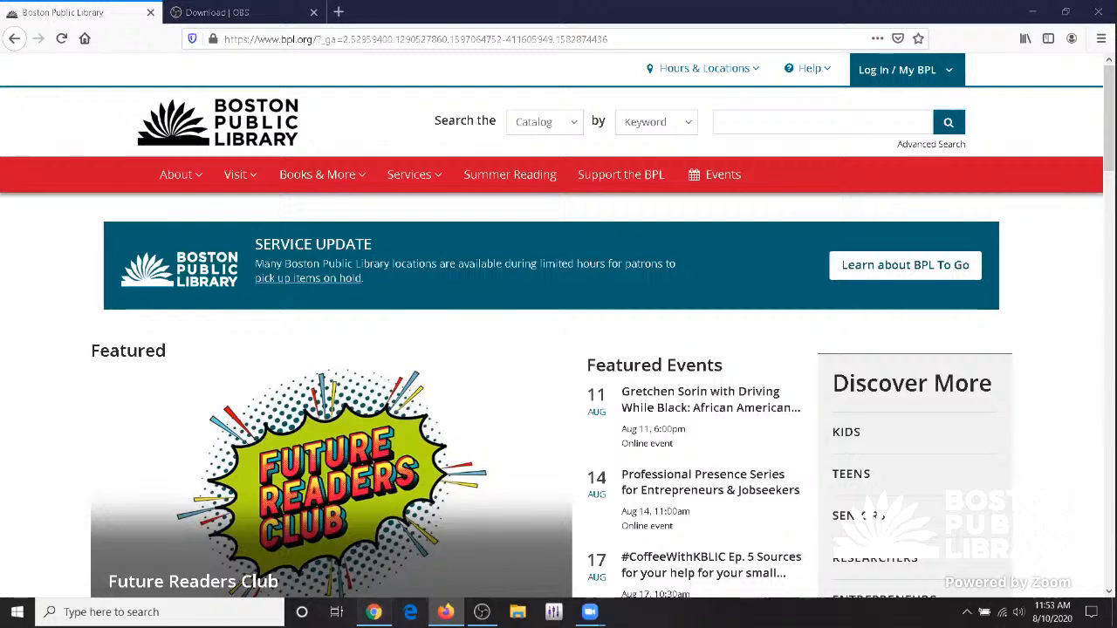
click(374, 613)
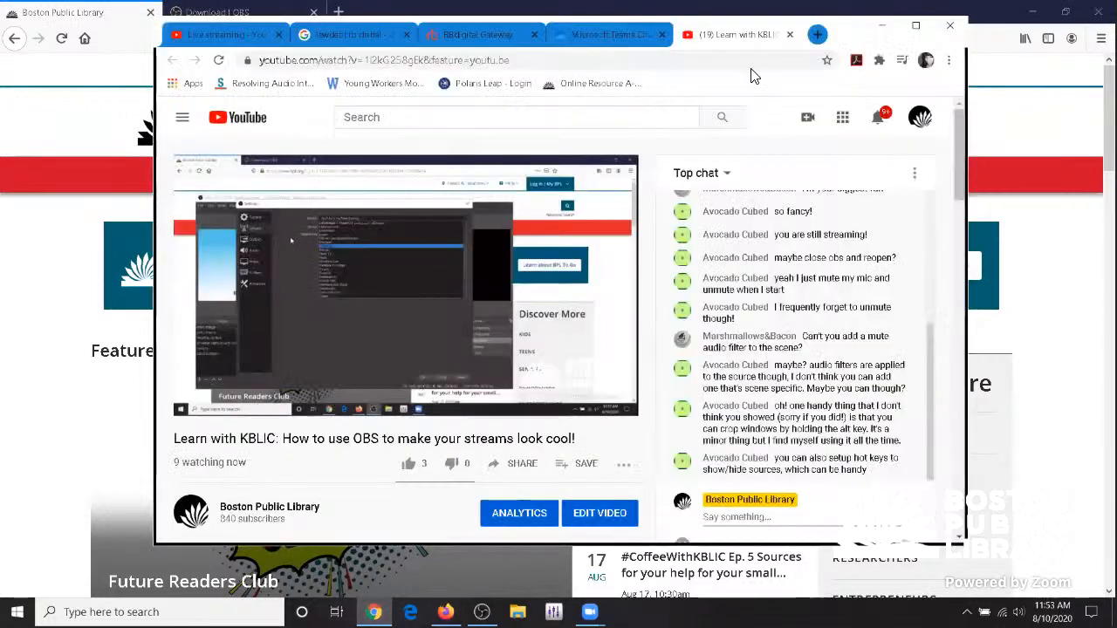
drag(851, 34, 856, 119)
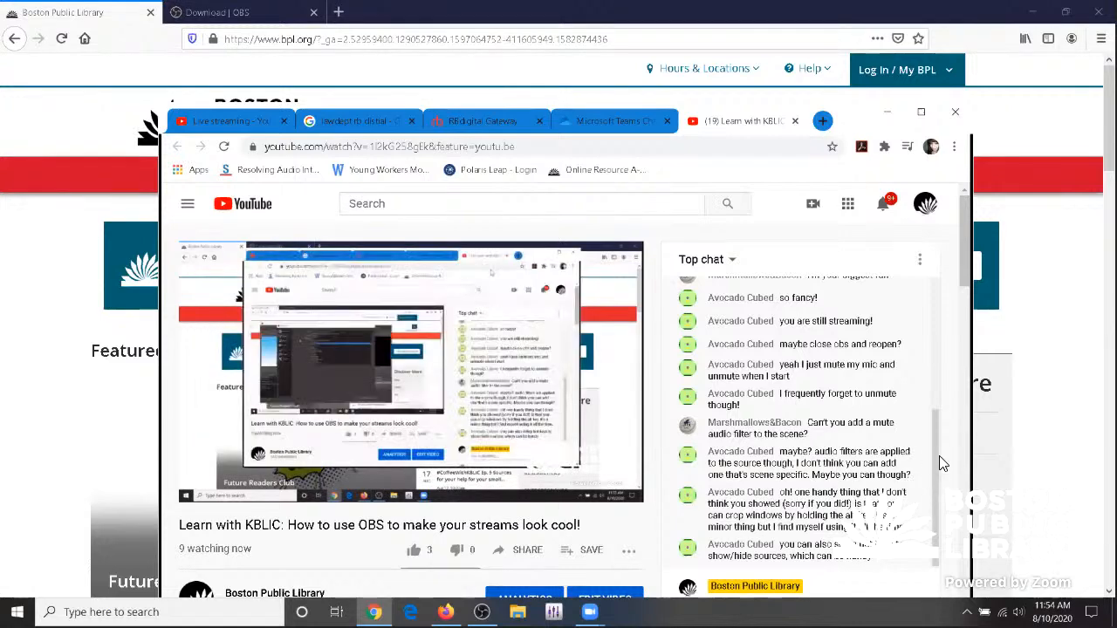
scroll(941, 458, down, 3)
scroll(941, 461, up, 3)
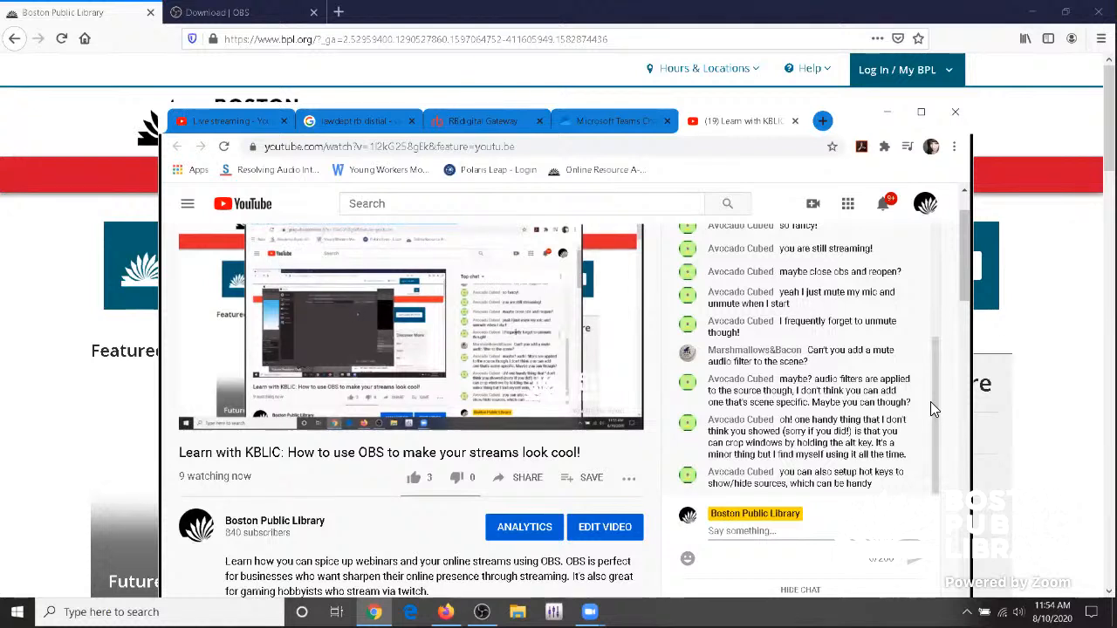
click(886, 118)
click(481, 612)
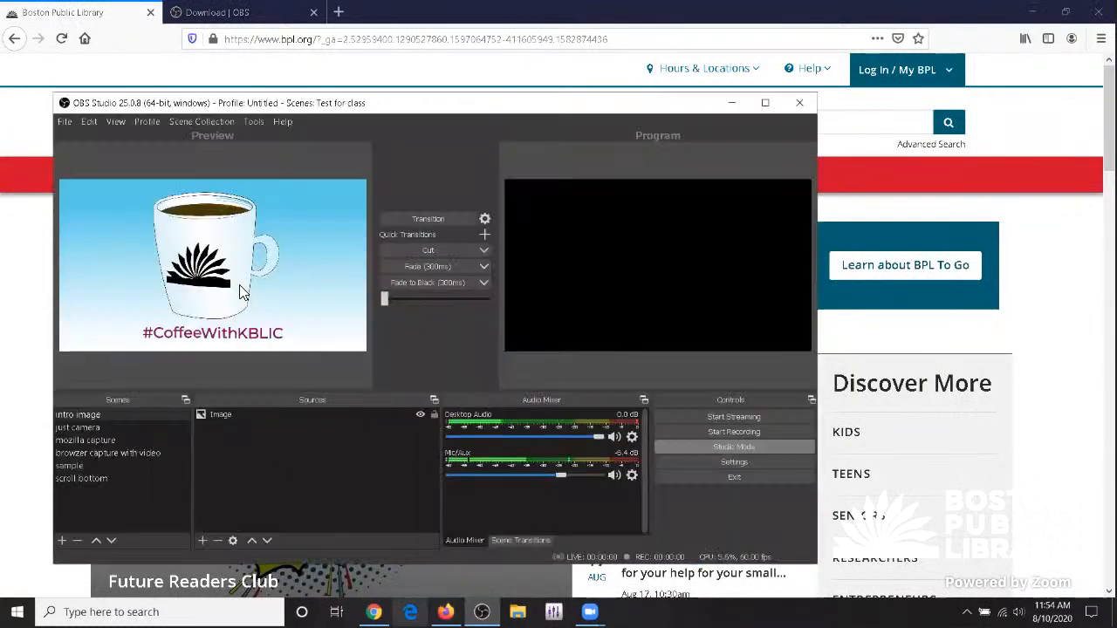
- Preview the just camera and mozilla capture scenes and try to crop the Mozilla source from its upper-left corner
click(95, 428)
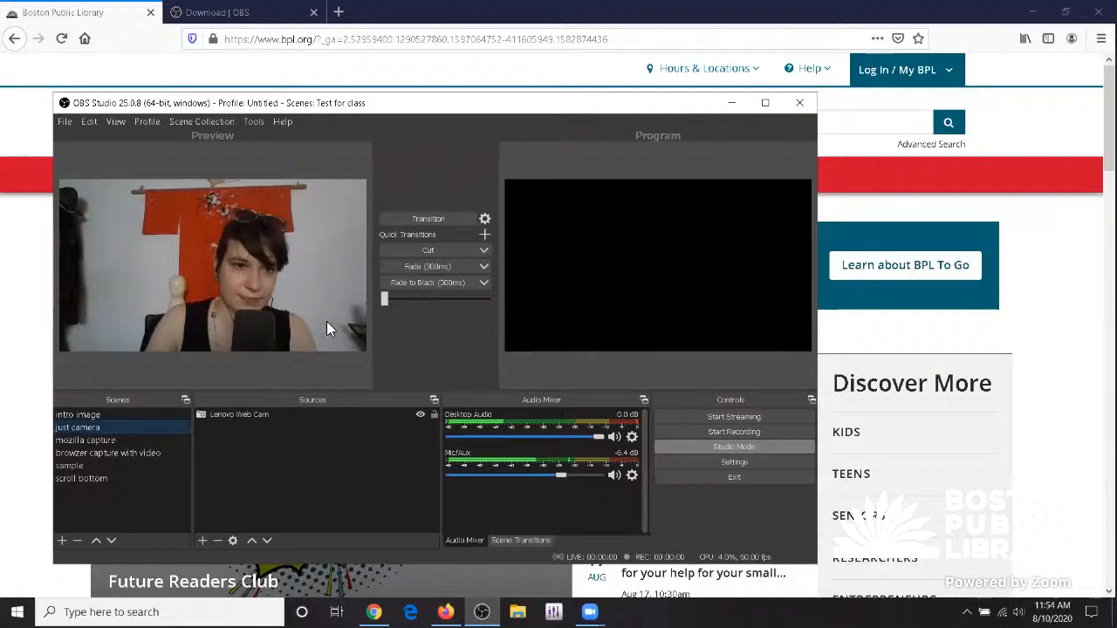
click(110, 440)
click(173, 239)
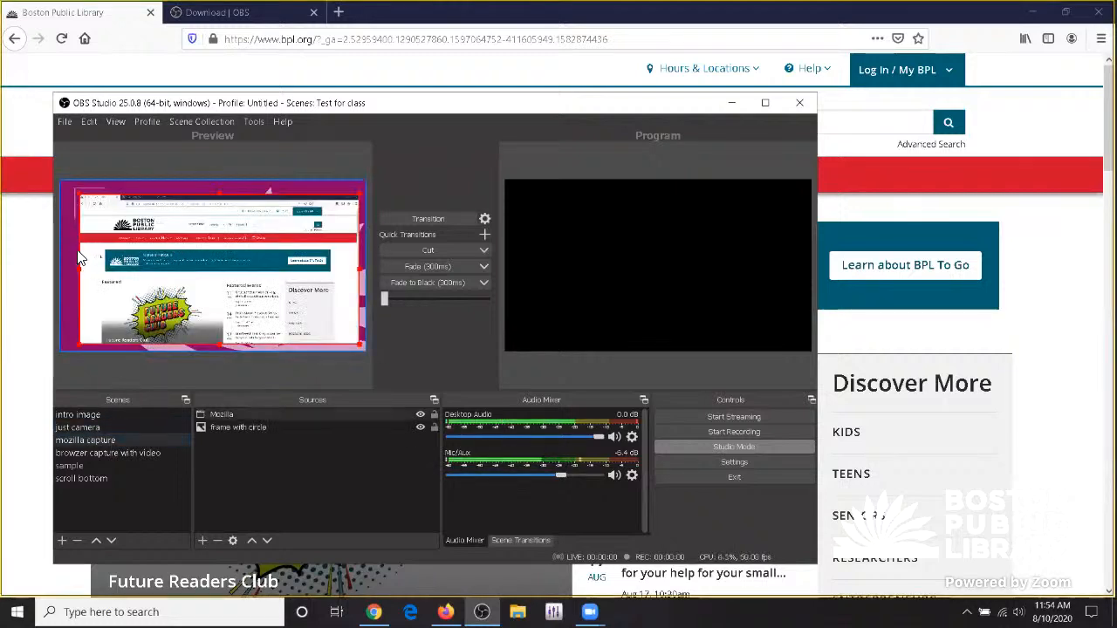
drag(83, 201, 69, 182)
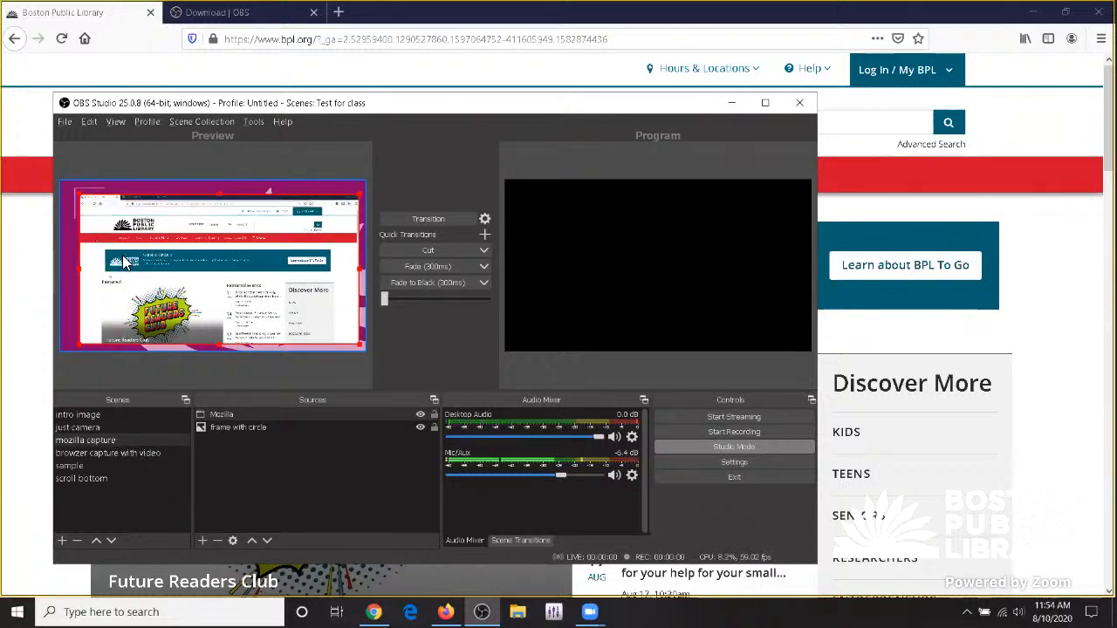
- Try to crop the Mozilla source from its upper-left corner in the browzer capture with video scene
click(116, 453)
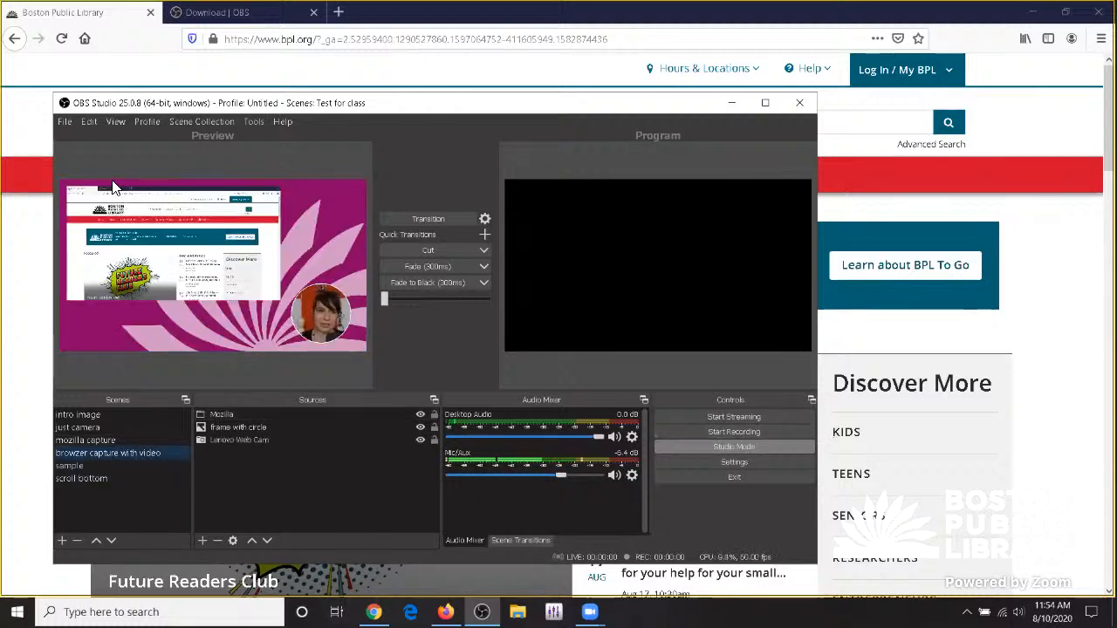
click(70, 199)
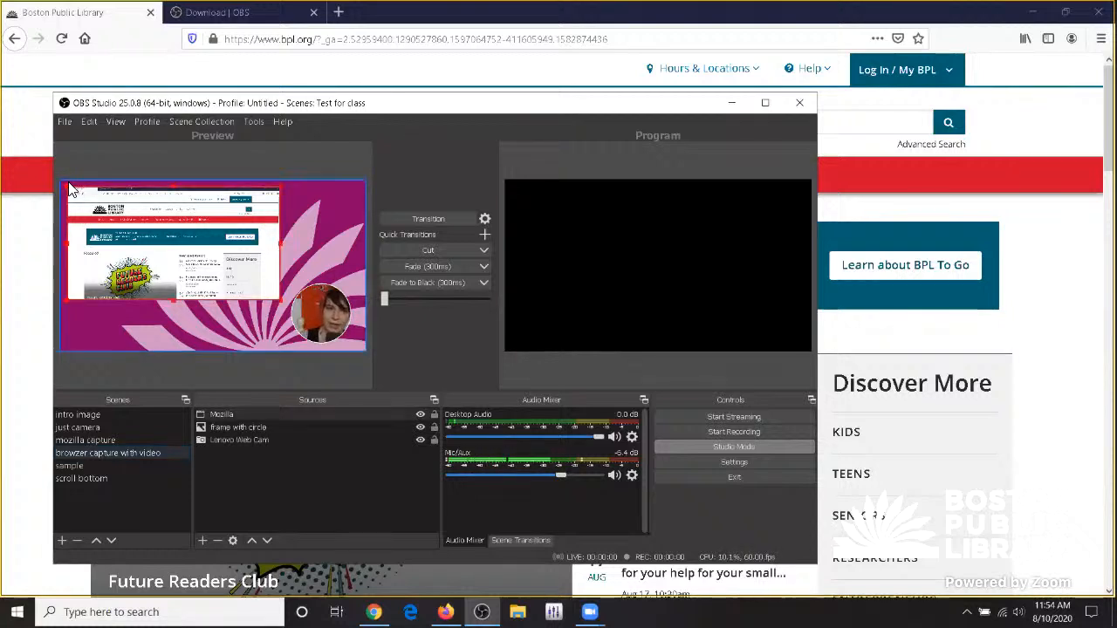
drag(80, 197, 56, 174)
- Crop the Lenovo Web Cam source in the just camera scene from its upper-left corner
click(108, 452)
click(87, 427)
click(101, 416)
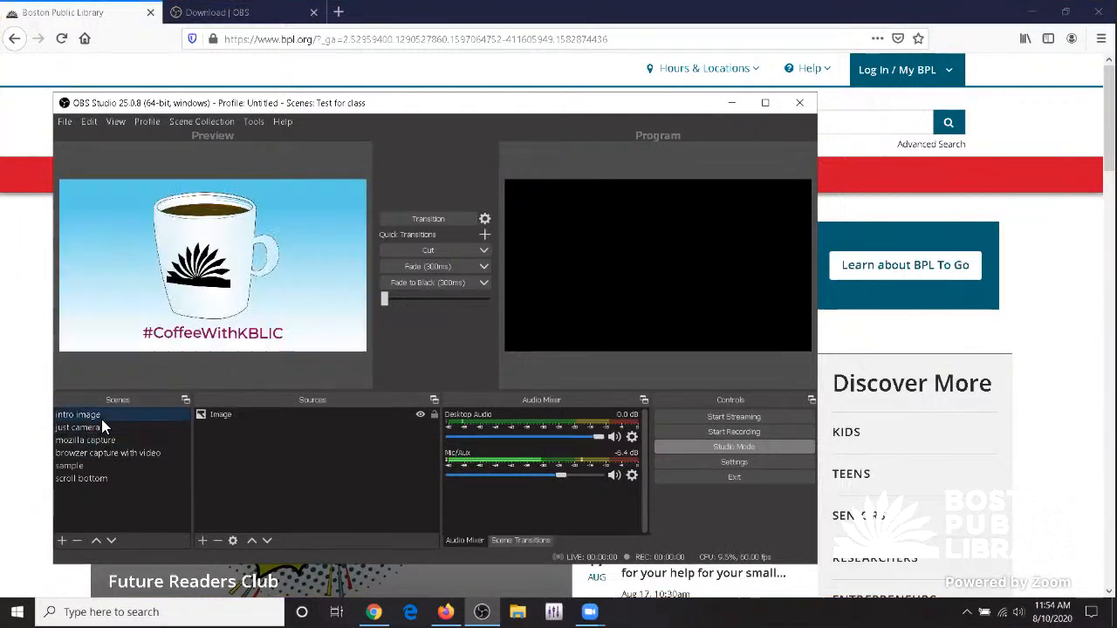
click(103, 426)
click(75, 183)
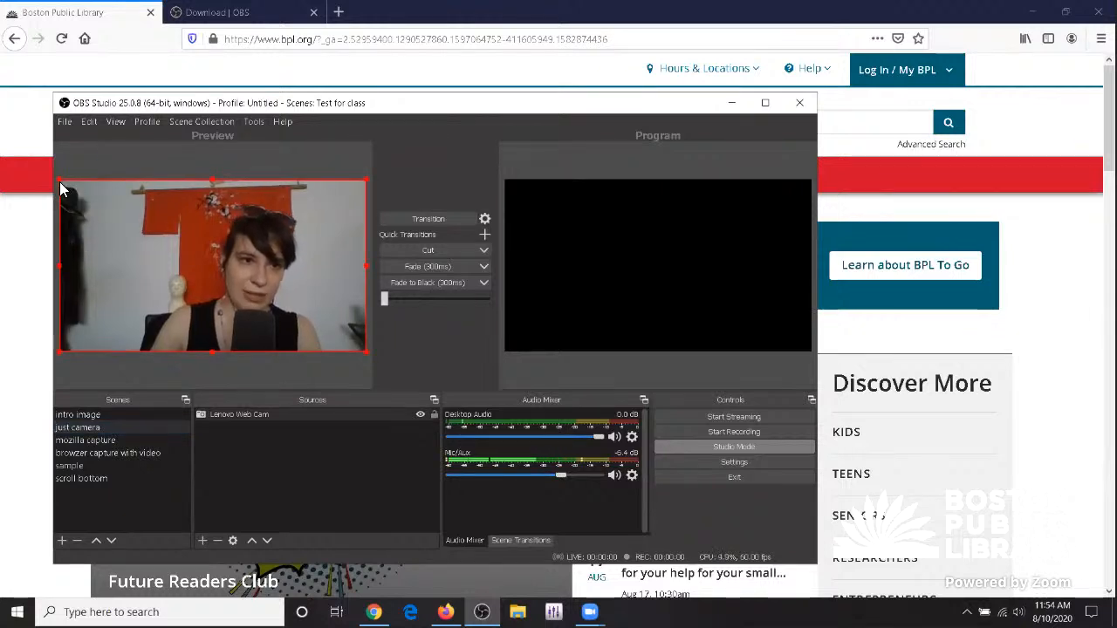
drag(60, 182, 119, 236)
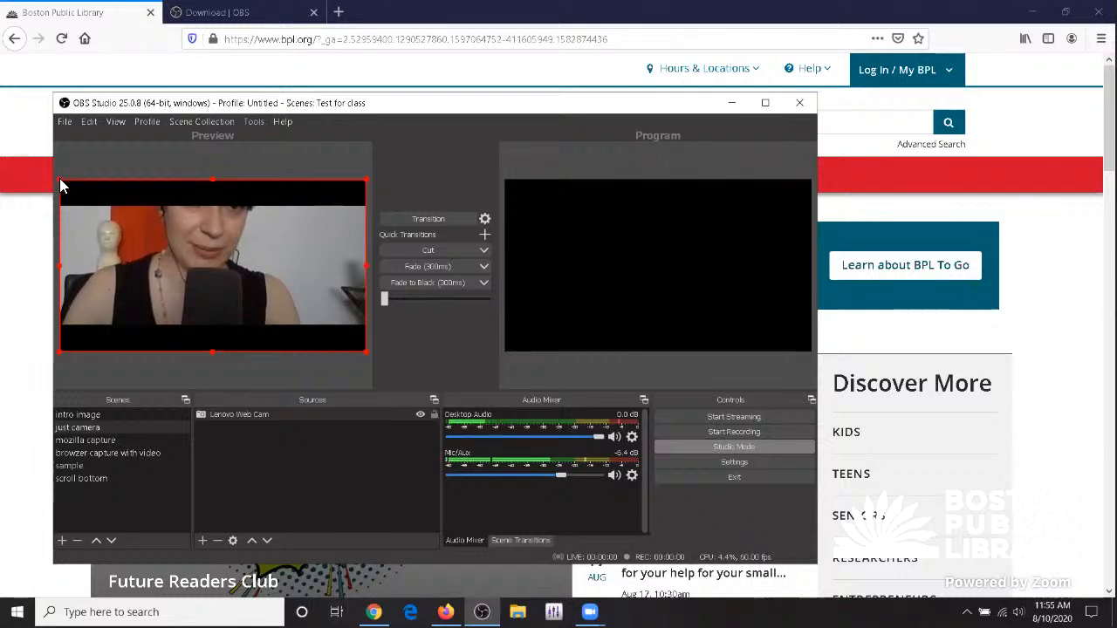
- Try to crop the Lenovo Web Cam source from its upper-left corner and left edge, and realign it with the canvas
mouse_move(60, 180)
mouse_down()
mouse_move(87, 227)
mouse_move(54, 162)
mouse_move(65, 189)
mouse_move(60, 181)
mouse_up()
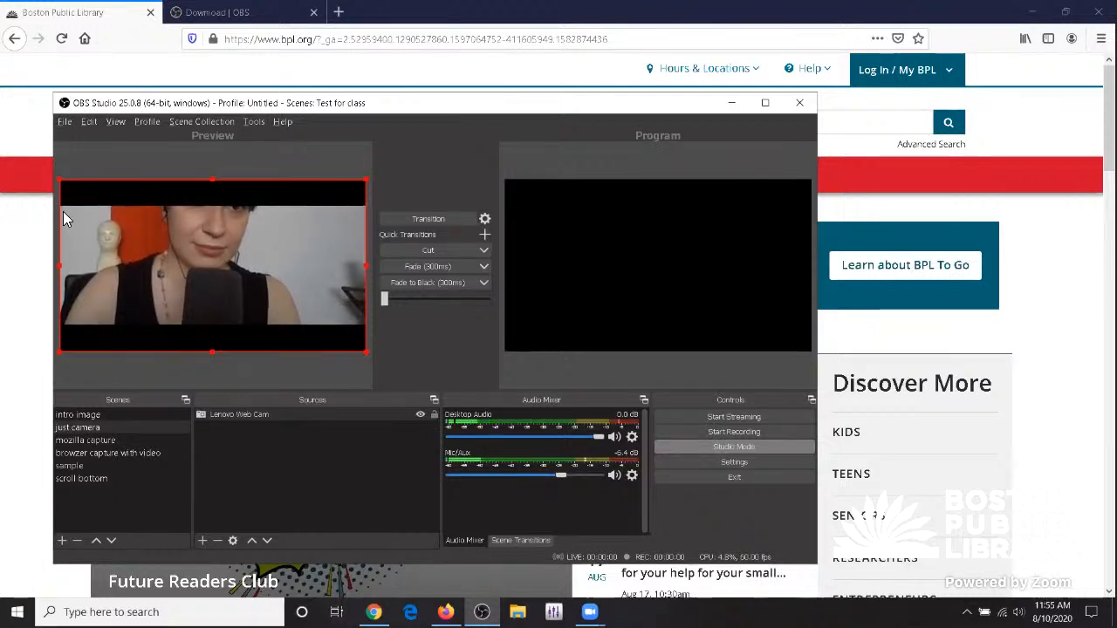
mouse_move(60, 212)
mouse_down()
mouse_move(54, 197)
mouse_move(70, 218)
mouse_up()
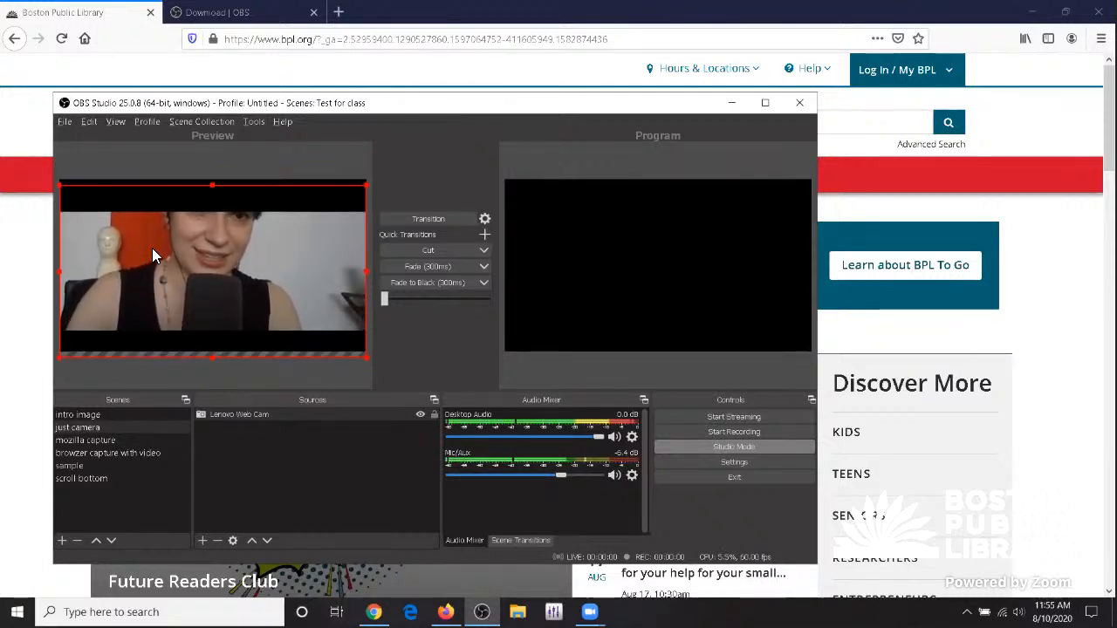
drag(152, 248, 152, 241)
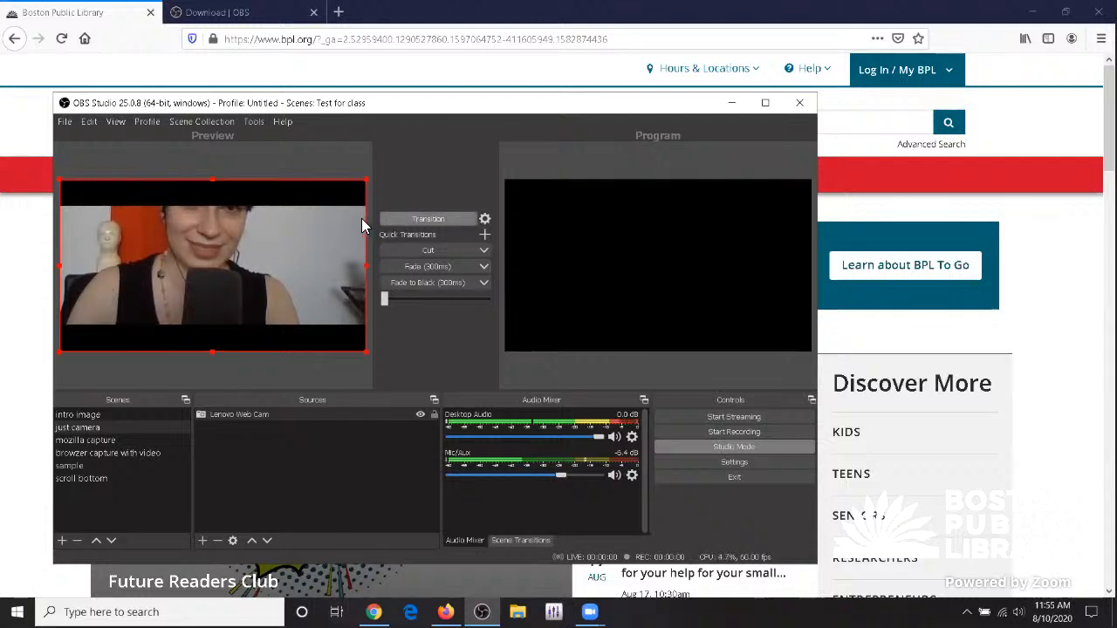
mouse_move(352, 249)
mouse_down()
mouse_move(376, 287)
mouse_move(341, 248)
mouse_move(354, 249)
mouse_up()
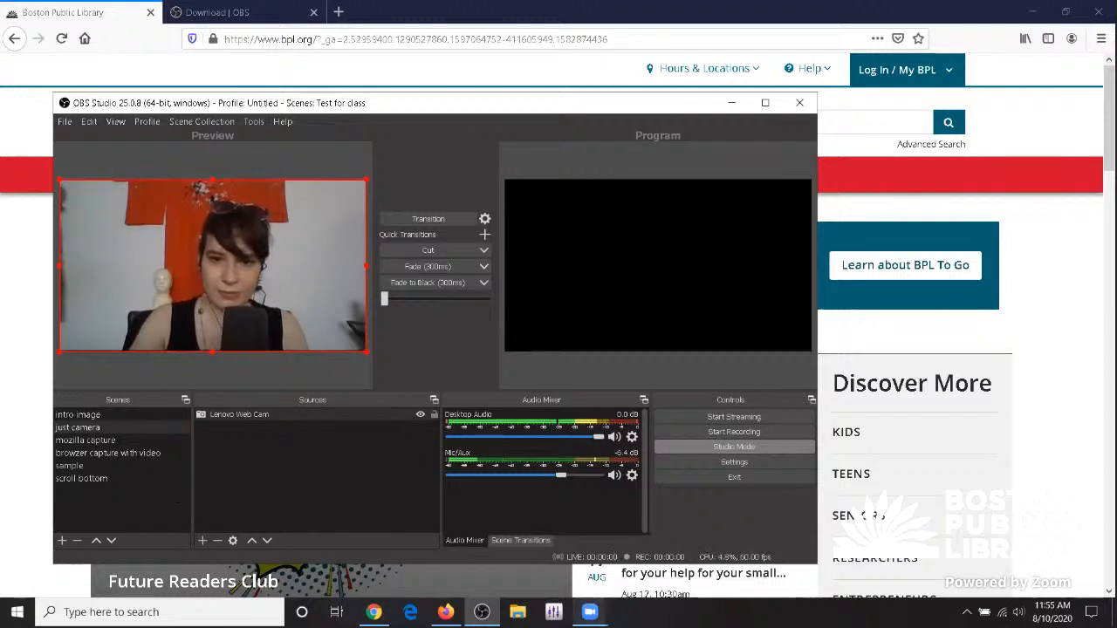
- Switch to Chrome to check the YouTube live chat comments and move the browser window up
mouse_move(591, 612)
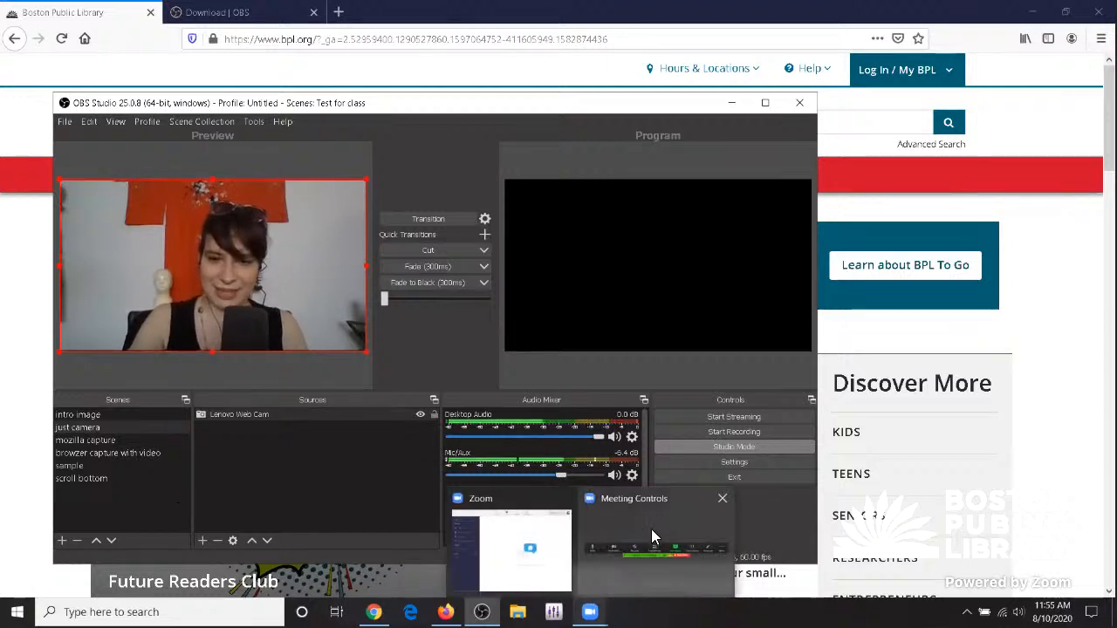
click(853, 53)
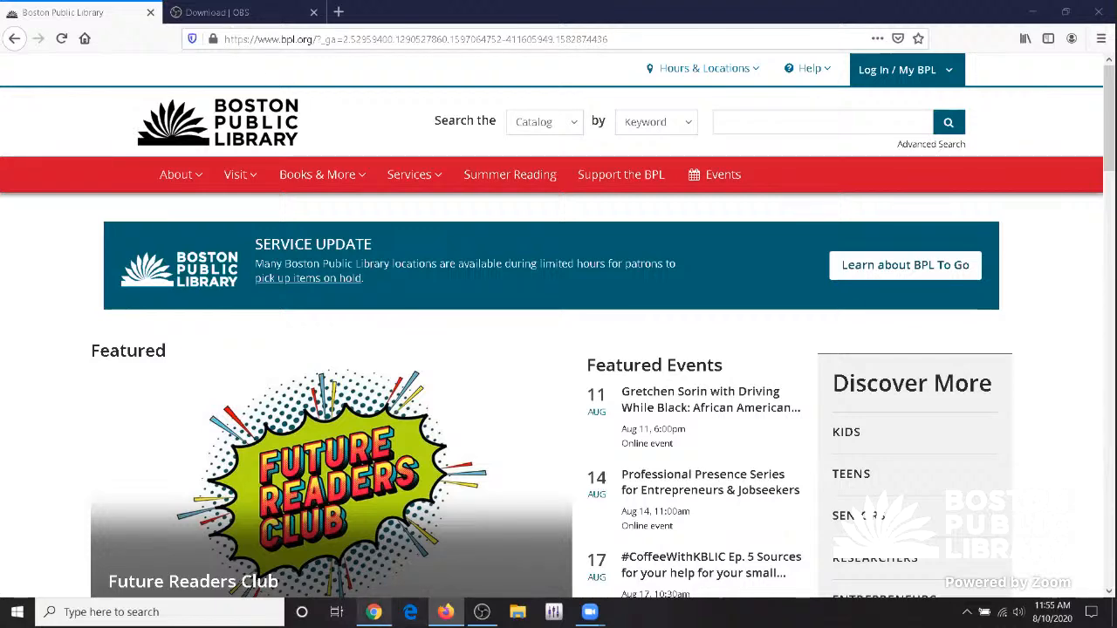
click(374, 612)
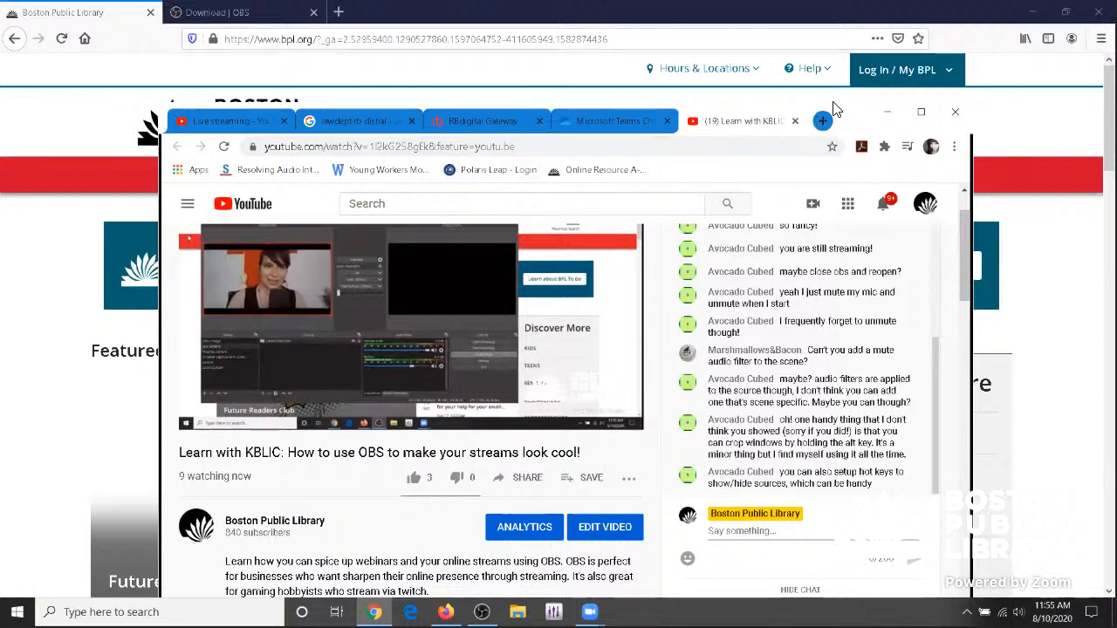
drag(843, 118, 826, 81)
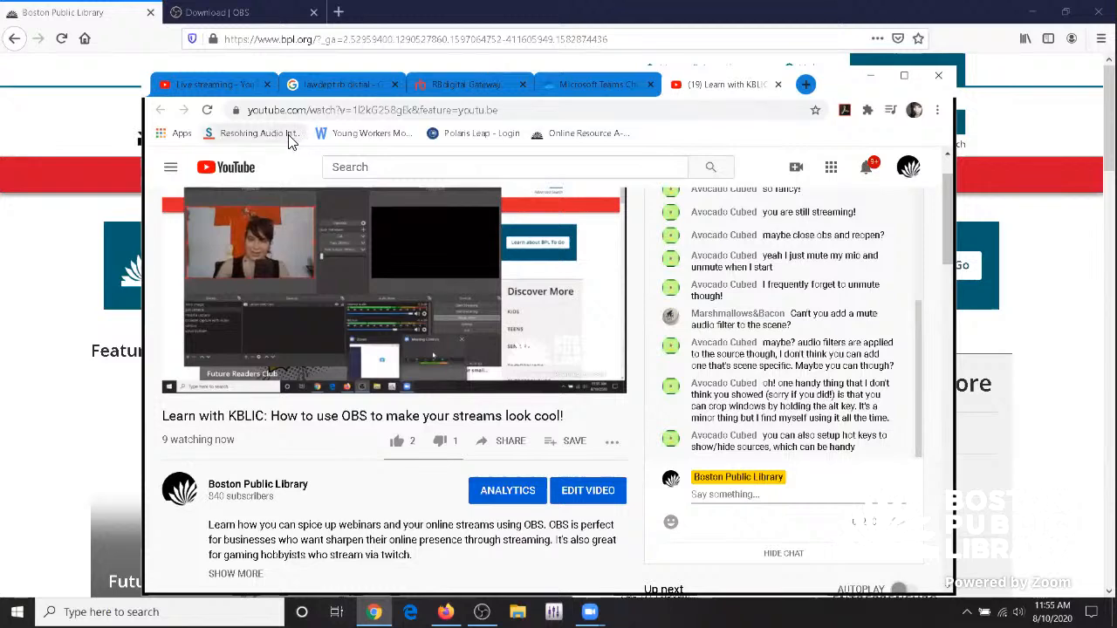
- Open the upcoming private Boston Public Library stream from YouTube Studio's live stream list and show its stream key settings
click(200, 85)
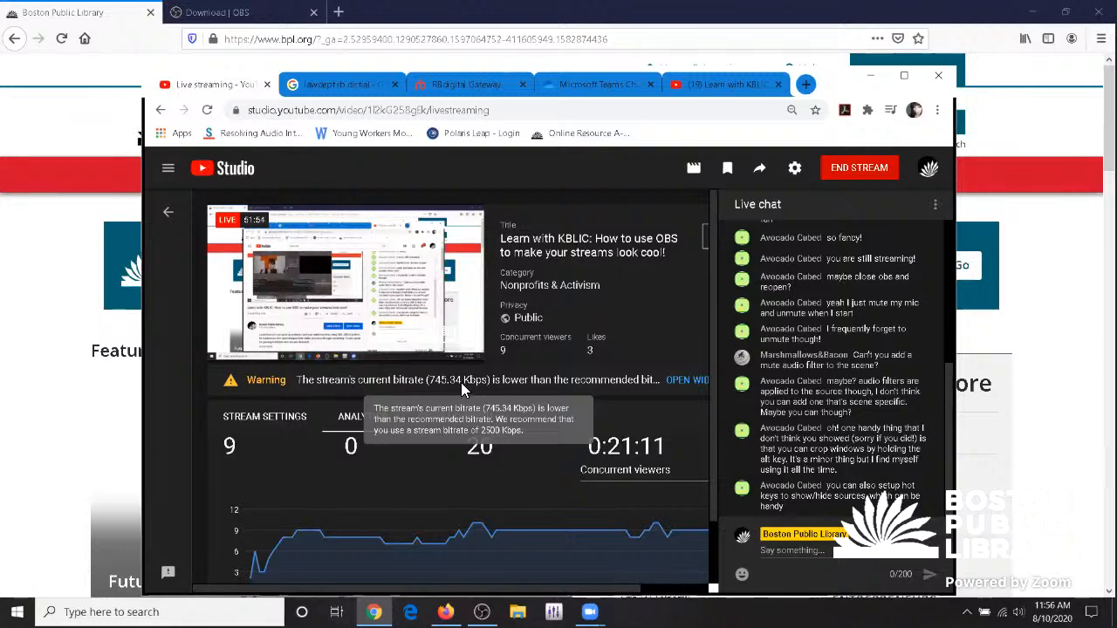
click(169, 171)
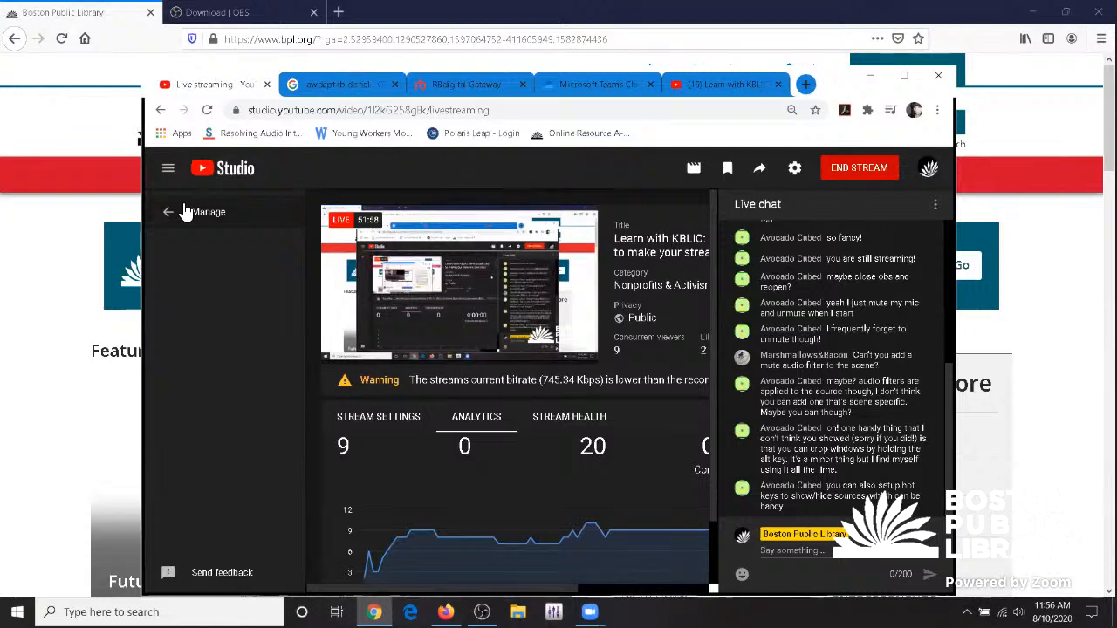
click(185, 212)
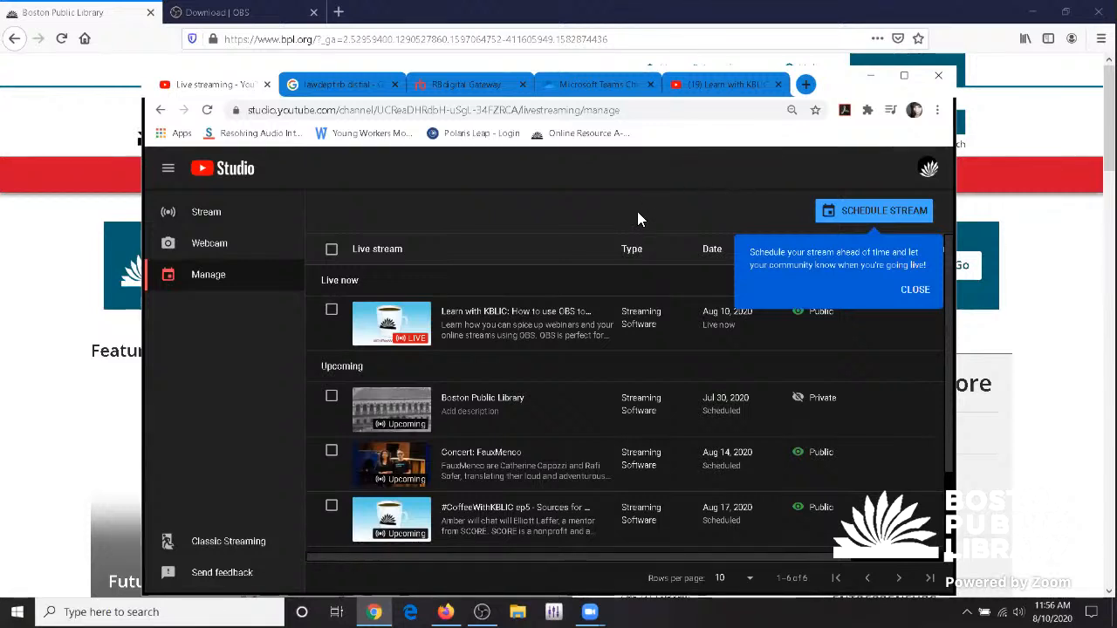
click(515, 402)
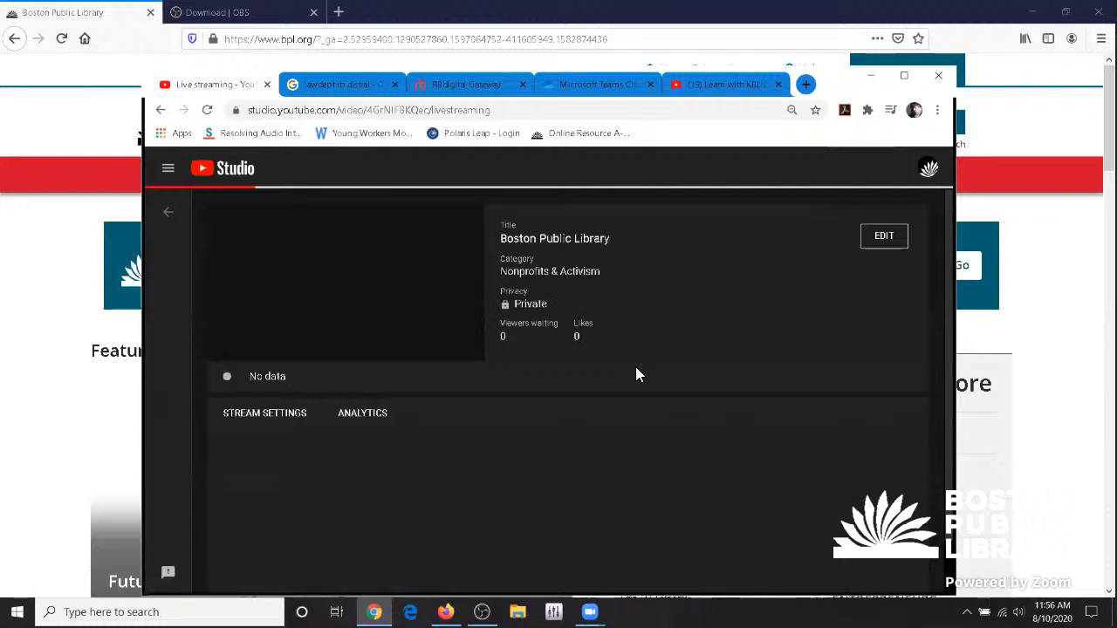
scroll(454, 384, down, 1)
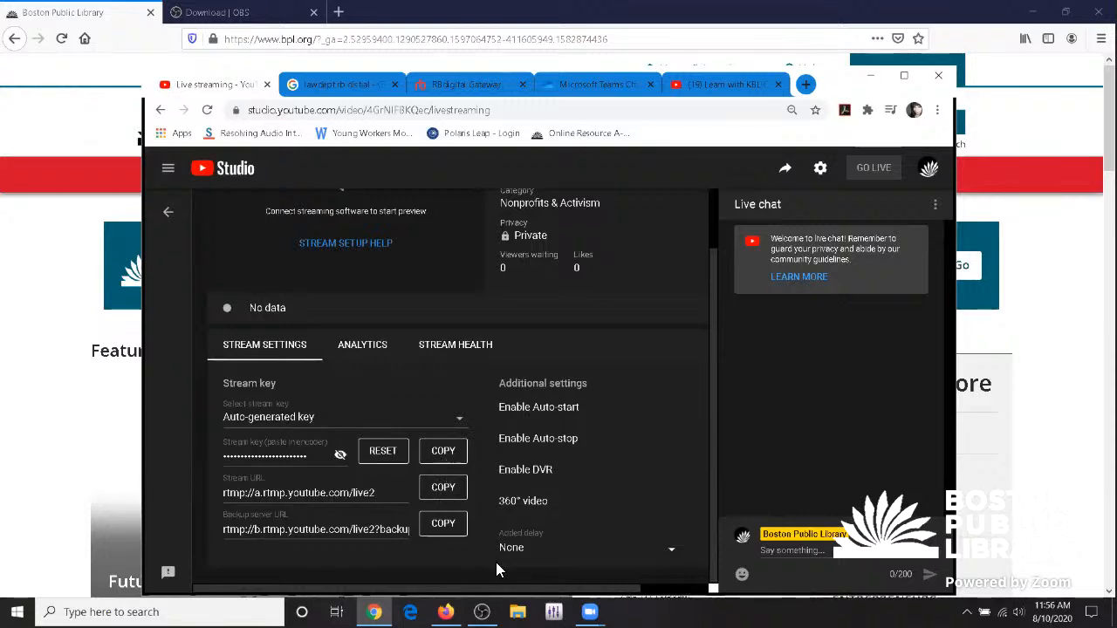
- Switch to OBS Studio, review the service, server and stream key in the Stream settings, and close them without changes
click(482, 611)
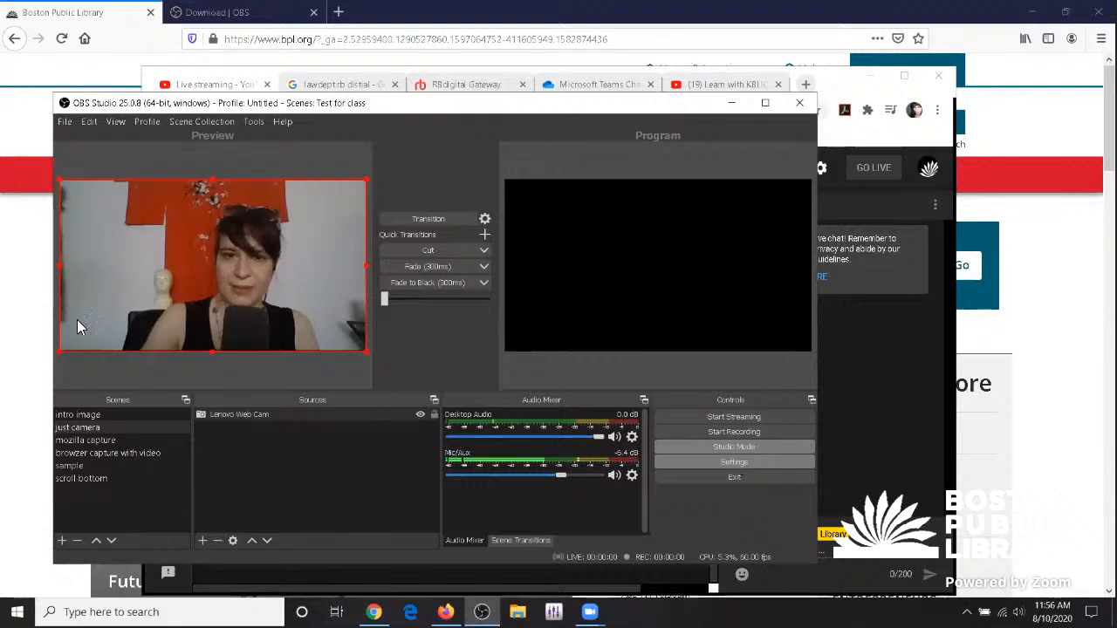
click(712, 463)
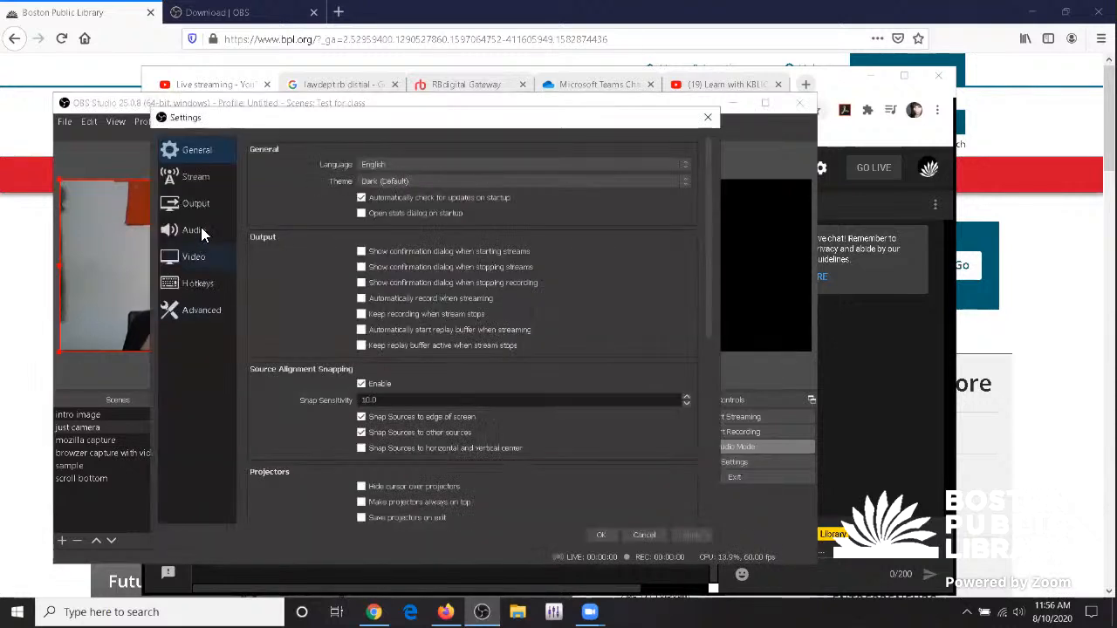
click(203, 179)
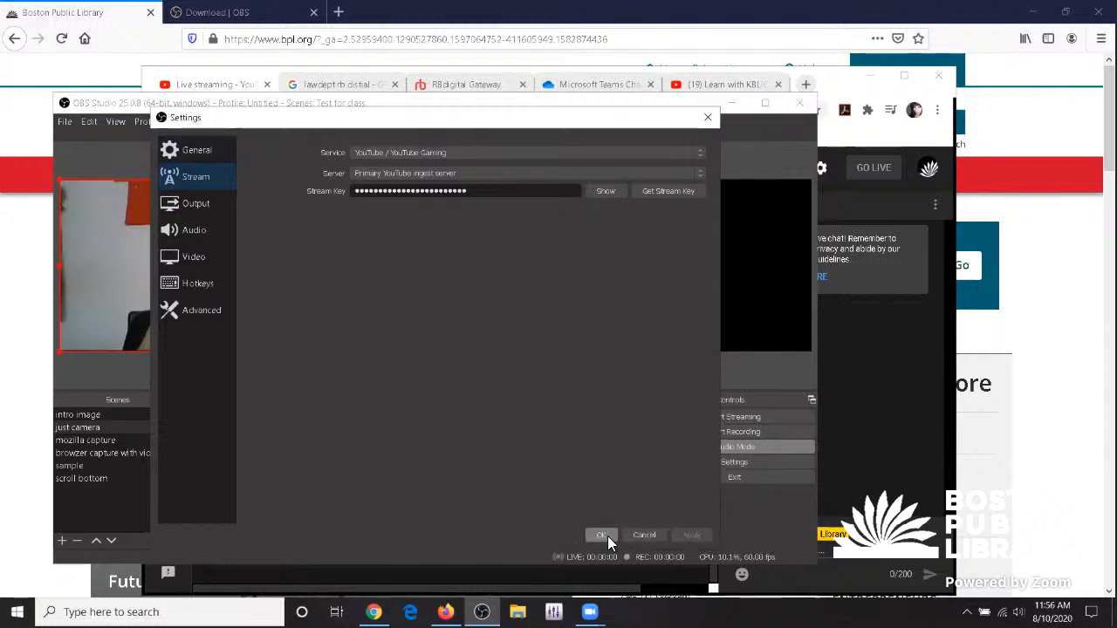
click(644, 535)
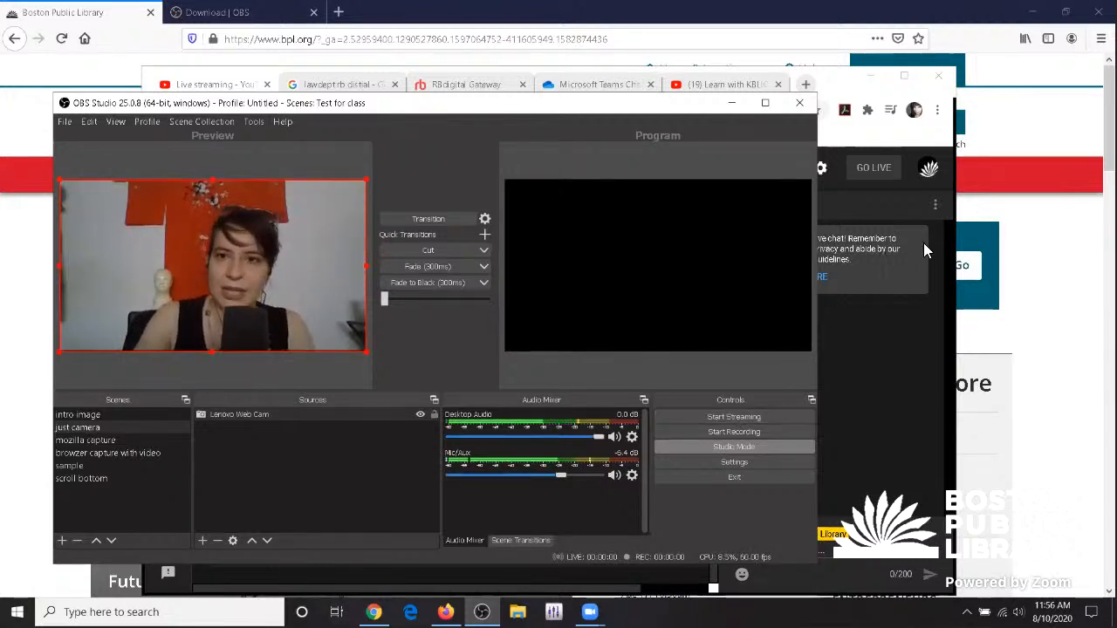
- Return to the YouTube Studio stream page in Chrome and examine its preview area, stream key and additional settings
click(887, 205)
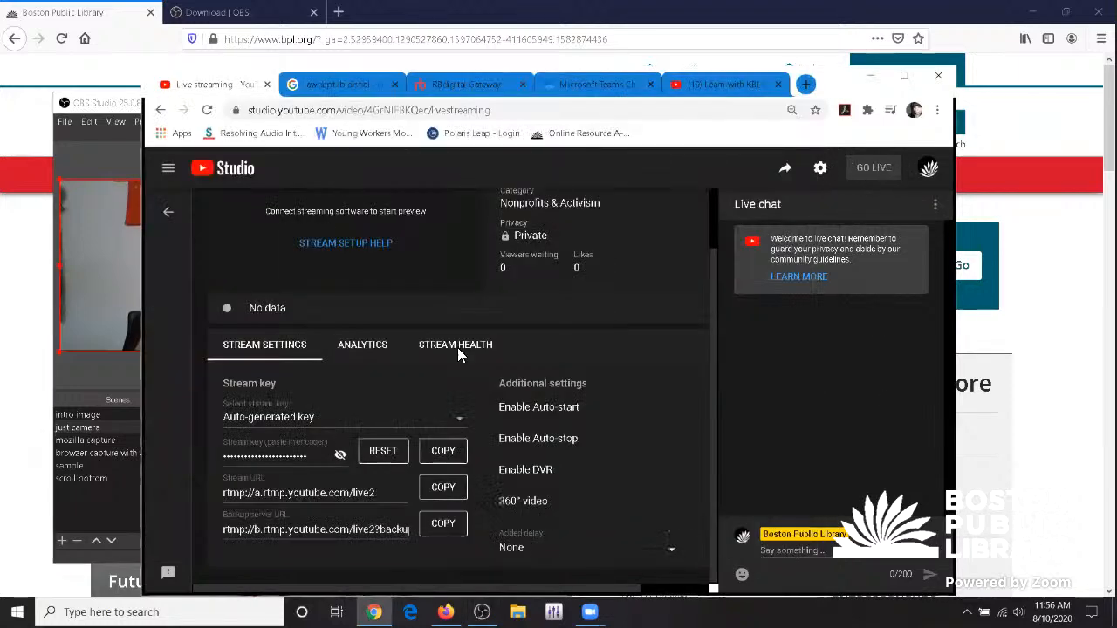
scroll(482, 321, up, 1)
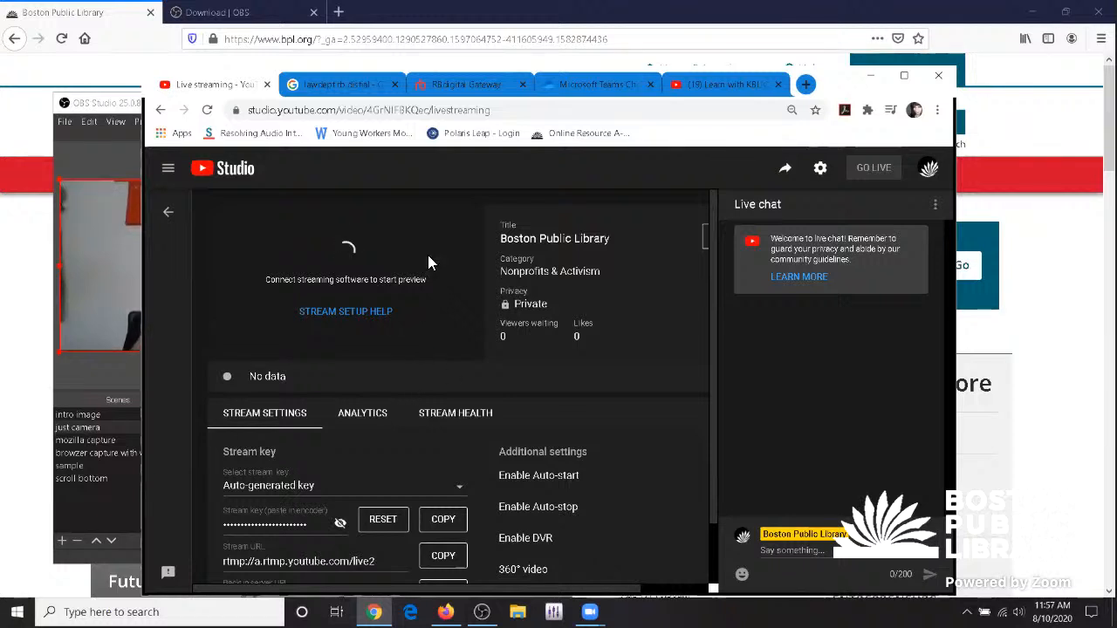
scroll(546, 259, down, 1)
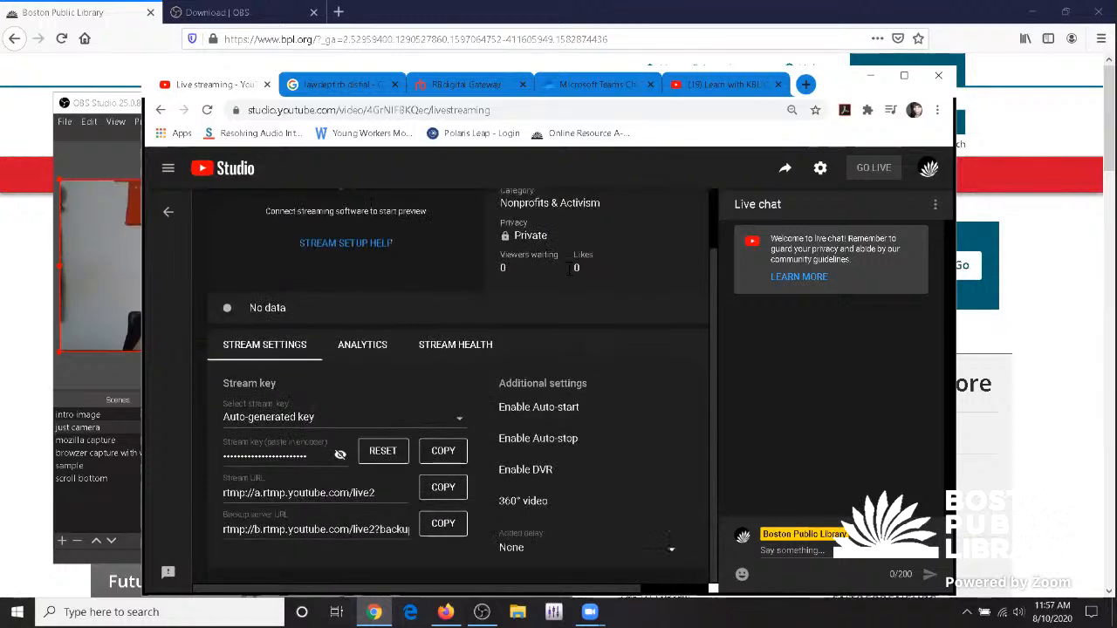
scroll(577, 272, up, 1)
scroll(596, 269, down, 1)
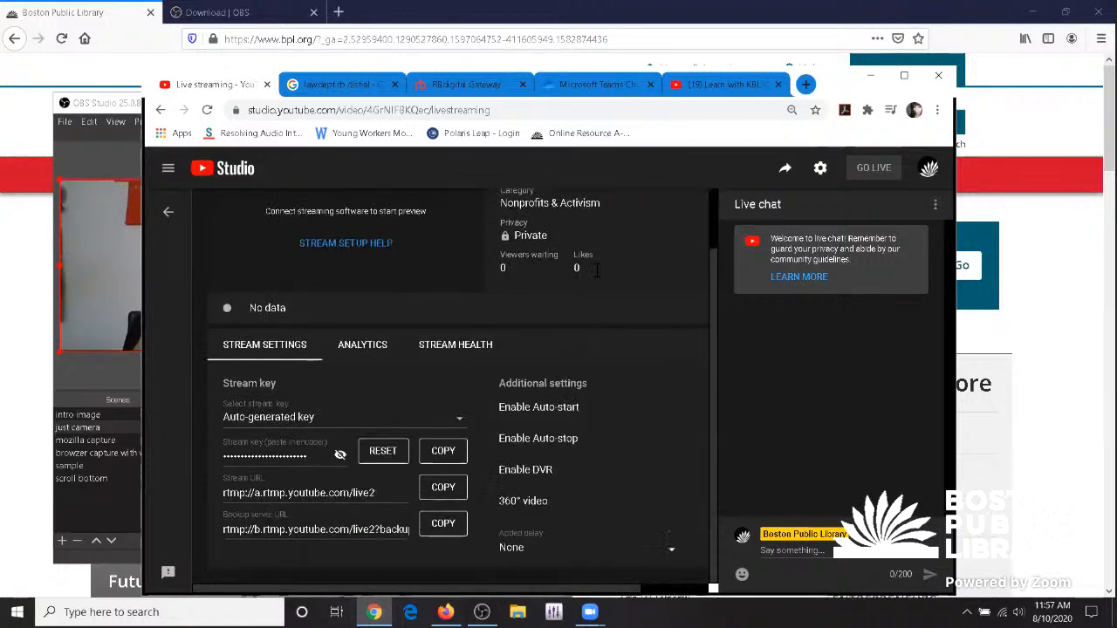
scroll(596, 269, up, 1)
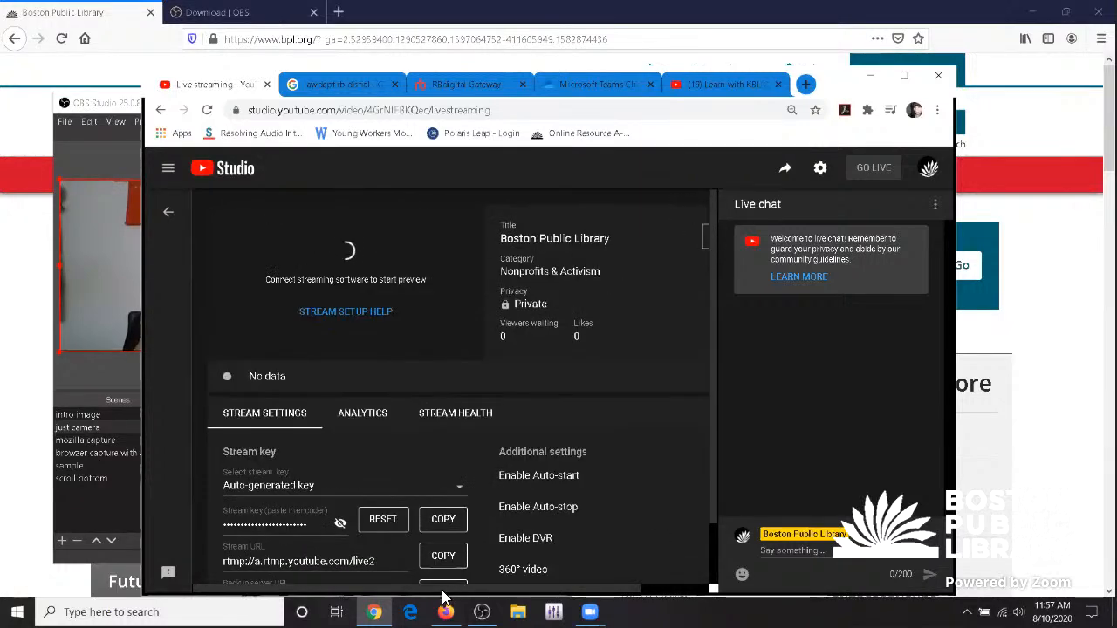
- Open the Boston Public Library stream's details for editing and review the privacy options, leaving it Private
drag(535, 590, 614, 586)
click(650, 235)
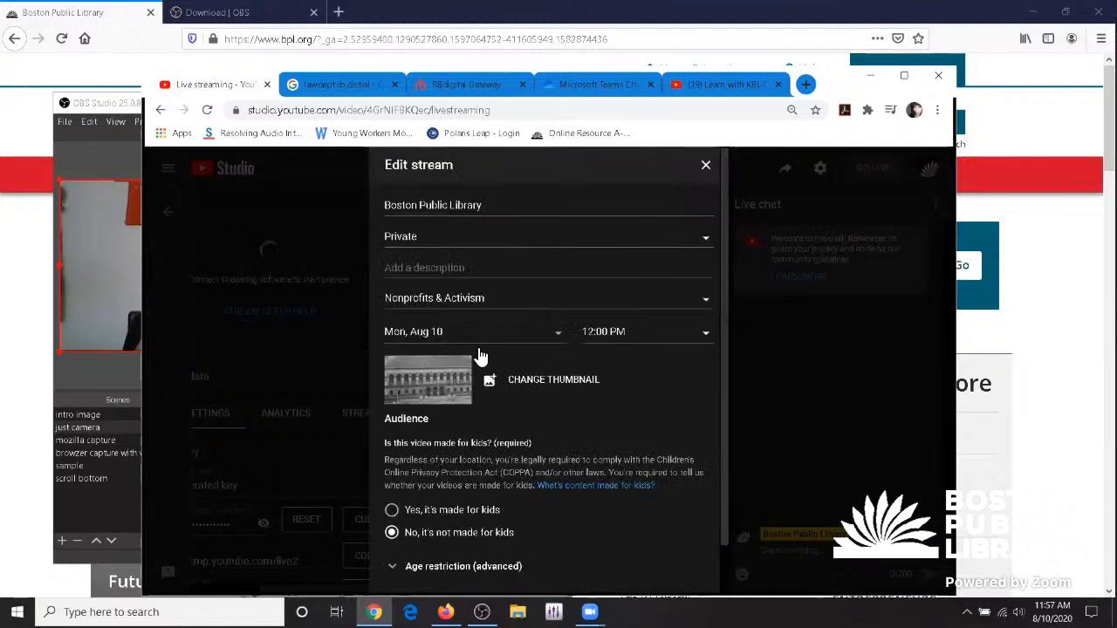
click(479, 247)
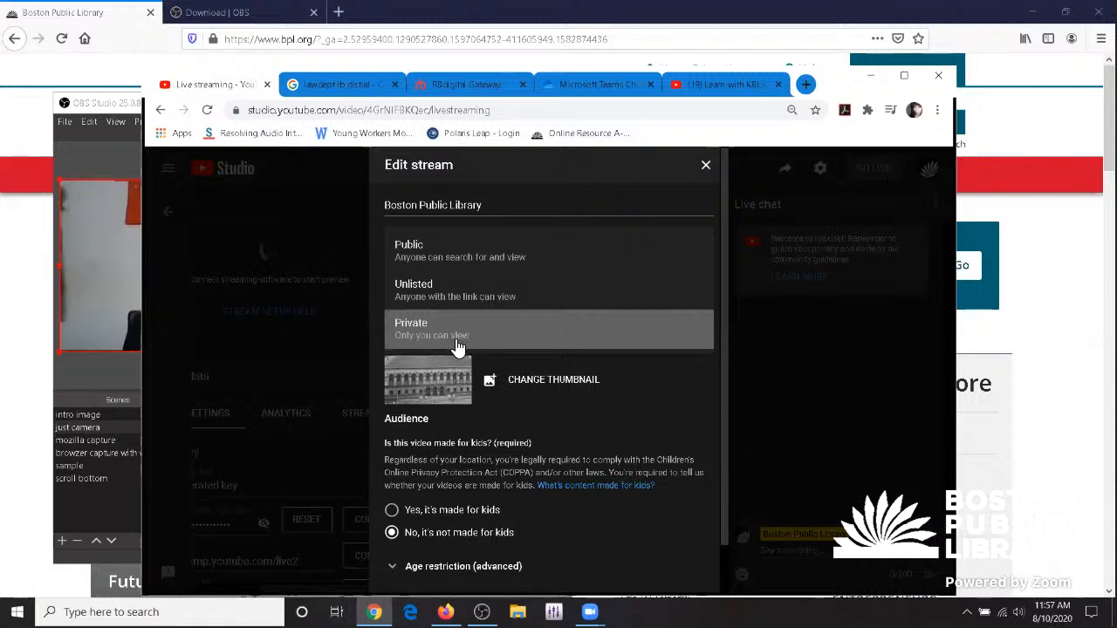
click(786, 356)
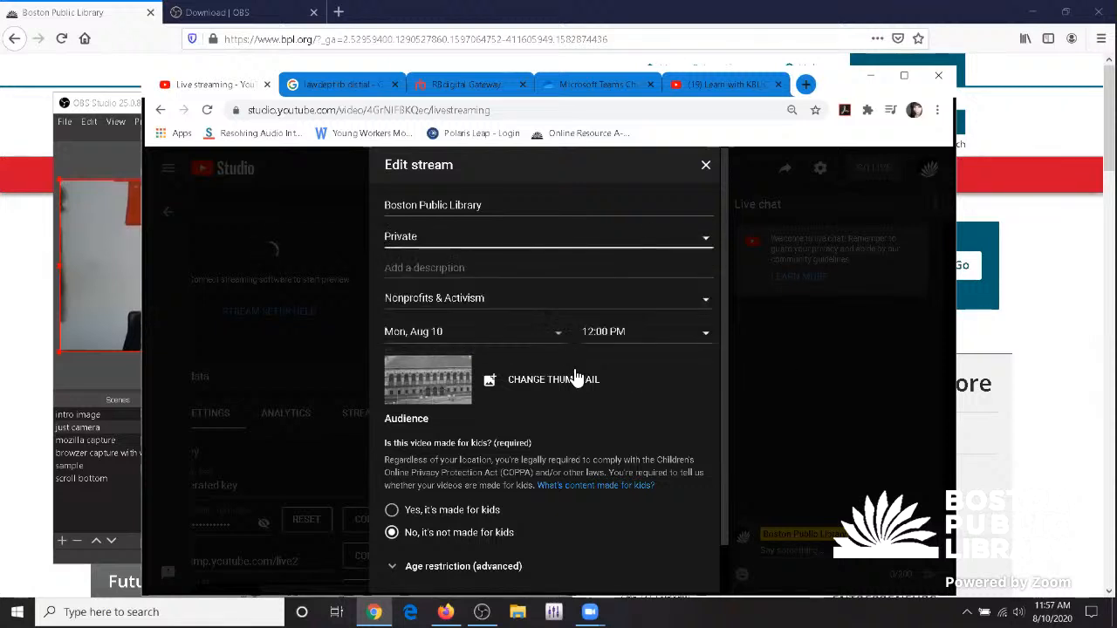
- Review the stream's audience, age restriction and title details, and close the edit dialog without saving
scroll(567, 375, down, 1)
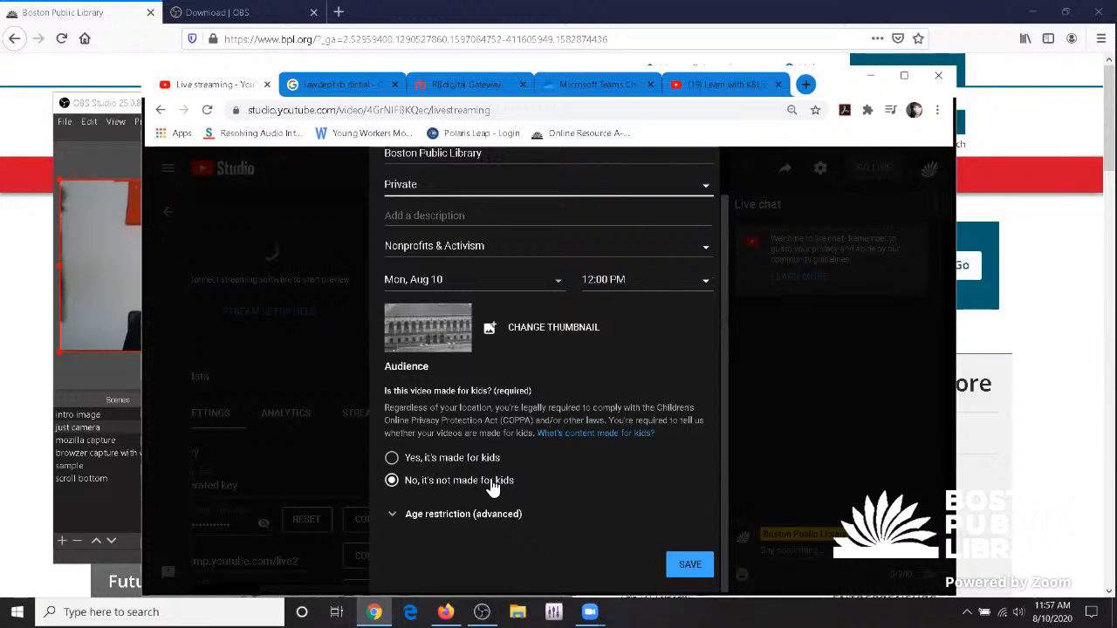
click(463, 515)
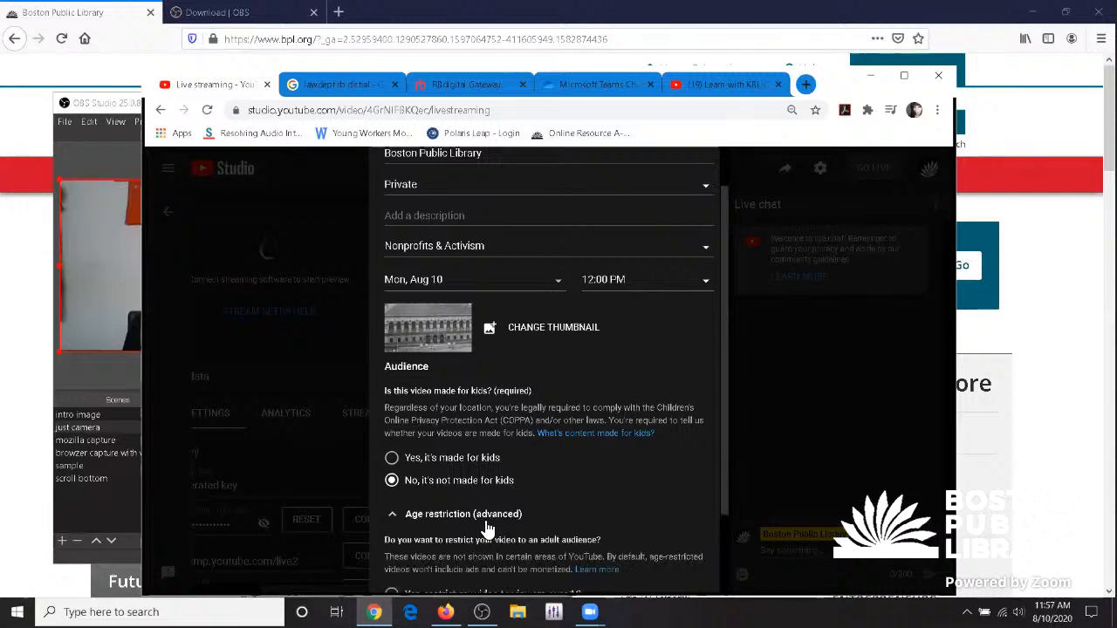
scroll(494, 516, down, 2)
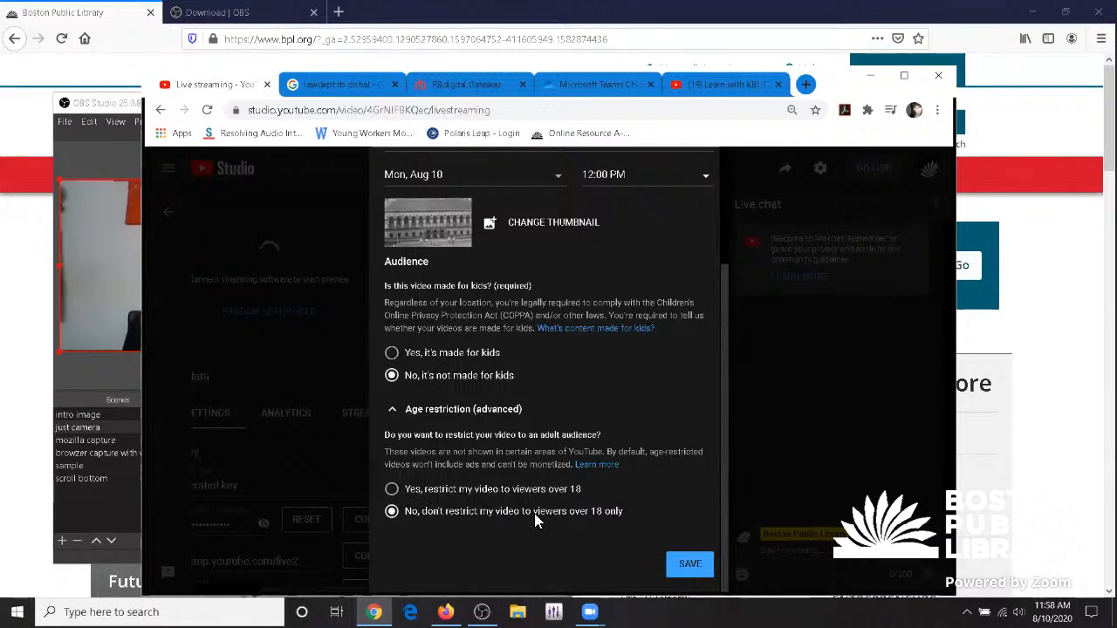
scroll(538, 521, up, 3)
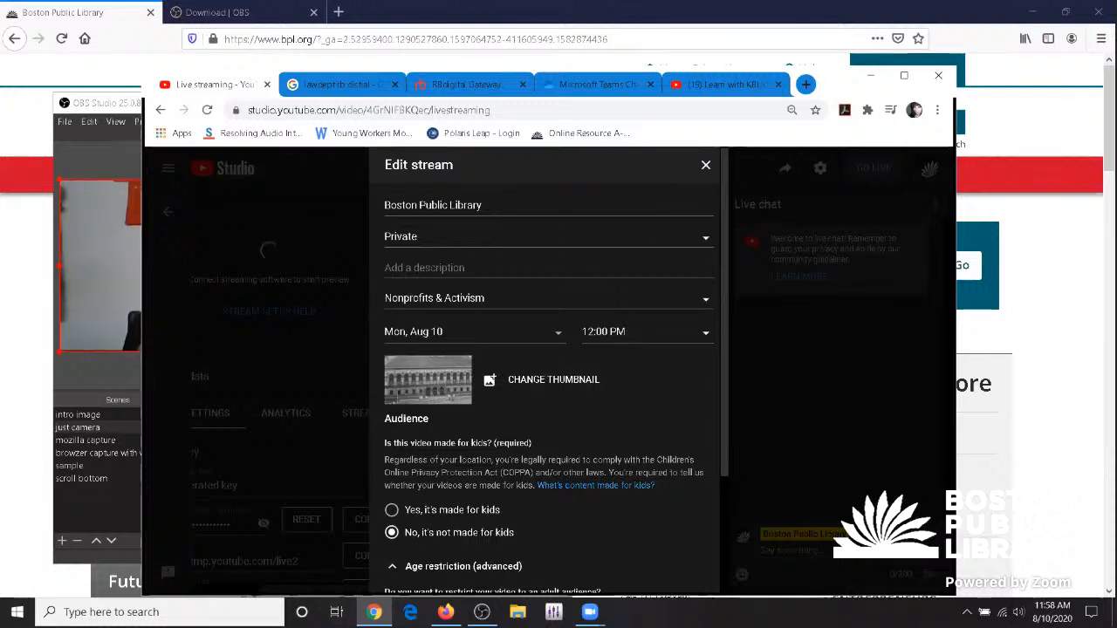
triple_click(509, 208)
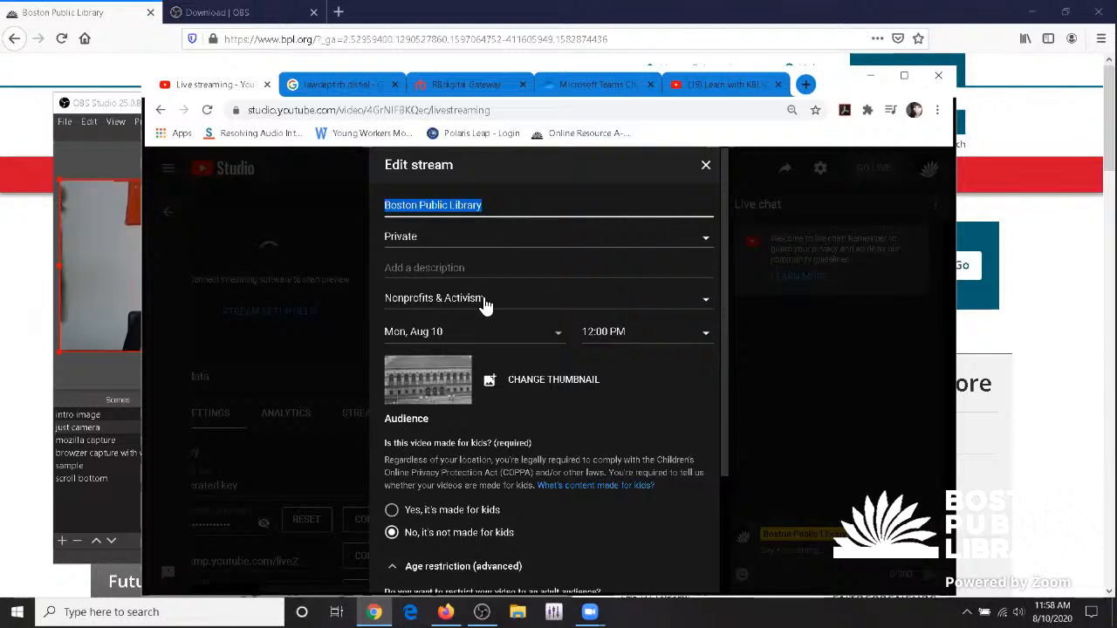
click(707, 165)
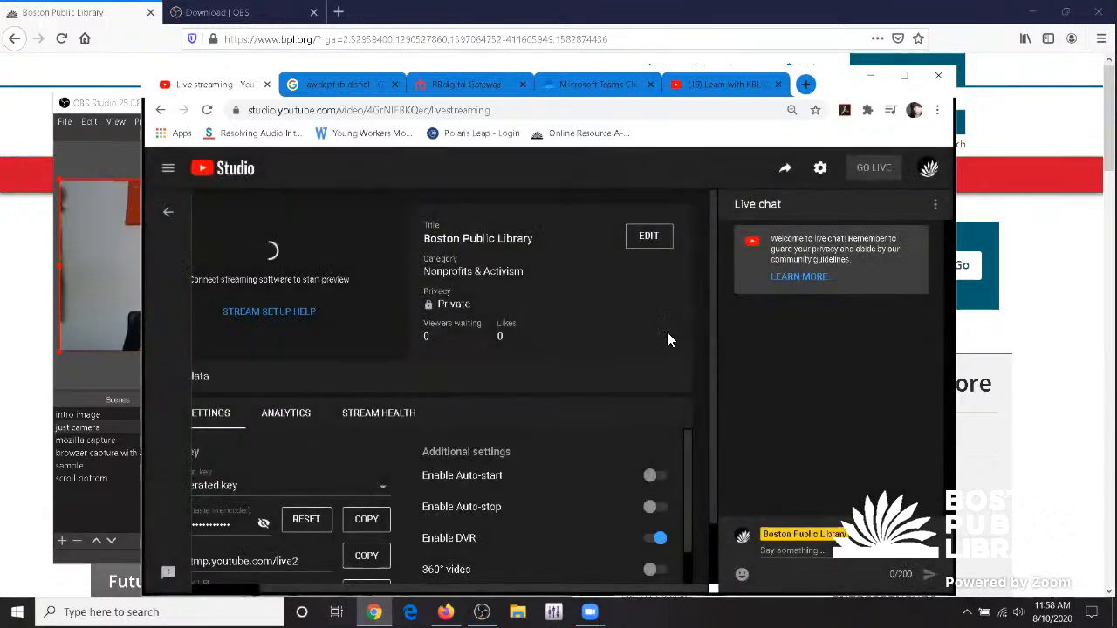
- Point out the Start Streaming control in OBS Studio, check the YouTube Studio stream page in Chrome, and return to OBS
click(119, 393)
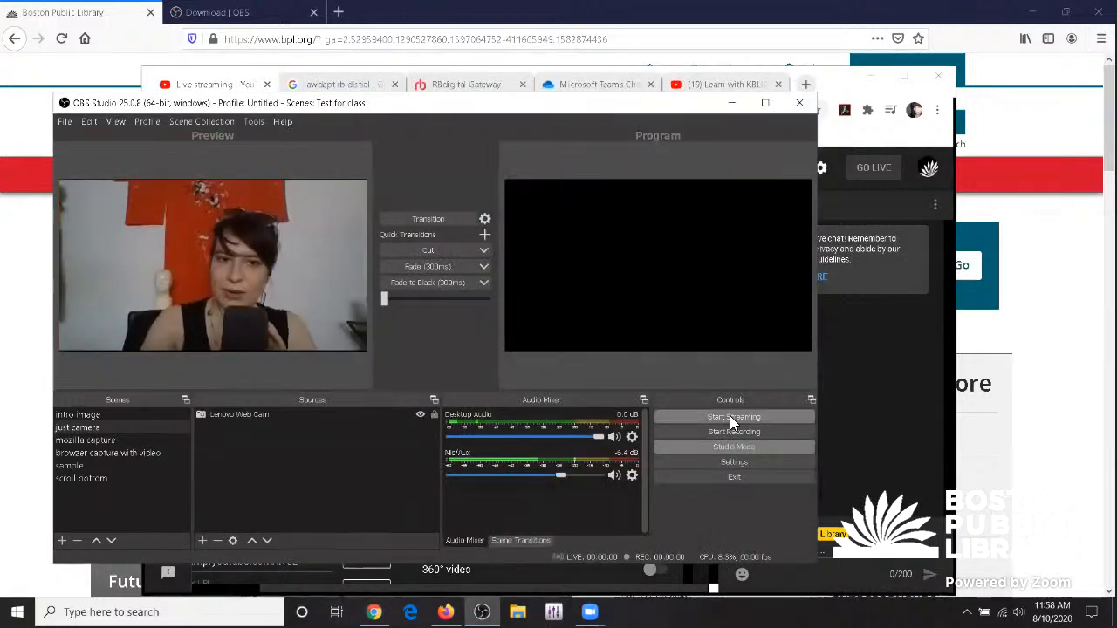
click(730, 417)
click(941, 385)
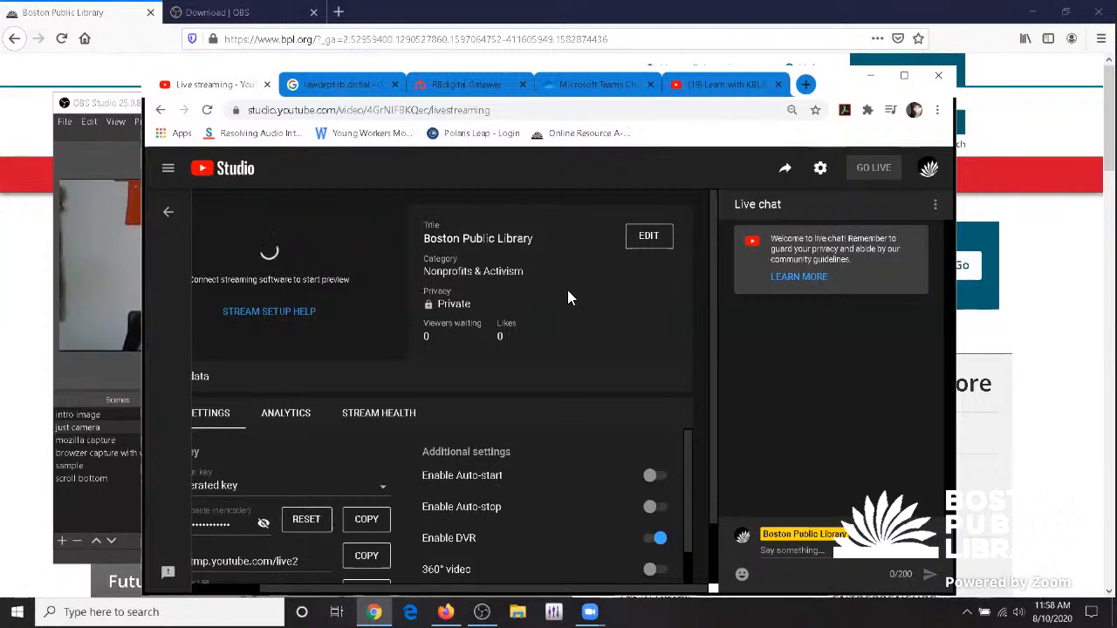
scroll(570, 296, down, 1)
scroll(570, 298, up, 1)
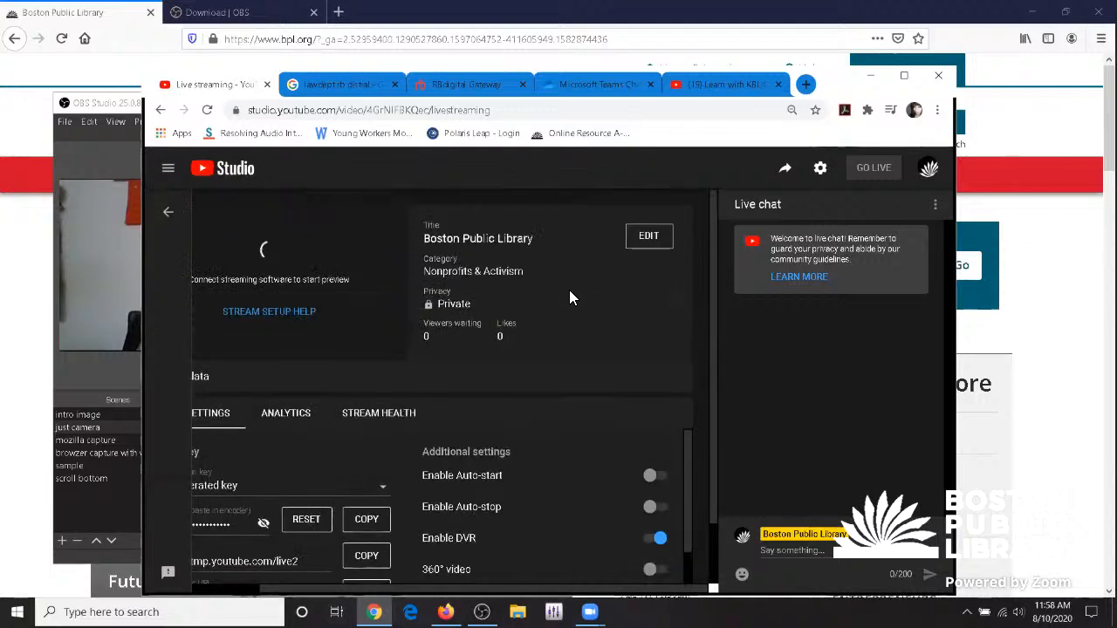
click(87, 370)
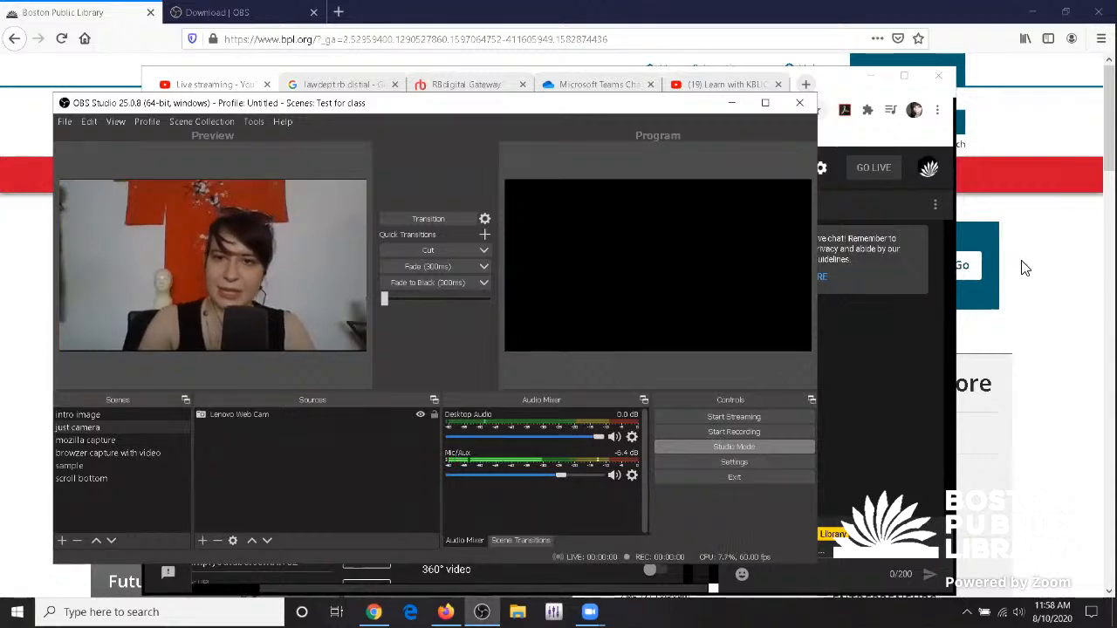
- Review the Go Live control on the YouTube Studio stream page in Chrome, and return to OBS Studio
click(899, 324)
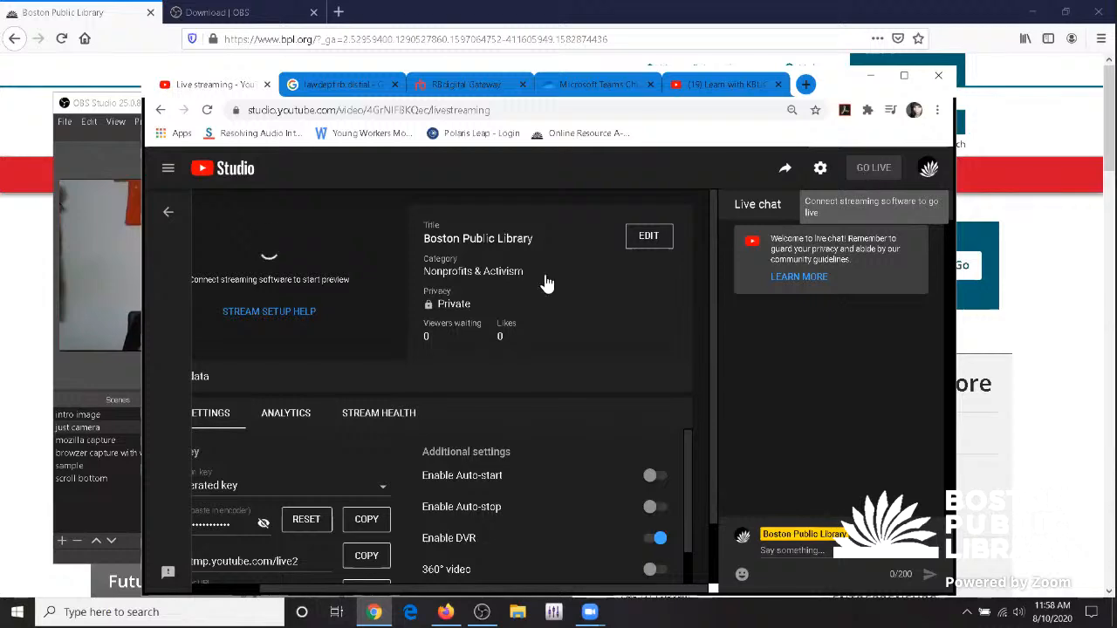
click(122, 330)
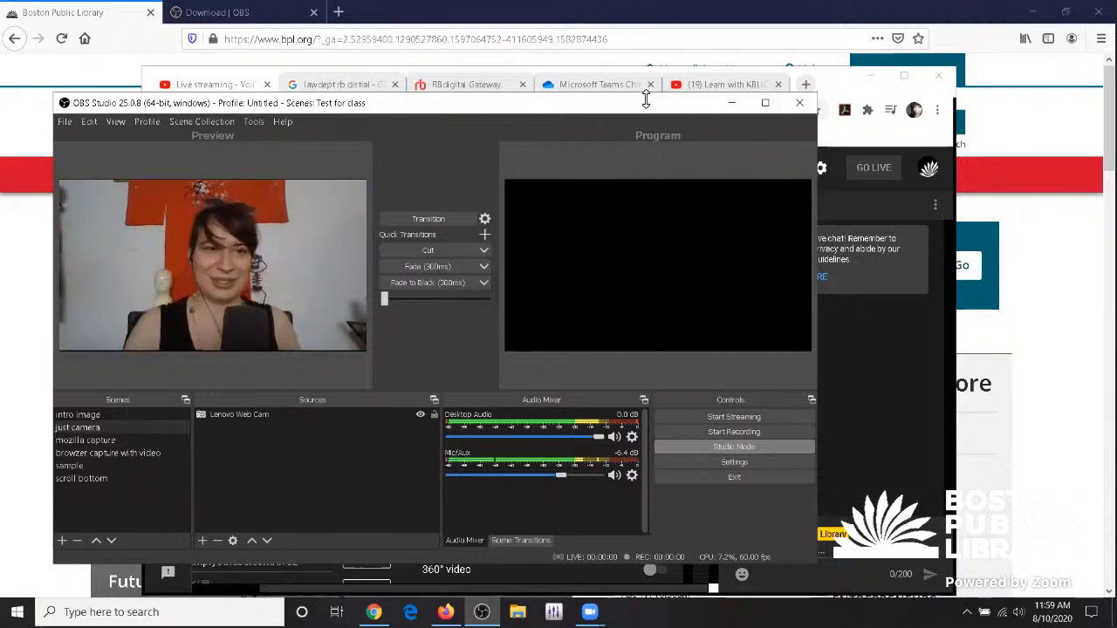
click(62, 541)
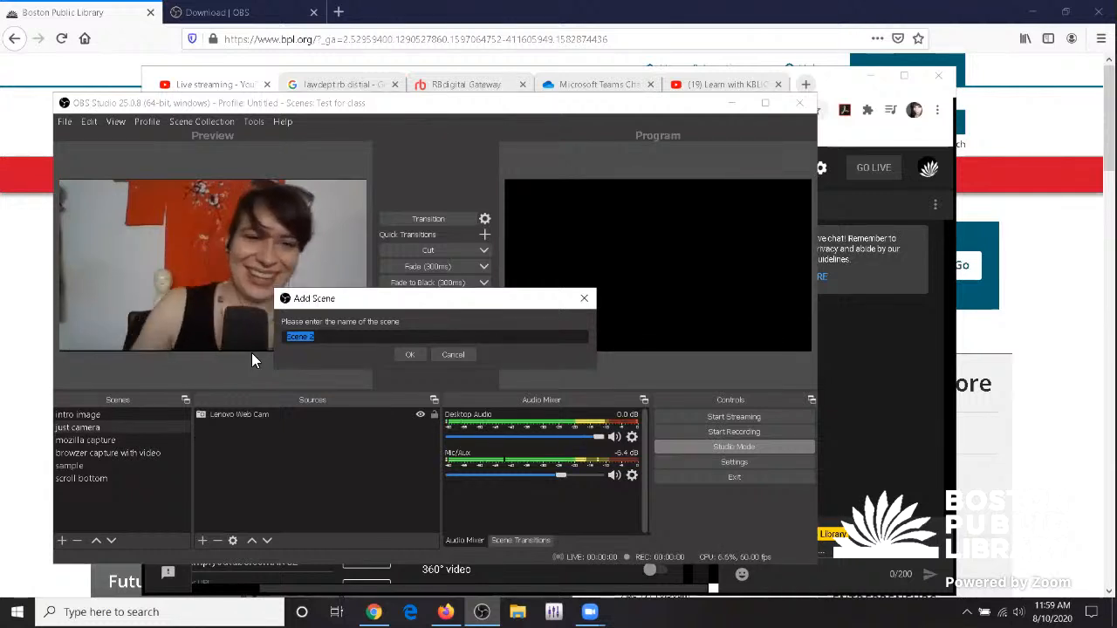
text(scroll scr)
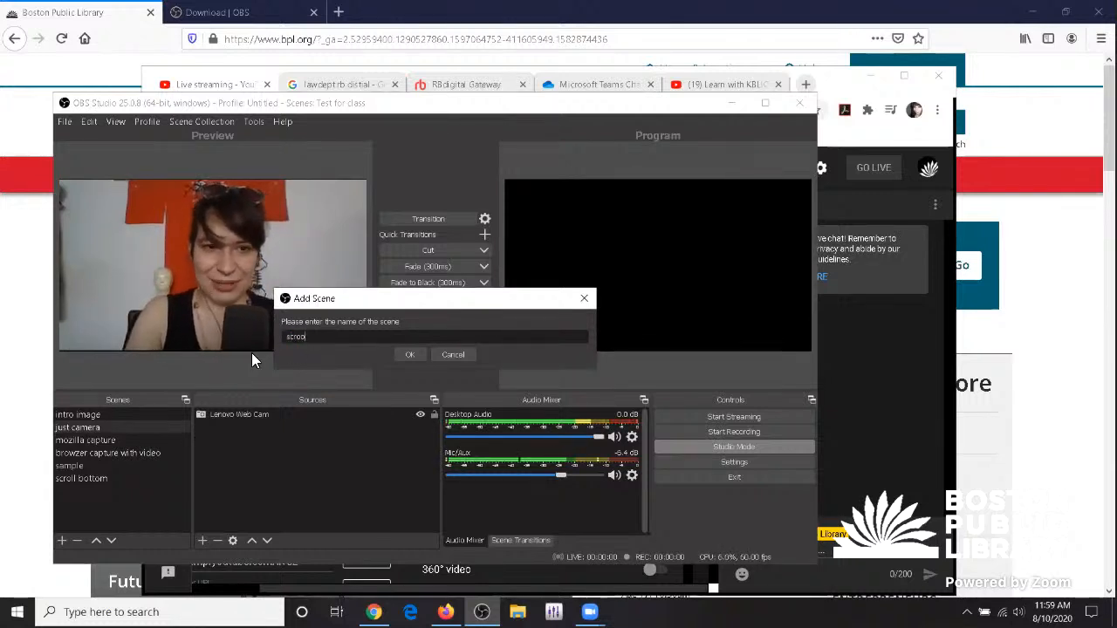
key(BackSpace)
key(BackSpace)
key(BackSpace)
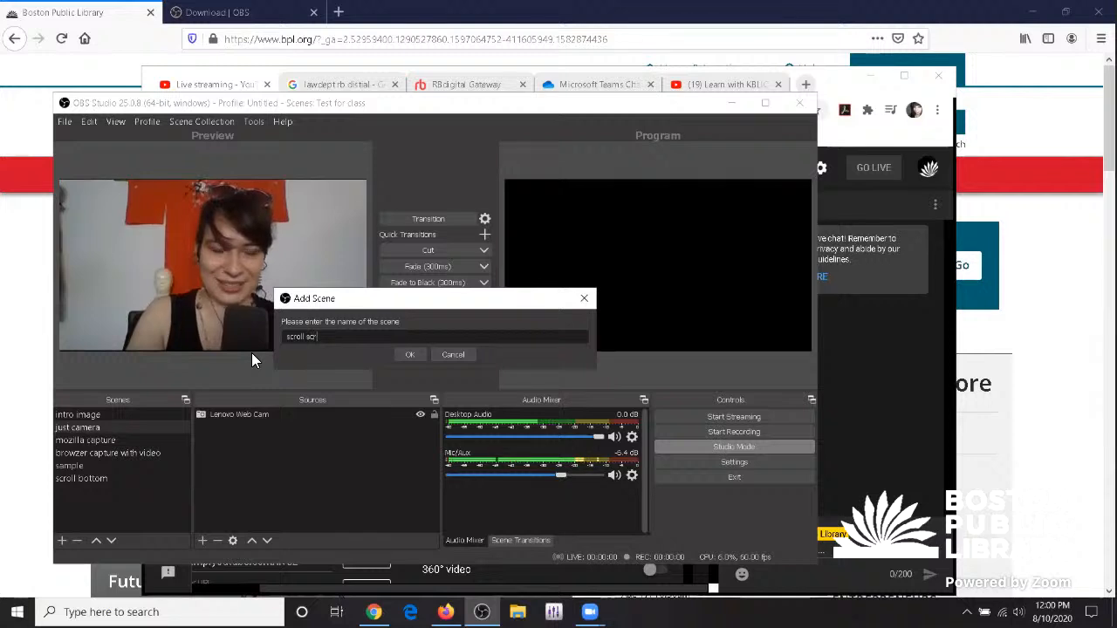
text(cr)
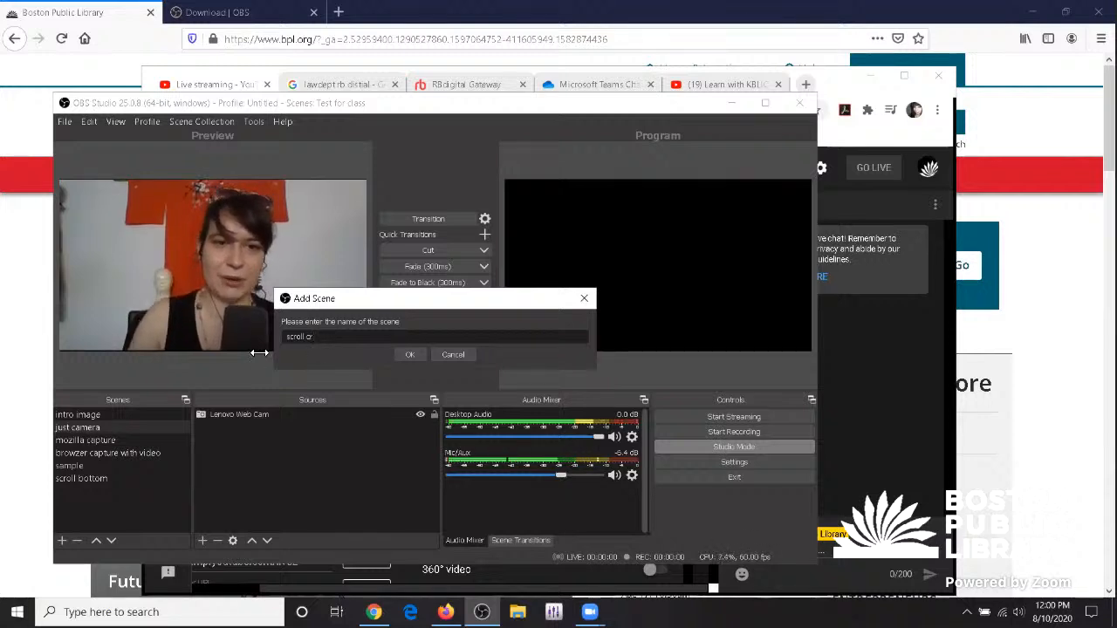
click(453, 354)
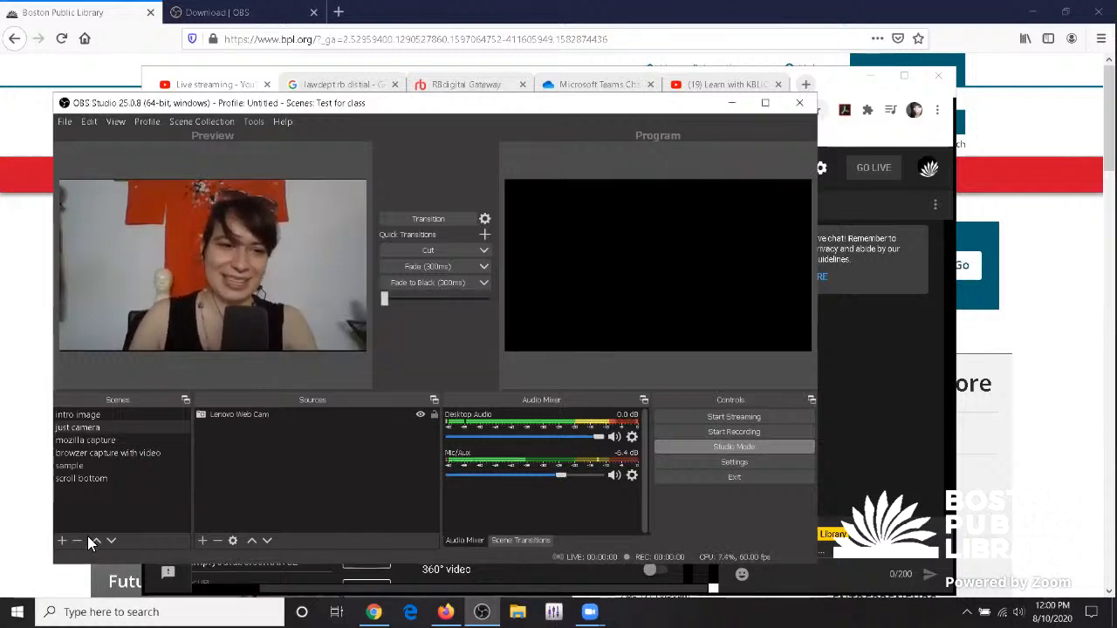
- Add a new scene named "scroll credit"
click(61, 542)
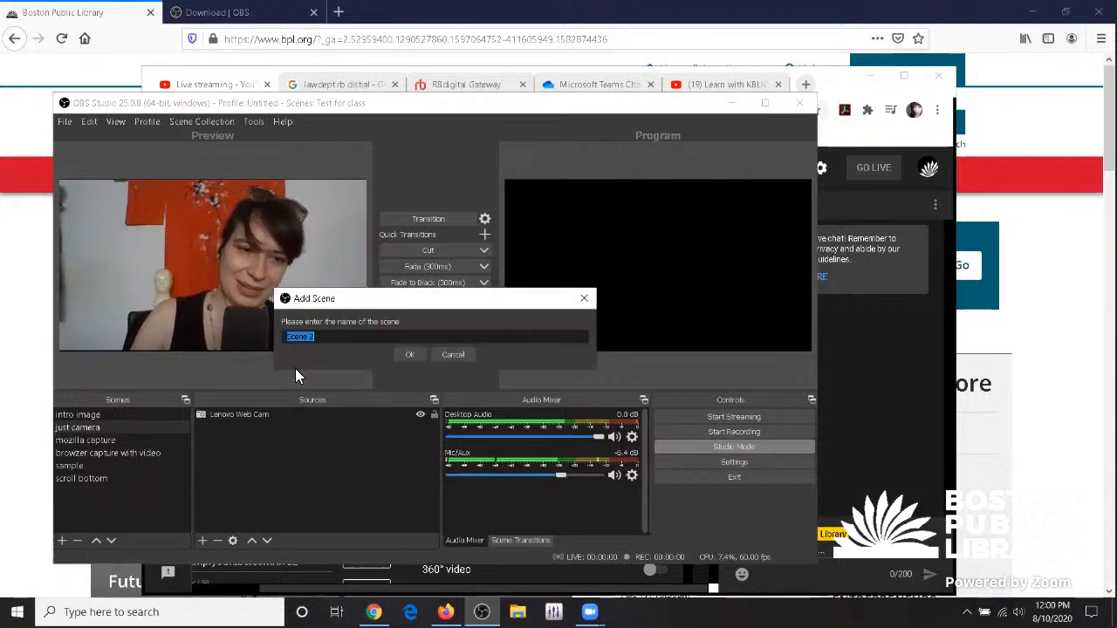
text(scroll s)
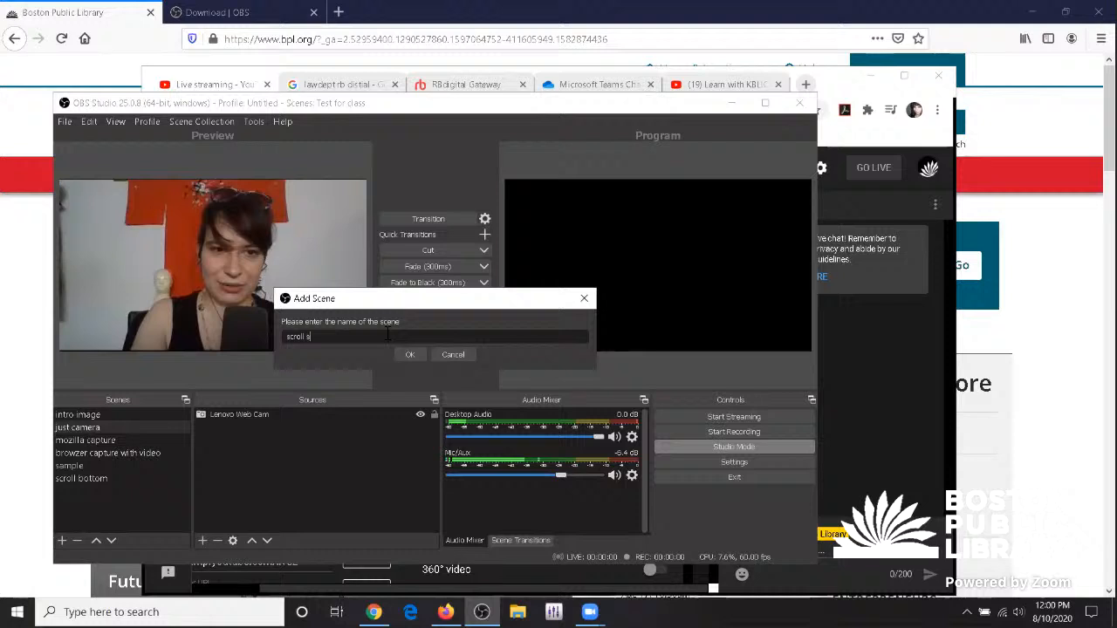
key(BackSpace)
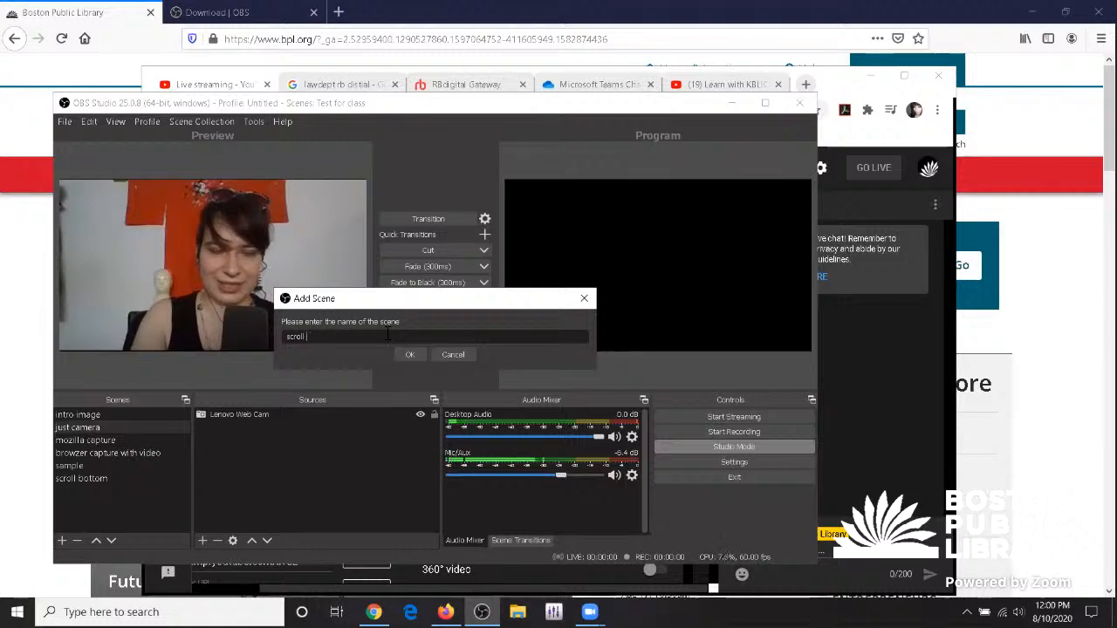
text(credit)
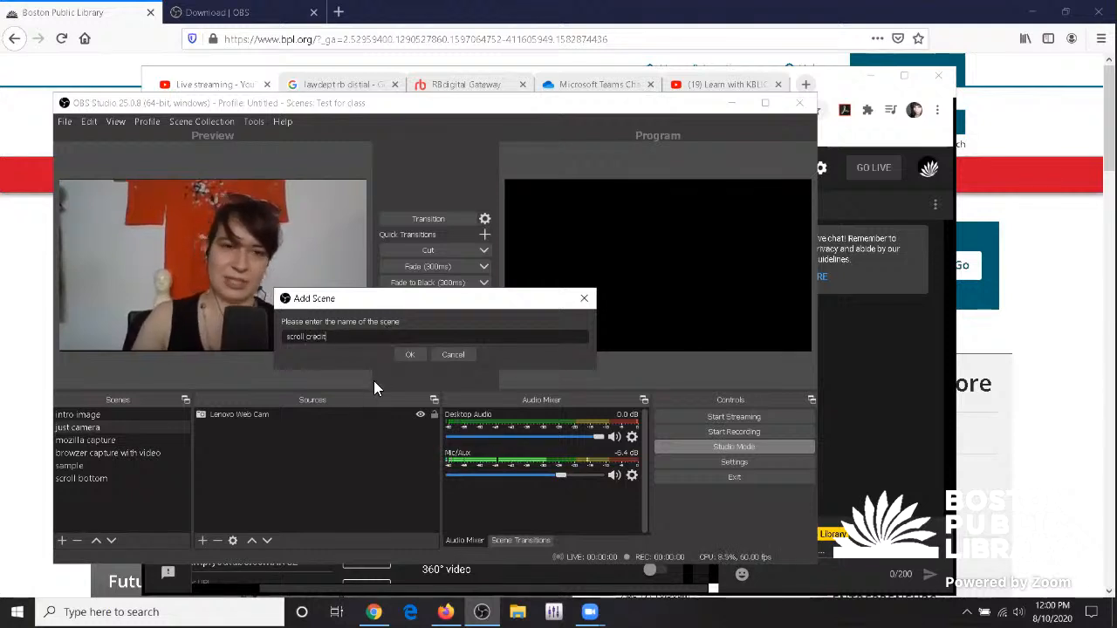
click(407, 354)
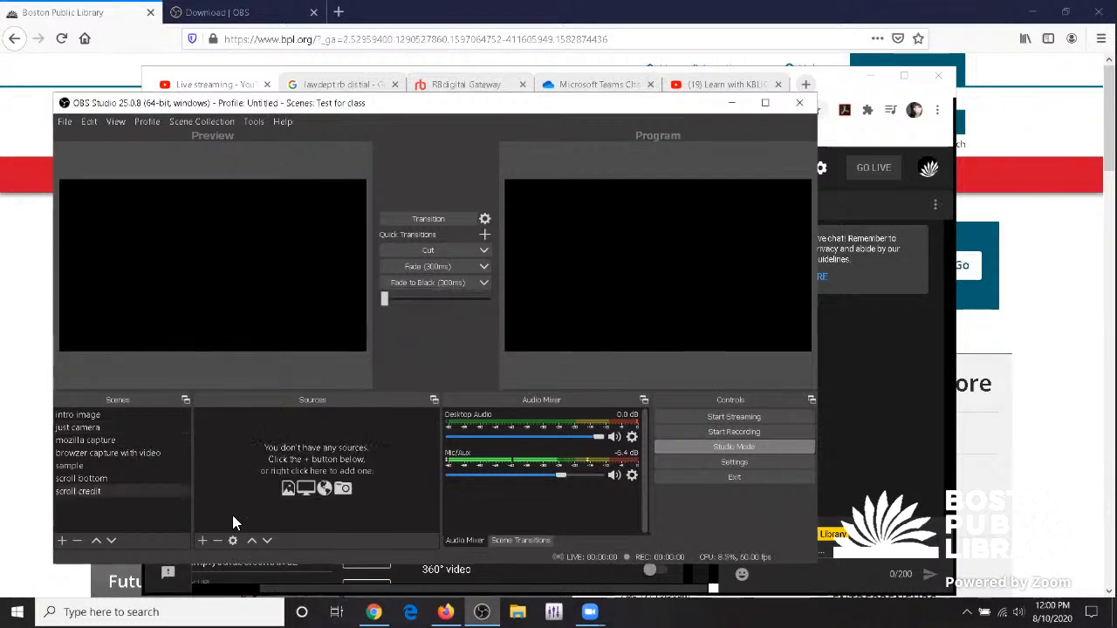
- Add a new Text (GDI+) source to the scroll credit scene and enable Read from file
click(202, 541)
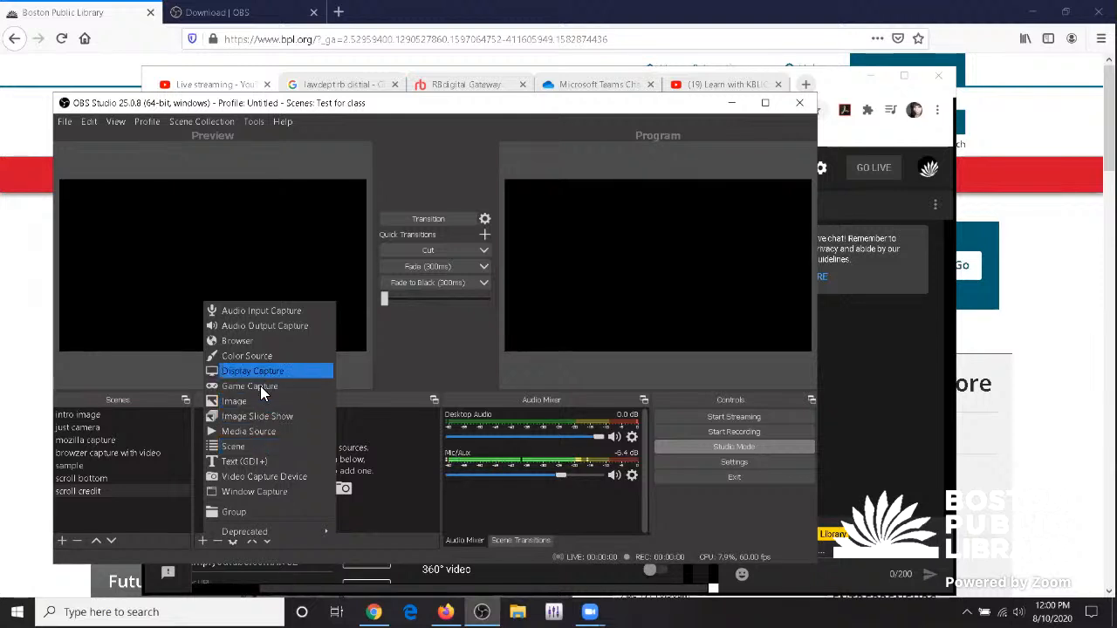
click(255, 461)
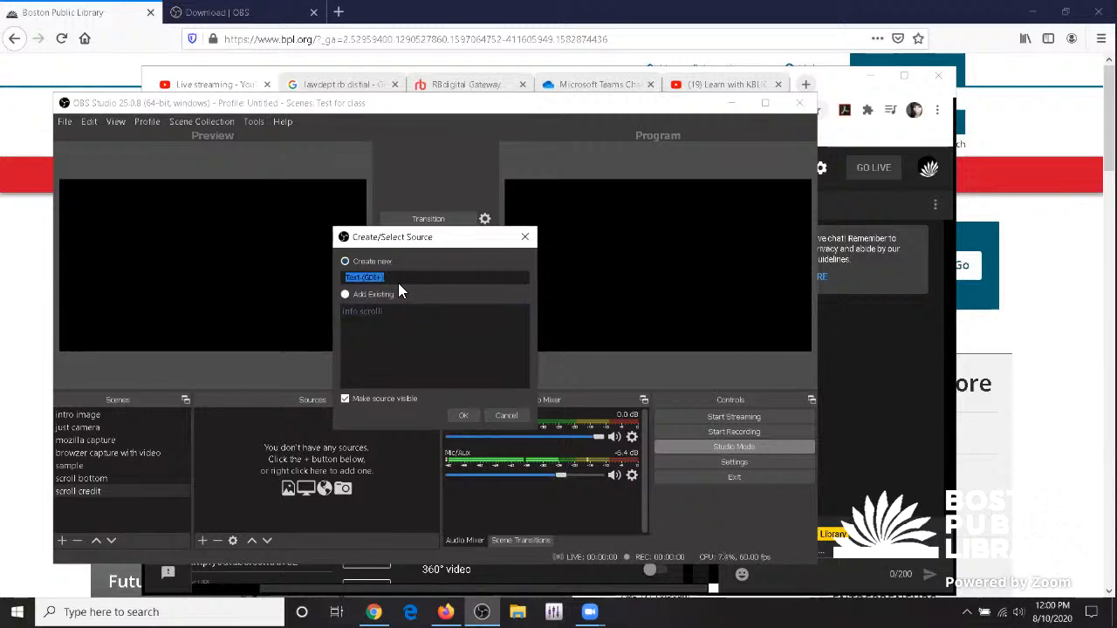
click(463, 415)
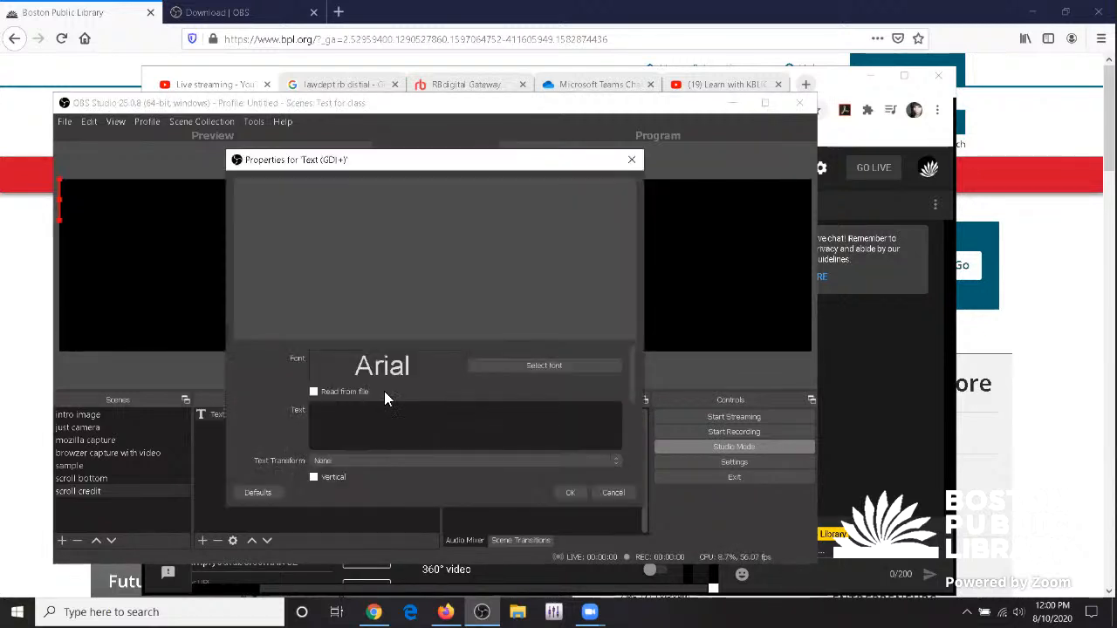
click(314, 392)
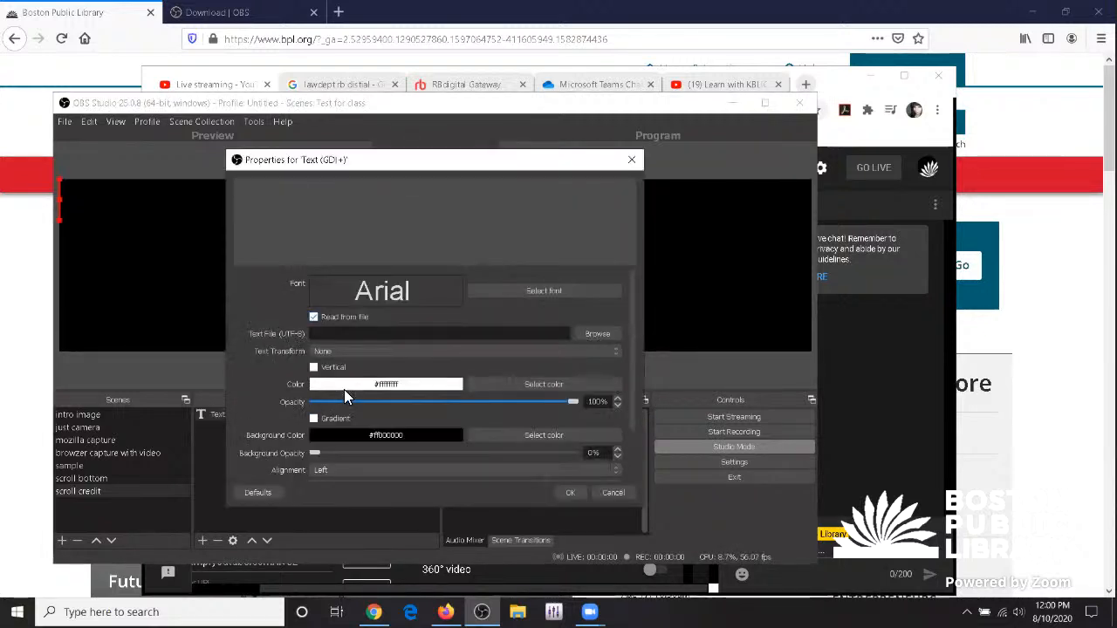
click(314, 318)
click(313, 318)
- Browse for the source's text file and search the 64bit folder for .txt files
click(609, 337)
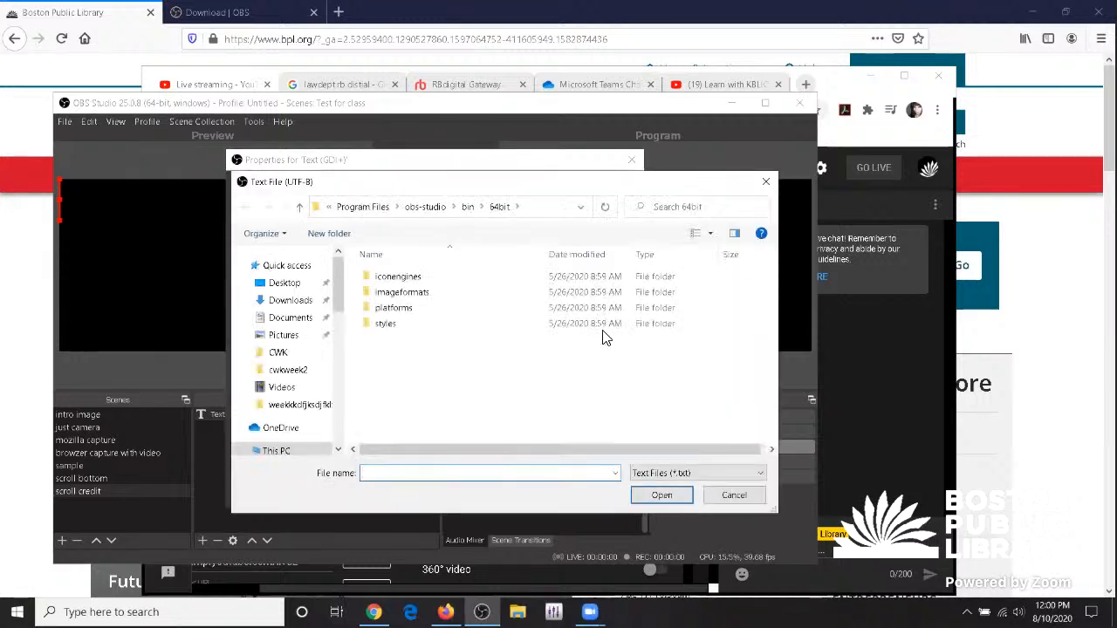
click(663, 207)
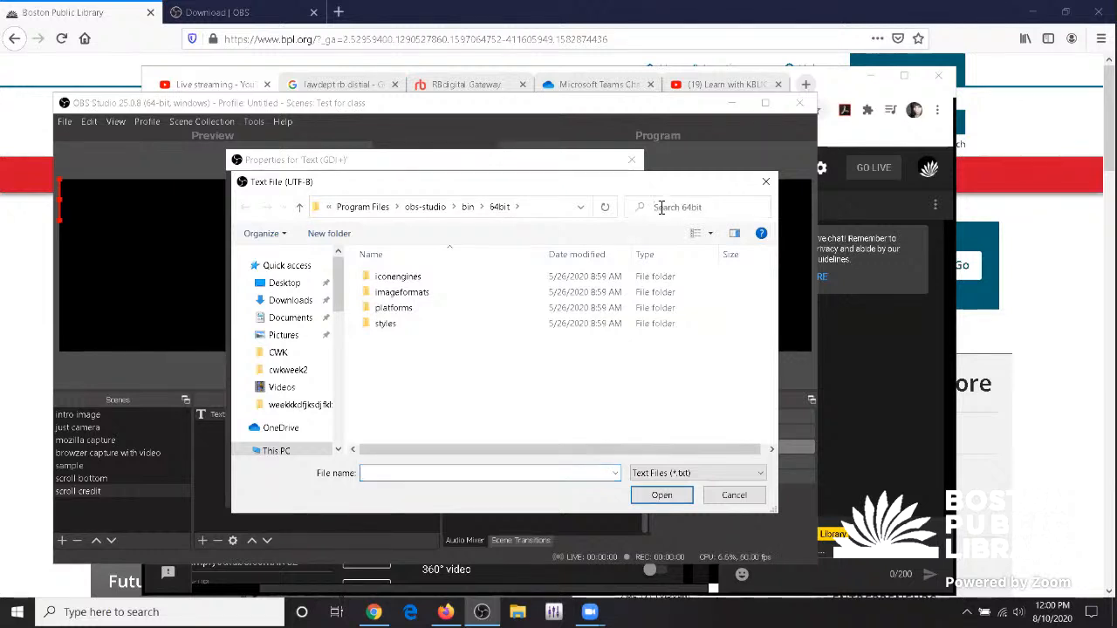
text(t)
key(BackSpace)
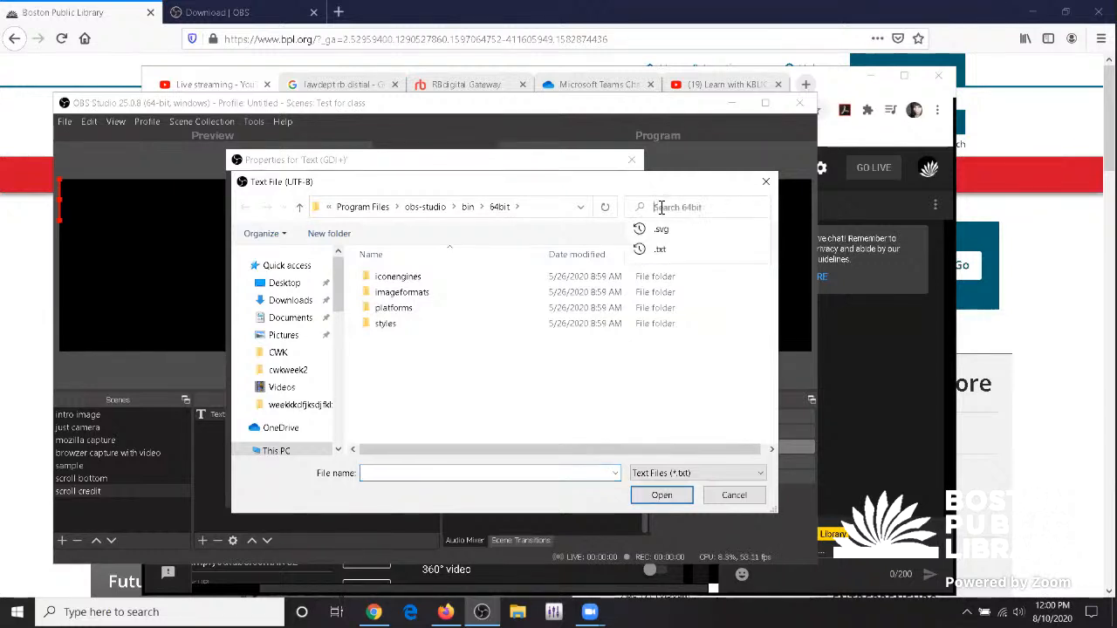
text(.)
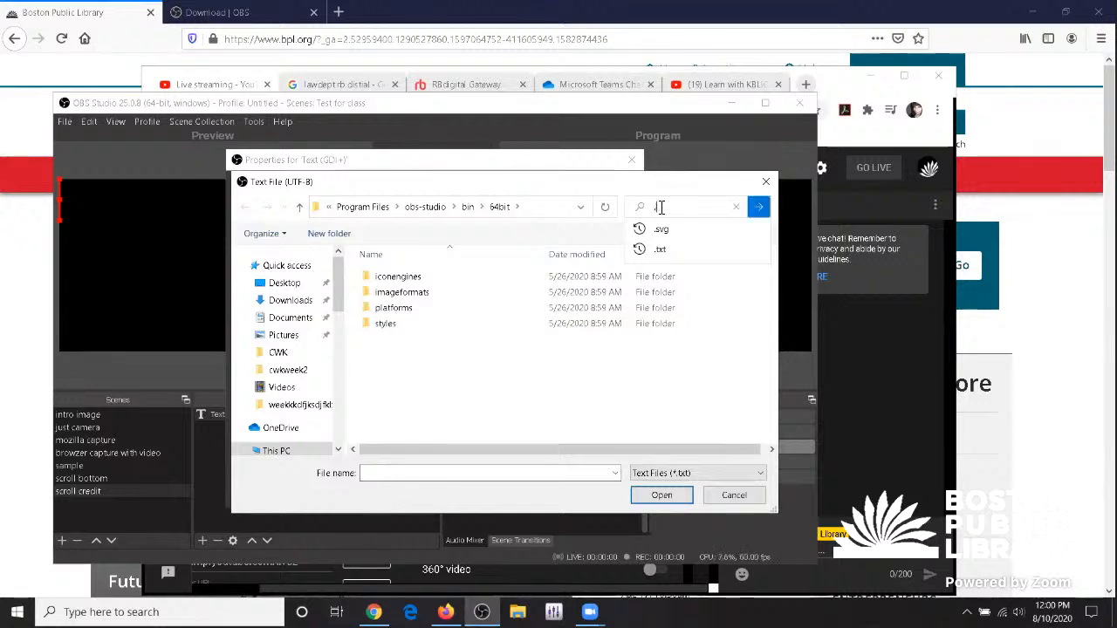
click(721, 251)
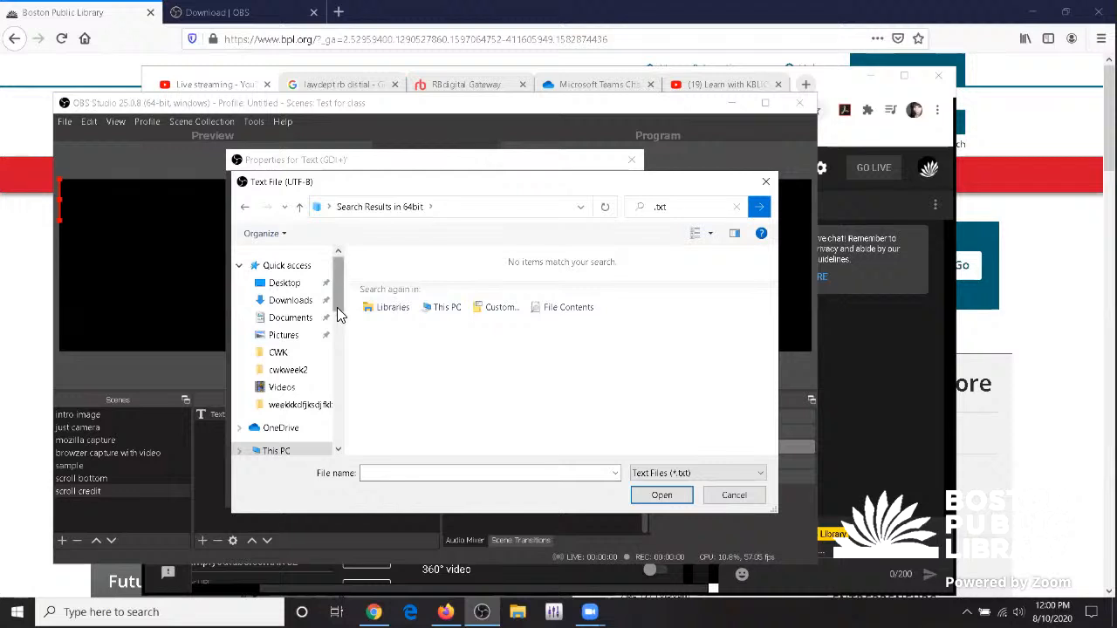
- Search the USB Drive (D:) for .txt files and load 3dprintclass as the source's text file
scroll(324, 320, down, 3)
click(314, 339)
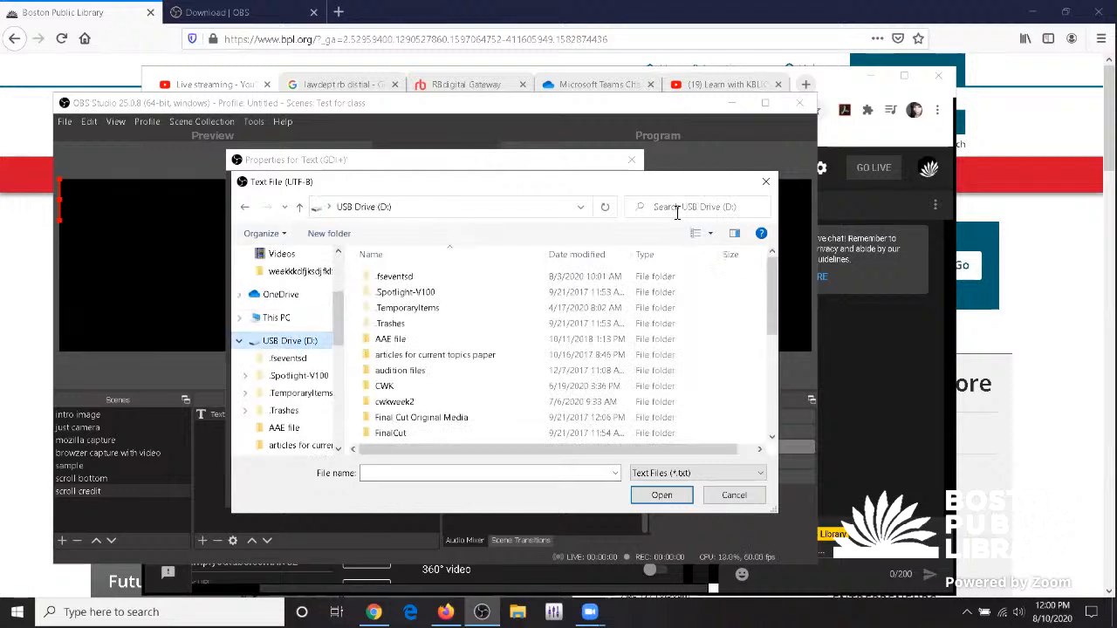
click(721, 205)
text(.)
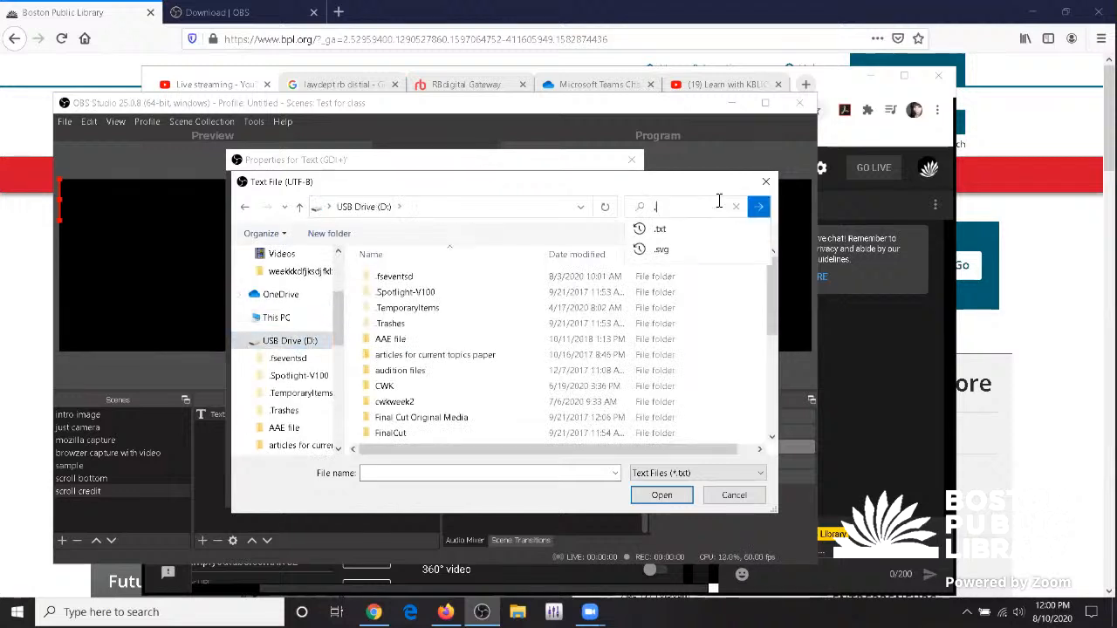
text(txt)
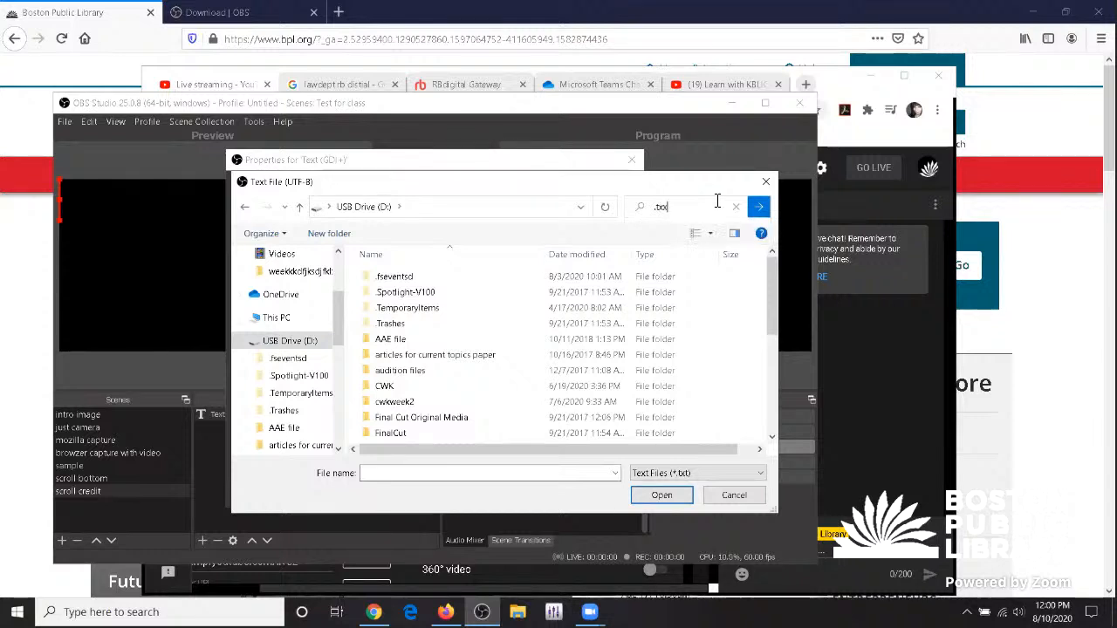
key(BackSpace)
text(t)
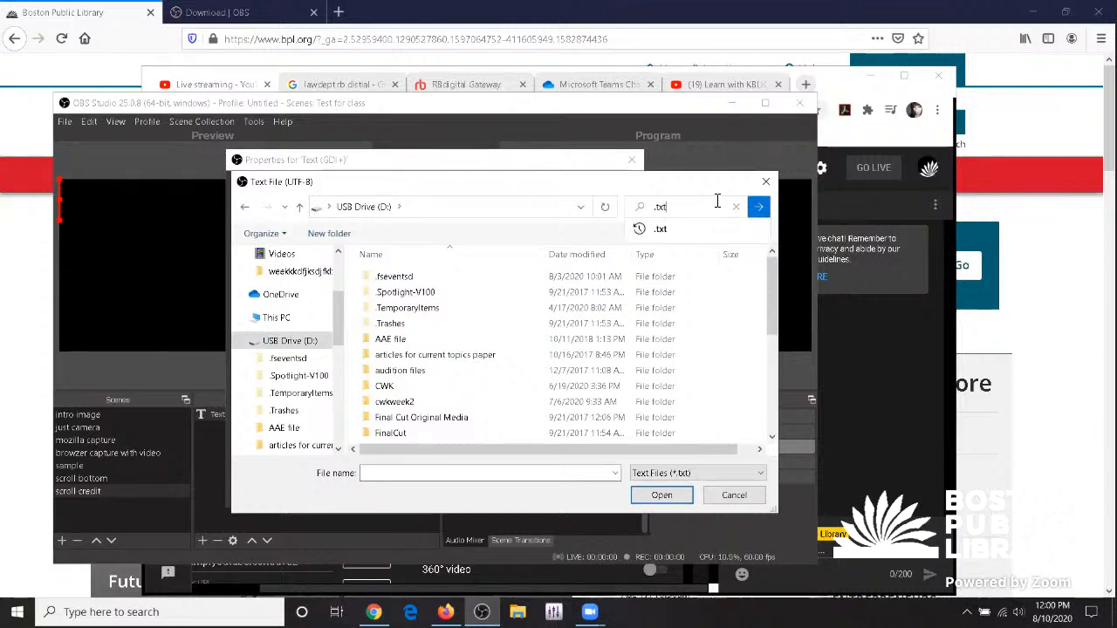
click(678, 228)
click(515, 273)
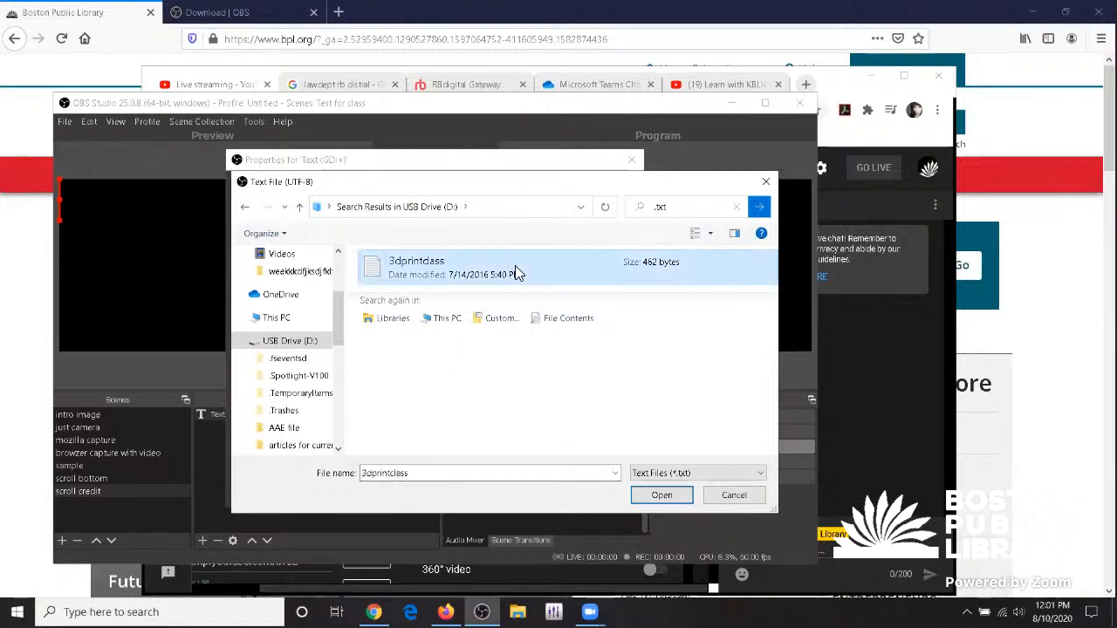
click(655, 503)
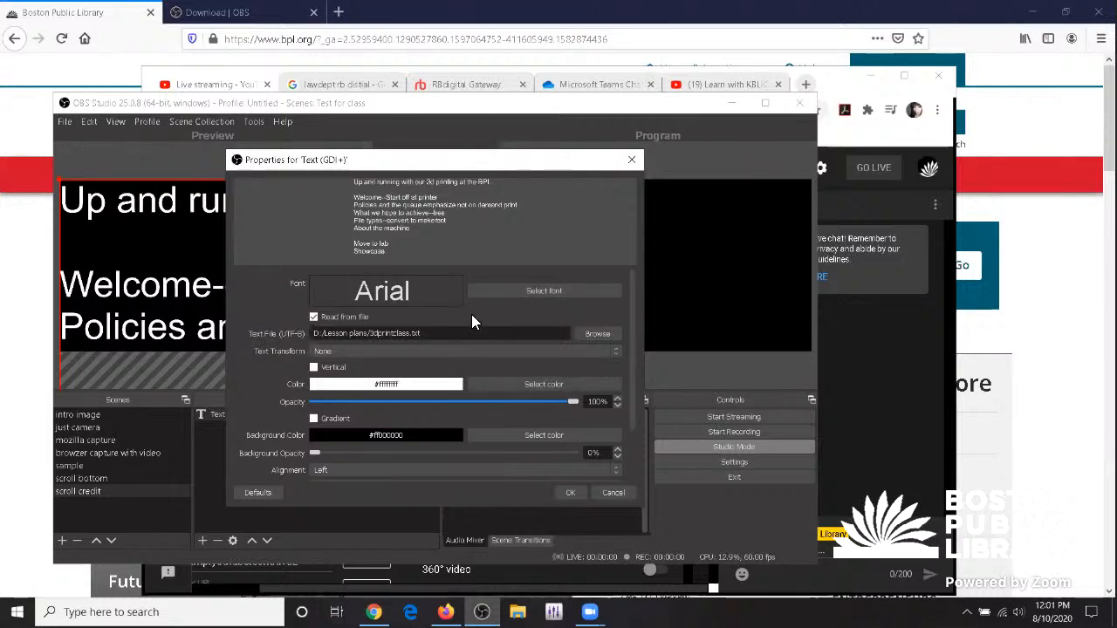
- Set the text source's font to Mongolian Baiti Regular, size 14
click(525, 294)
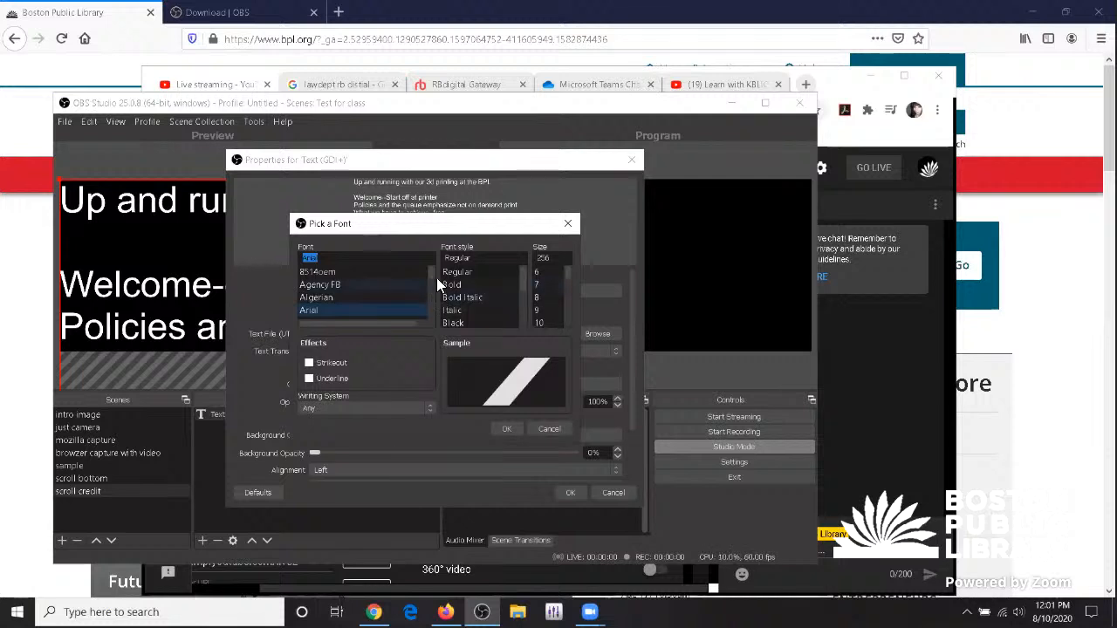
drag(429, 275, 432, 296)
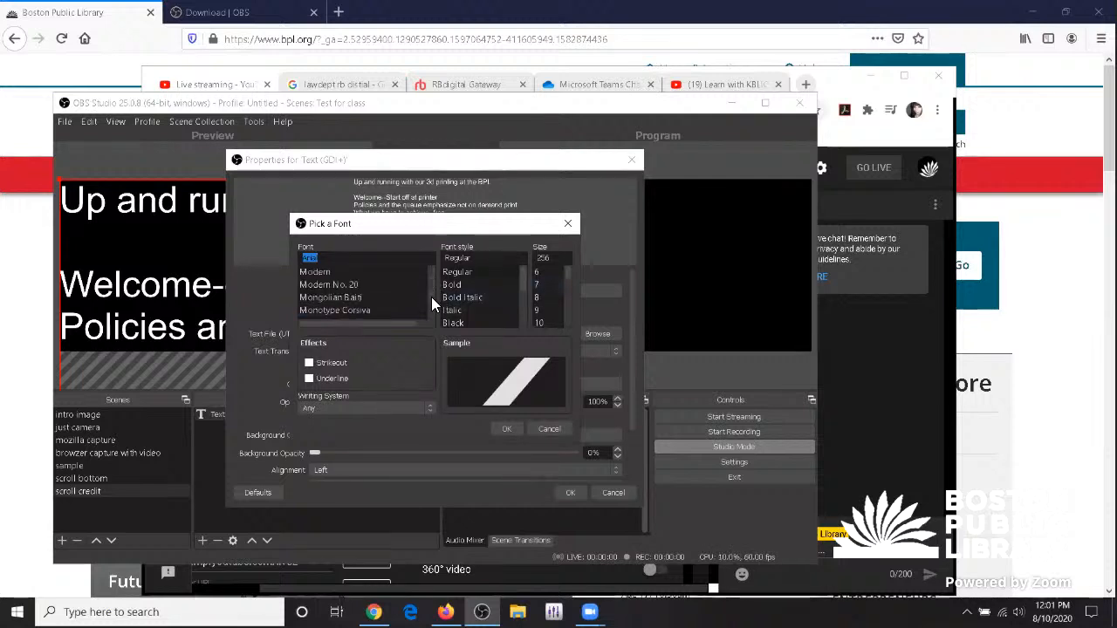
click(379, 296)
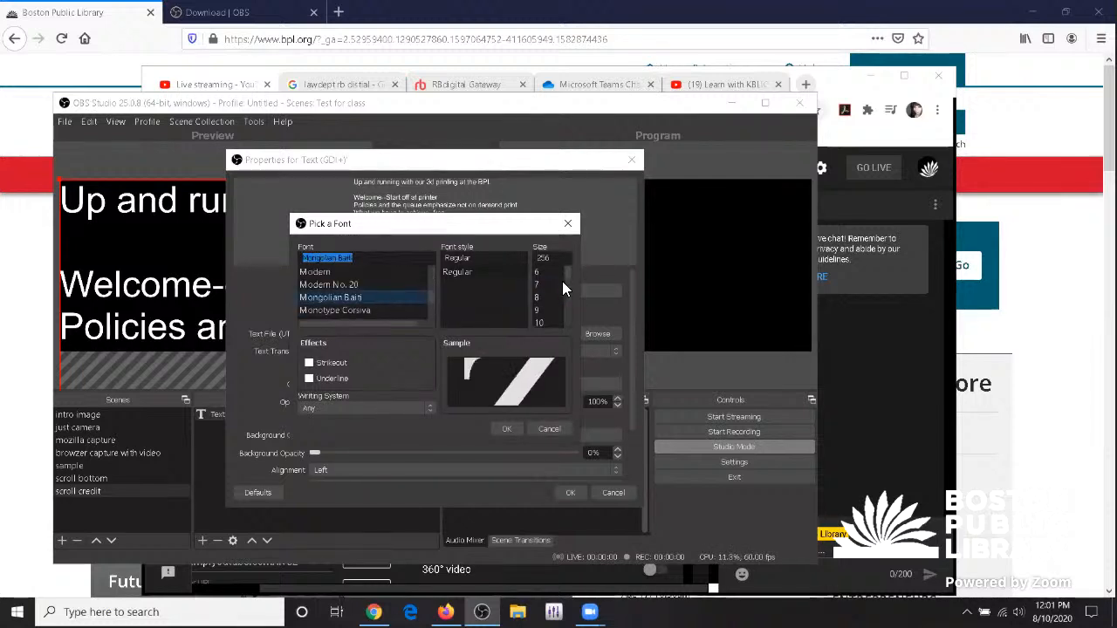
drag(569, 271, 569, 295)
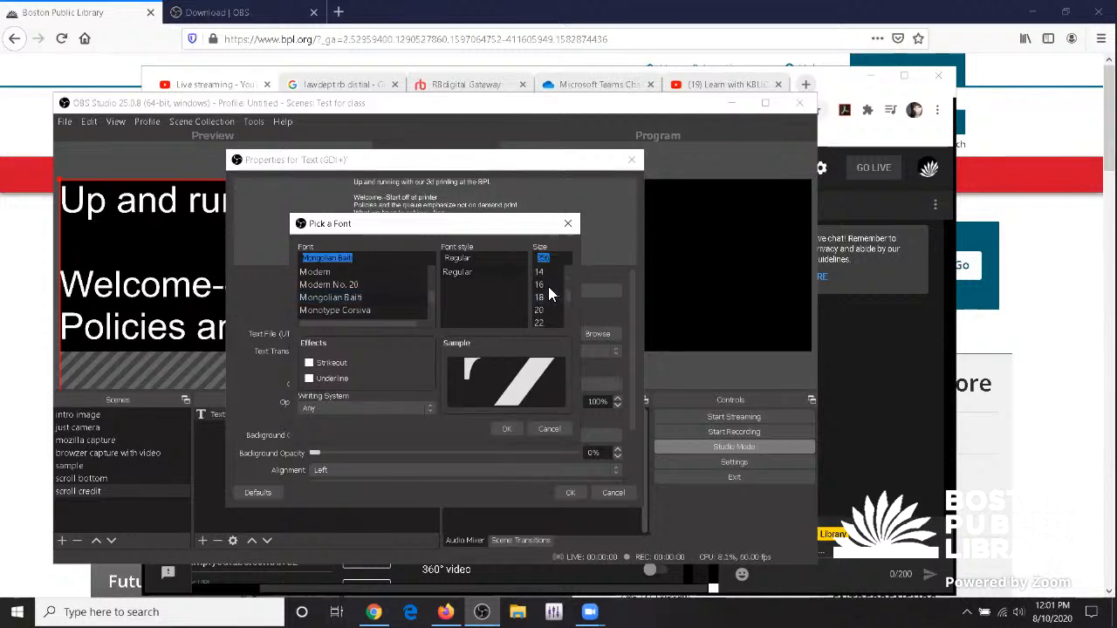
click(540, 285)
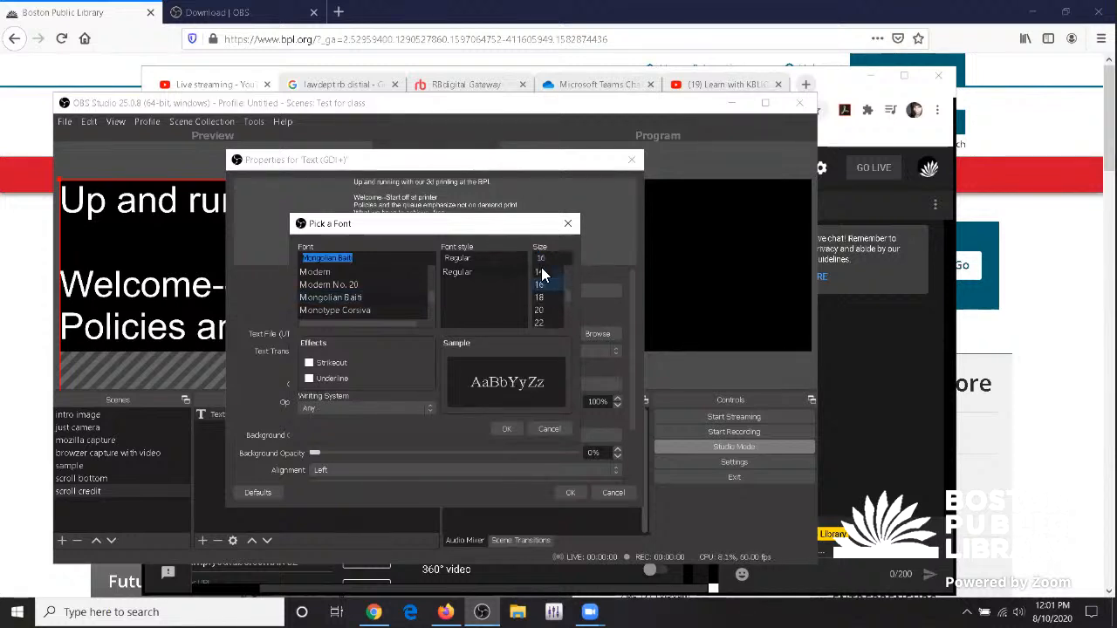
click(542, 272)
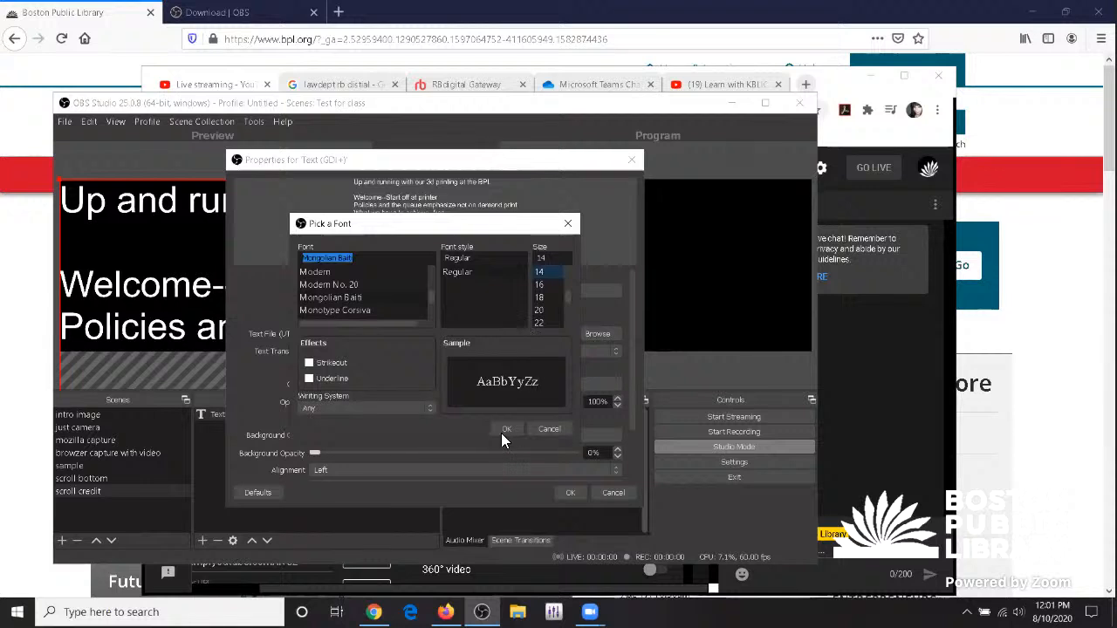
click(504, 430)
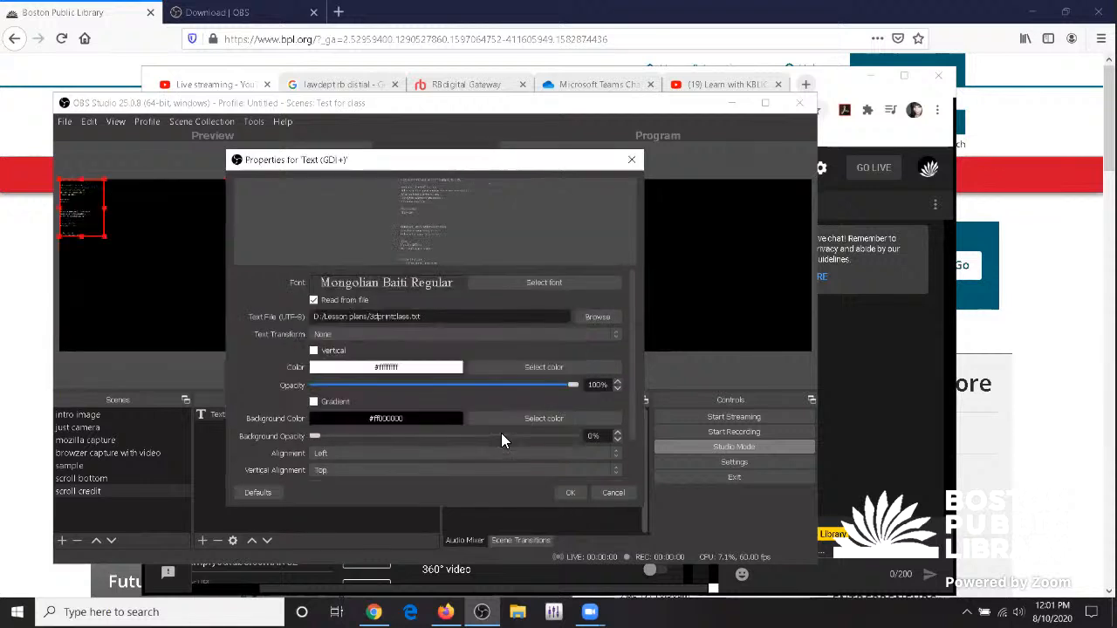
- Set the text source's Mongolian Baiti font size to 48
click(570, 284)
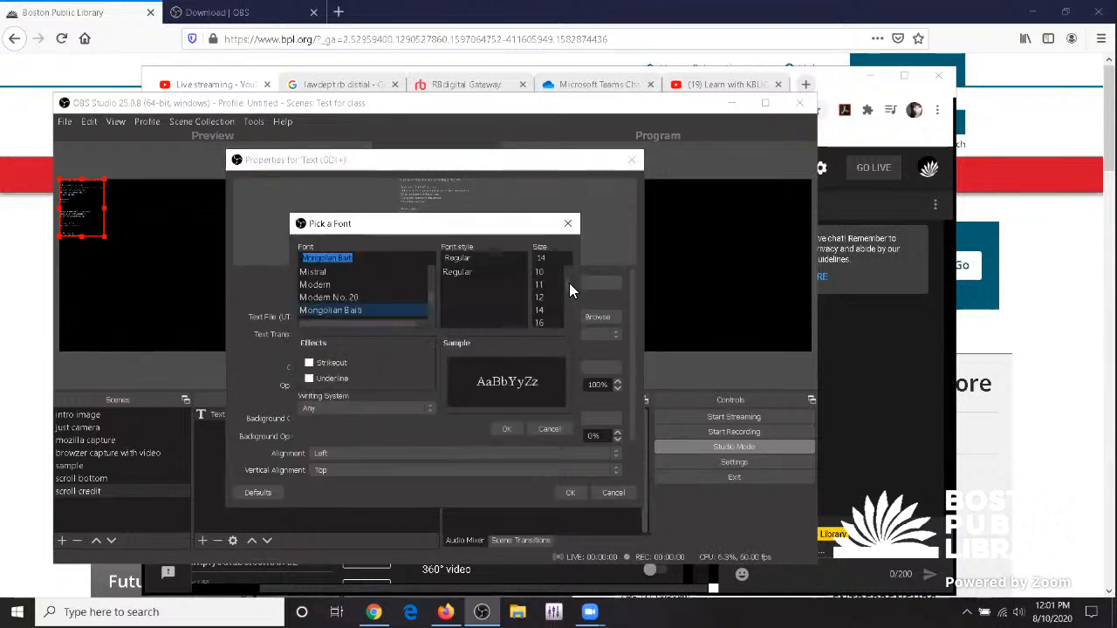
click(567, 293)
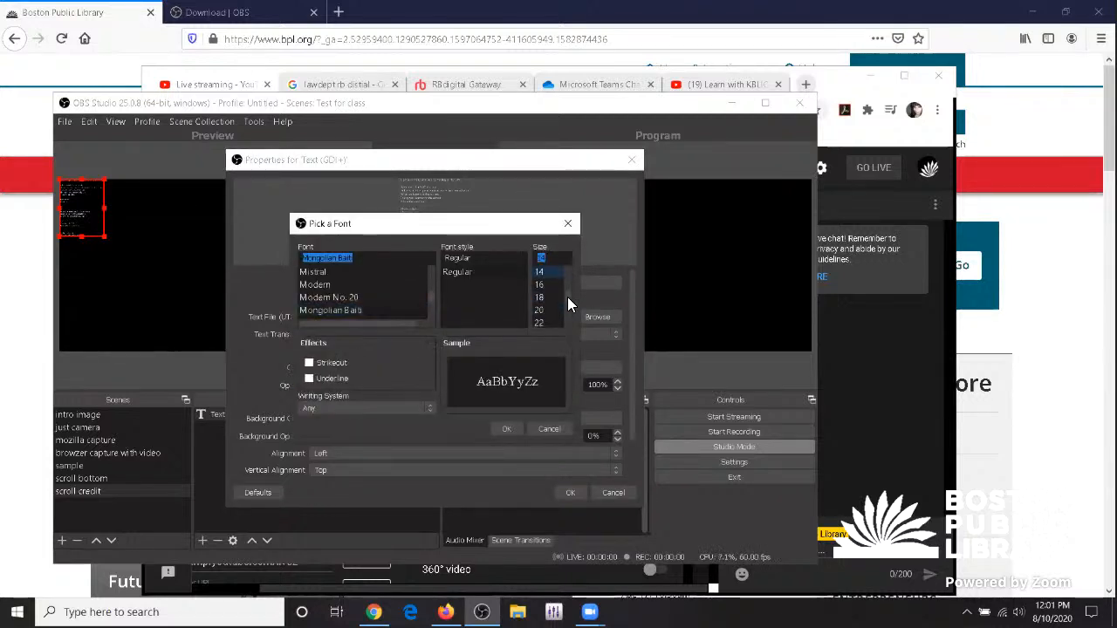
scroll(558, 316, down, 1)
click(542, 311)
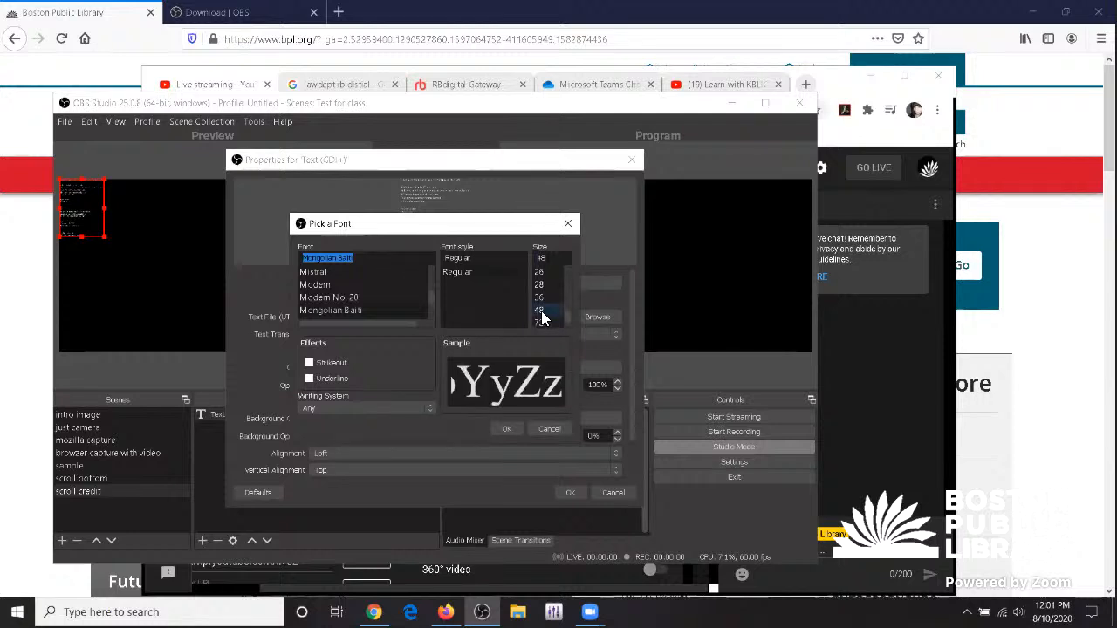
click(508, 428)
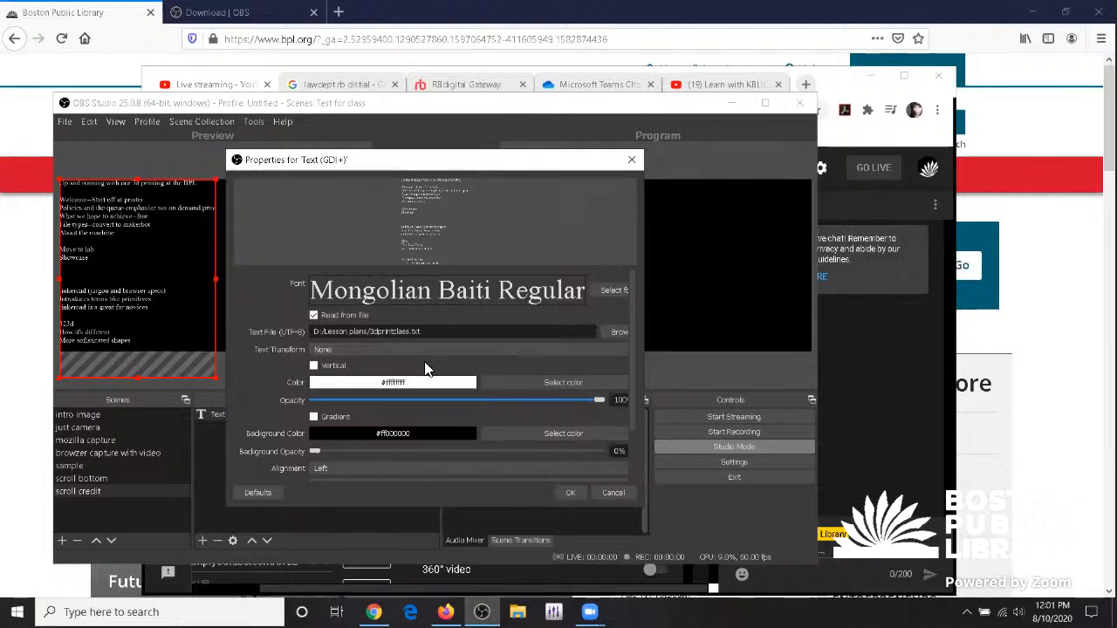
- Set the text source's background color to pink #ff007f, accept its properties, and move the text slightly to the right in the preview
scroll(419, 419, down, 2)
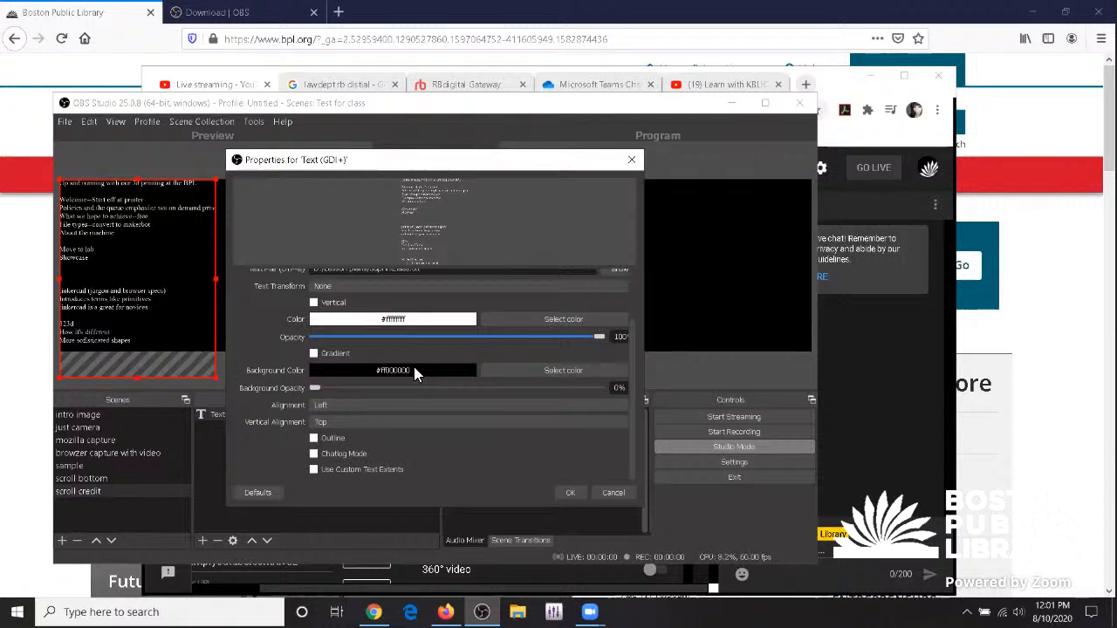
click(587, 371)
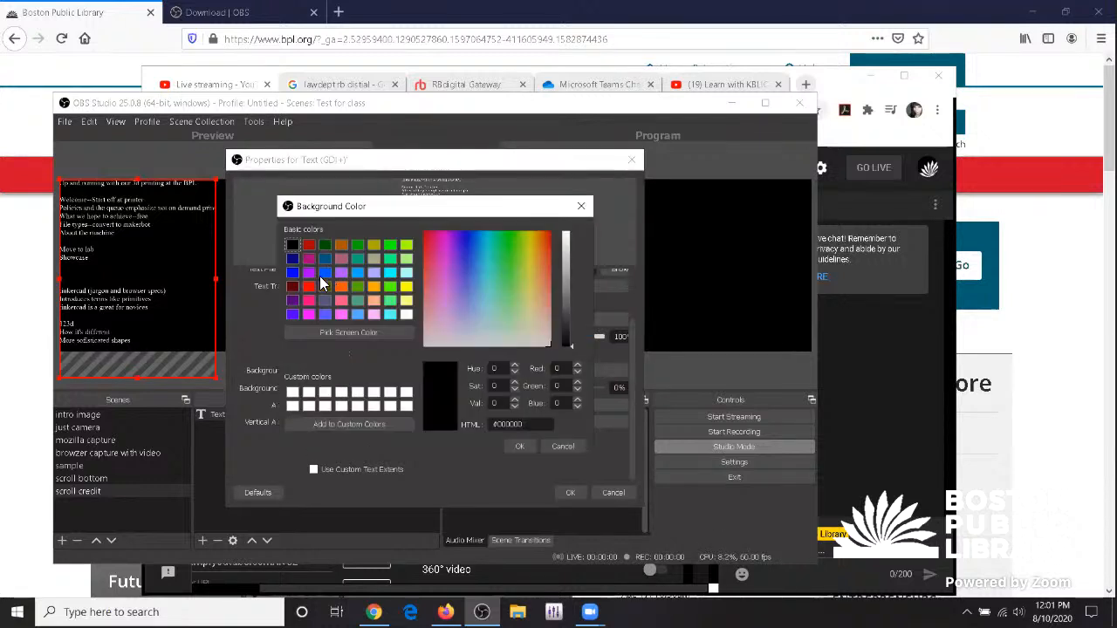
click(306, 303)
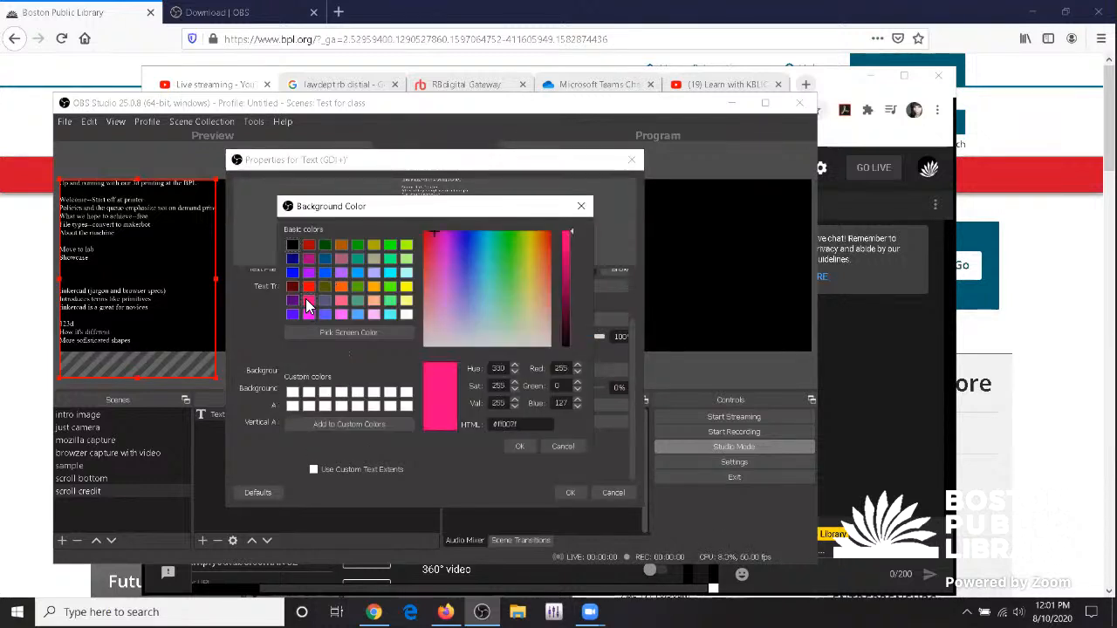
click(519, 448)
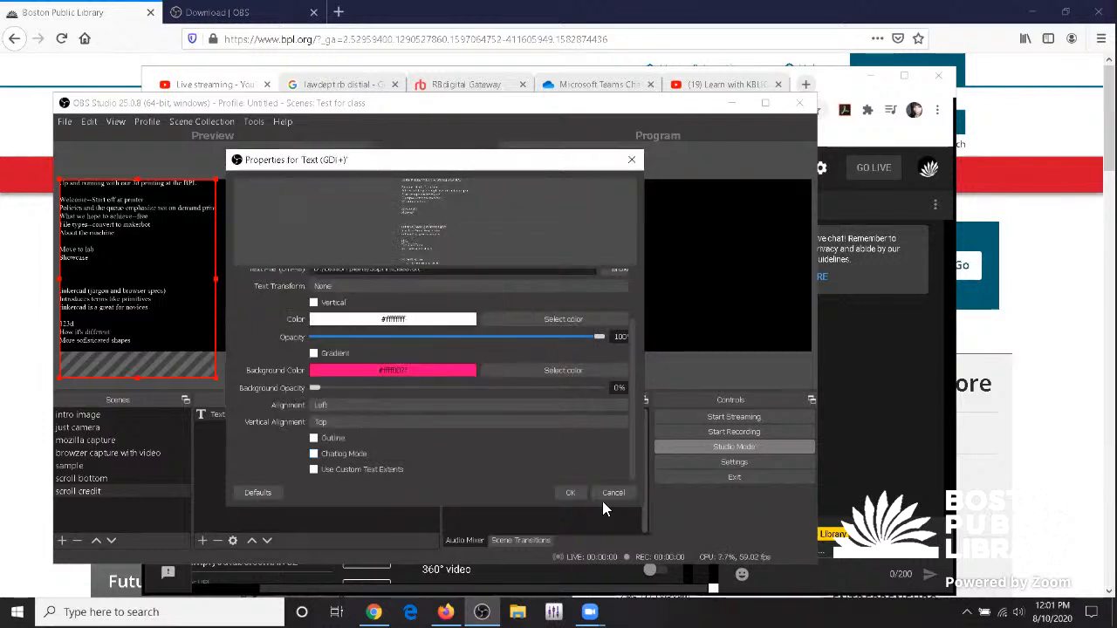
click(569, 494)
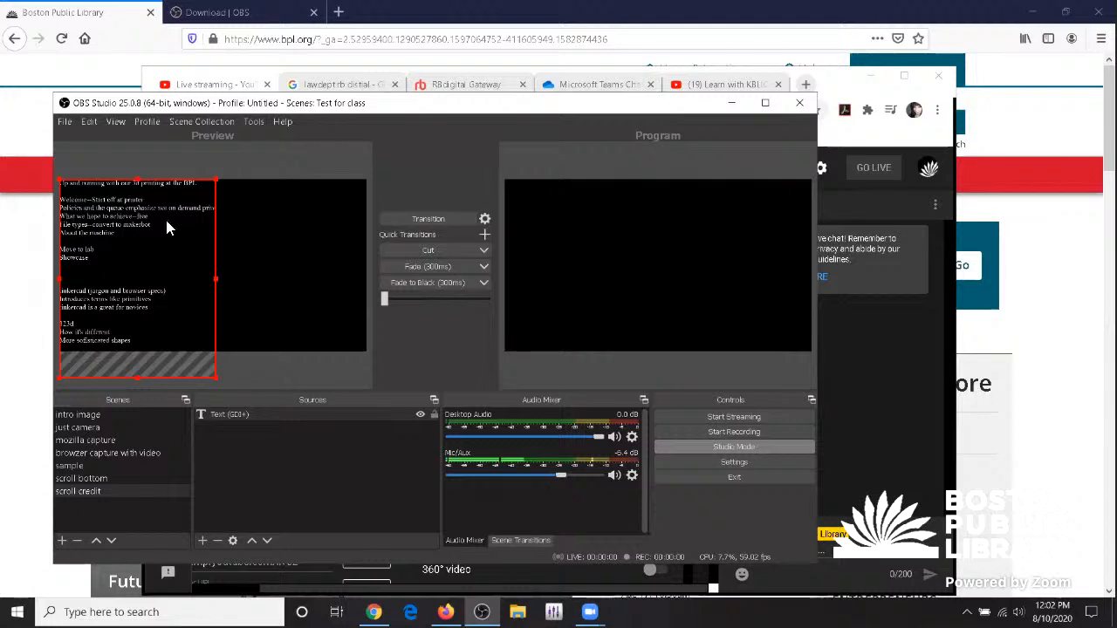
drag(117, 199, 150, 202)
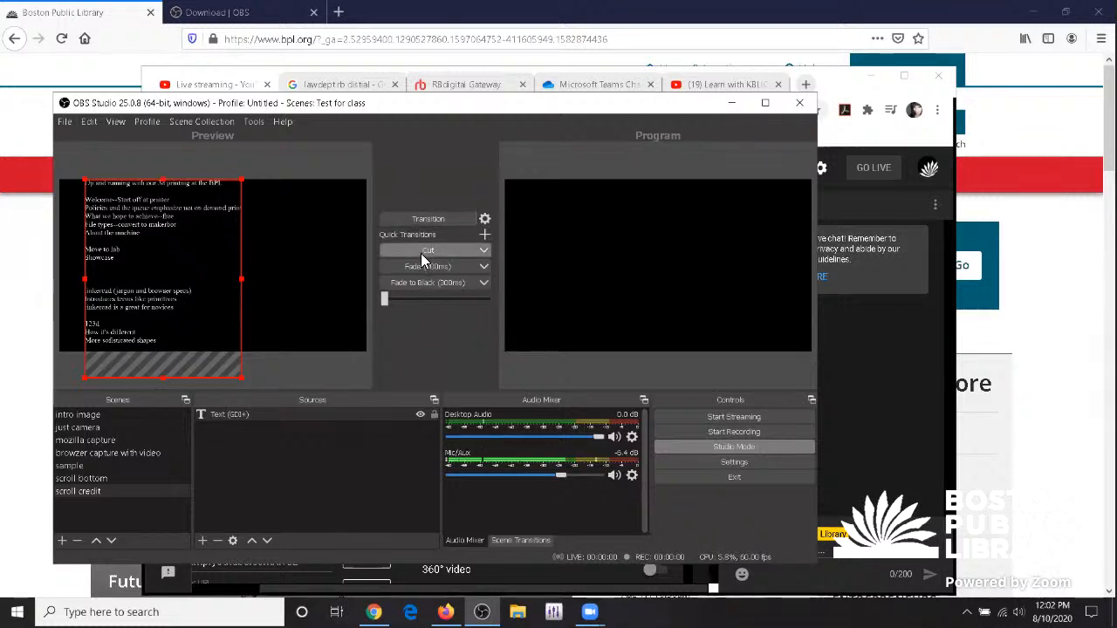
- Add a Scroll filter named "vert scroll" to the text source in the scroll credit scene
click(235, 414)
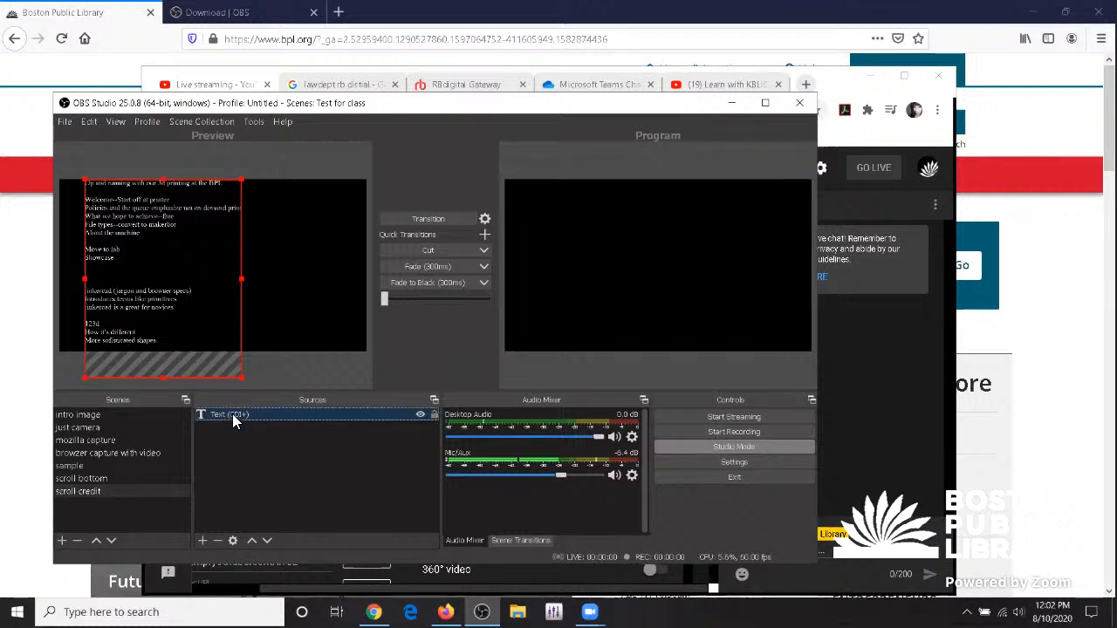
right_click(232, 414)
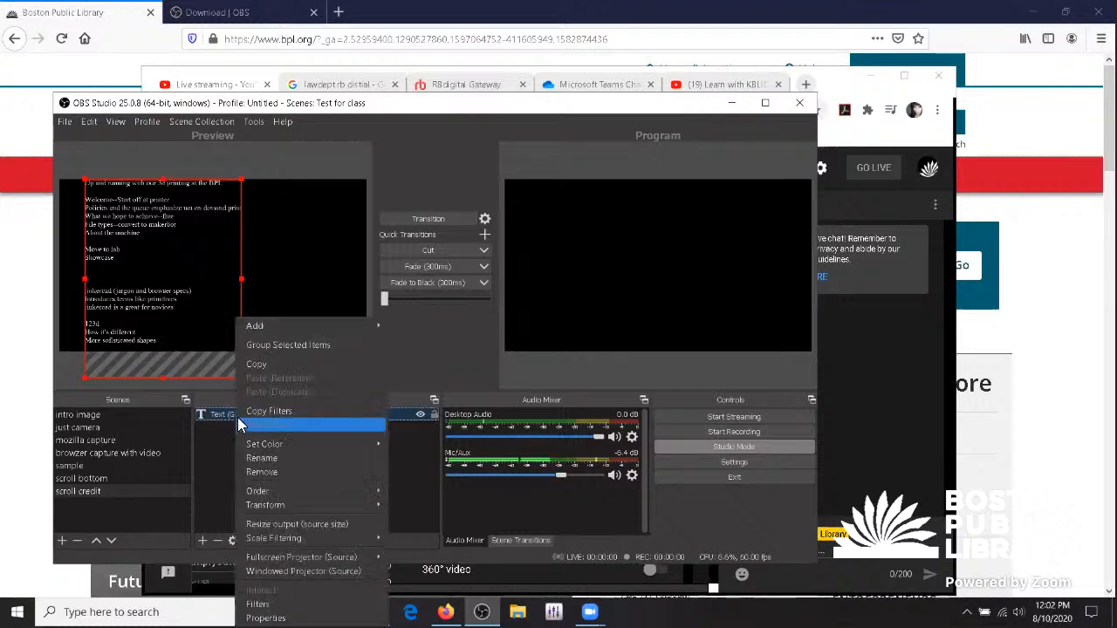
click(303, 605)
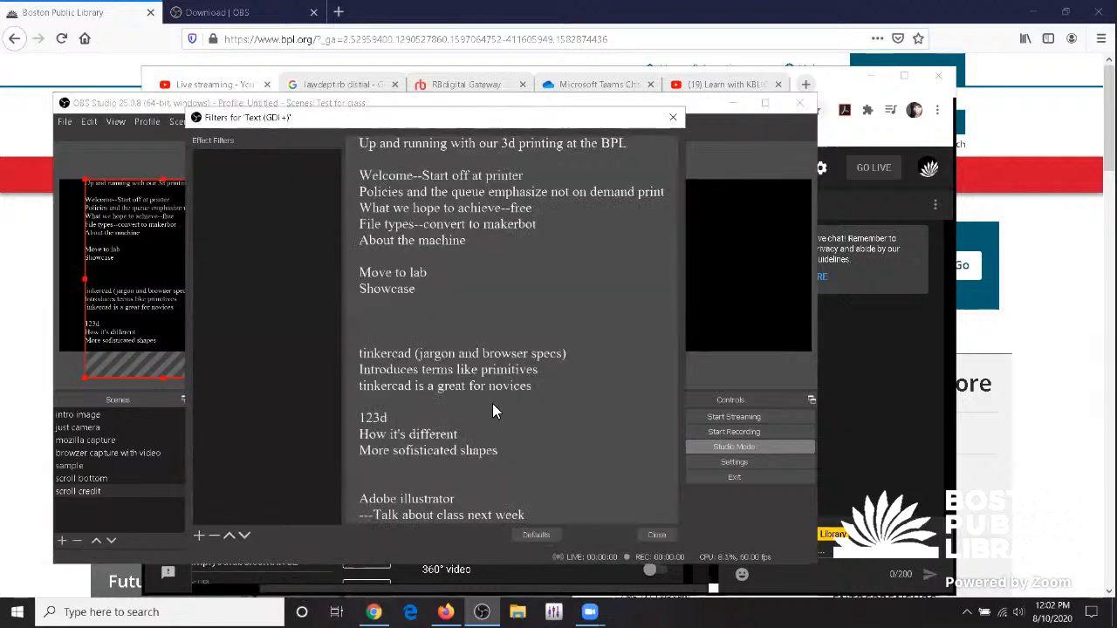
click(197, 537)
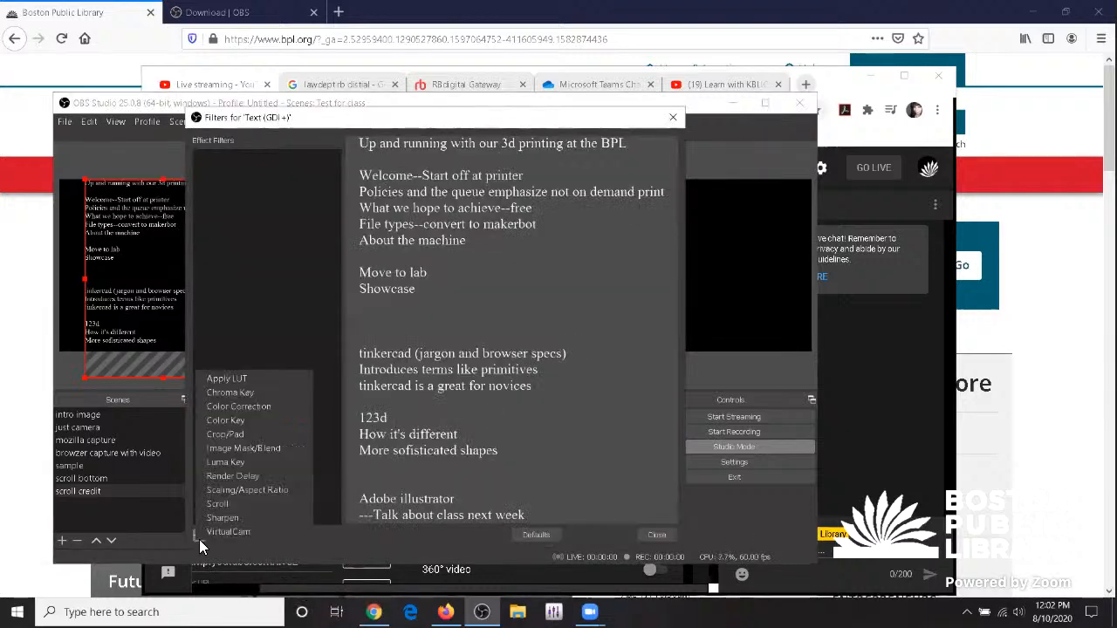
click(231, 503)
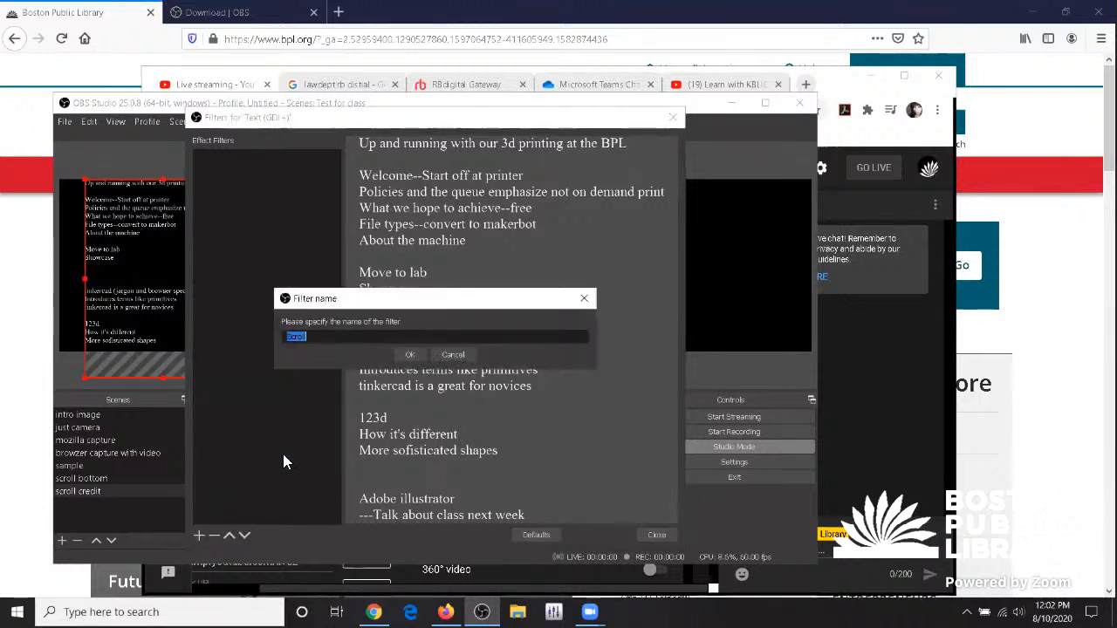
text(vert scroll)
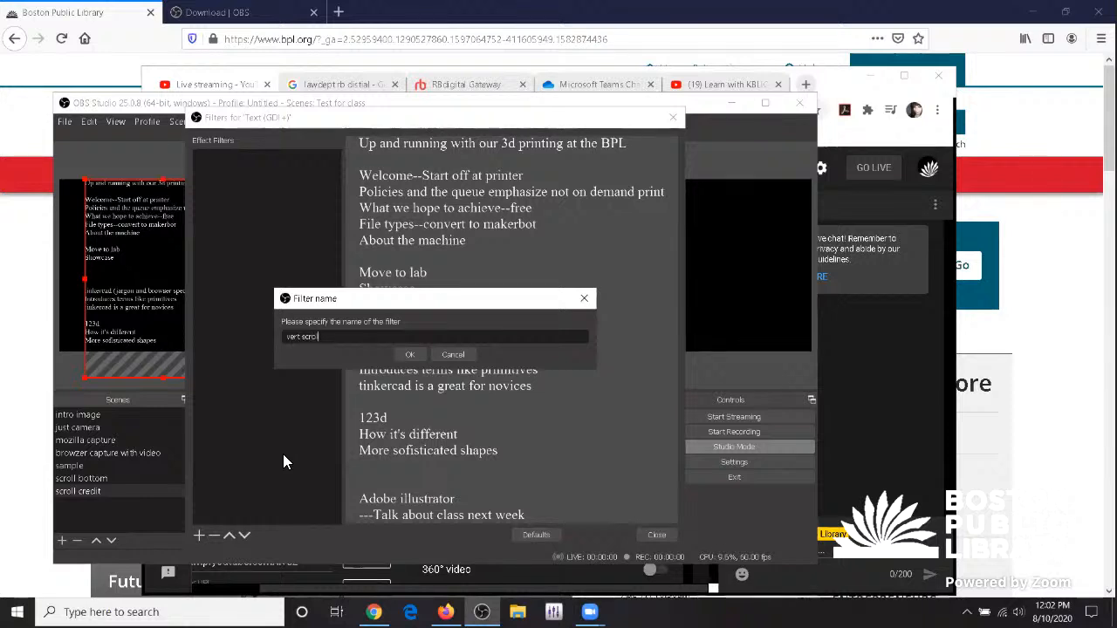
click(416, 355)
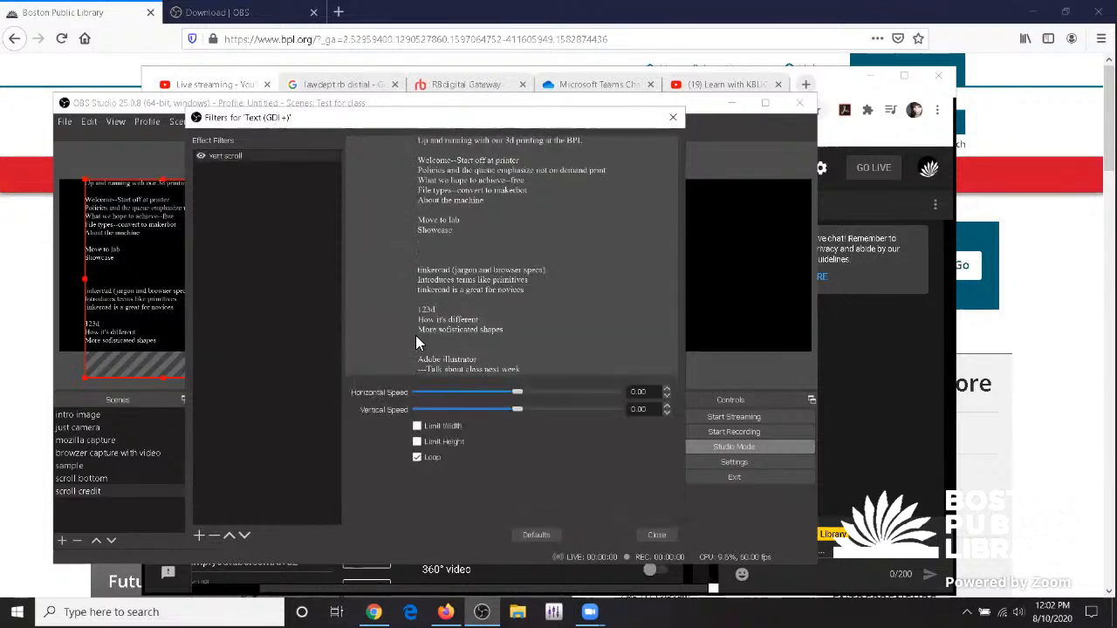
- Set the vert scroll filter's vertical speed to 195, compare the scrolling without and with Loop, and leave Loop enabled
drag(514, 407, 552, 408)
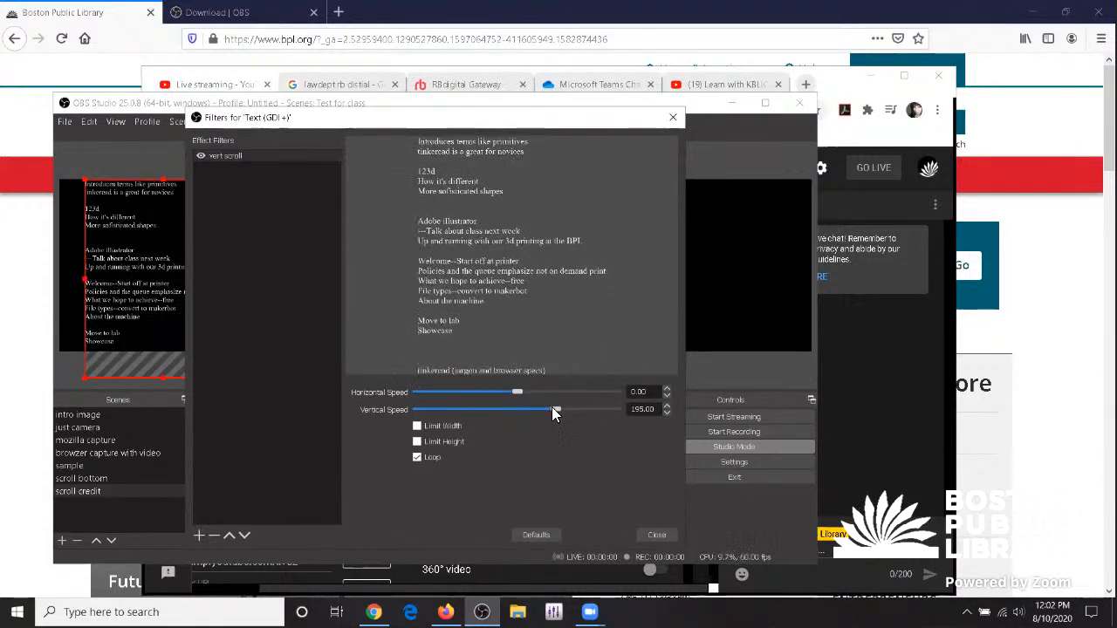
click(416, 456)
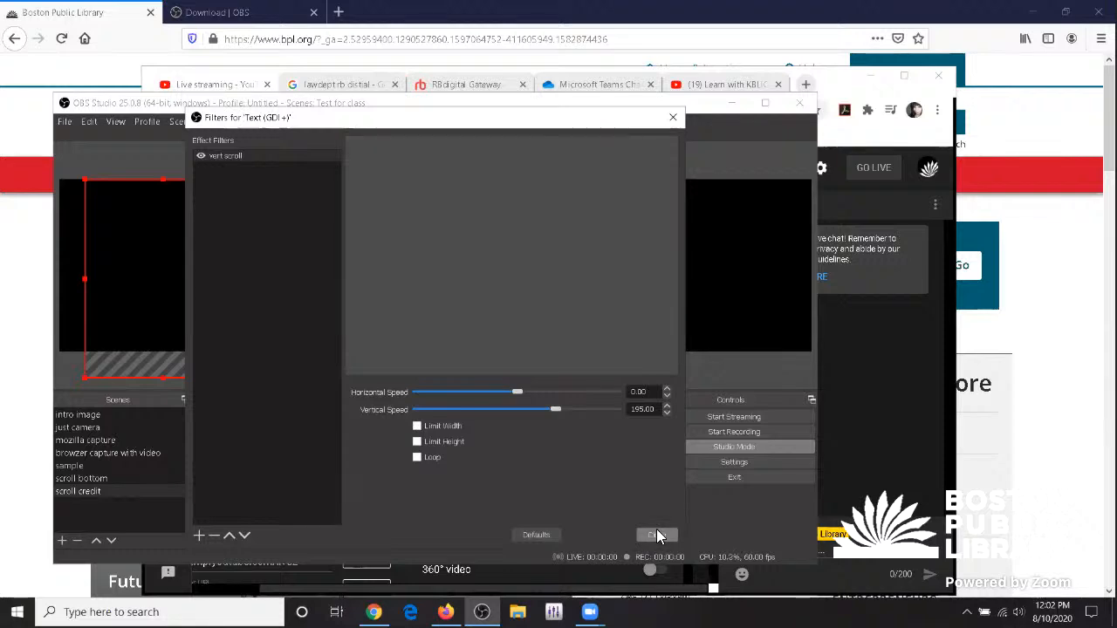
click(418, 458)
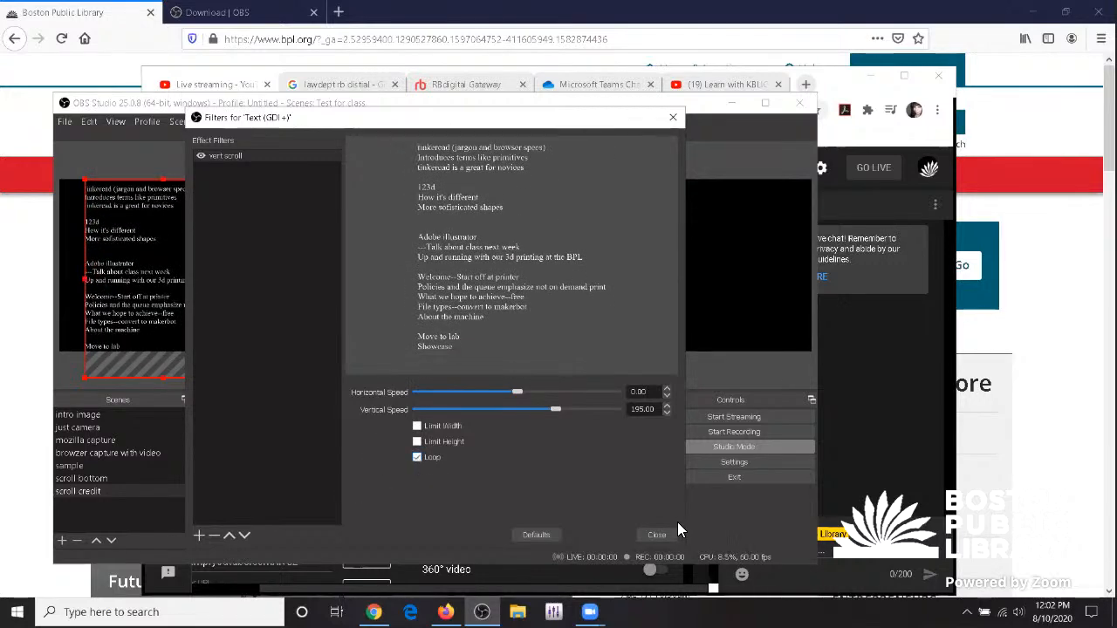
click(416, 456)
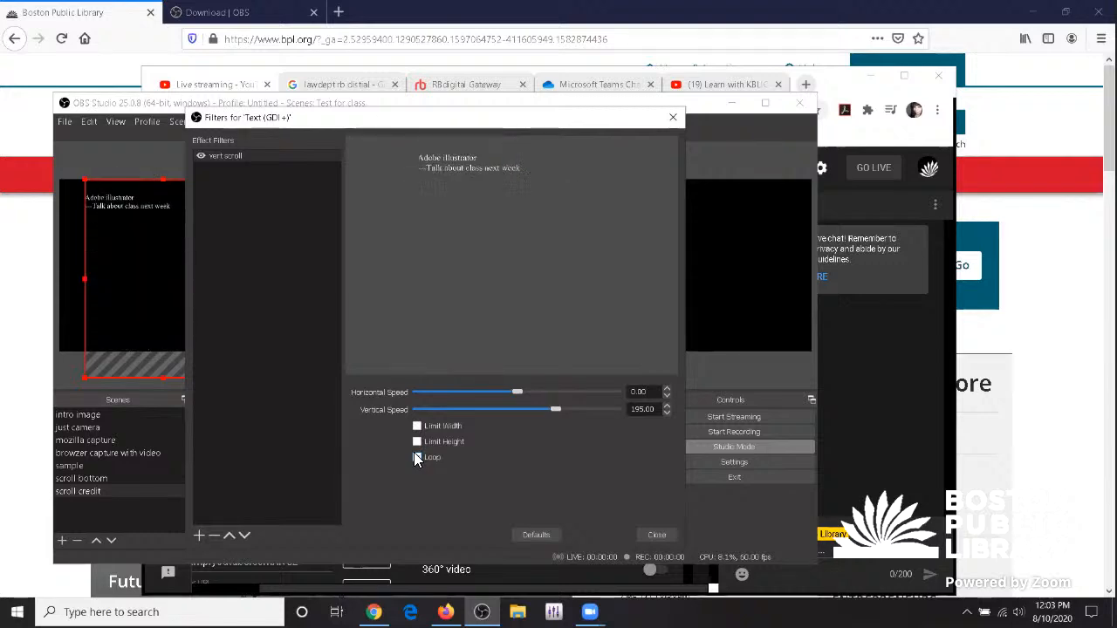
click(416, 456)
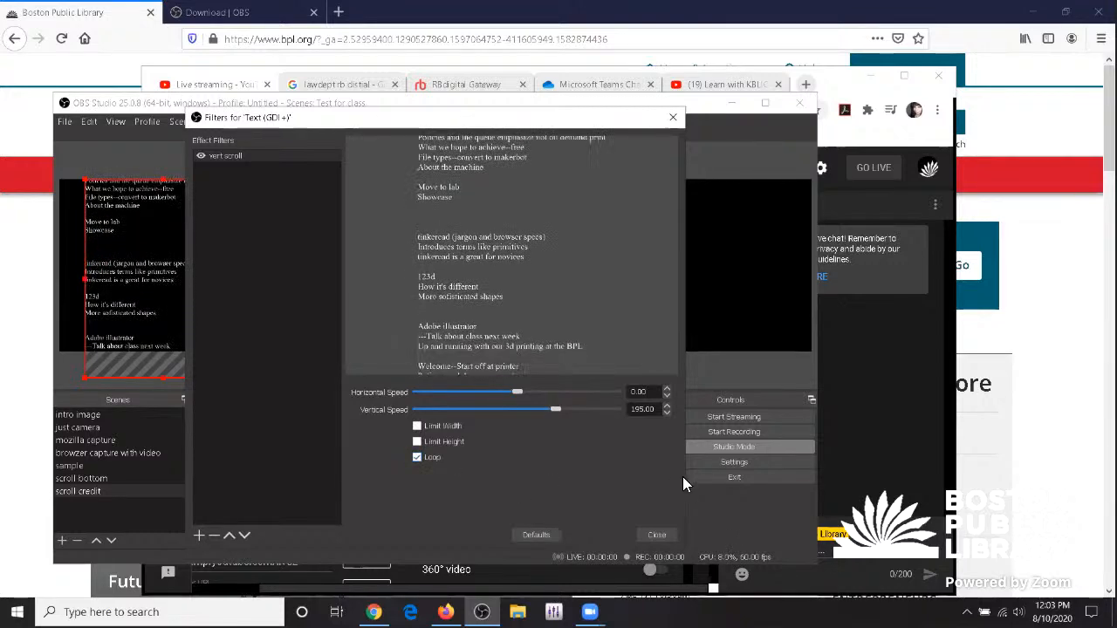
click(656, 535)
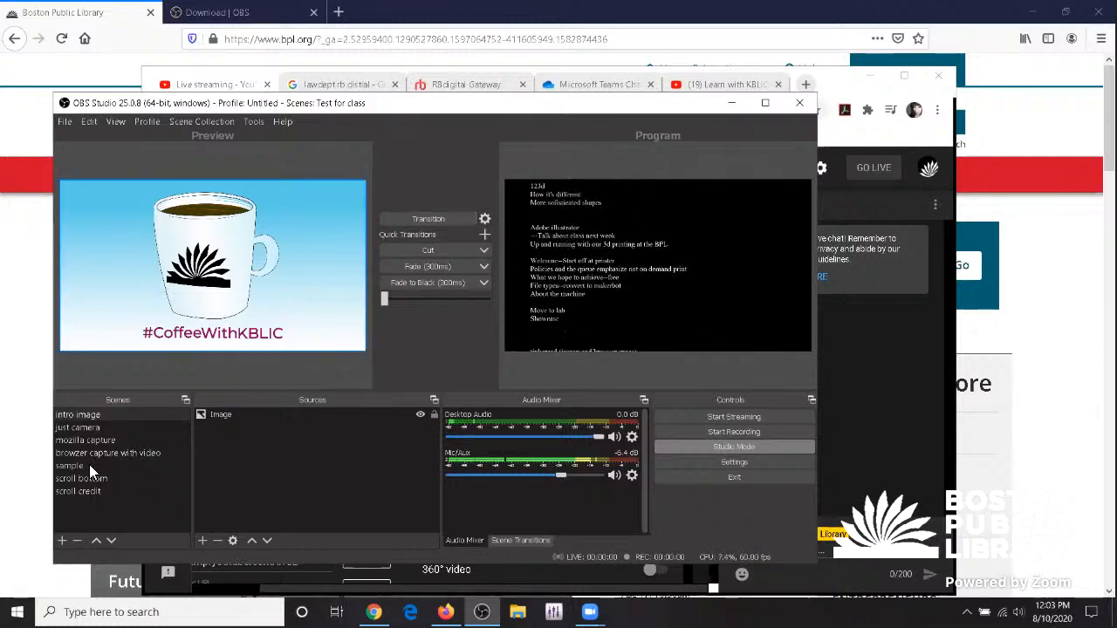
- Duplicate the intro image scene under the name intro image 2
right_click(103, 414)
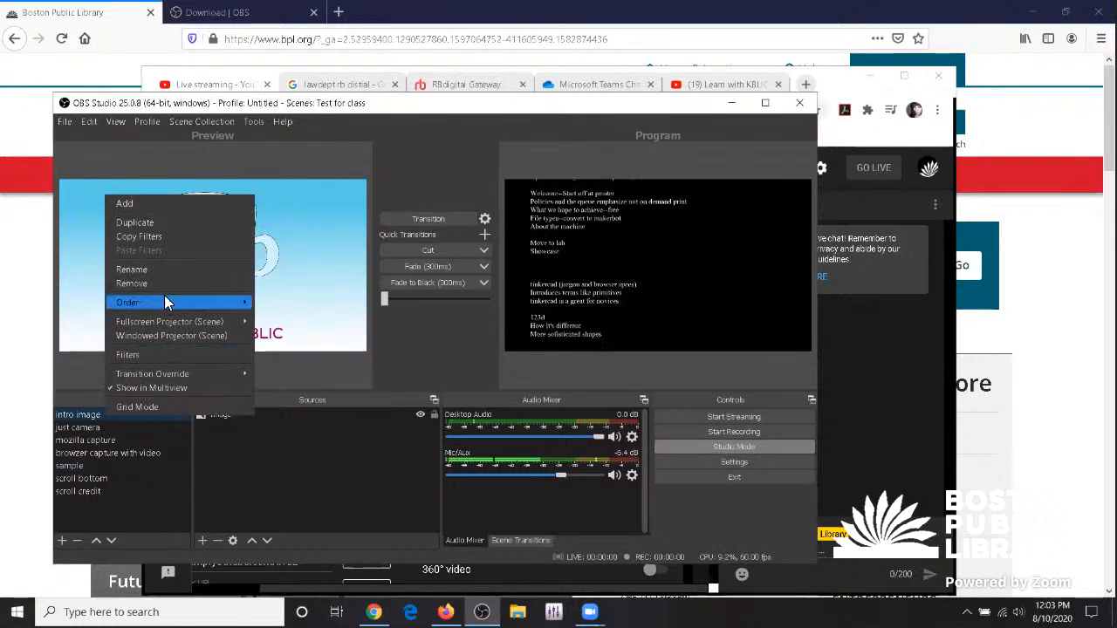
click(167, 225)
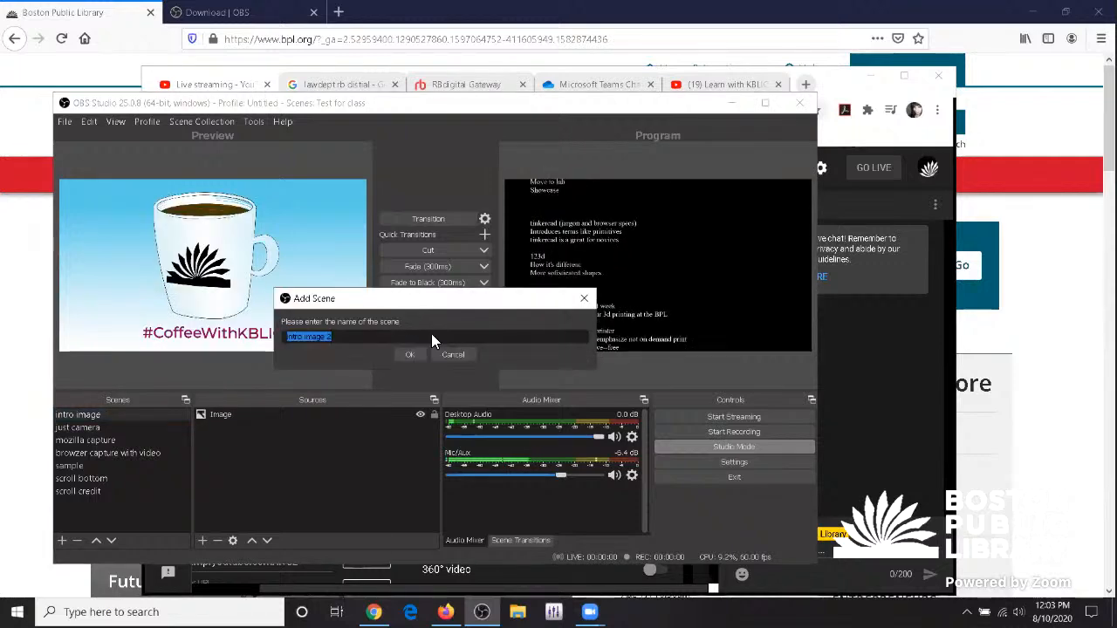
click(411, 354)
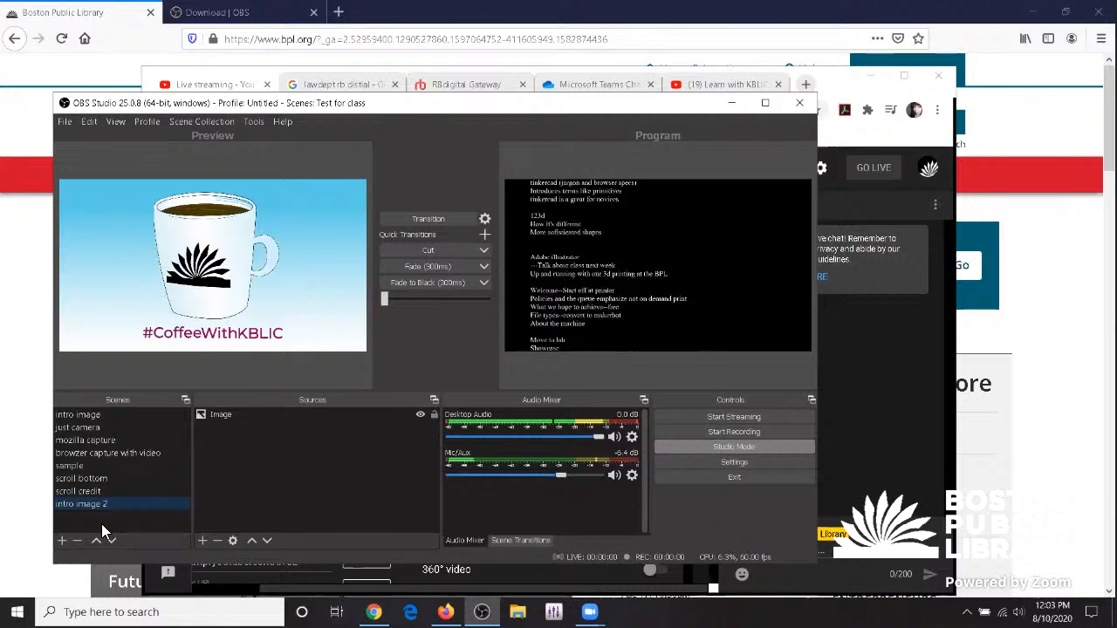
- Add a new Media Source to the intro image 2 scene
click(203, 542)
click(252, 435)
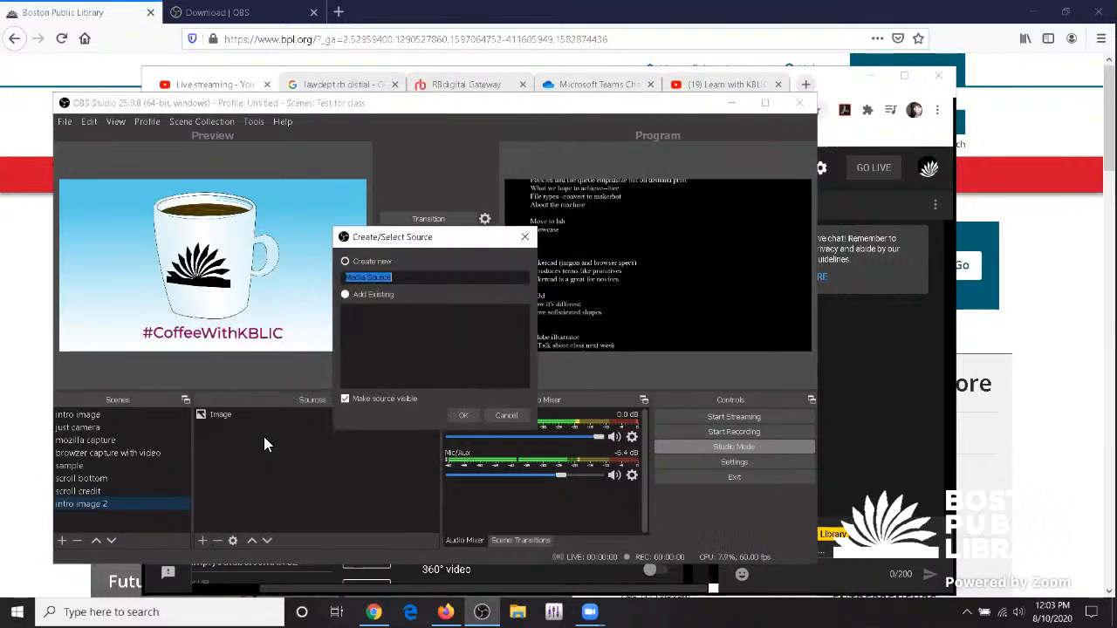
click(463, 415)
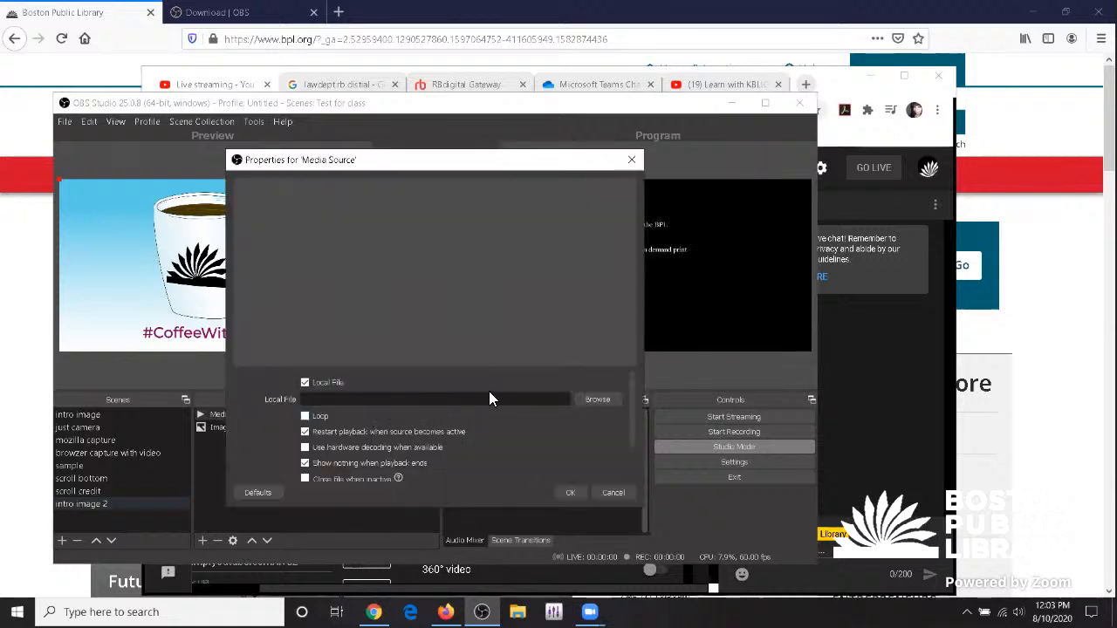
- Browse for the media source's local file and examine the supported media file types, without choosing a file
click(589, 394)
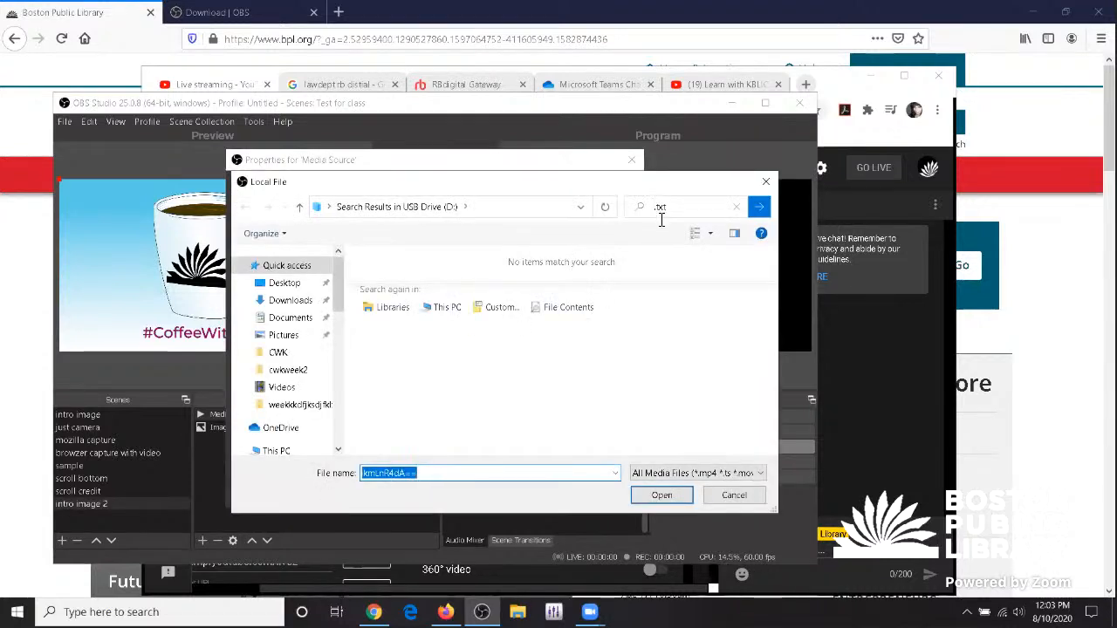
drag(673, 208, 602, 222)
key(BackSpace)
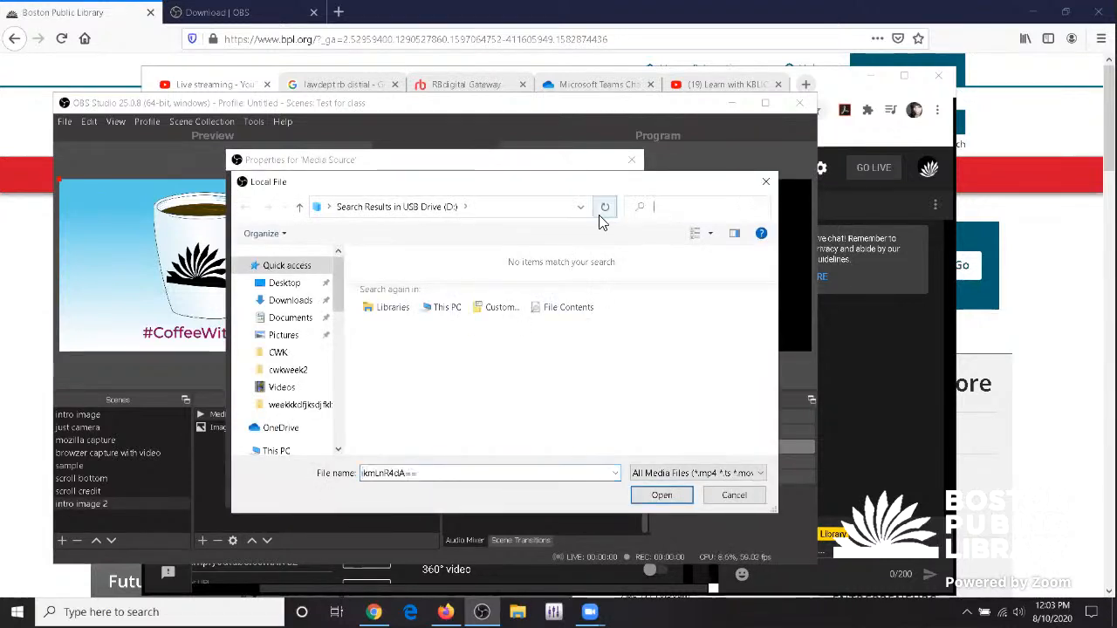
click(720, 475)
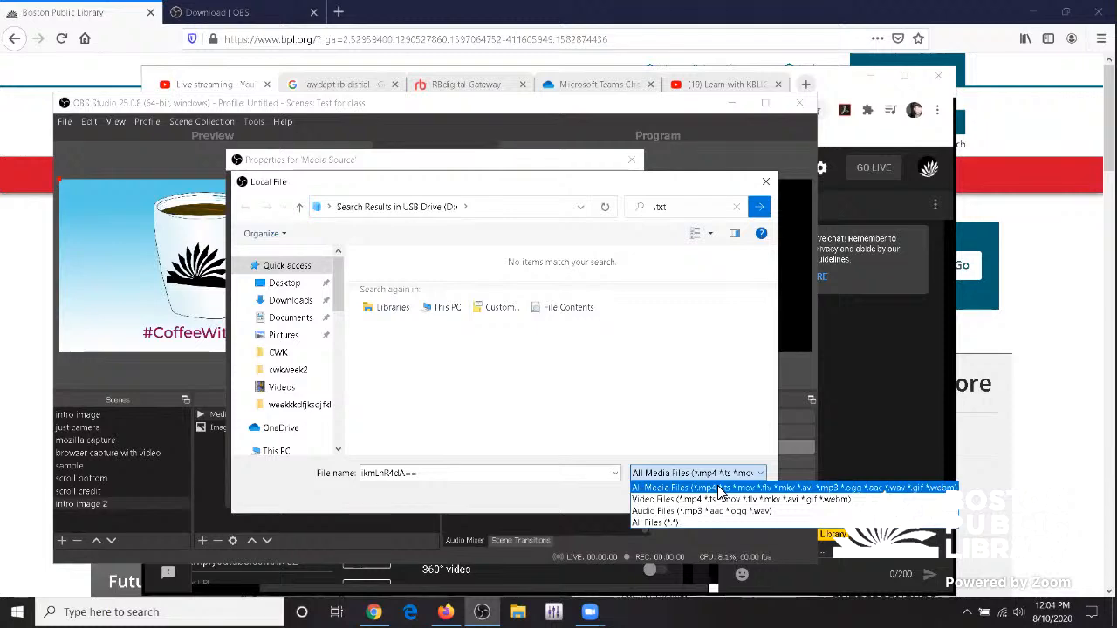
click(765, 182)
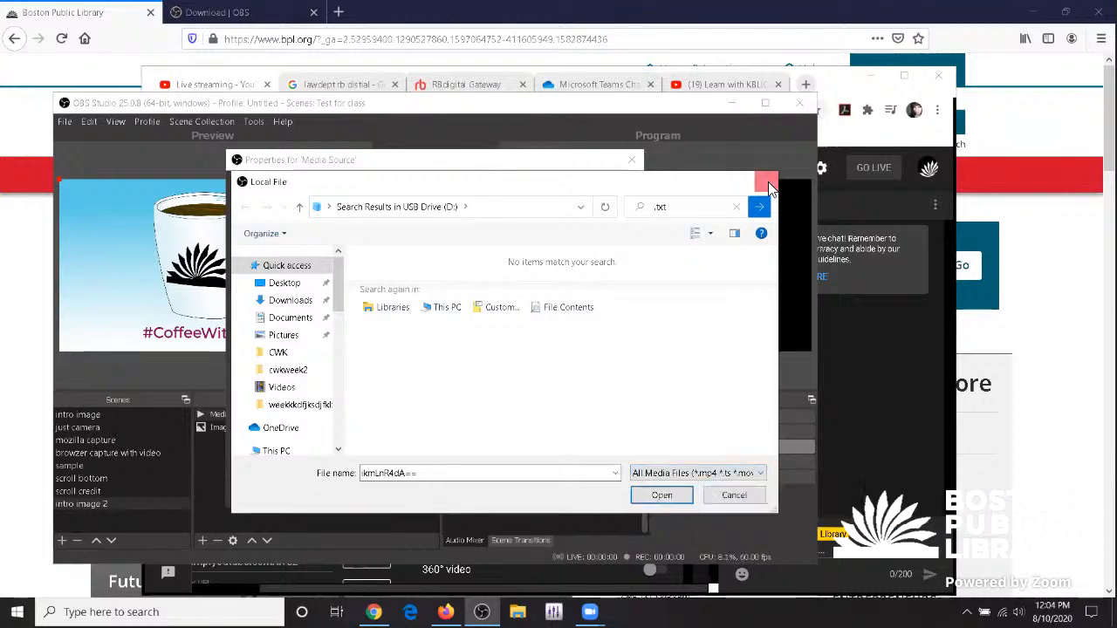
click(768, 183)
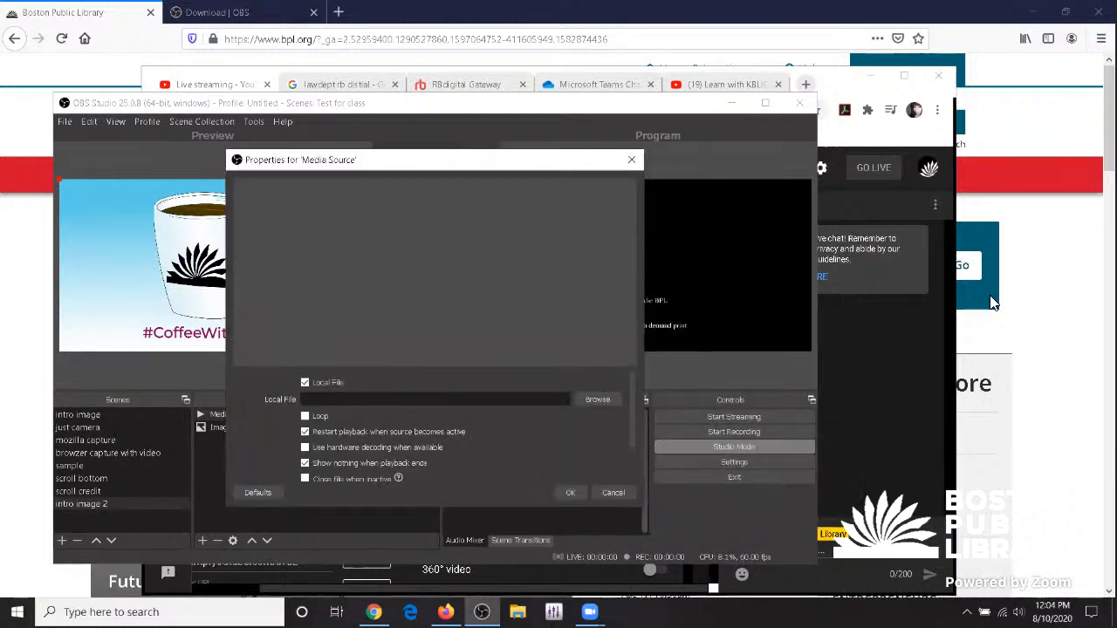
click(1024, 327)
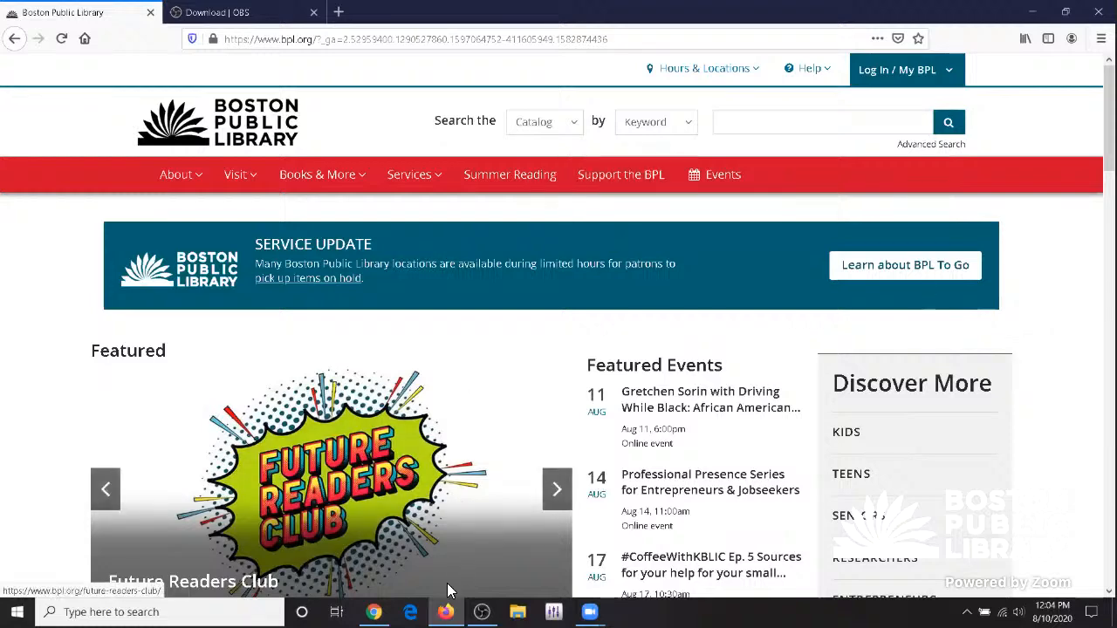
click(482, 612)
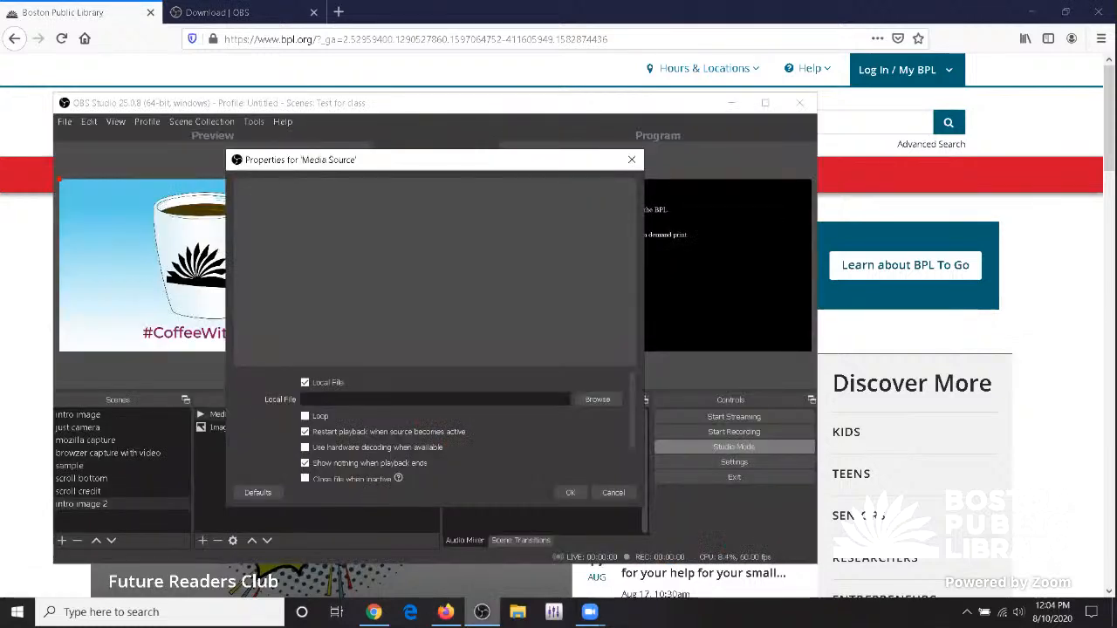
- Accept the media source properties without a file, and transition the intro image scene to the program output
click(573, 492)
click(117, 417)
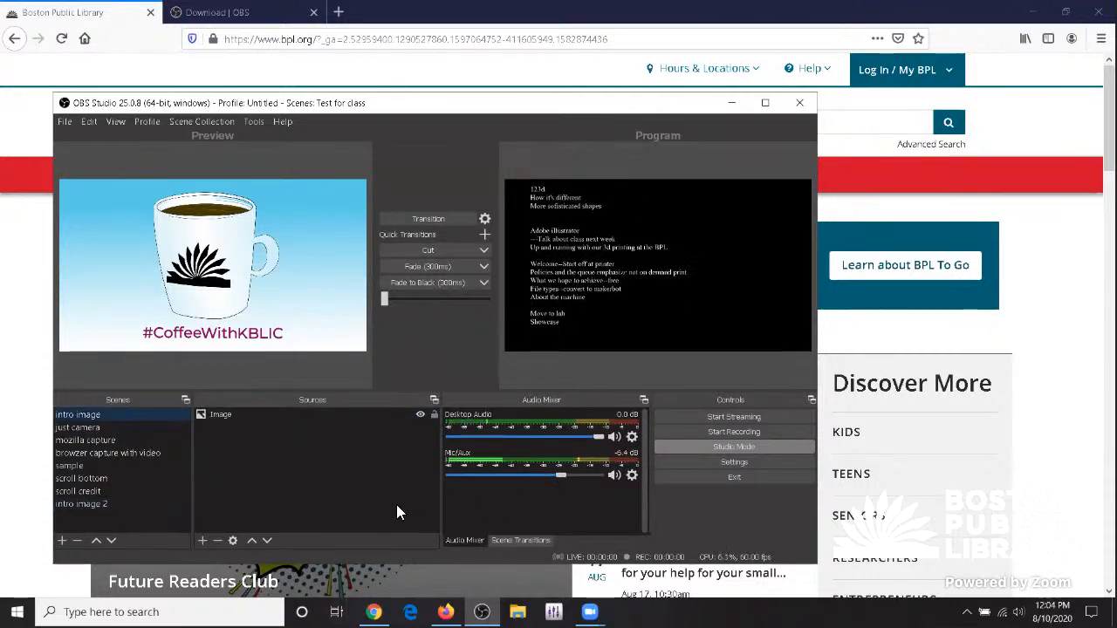
click(202, 541)
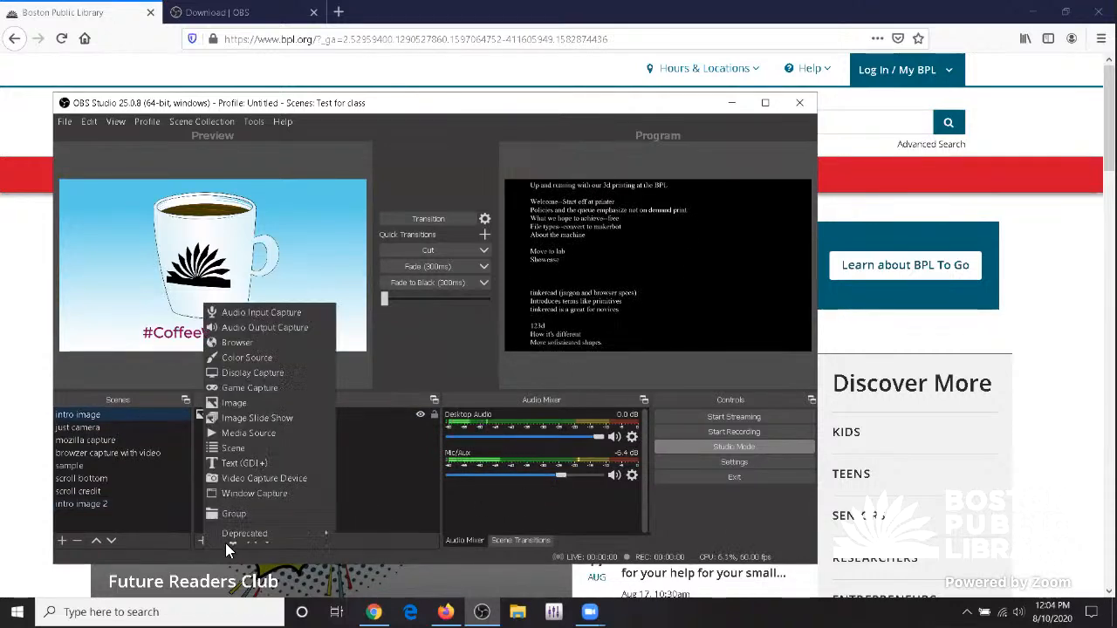
click(714, 427)
click(442, 220)
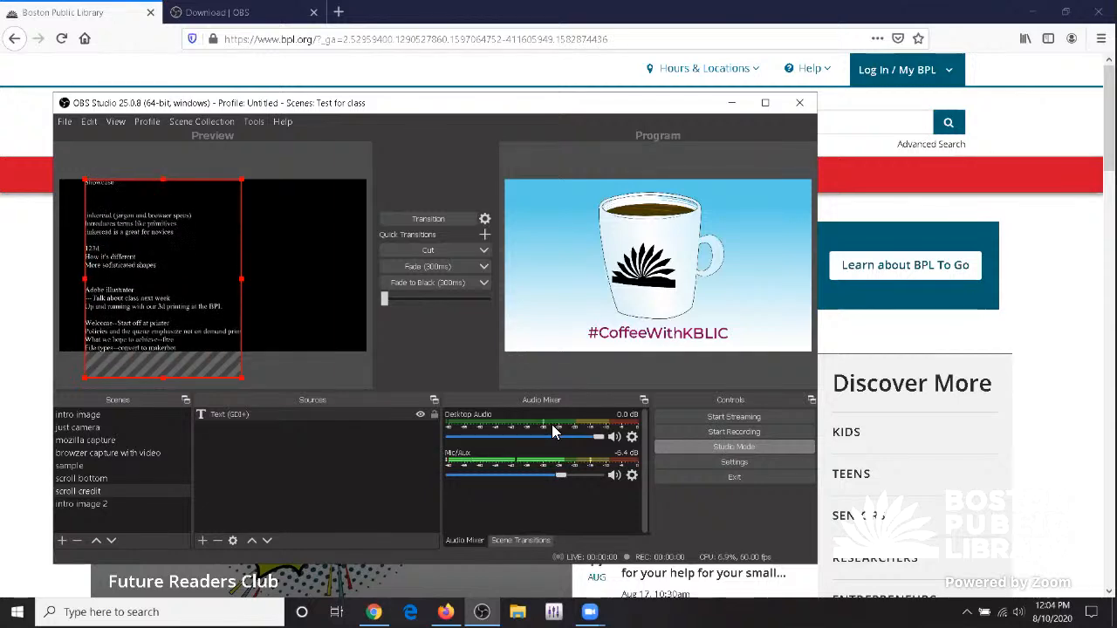
click(433, 428)
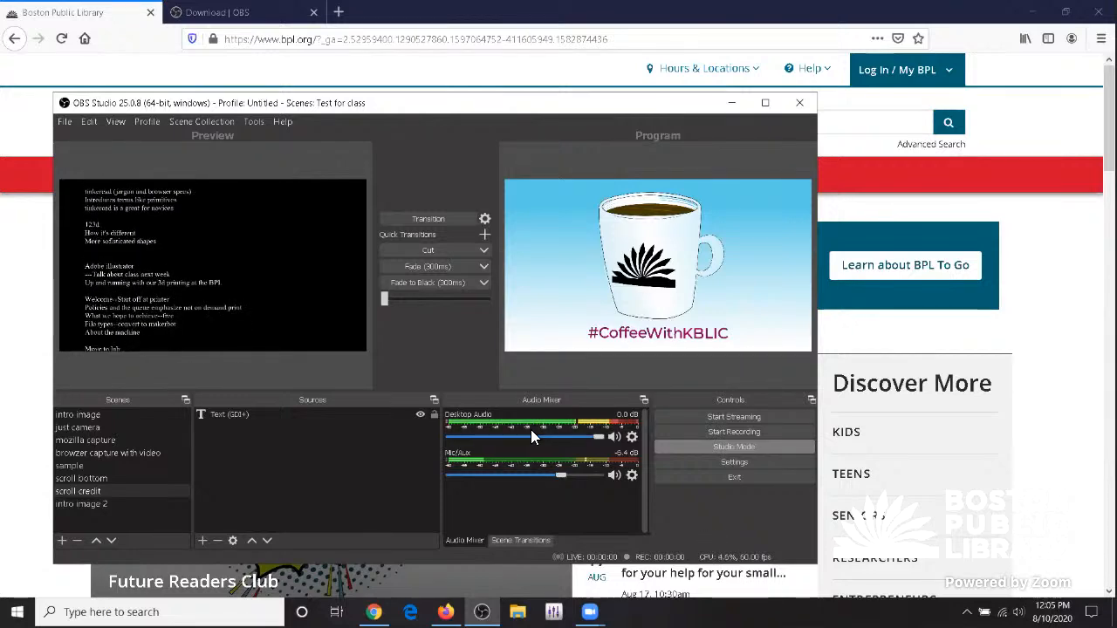
- Lower the Desktop Audio volume in the mixer to about -10.5 dB
drag(594, 435, 515, 437)
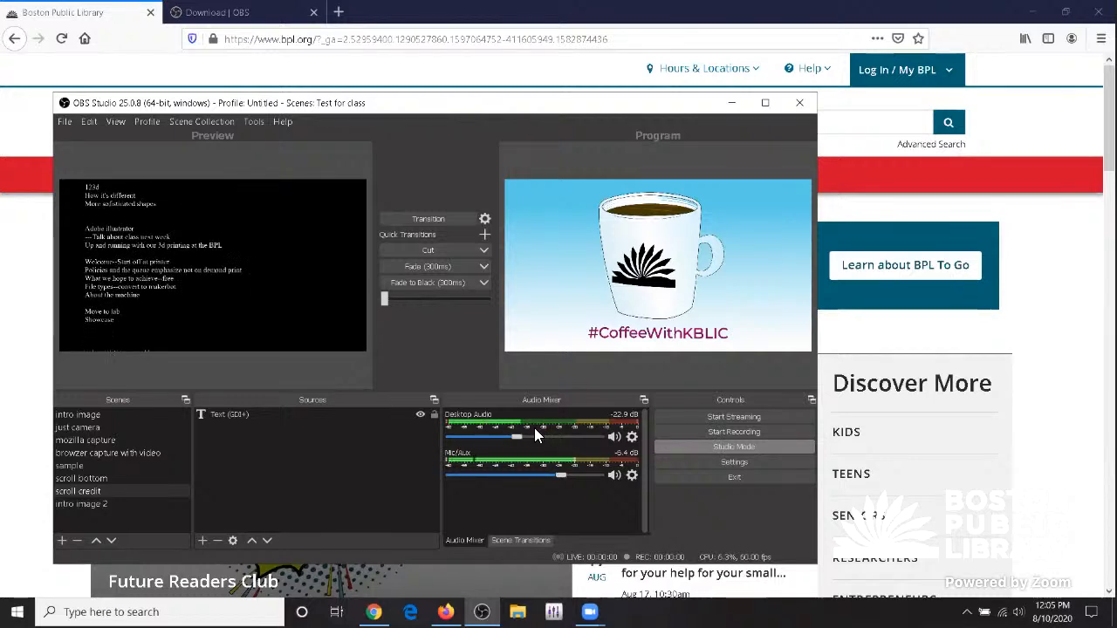
drag(515, 437, 529, 438)
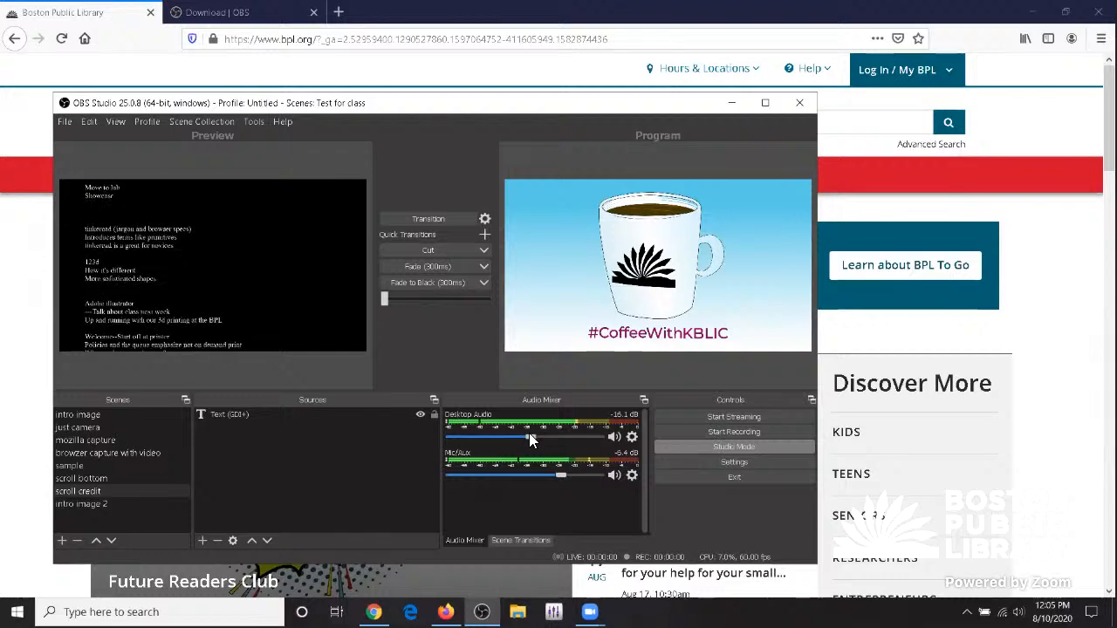
drag(529, 433, 524, 435)
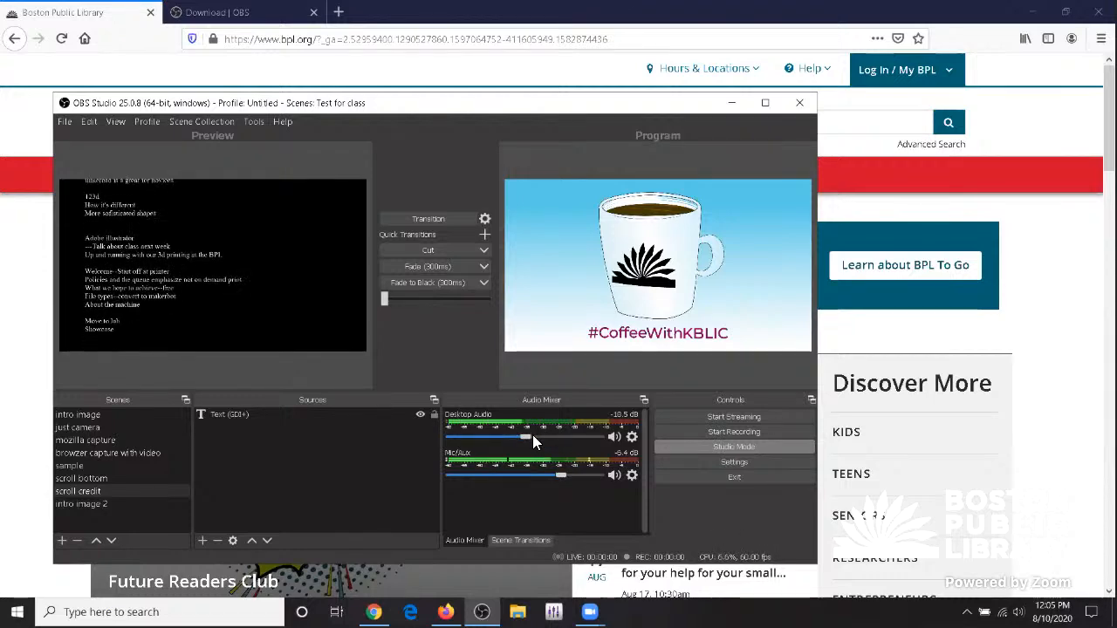
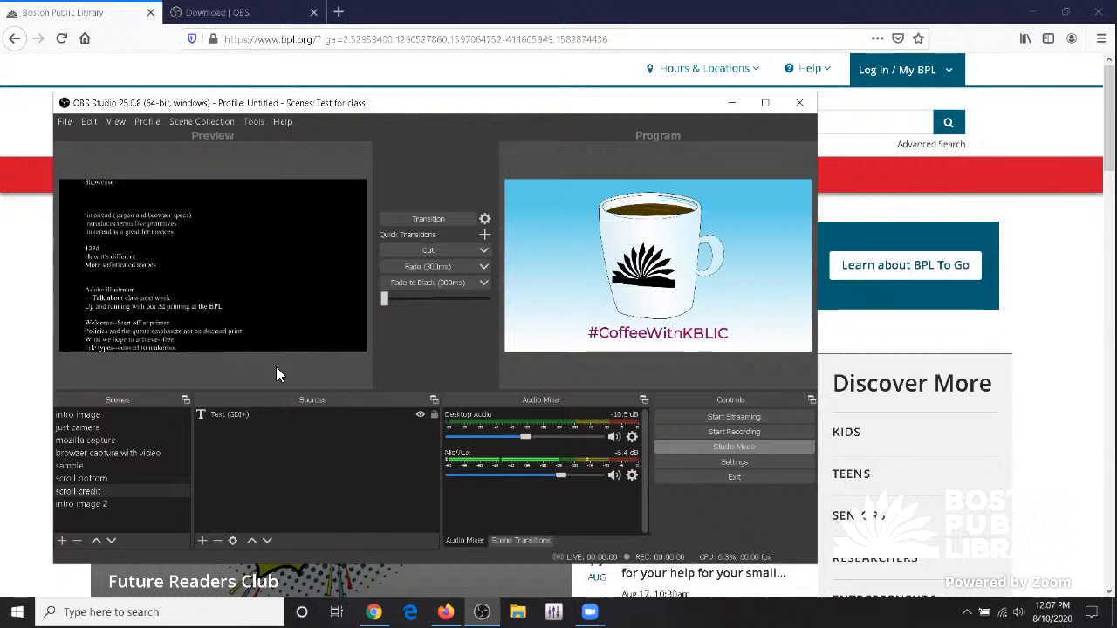
- Load the intro image scene into the preview
click(82, 415)
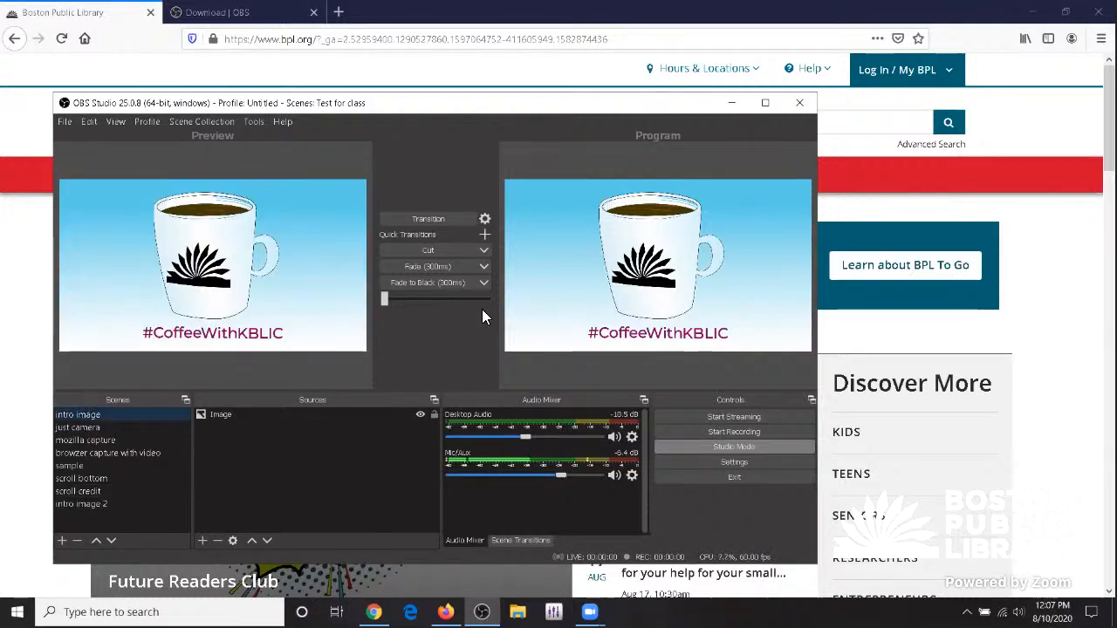